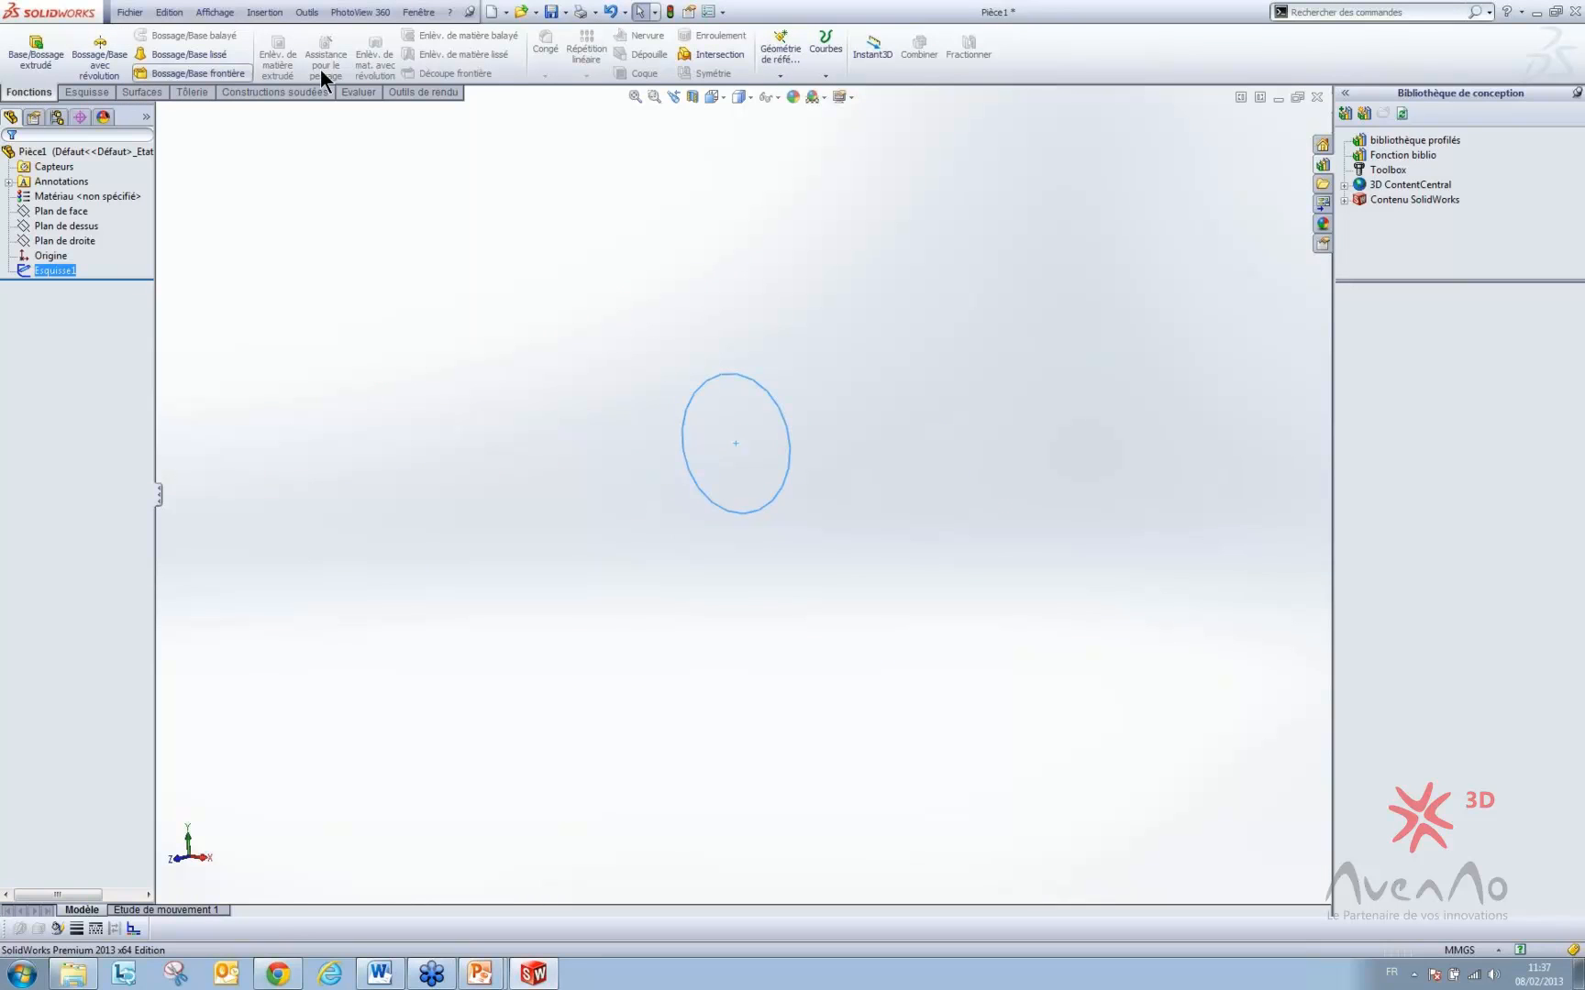
- Start a Helix/Spiral curve from the circle sketch, defined by pitch and revolutions (Pas et révolutions)
left_click(820, 67)
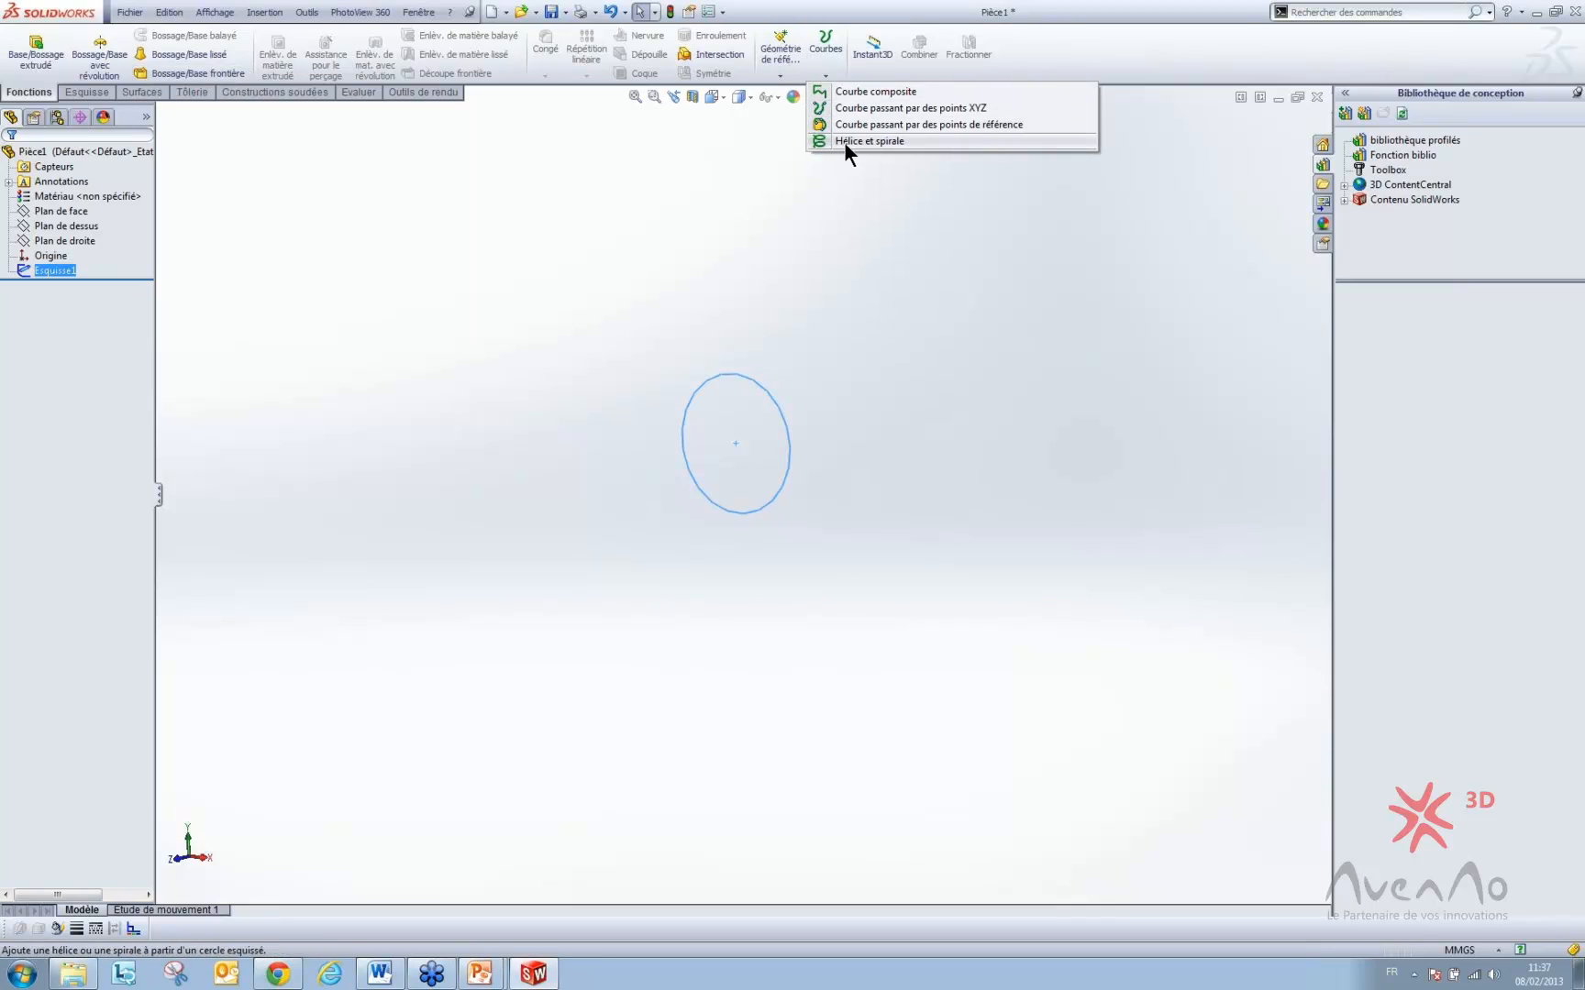
left_click(843, 141)
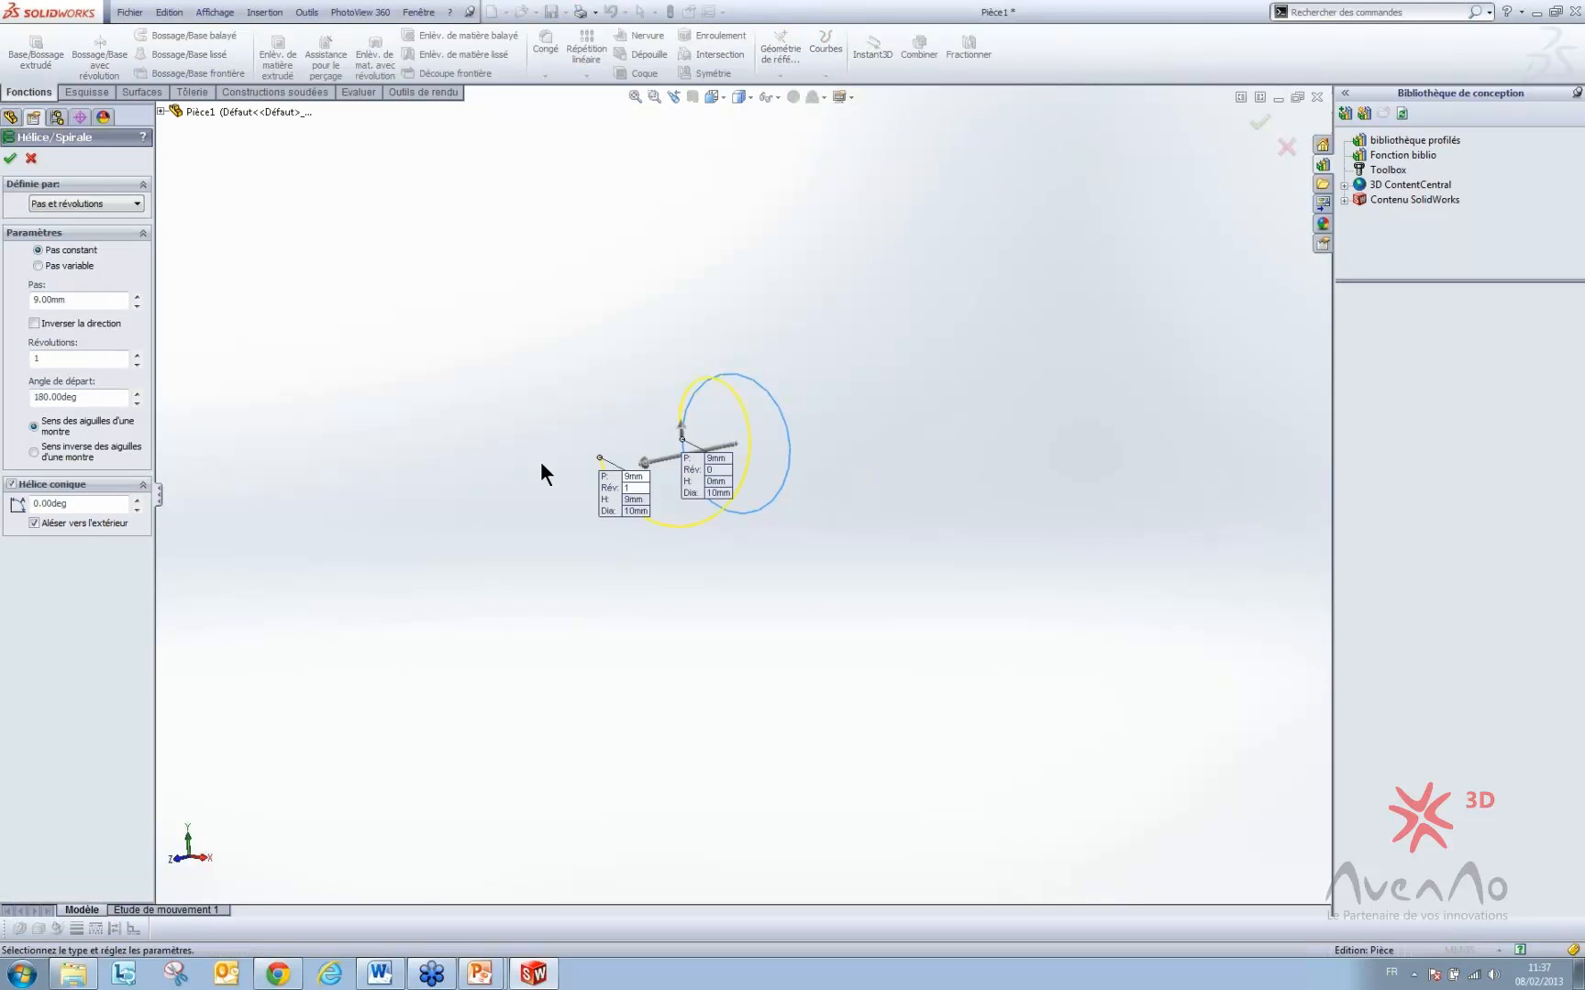
left_click(64, 203)
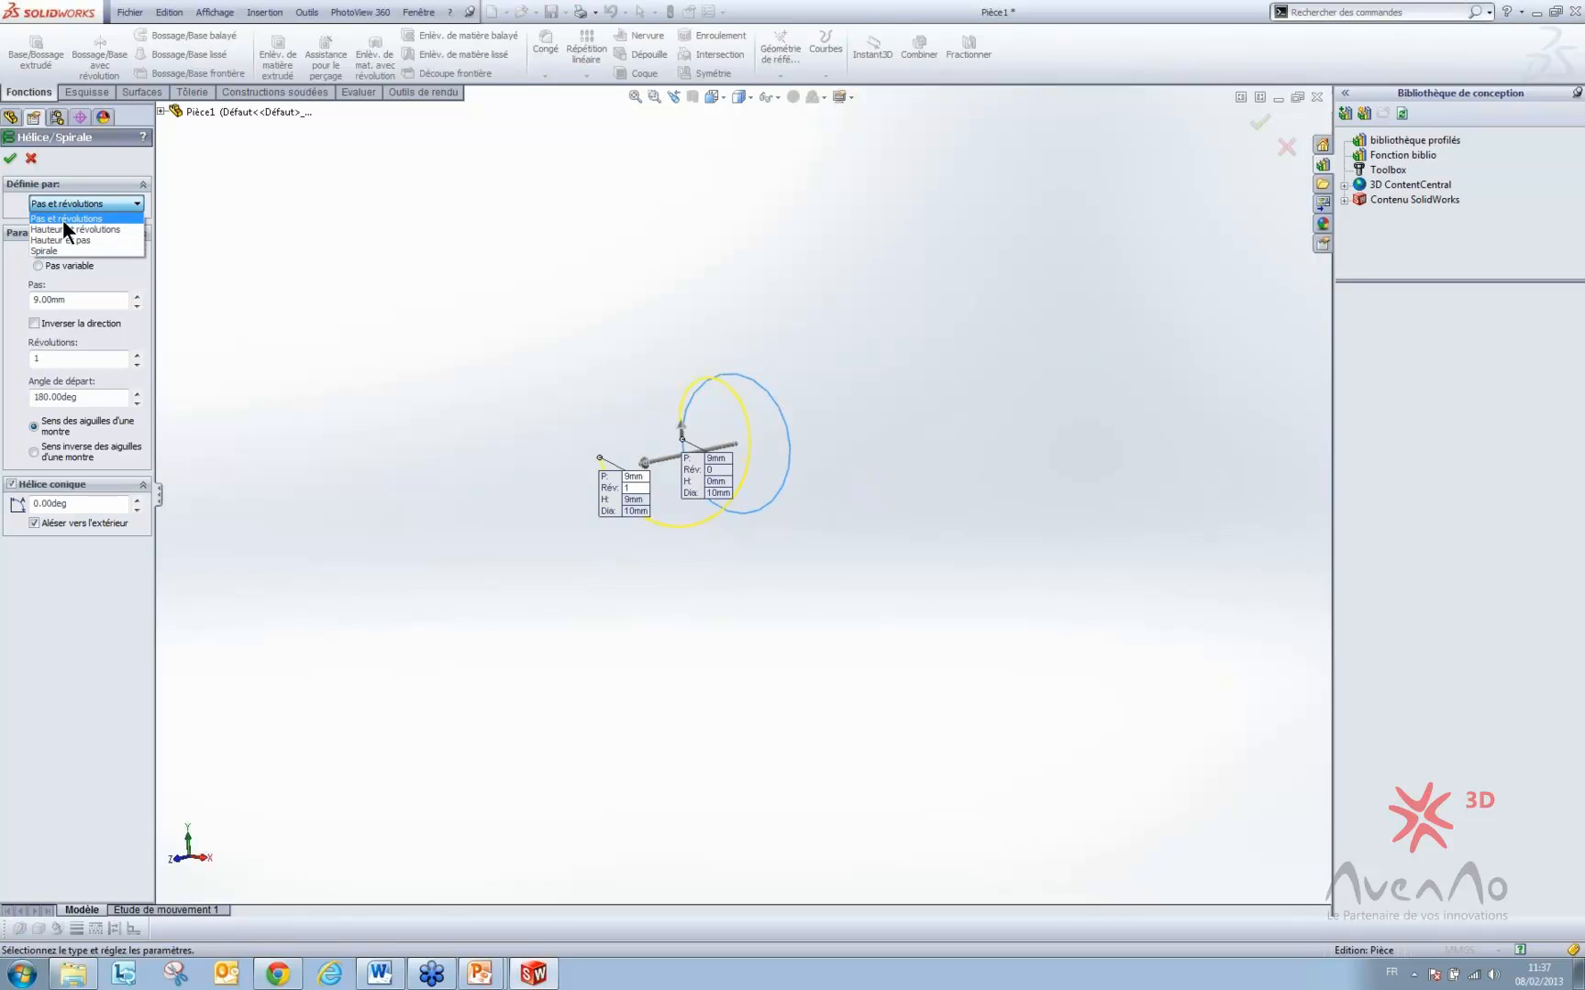
left_click(64, 206)
left_click(63, 207)
left_click(61, 219)
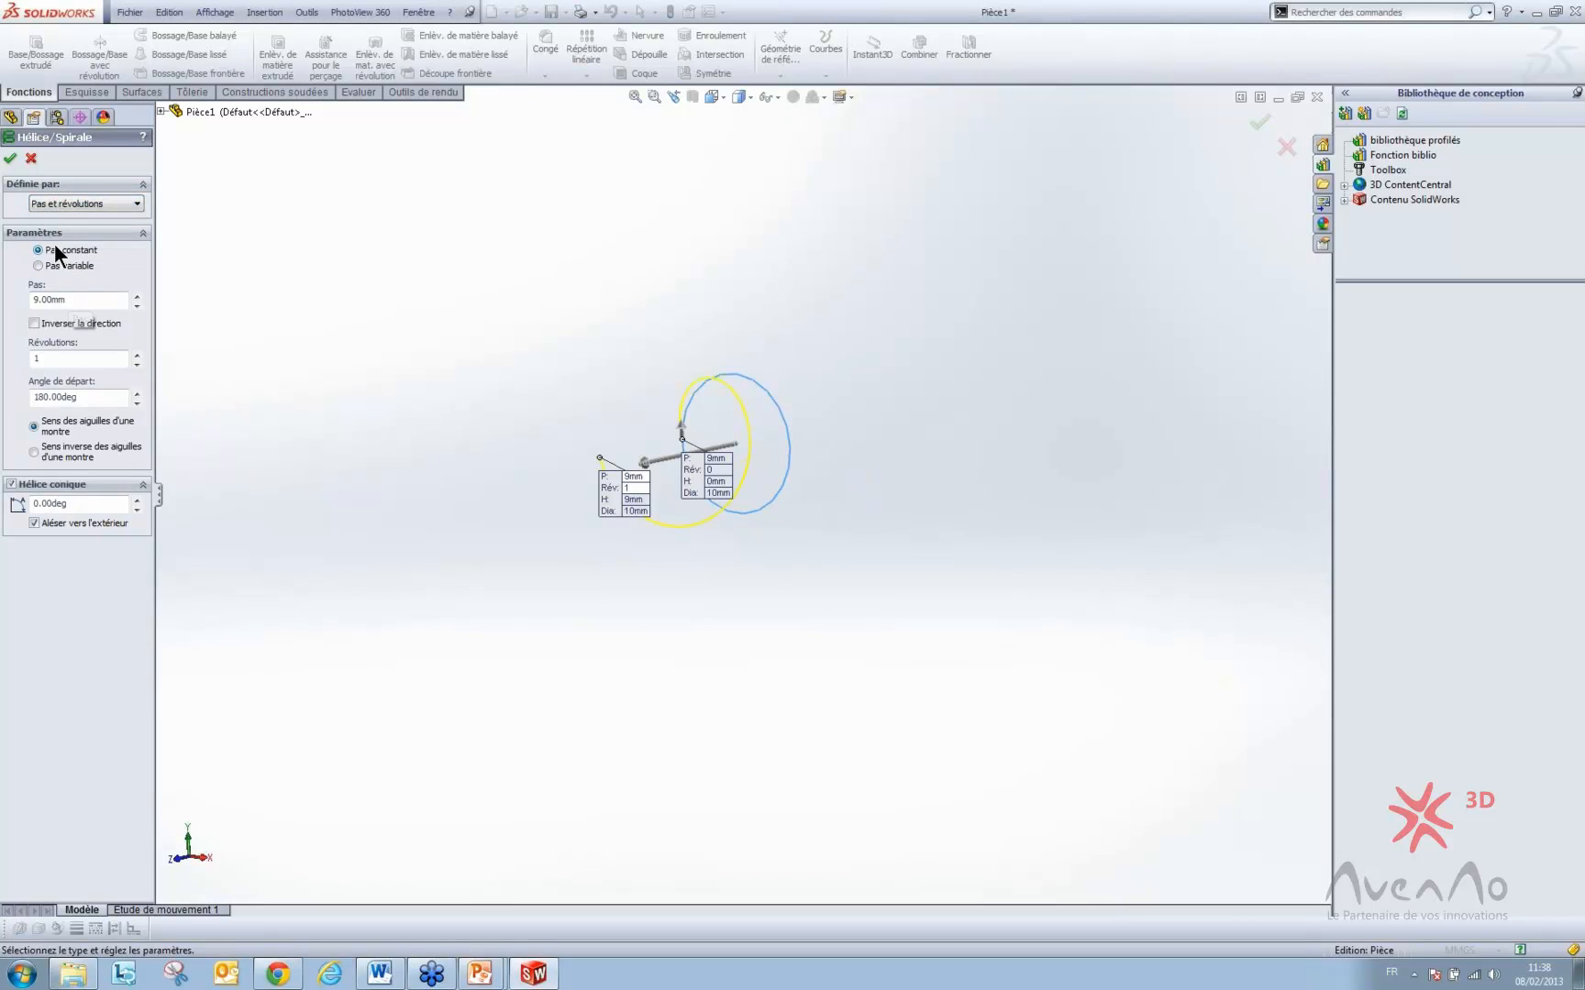
- Set the helix's constant pitch to 2 mm and its number of revolutions to 5.2
left_click_drag(90, 300, 34, 301)
type("2")
key("Return")
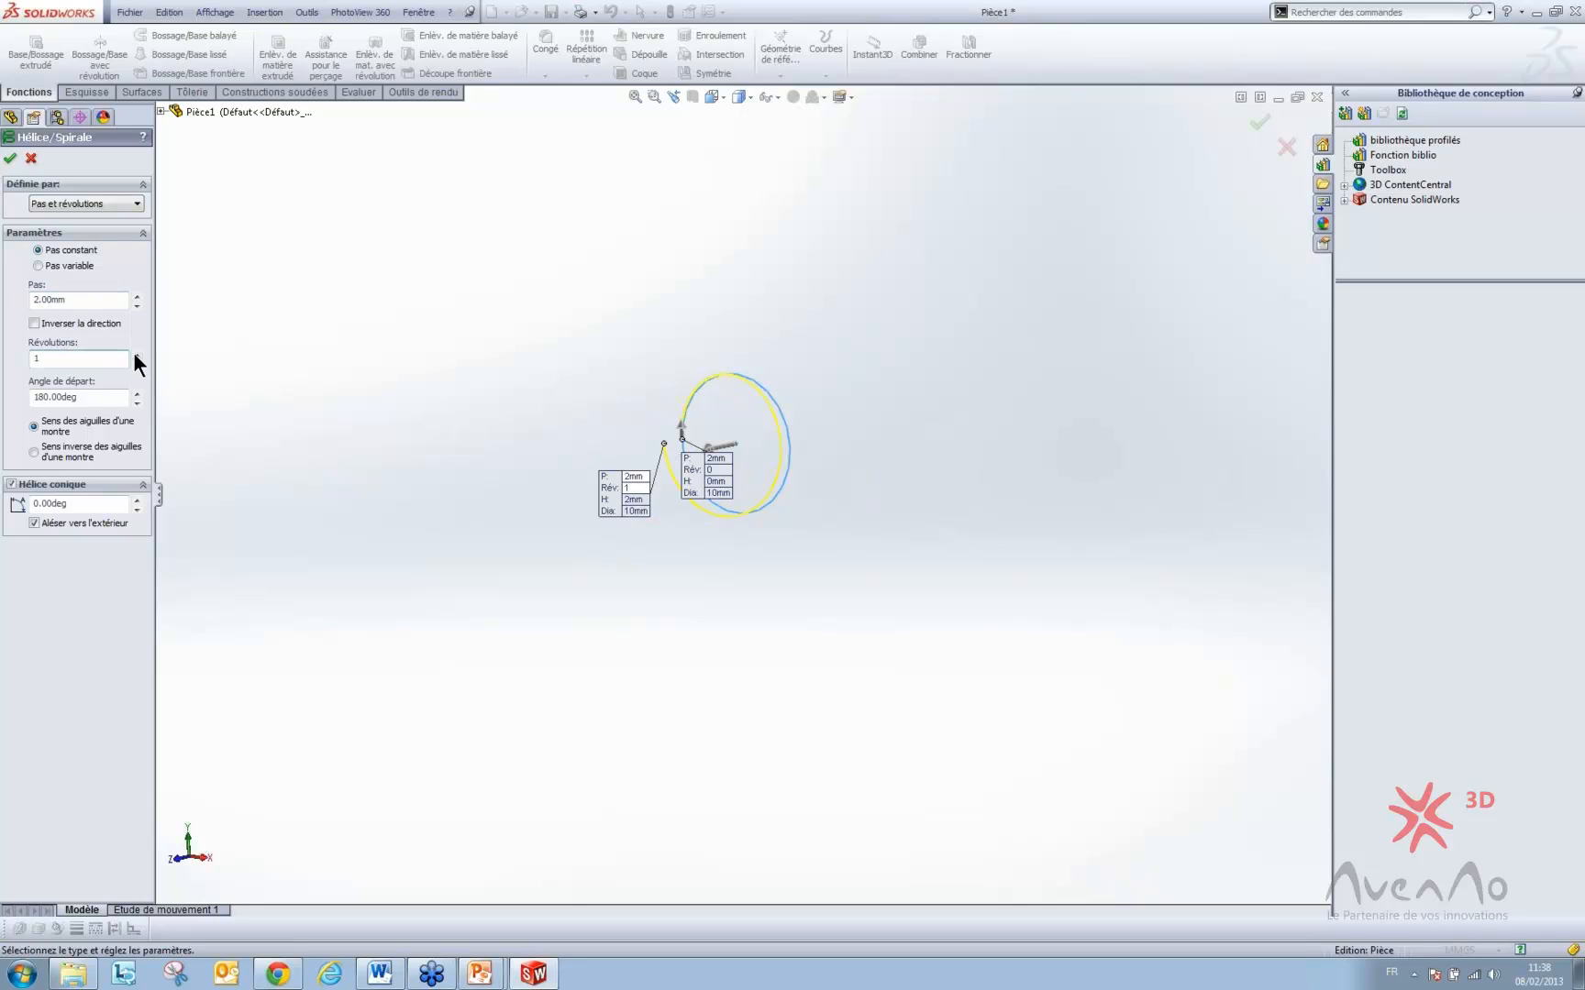
double_click(70, 359)
type("5.2")
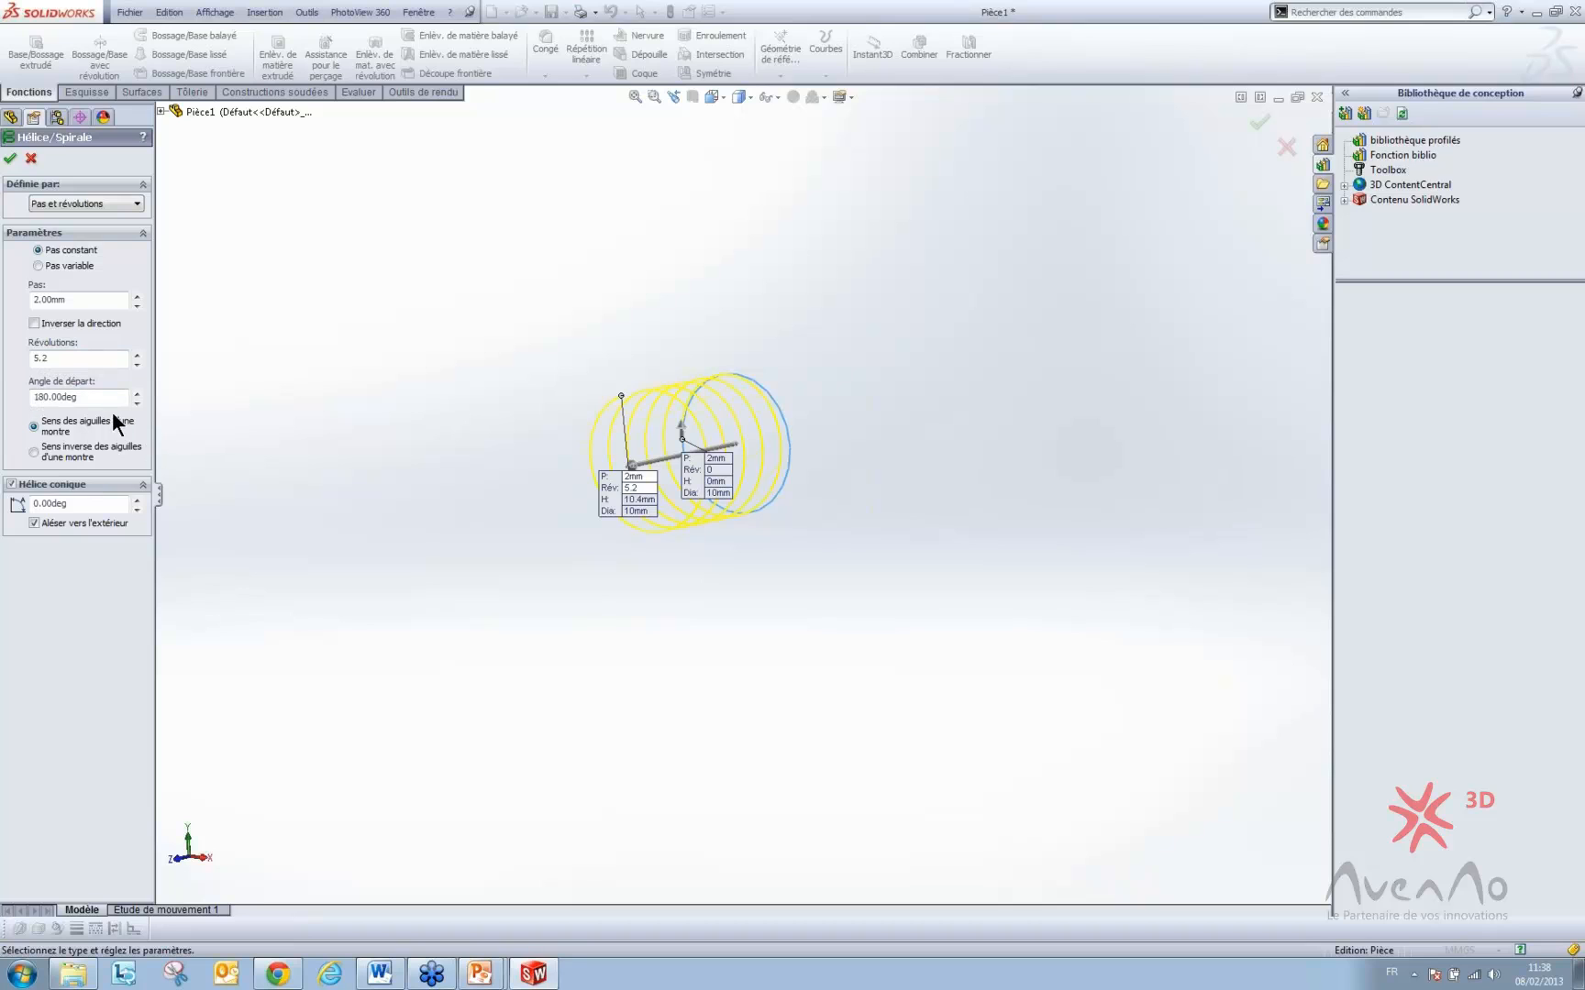
- Try start angles of 0, 90 and 180 degrees for the helix
scroll(740, 413, "down", 6)
middle_click_drag(704, 430, 576, 456)
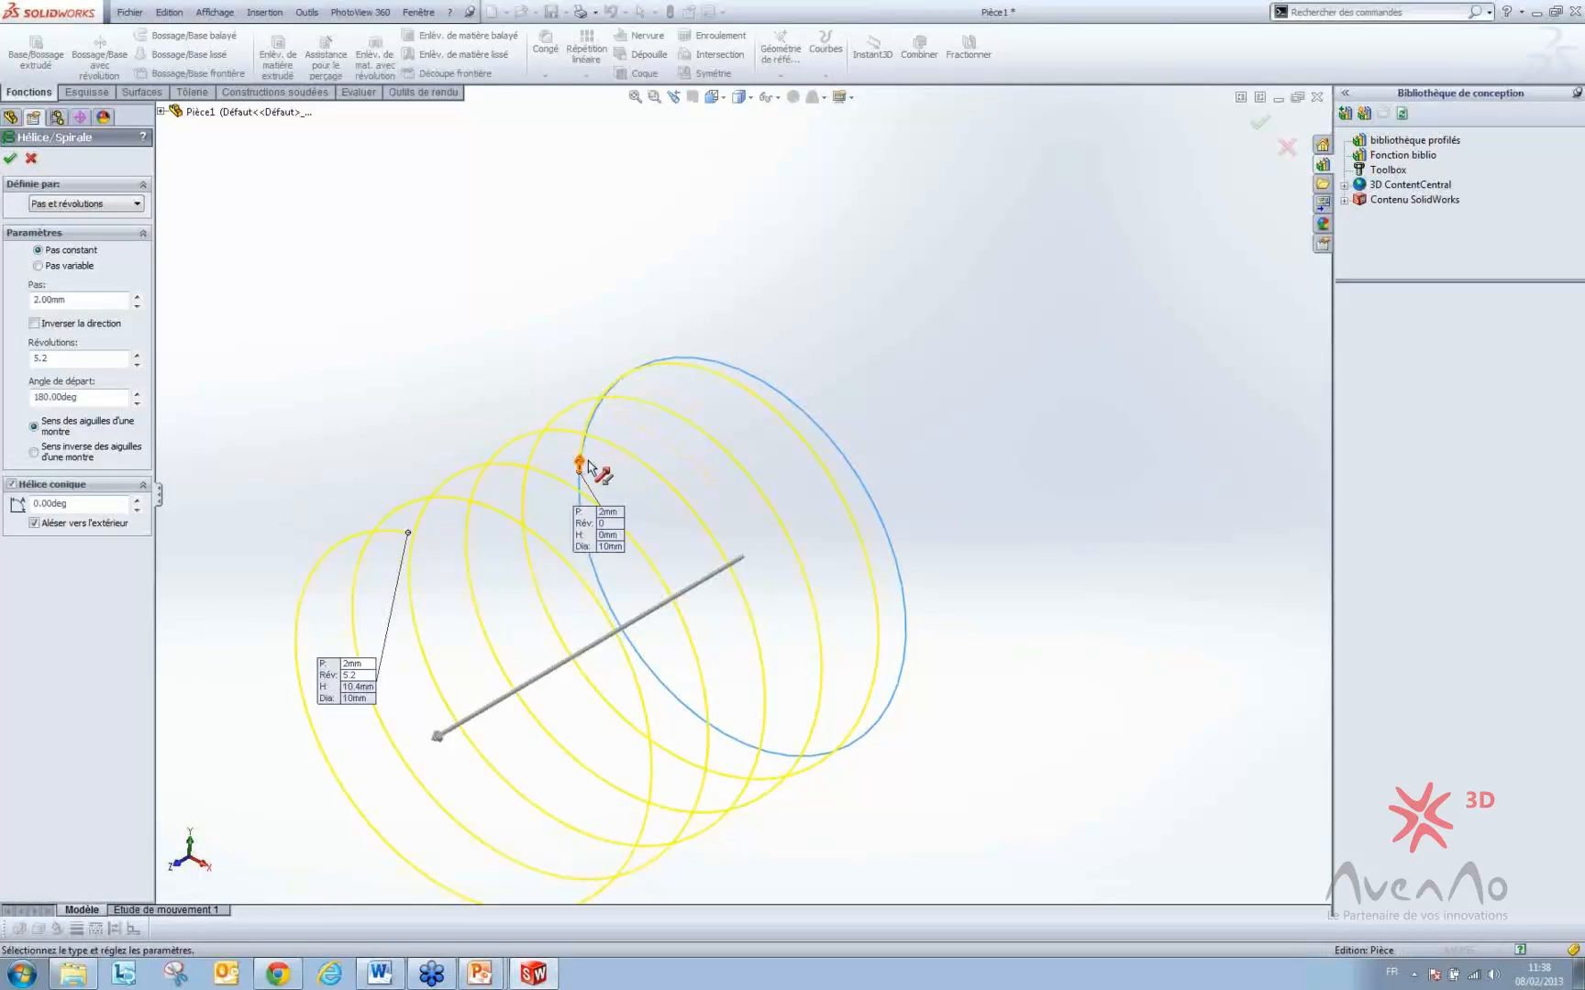
middle_click_drag(585, 474, 569, 477)
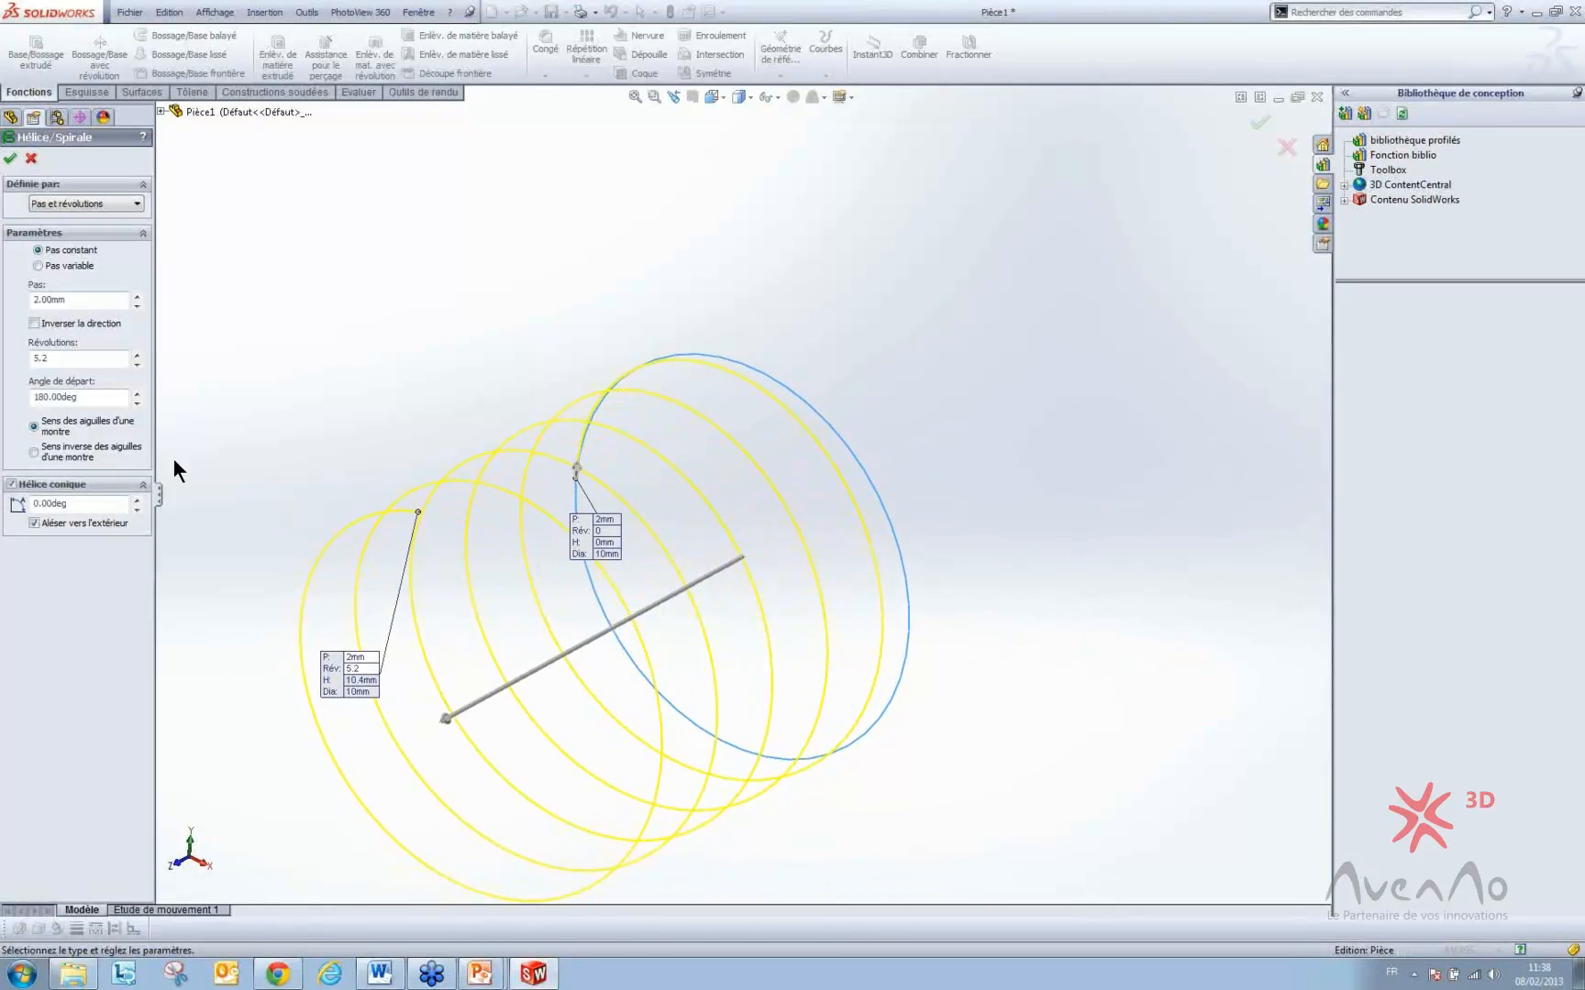
double_click(41, 397)
type("0")
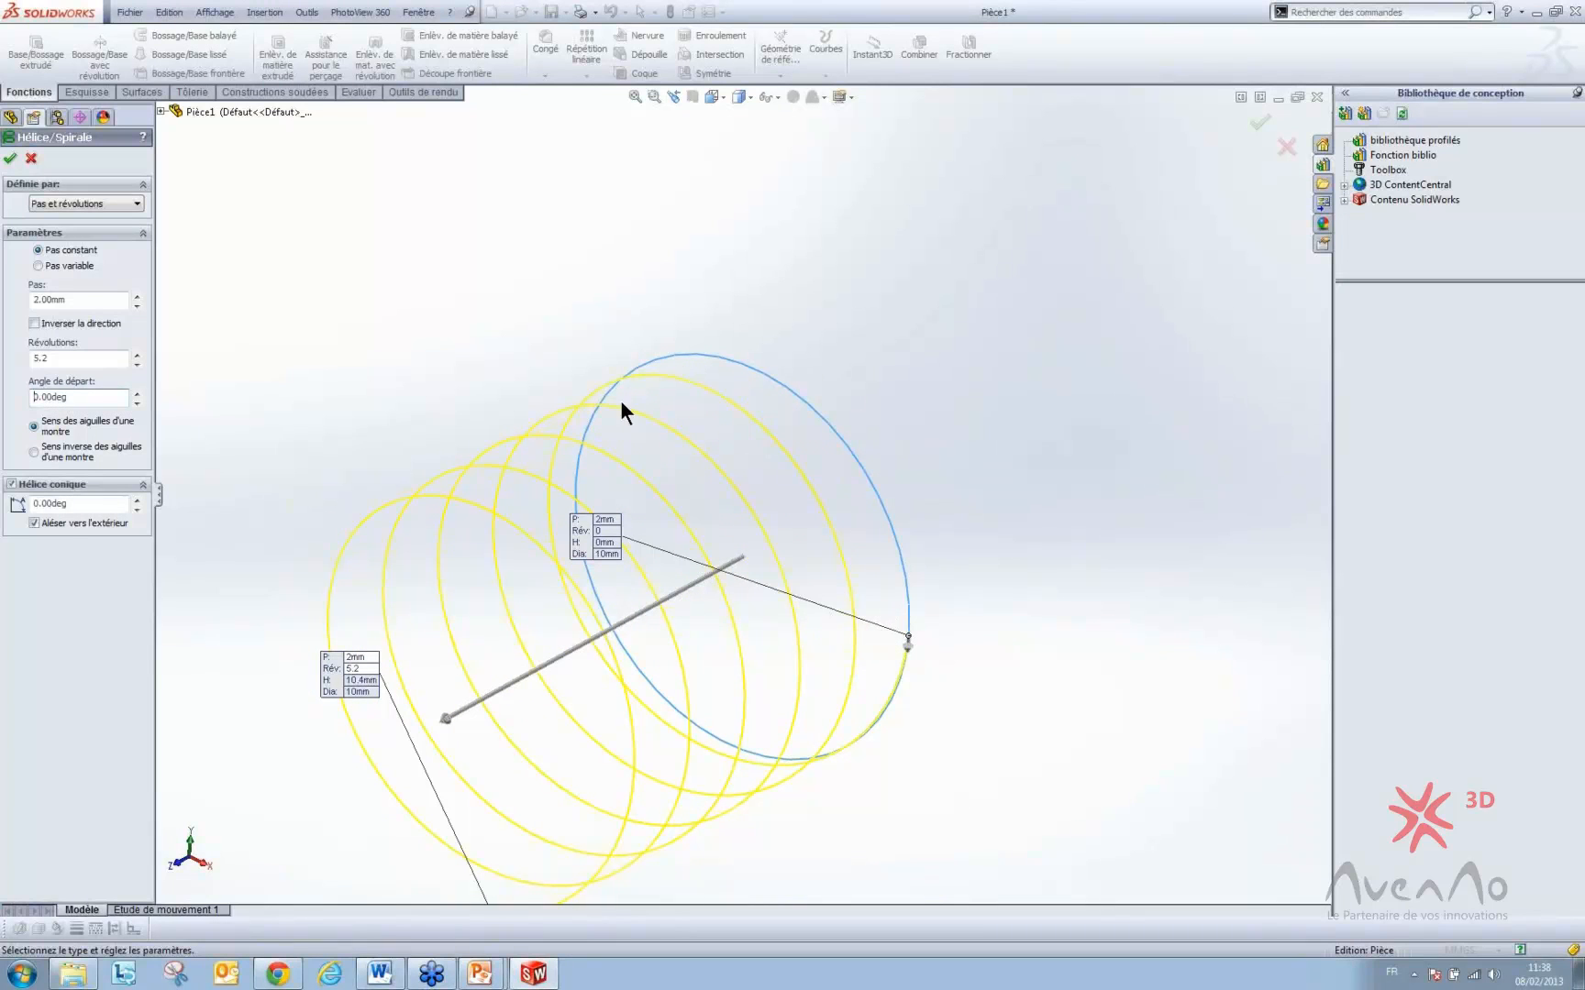
double_click(61, 397)
type("90")
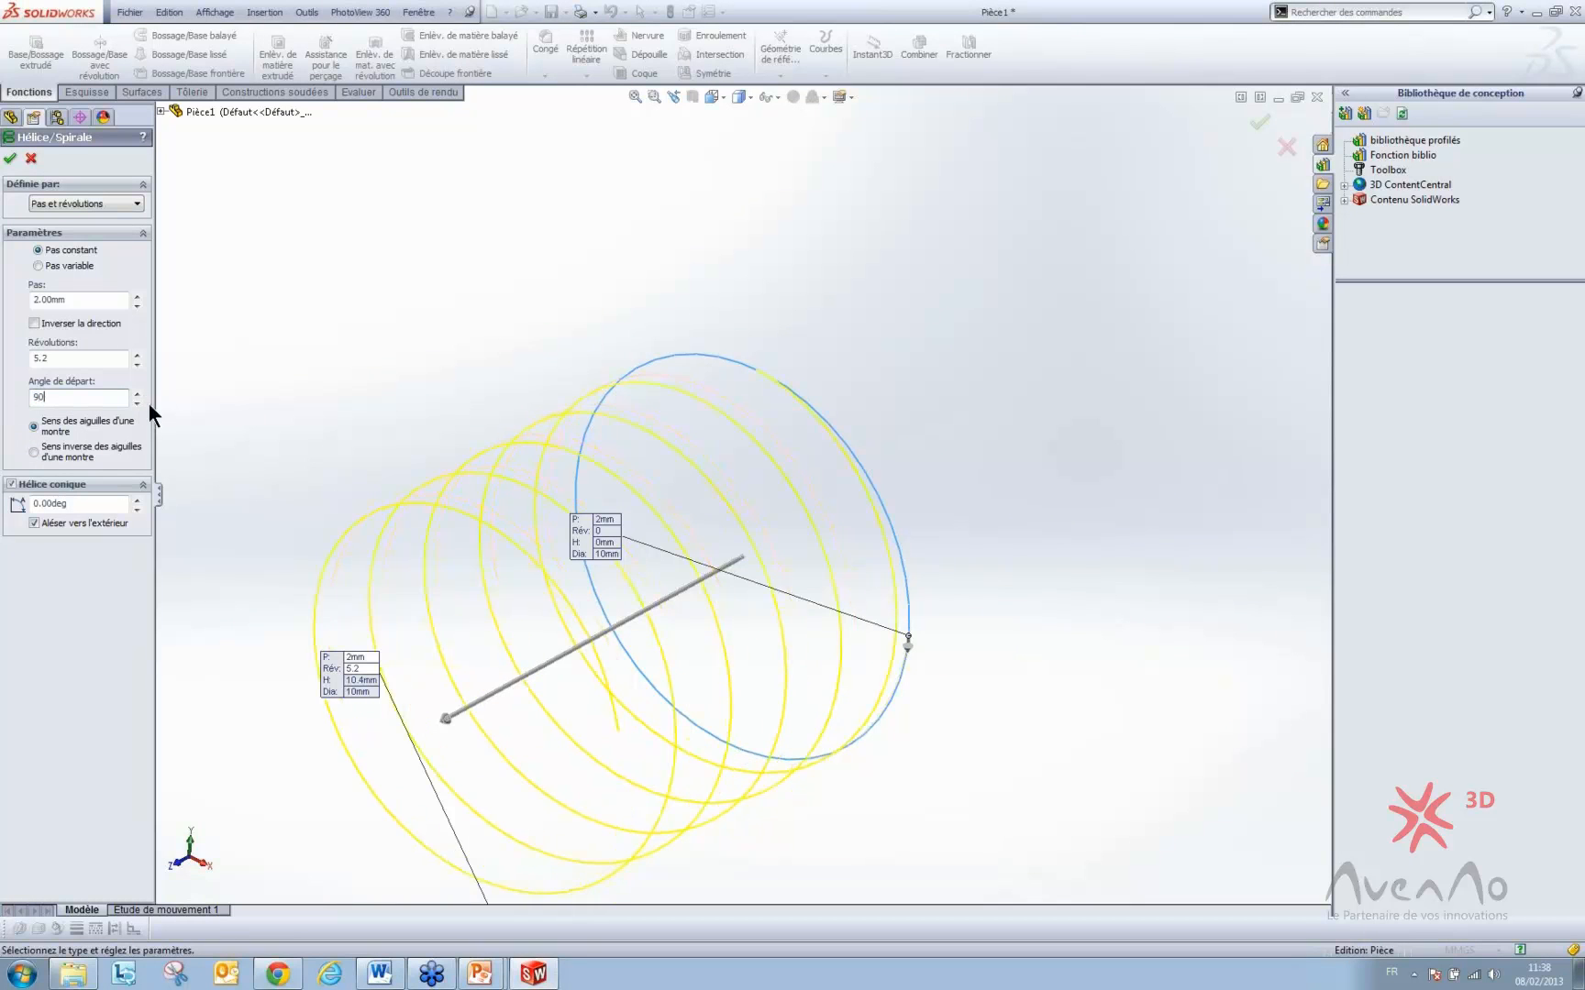
double_click(77, 401)
type("180.00deg")
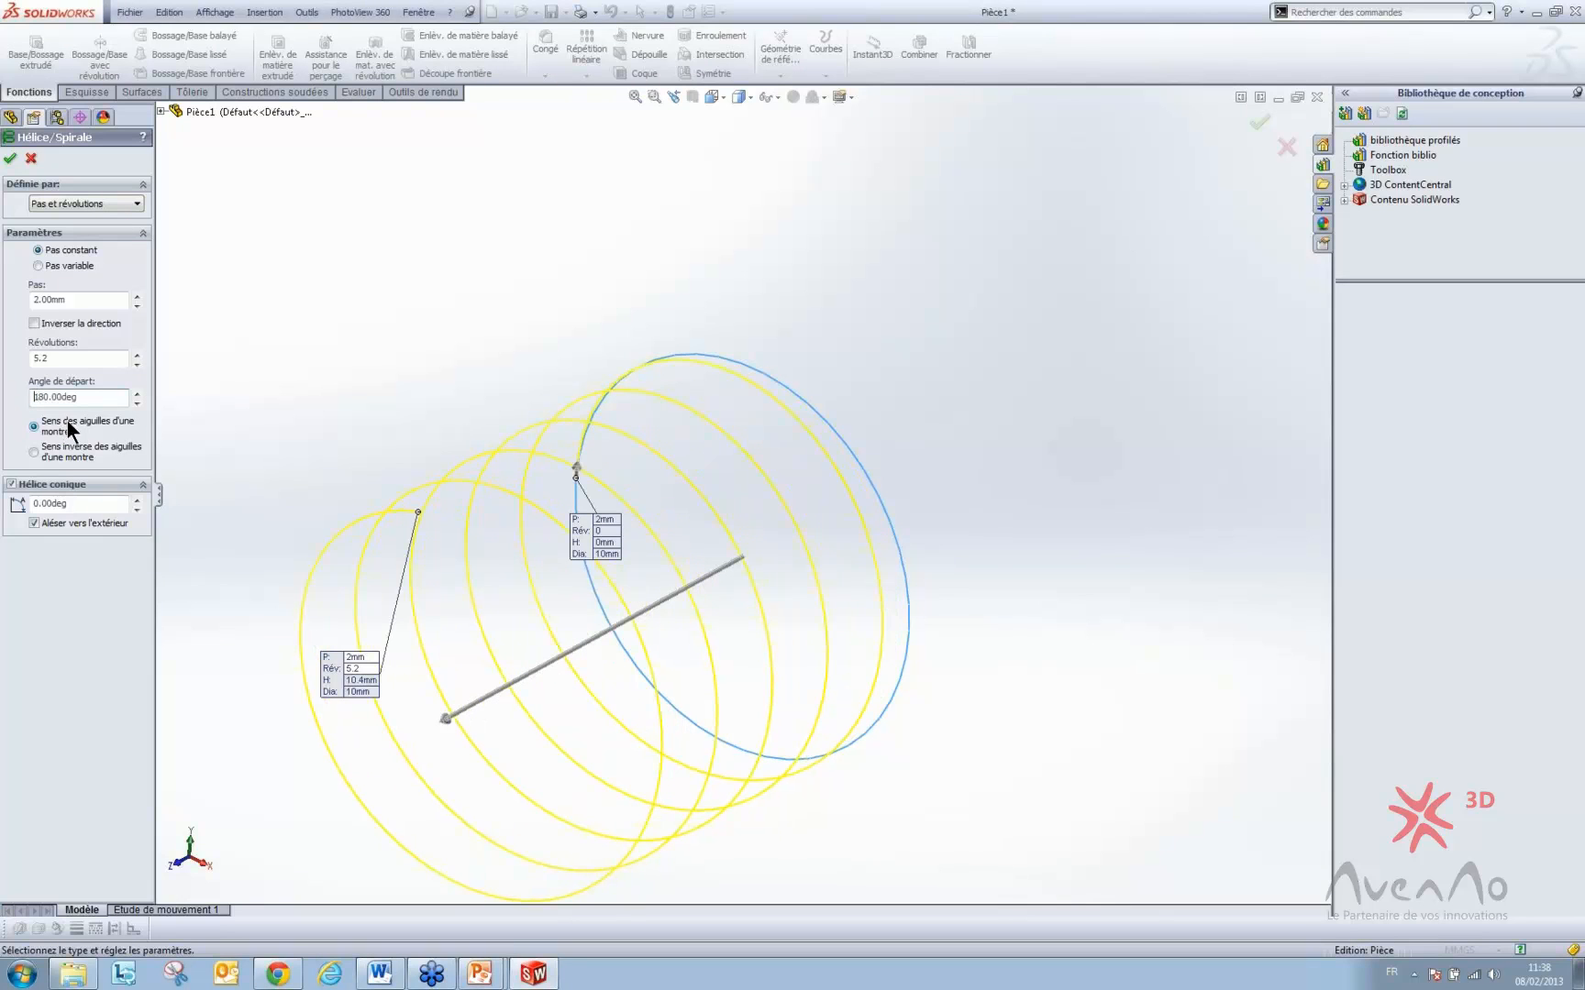
- Set the helix's start angle to 270 degrees, with counterclockwise rotation and the conical helix option disabled
double_click(85, 402)
type("270")
key("Return")
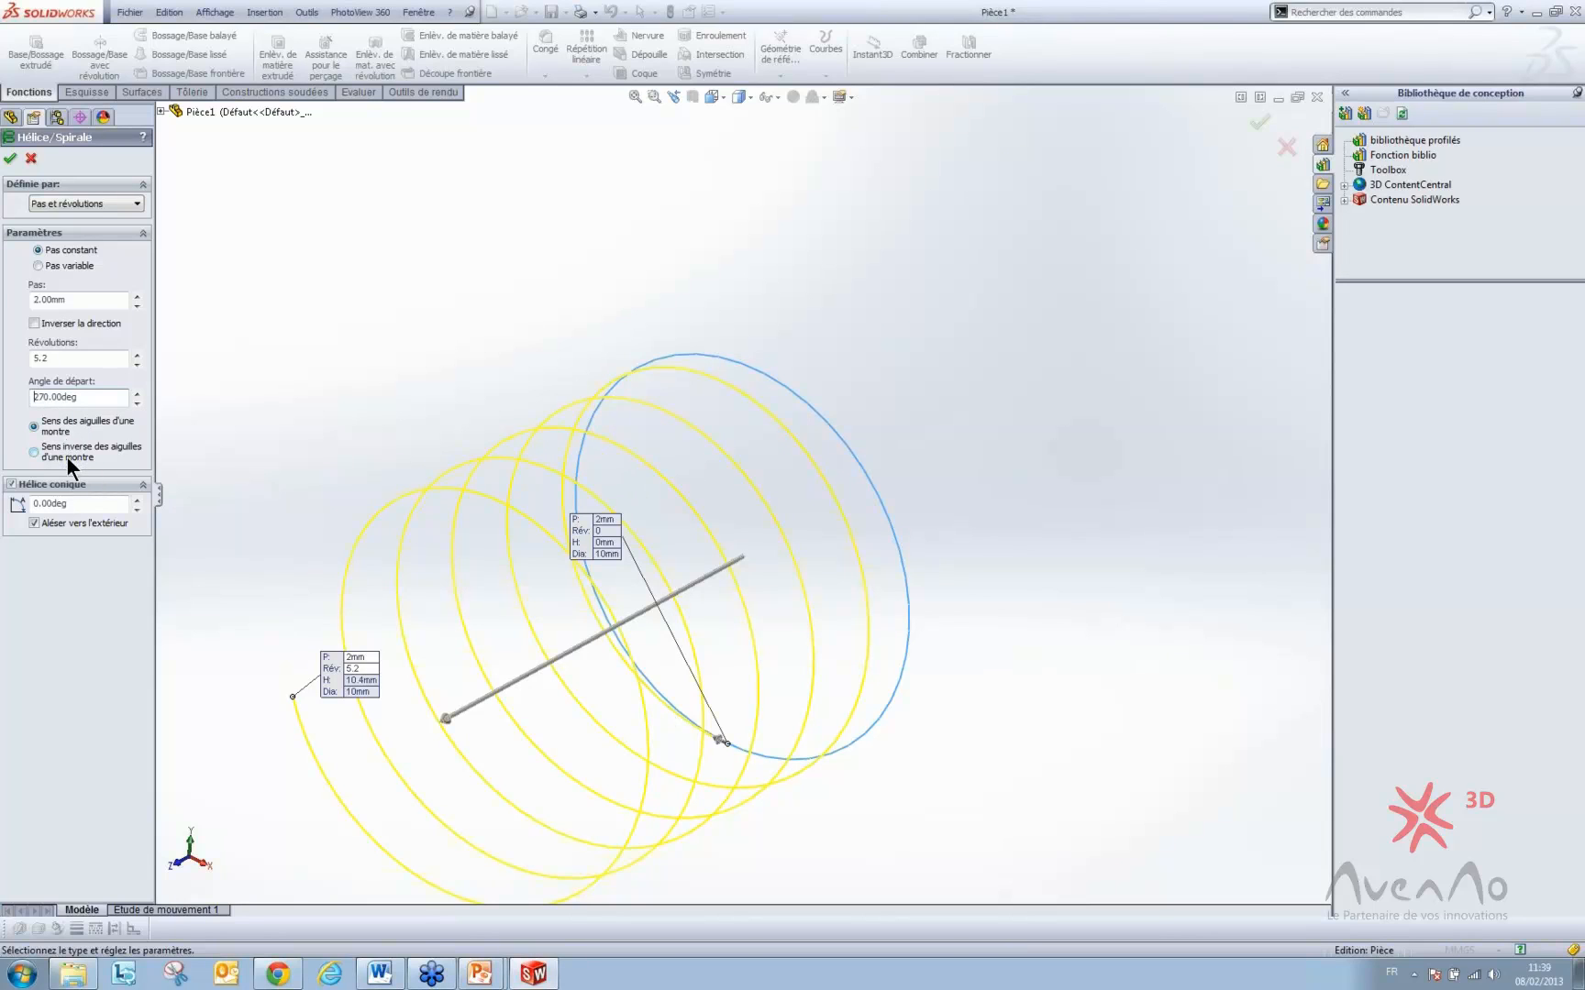
middle_click_drag(836, 796, 902, 724)
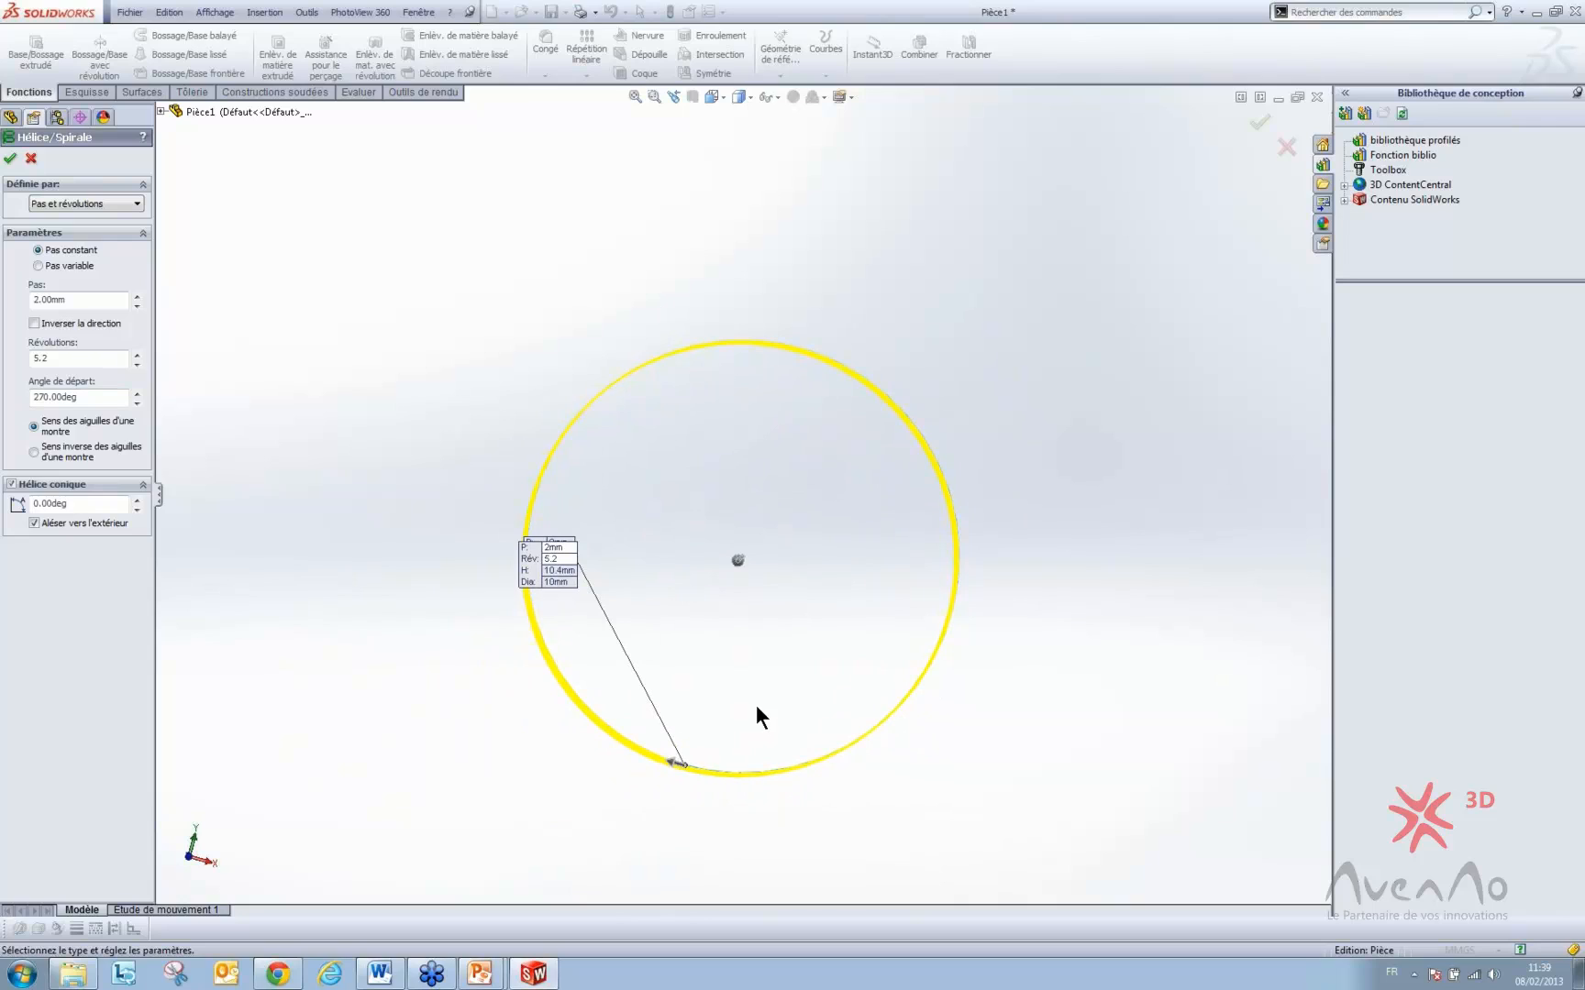
left_click(34, 452)
left_click(11, 485)
middle_click_drag(763, 504, 874, 464)
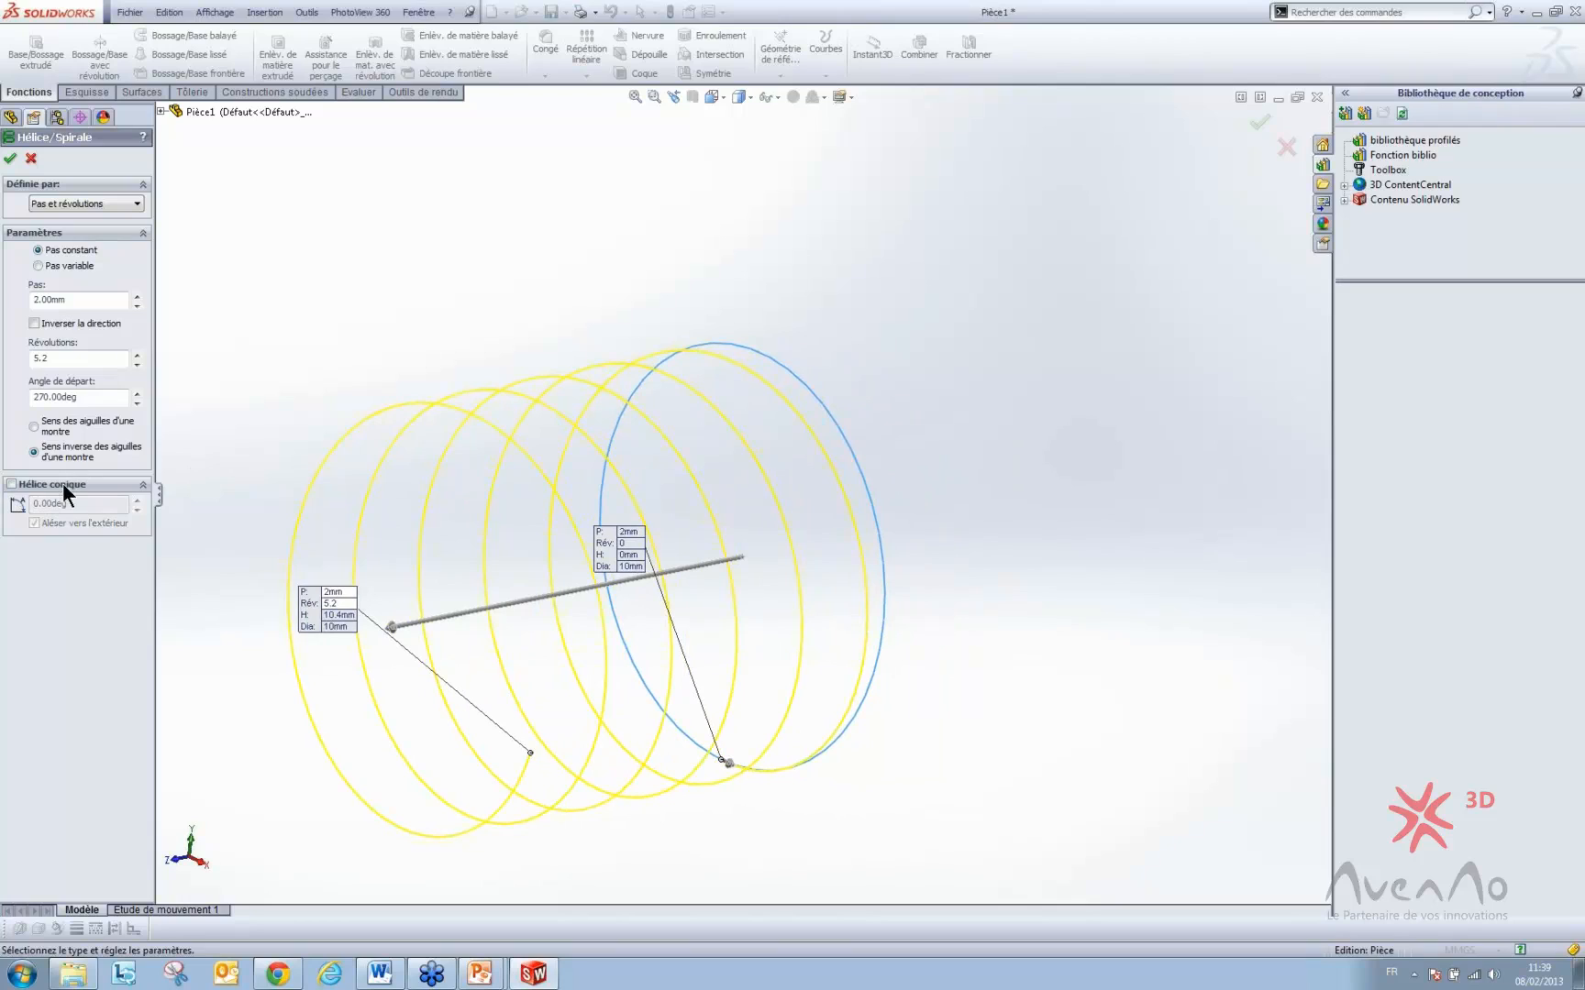
- Try a conical helix with a 30-degree outward taper, then with an inward taper, and disable the conical option
left_click(24, 486)
type("30")
left_click(94, 594)
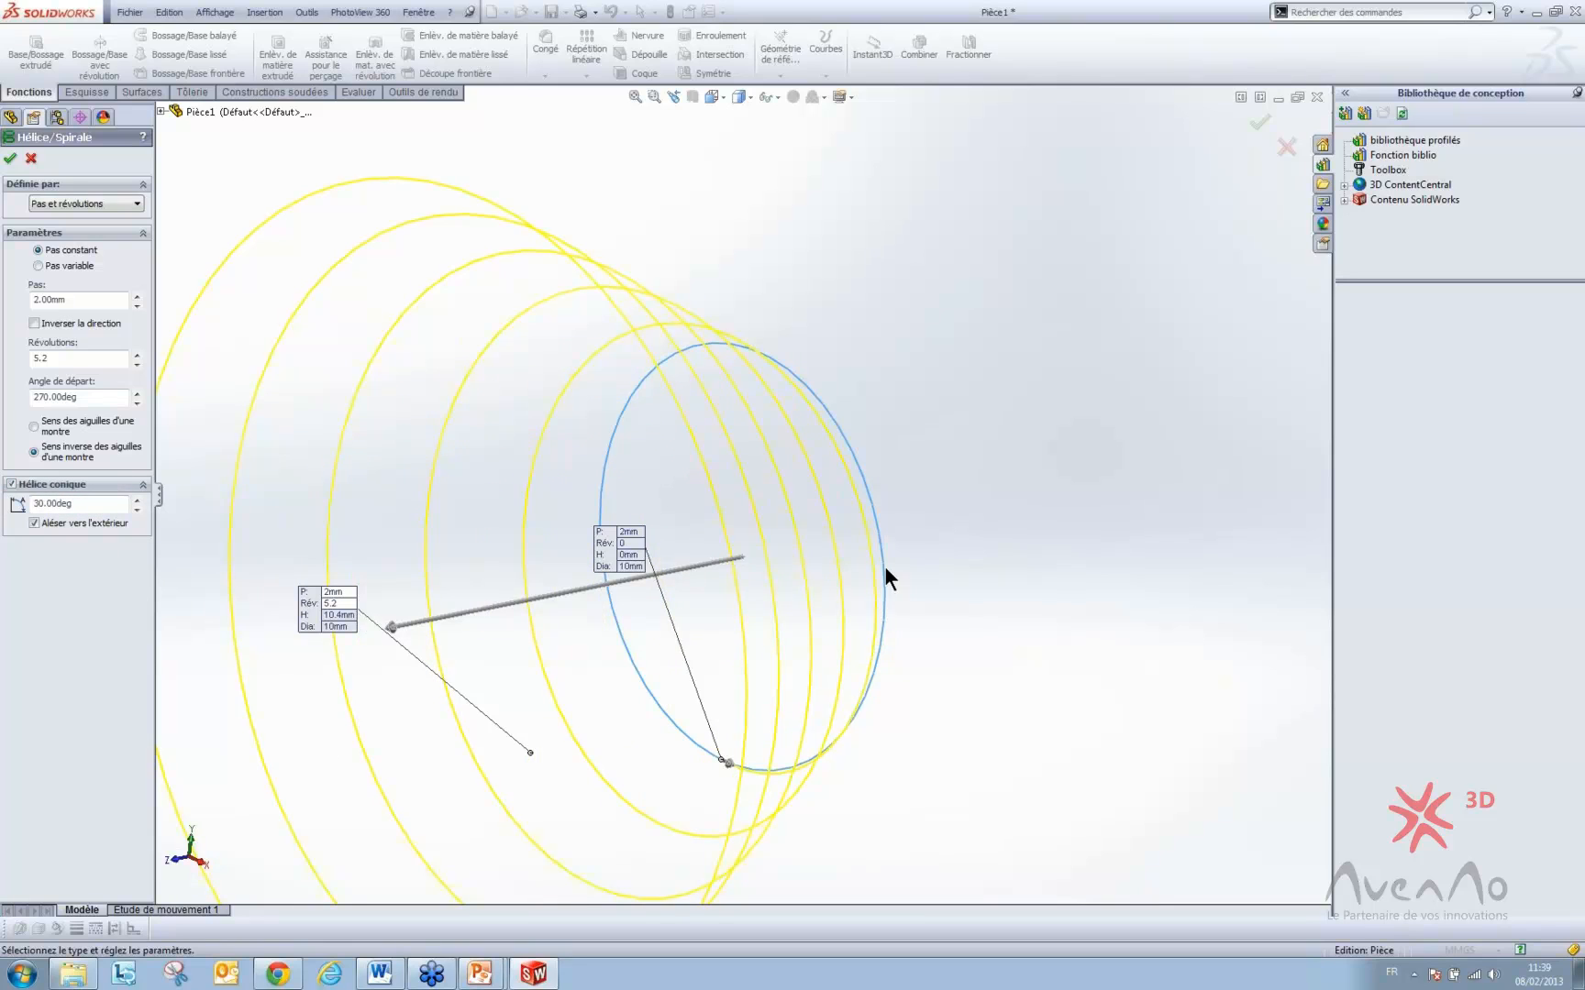
scroll(884, 566, "up", 1)
scroll(879, 568, "down", 1)
scroll(880, 568, "up", 3)
middle_click_drag(761, 569, 664, 577)
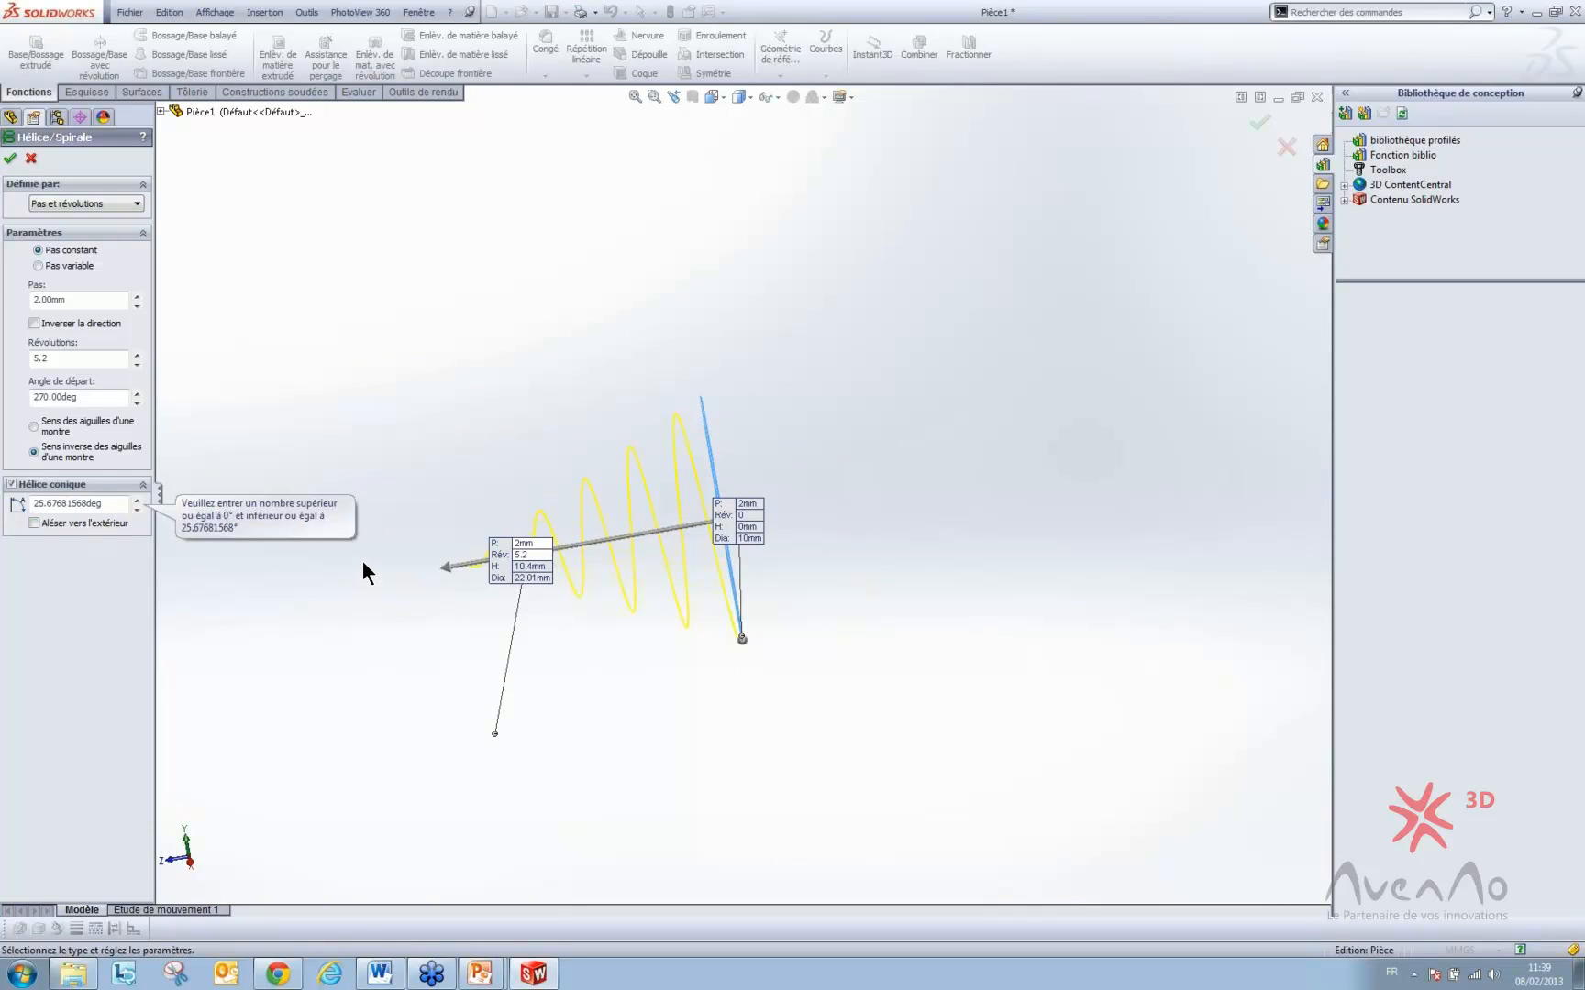
left_click(53, 484)
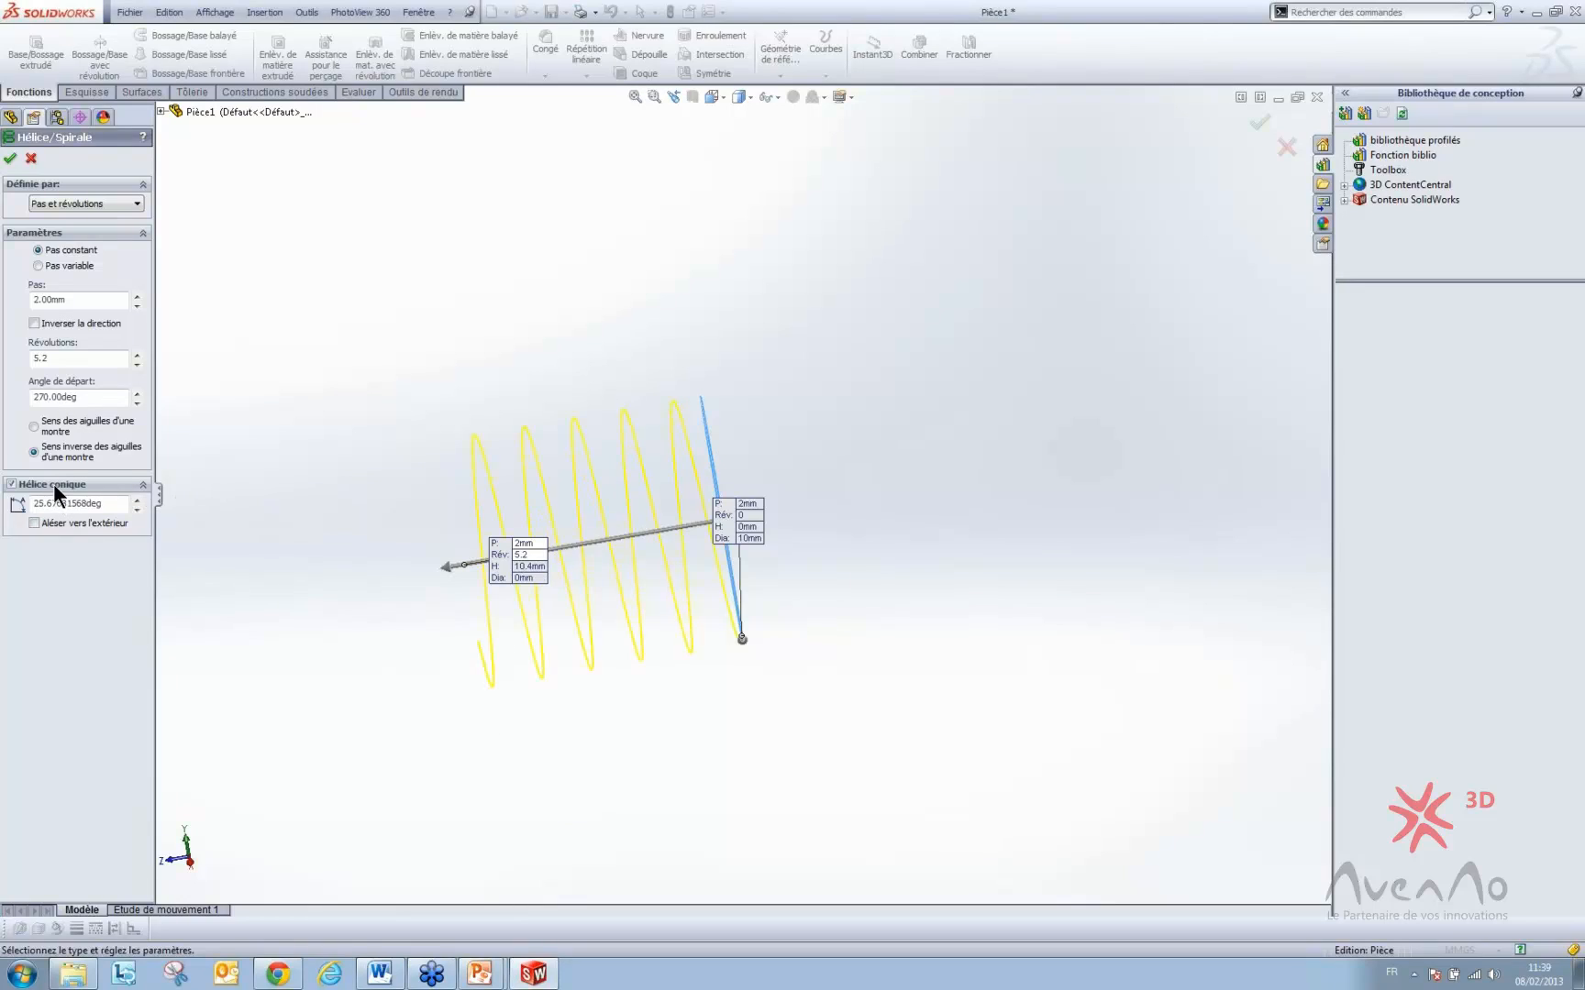
- Accept the constant-pitch helix to create the curve
left_click(10, 158)
middle_click_drag(438, 442, 478, 378)
left_click(477, 378)
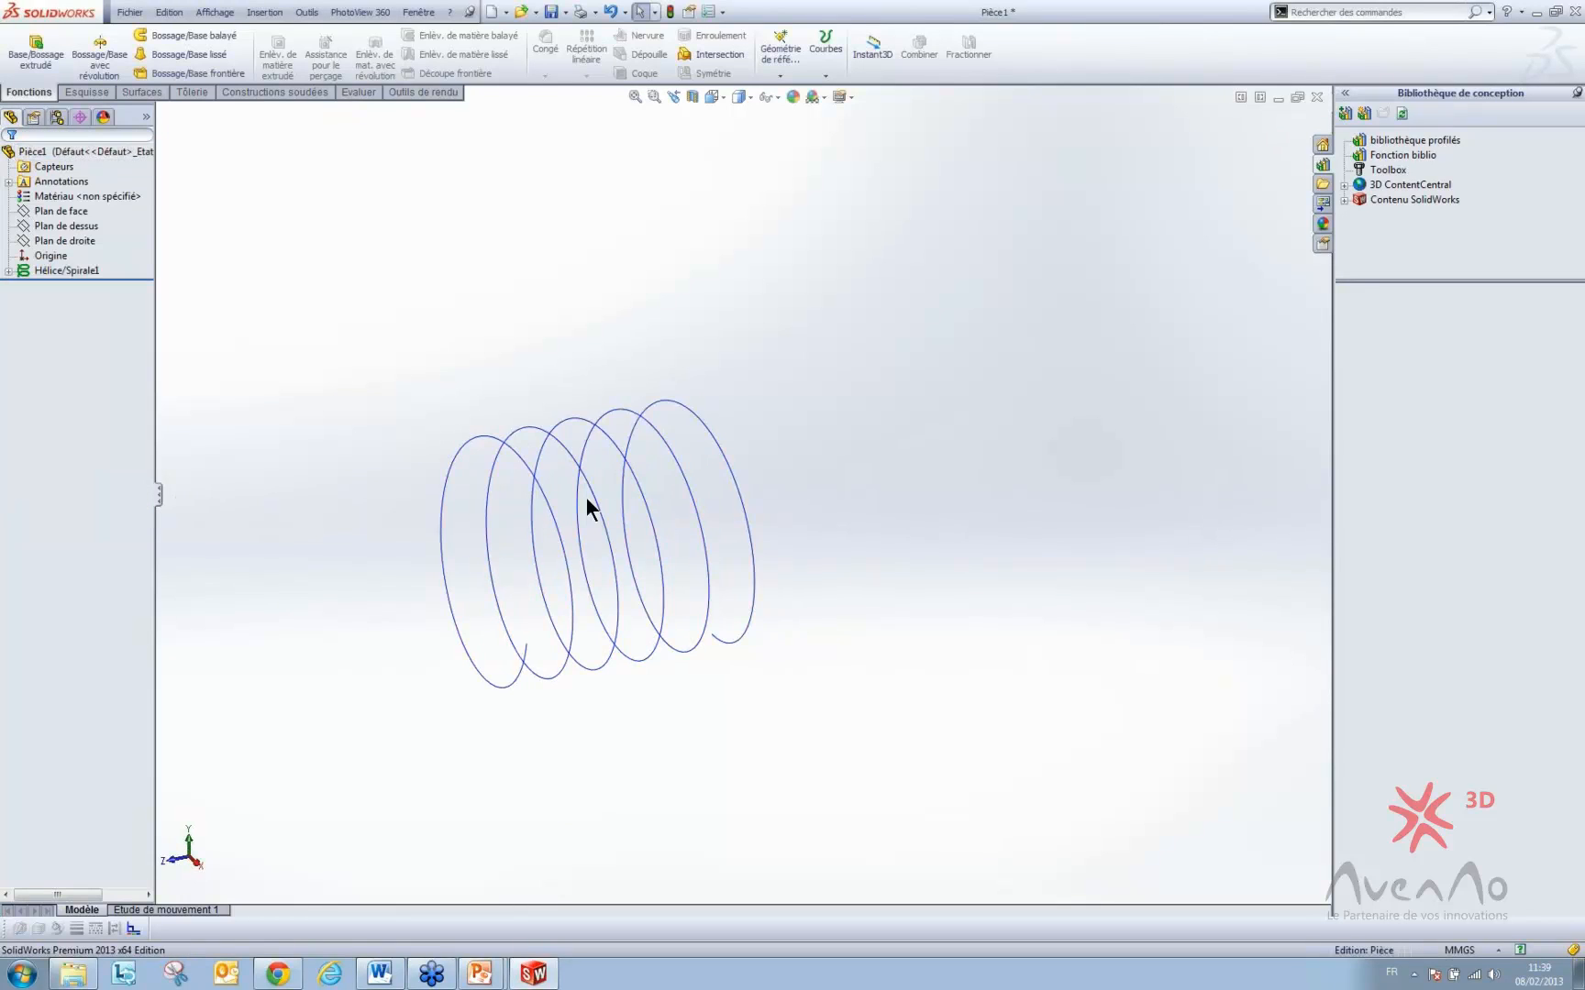
middle_click_drag(686, 582, 726, 626)
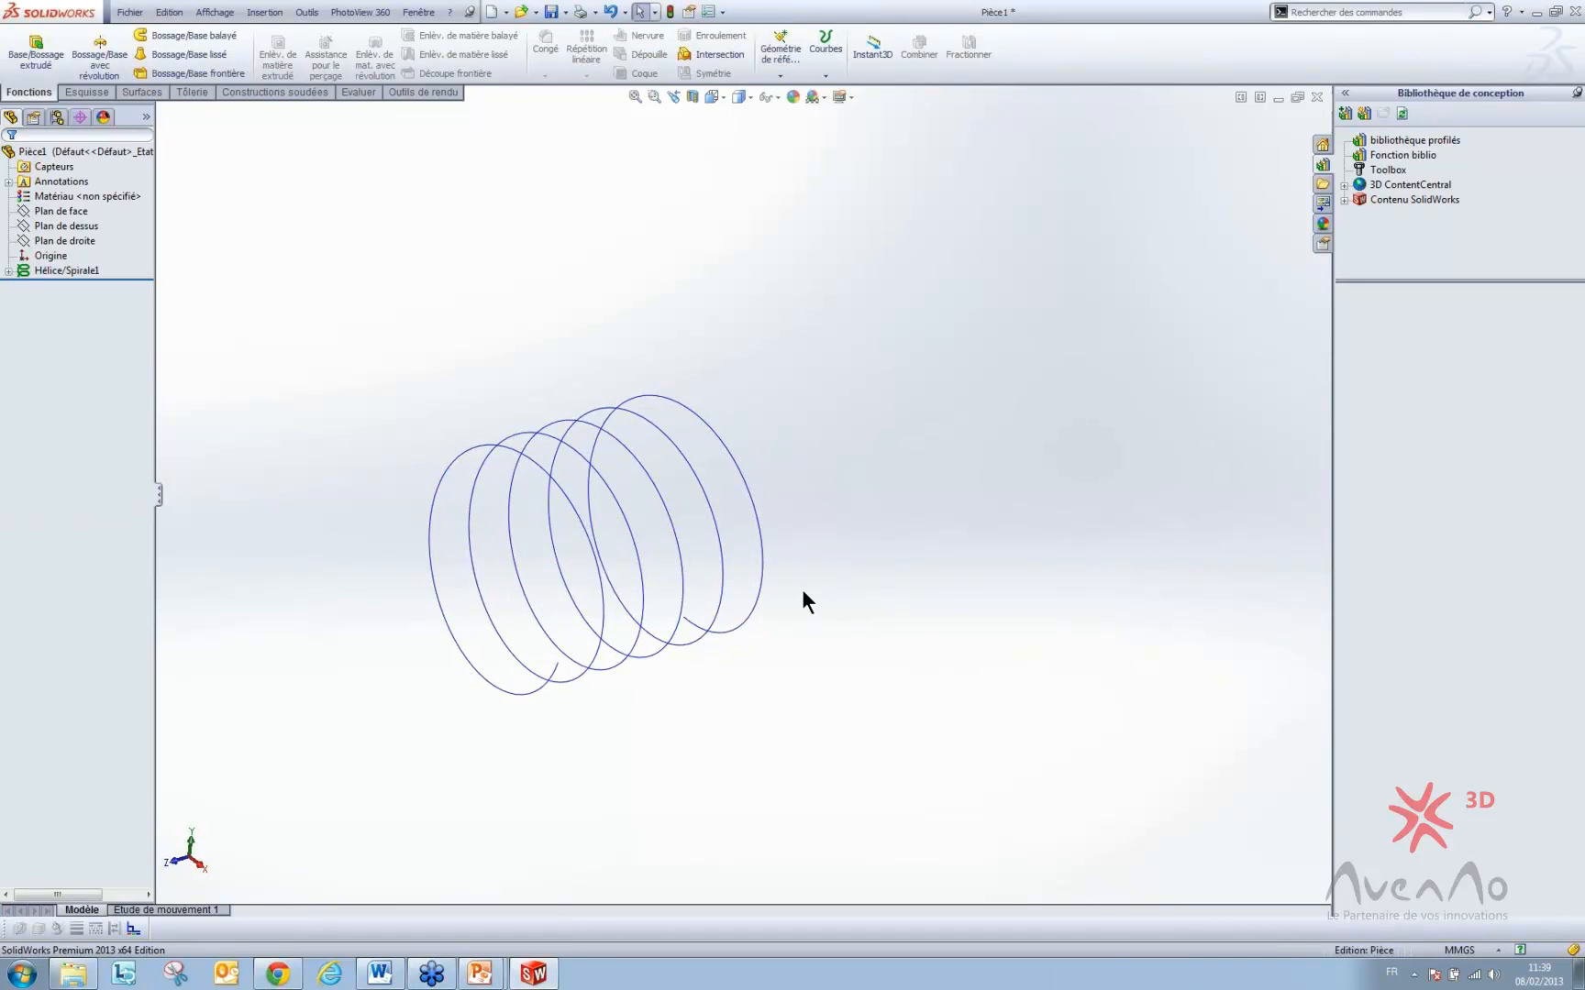
- Change the helix's curve colour to orange using the standard colour palette
right_click(722, 447)
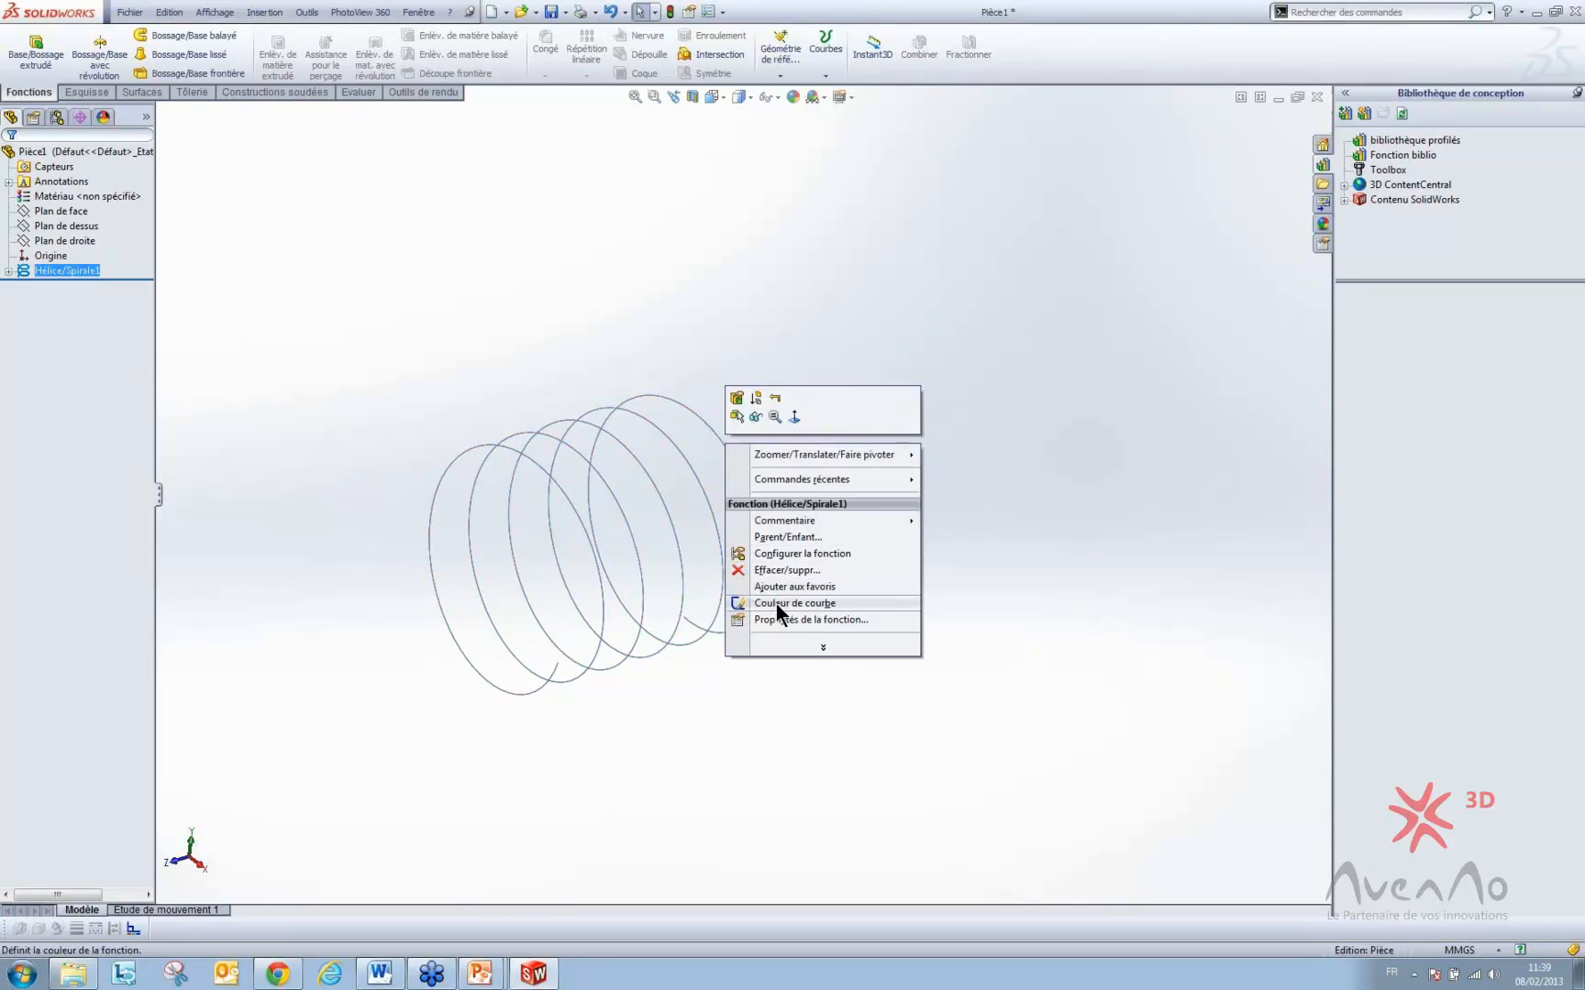
left_click(785, 602)
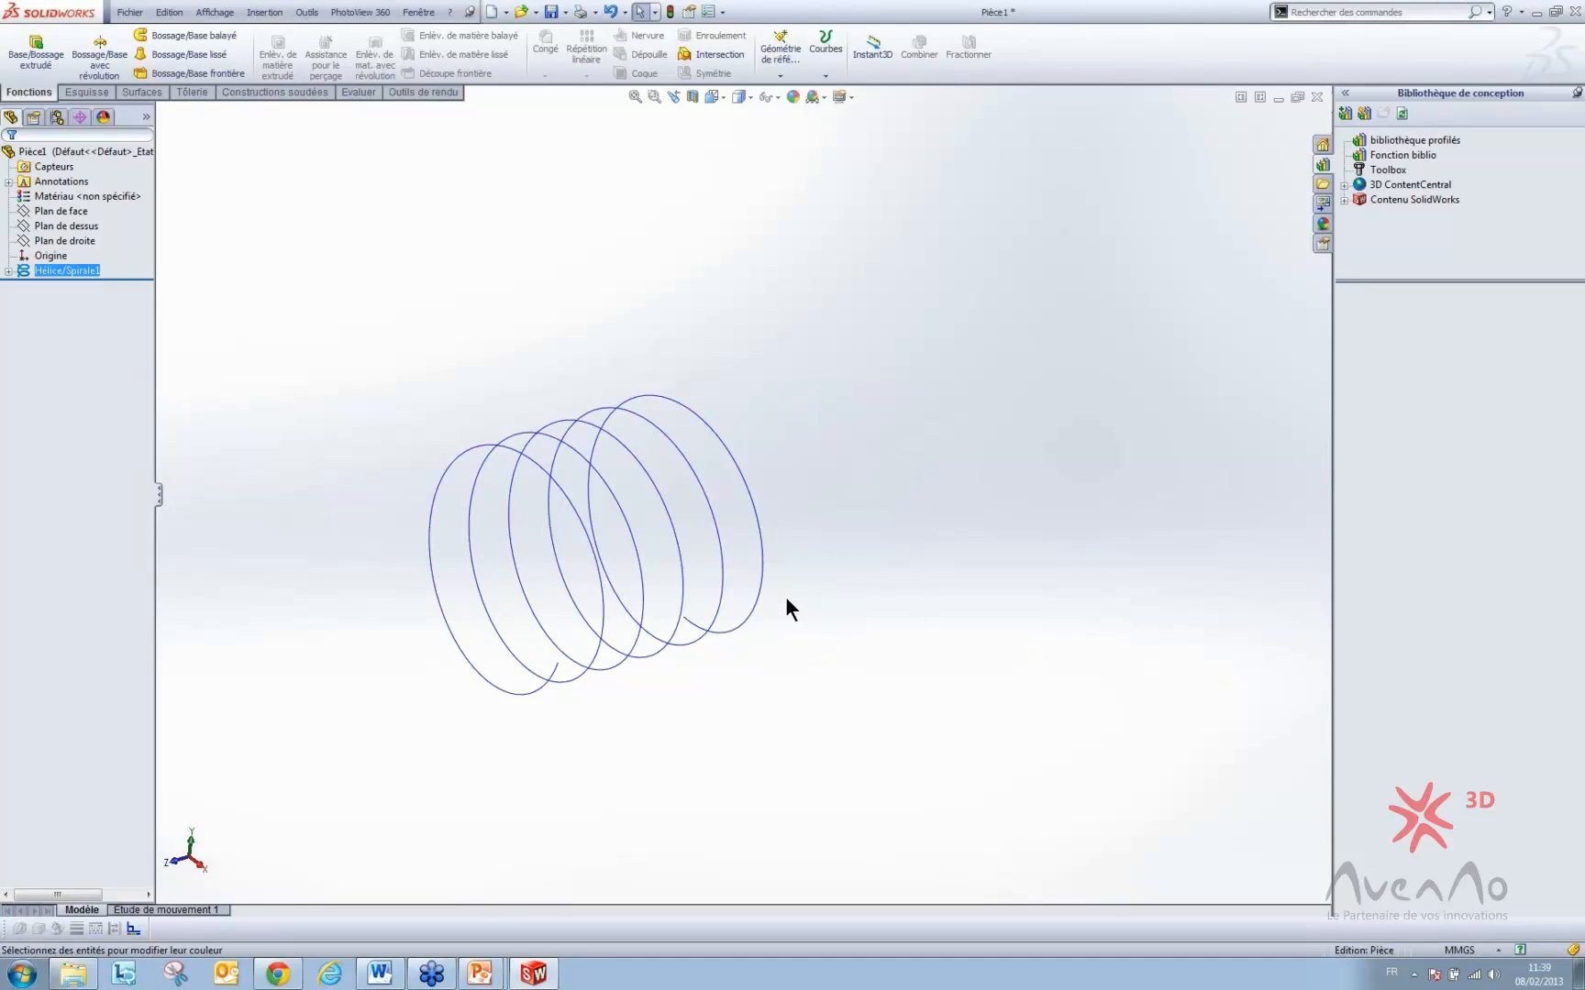
left_click(550, 492)
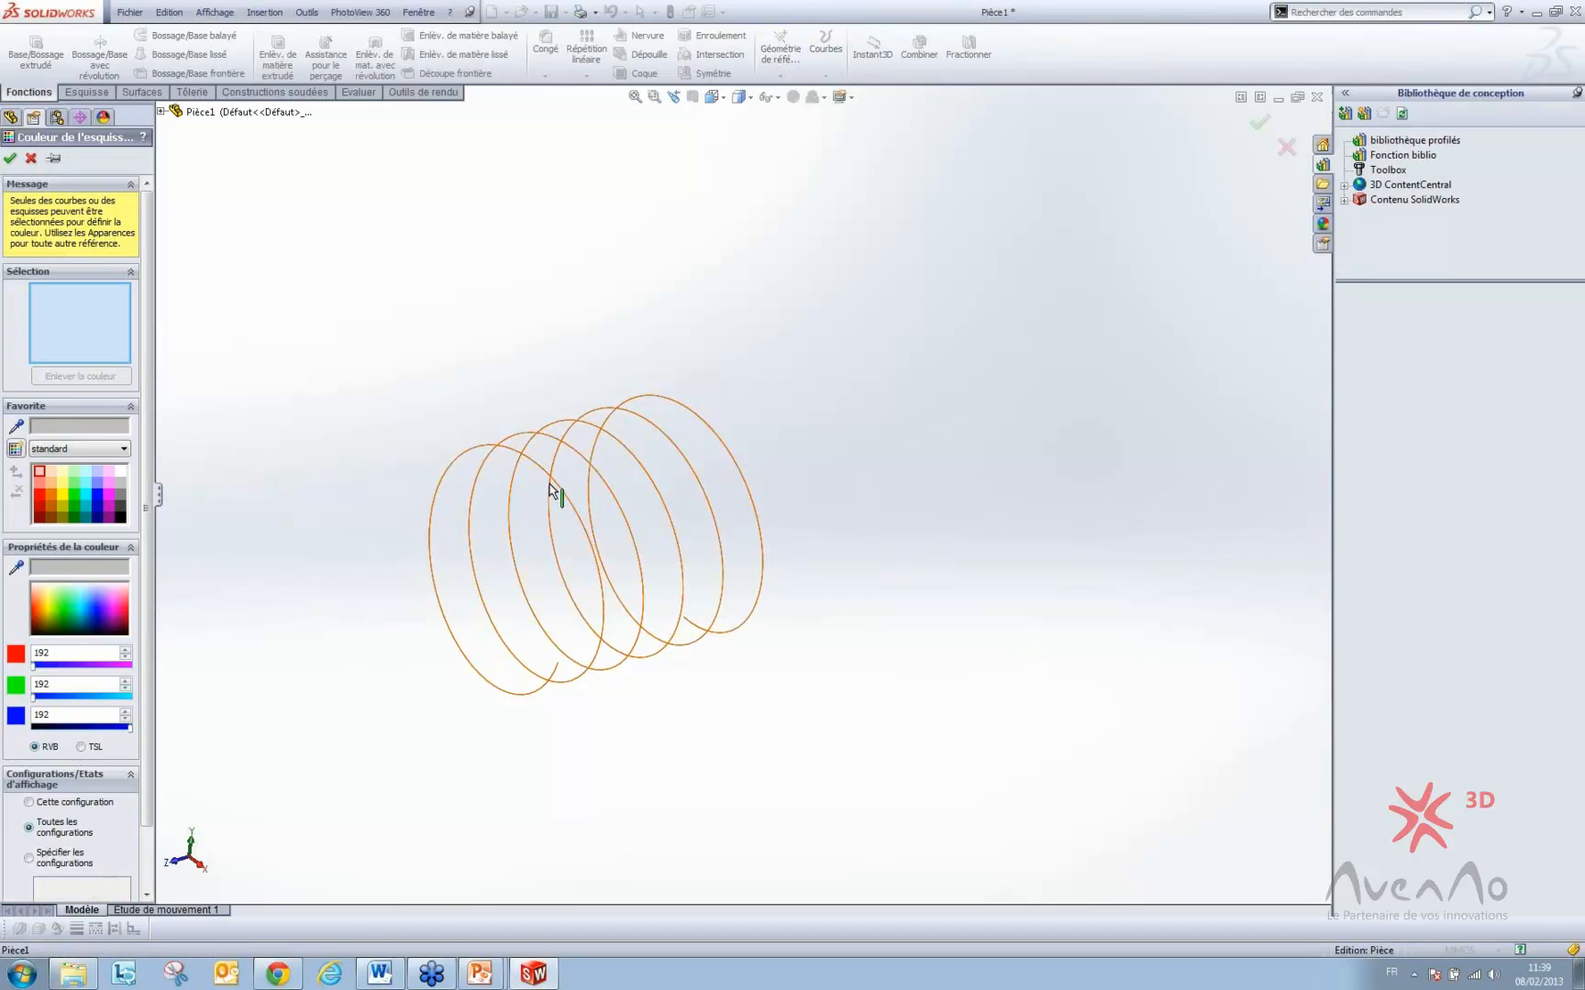
left_click(52, 494)
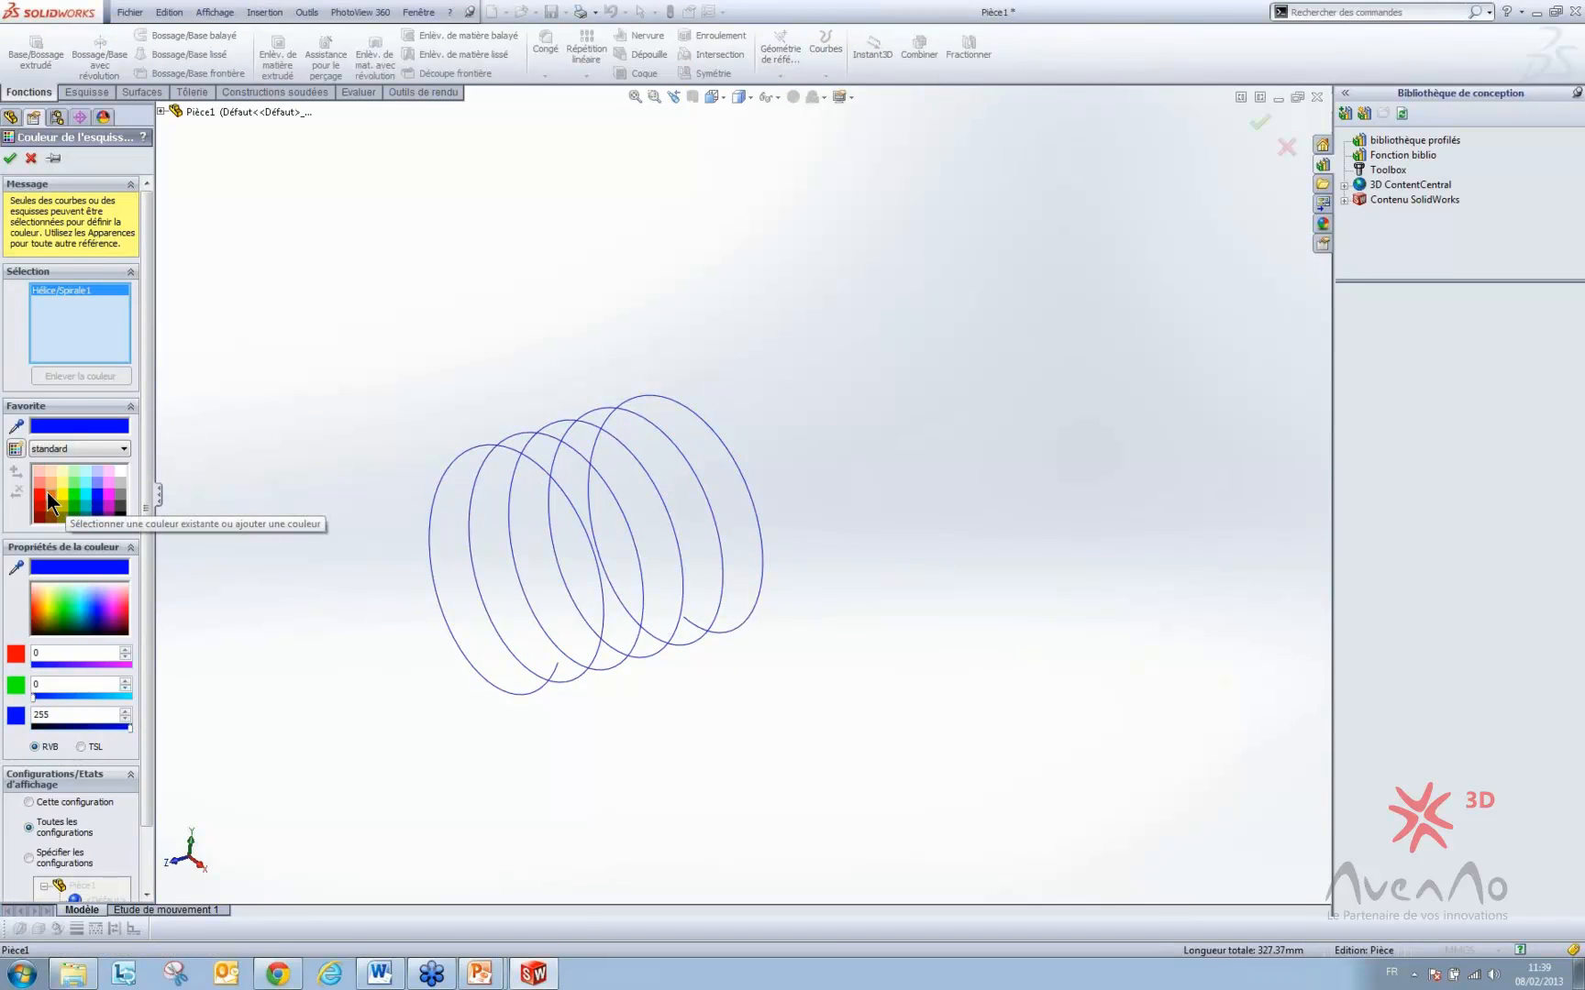
left_click(10, 158)
middle_click_drag(581, 621, 814, 550, "ctrl")
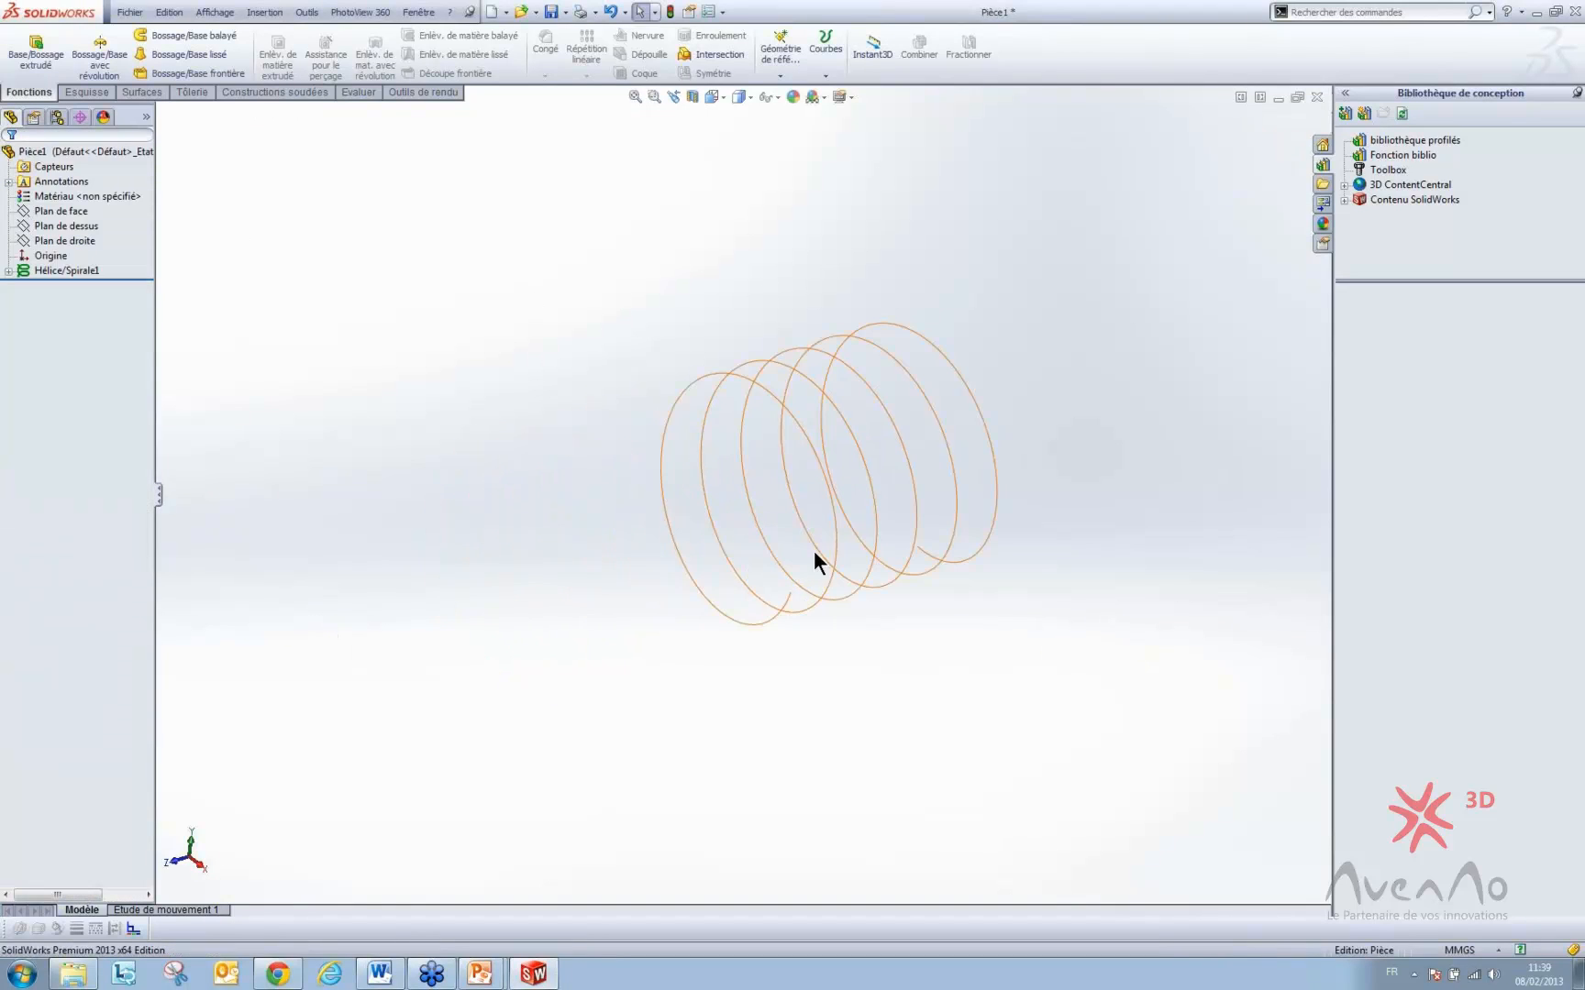
scroll(872, 476, "down", 1)
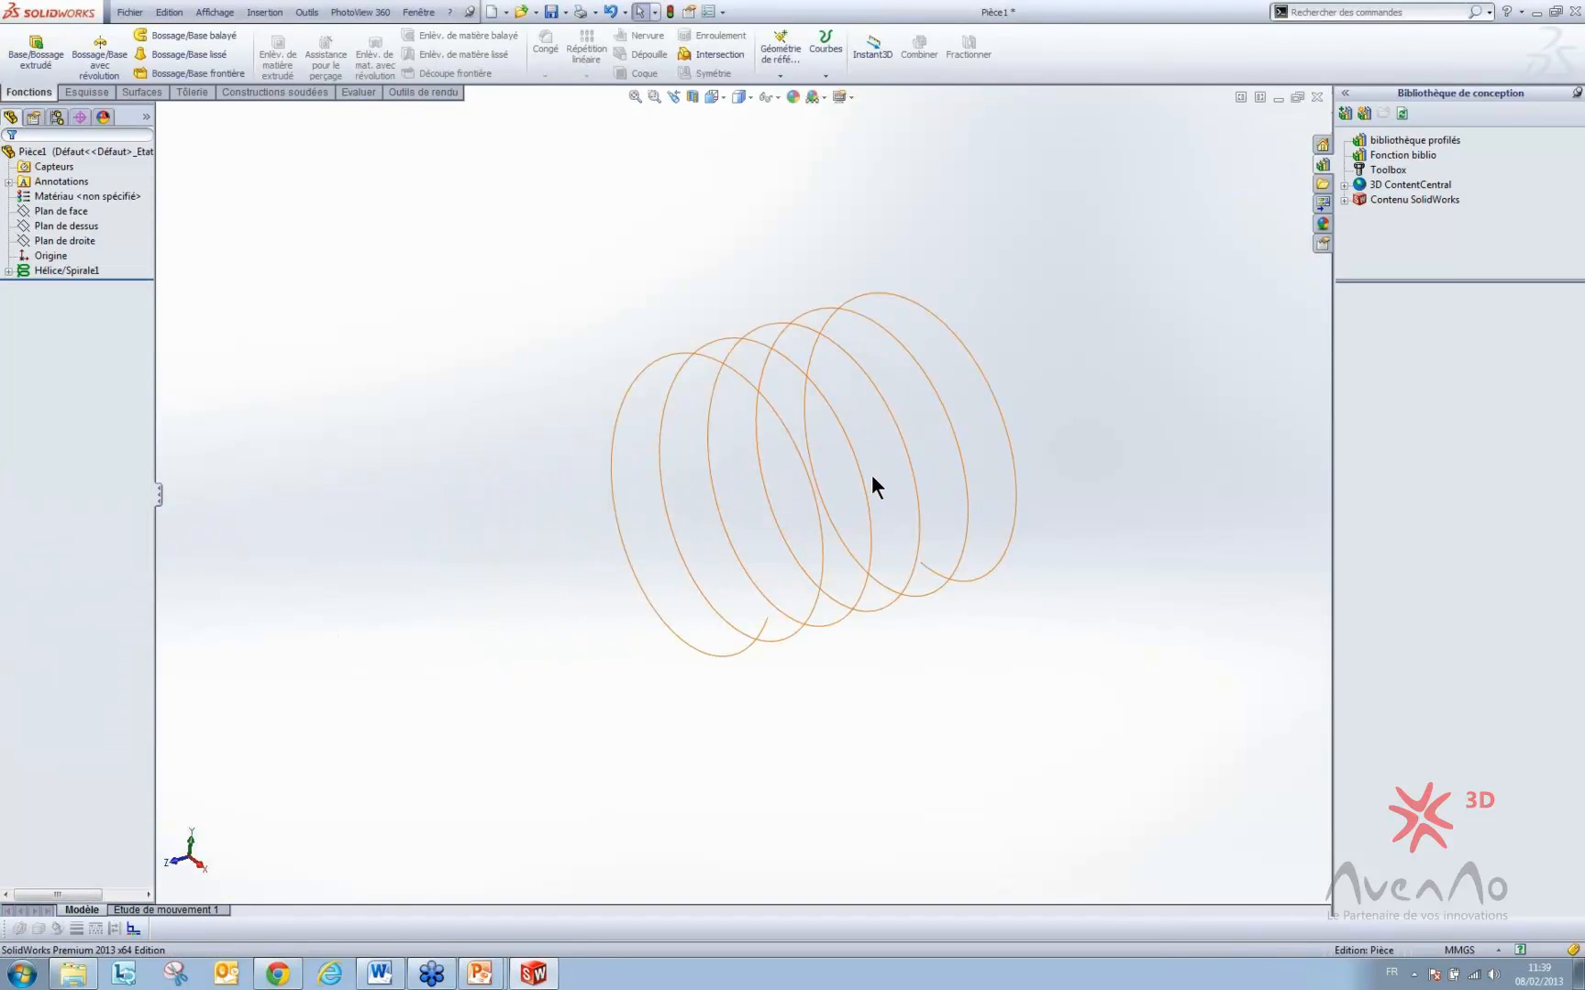
- Edit the helix to use a variable pitch and set 3 revolutions in the second region row
left_click(82, 230)
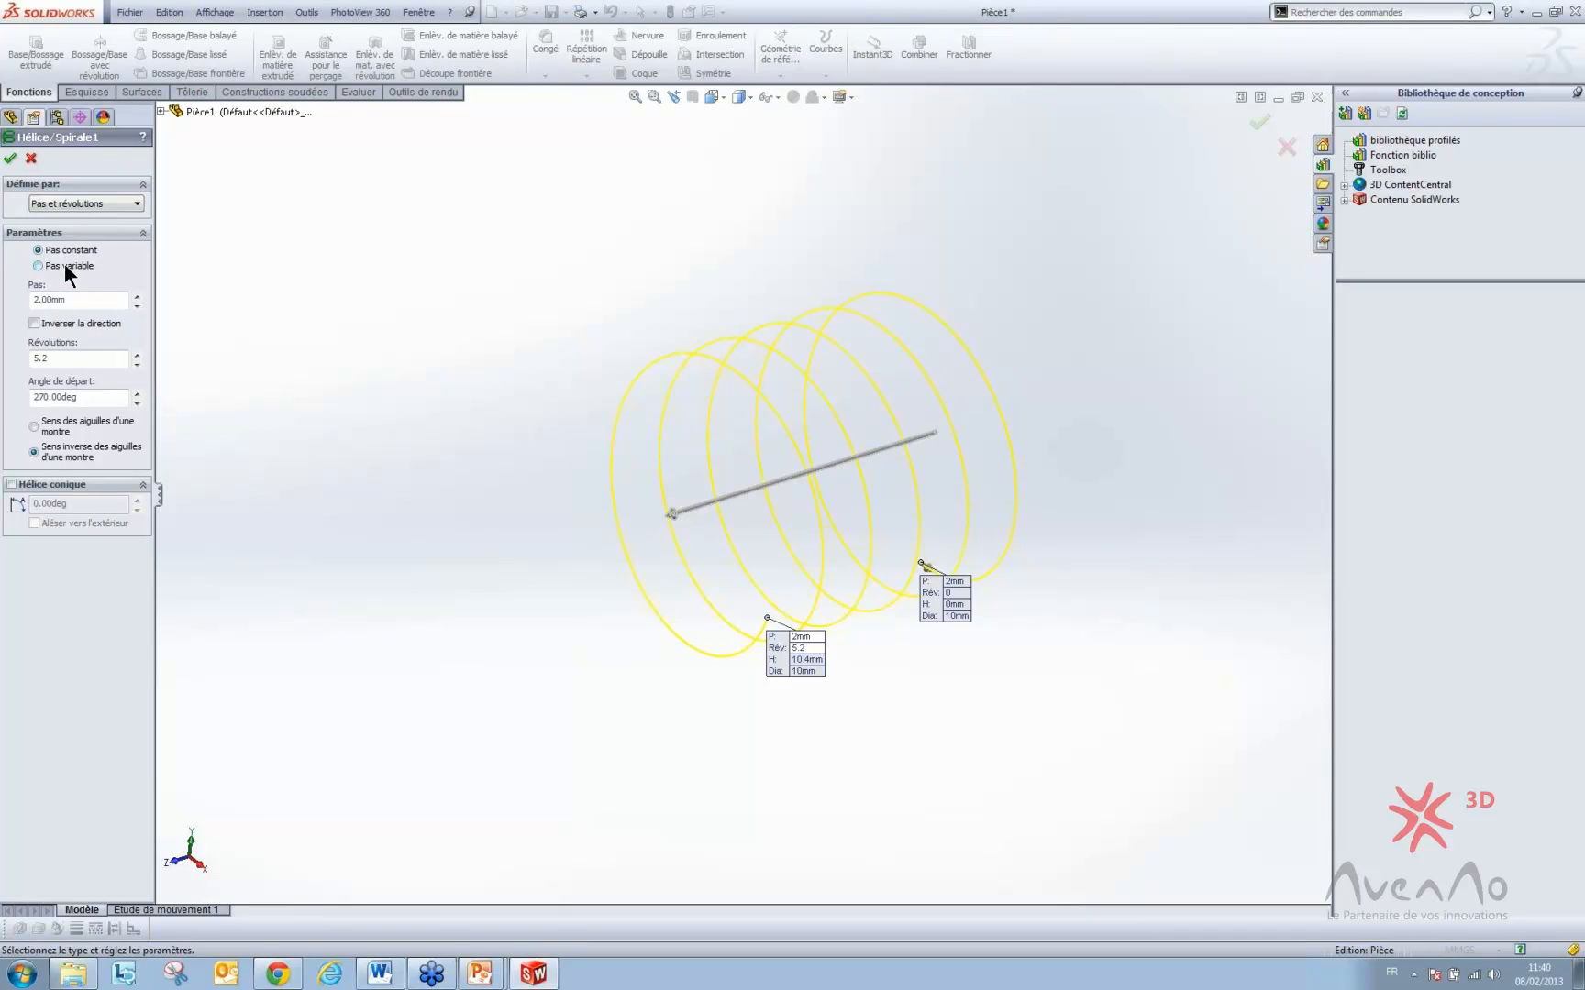
left_click(64, 264)
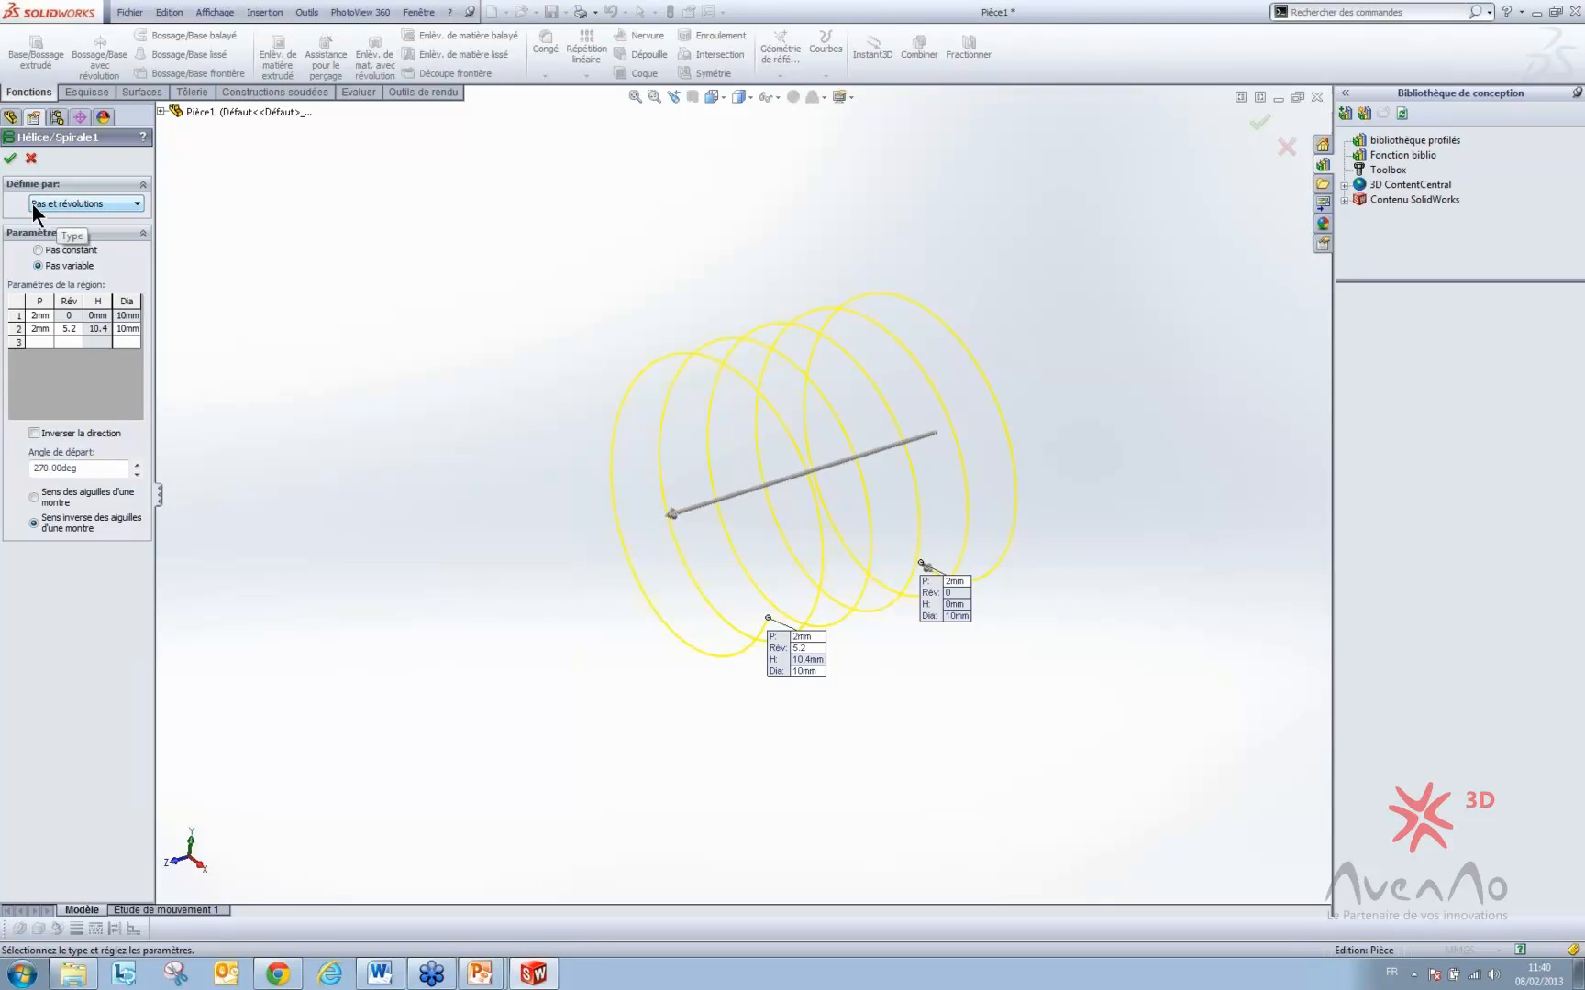
double_click(76, 330)
type("3")
key("Return")
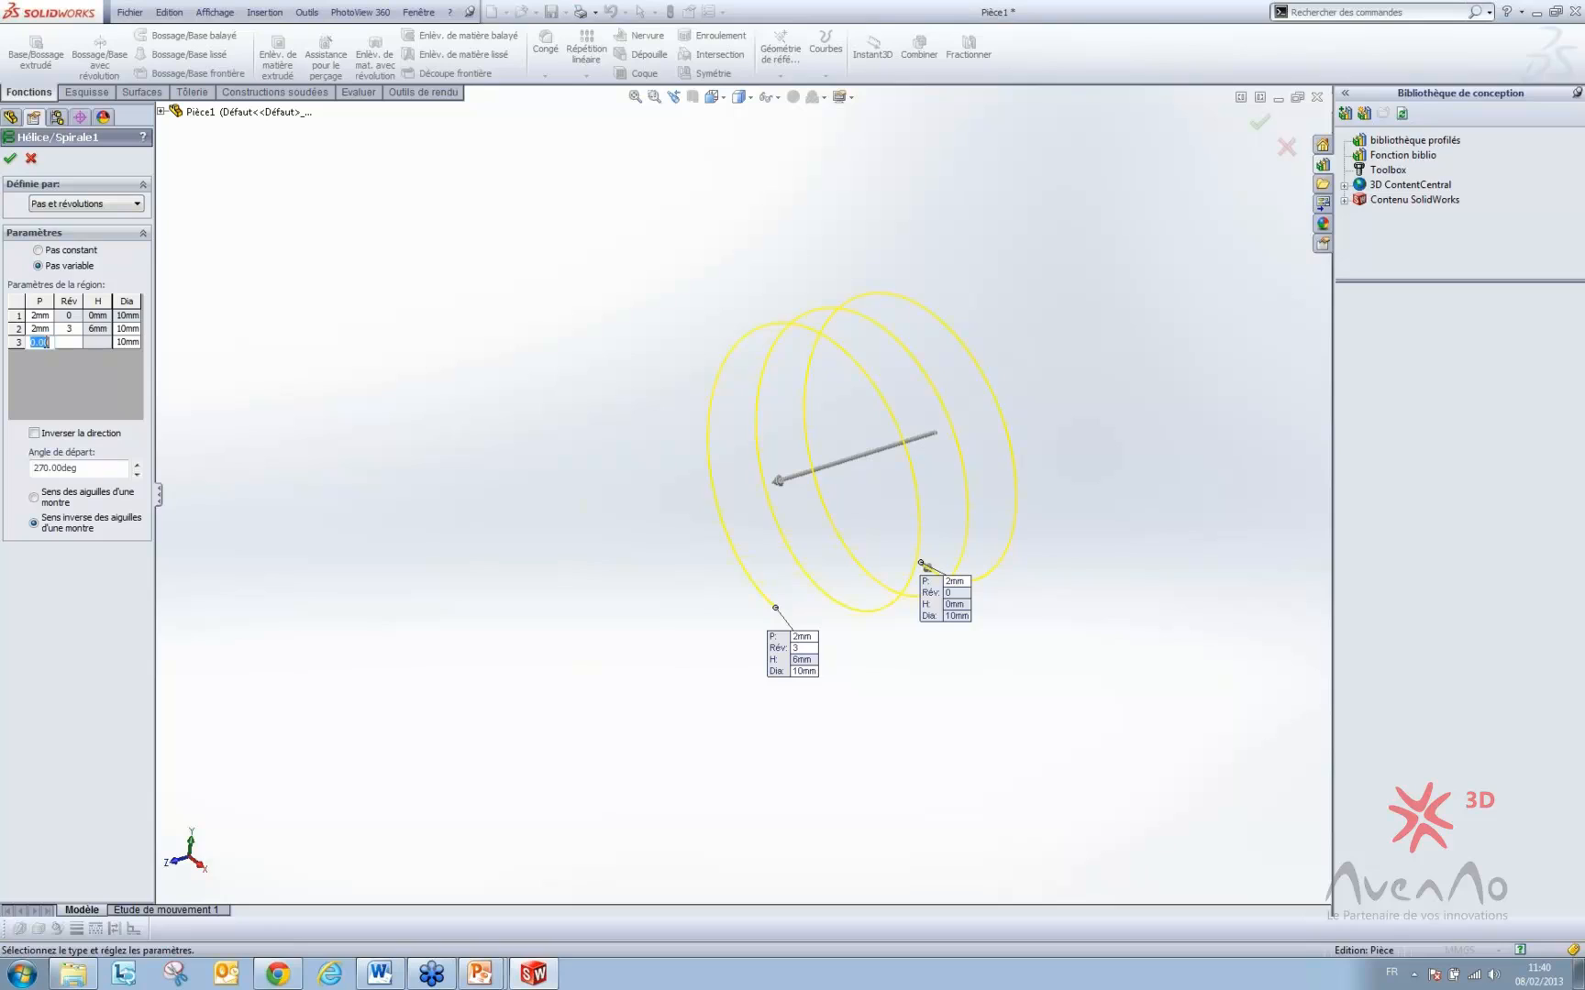
- Define the third region row with a 2 mm pitch, 5 revolutions and a 5 mm diameter
type("2")
double_click(69, 342)
type("5")
left_click(128, 346)
double_click(115, 342)
type("5")
left_click(110, 390)
middle_click_drag(752, 444, 725, 364)
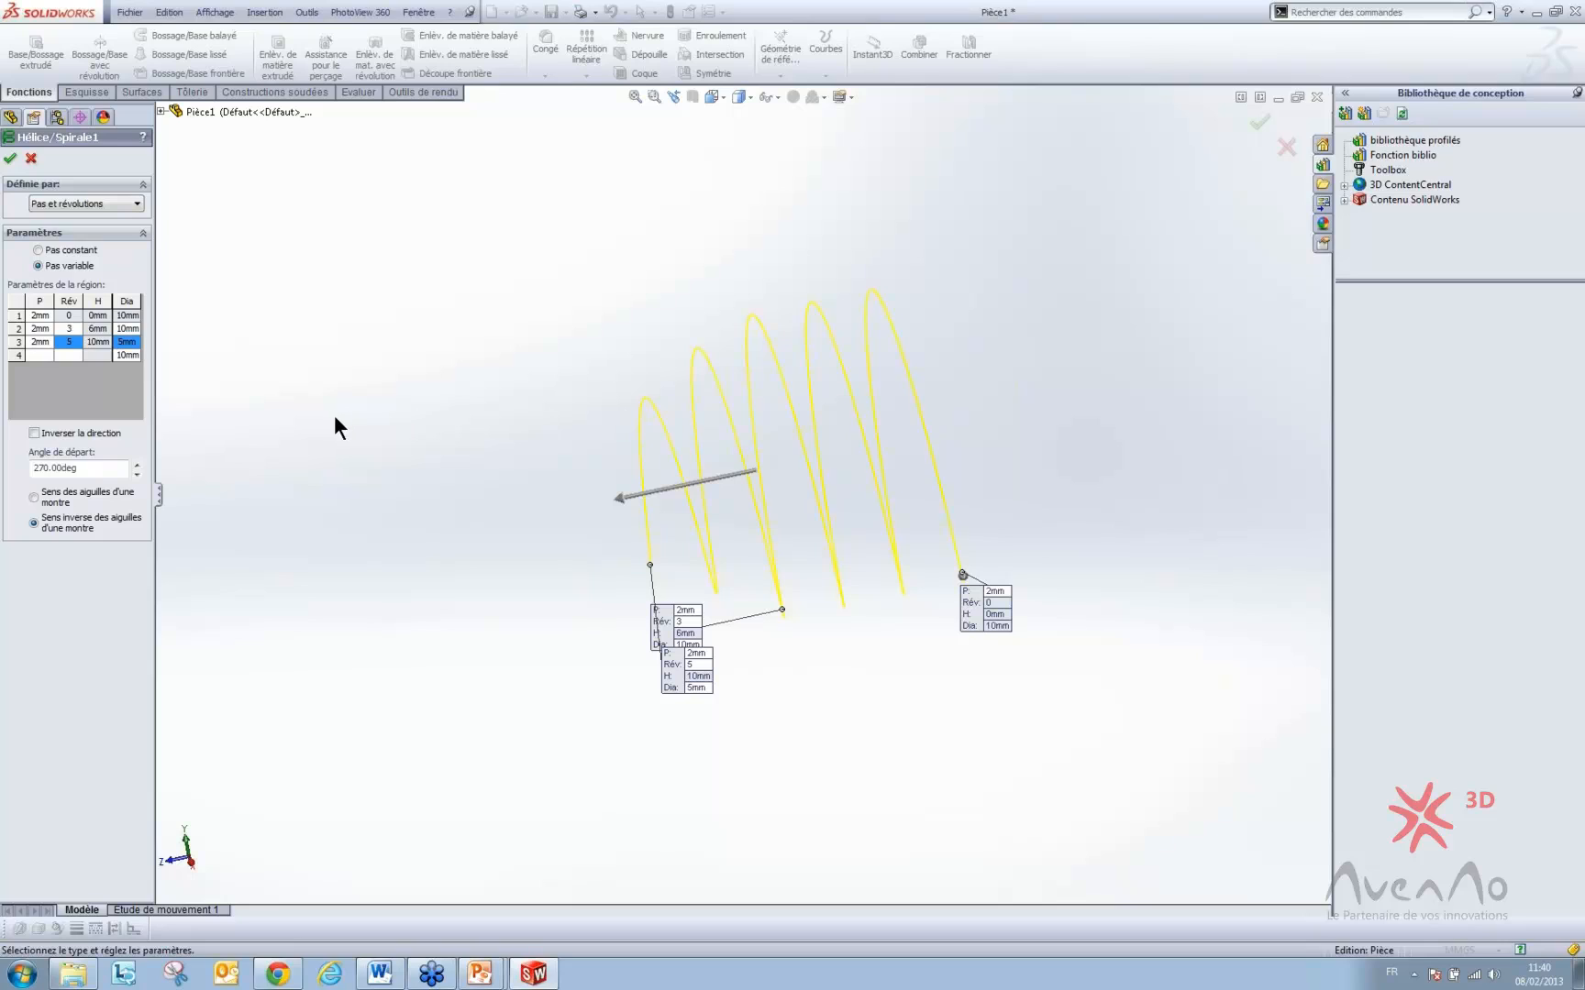
- Add a fourth region row with a 2 mm pitch and 8 revolutions
left_click(28, 354)
type("2")
key("Return")
type("8")
key("Return")
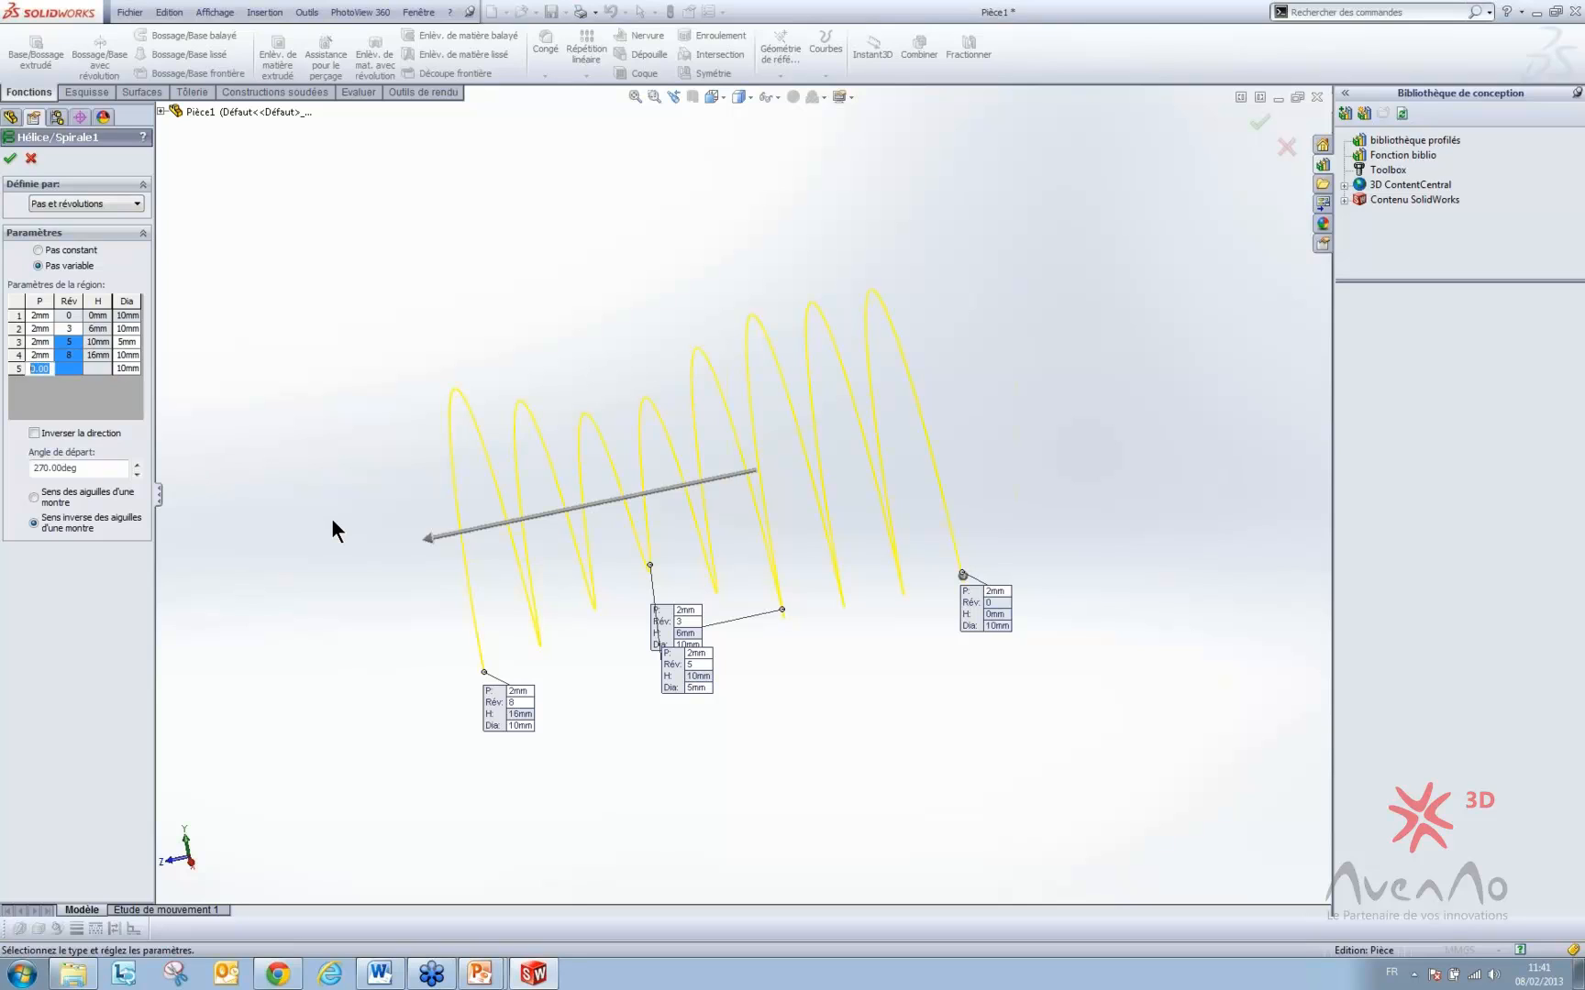
- Add a fifth region row with a 1 mm pitch and 12 revolutions
type("1")
left_click(85, 378)
type("12")
left_click(102, 401)
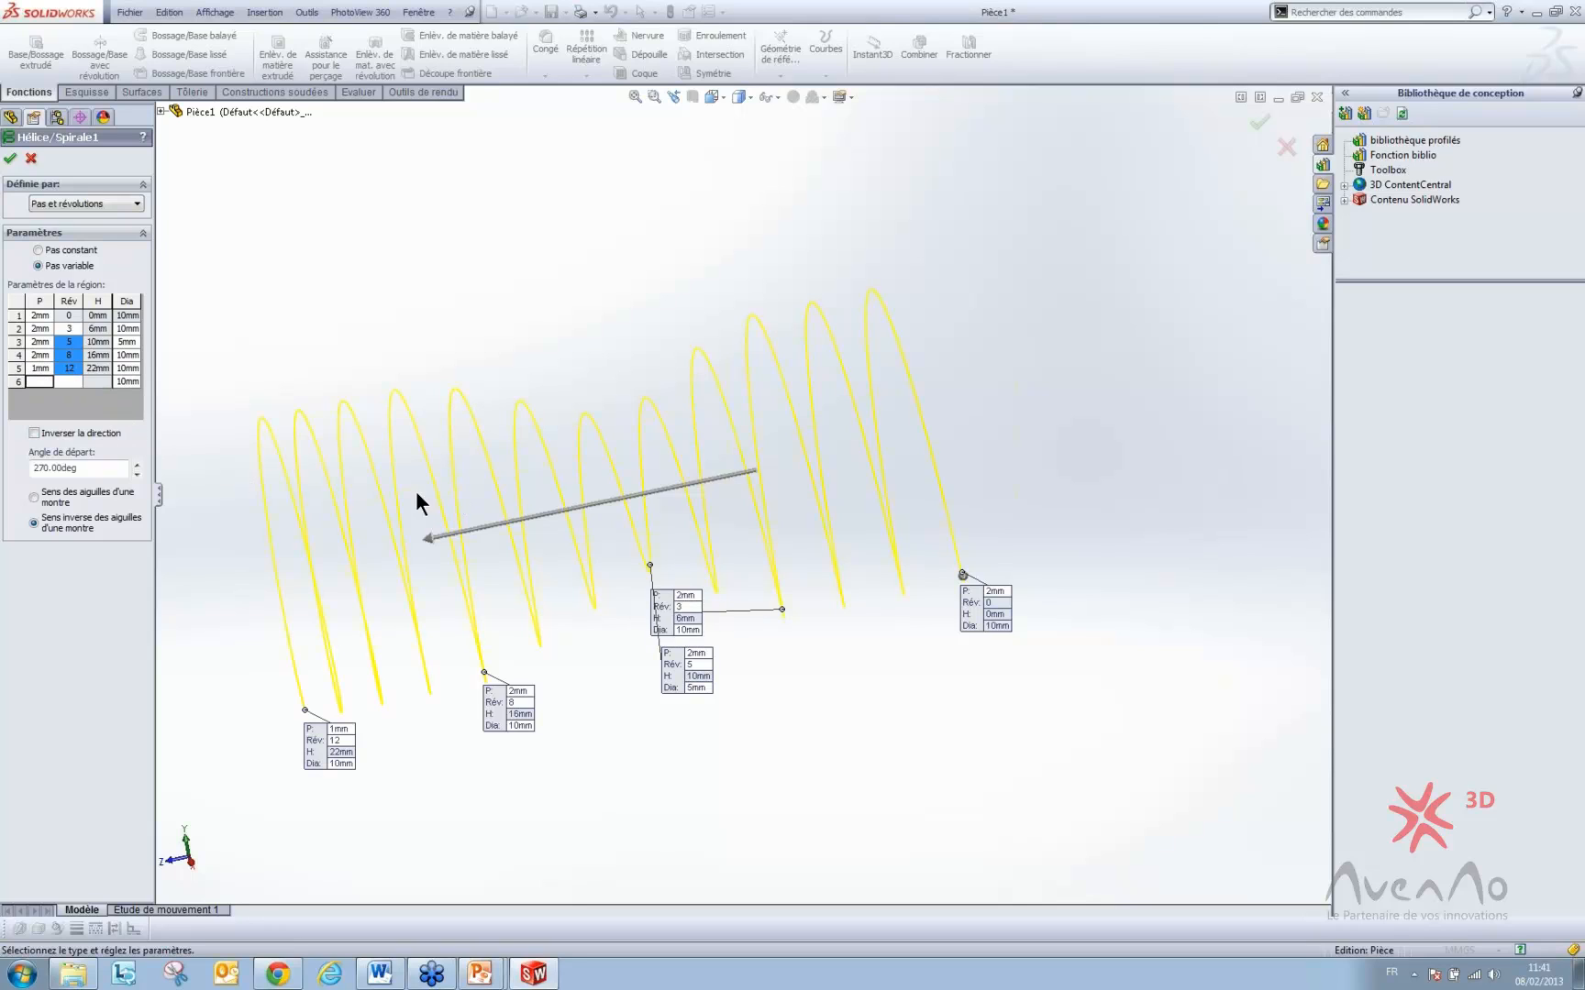
- Set the diameter in the fourth, fifth and sixth region rows to 5 mm
left_click(129, 355)
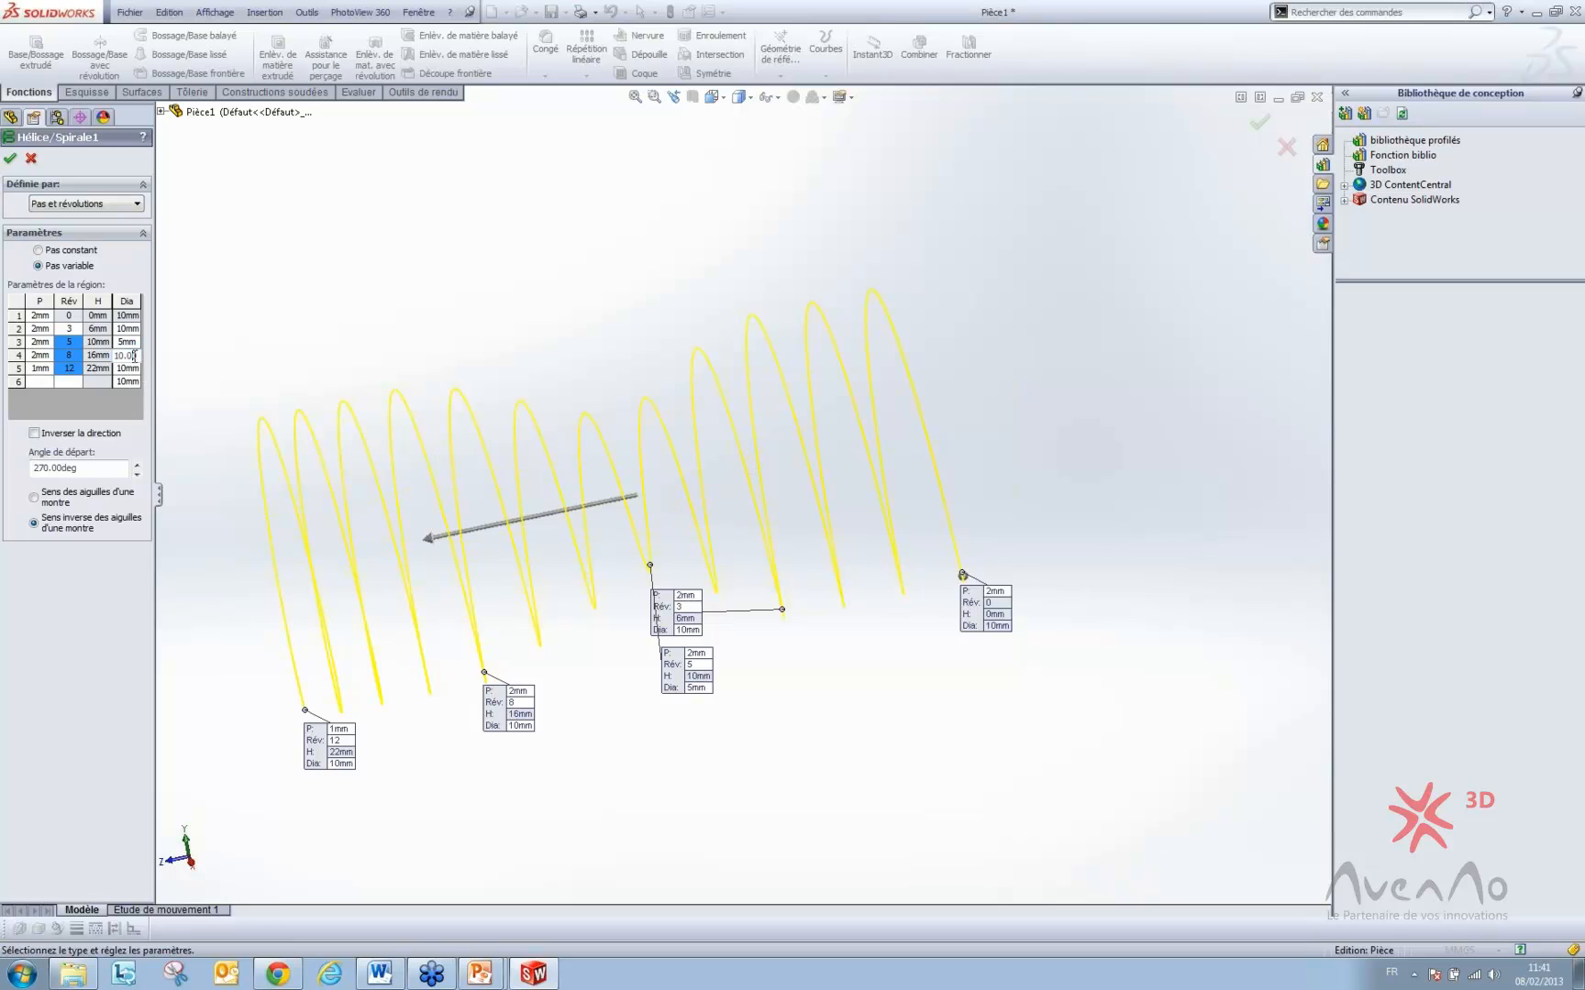
type("5")
left_click(133, 371)
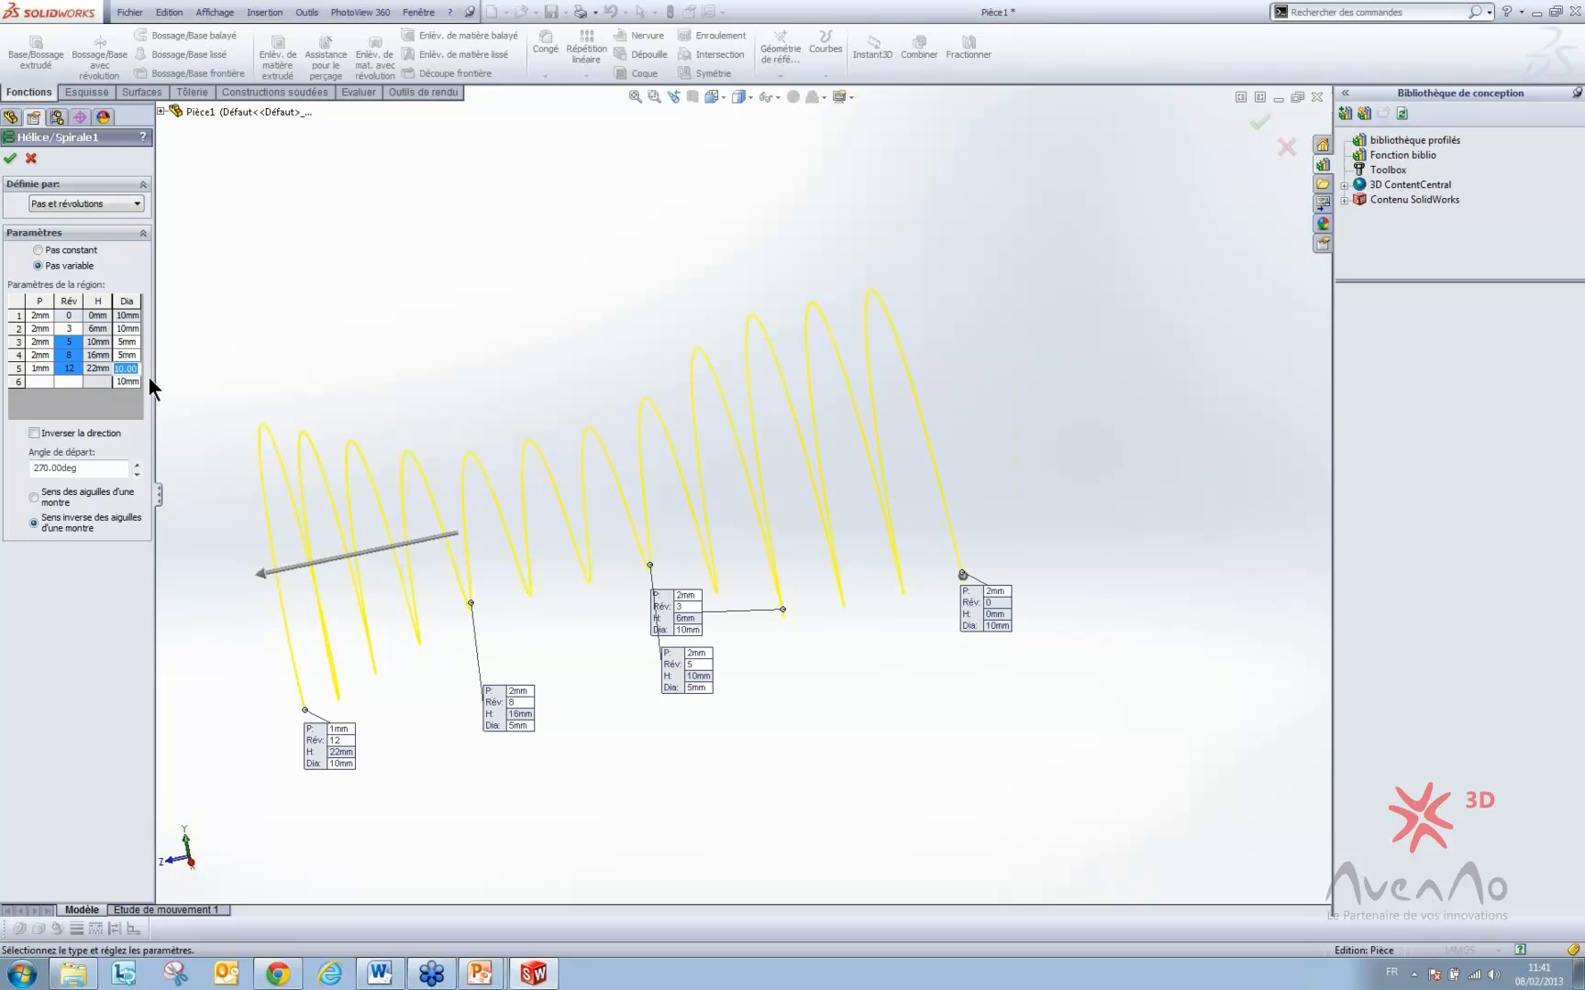
left_click(128, 382)
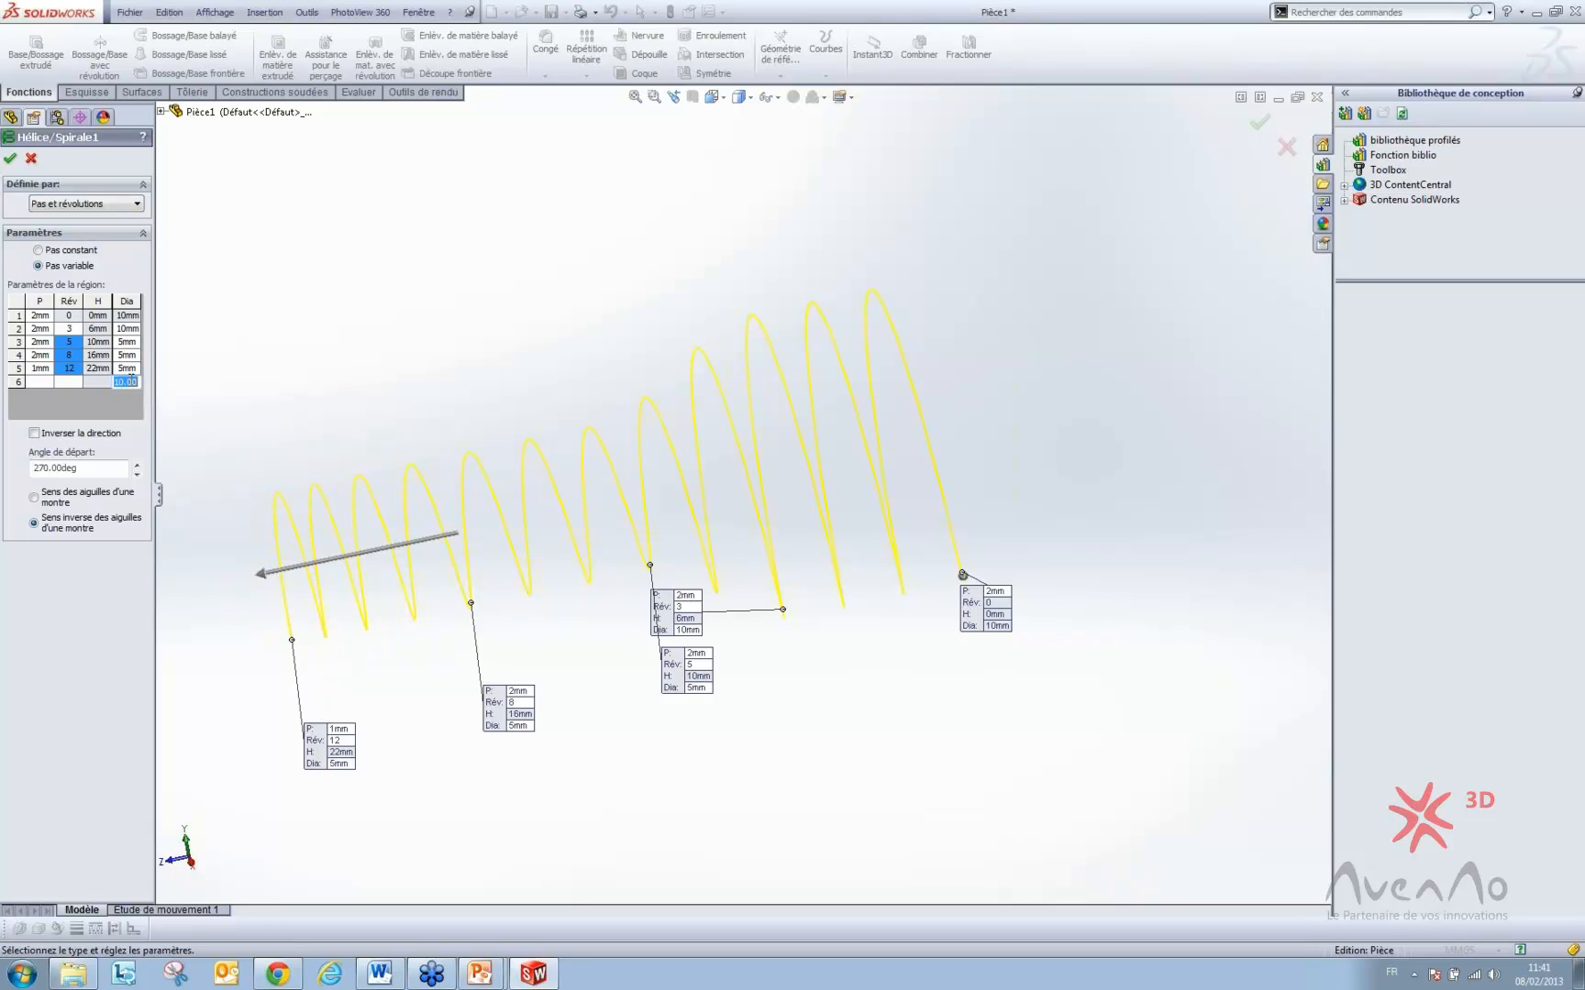
type("5mm")
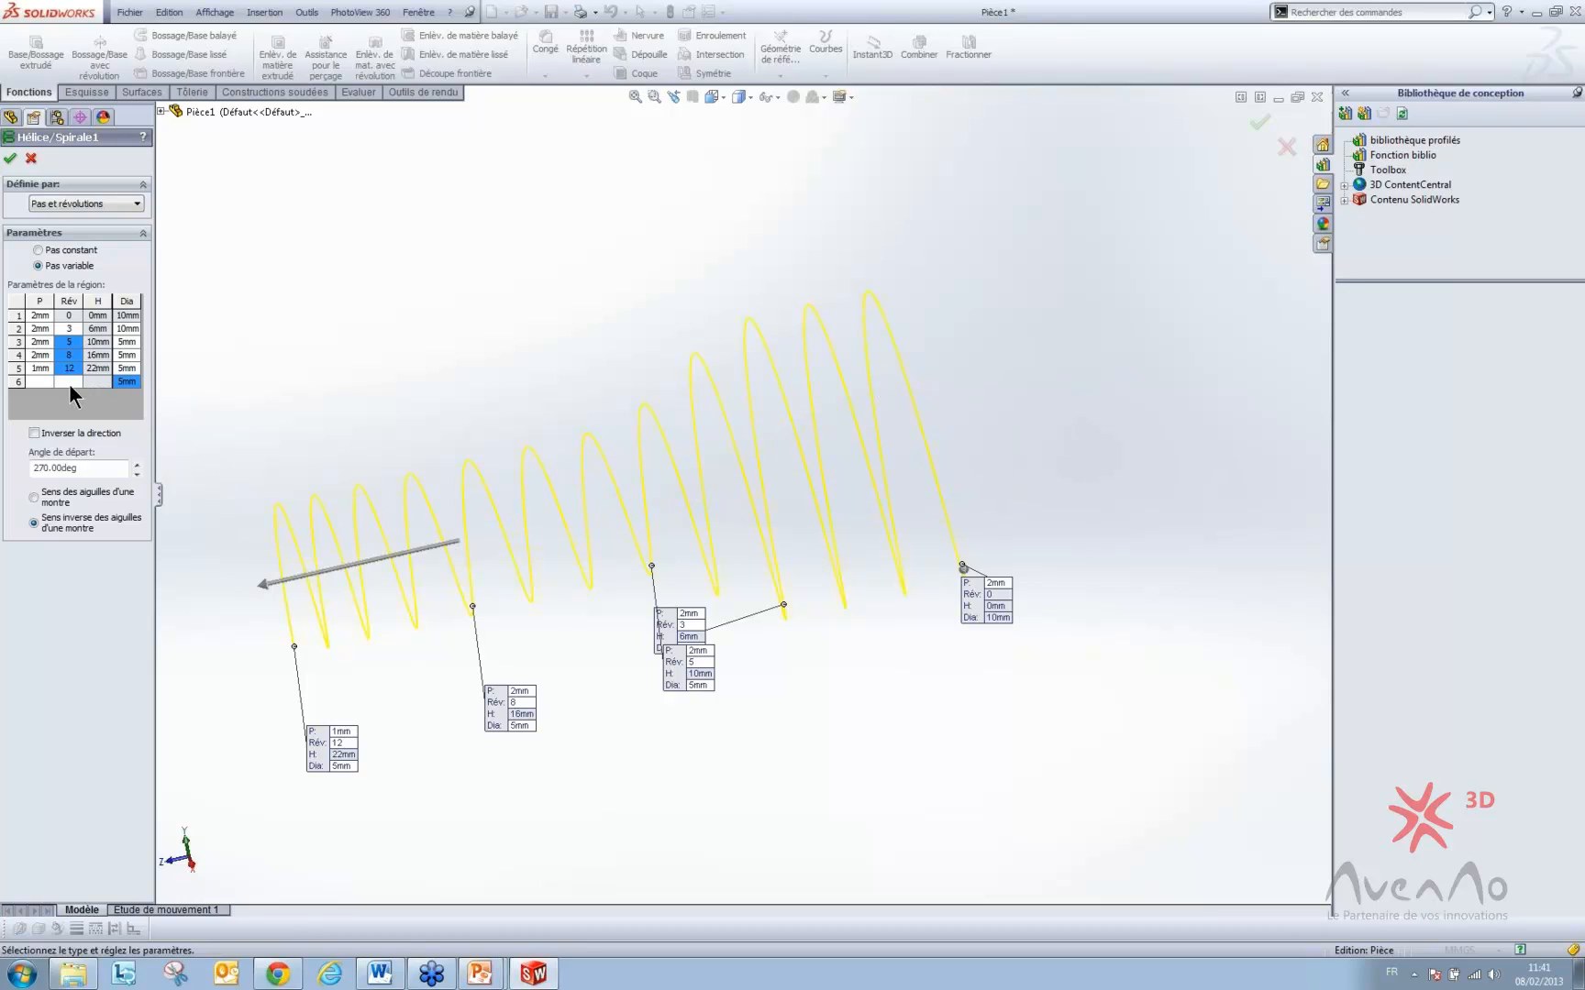
- Try reversing the direction of the variable-pitch helix, and cancel the helix edit
left_click(42, 382)
mouse_move(452, 523)
middle_mouse_down()
mouse_move(569, 520)
mouse_move(647, 495)
mouse_move(651, 474)
mouse_move(592, 515)
mouse_move(477, 522)
middle_mouse_up()
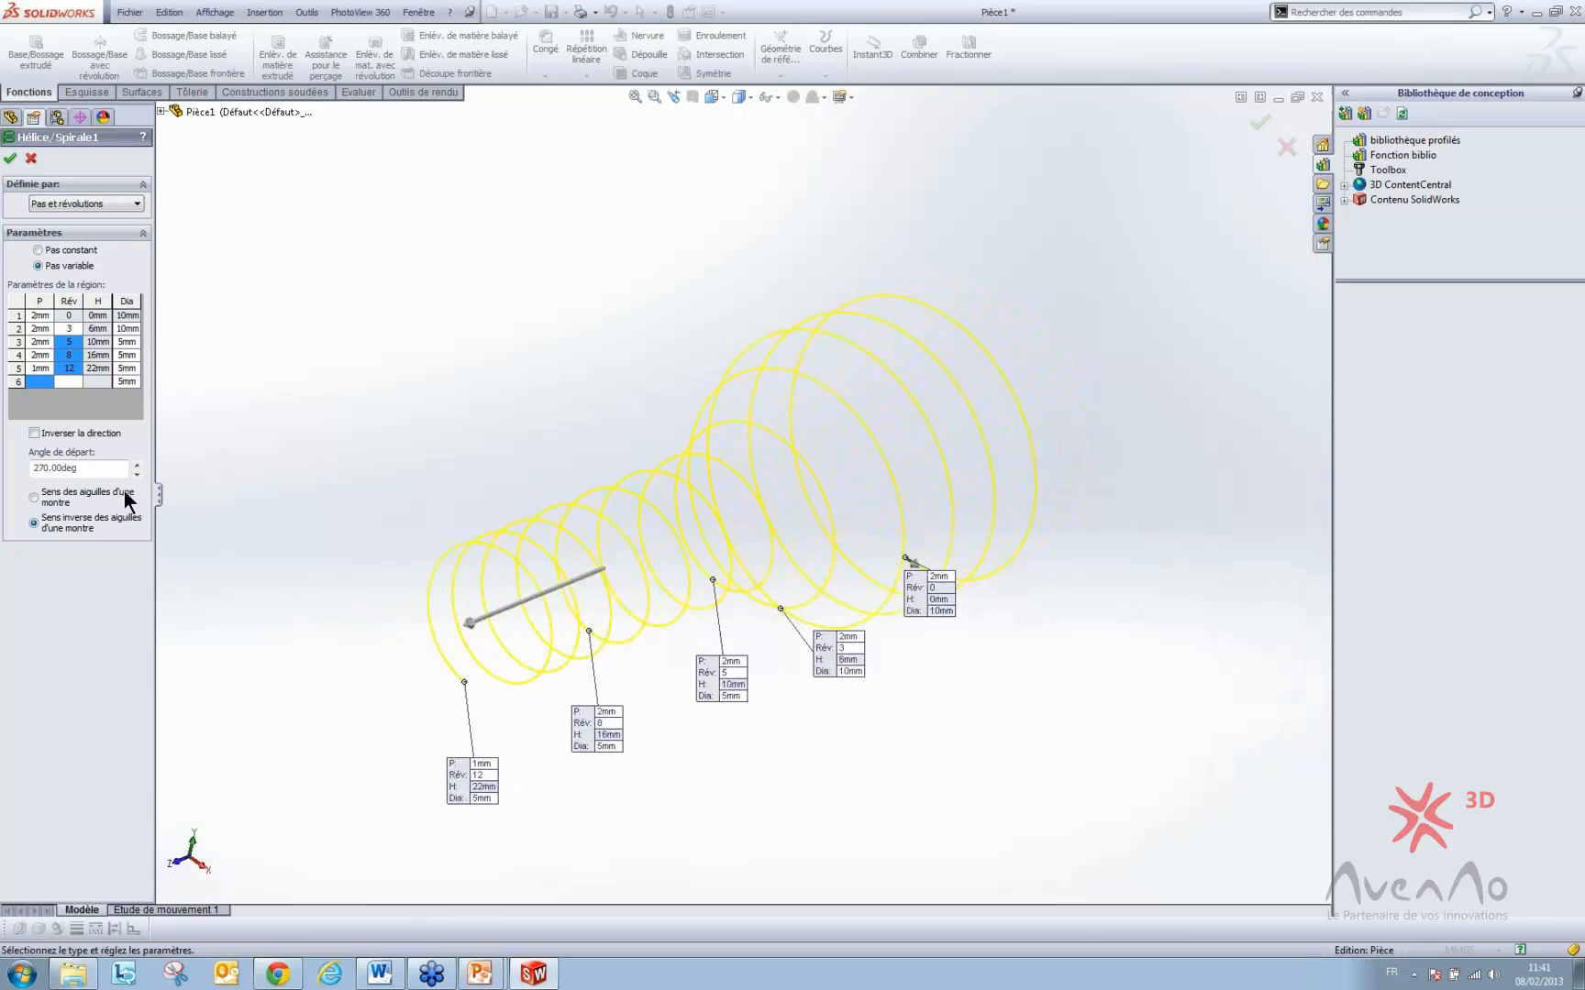
left_click(63, 434)
left_click(63, 434)
left_click(62, 434)
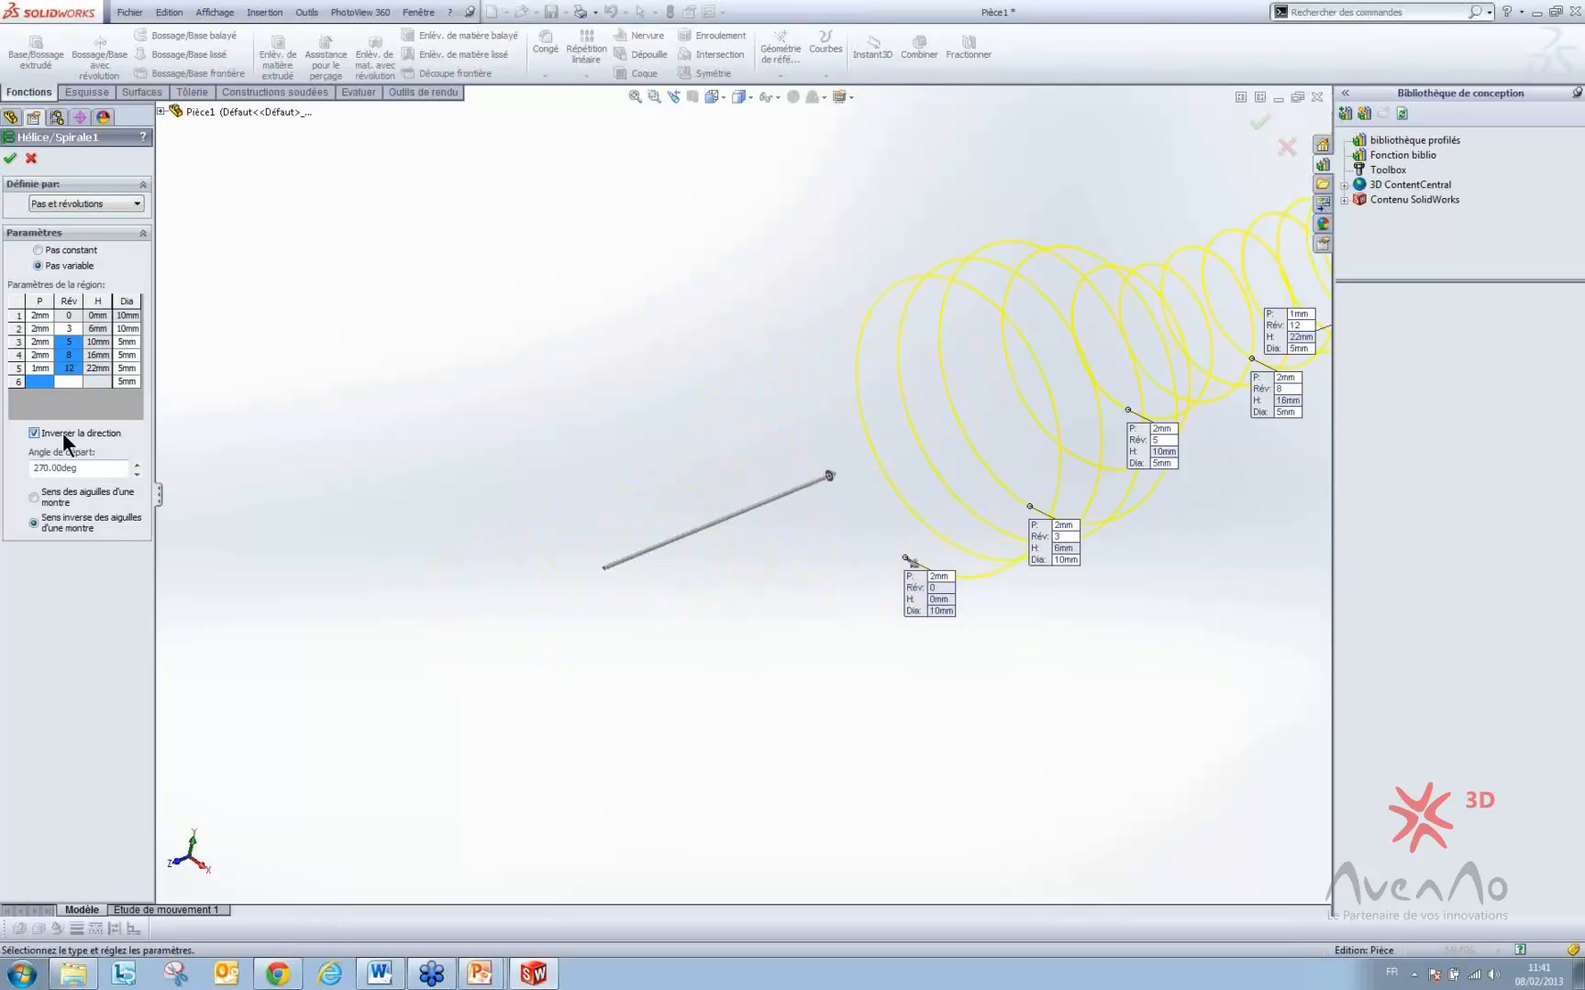
left_click(62, 434)
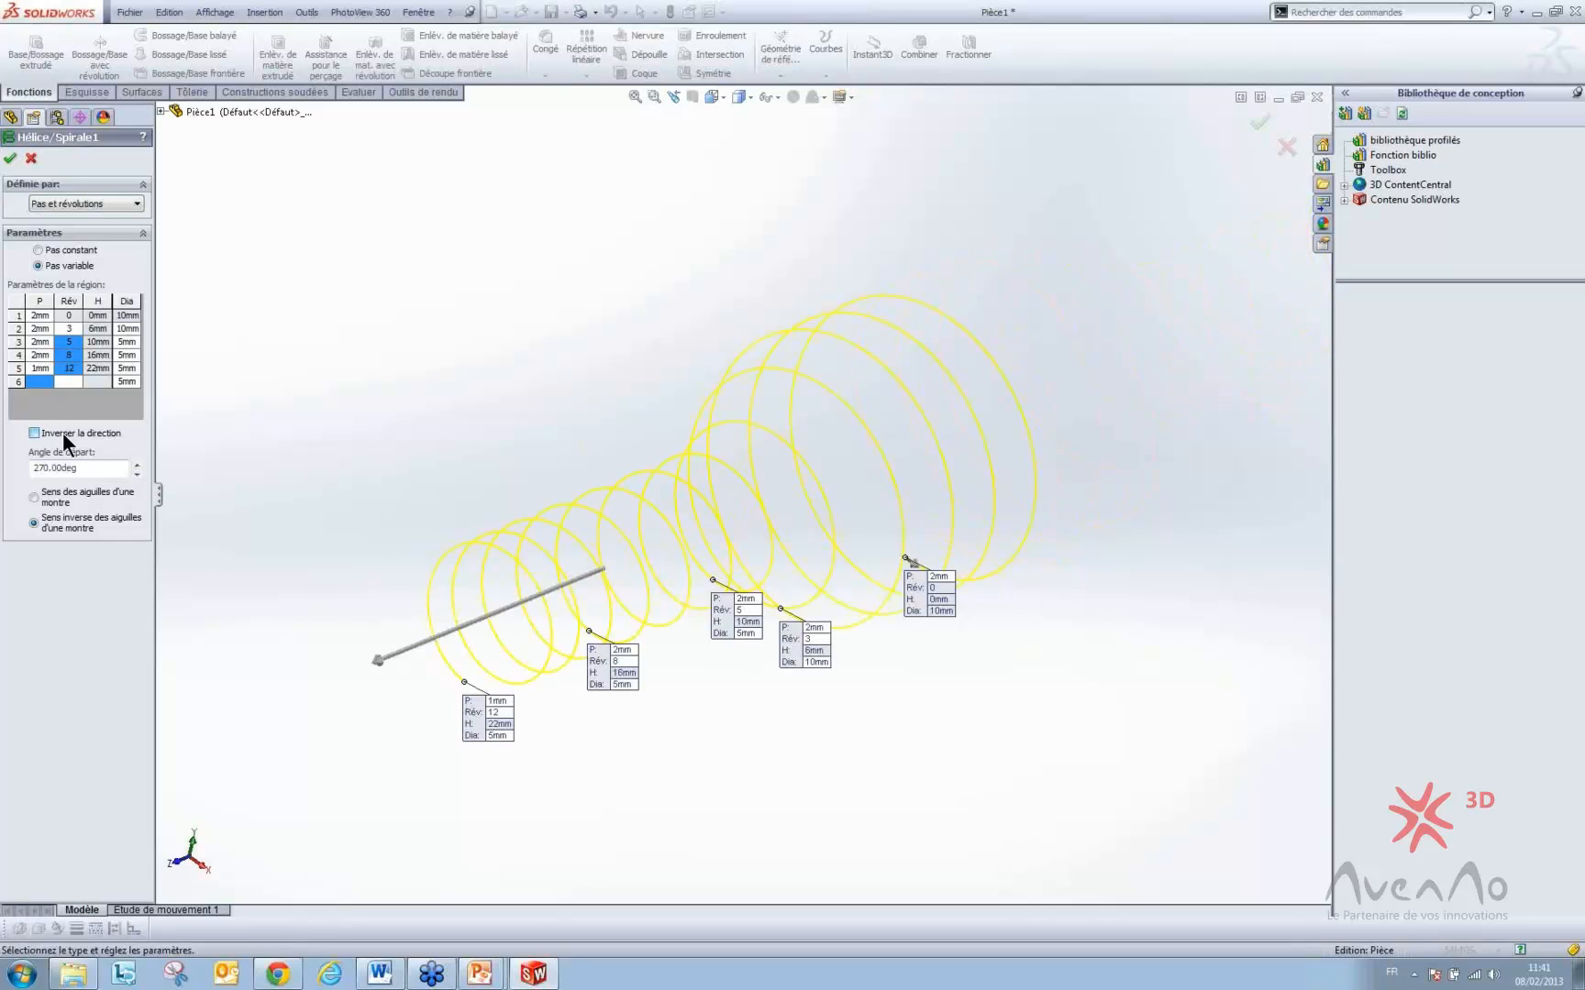
left_click(62, 434)
left_click(63, 434)
left_click(32, 158)
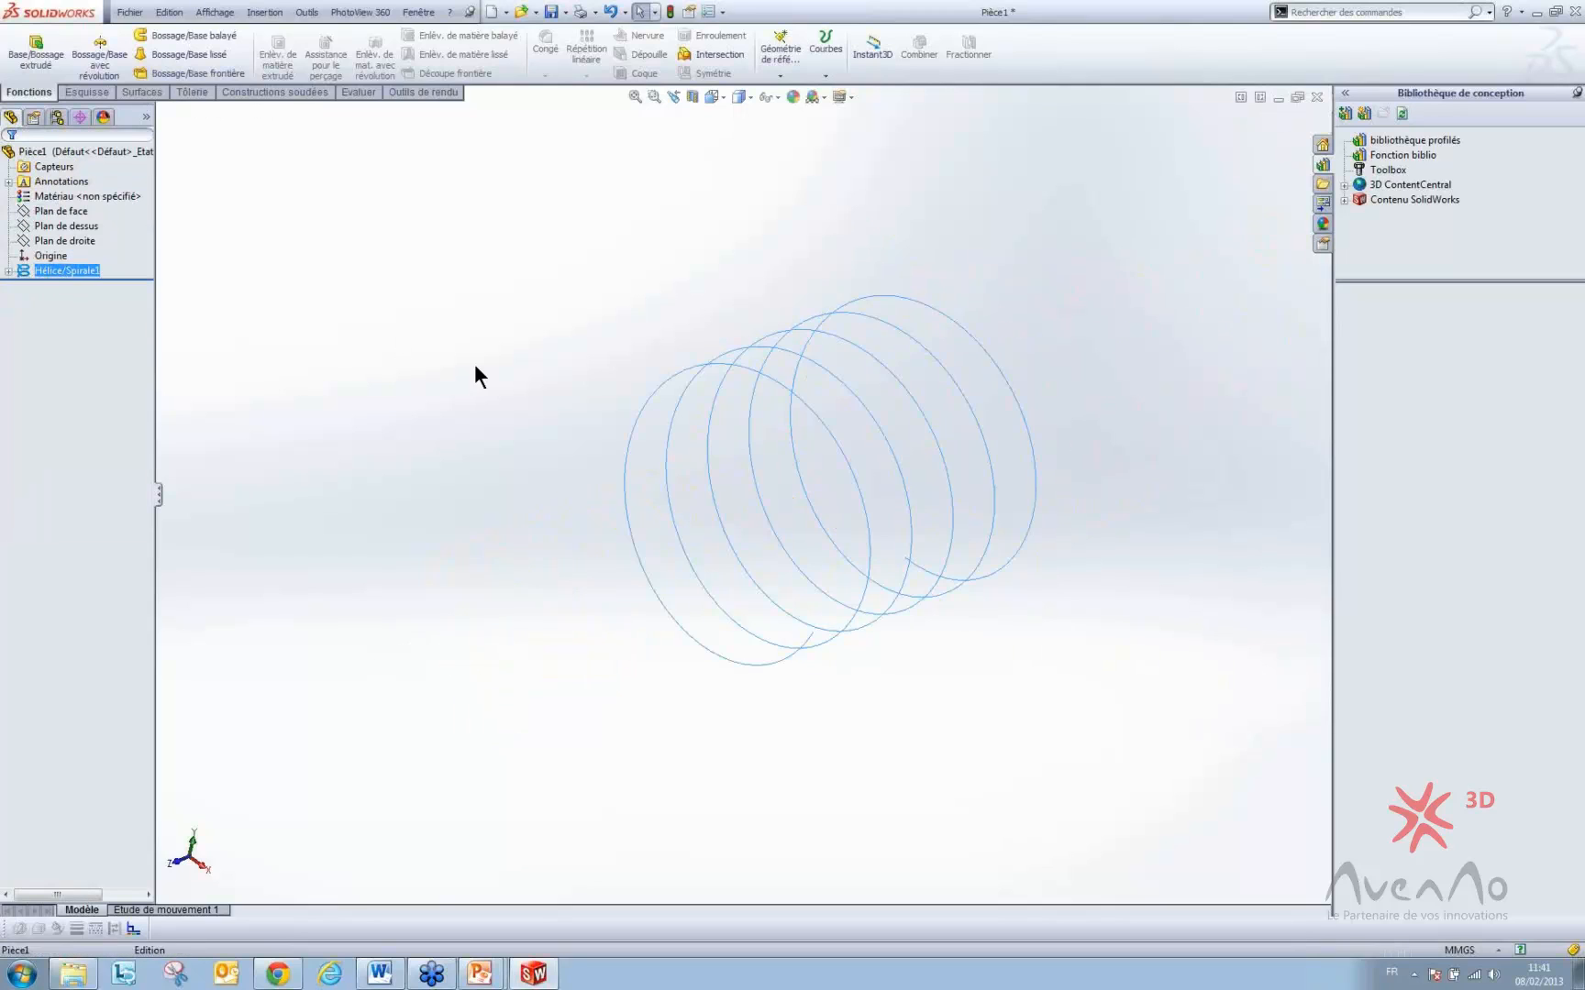
- Delete the helix and start a new curve of the spiral type from its circle sketch
key("Delete")
key("Return")
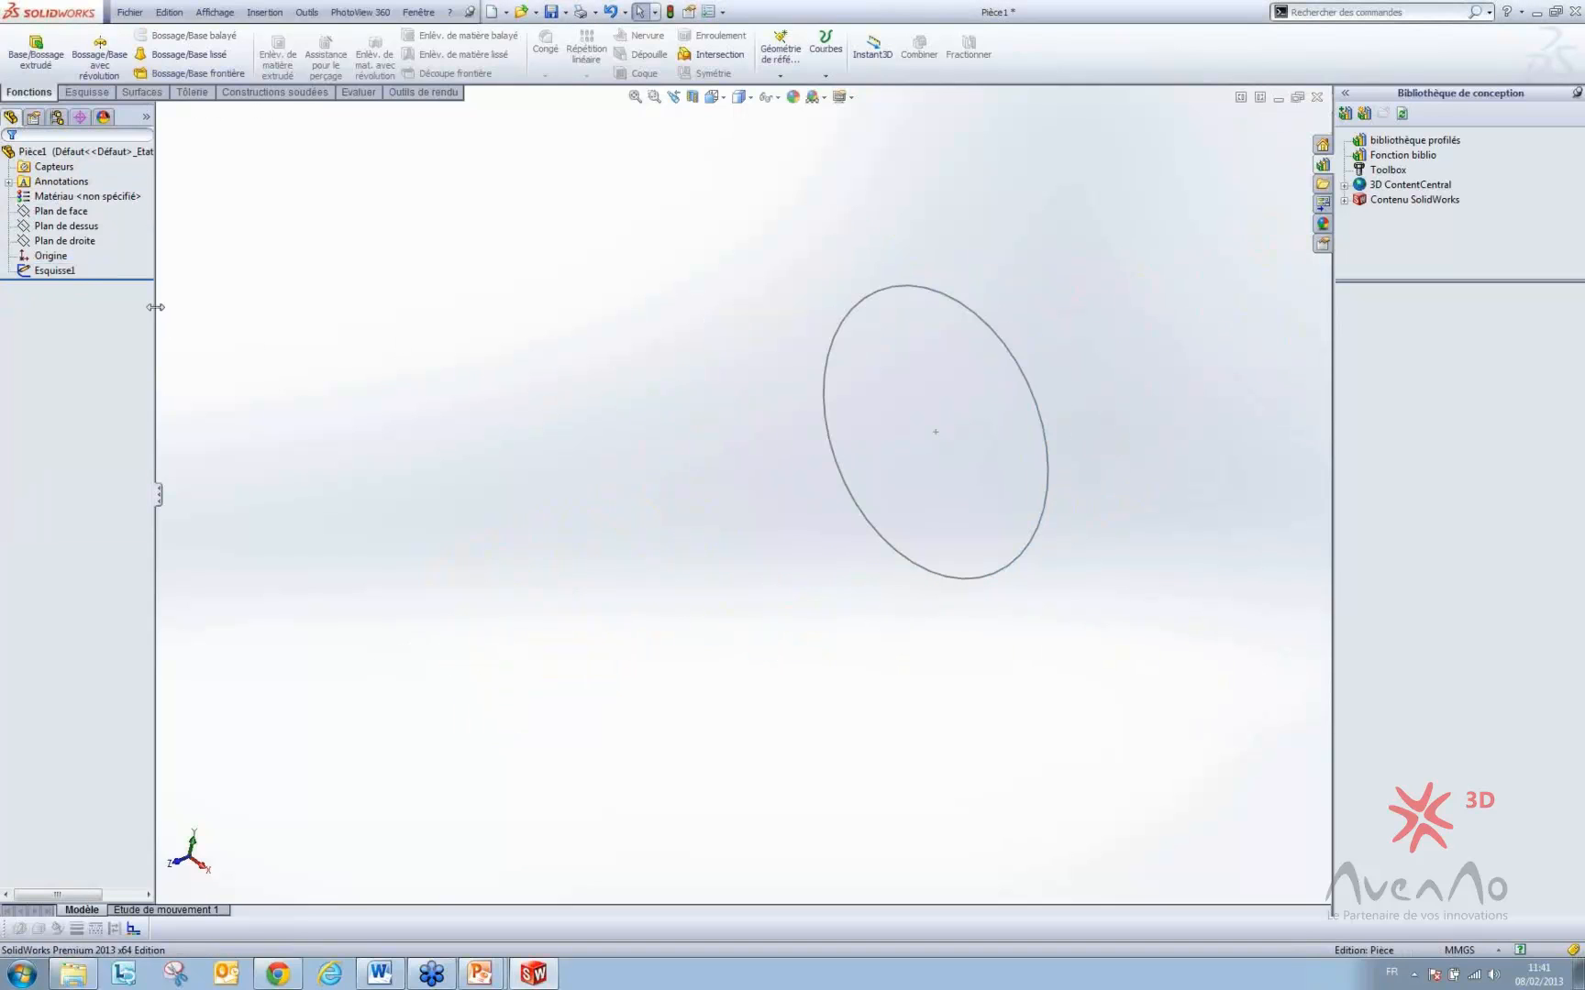
left_click(51, 272)
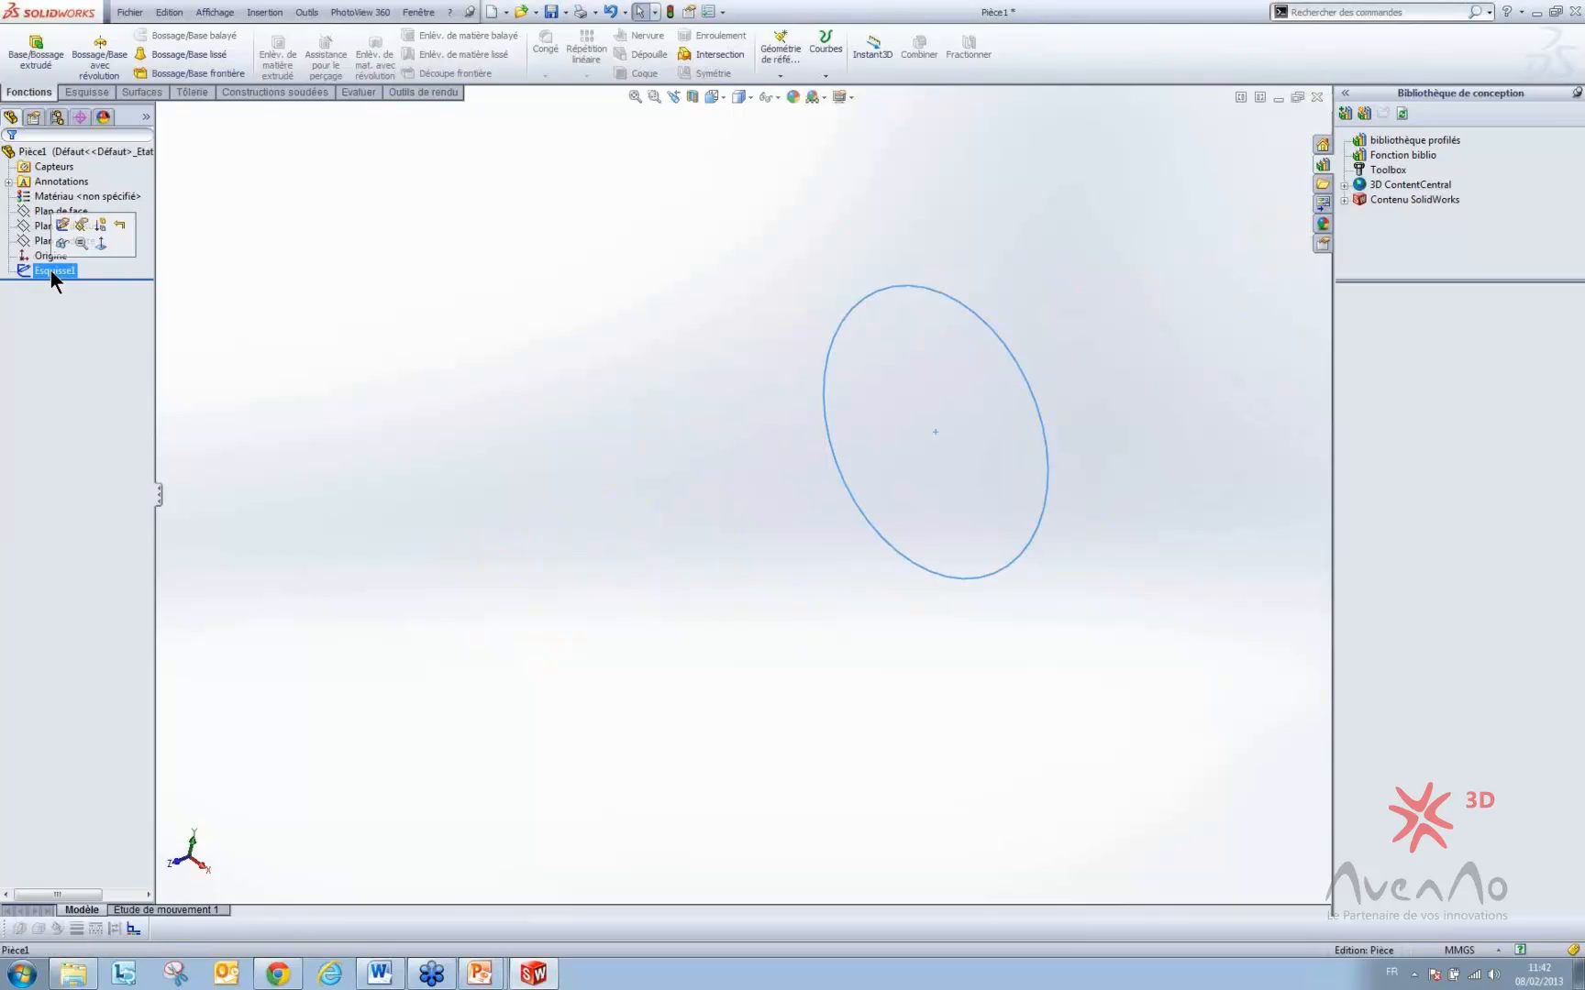
left_click(825, 75)
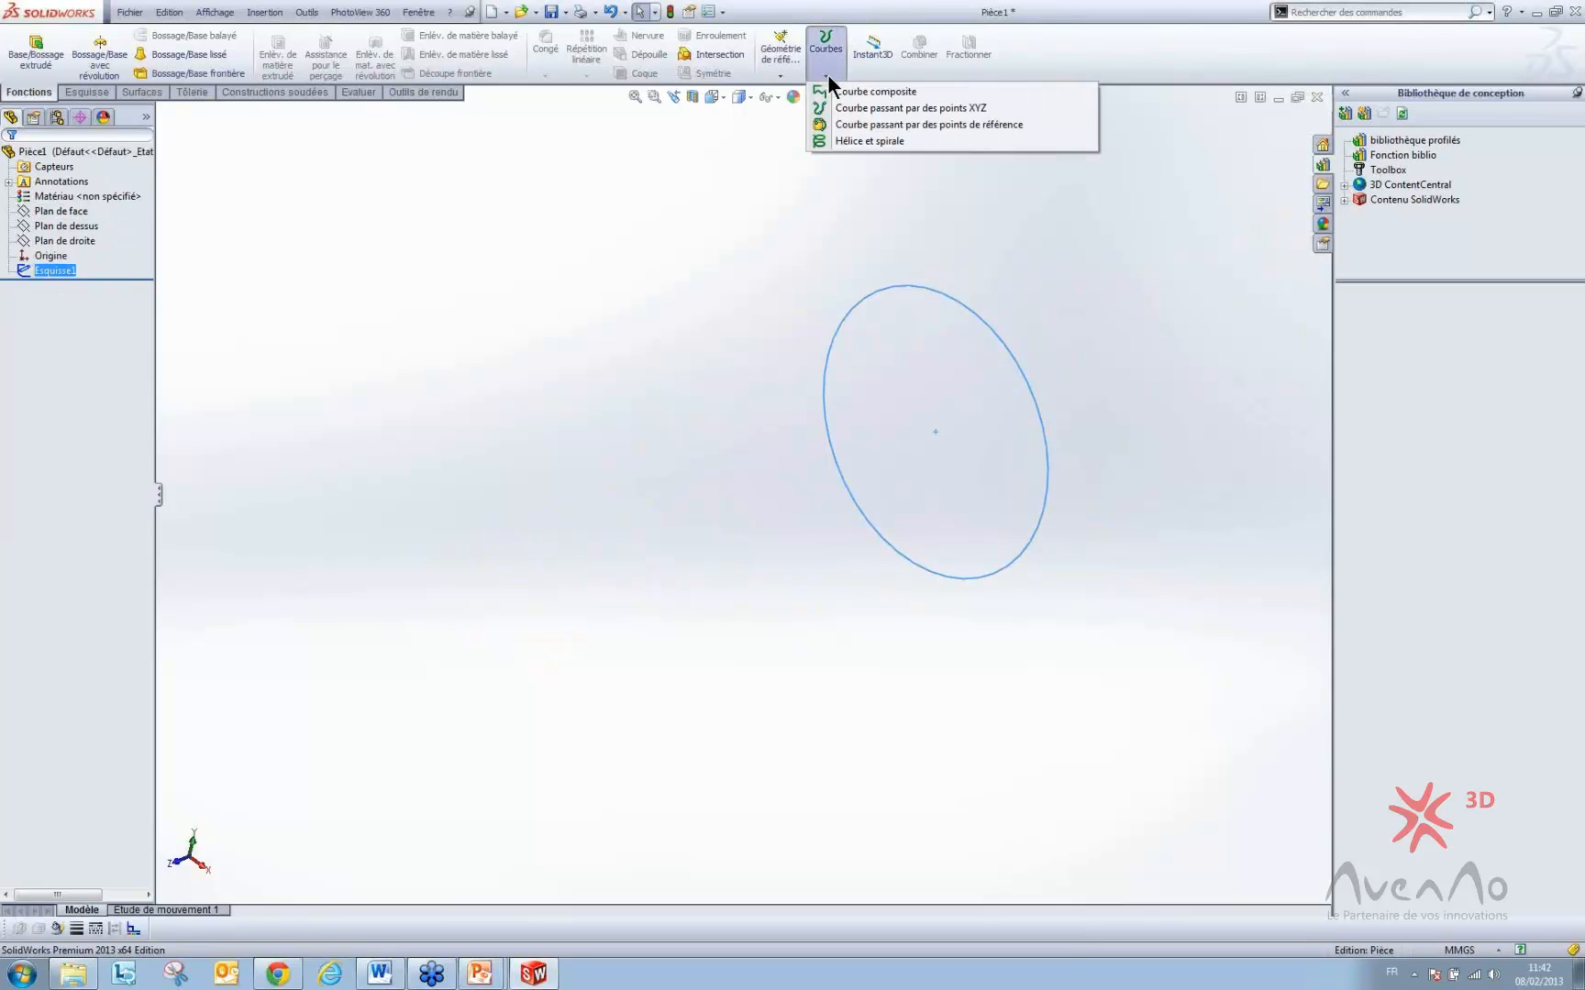
left_click(846, 140)
left_click(75, 199)
left_click(57, 251)
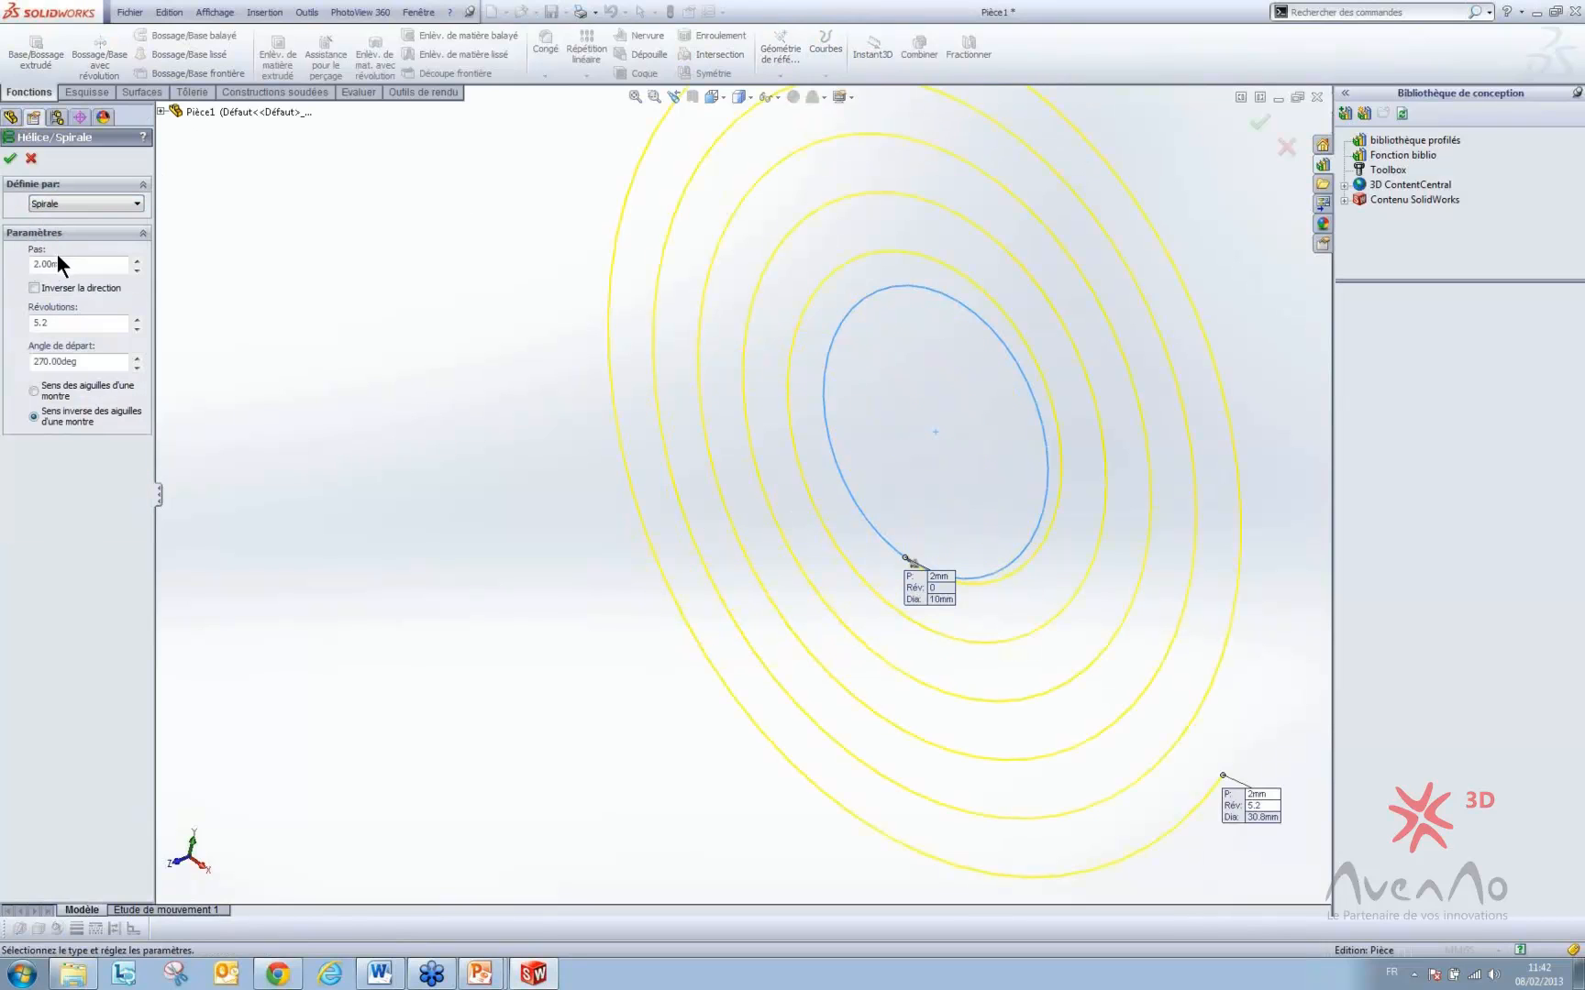
middle_click_drag(734, 356, 944, 280)
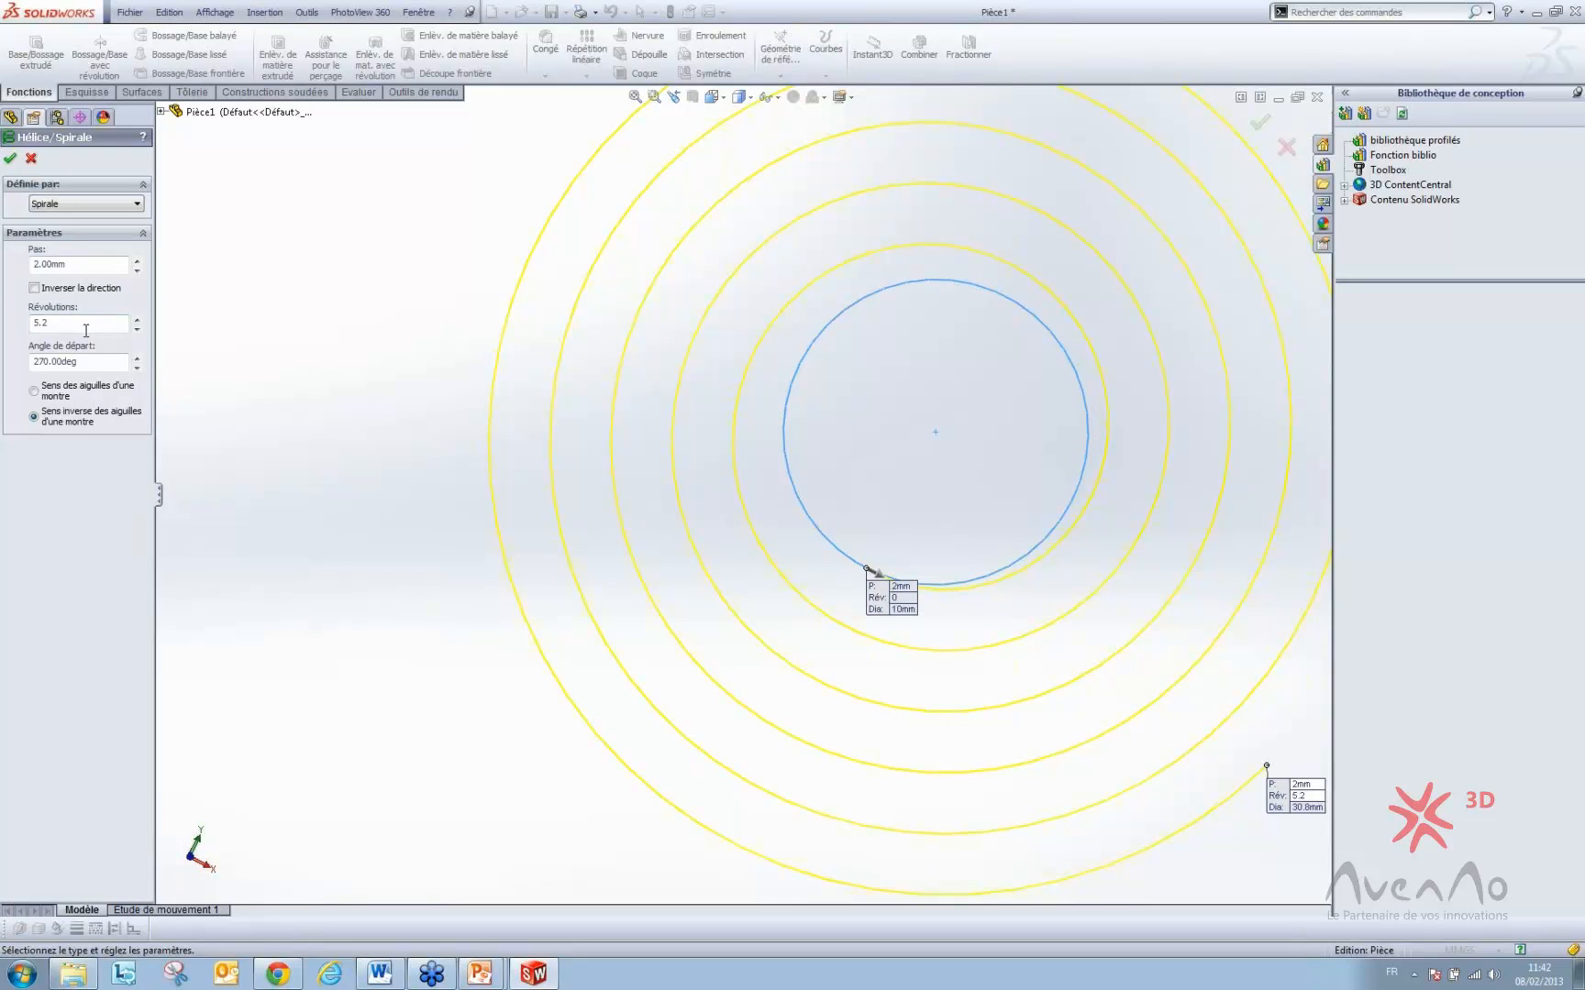
- Reverse the spiral's direction so it winds inward from the circle, and create it
left_click(78, 291)
left_click(78, 291)
left_click(79, 291)
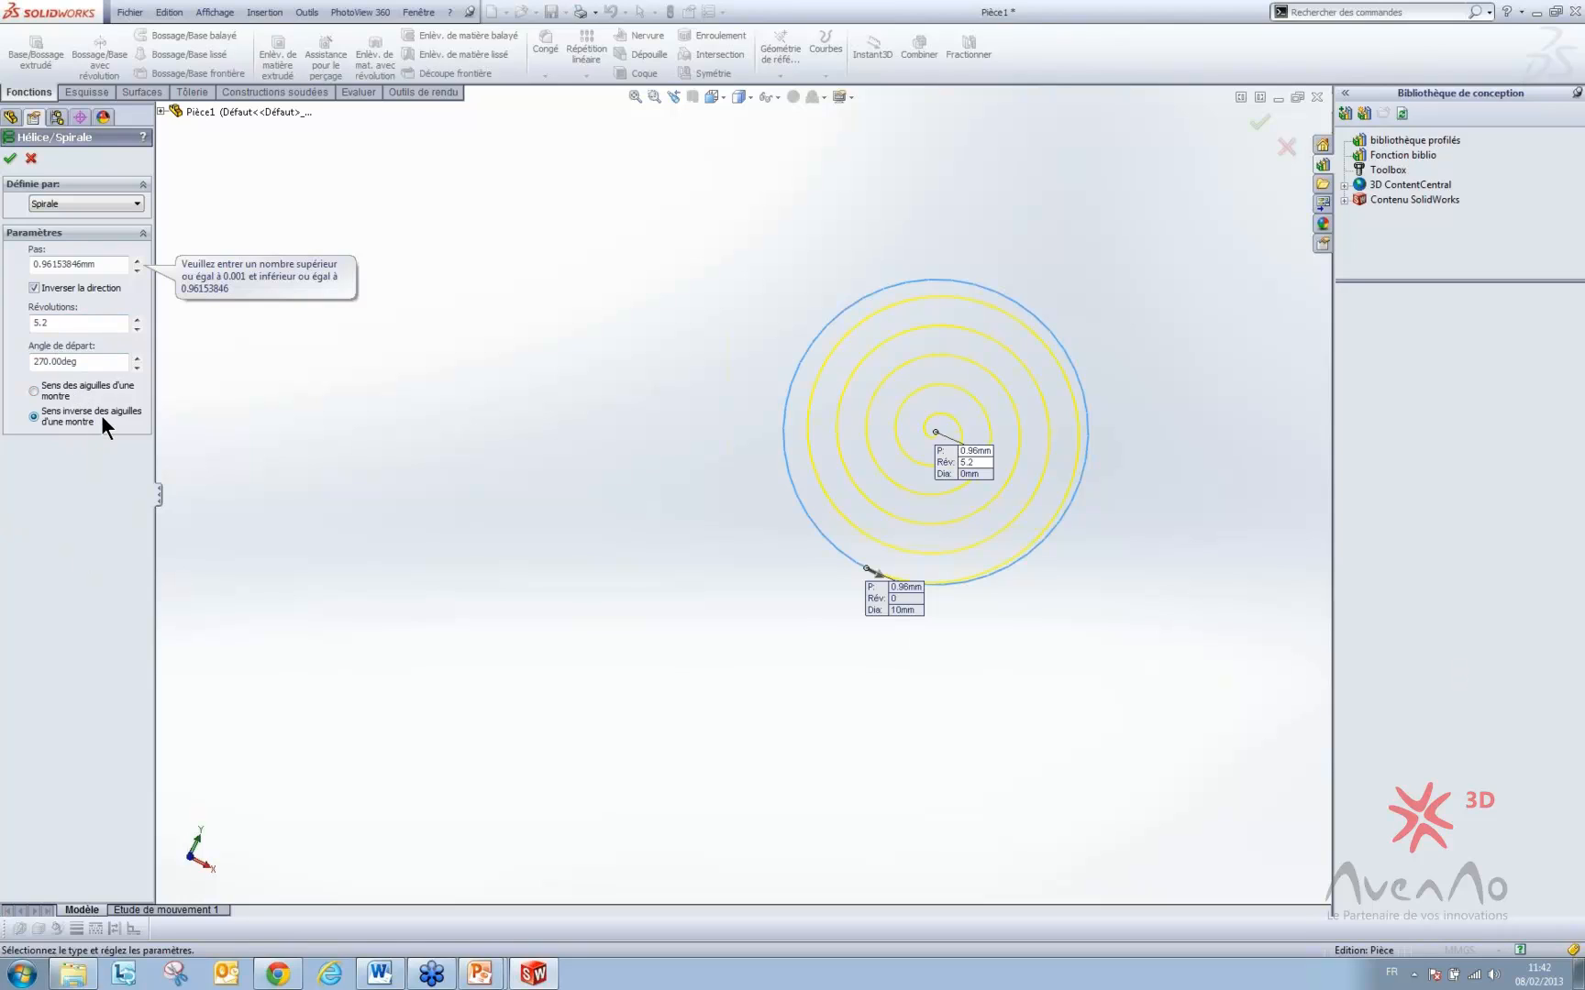
left_click(10, 158)
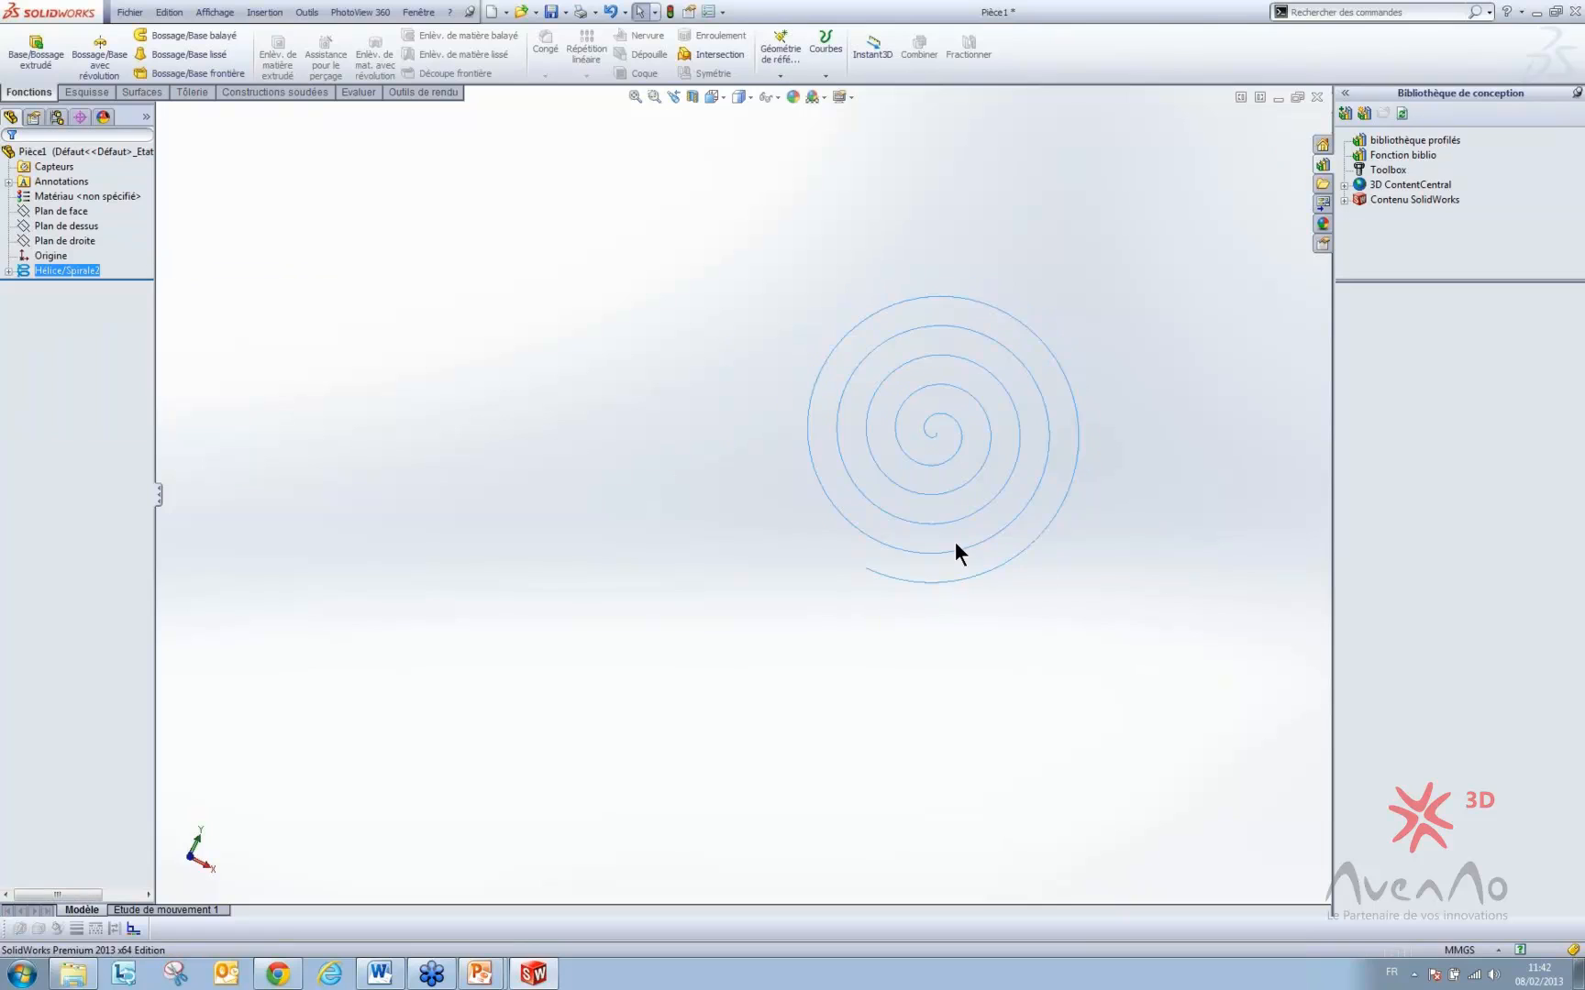
- Close the spiral part without saving the changes
middle_click_drag(930, 531, 900, 548)
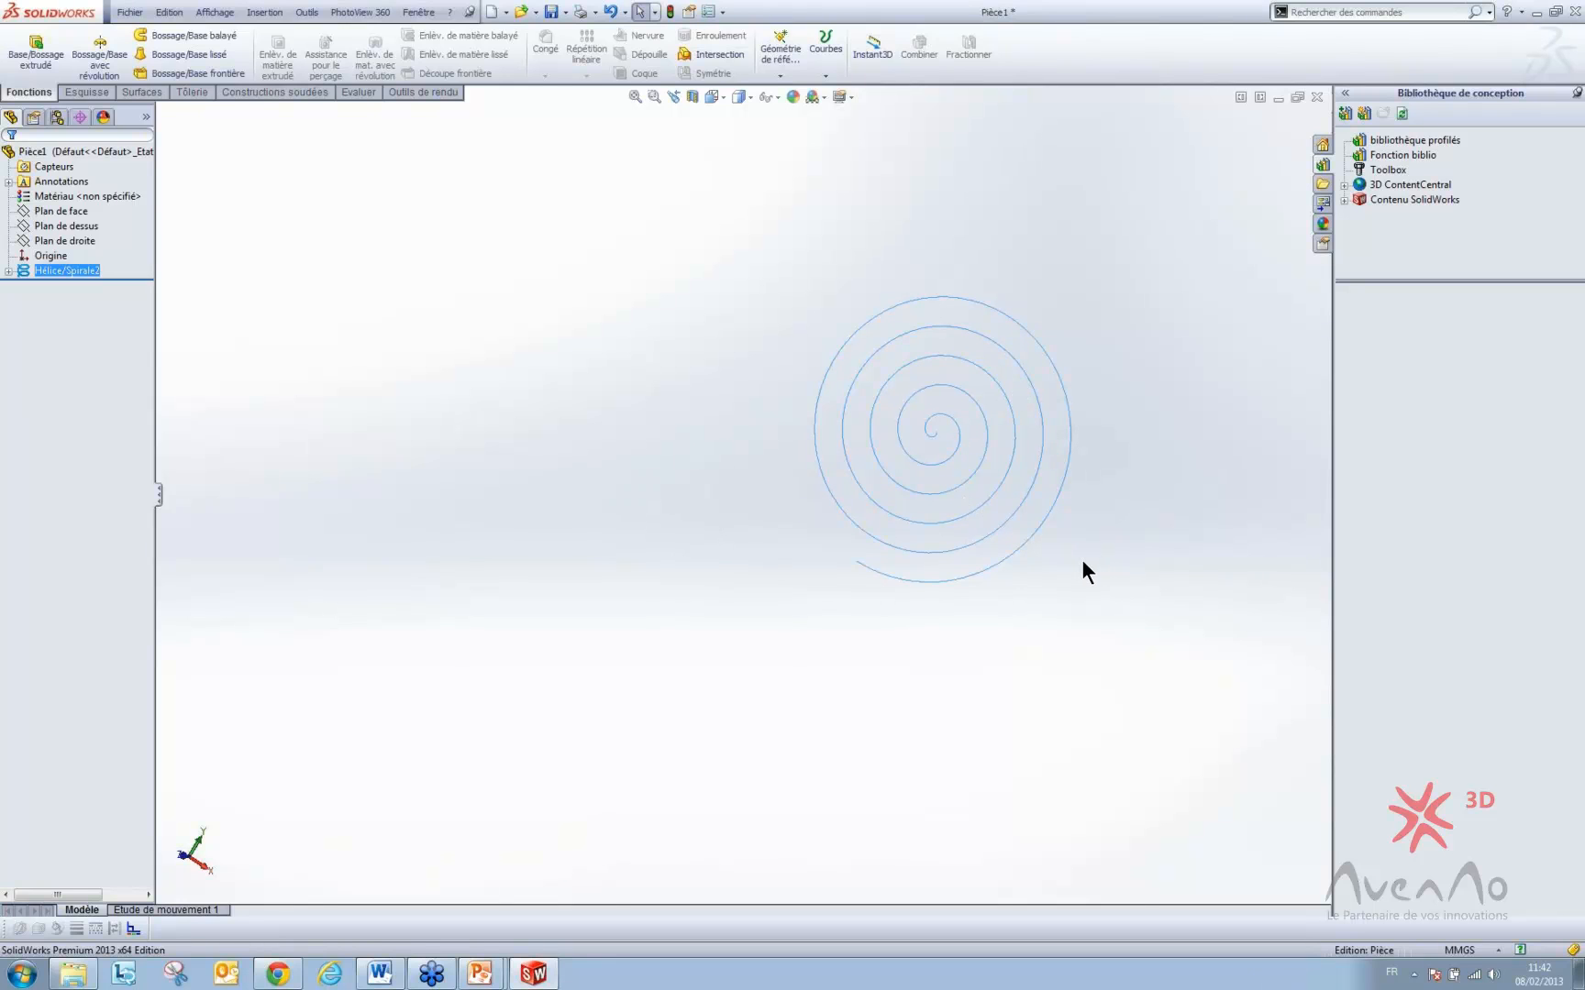
left_click(1316, 96)
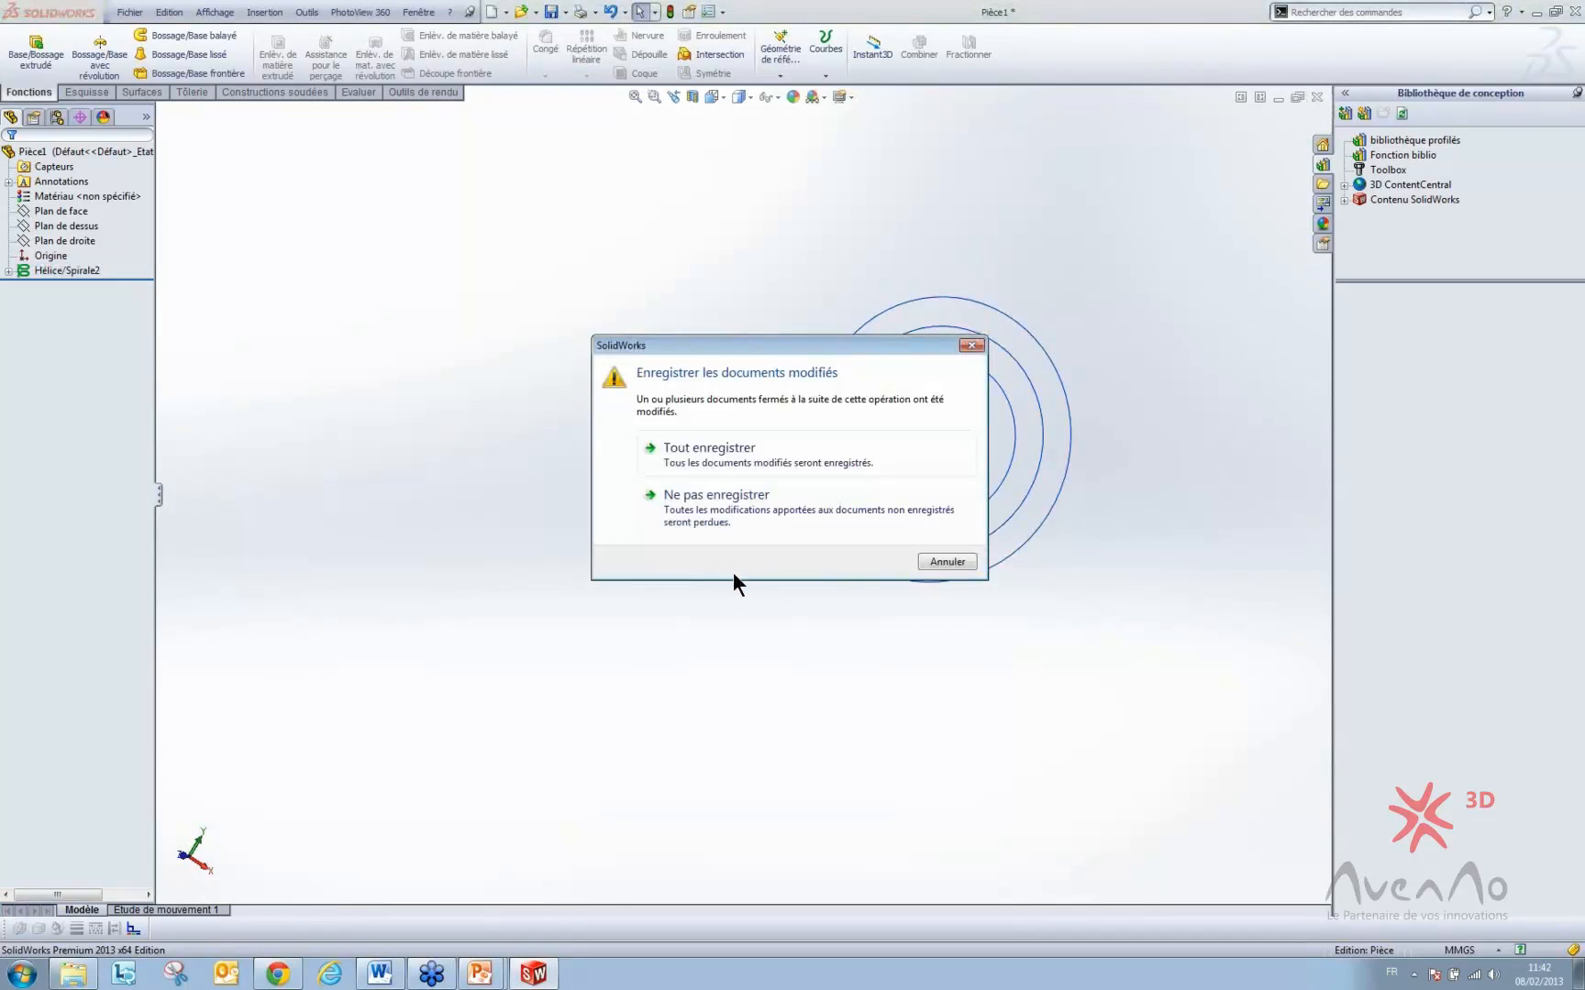
left_click(771, 503)
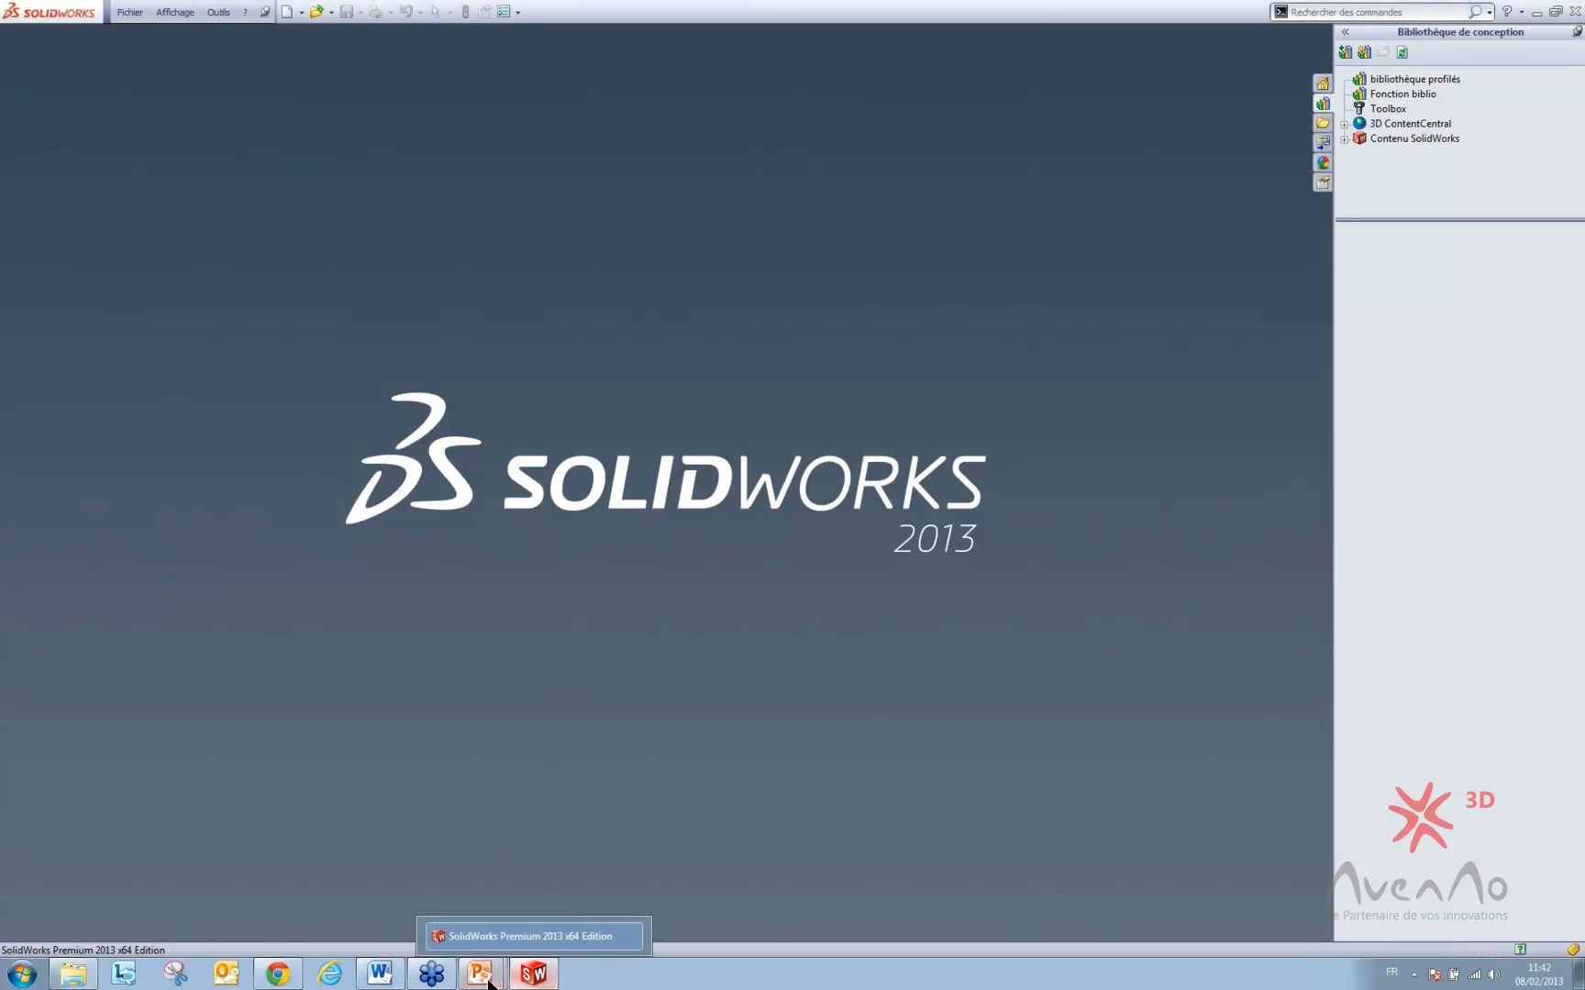
- Switch to the PowerPoint slideshow and advance to the sketch-on-face example on the slide "2 - La courbe projetée"
mouse_move(479, 974)
left_click(477, 936)
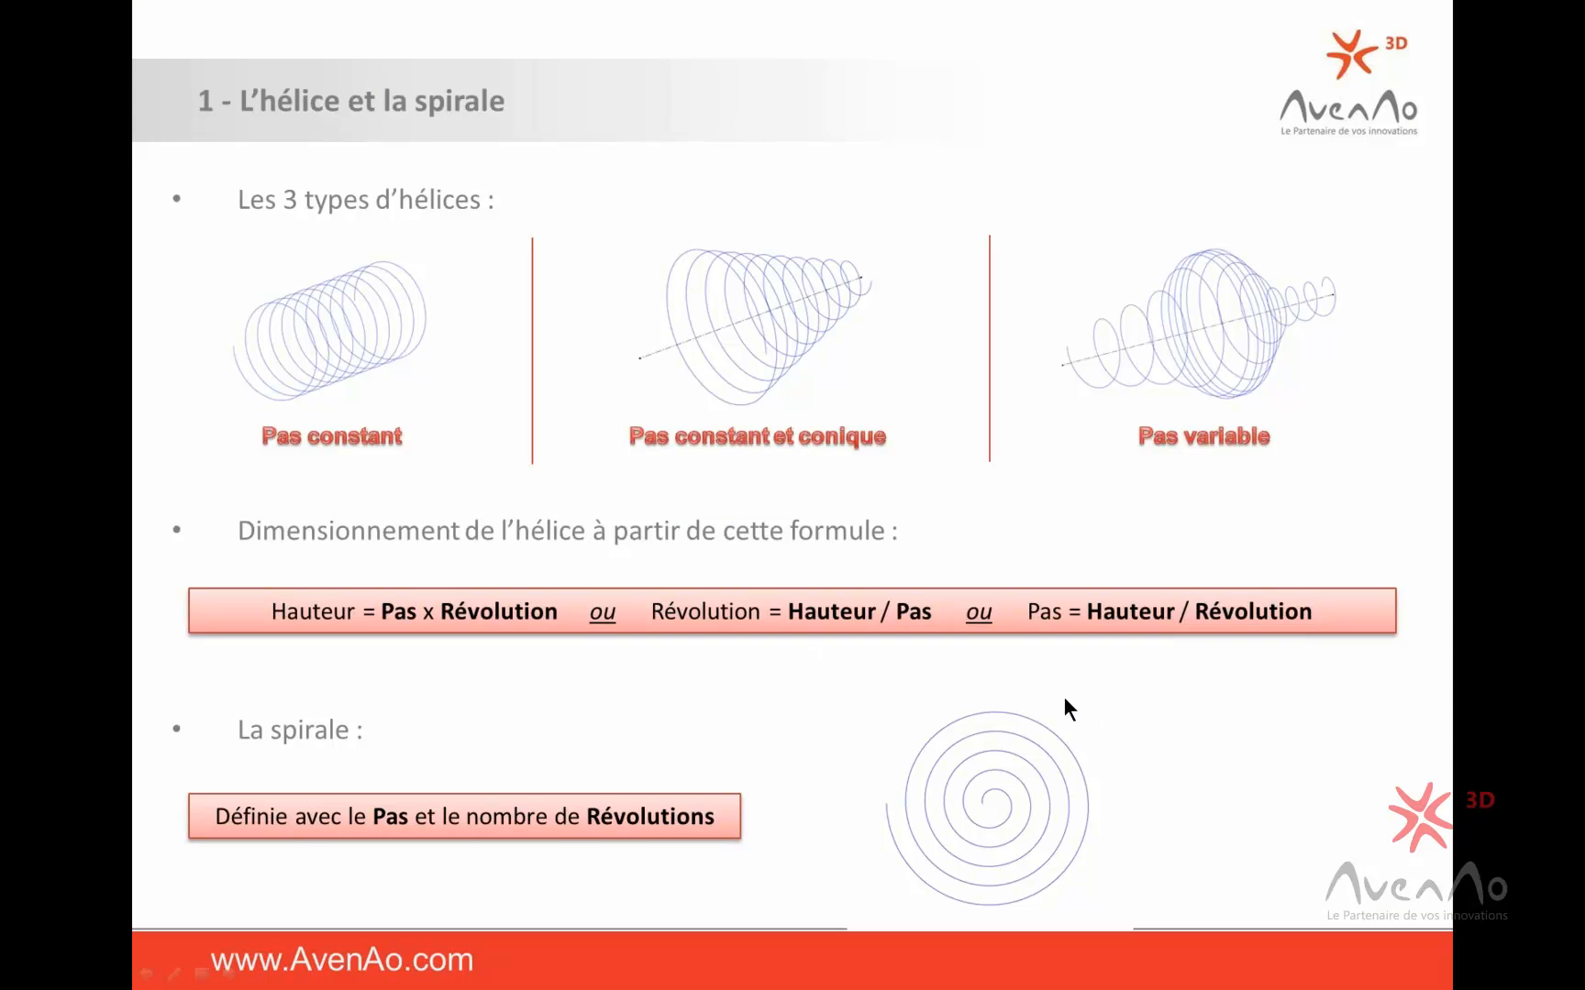
left_click(964, 696)
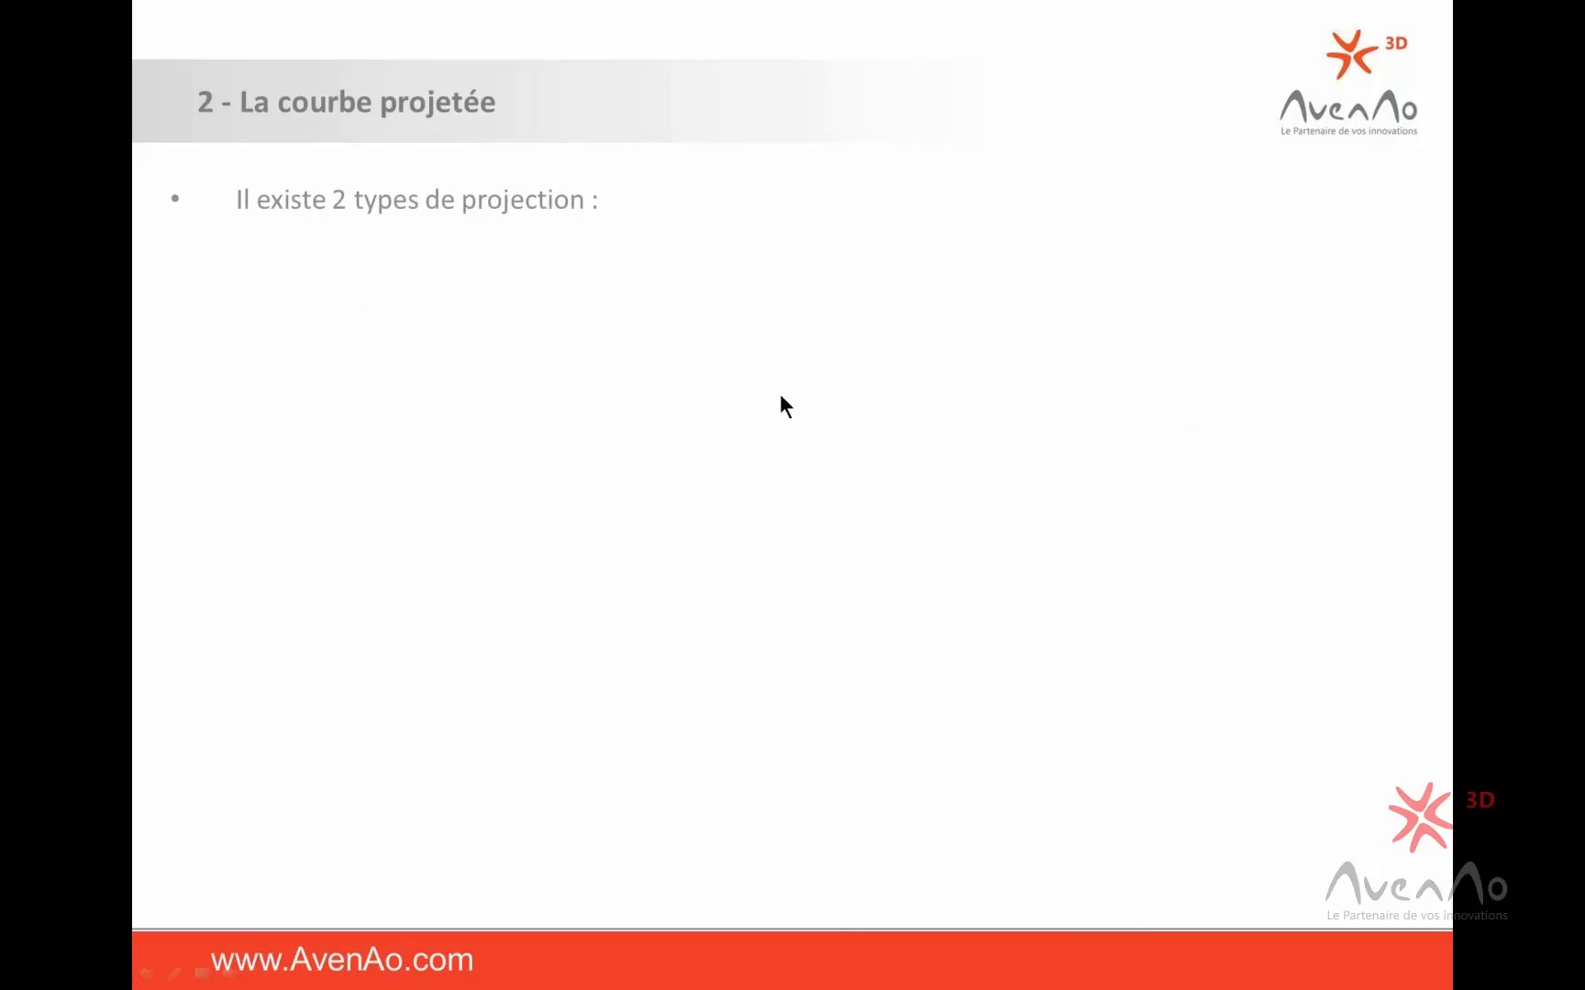
left_click(507, 298)
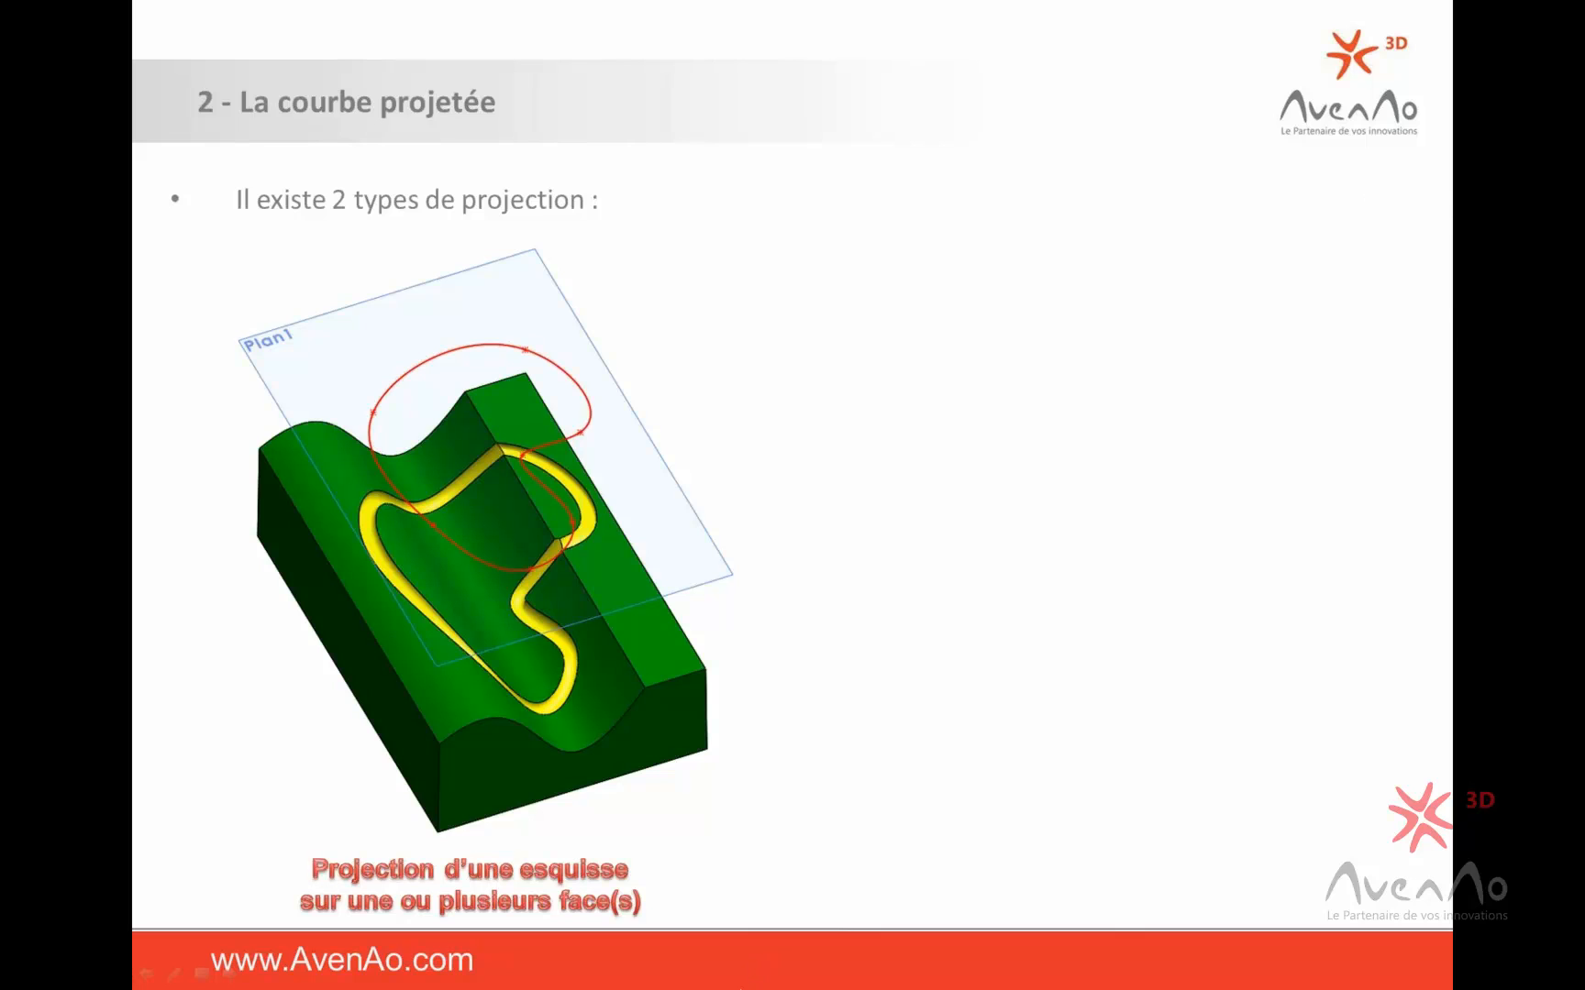
- Switch back to SolidWorks and open the part "2 - Courbe projetée esquisse 2D"
key("super")
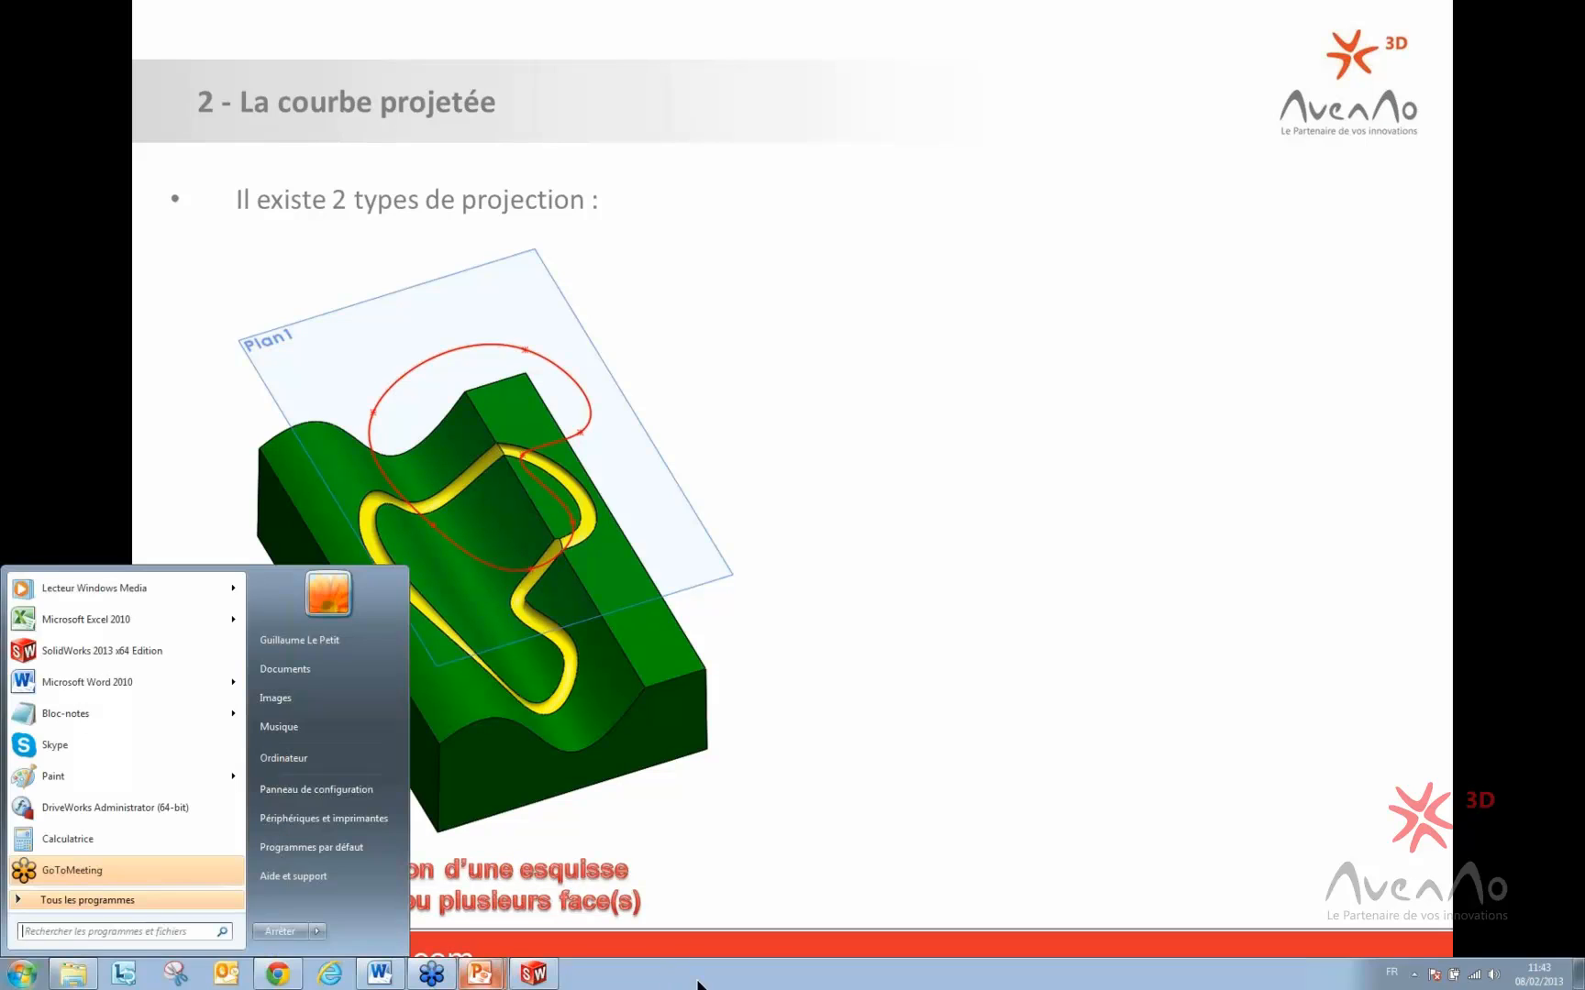
left_click(541, 979)
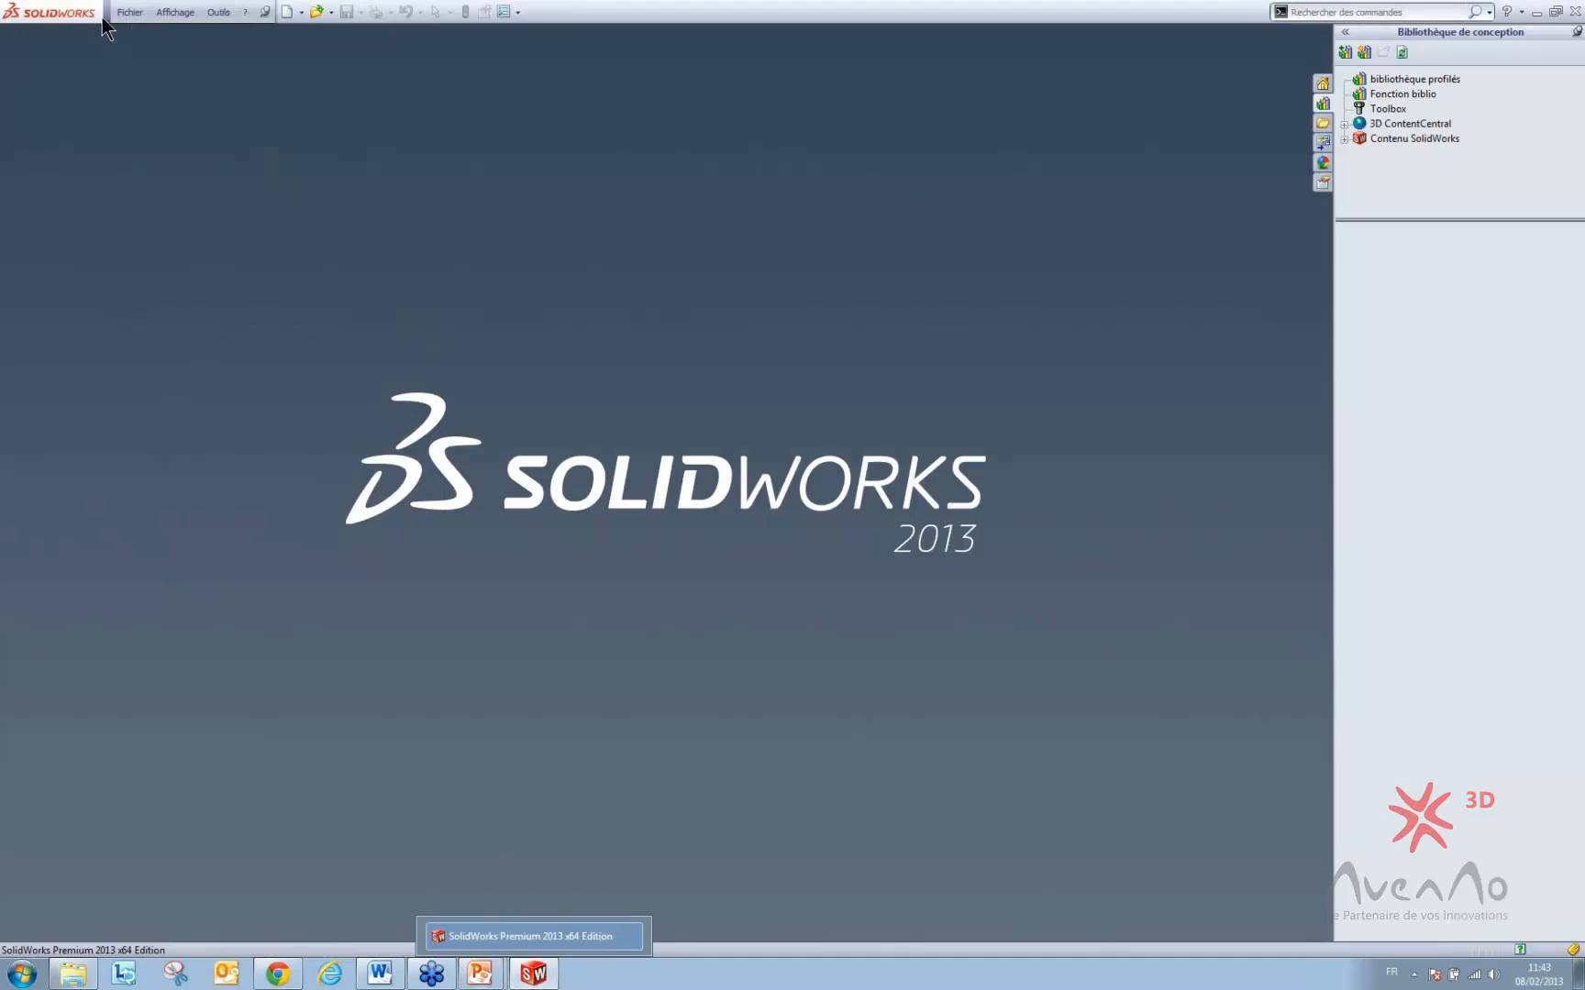
left_click(129, 12)
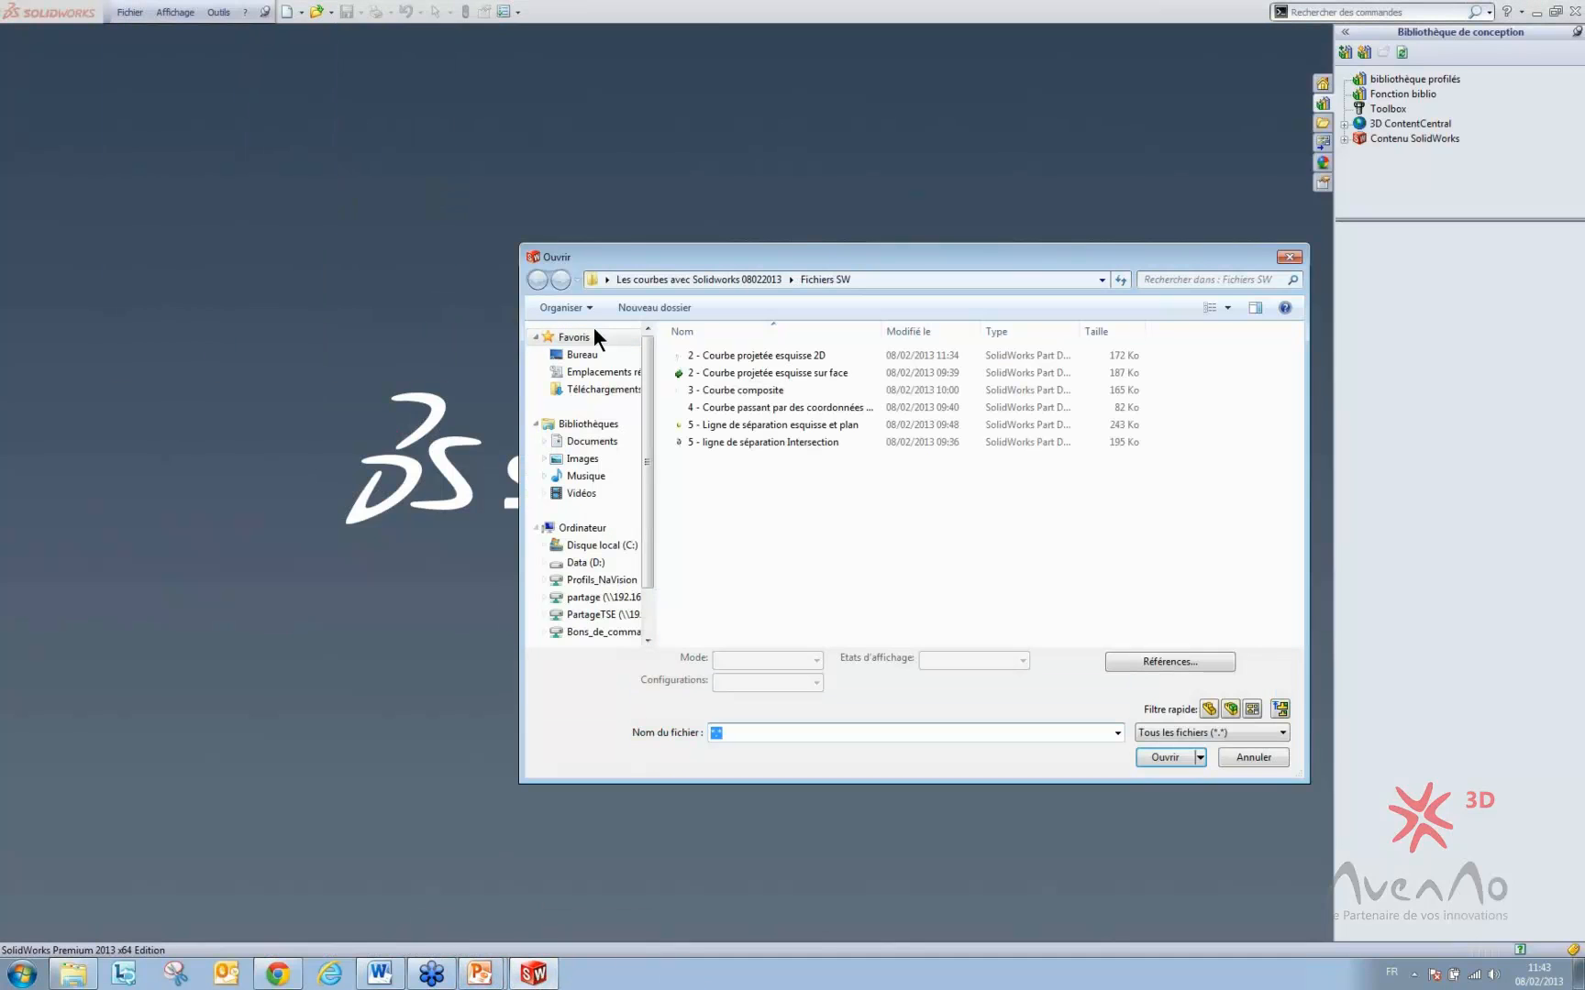
double_click(770, 357)
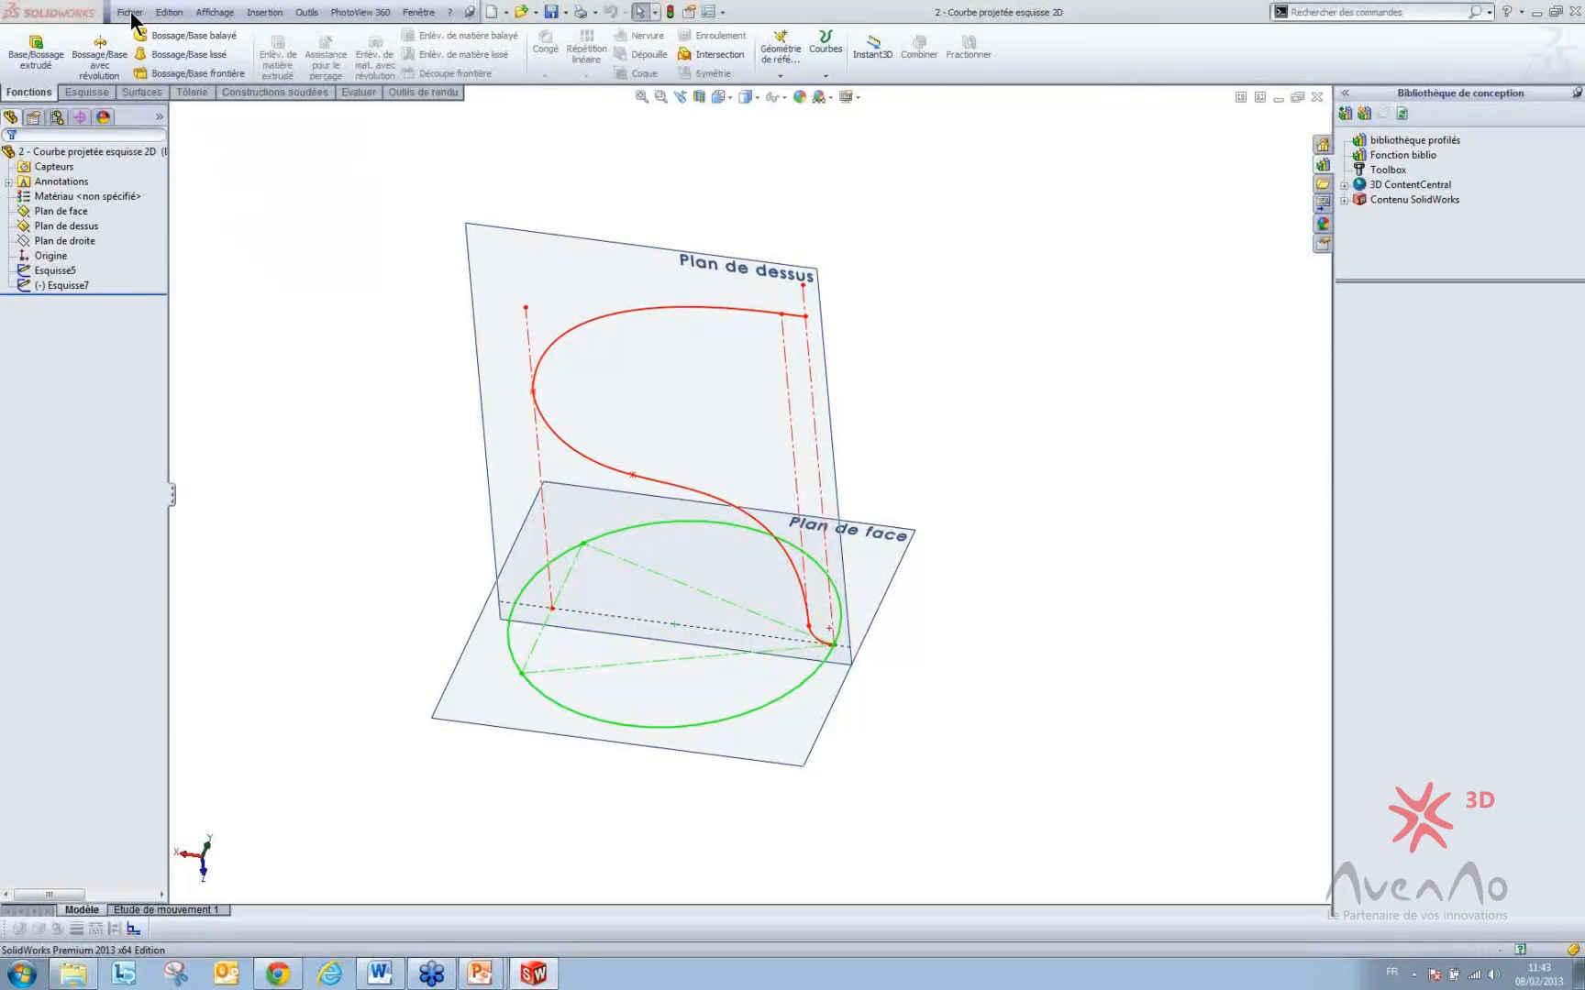
- Open the part "2 - Courbe projetée esquisse sur face"
left_click(129, 12)
left_click(132, 50)
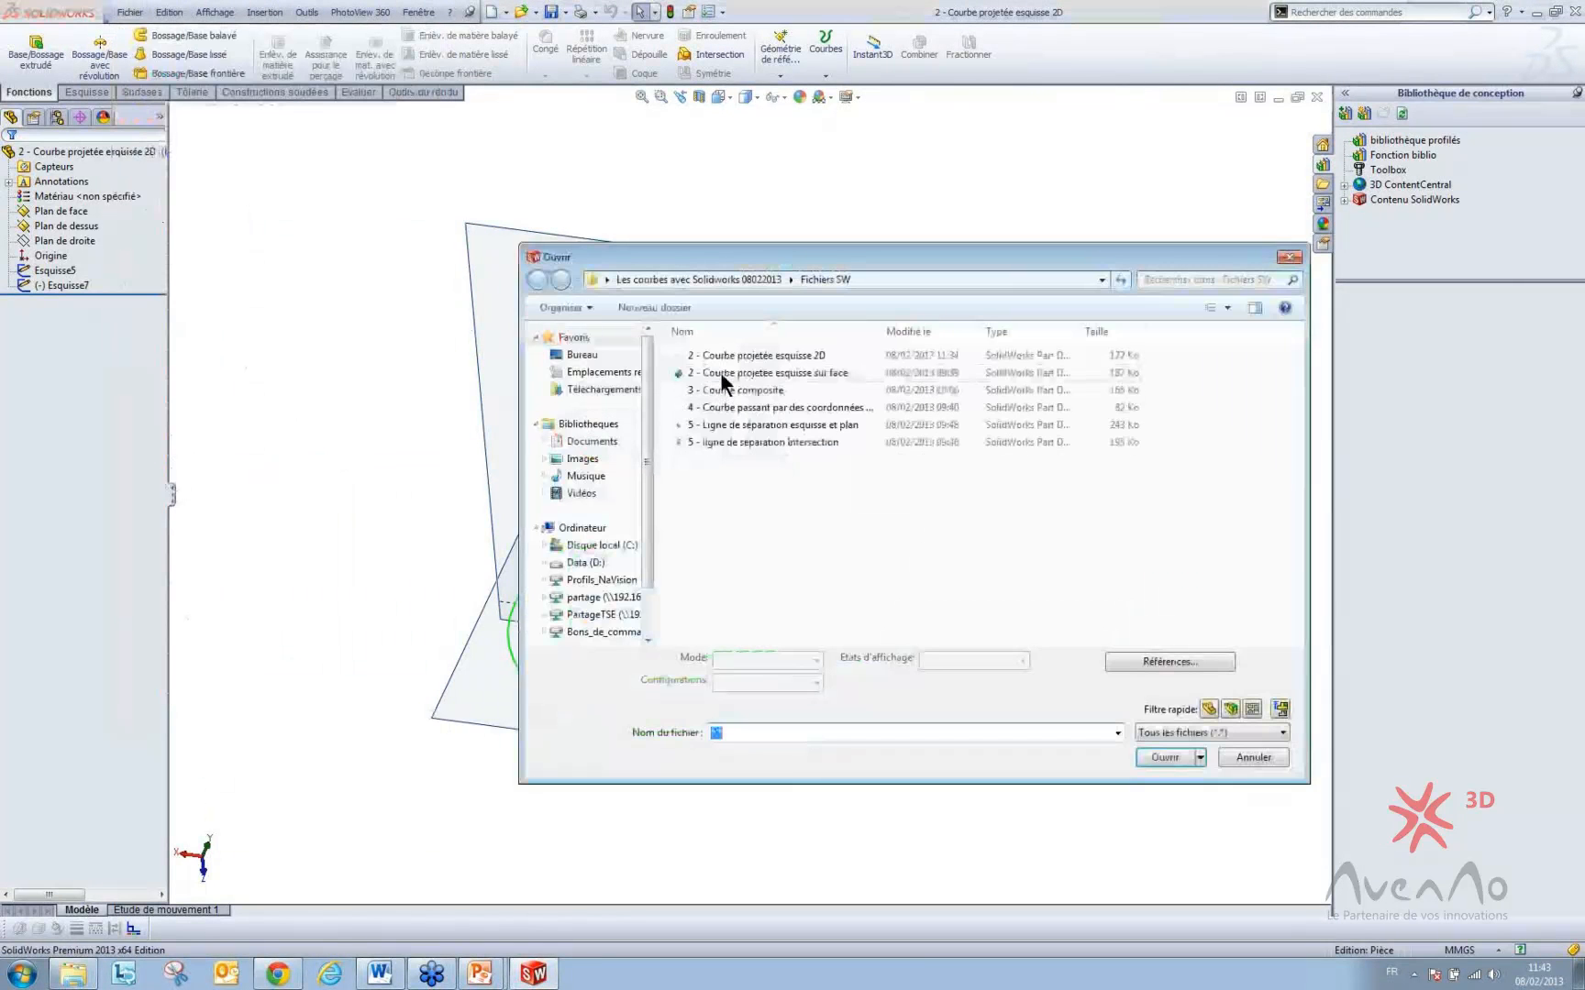
double_click(720, 373)
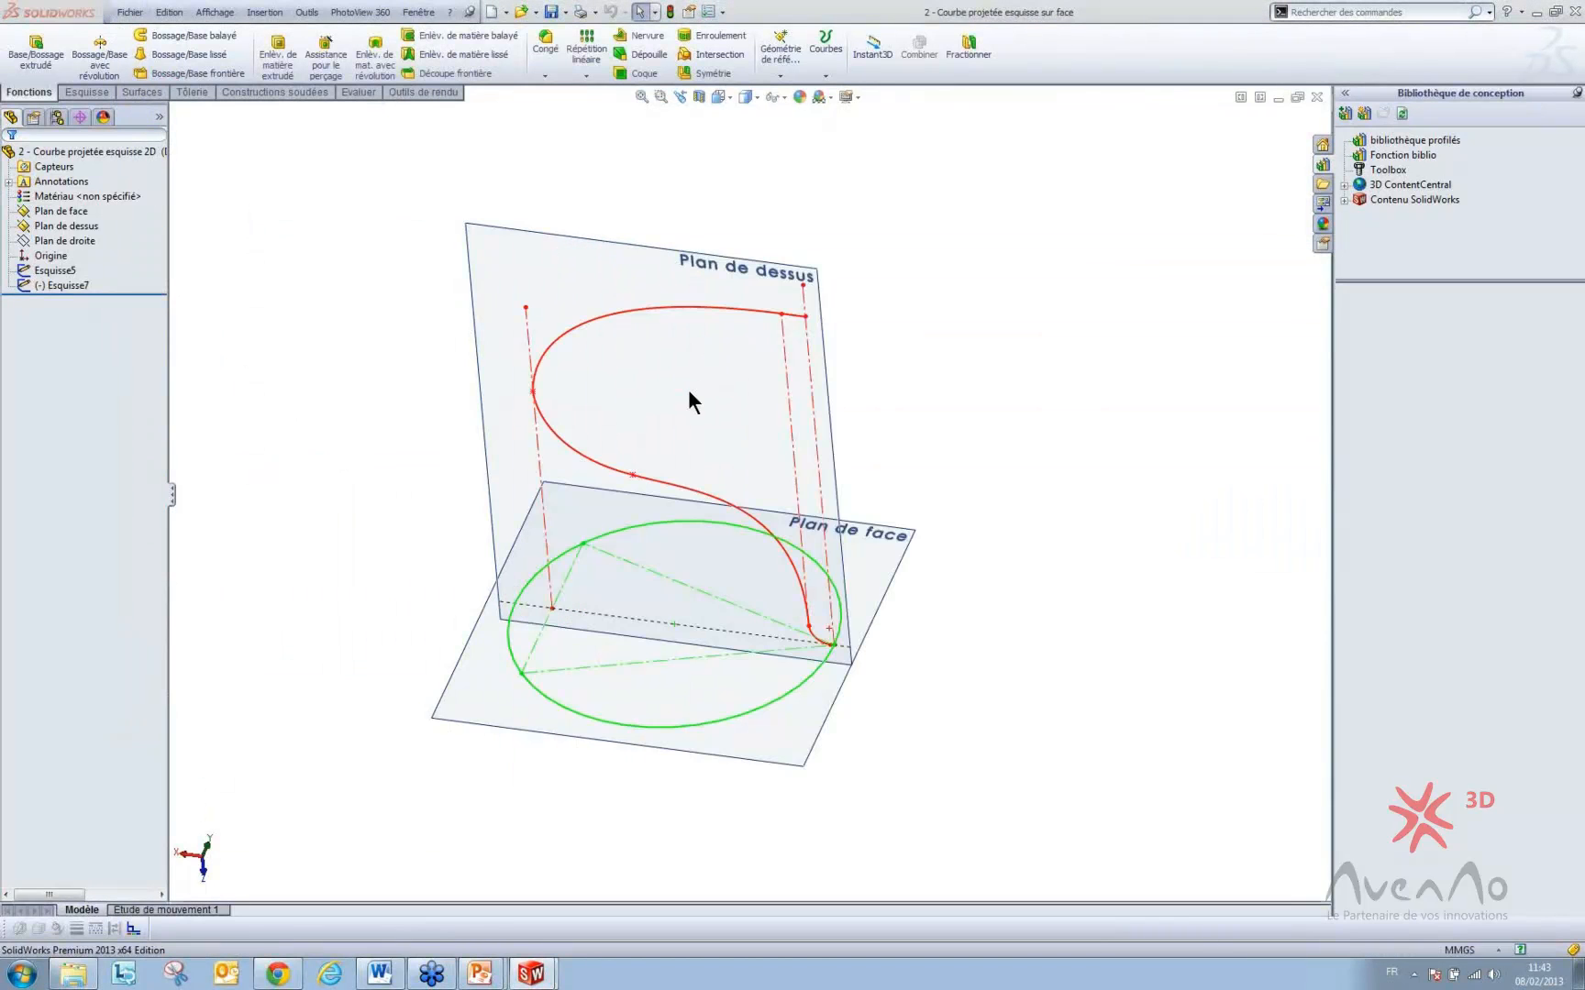
- Start a projected curve of the sketch-on-faces type, using the closed sketch on Plan1 as the sketch to project
mouse_move(667, 463)
middle_mouse_down()
mouse_move(739, 467)
mouse_move(718, 537)
mouse_move(726, 463)
mouse_move(710, 507)
middle_mouse_up()
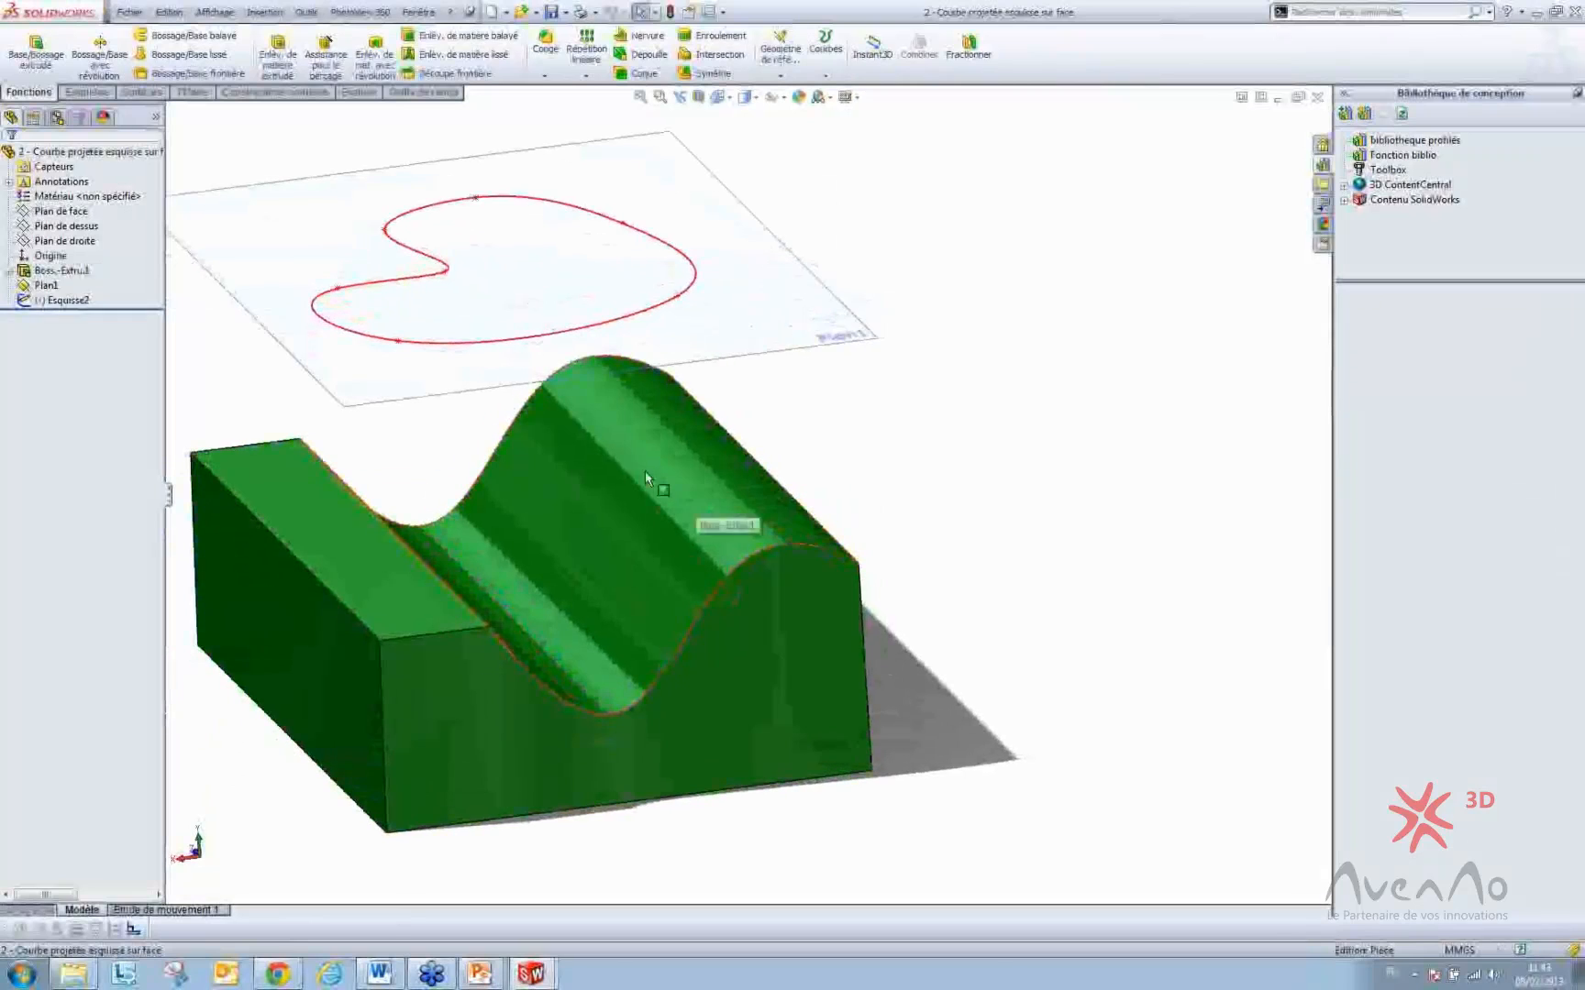
scroll(488, 394, "up", 3)
scroll(495, 403, "down", 2)
mouse_move(497, 410)
middle_mouse_down()
mouse_move(491, 347)
mouse_move(570, 371)
mouse_move(576, 396)
middle_mouse_up()
middle_click_drag(676, 372, 655, 484)
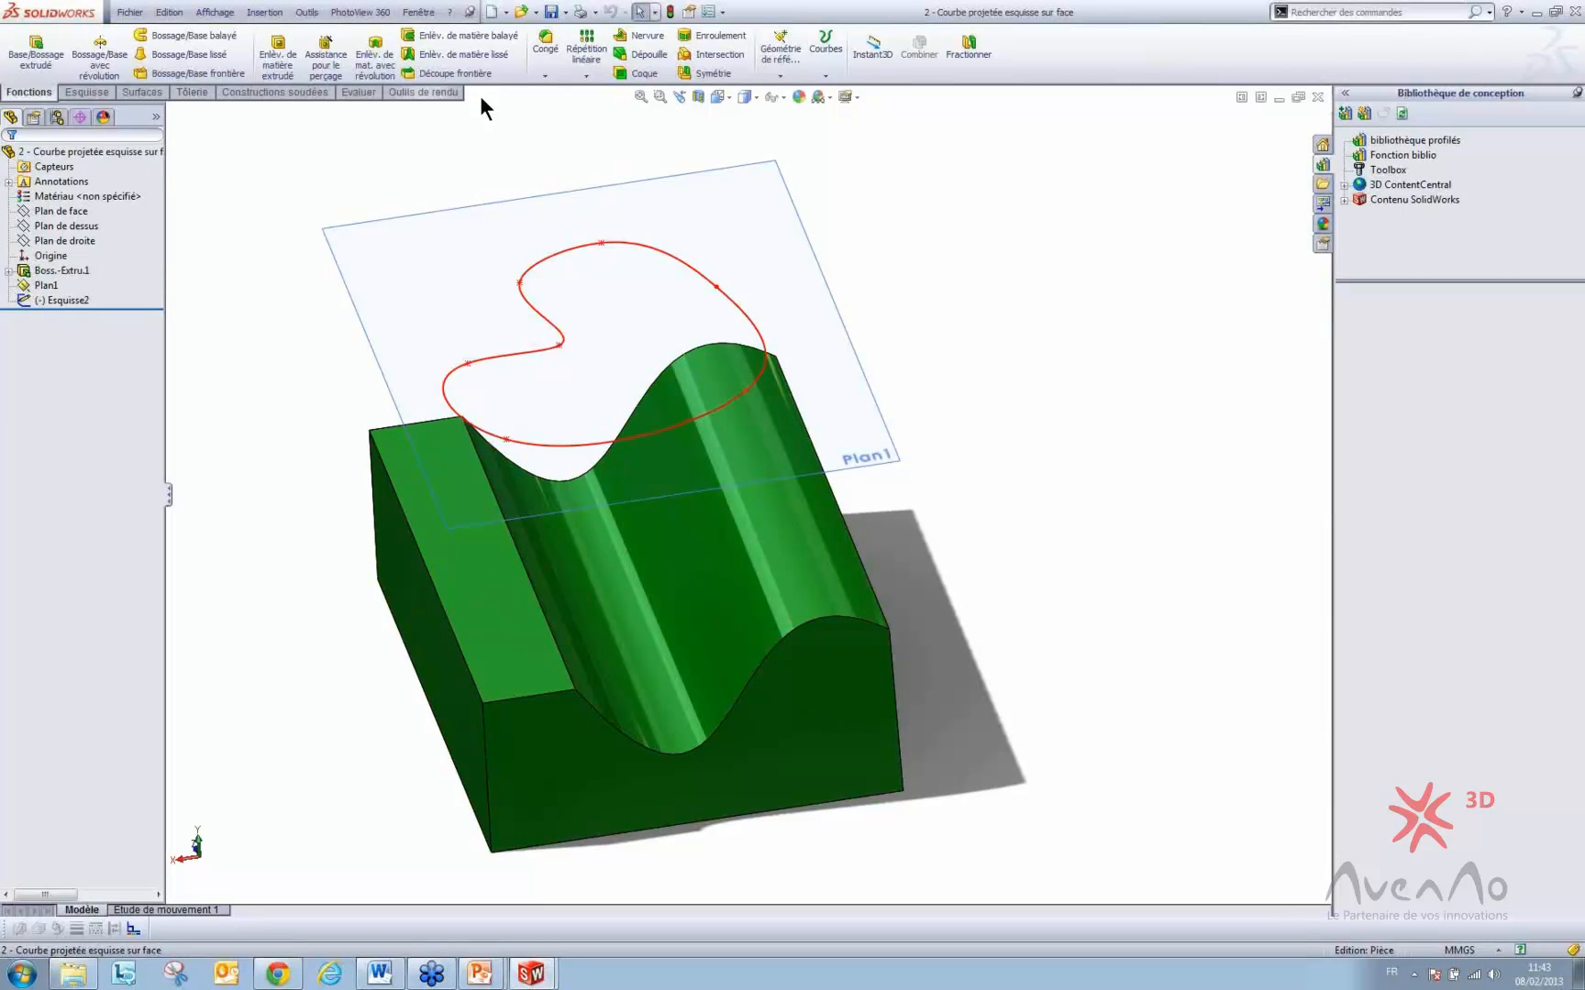
left_click(829, 75)
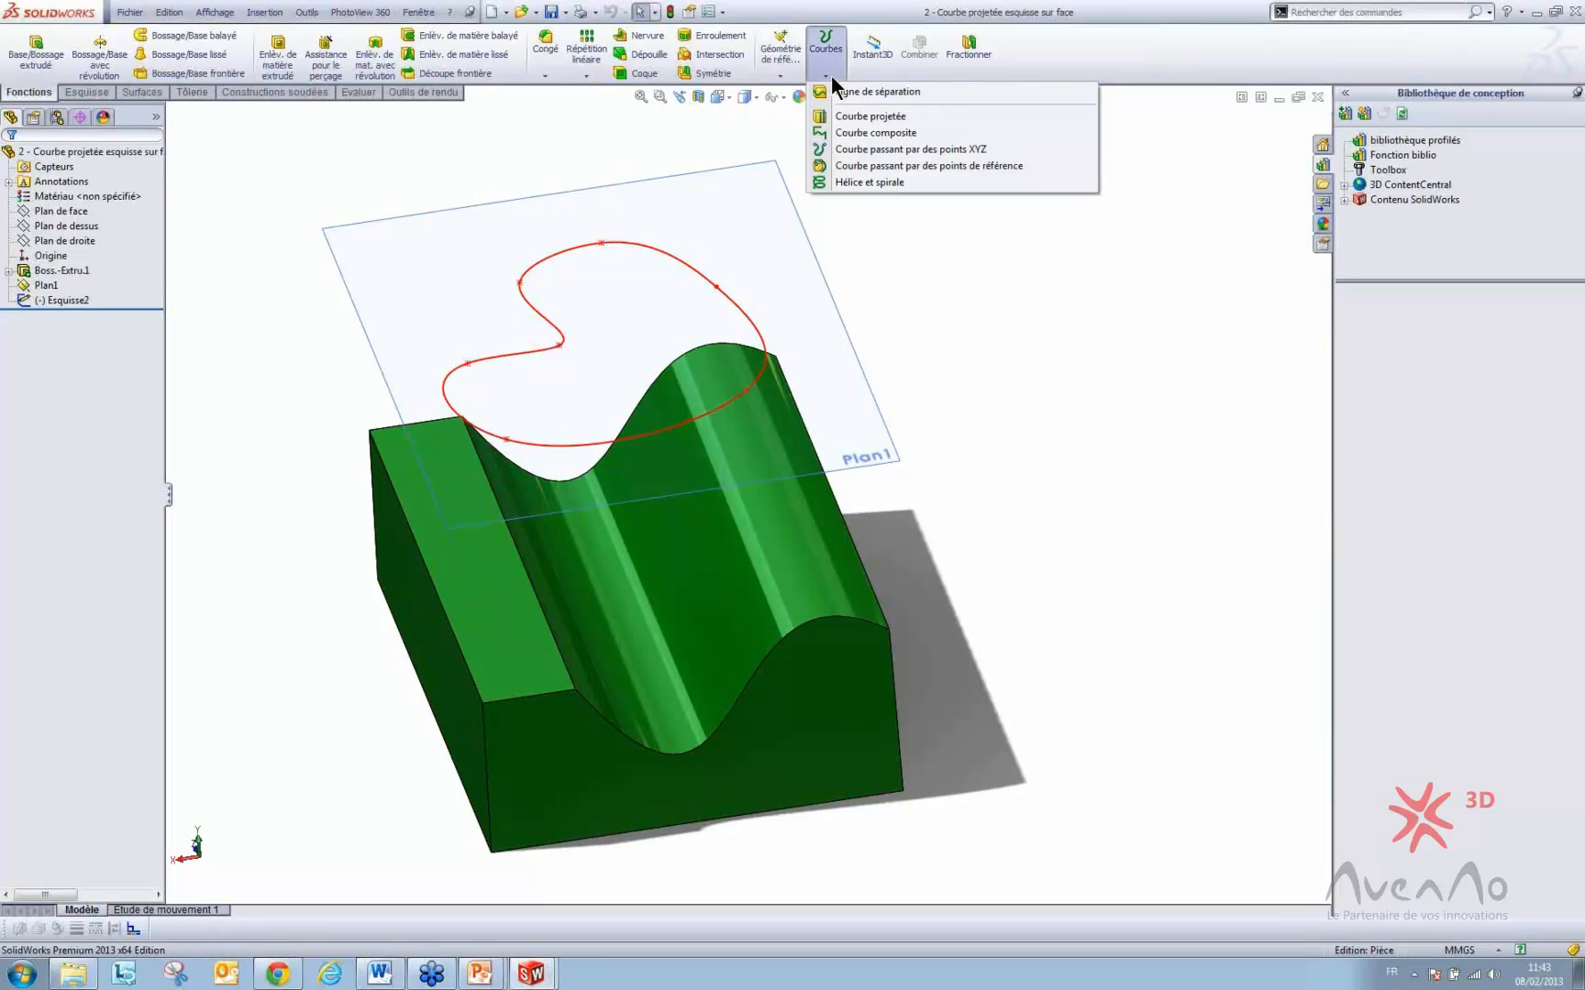
left_click(863, 117)
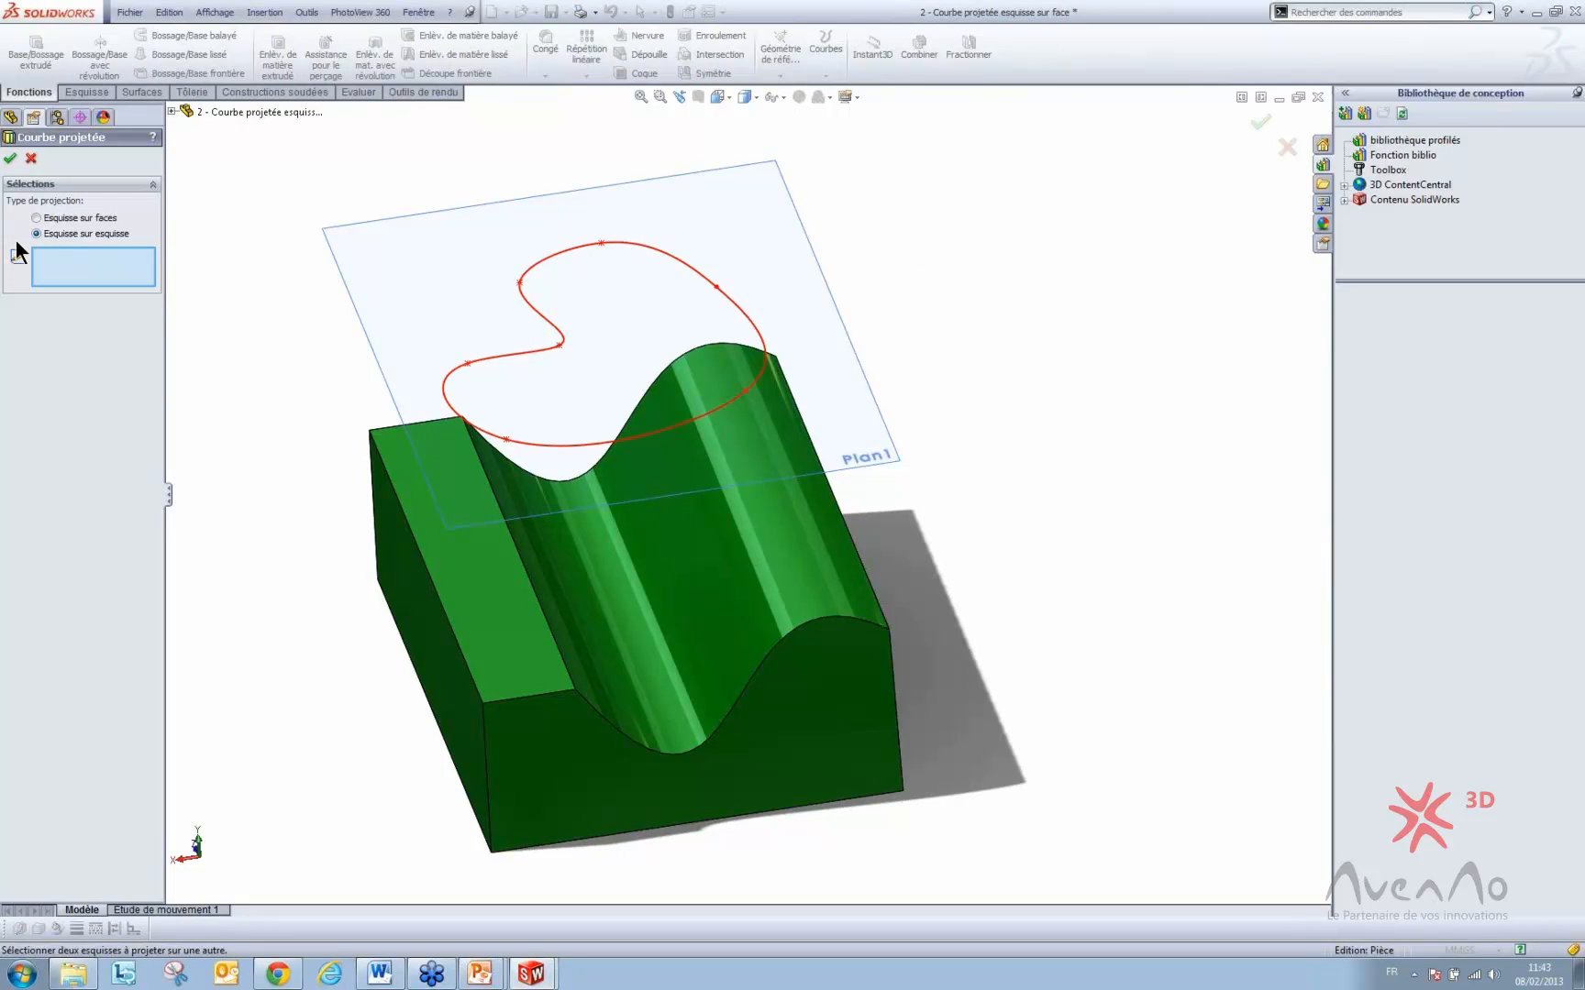
left_click(68, 219)
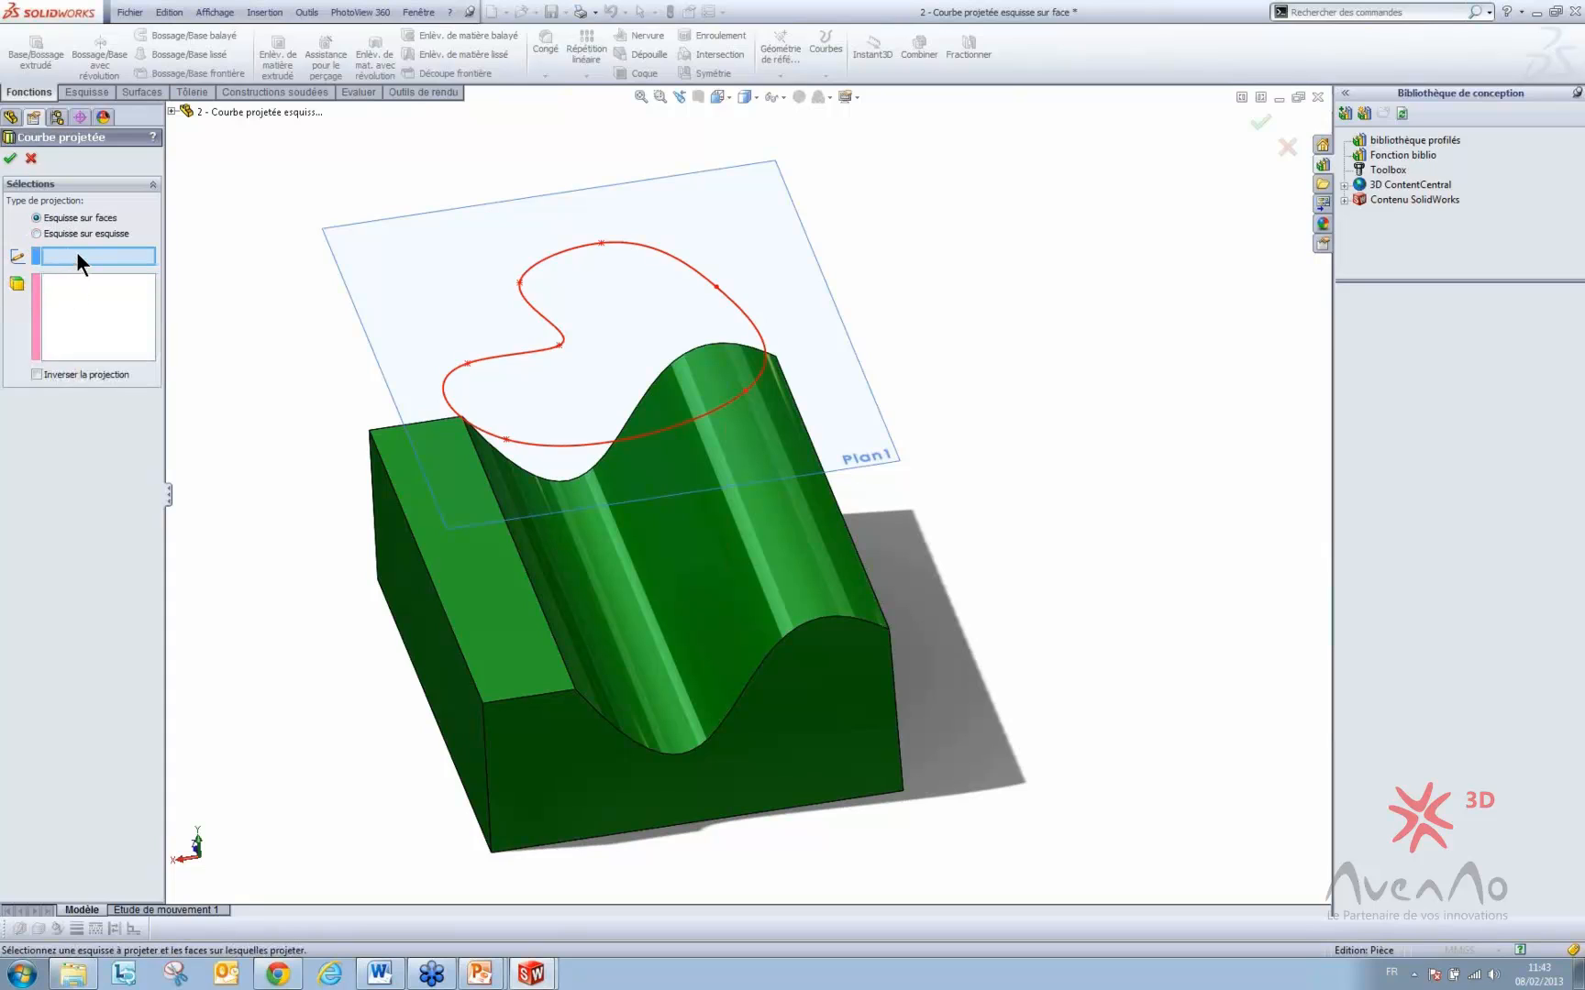
left_click(584, 448)
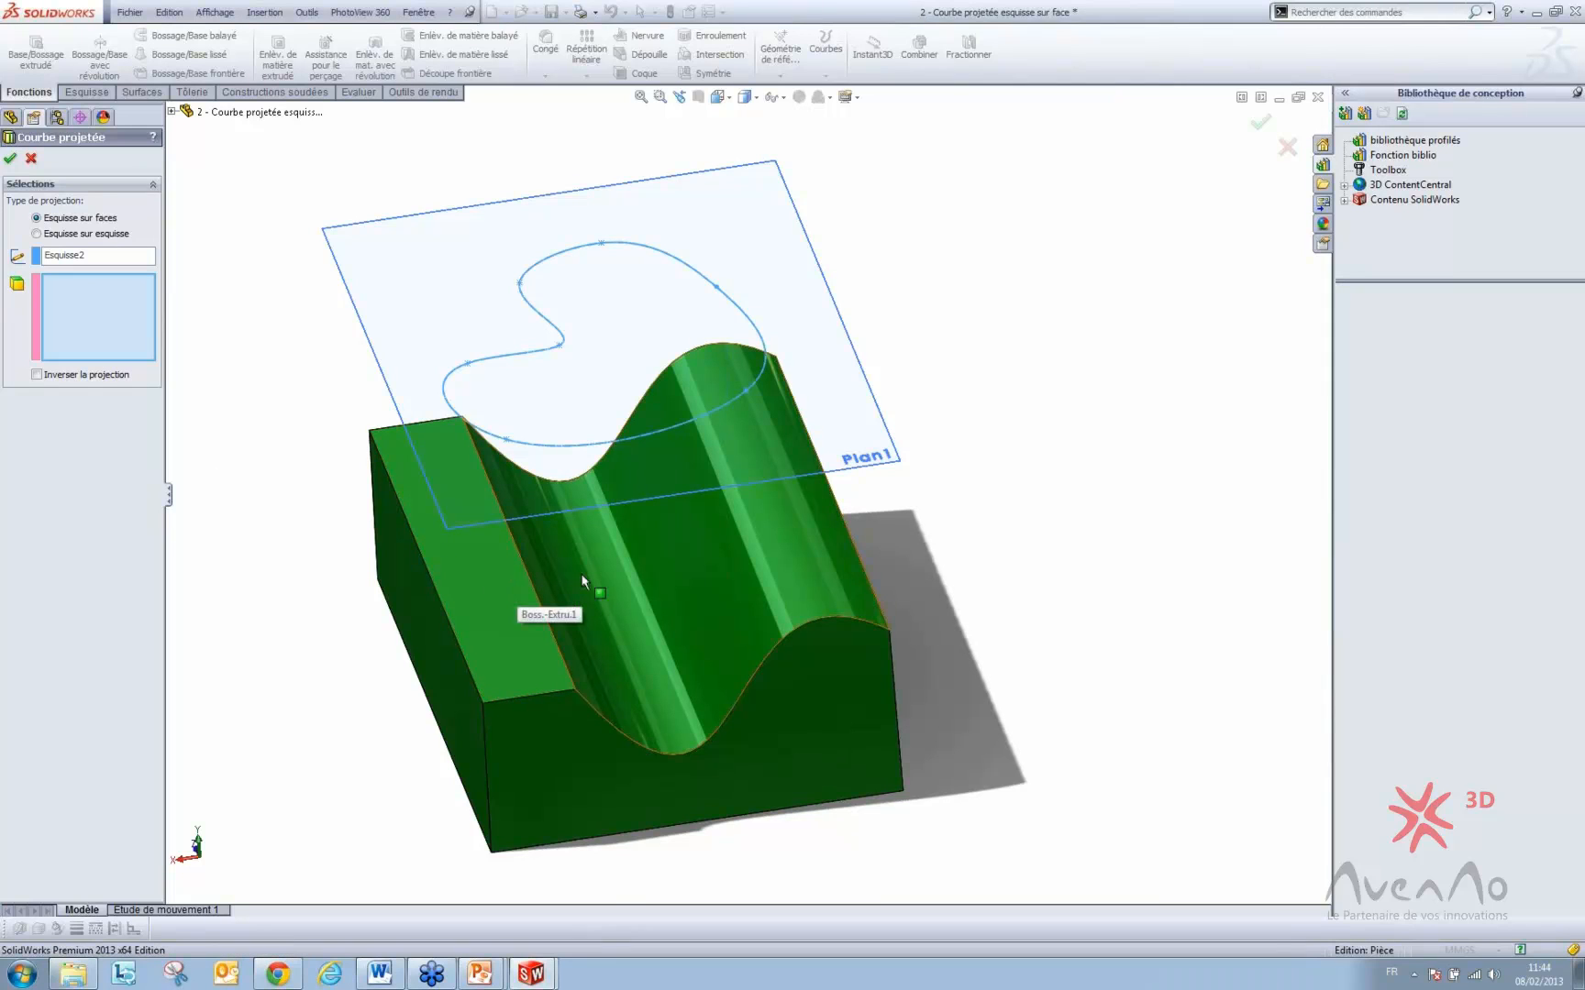
- Select the wavy face of the block as projection target and reverse the projection direction toward it
left_click(706, 576)
mouse_move(706, 576)
middle_mouse_down()
mouse_move(714, 595)
mouse_move(685, 613)
mouse_move(682, 496)
mouse_move(697, 558)
mouse_move(681, 510)
middle_mouse_up()
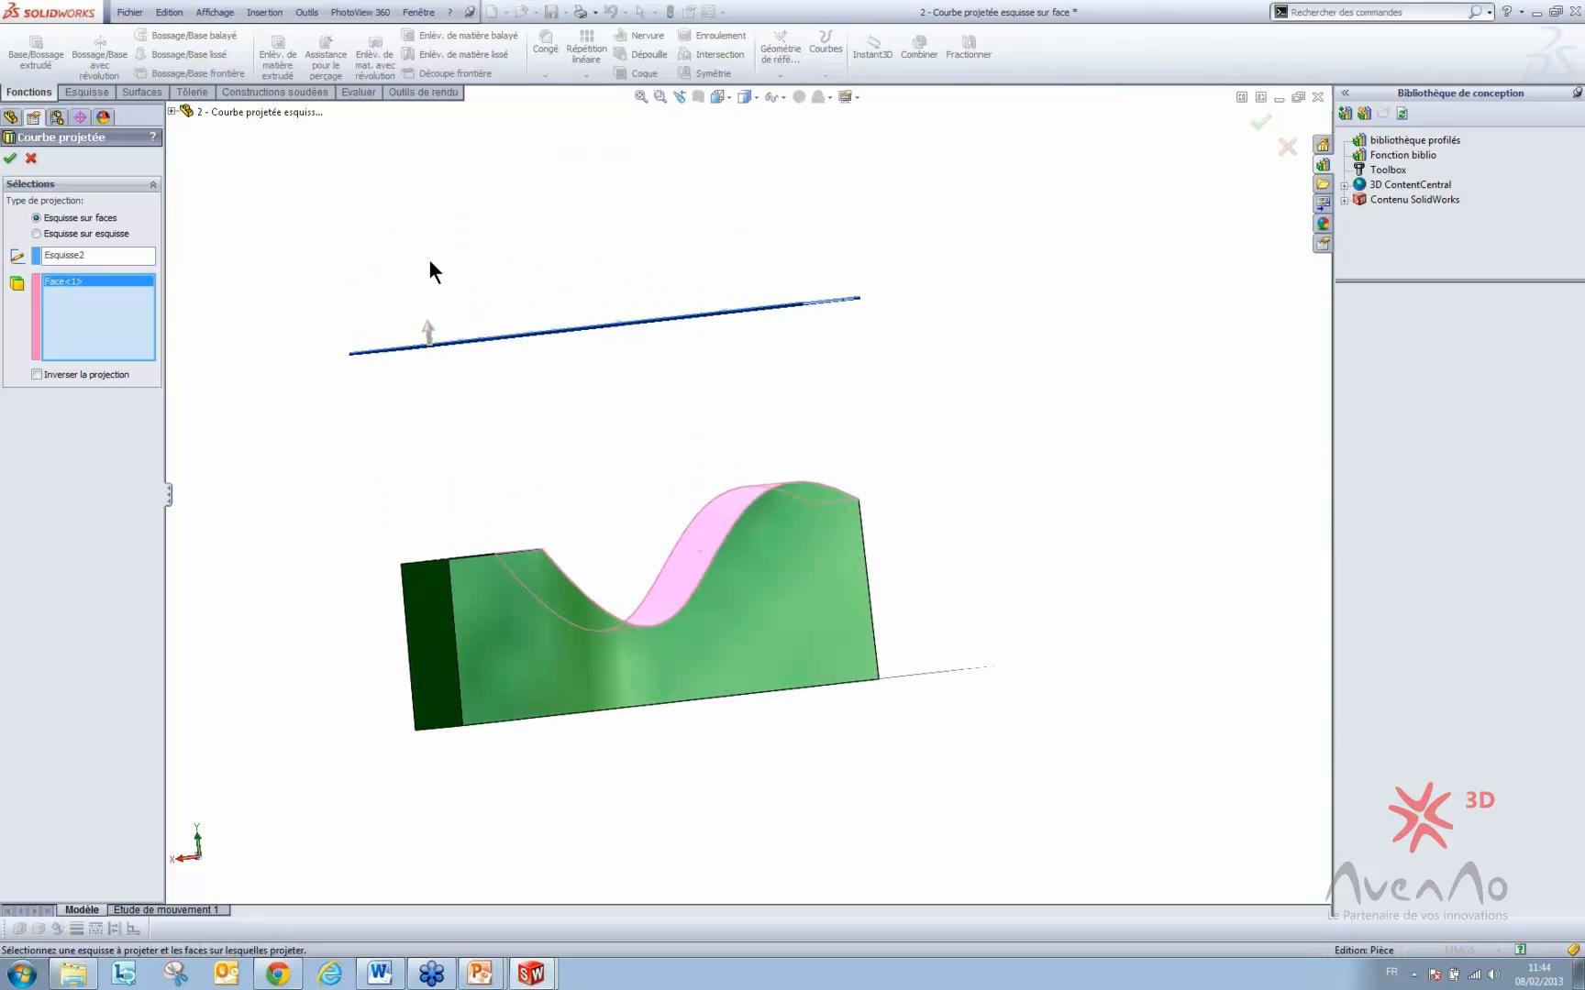
left_click(429, 333)
mouse_move(587, 408)
middle_mouse_down()
mouse_move(590, 477)
mouse_move(559, 474)
mouse_move(598, 482)
middle_mouse_up()
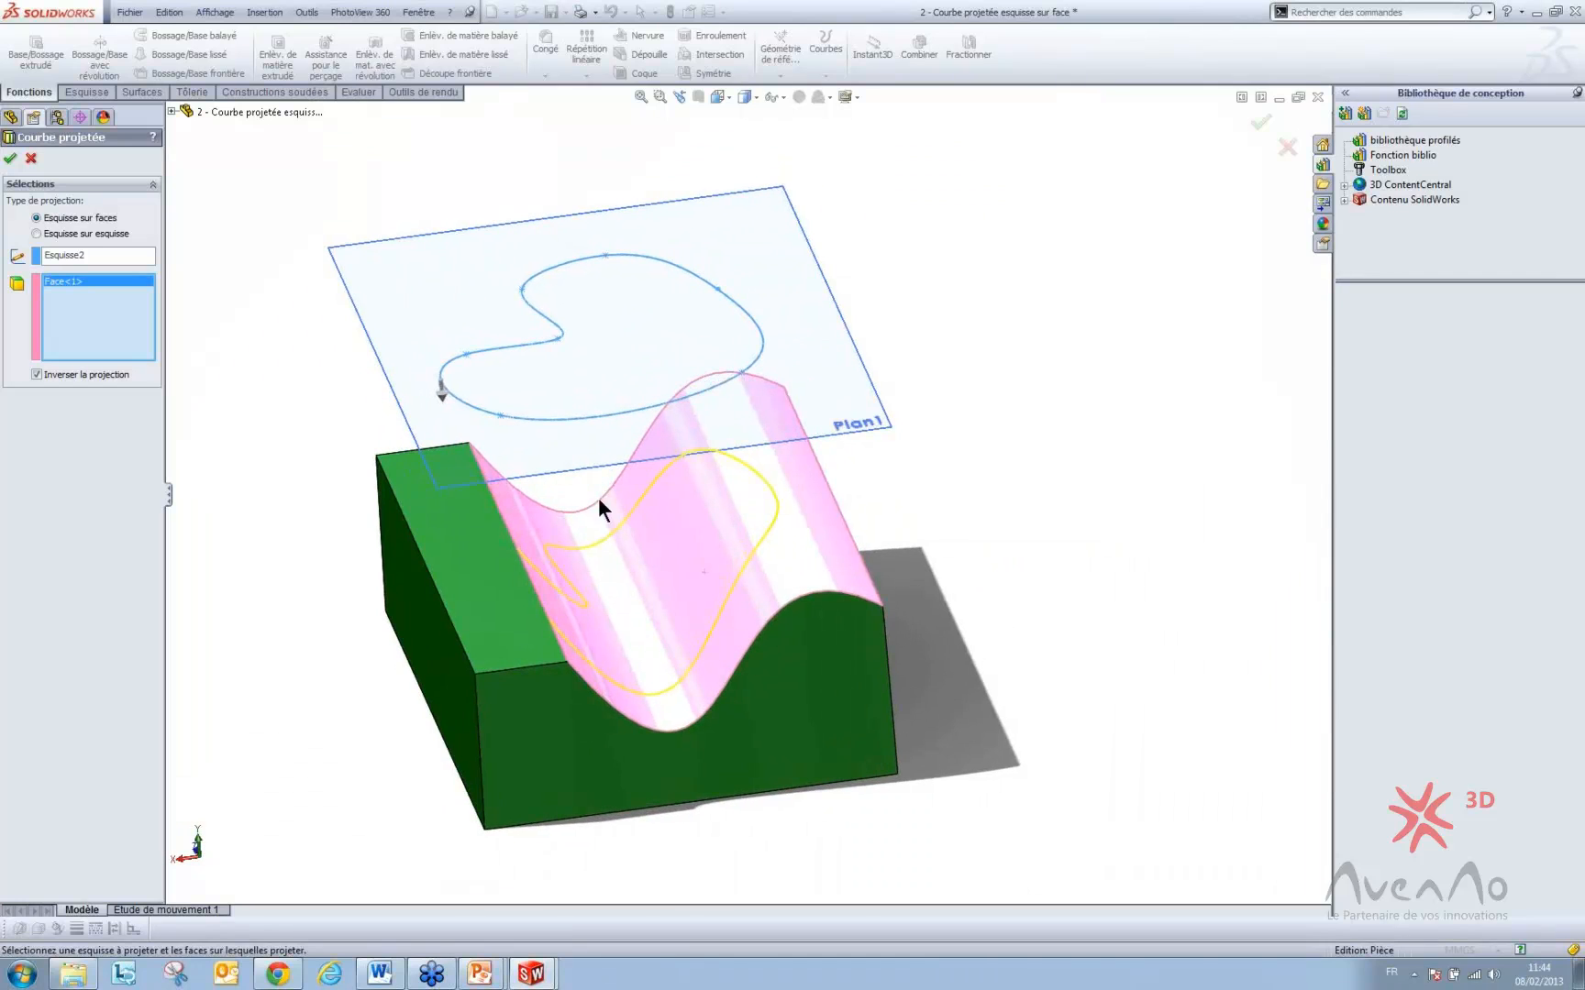
- Add the flat face beside the wavy one as a second target and create the projected curve
mouse_move(568, 643)
middle_mouse_down()
mouse_move(535, 683)
mouse_move(567, 659)
middle_mouse_up()
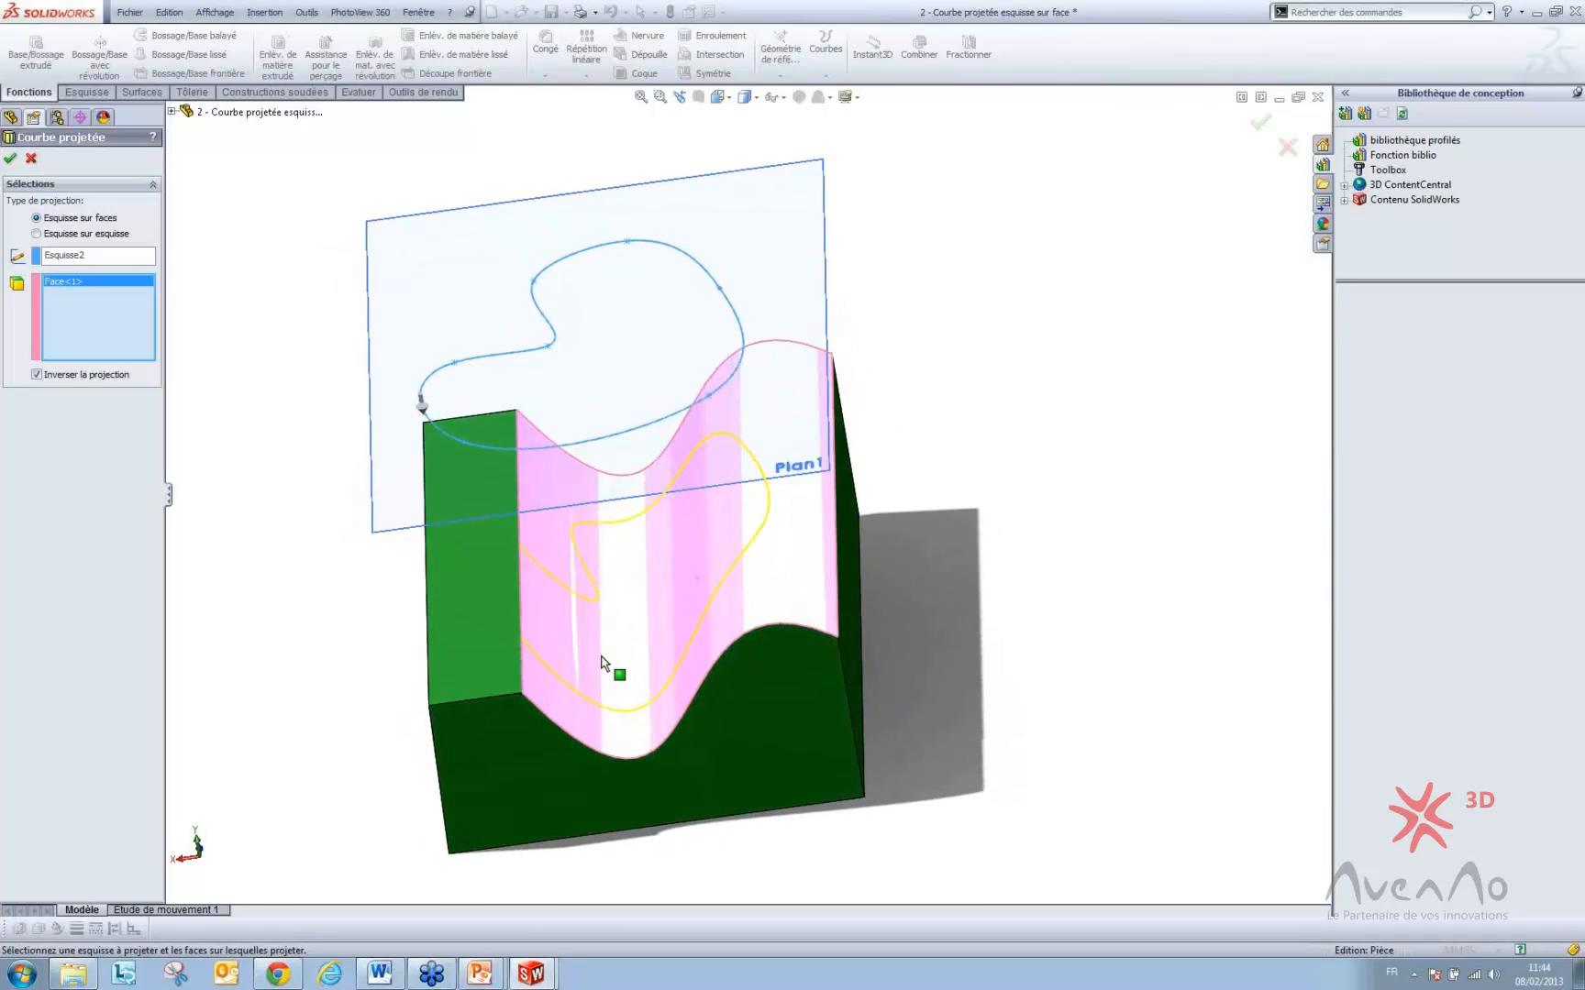
left_click(470, 590)
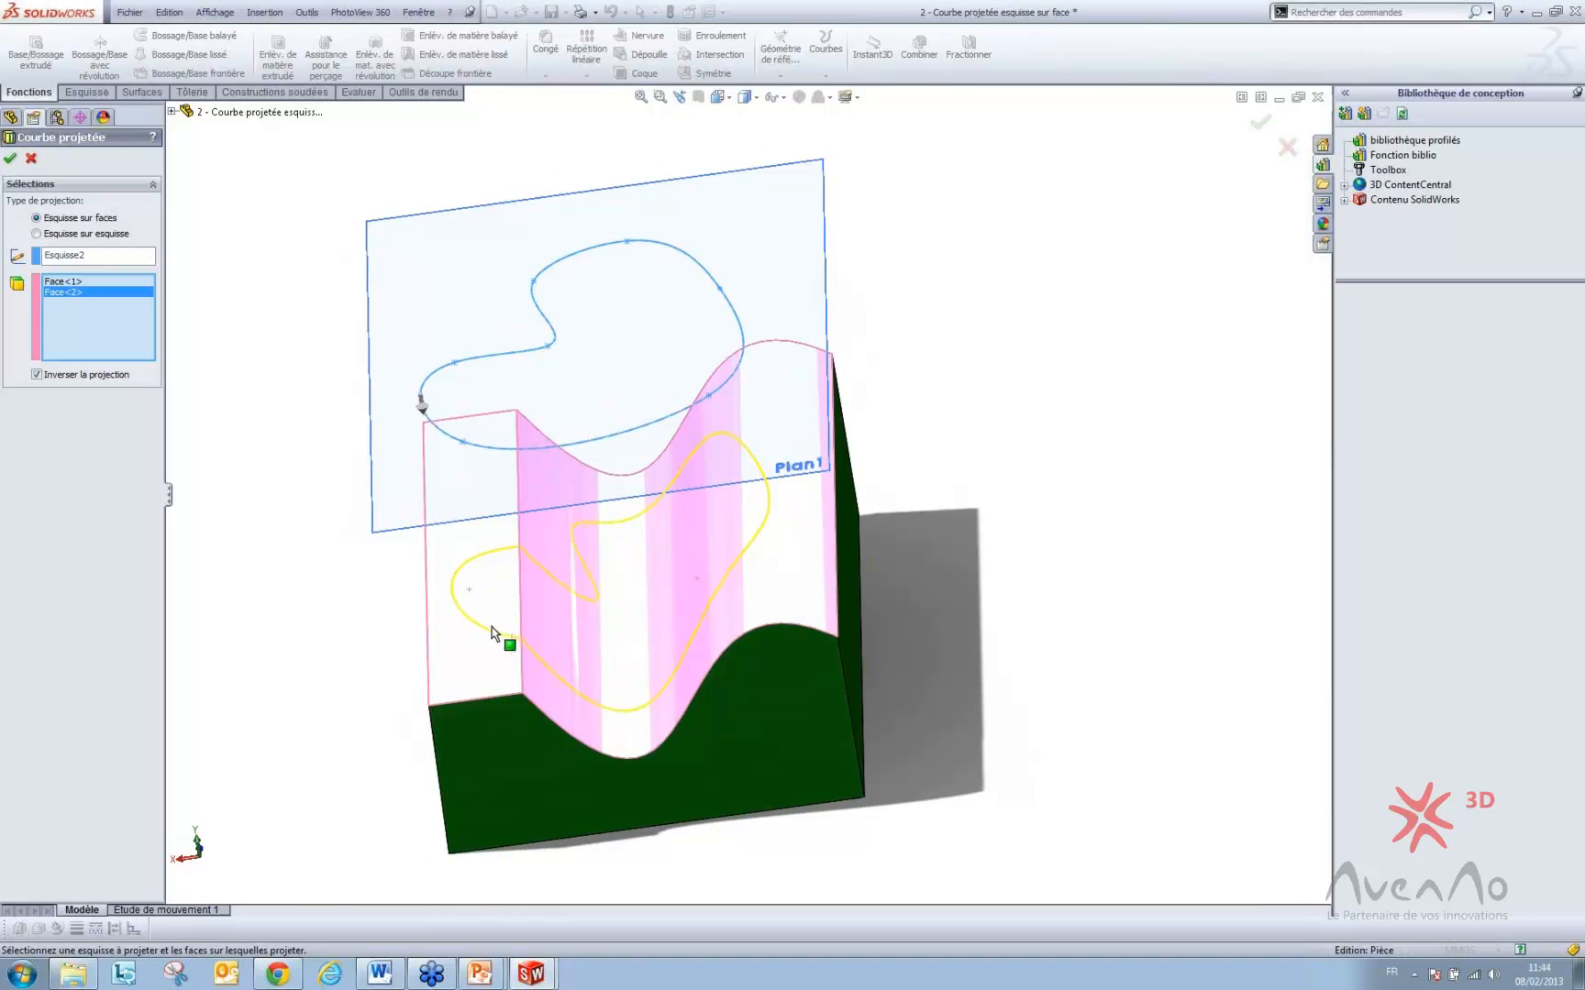
mouse_move(670, 645)
middle_mouse_down()
mouse_move(686, 608)
mouse_move(658, 630)
mouse_move(665, 608)
middle_mouse_up()
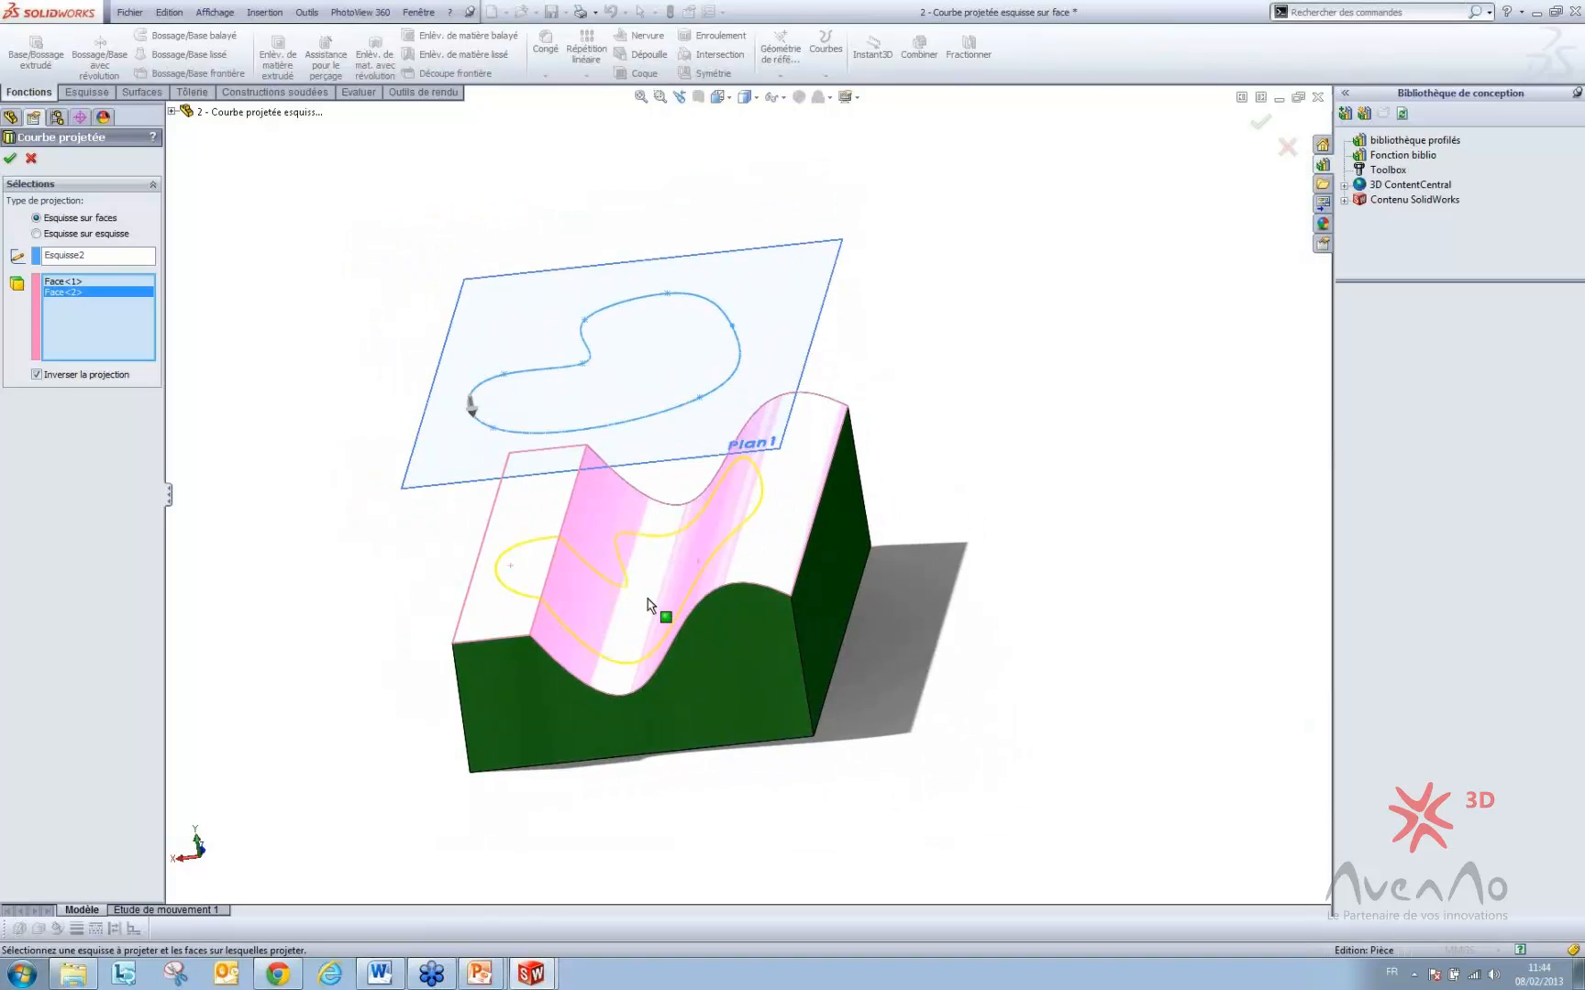
left_click(10, 158)
middle_click_drag(670, 581, 272, 627)
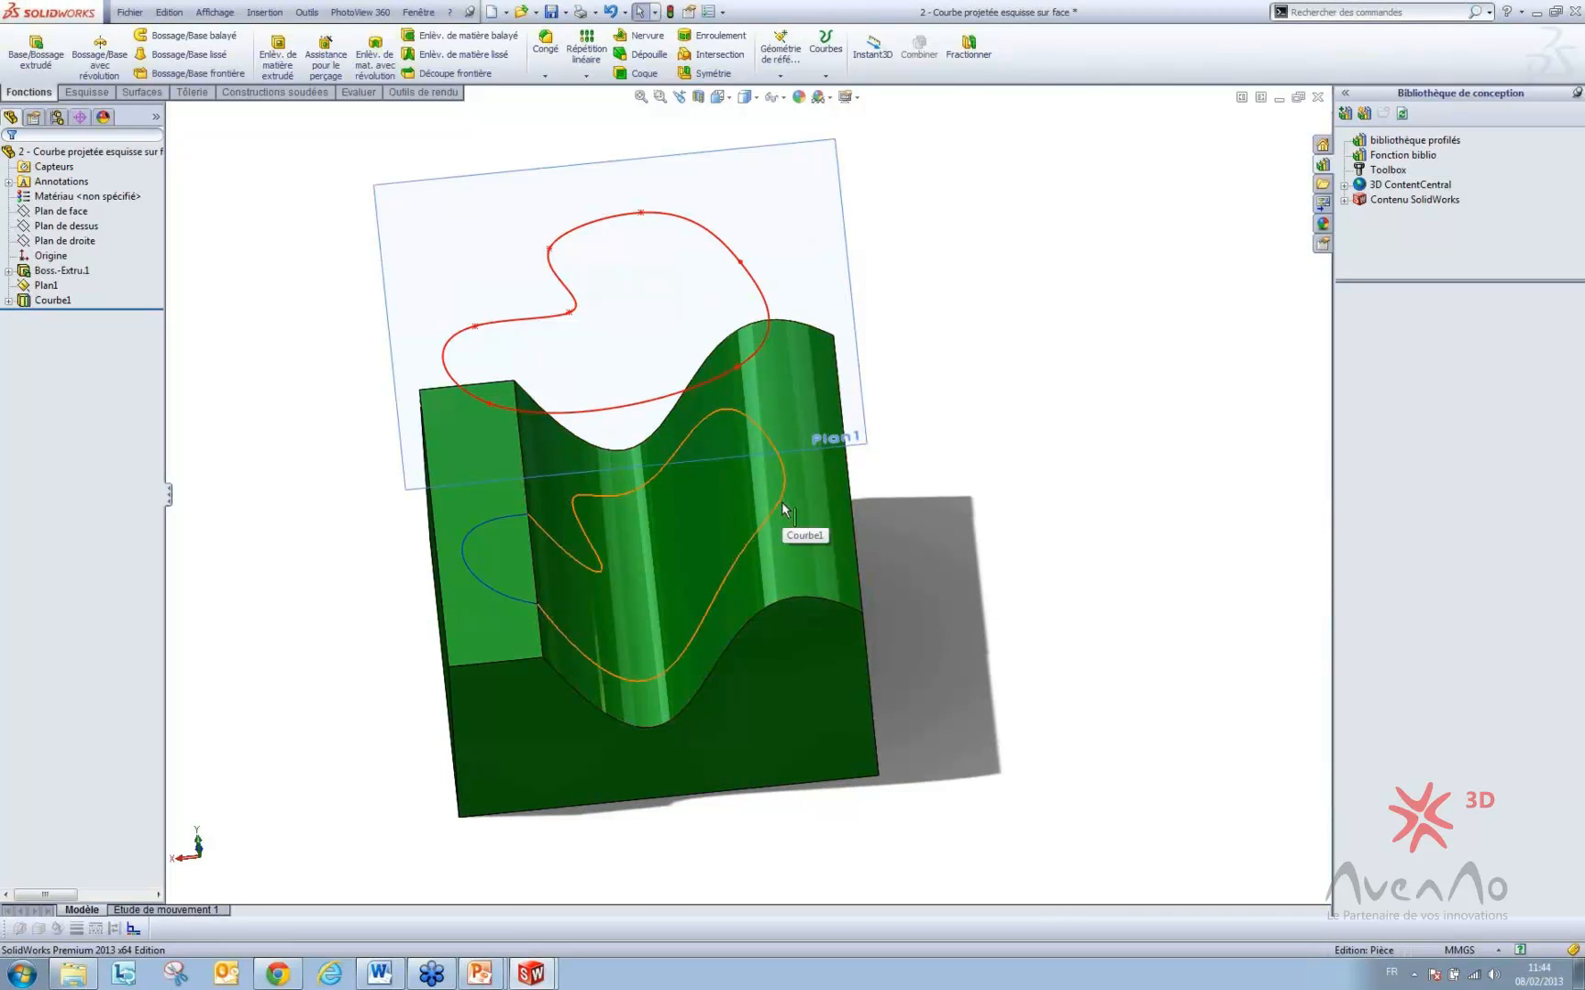
- Inspect the projected curve on the block and close the part "2 - Courbe projetée esquisse sur face"
left_click(658, 586)
left_click(956, 590)
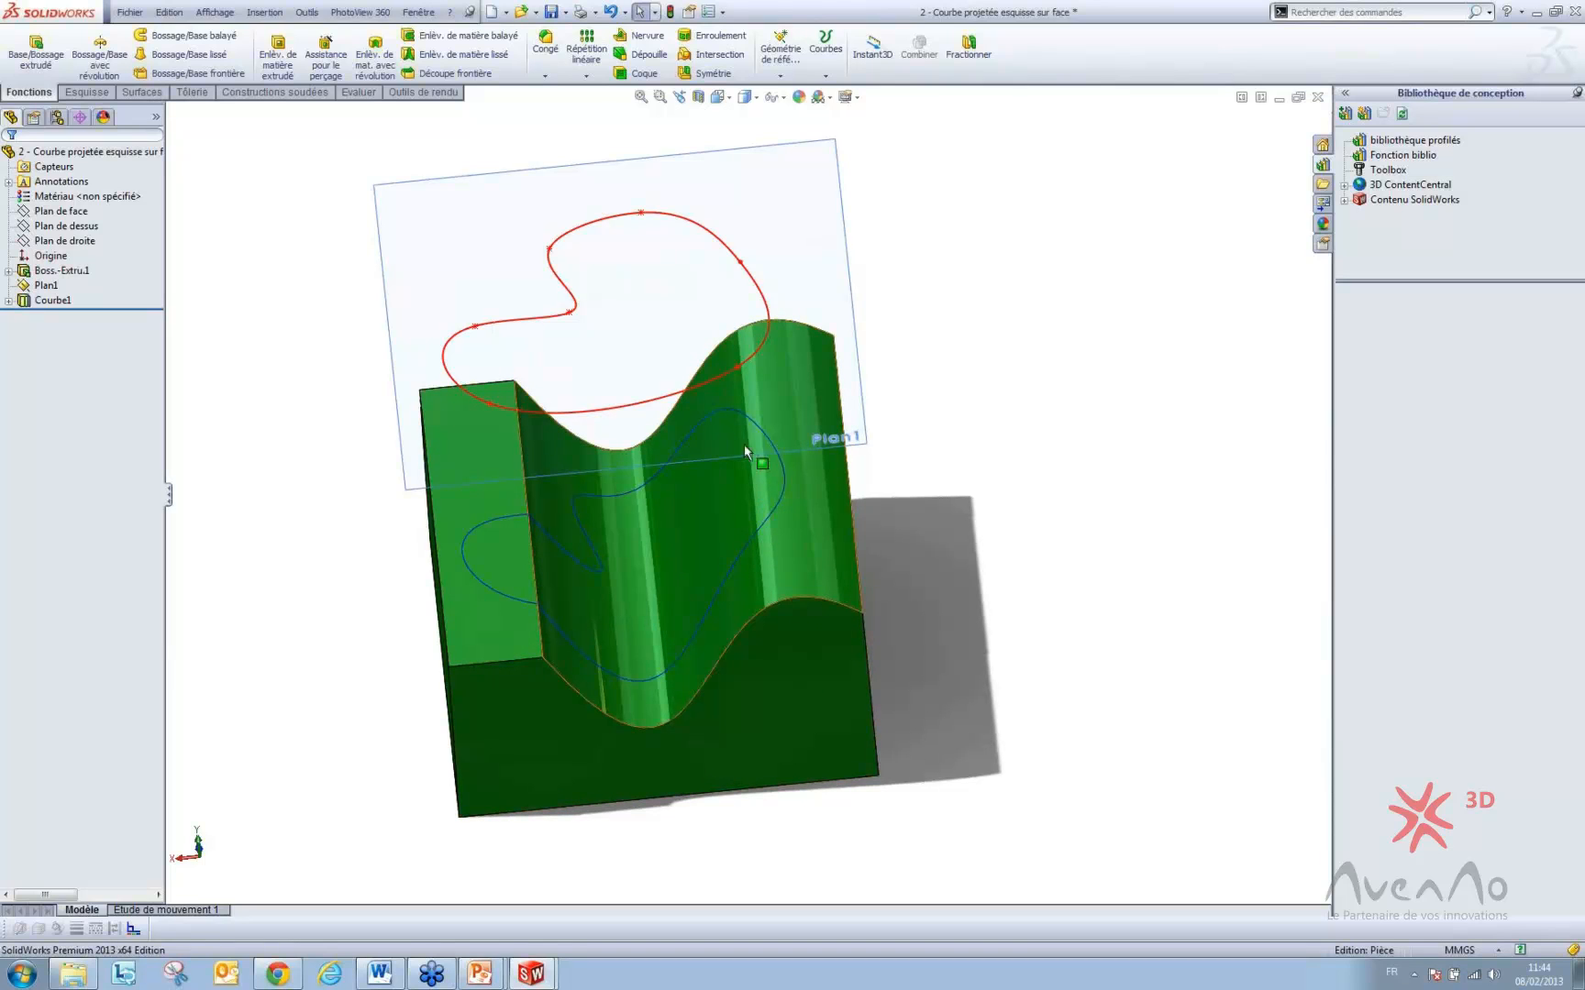
mouse_move(683, 528)
middle_mouse_down()
mouse_move(793, 626)
mouse_move(802, 884)
middle_mouse_up()
middle_click_drag(1003, 596, 1020, 366)
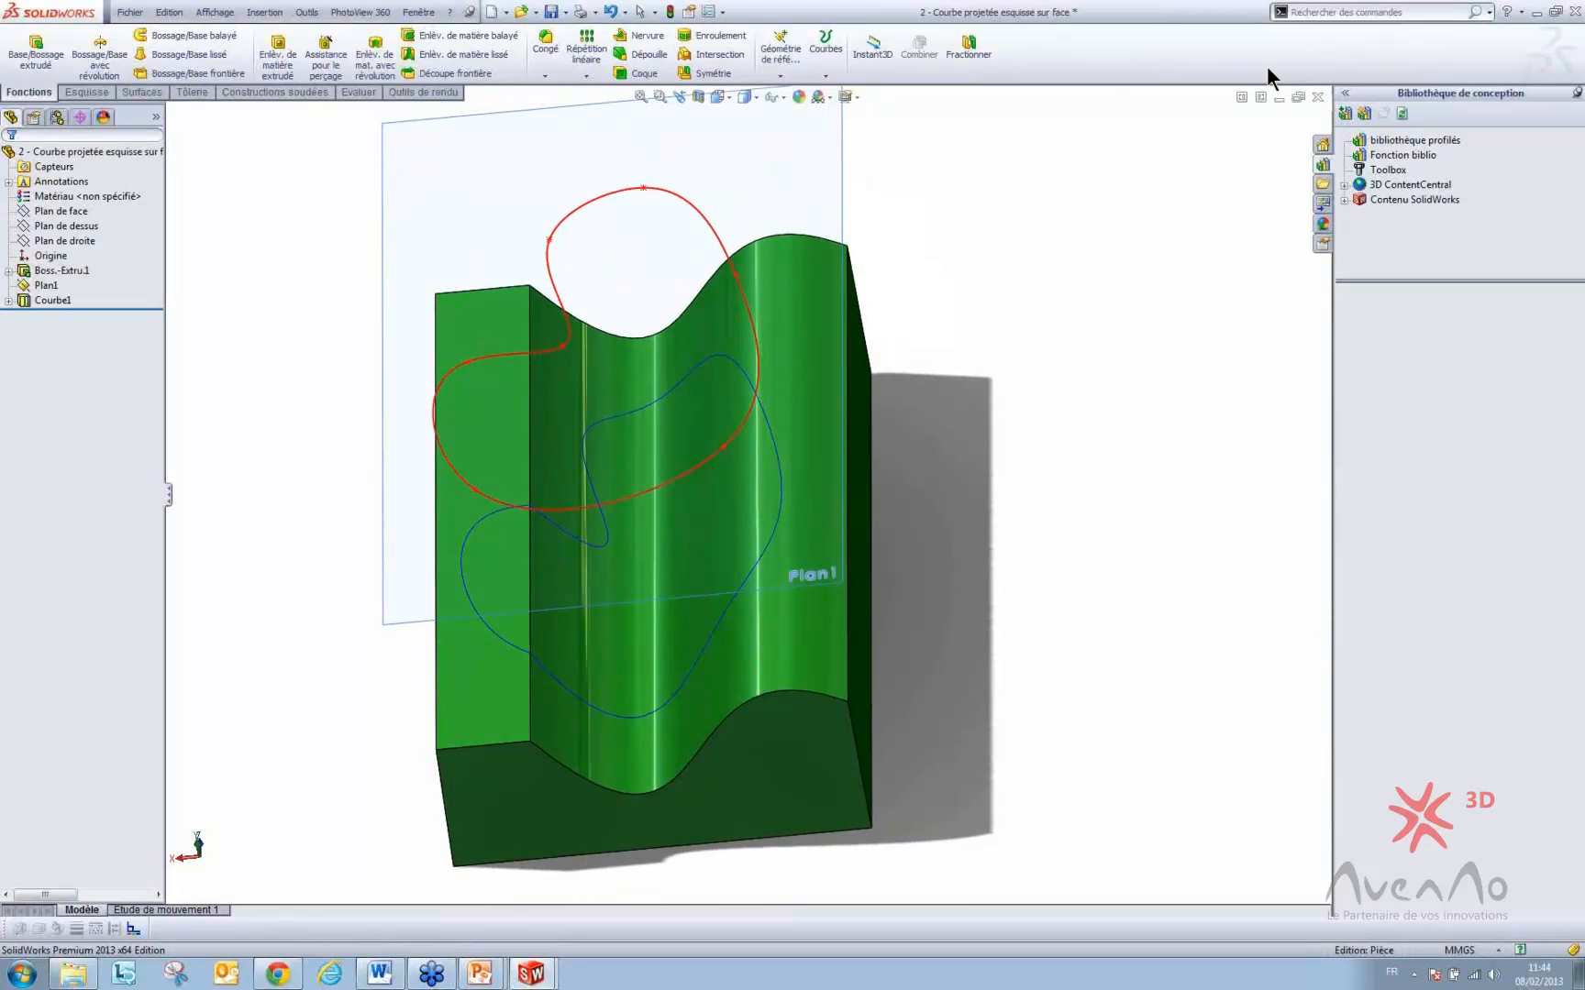
left_click(1318, 98)
left_click(767, 506)
- Advance the presentation to the projection type intersecting two 2D sketches and switch to the SolidWorks part "2 - Courbe projetée esquisse 2D"
mouse_move(533, 977)
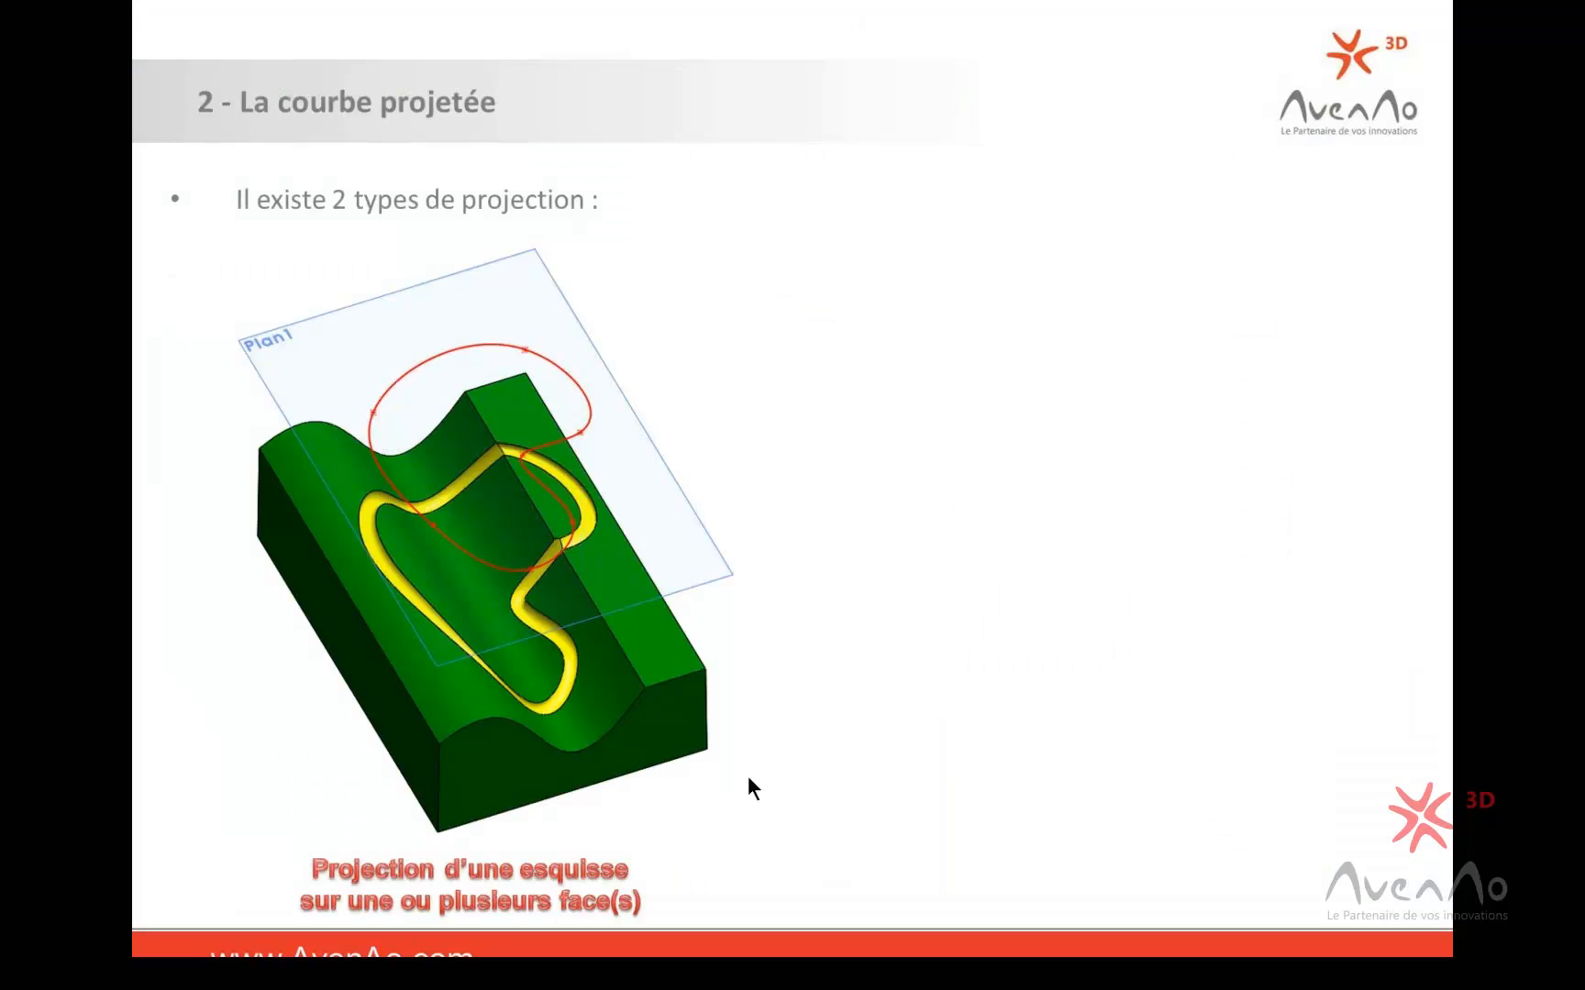
left_click(855, 748)
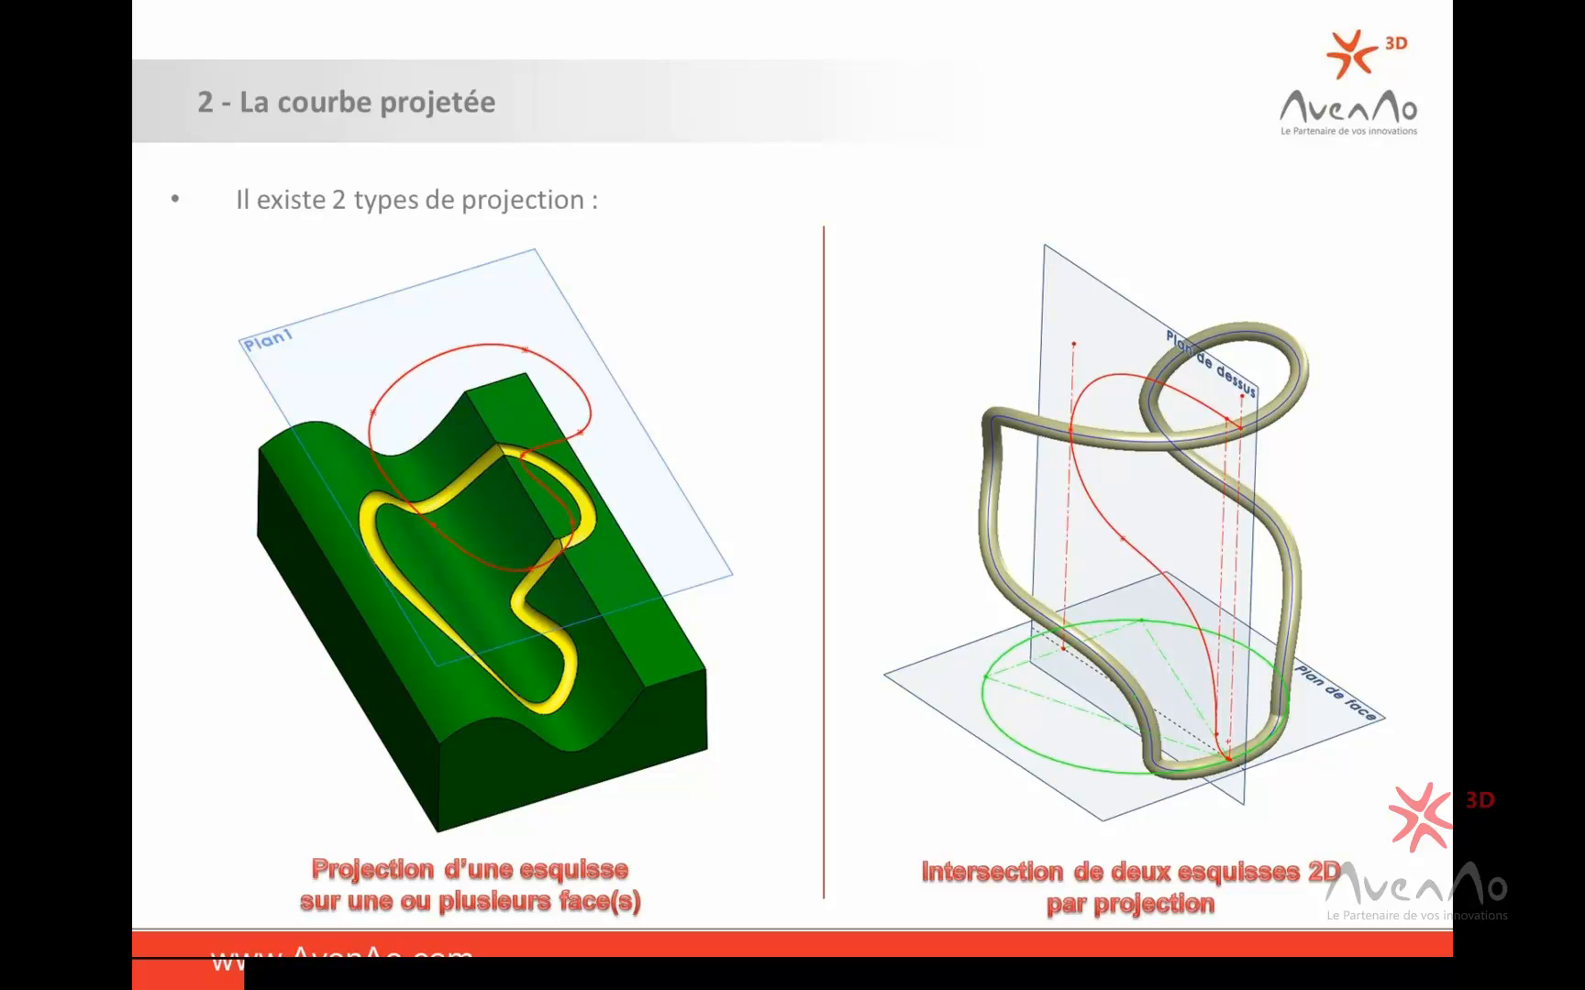
key("super")
left_click(539, 972)
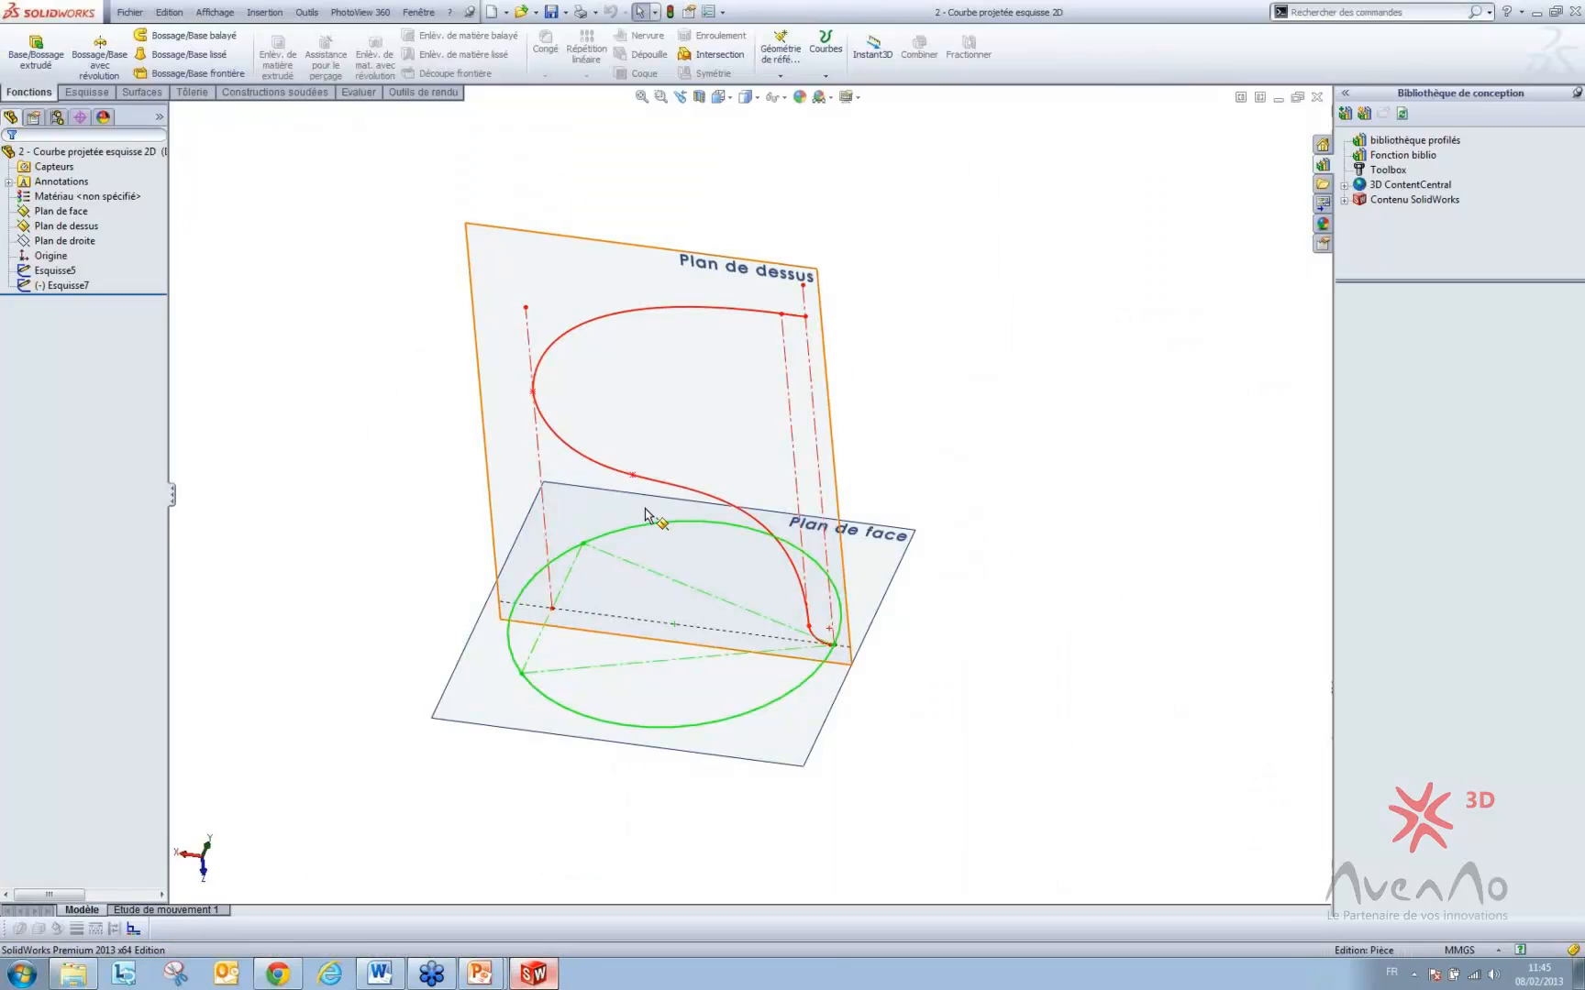
- Extrude the circle sketch on Plan de face as a surface about 122 mm high, enclosing the S-shaped sketch
mouse_move(650, 503)
middle_mouse_down()
mouse_move(672, 524)
mouse_move(640, 470)
middle_mouse_up()
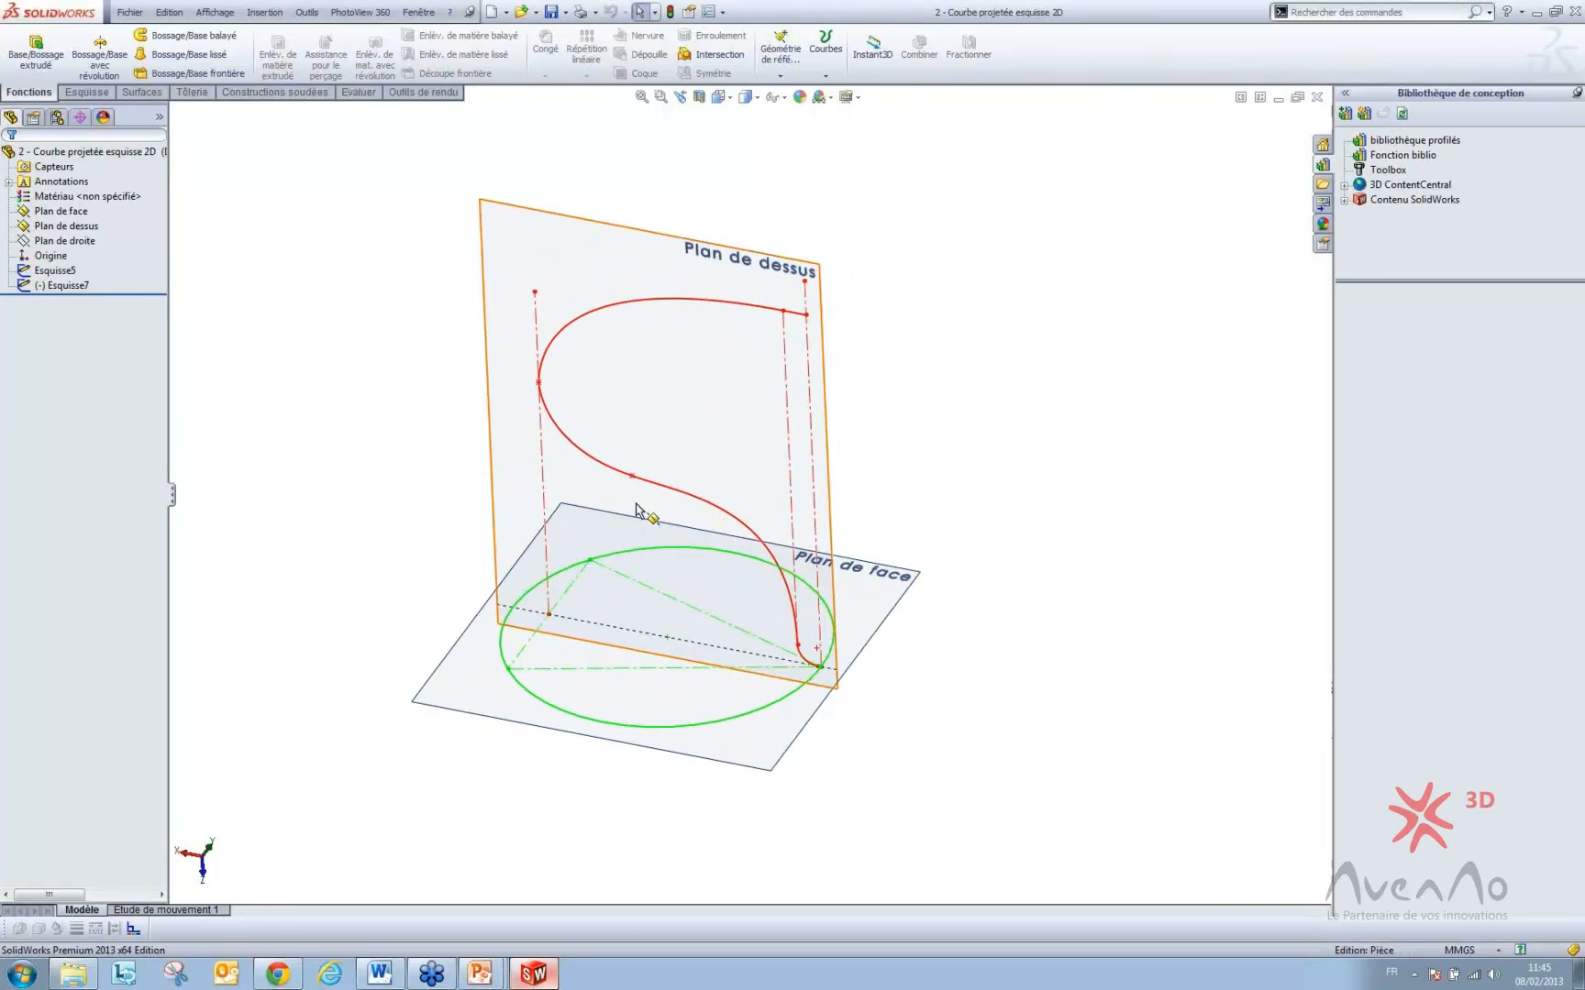
left_click(629, 559)
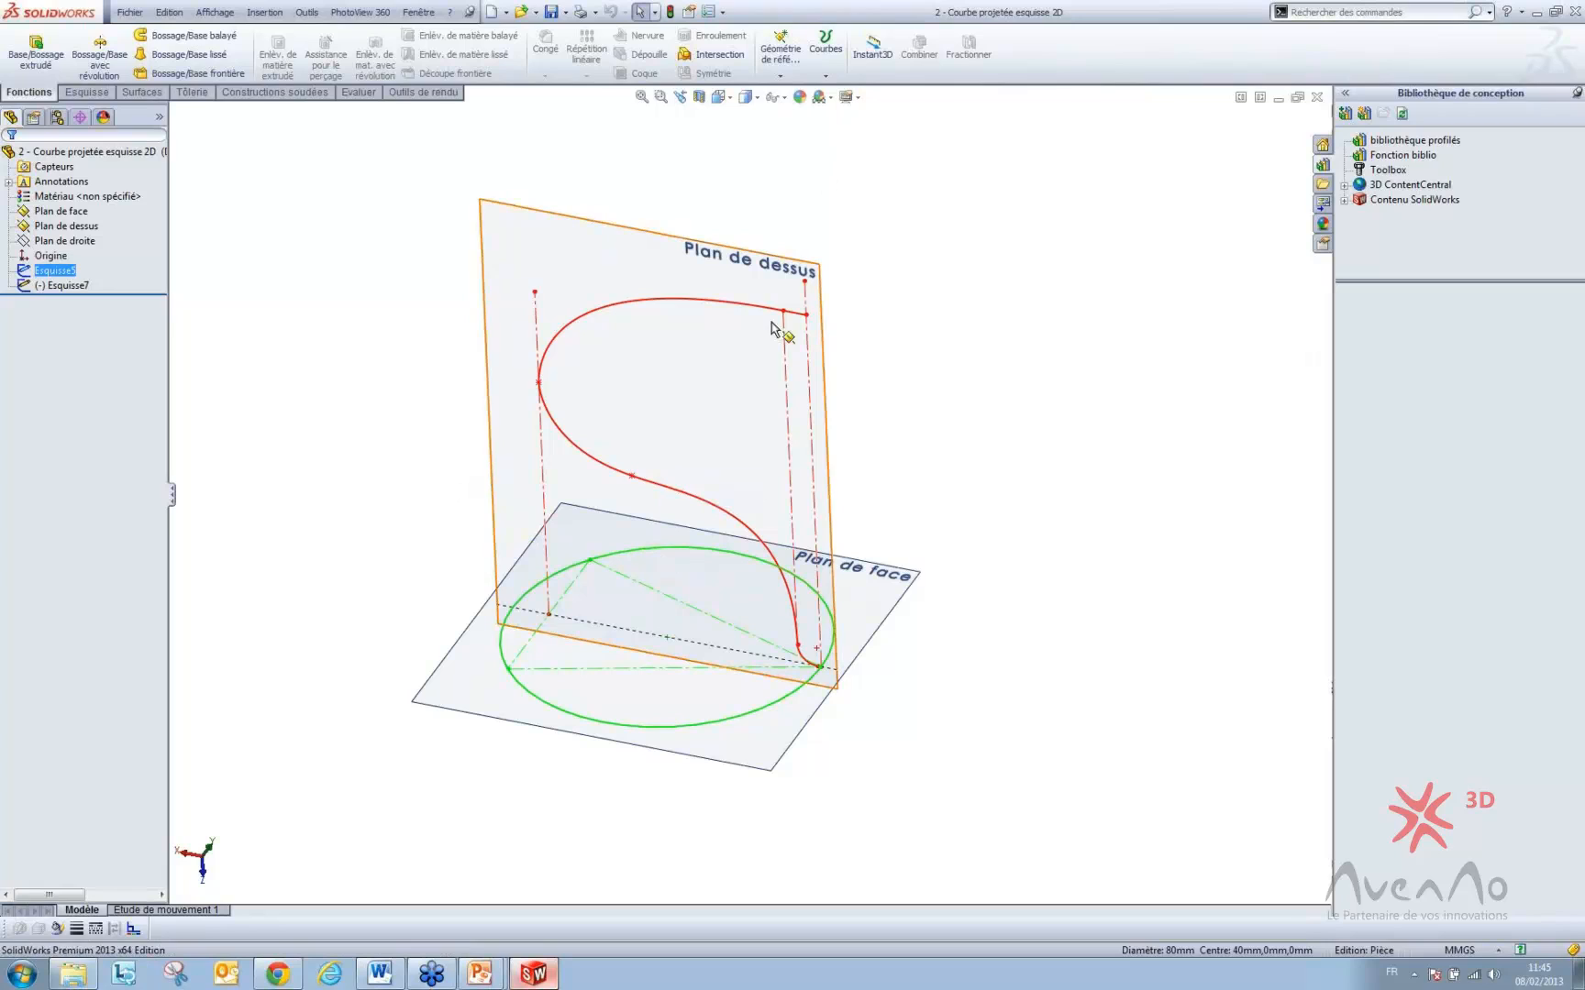
left_click(644, 559)
left_click(142, 92)
left_click(27, 51)
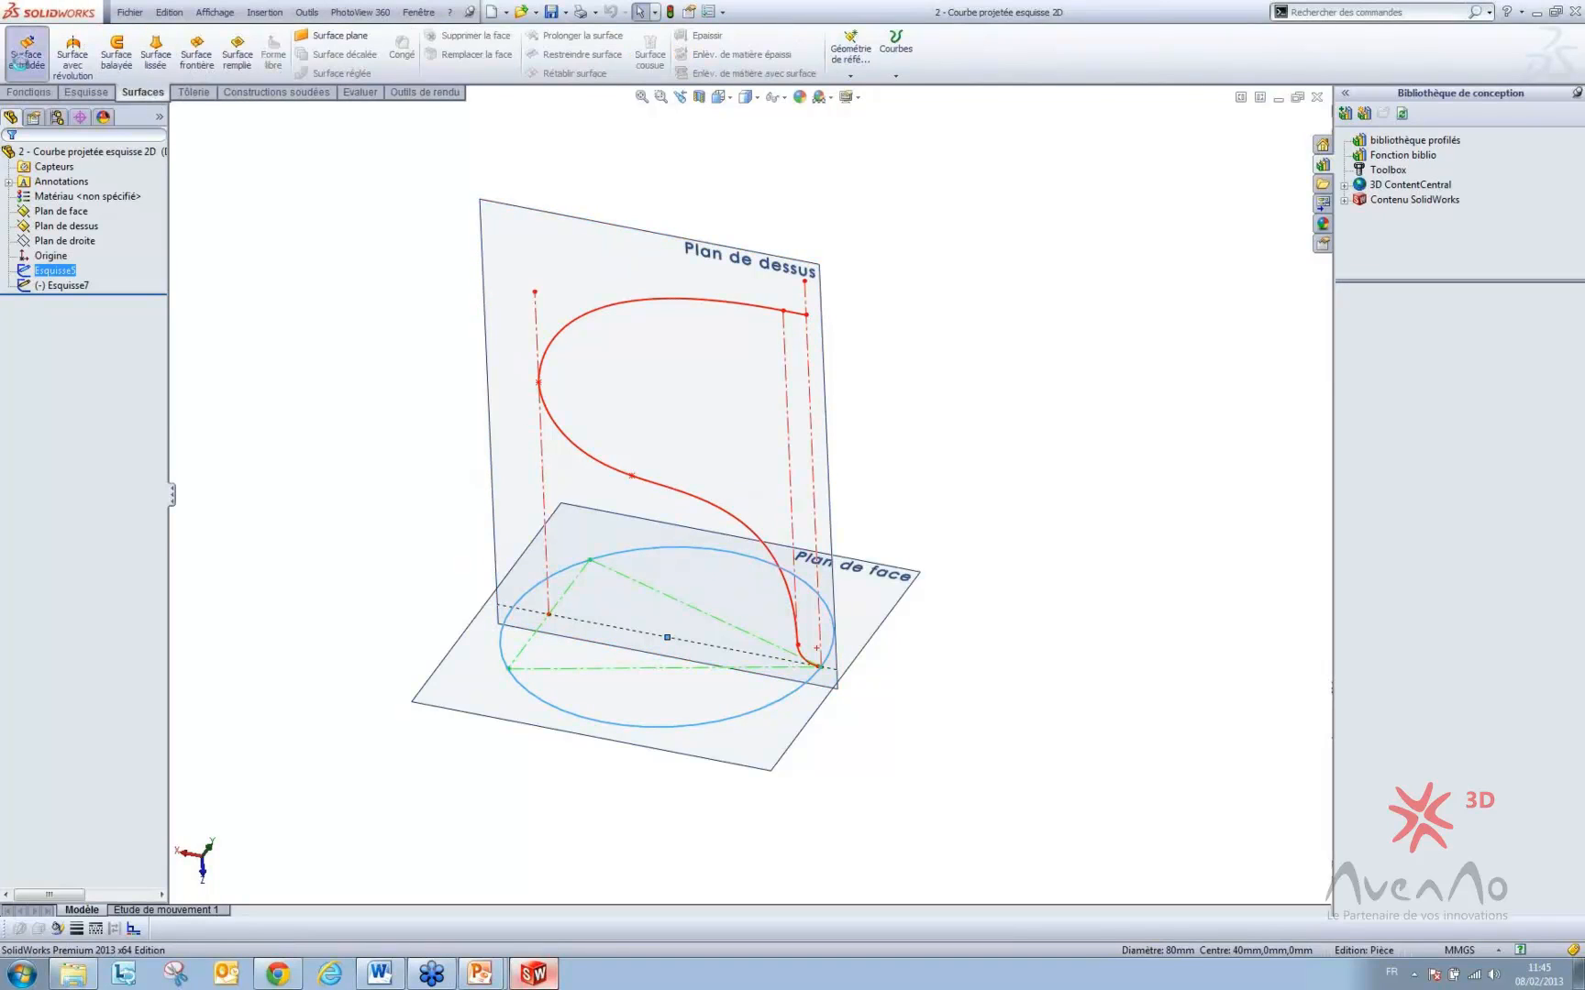
left_click_drag(668, 697, 647, 196)
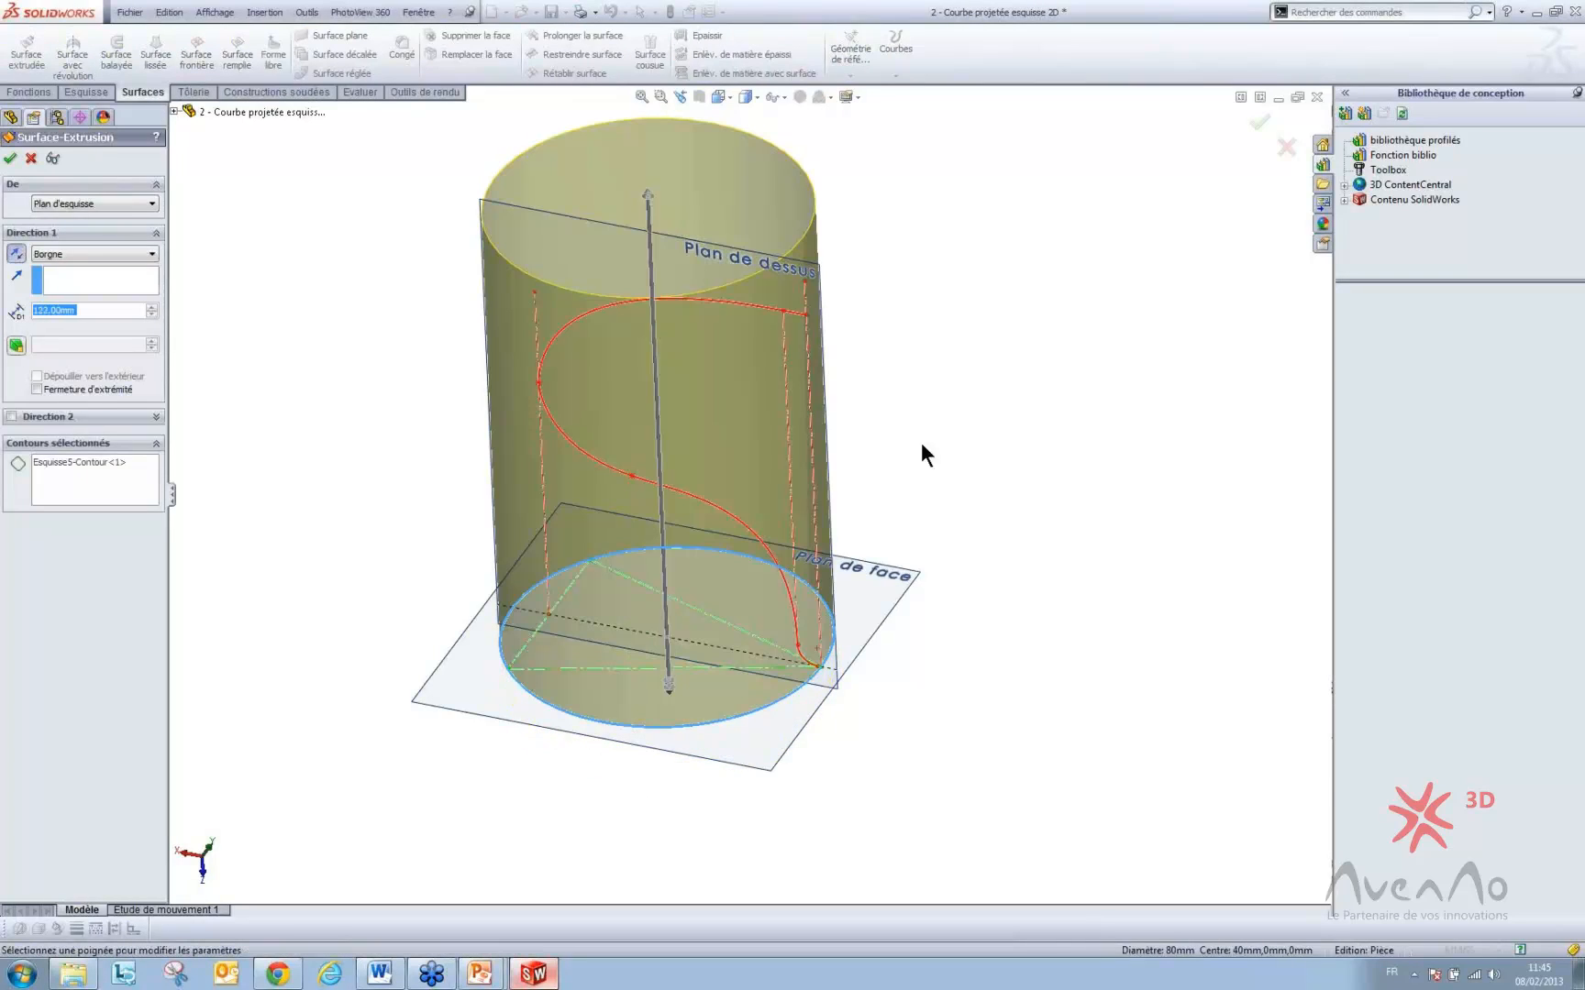
left_click(10, 158)
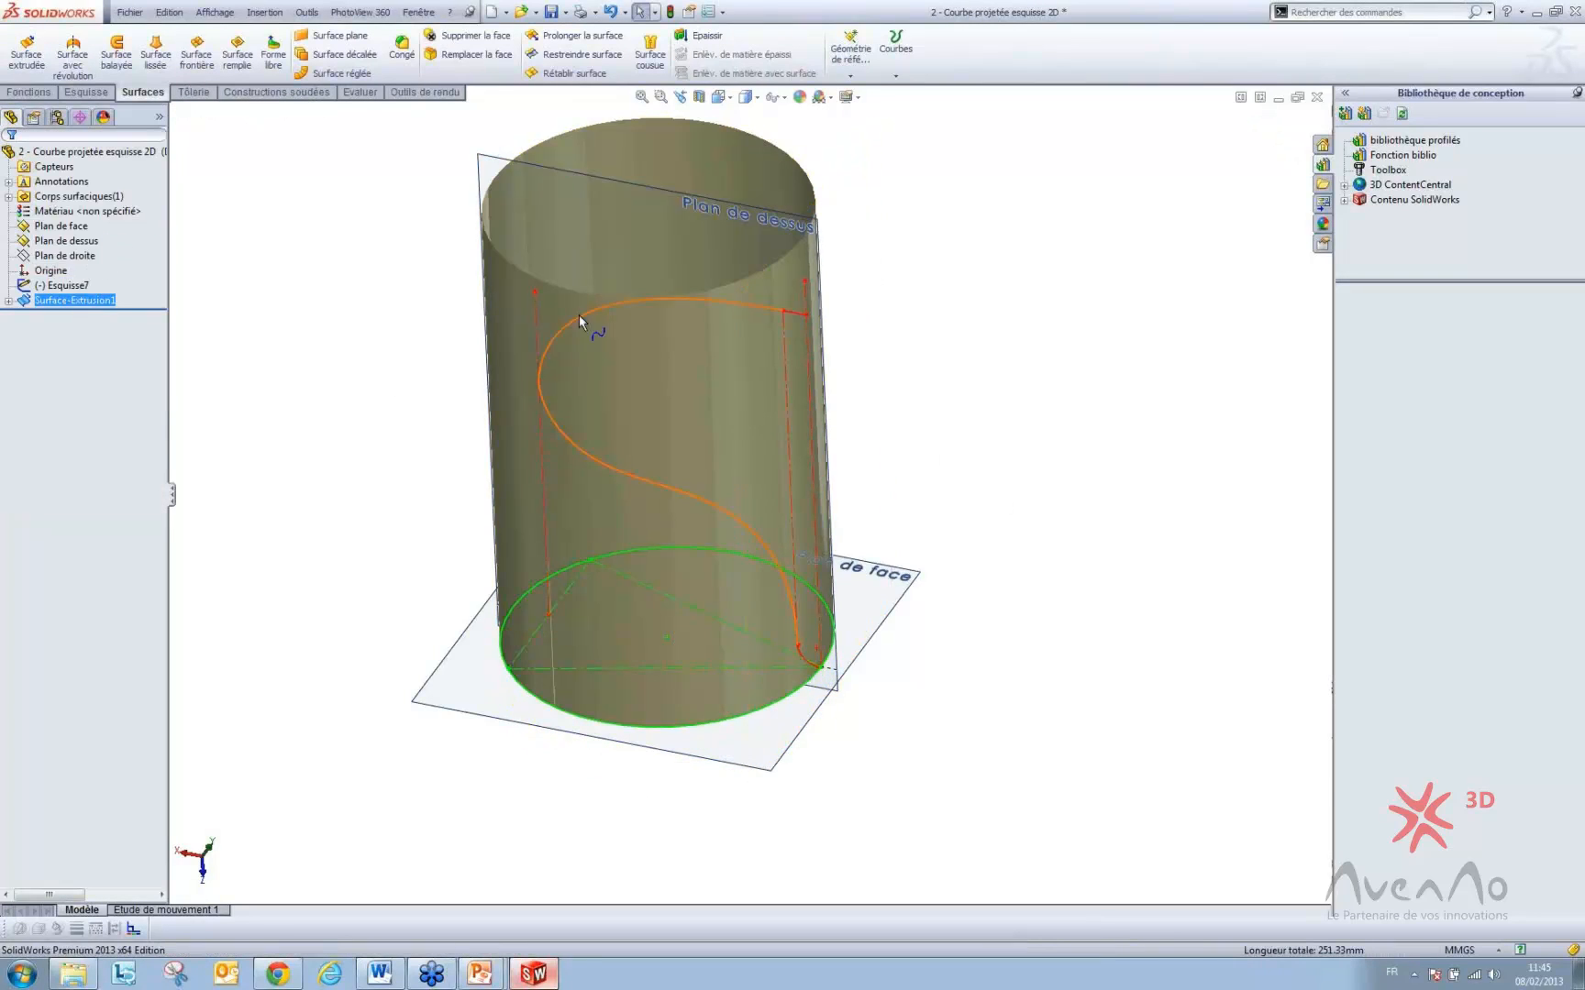
- Extrude the S-shaped sketch on Plan de dessus as a surface in both directions, with 122 mm for Direction 1
left_click(647, 300)
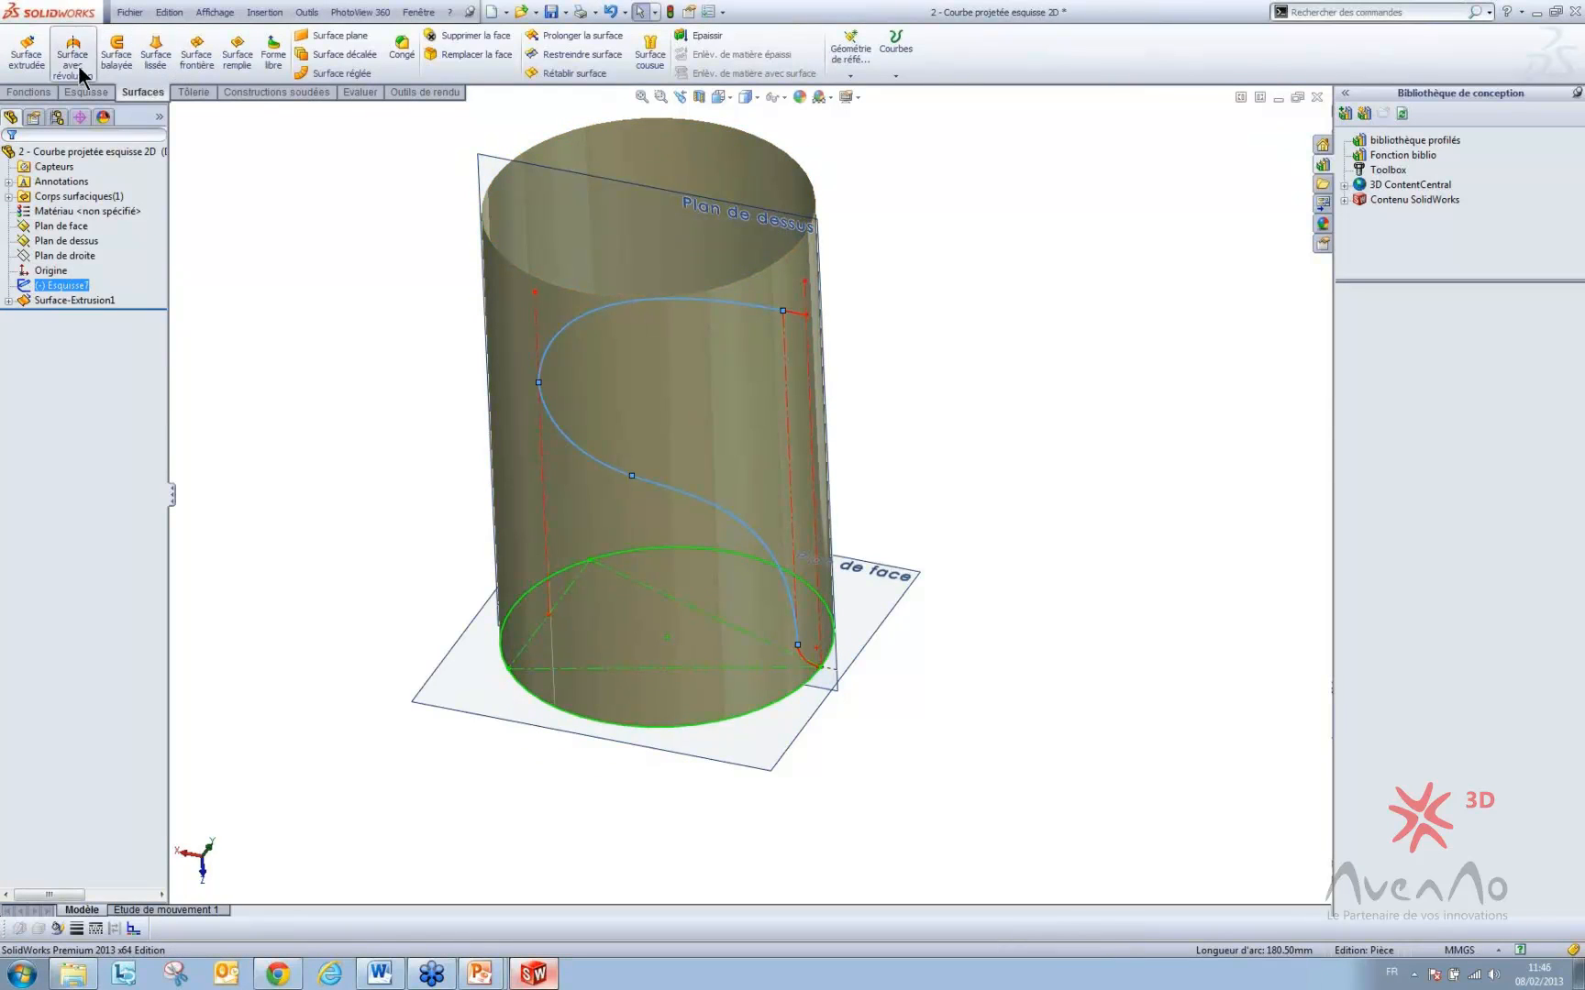
left_click(27, 57)
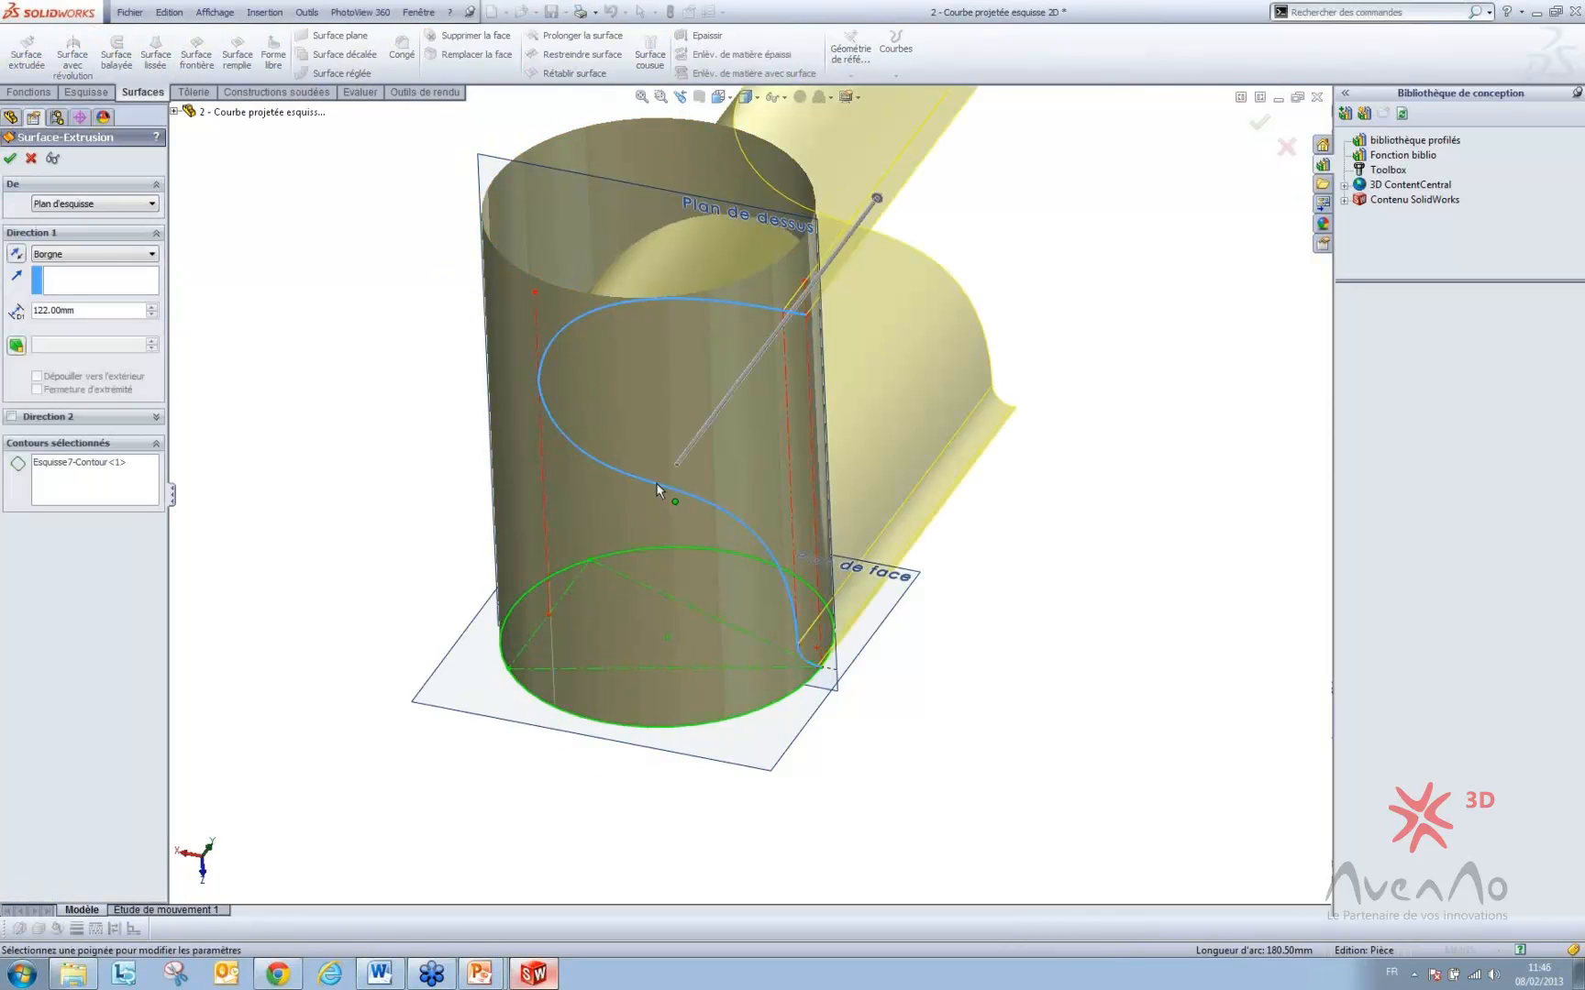
left_click(11, 416)
left_click(9, 158)
- Make both extruded surfaces transparent so the sketches can be seen through them
mouse_move(714, 382)
middle_mouse_down()
mouse_move(627, 372)
mouse_move(753, 425)
mouse_move(731, 408)
middle_mouse_up()
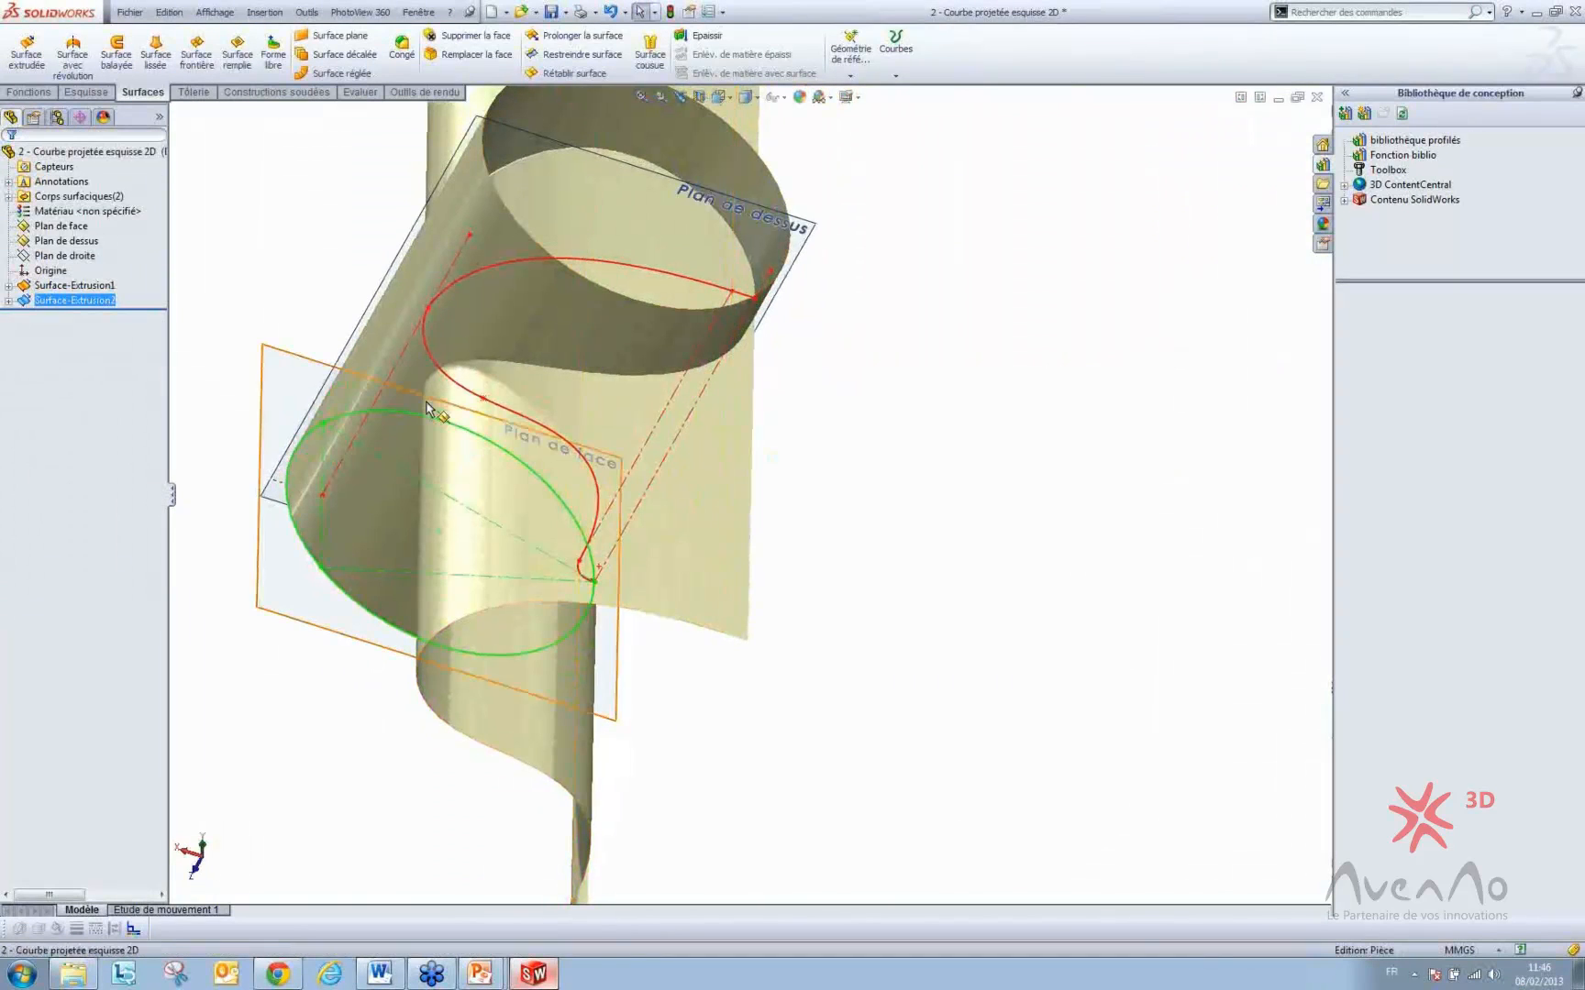
middle_click_drag(553, 510, 753, 682)
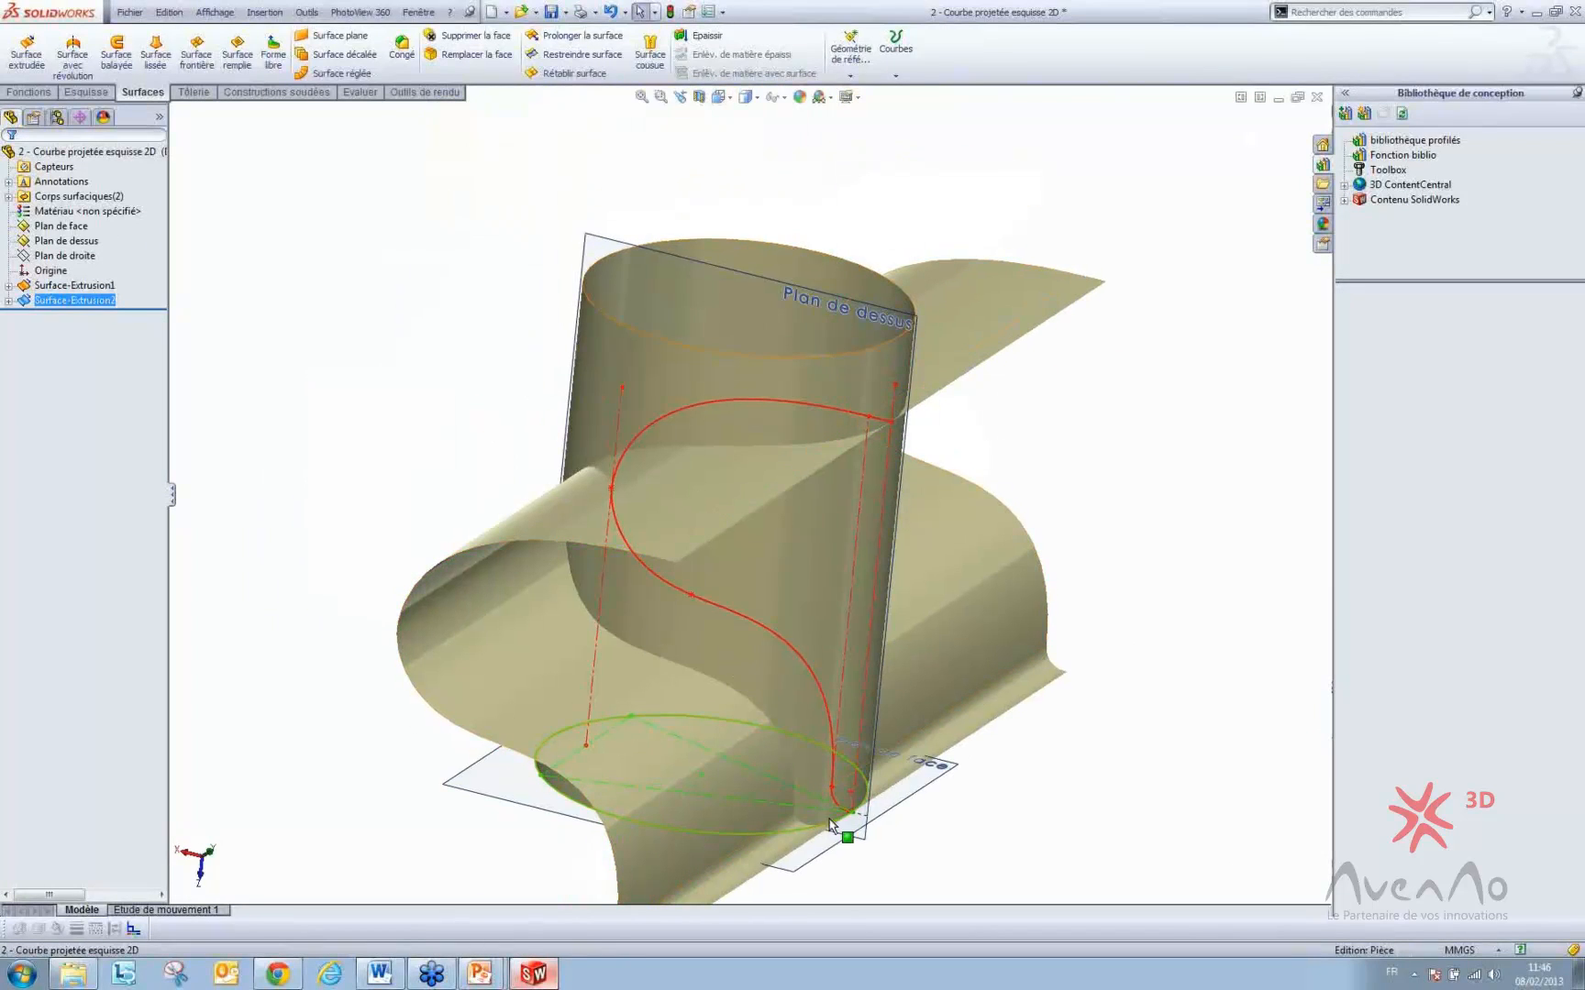
scroll(807, 427, "up", 3)
left_click(46, 287, "ctrl")
left_click(159, 117)
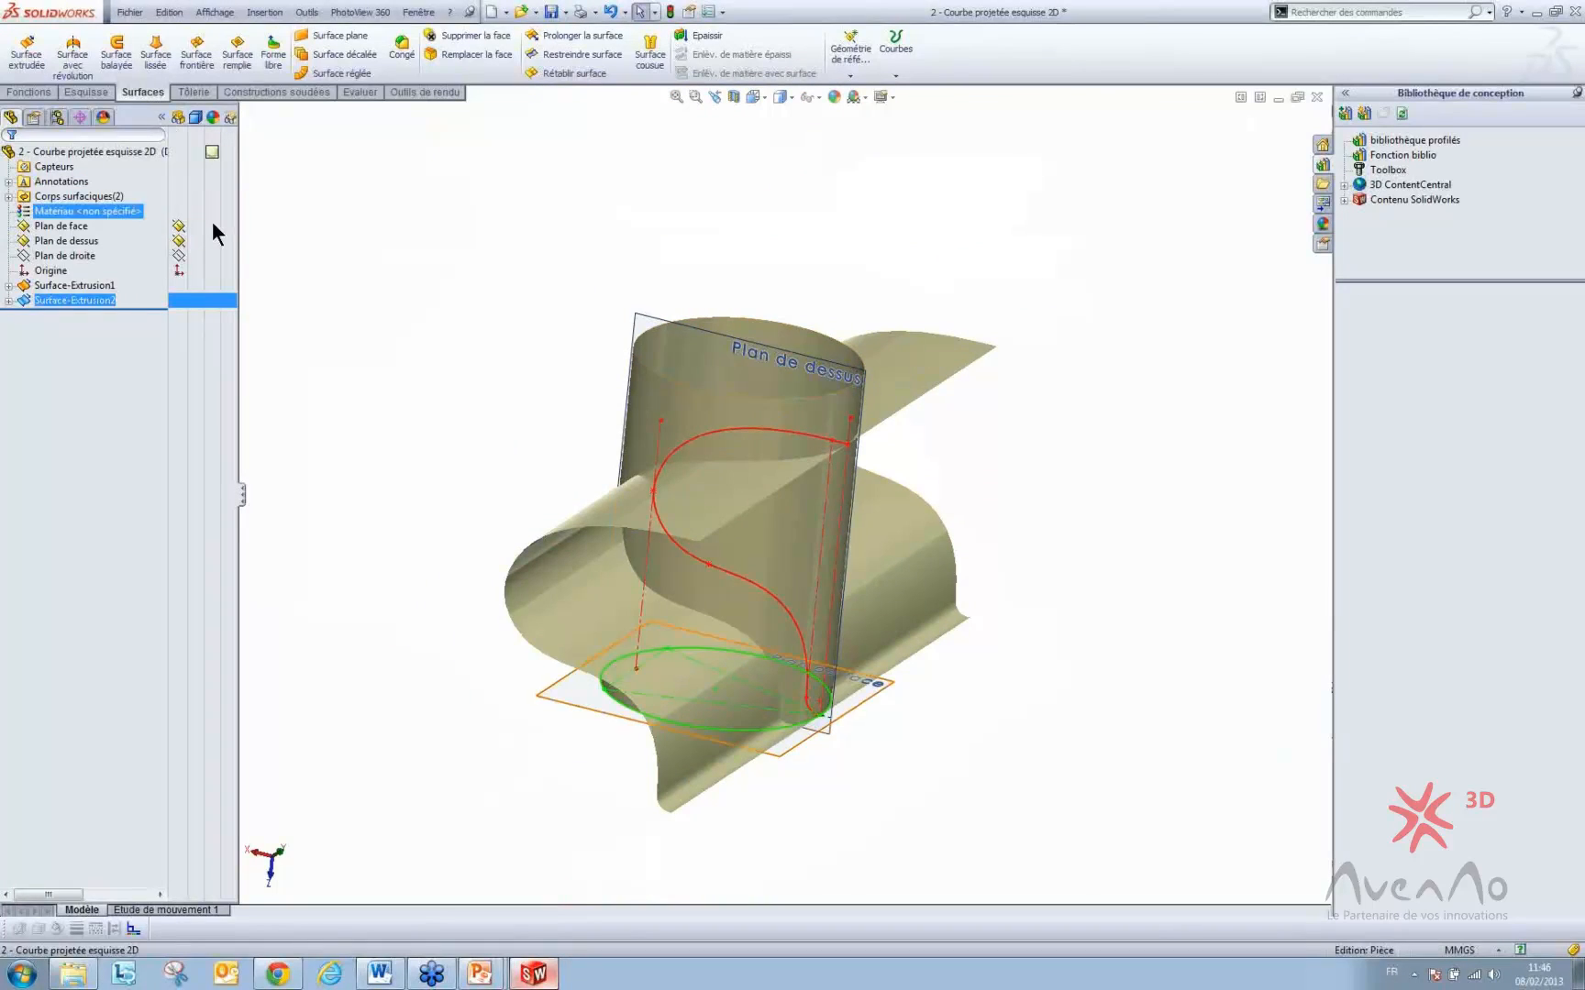
left_click(229, 286)
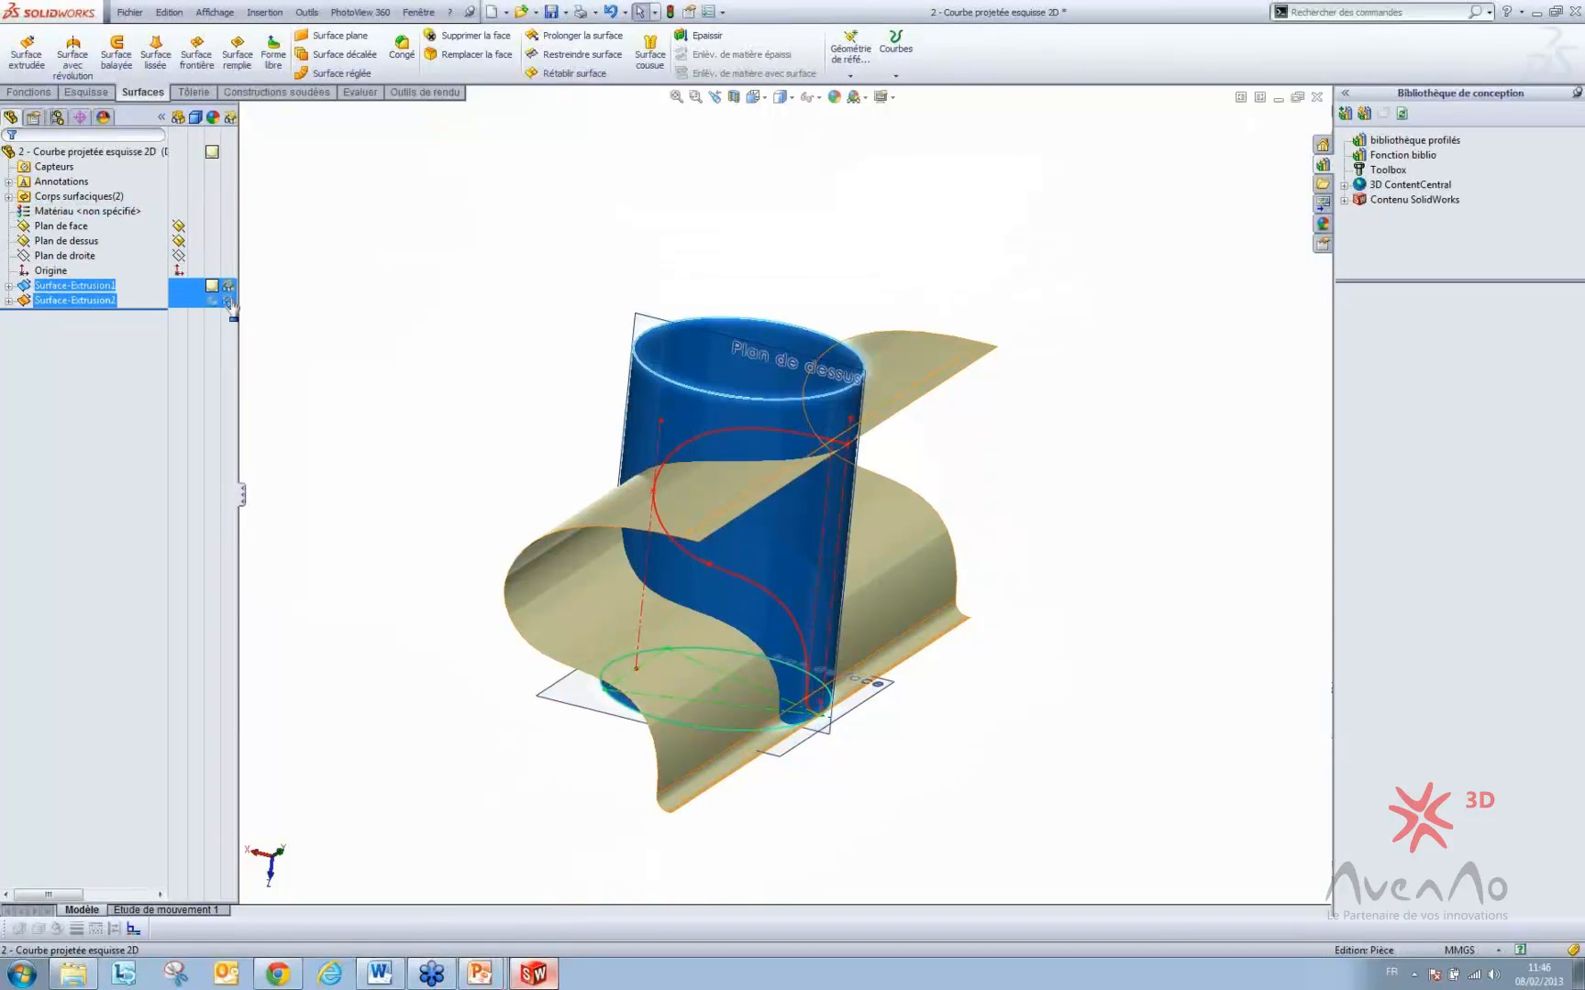
left_click(229, 300)
left_click(340, 307)
mouse_move(513, 394)
middle_mouse_down()
mouse_move(548, 406)
mouse_move(531, 418)
middle_mouse_up()
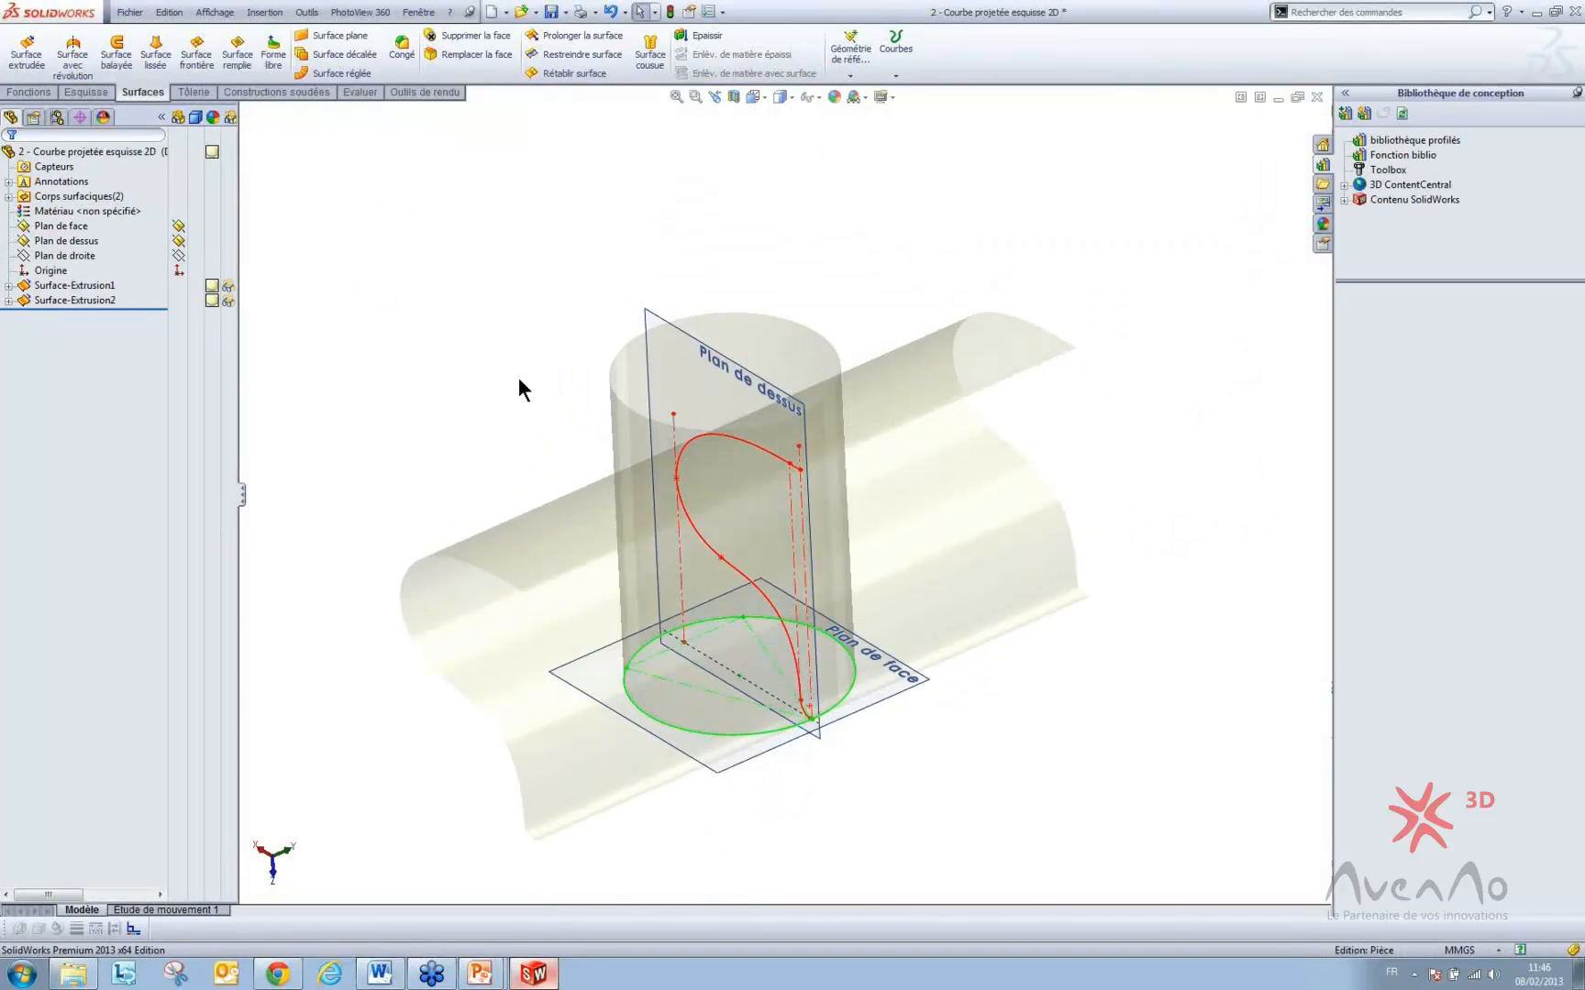
- Start a projected curve of the sketch-on-sketch type from the S-shaped sketch on Plan de dessus and the circle on Plan de face
left_click(27, 92)
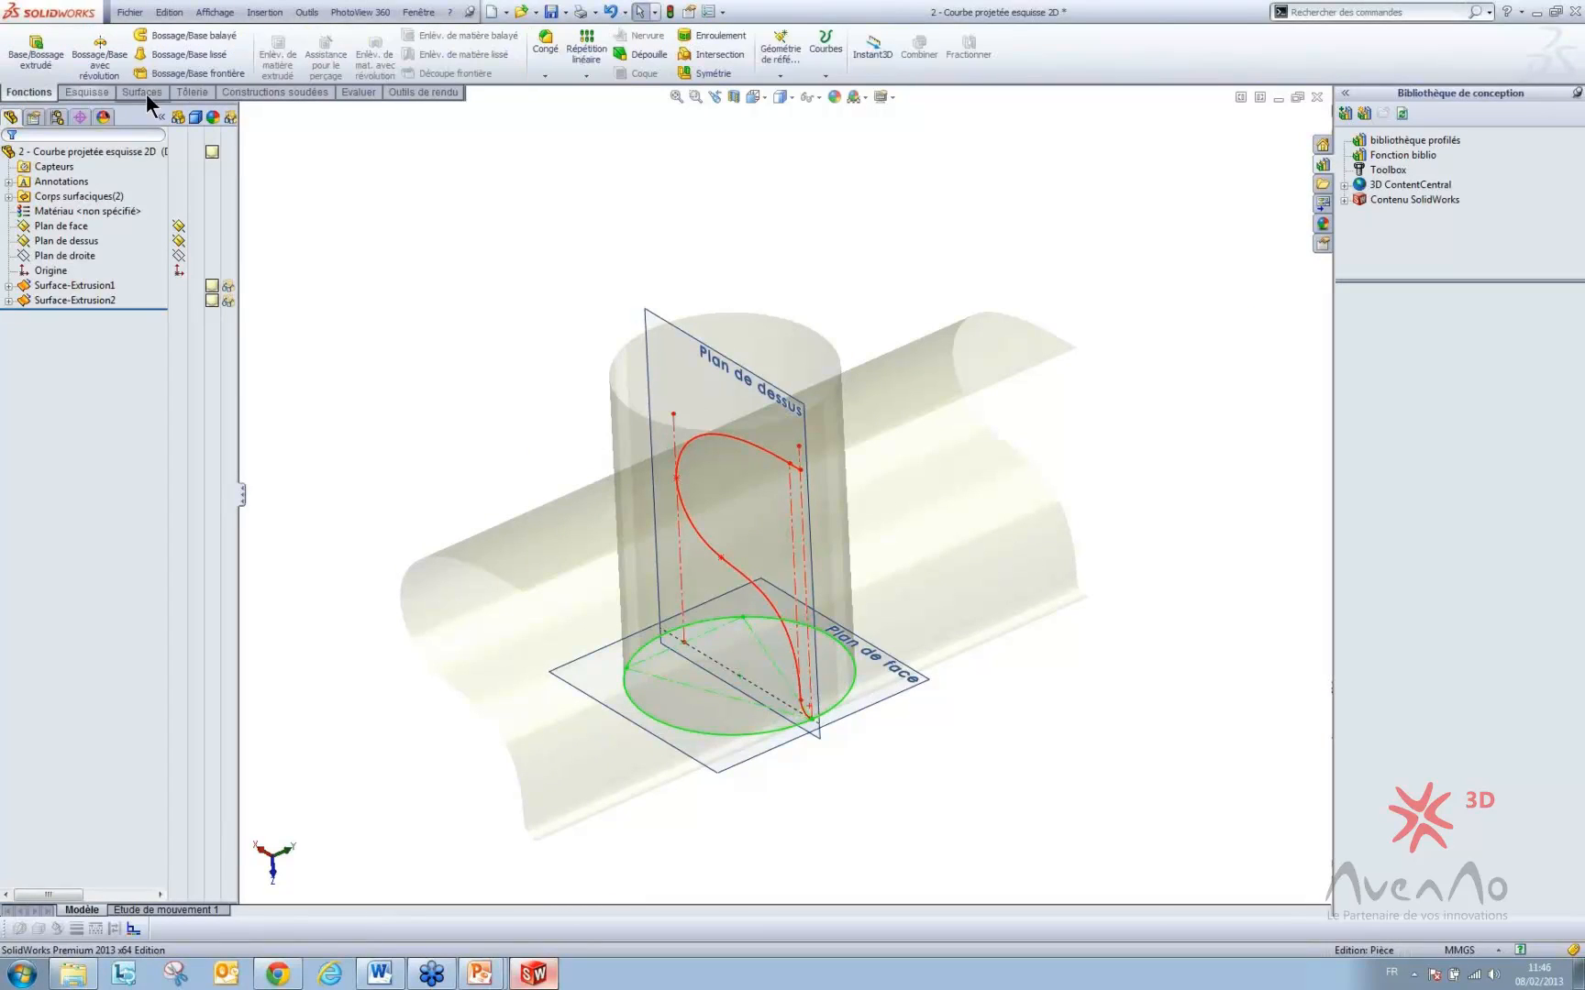
left_click(826, 65)
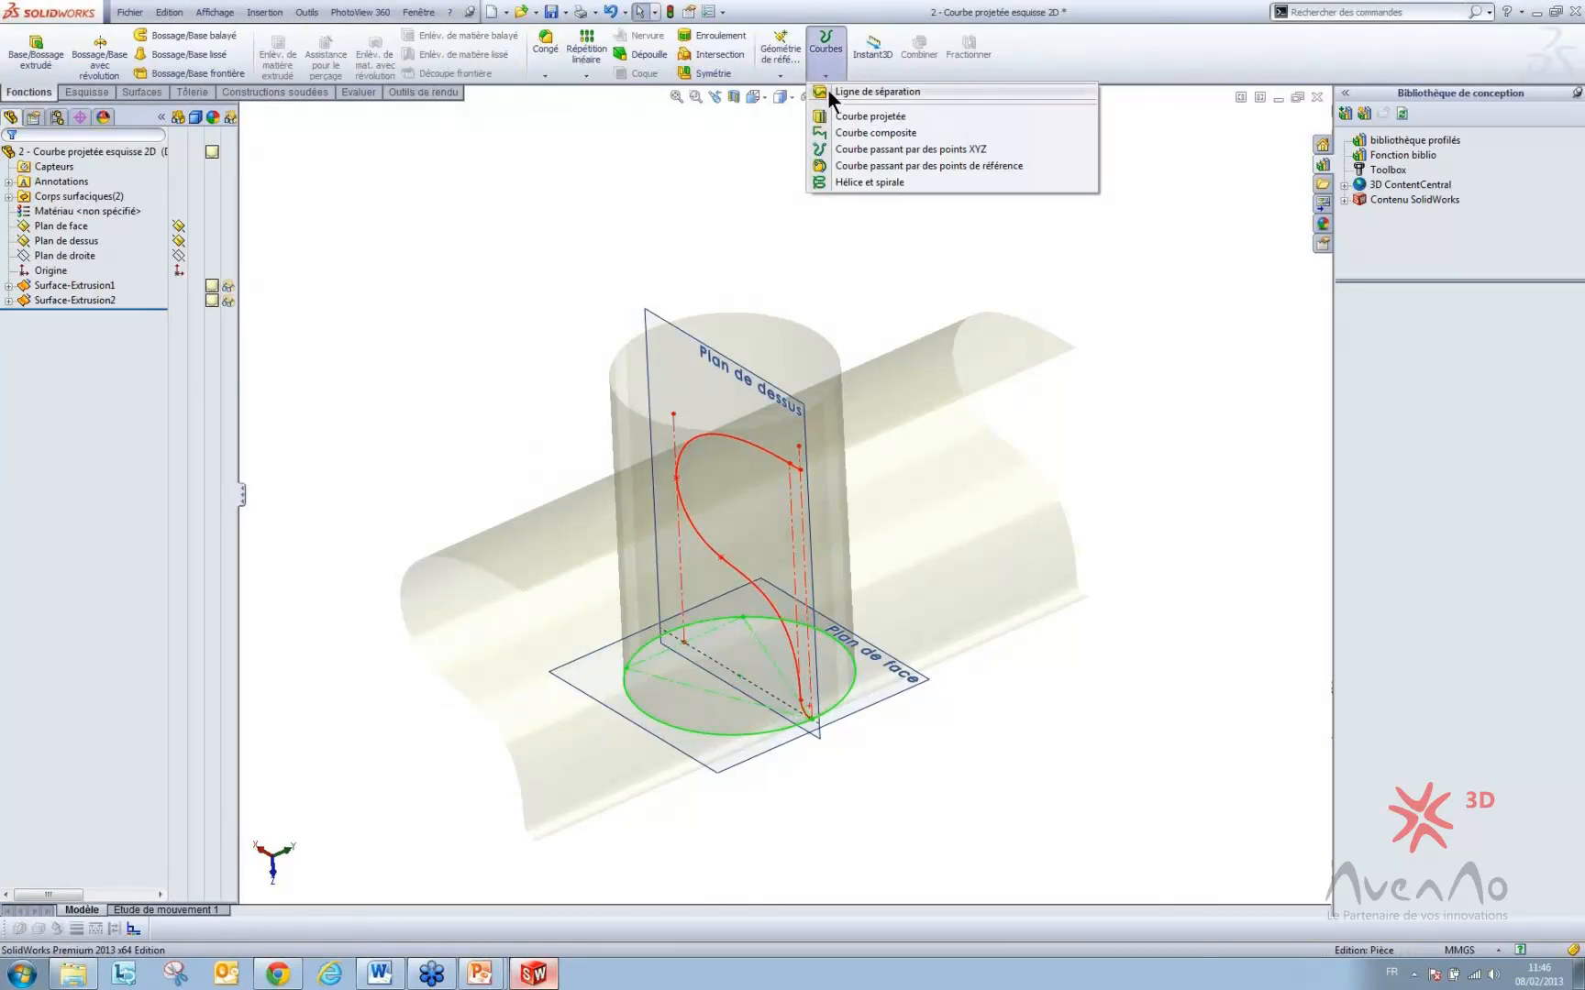
left_click(844, 118)
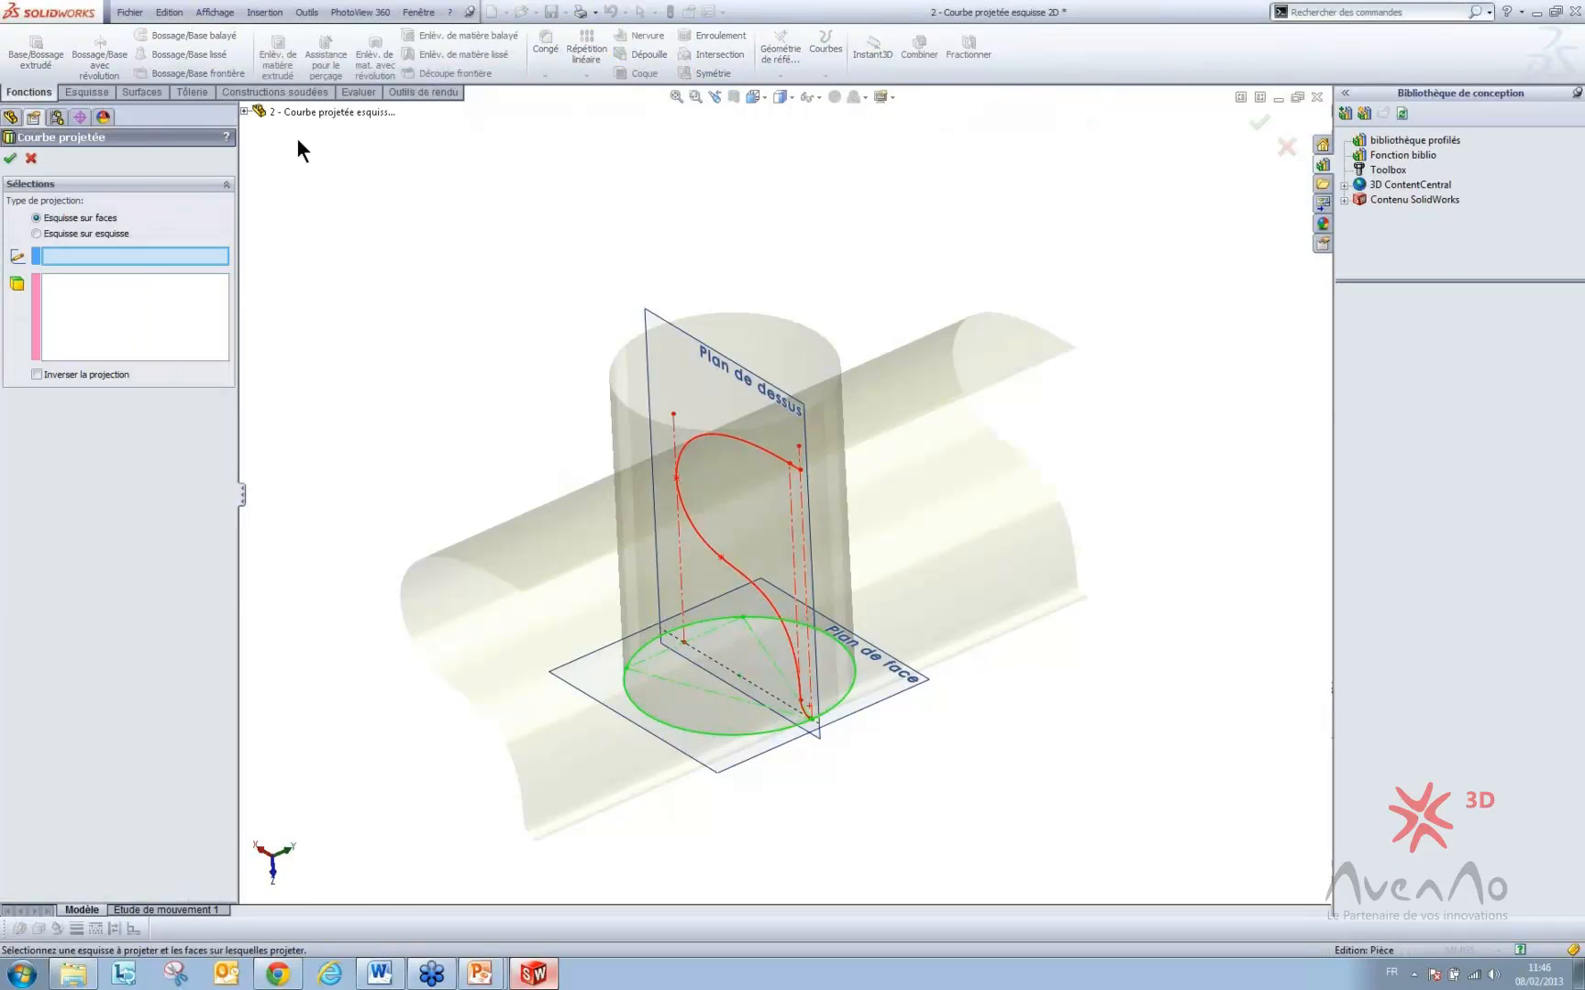
left_click(54, 233)
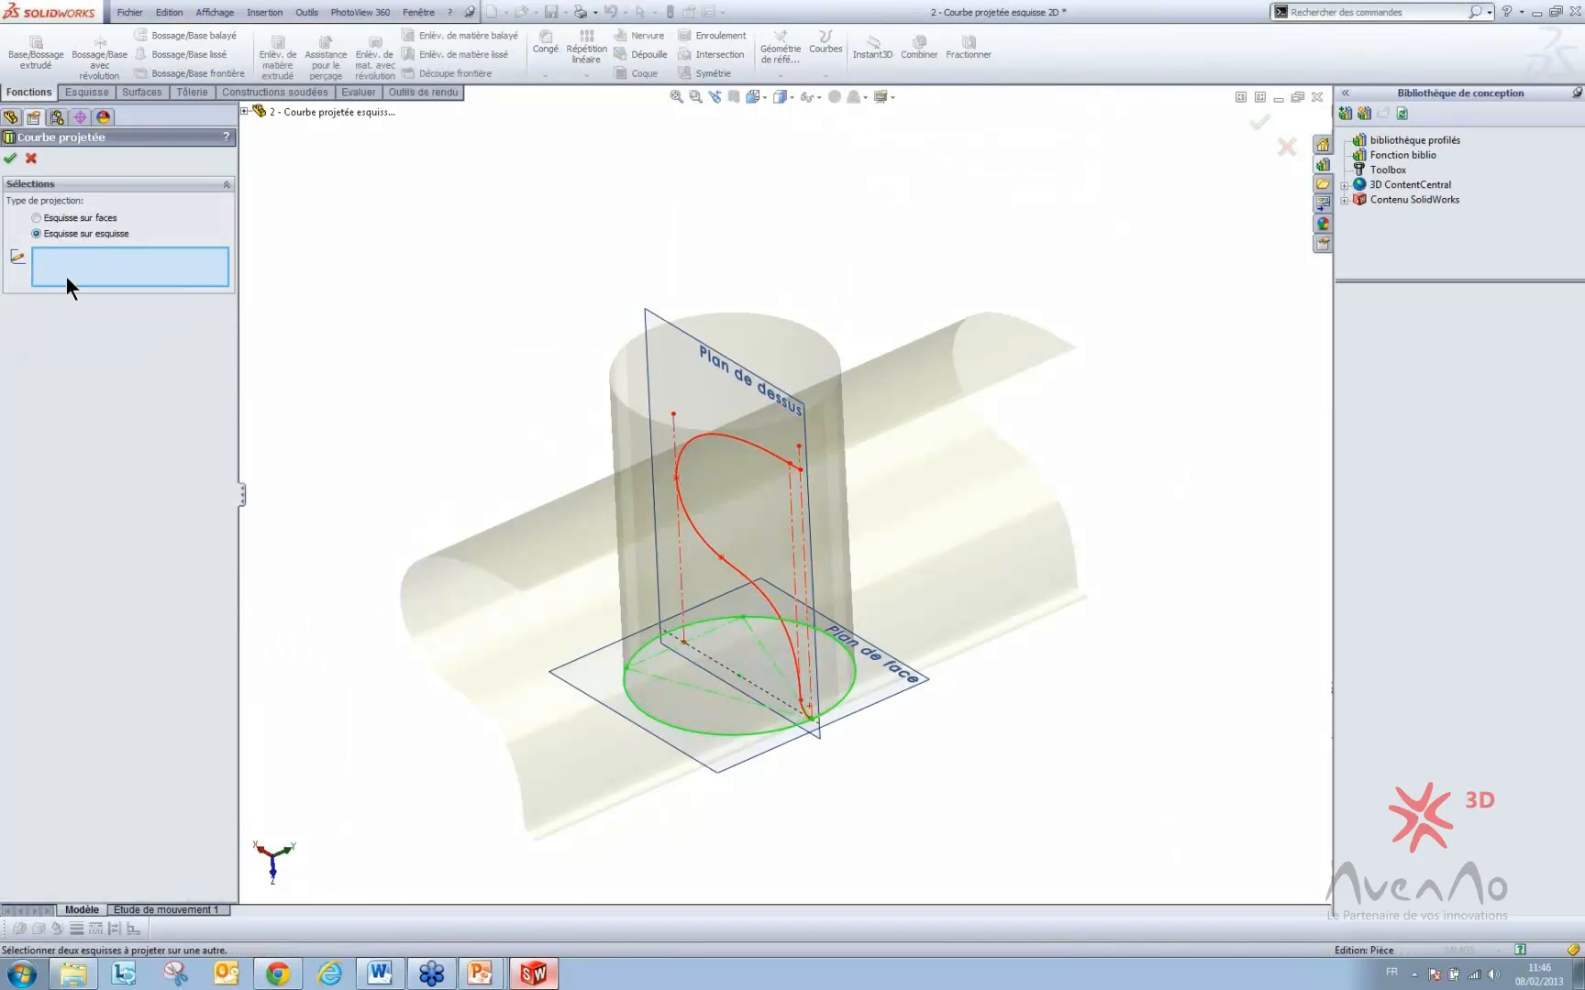
left_click(769, 453)
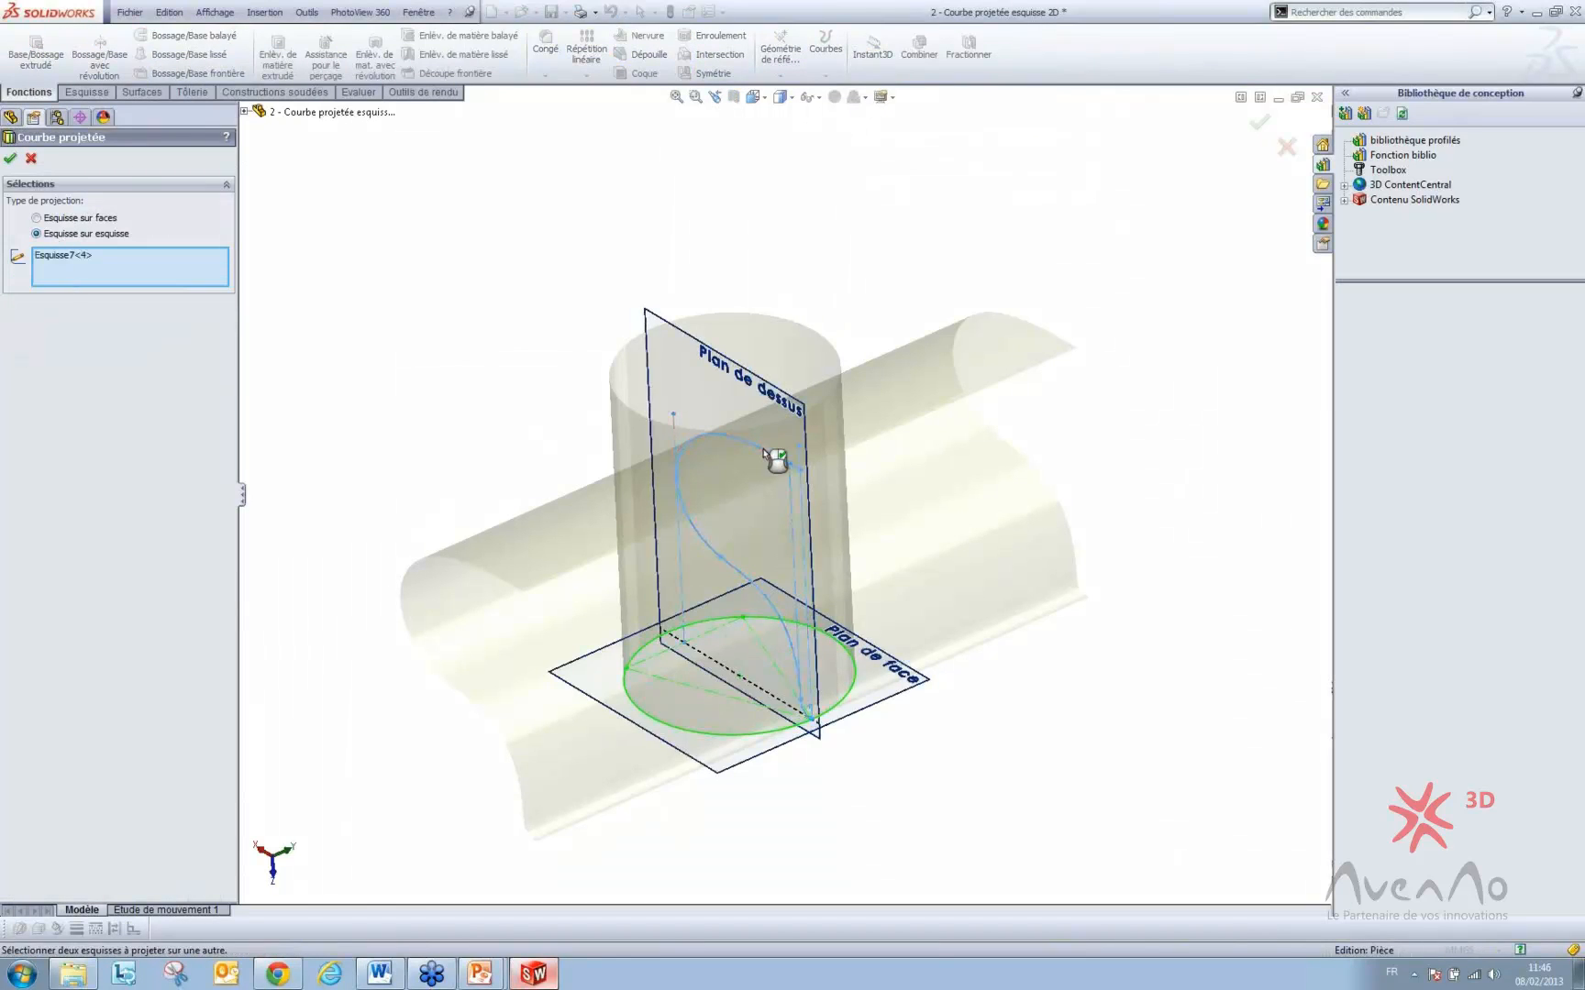
left_click(700, 735)
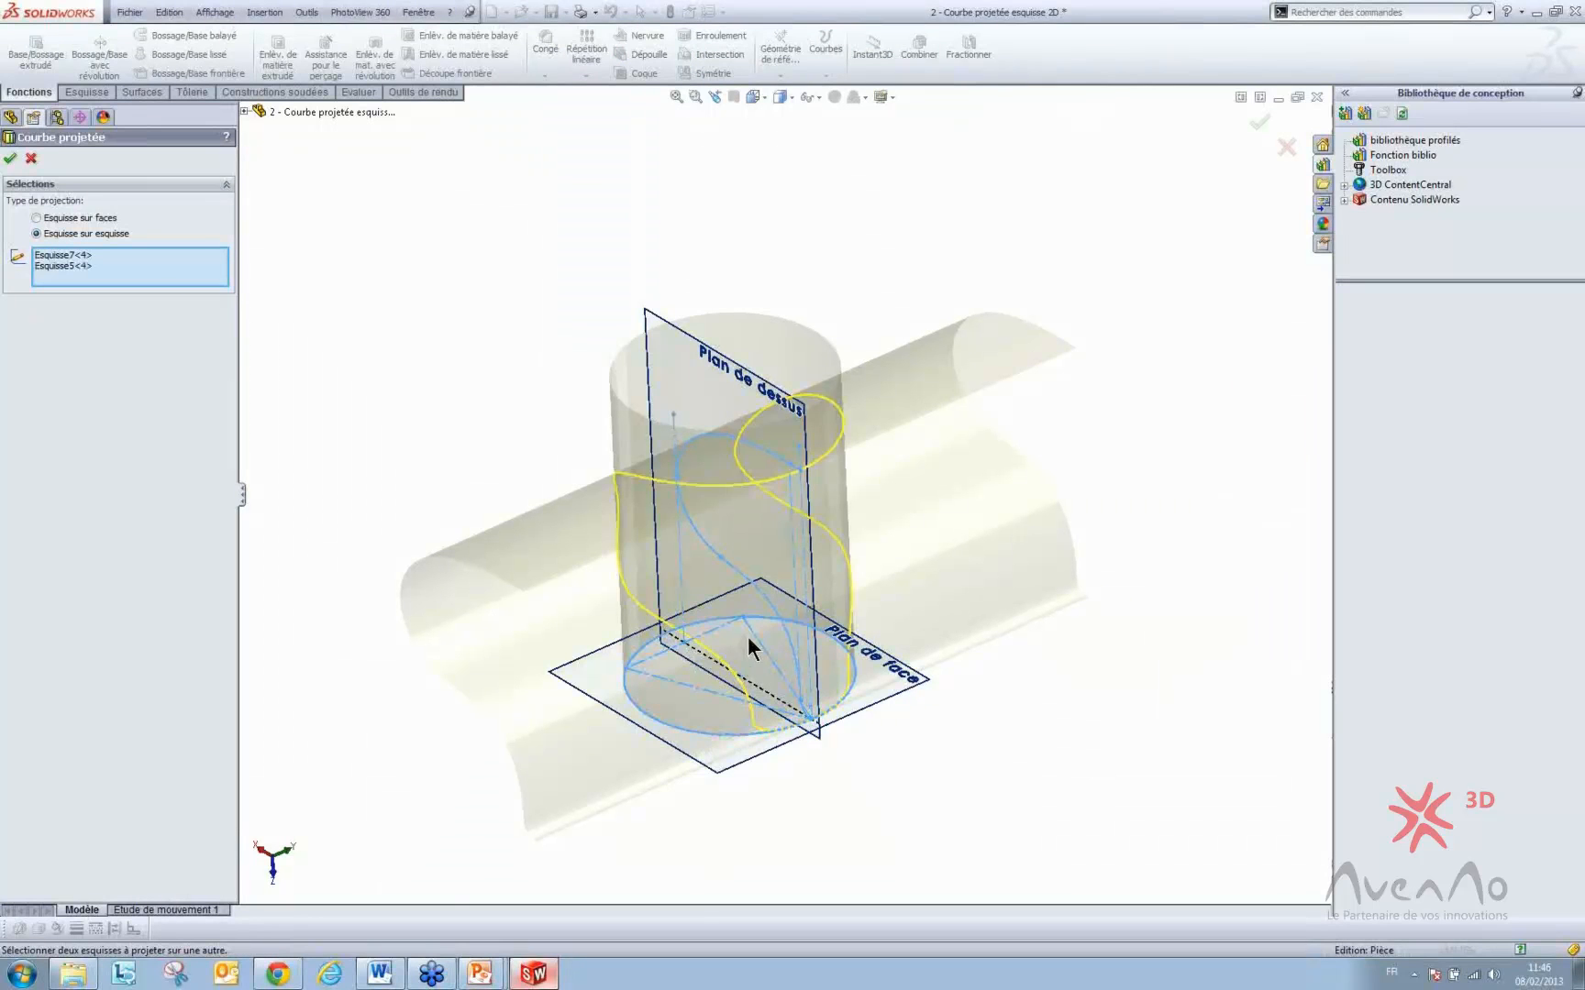
- Compare the curve preview with each sketch by viewing it normal to both planes, and create the projected curve
mouse_move(747, 639)
middle_mouse_down()
mouse_move(776, 723)
mouse_move(750, 831)
mouse_move(762, 851)
middle_mouse_up()
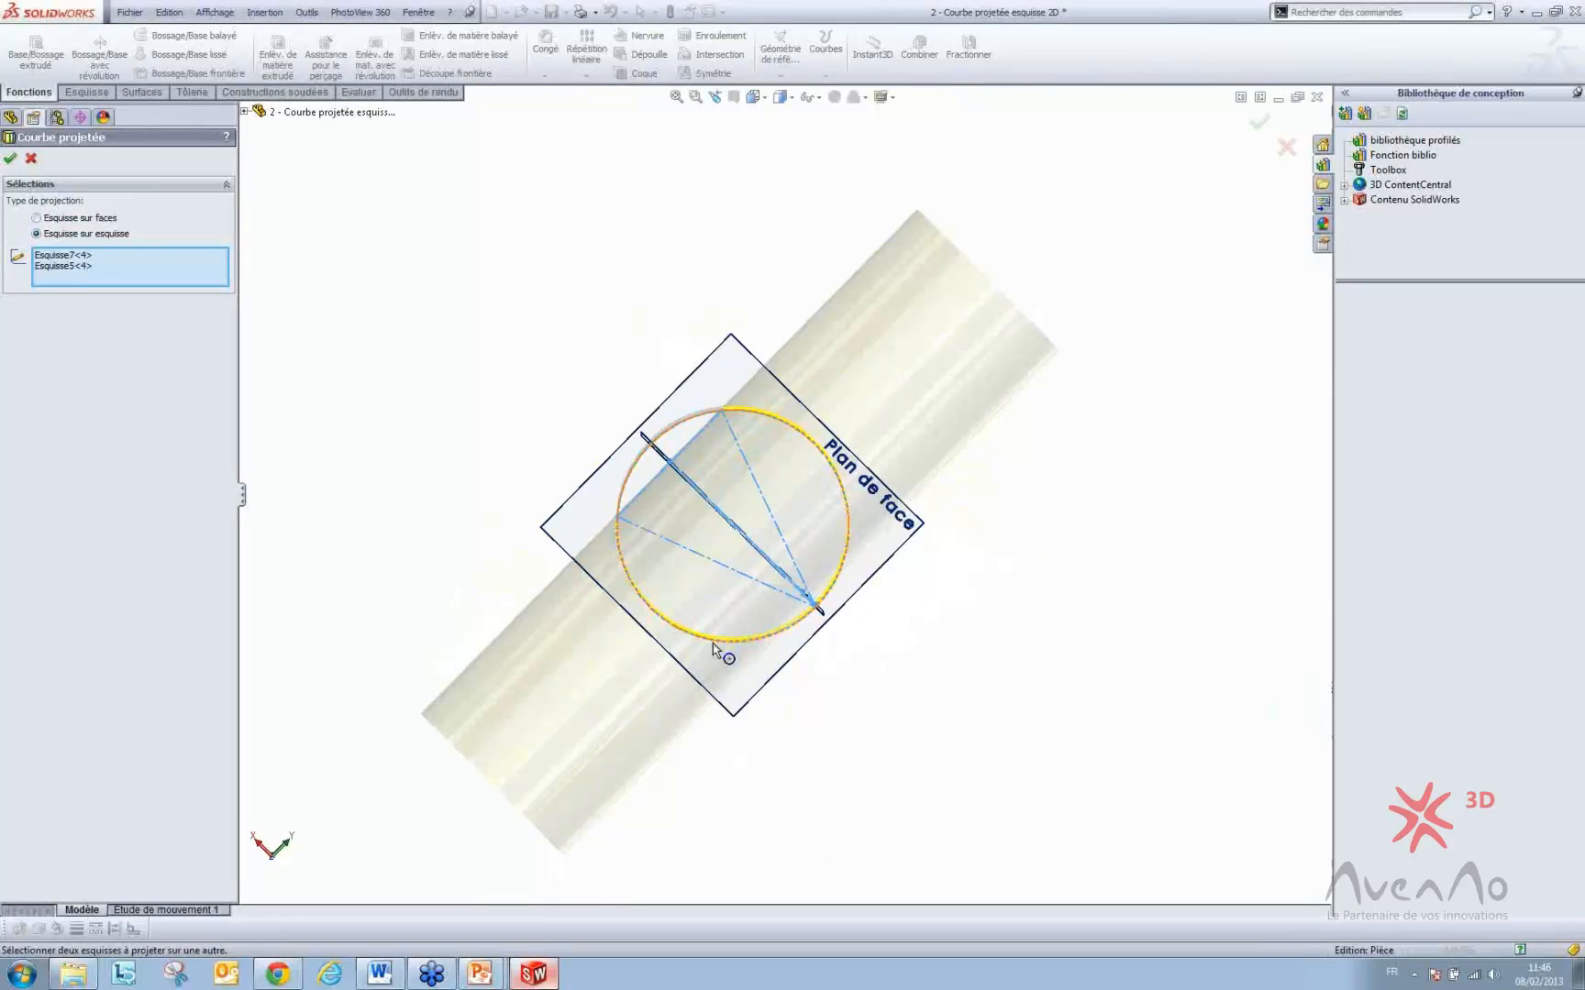
mouse_move(754, 540)
middle_mouse_down()
mouse_move(775, 513)
mouse_move(771, 440)
mouse_move(835, 259)
mouse_move(874, 238)
middle_mouse_up()
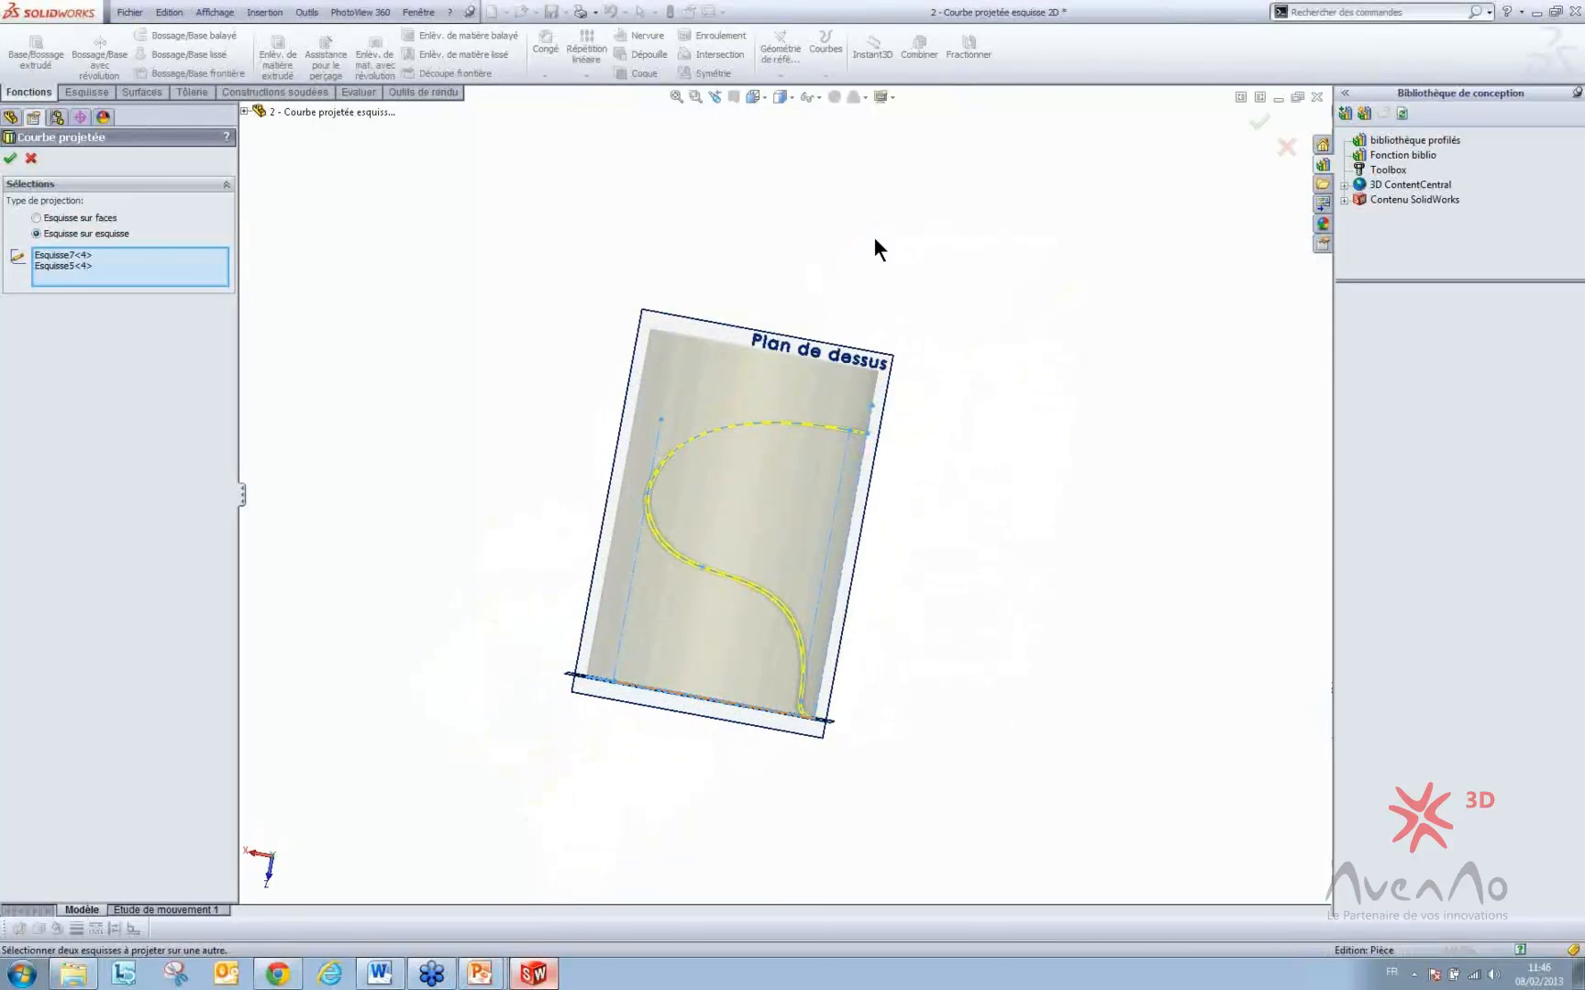
mouse_move(726, 612)
middle_mouse_down()
mouse_move(653, 773)
mouse_move(694, 574)
mouse_move(587, 498)
mouse_move(559, 588)
mouse_move(735, 506)
mouse_move(707, 548)
middle_mouse_up()
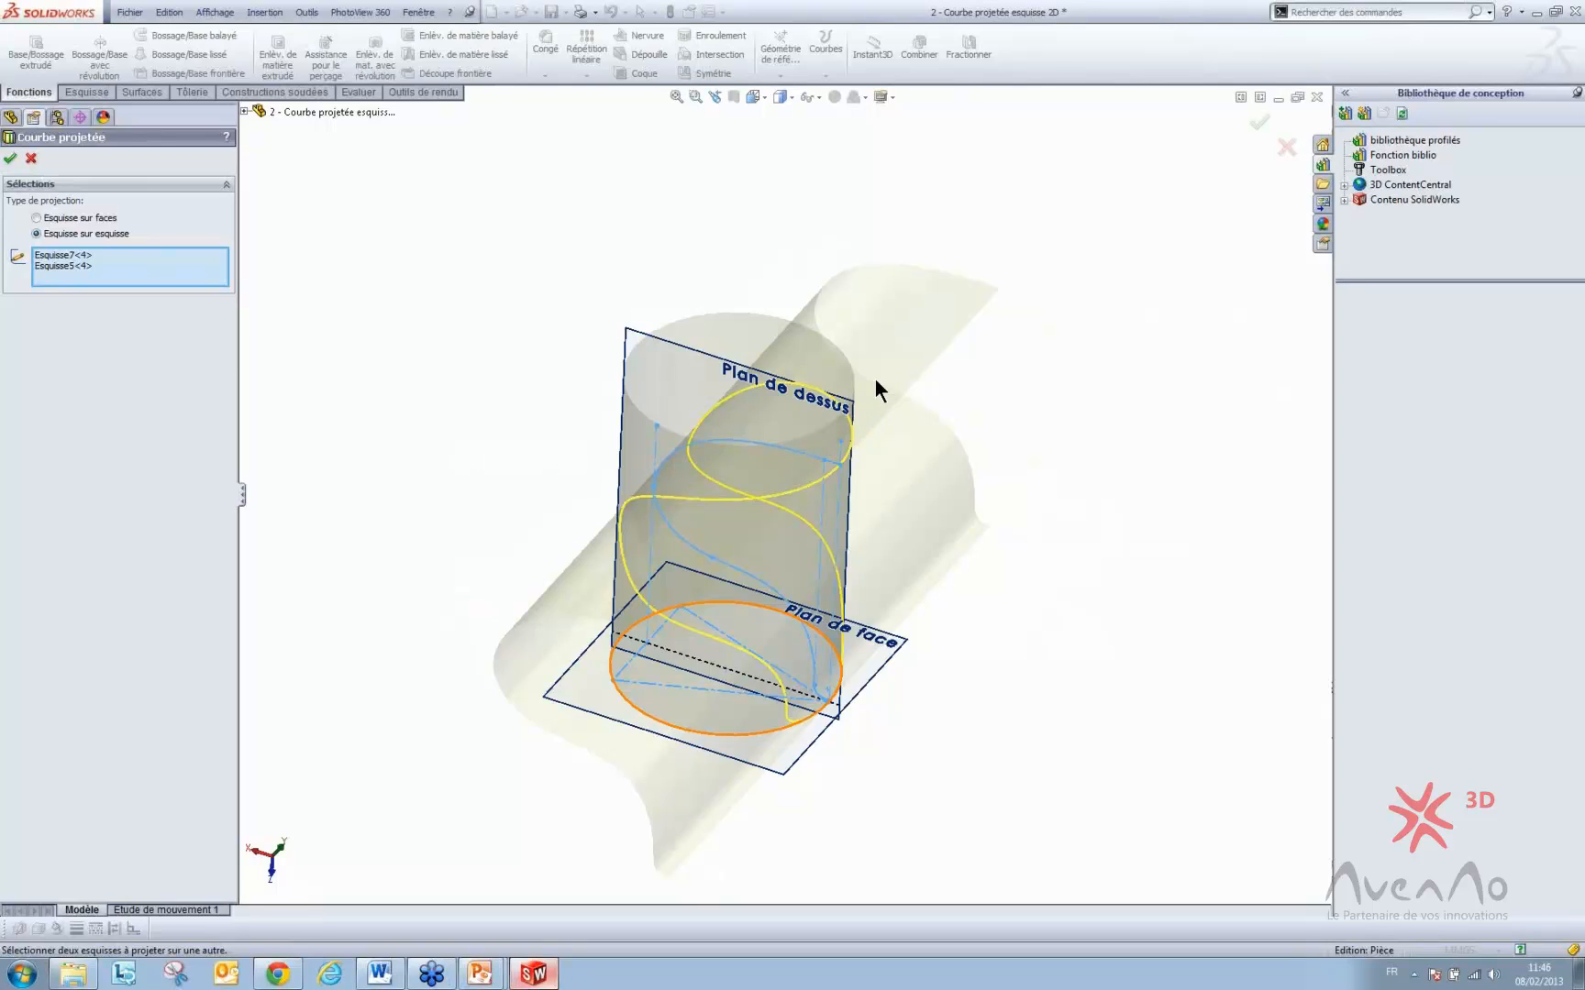
mouse_move(909, 399)
middle_mouse_down()
mouse_move(909, 357)
mouse_move(906, 375)
middle_mouse_up()
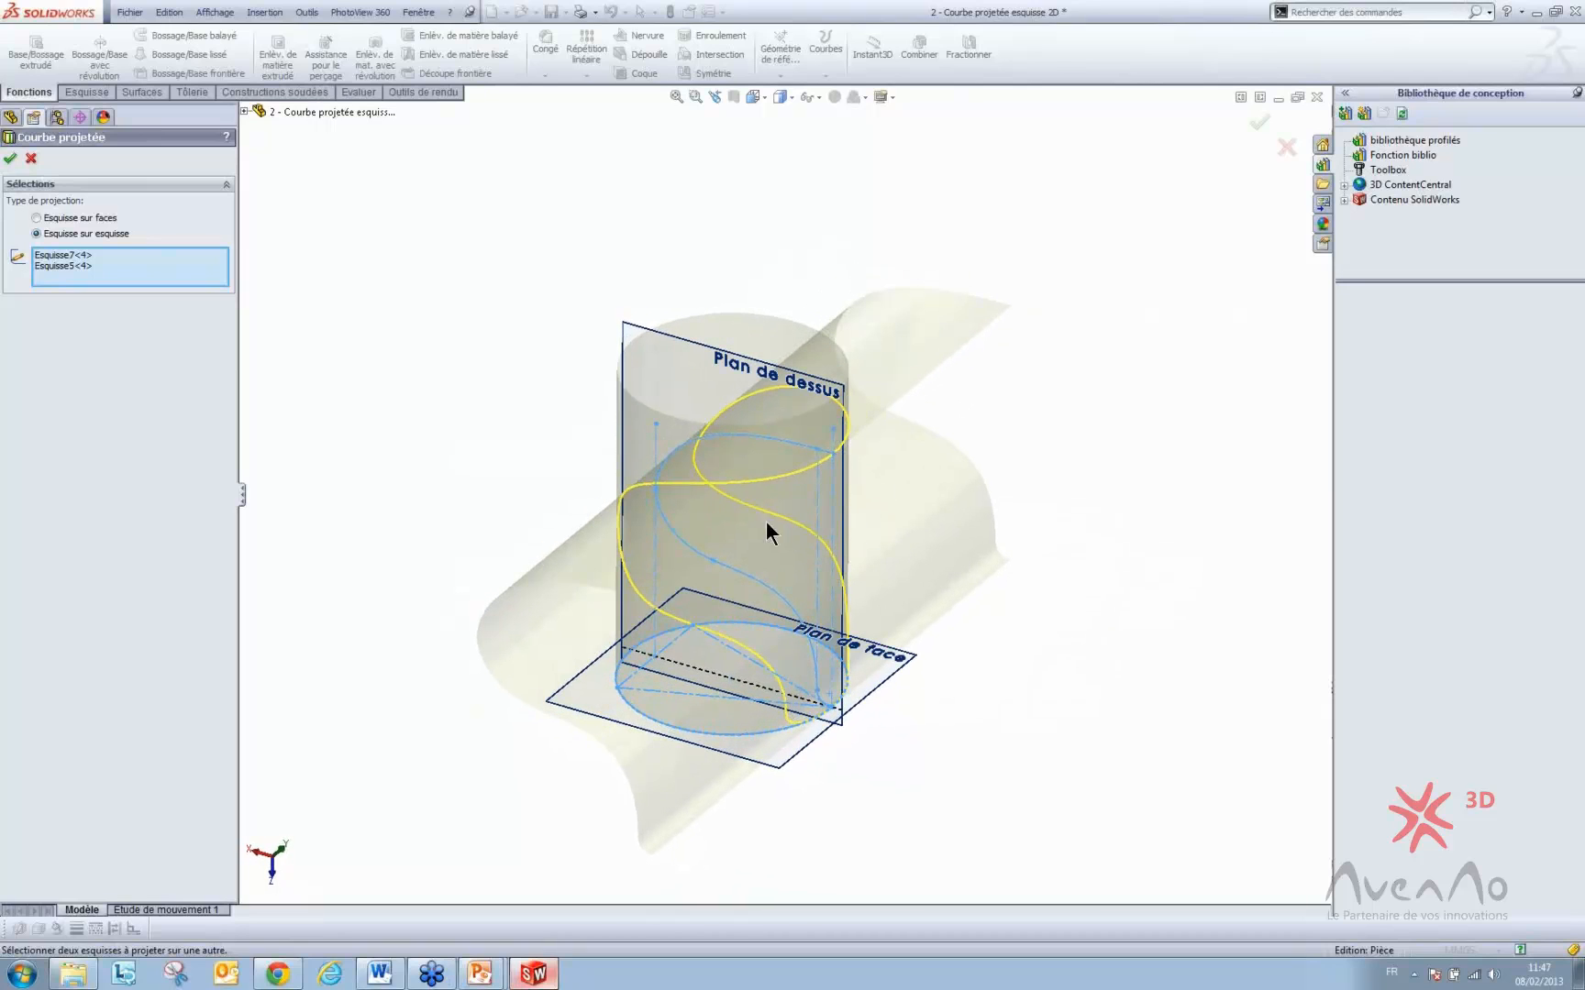
left_click(10, 159)
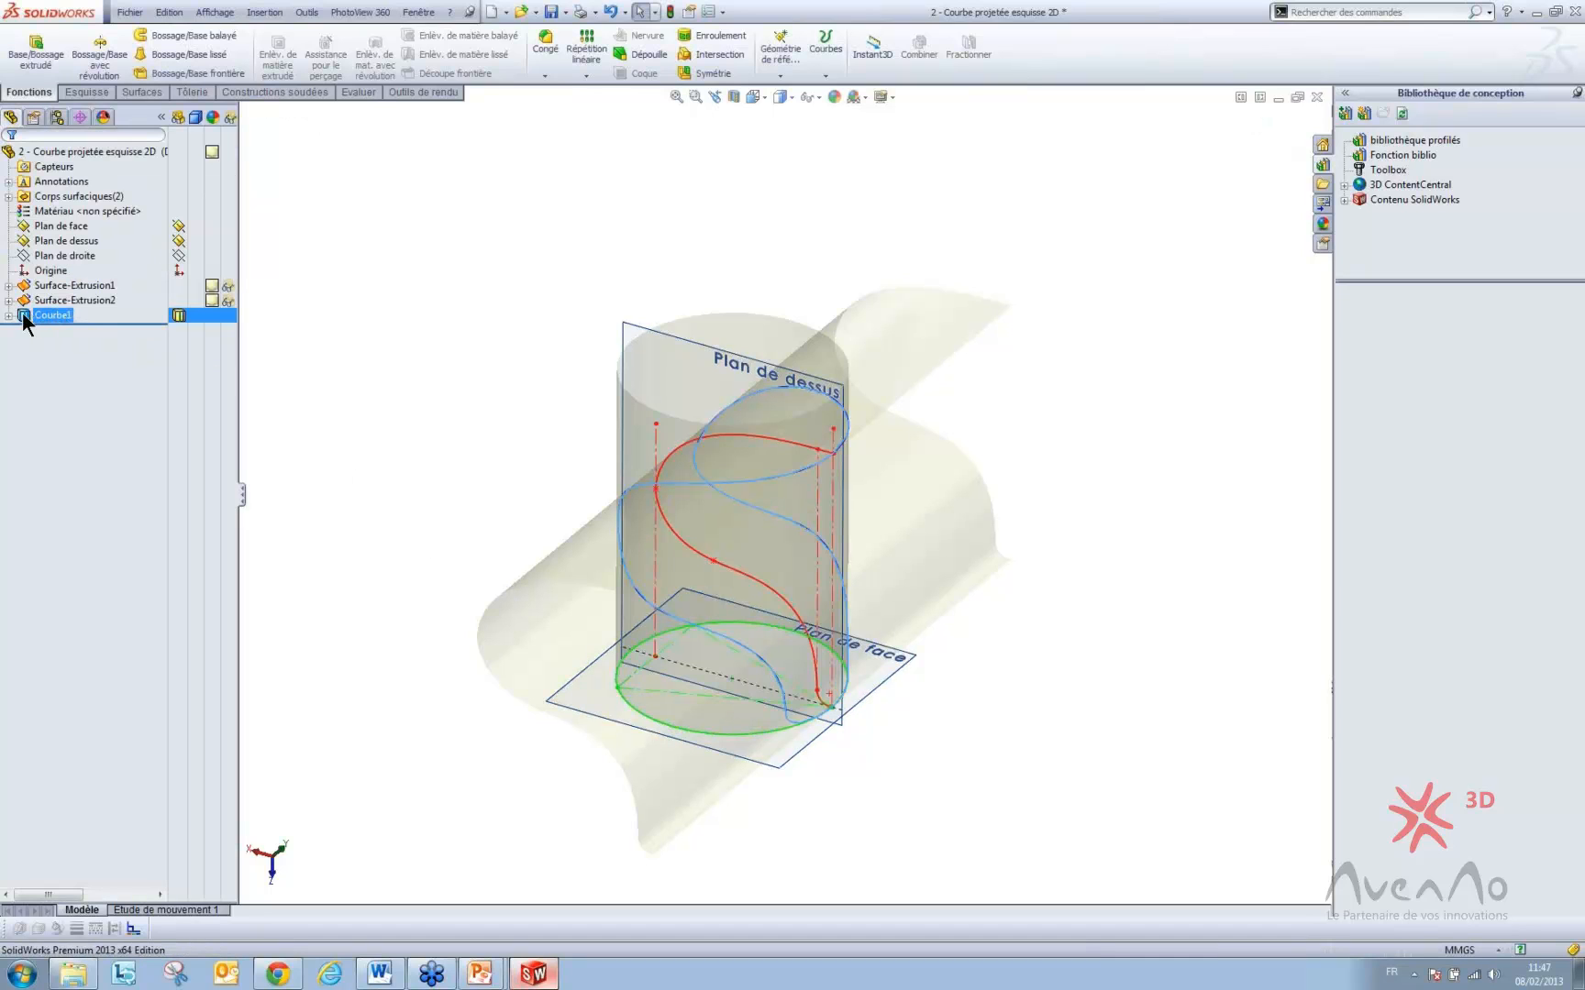
- Delete both extruded surfaces, Surface-Extrusion1 and Surface-Extrusion2, keeping the projected curve
left_click(20, 313)
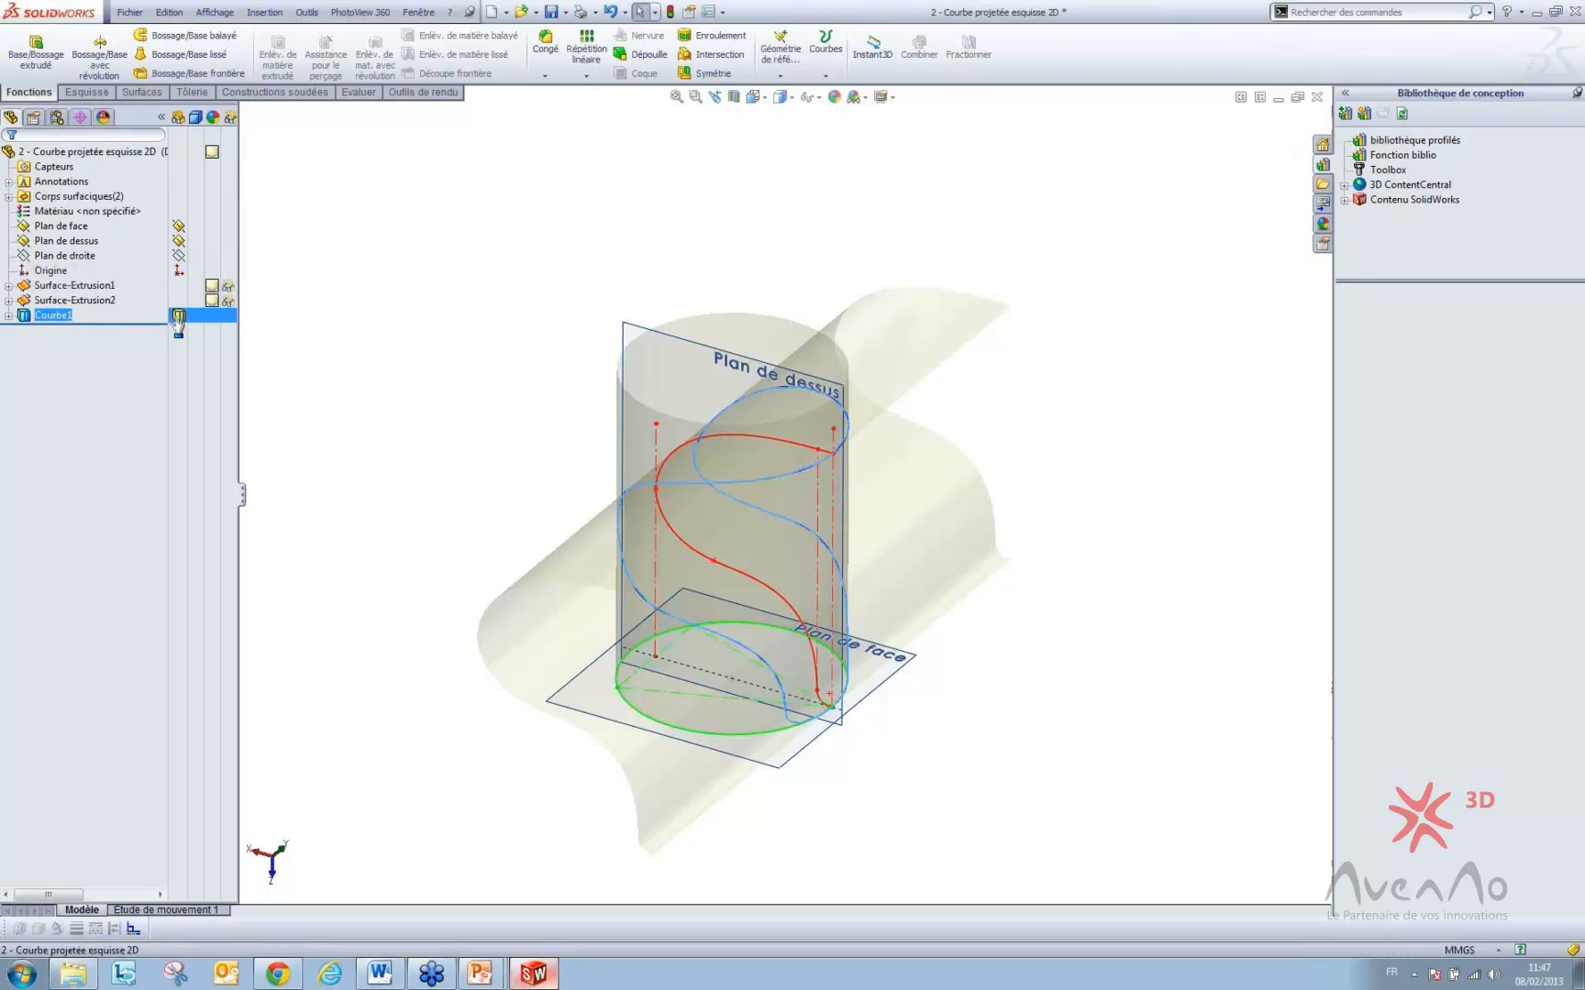
left_click(47, 287)
left_click(51, 300, "ctrl")
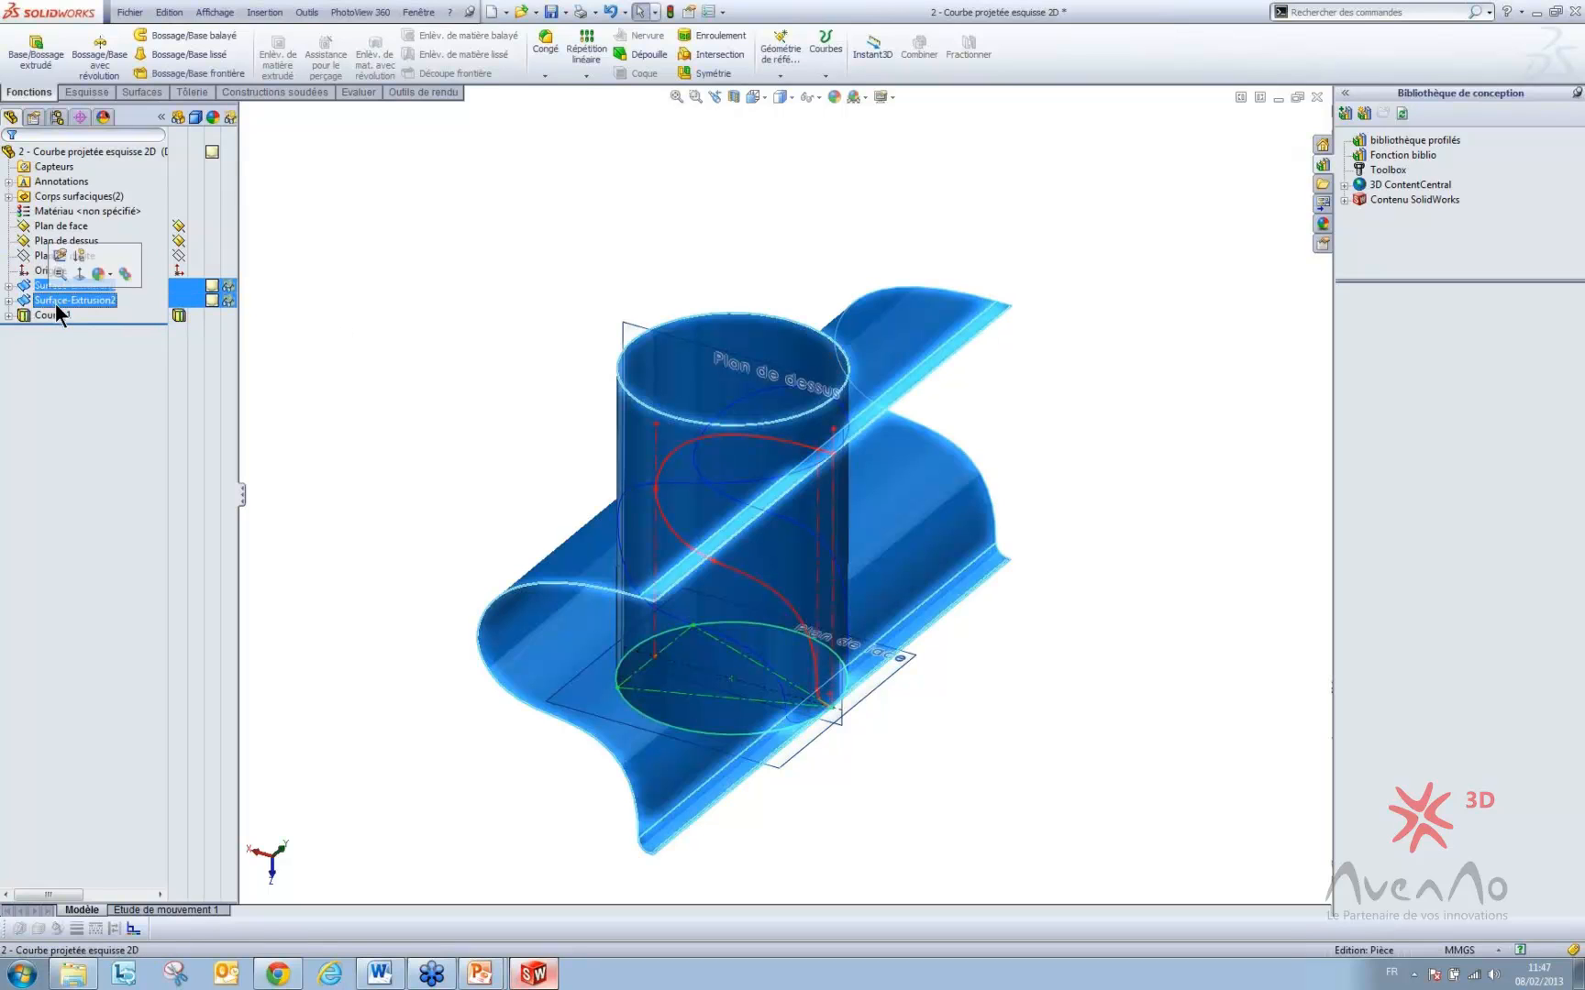
key("Delete")
key("Return")
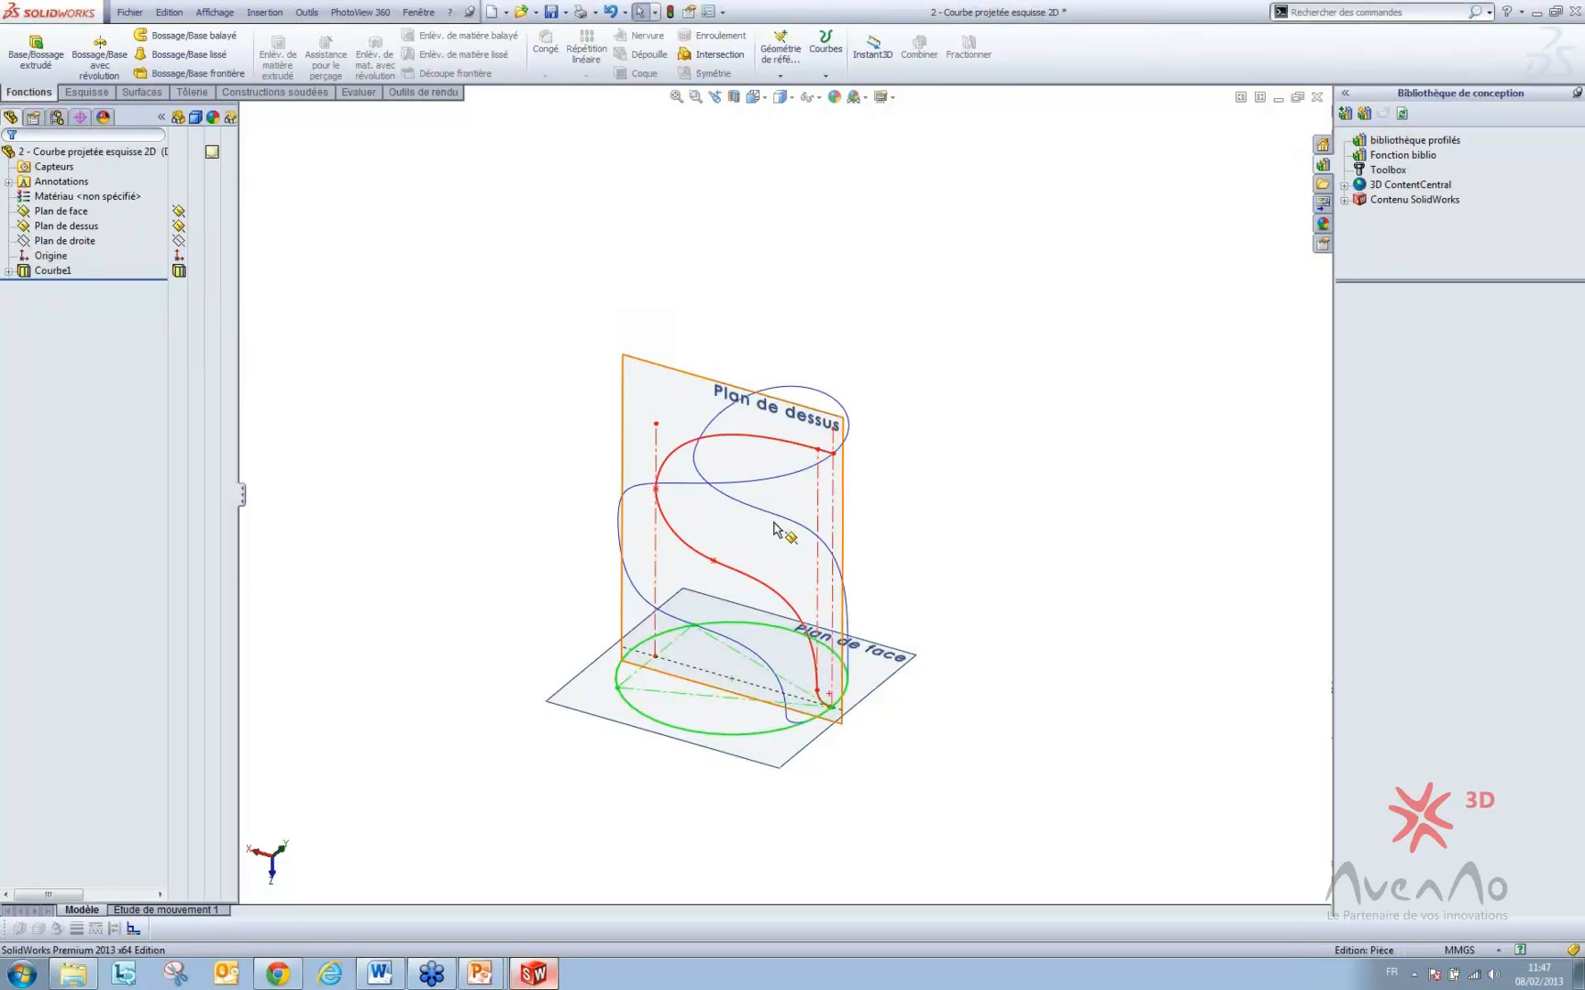
- Delete the projected curve Courbe1, leaving only the two source sketches in the part
middle_click_drag(796, 550, 824, 602)
left_click(48, 273)
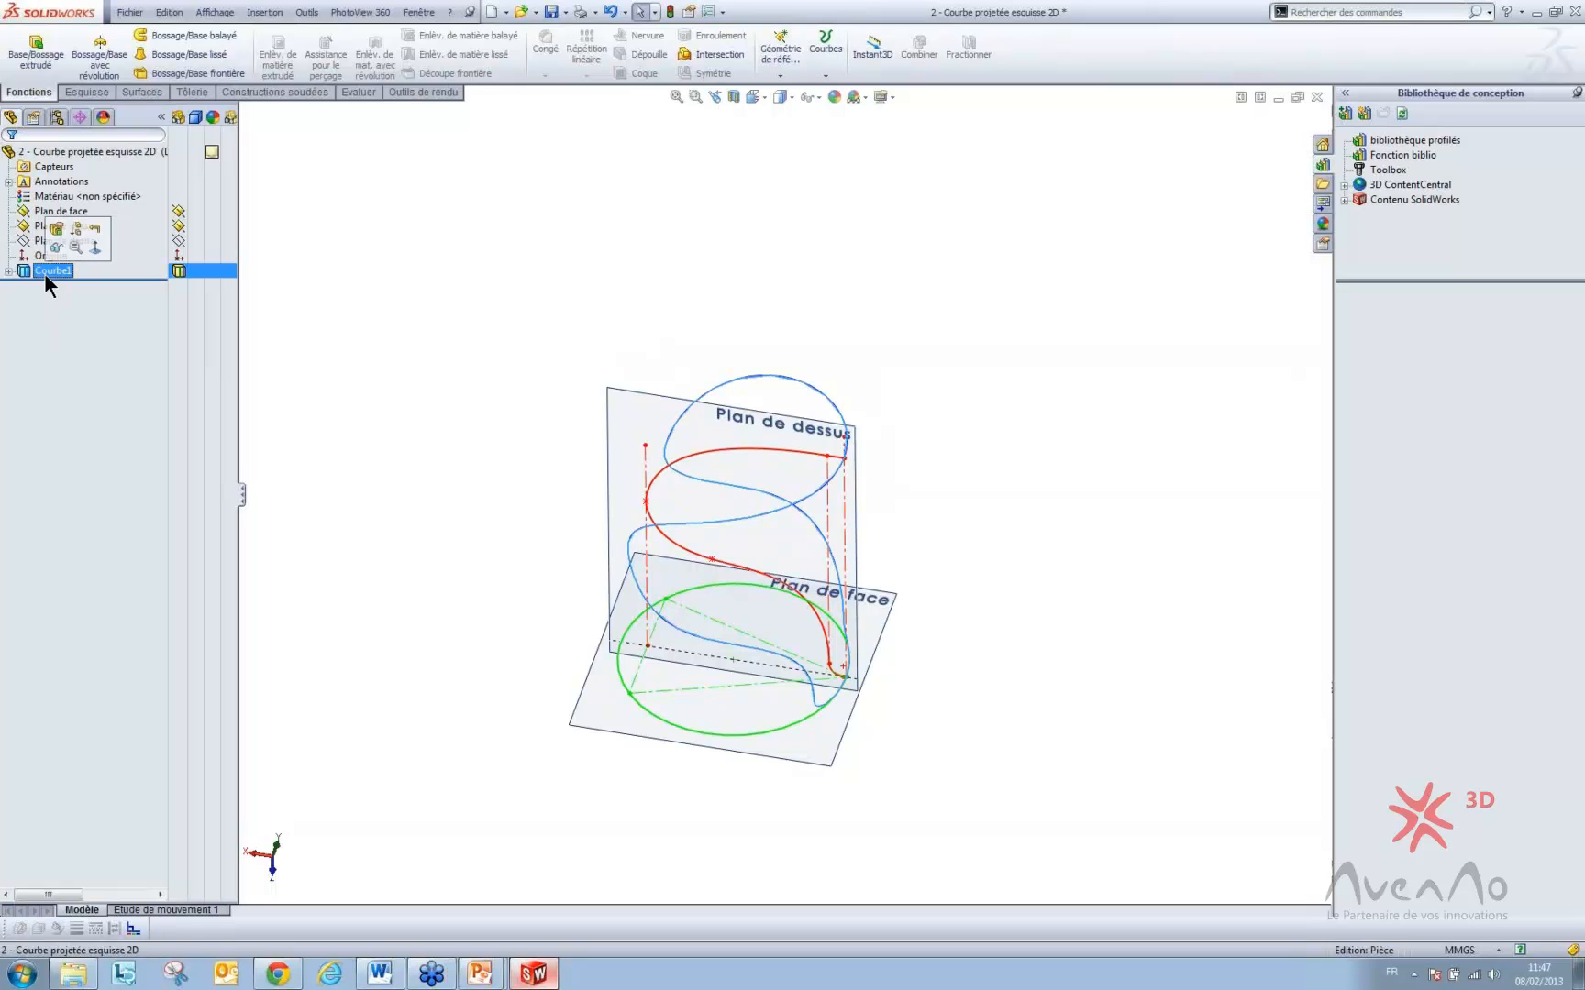
key("Delete")
key("Return")
left_click(68, 286)
left_click(352, 301)
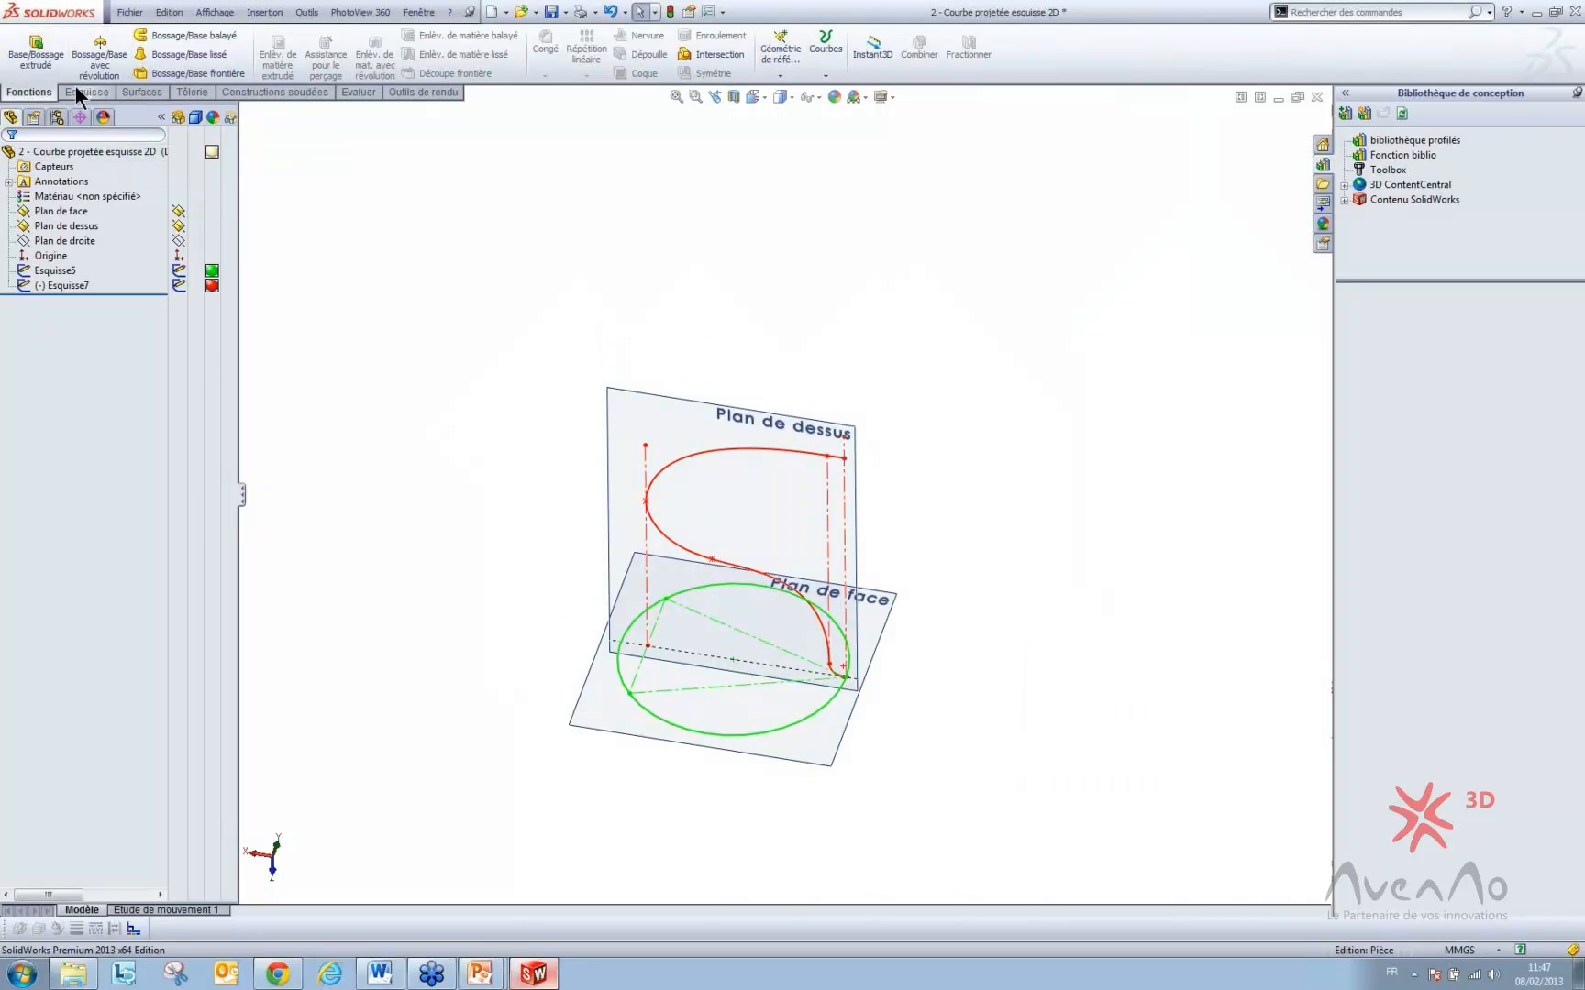
- Create a sketch-on-sketch projected curve from the S-shaped sketch on Plan de dessus and the circle on Plan de face
left_click(830, 68)
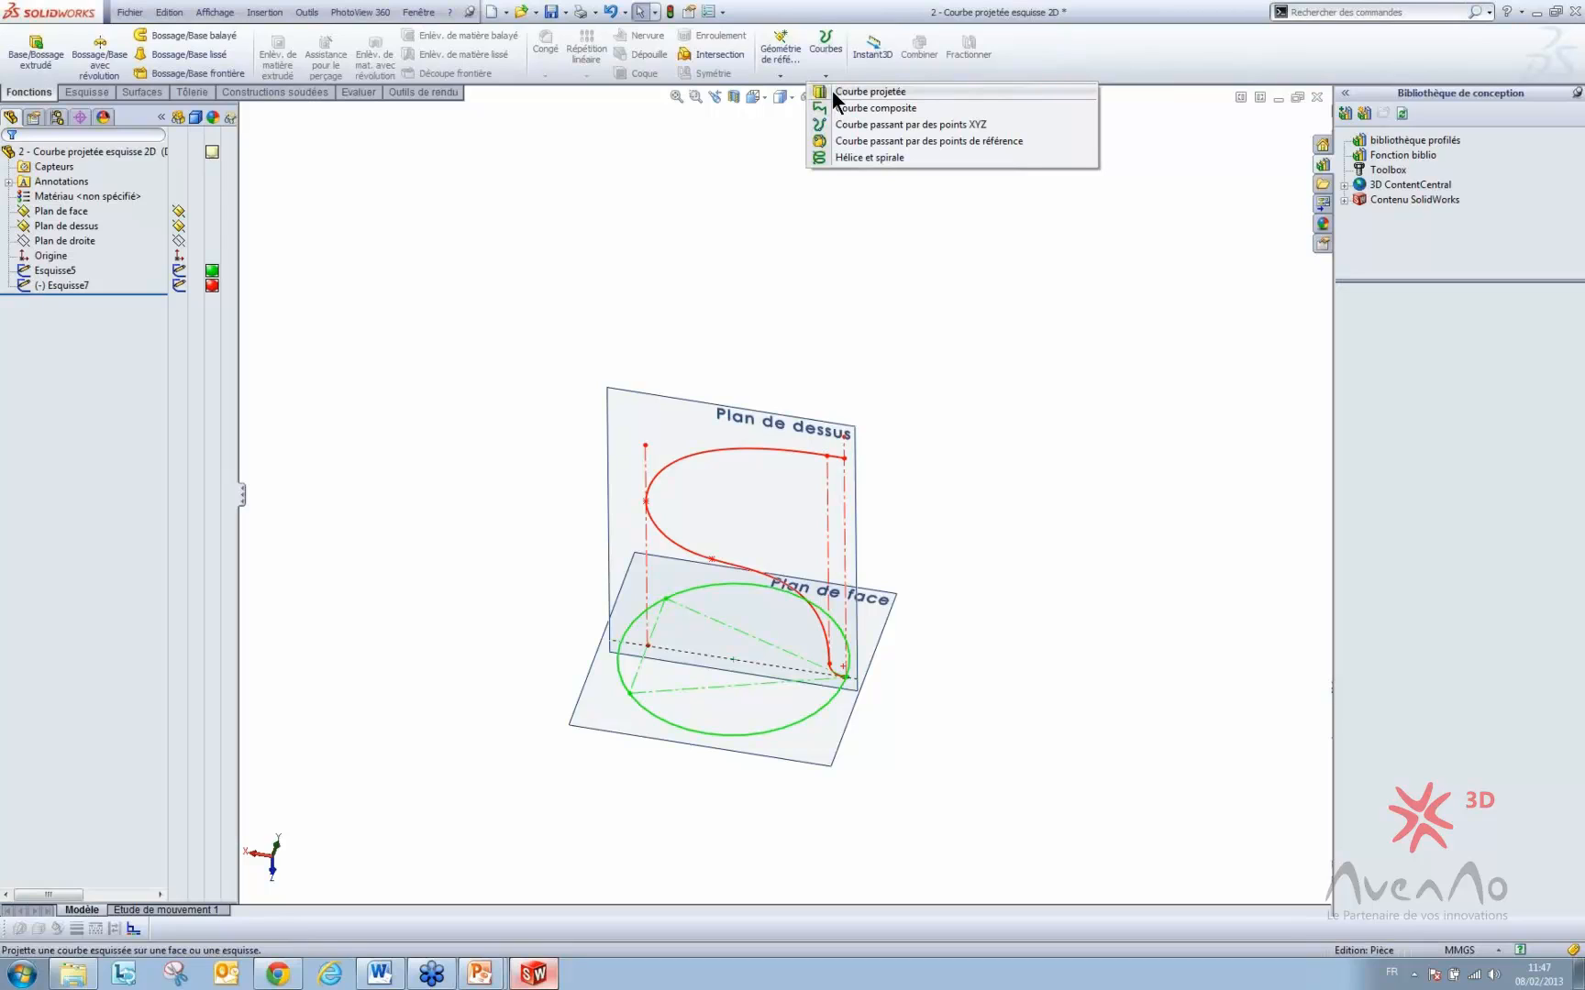
left_click(832, 91)
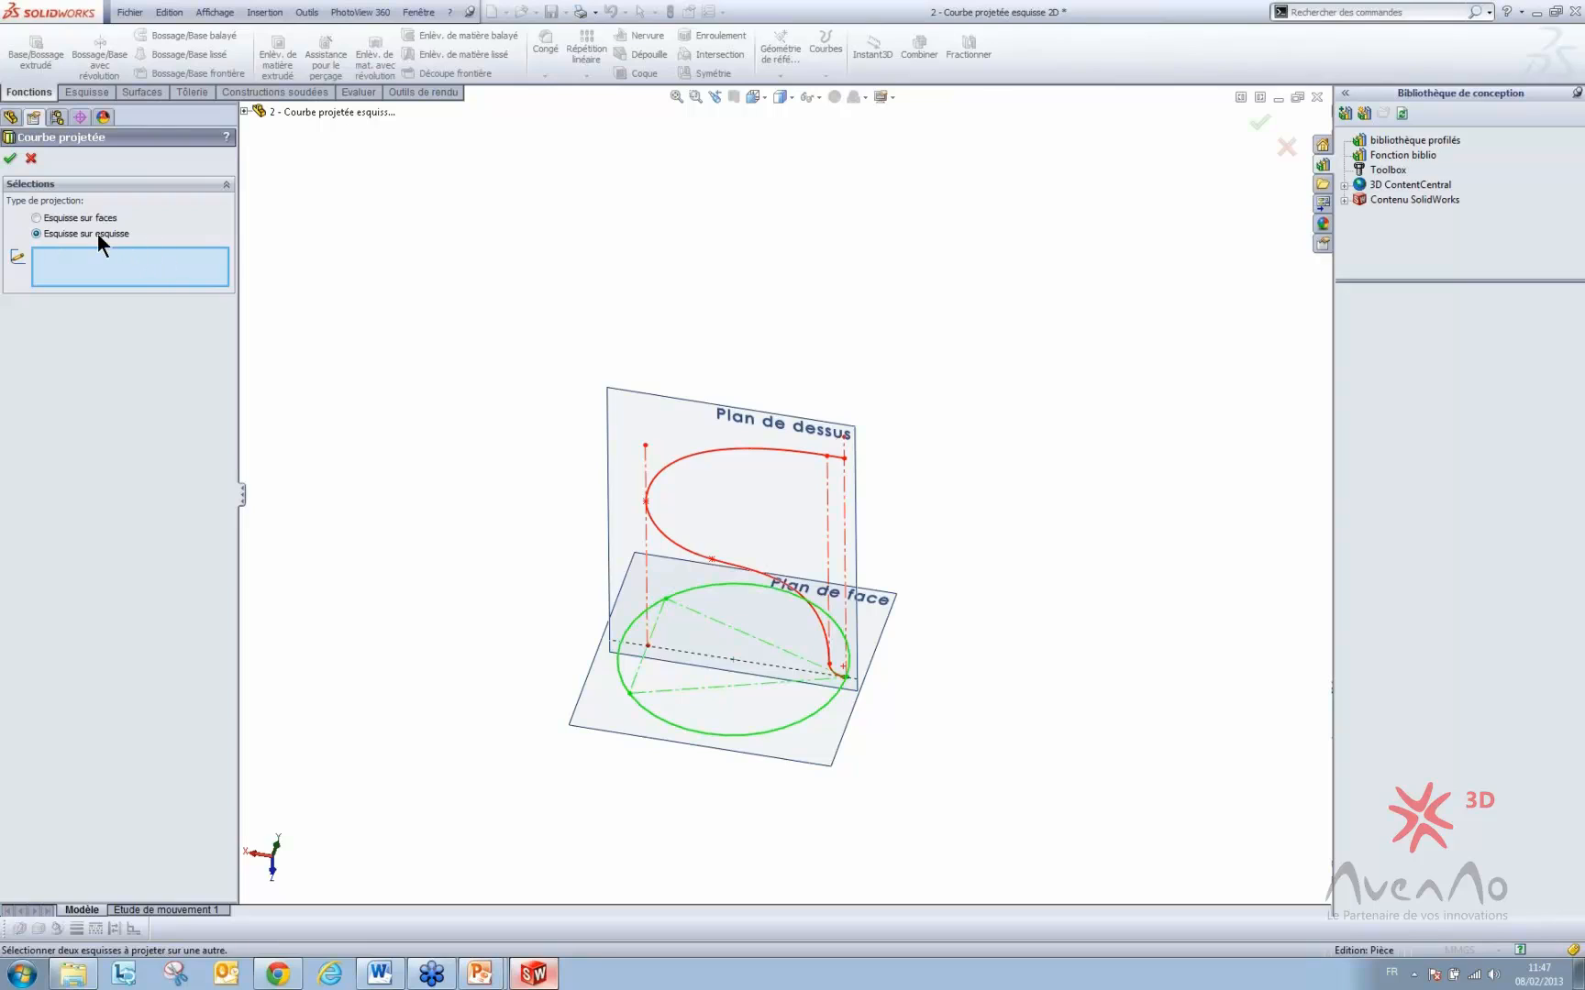
left_click(727, 451)
left_click(694, 598)
middle_click_drag(768, 658, 804, 655)
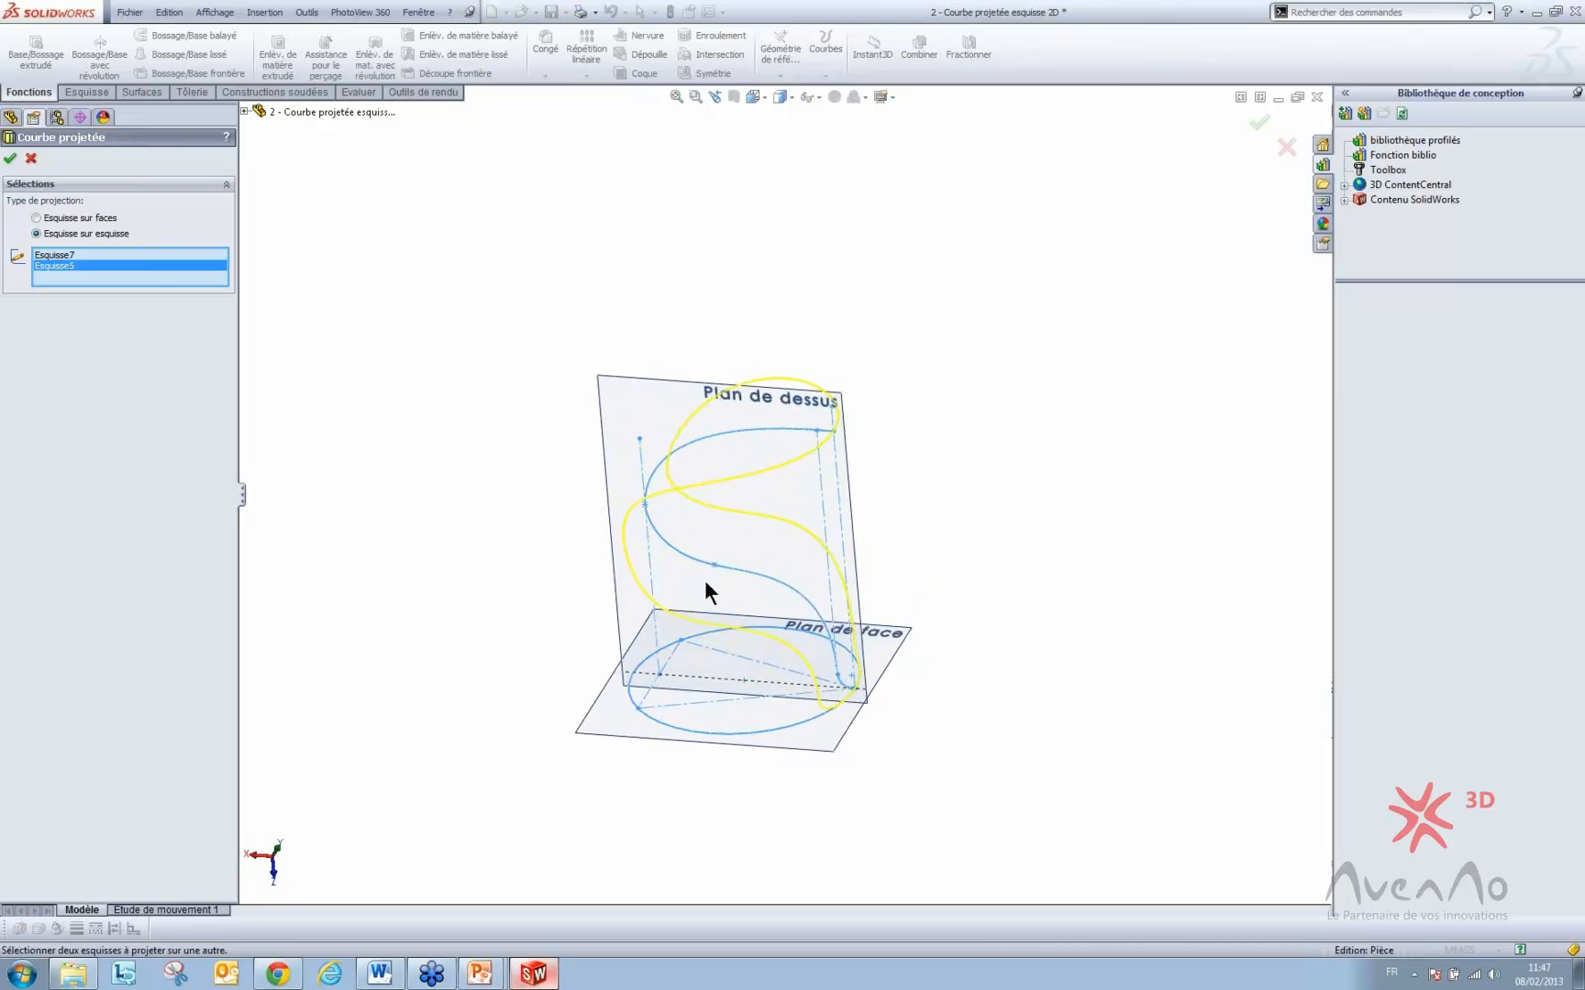
left_click(10, 160)
middle_click_drag(639, 544, 676, 558)
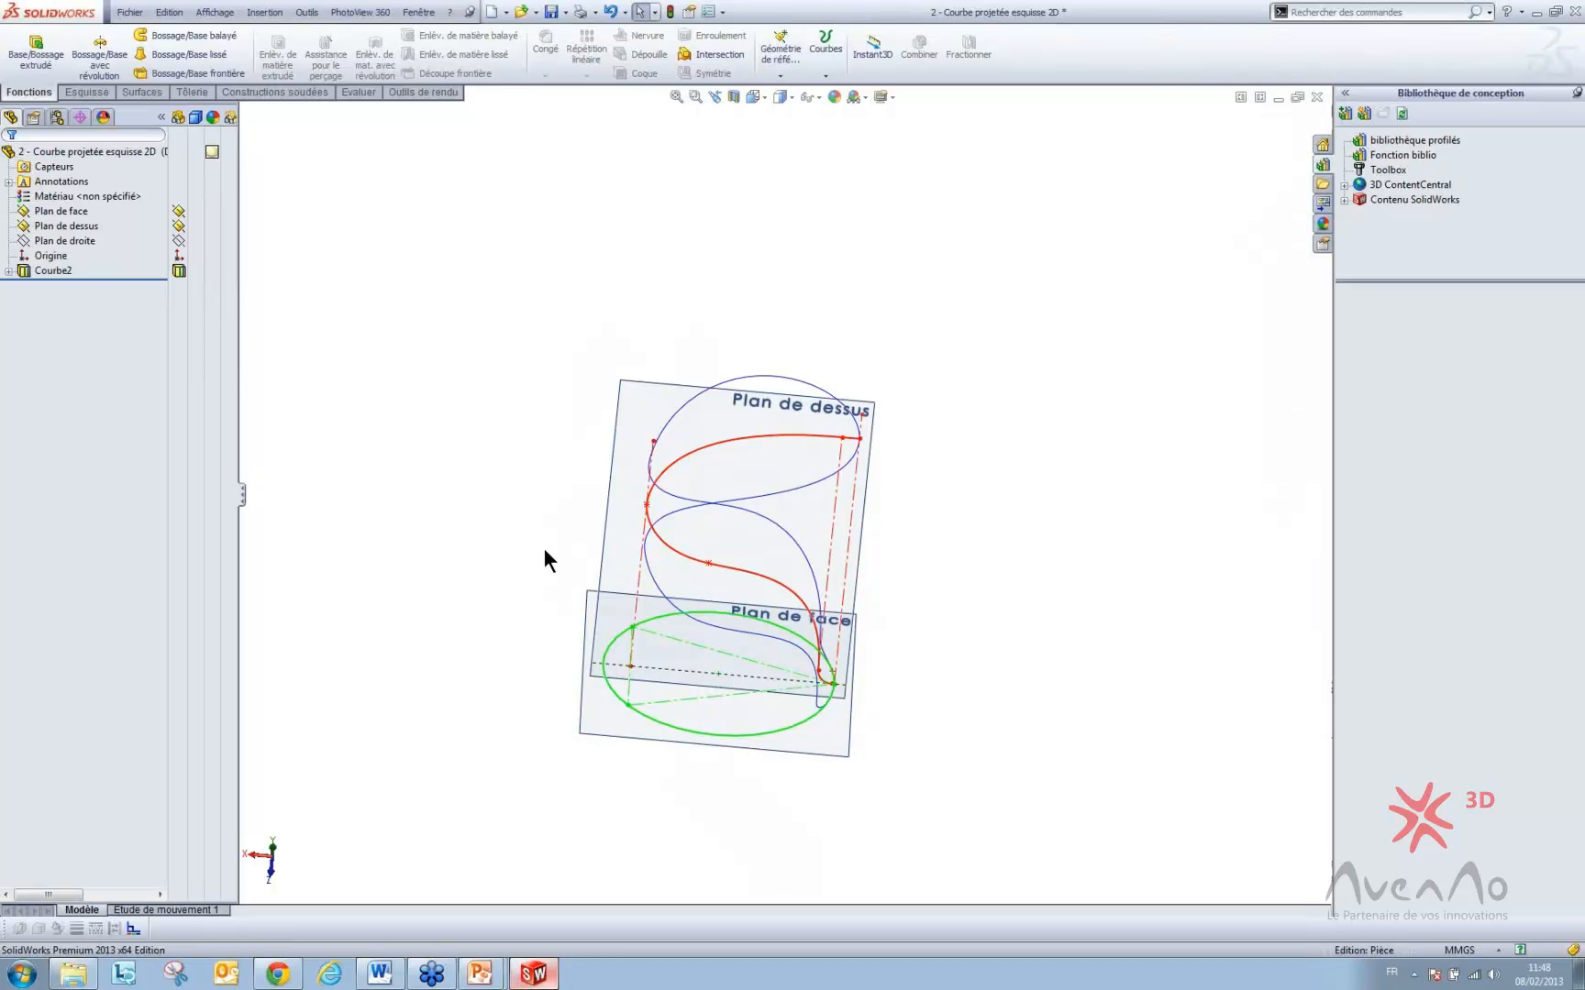
- Hide the two source sketches, Esquisse5 and Esquisse7, nested under the projected curve
left_click(8, 271)
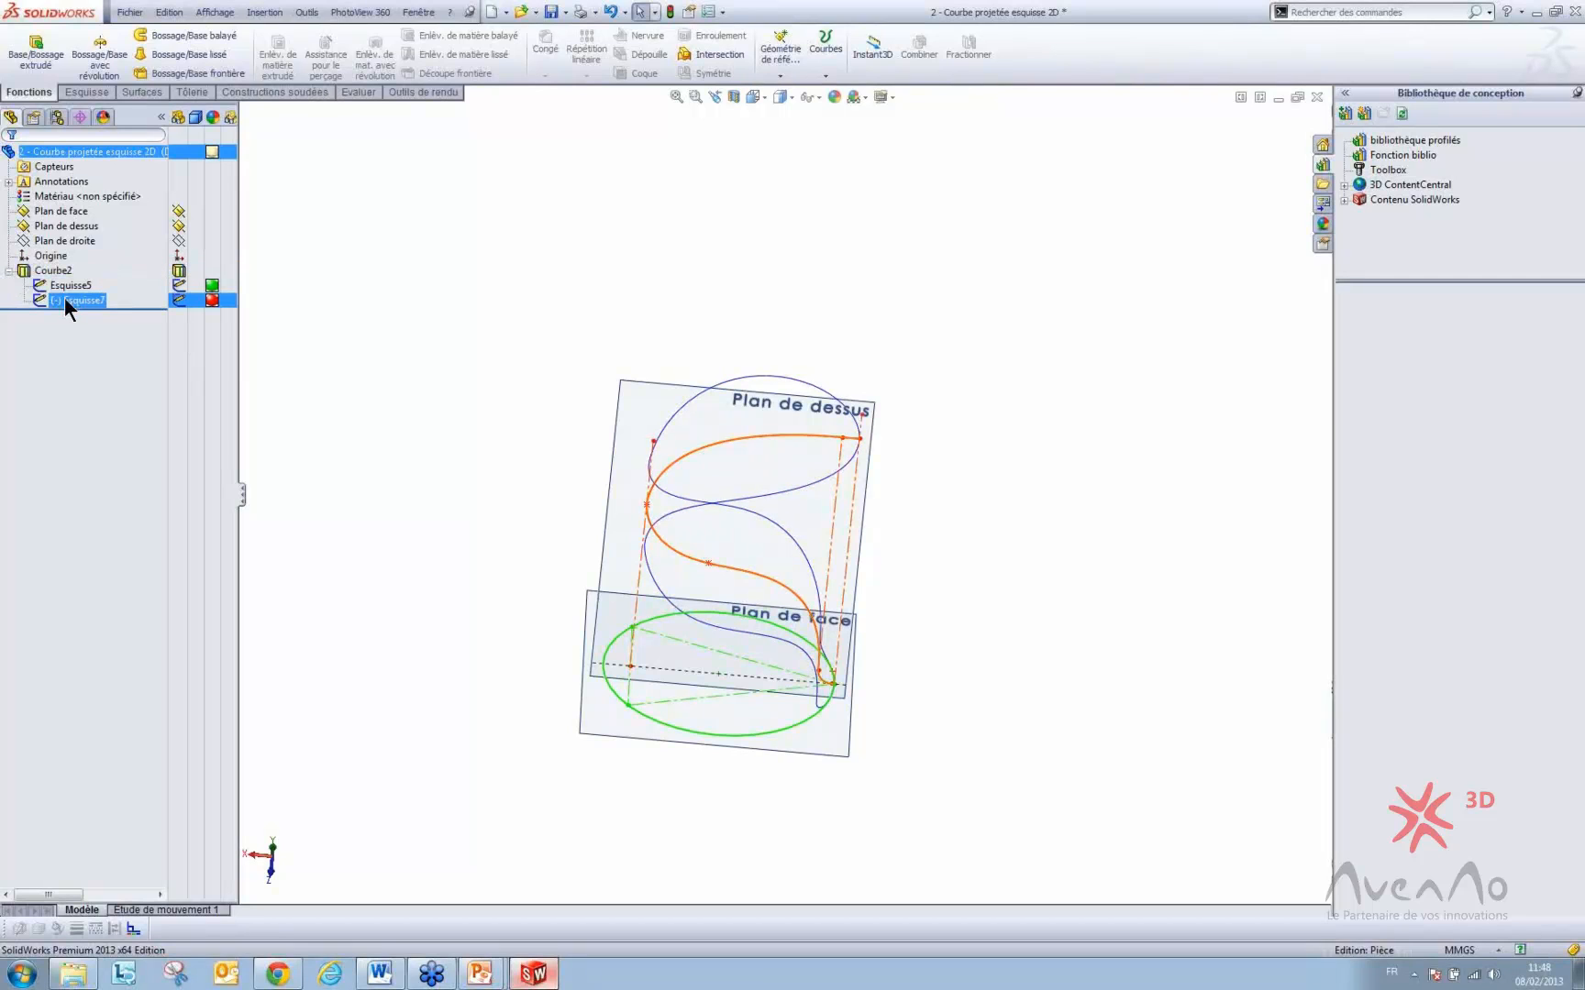
left_click(38, 271)
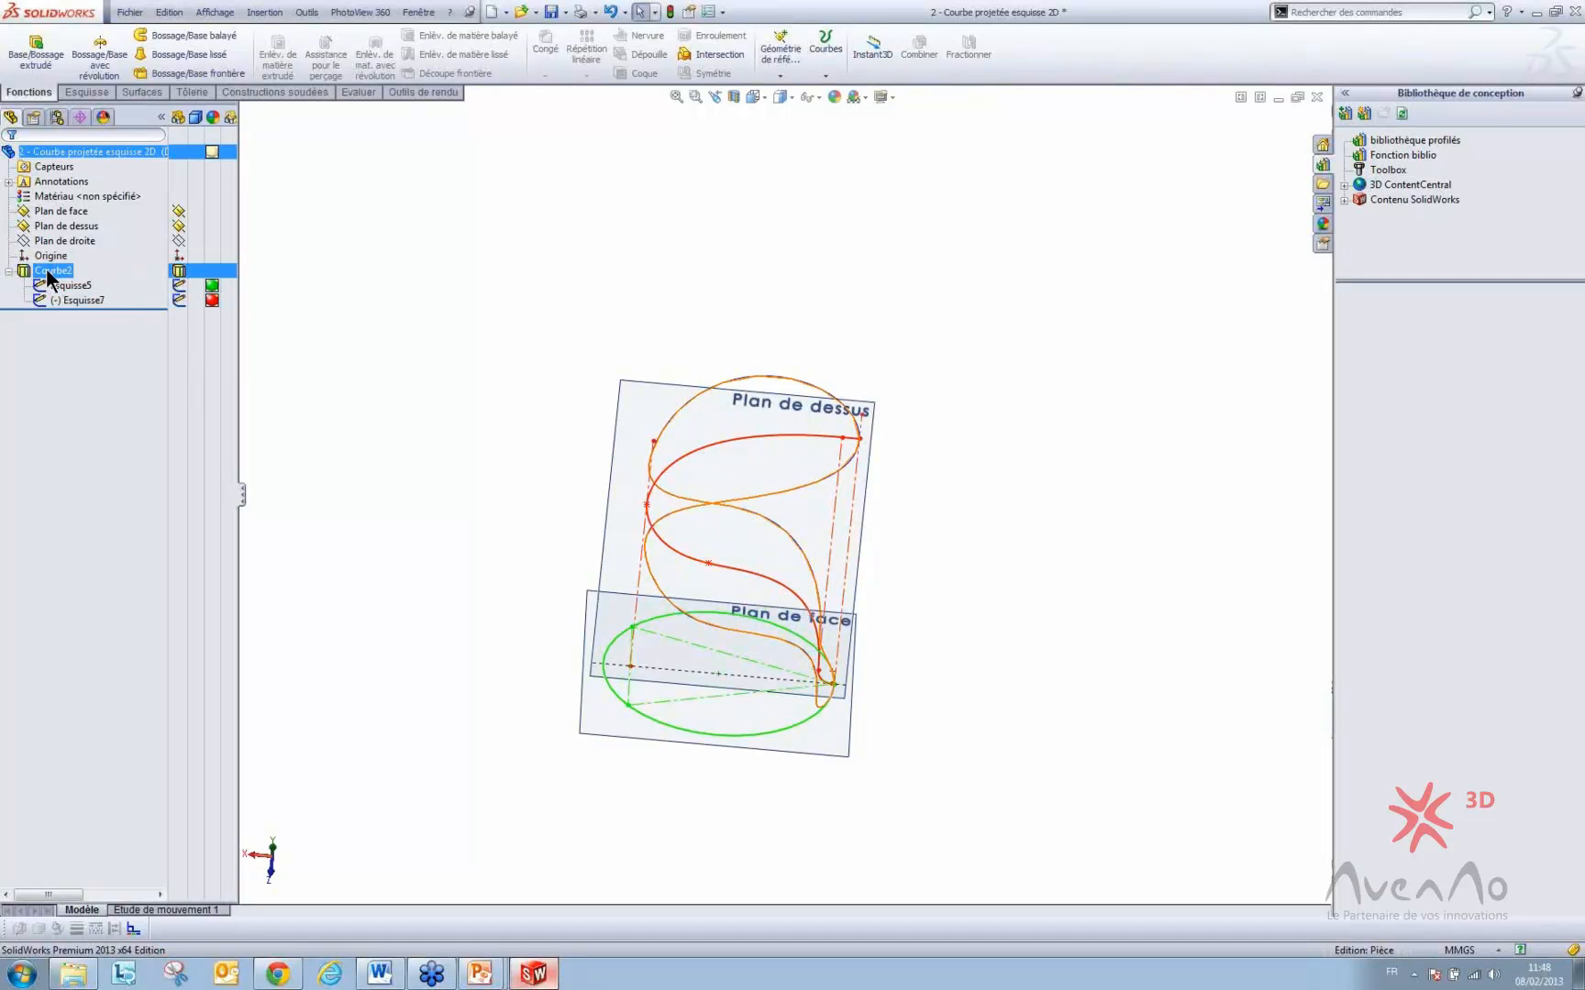
left_click(162, 118)
left_click(162, 117)
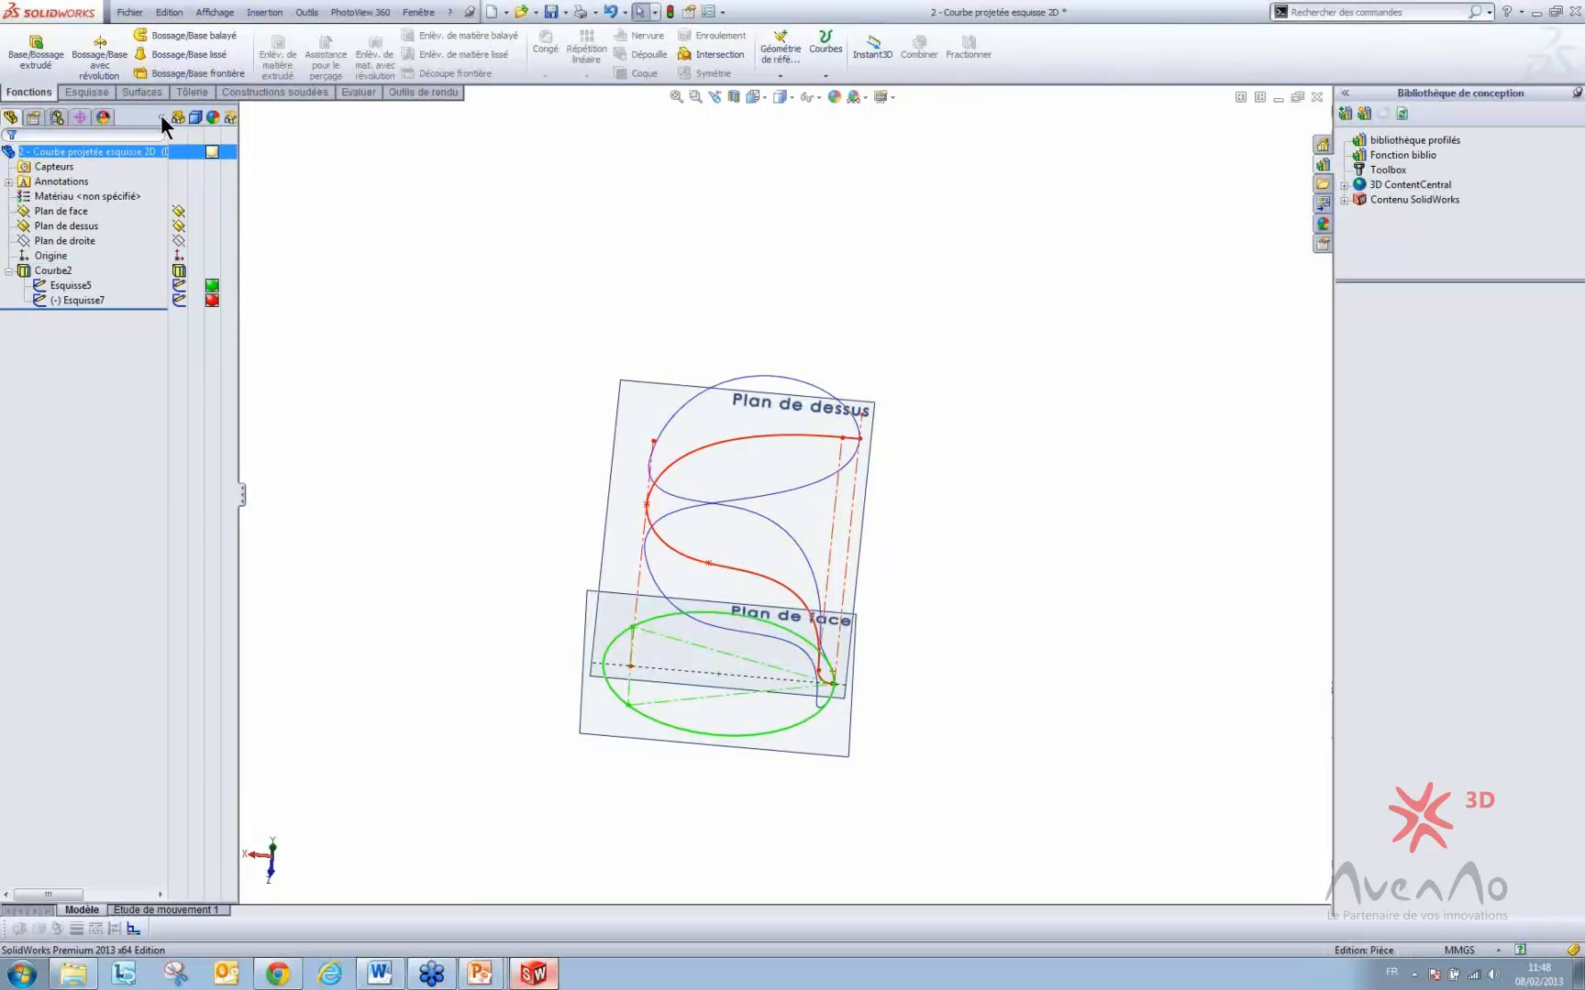
left_click(162, 114)
left_click(161, 114)
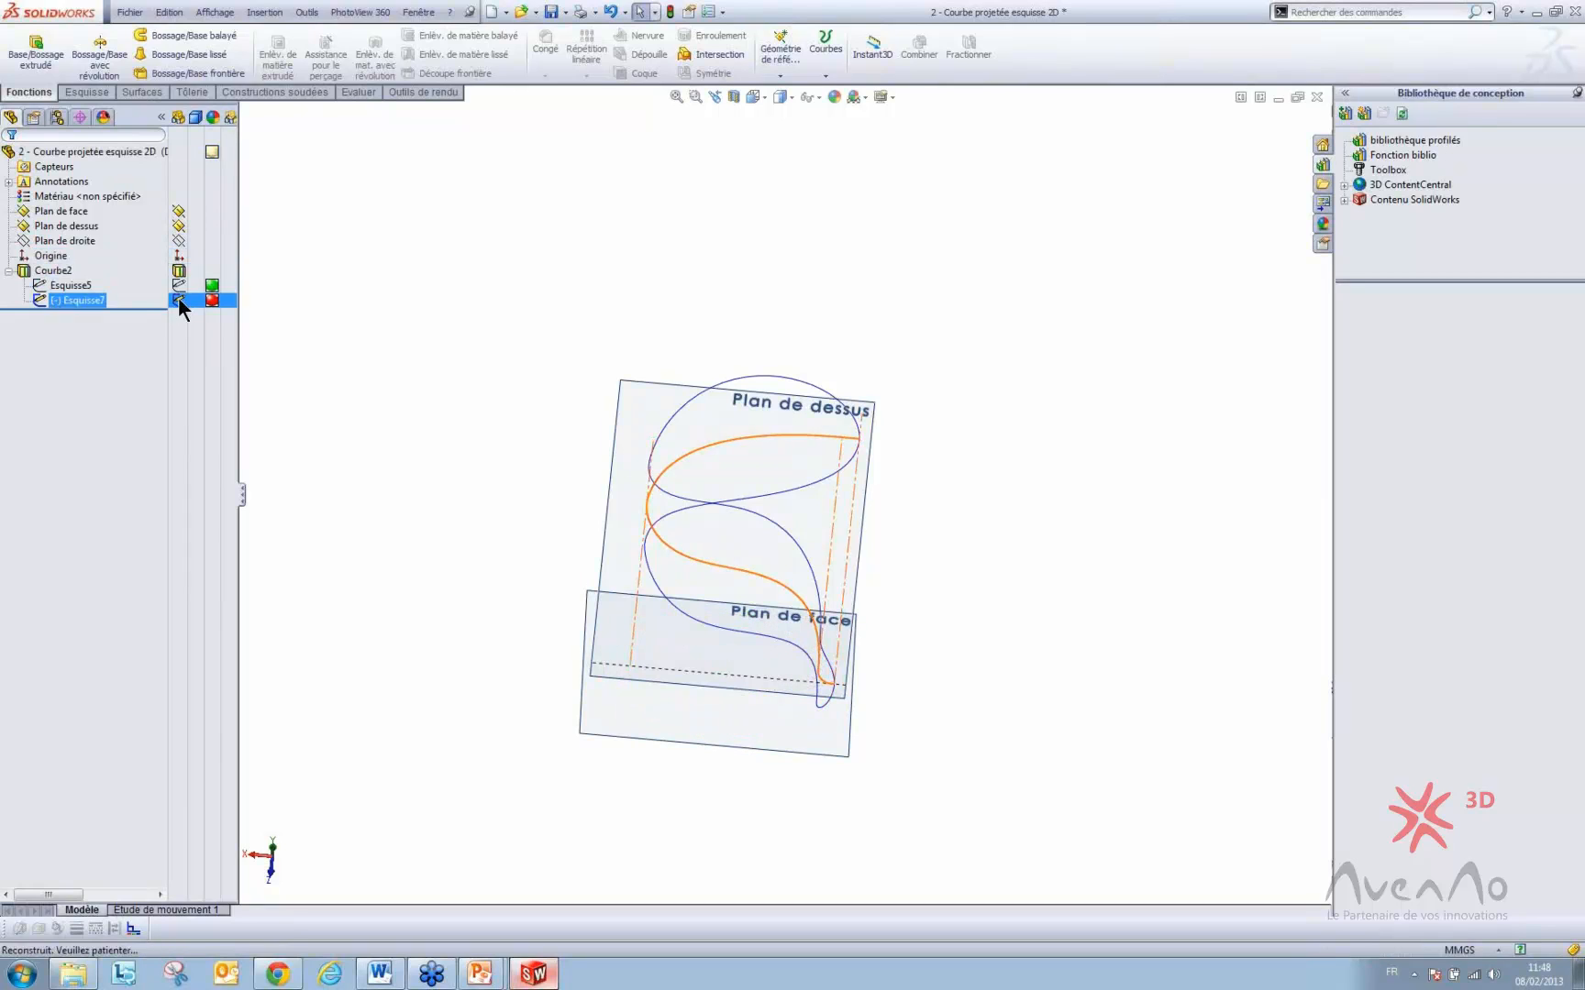
left_click(22, 273)
left_click(9, 271)
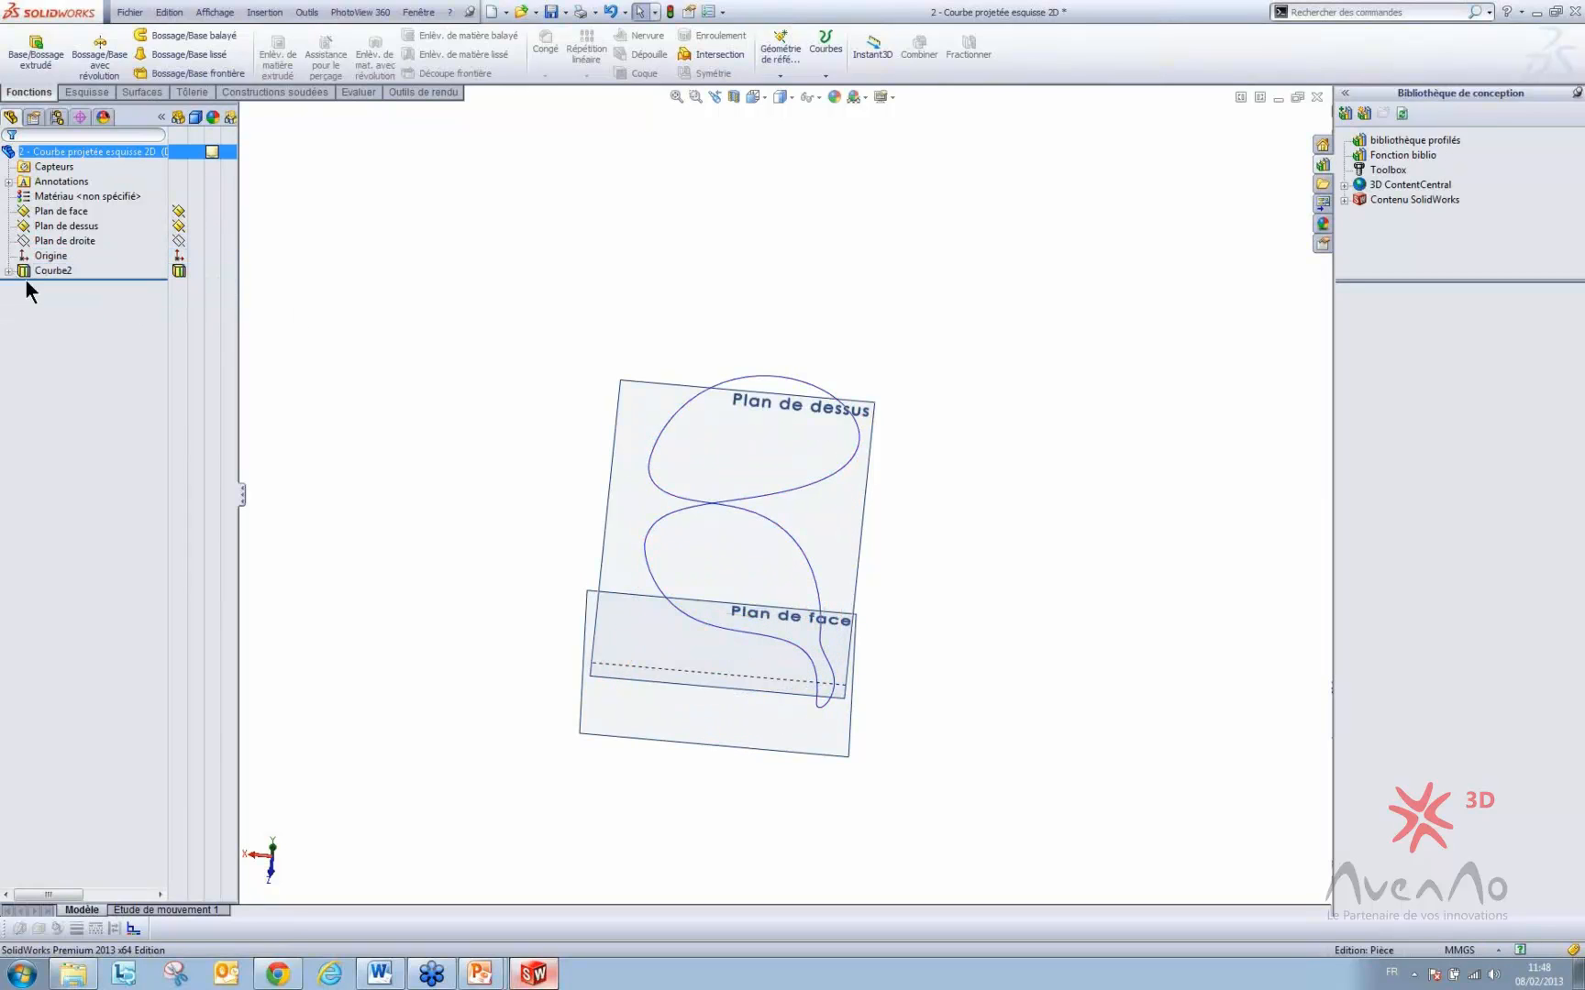
- Start a sketch on Plan de dessus and draw a circle of about 6.3 mm radius near the projected curve's lower end
middle_click_drag(487, 417, 362, 427)
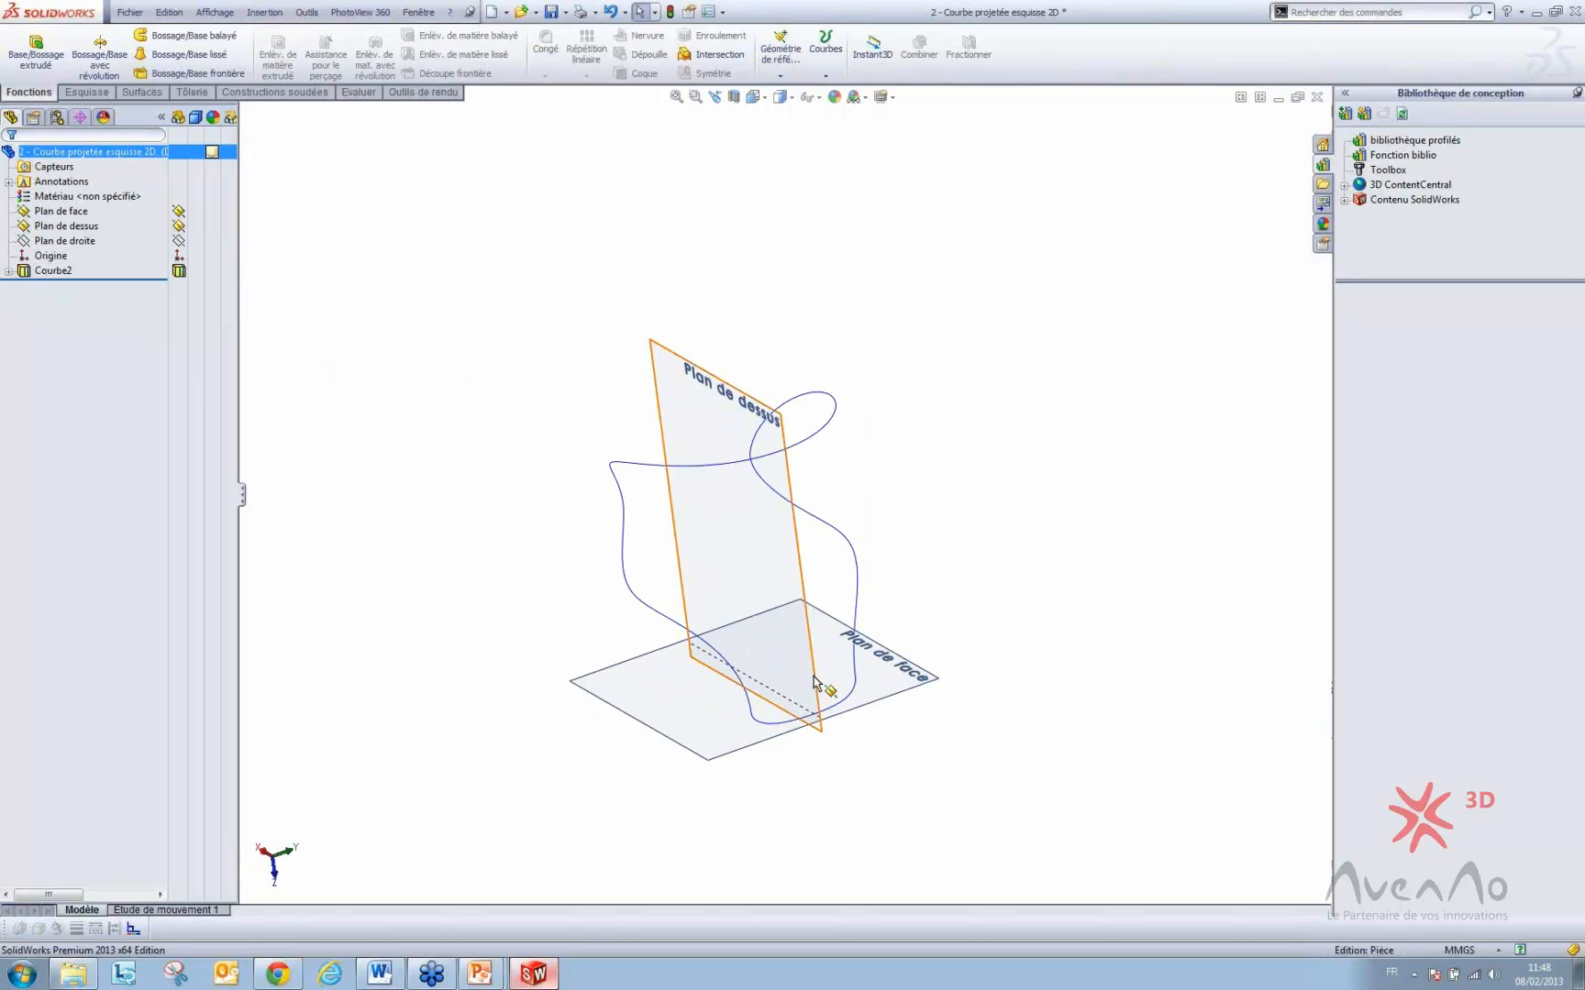
scroll(811, 683, "down", 3)
scroll(813, 683, "up", 1)
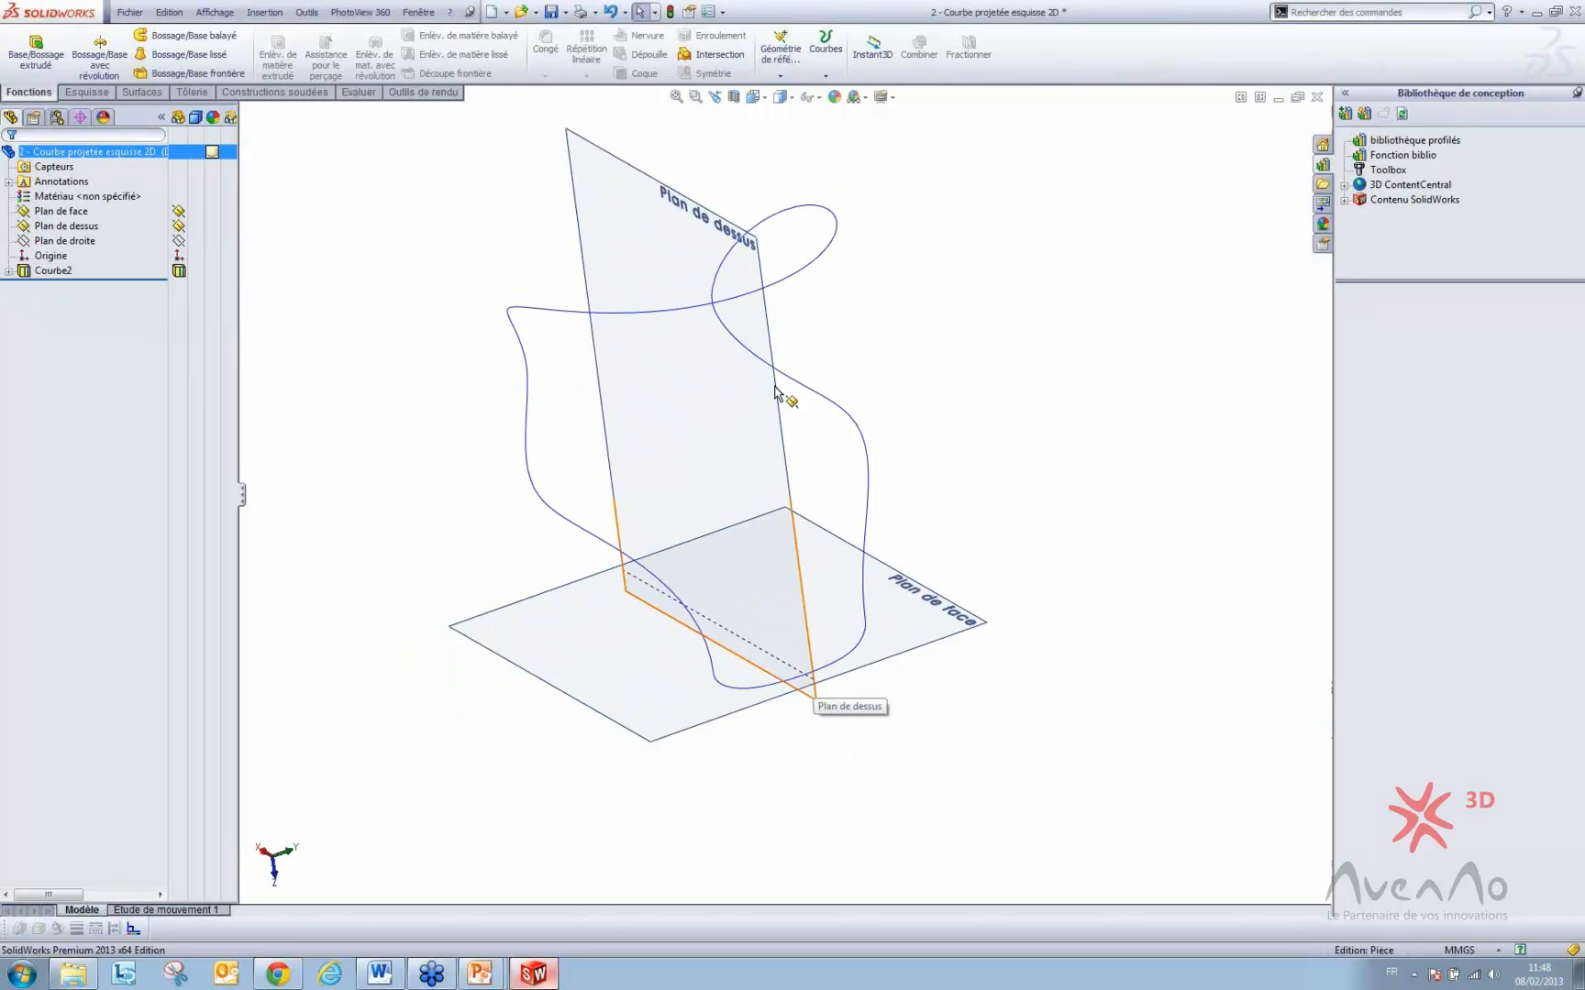
left_click(683, 226)
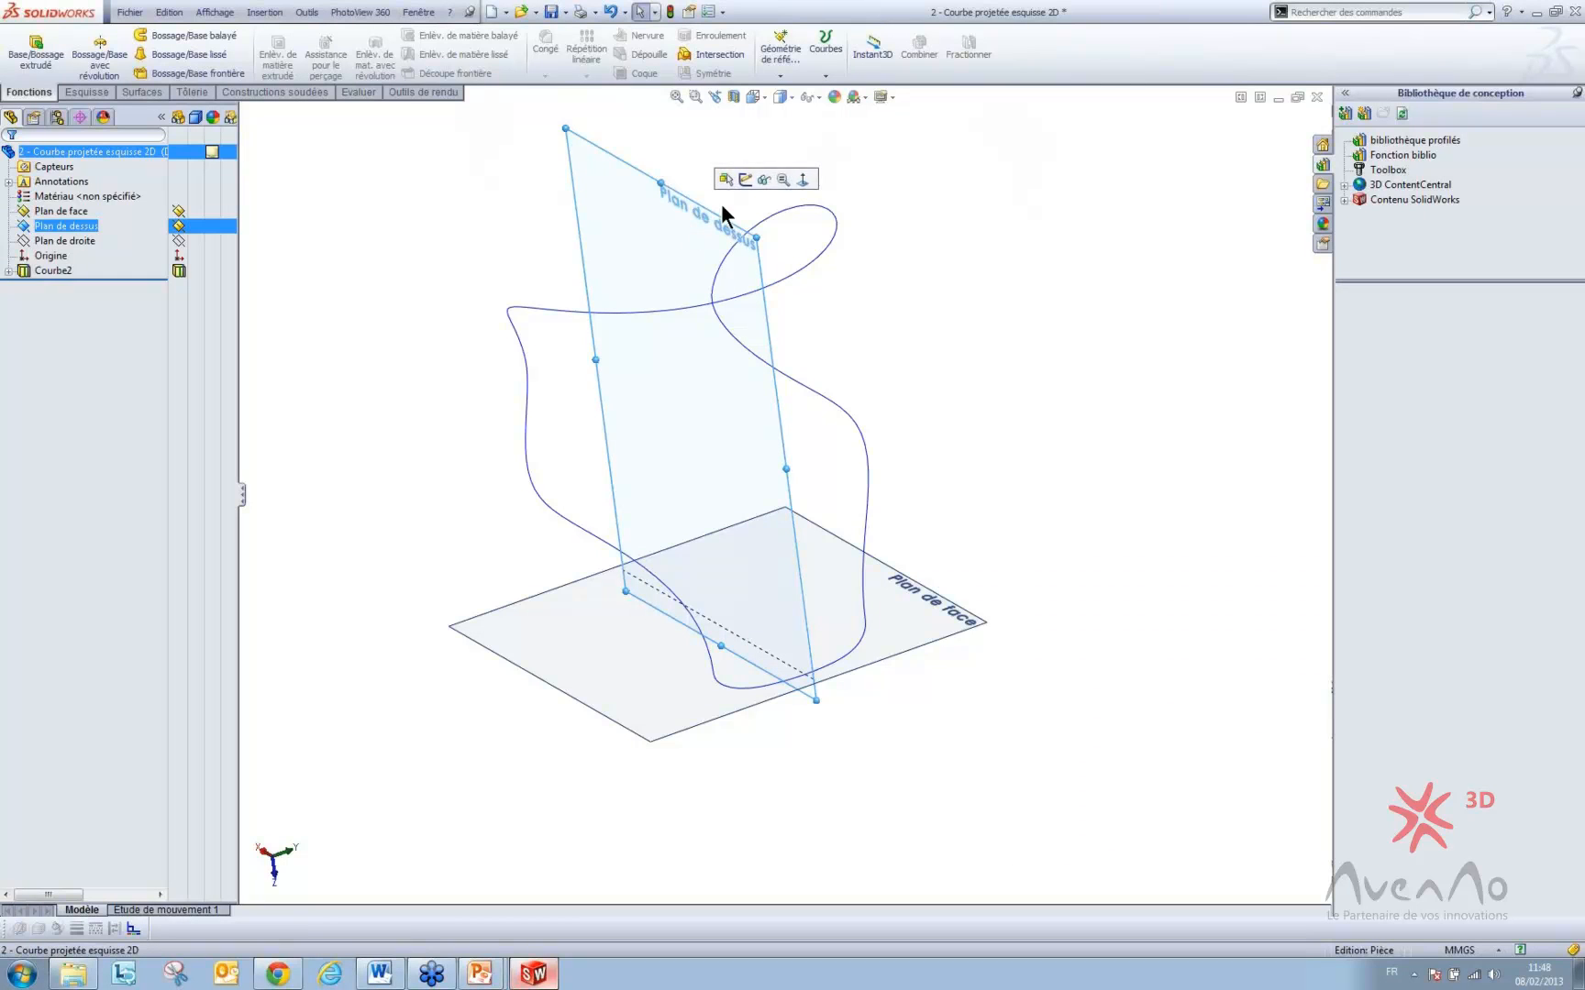
left_click(743, 174)
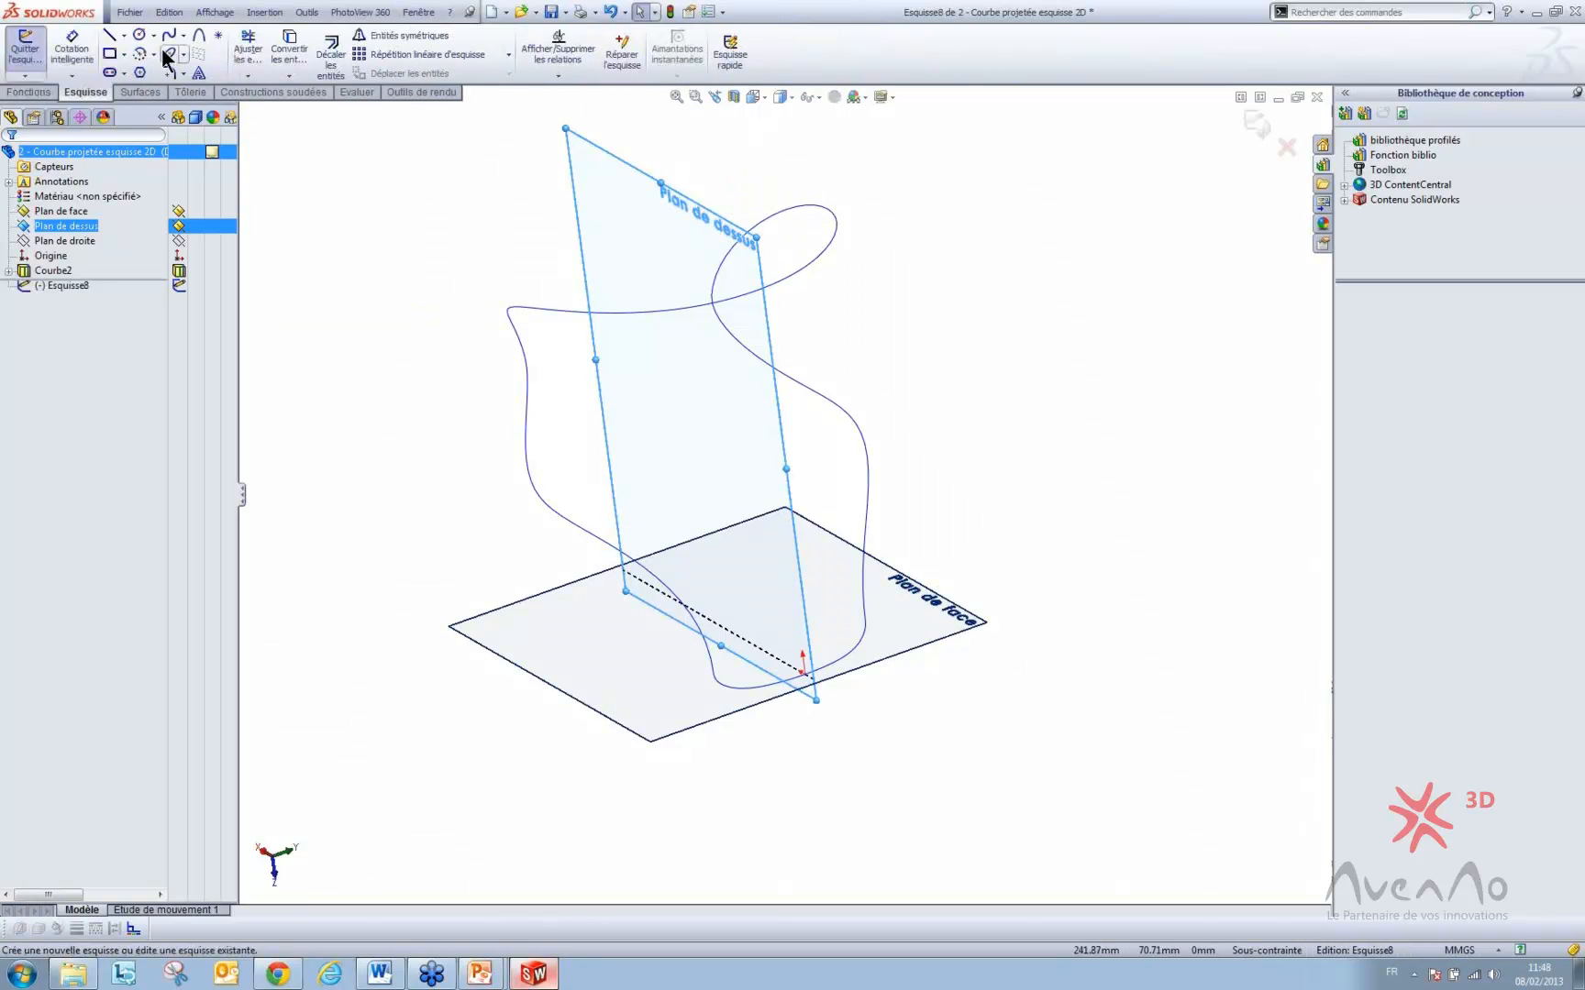
left_click(138, 35)
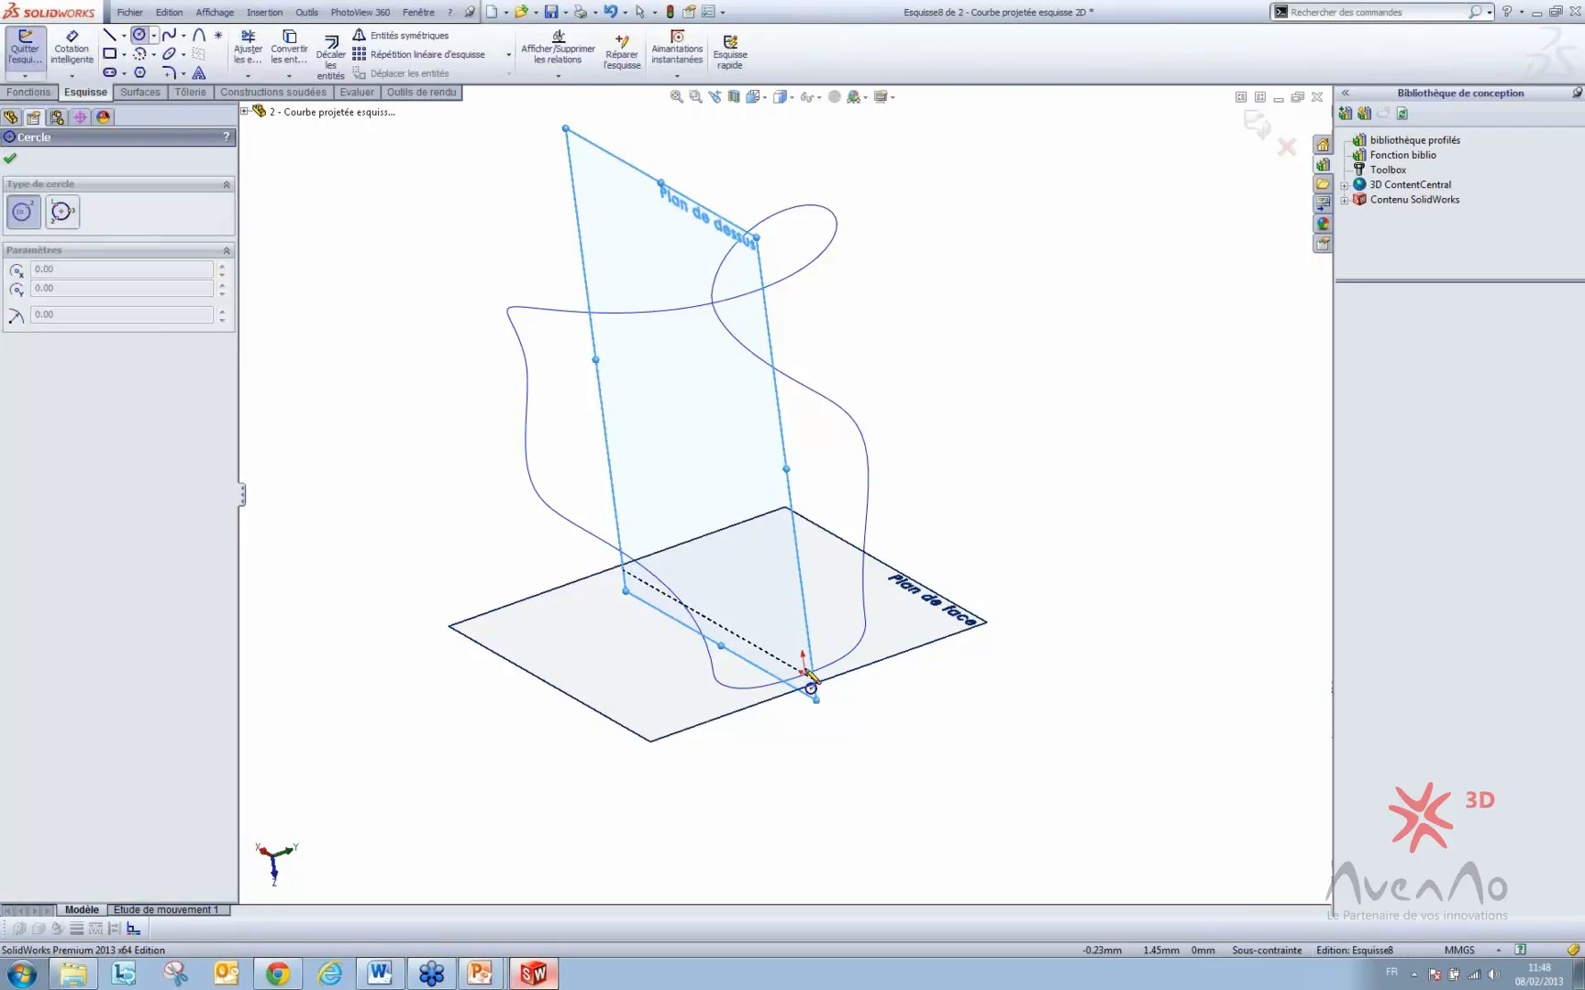
left_click(778, 617)
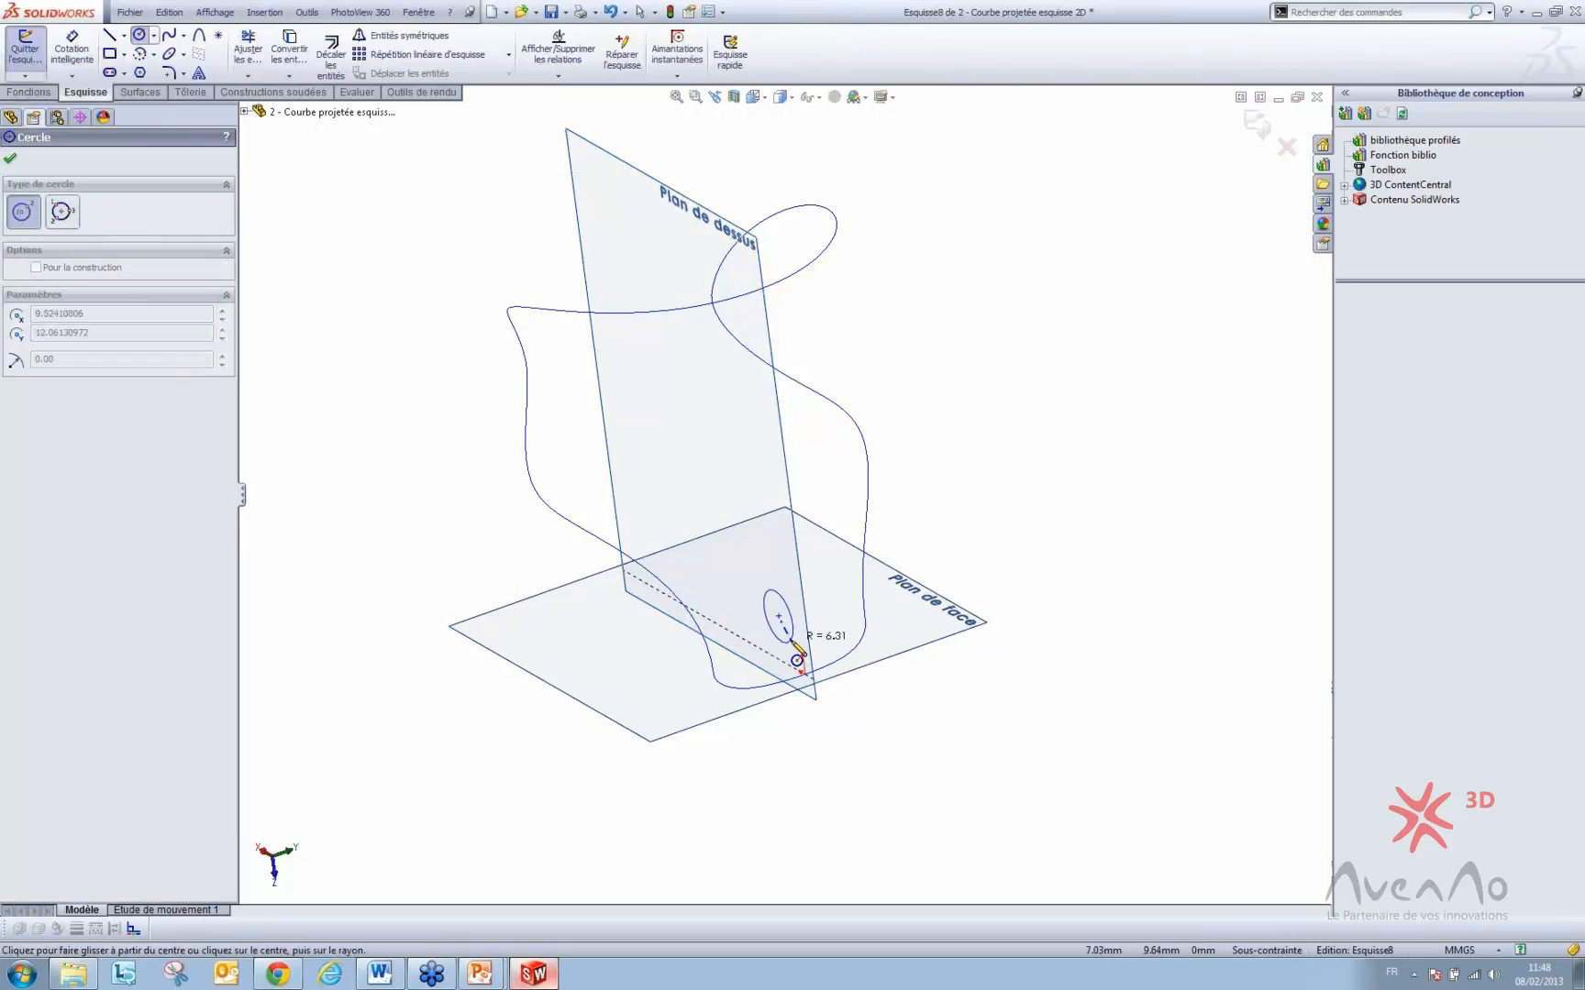
left_click(789, 642)
key("Escape")
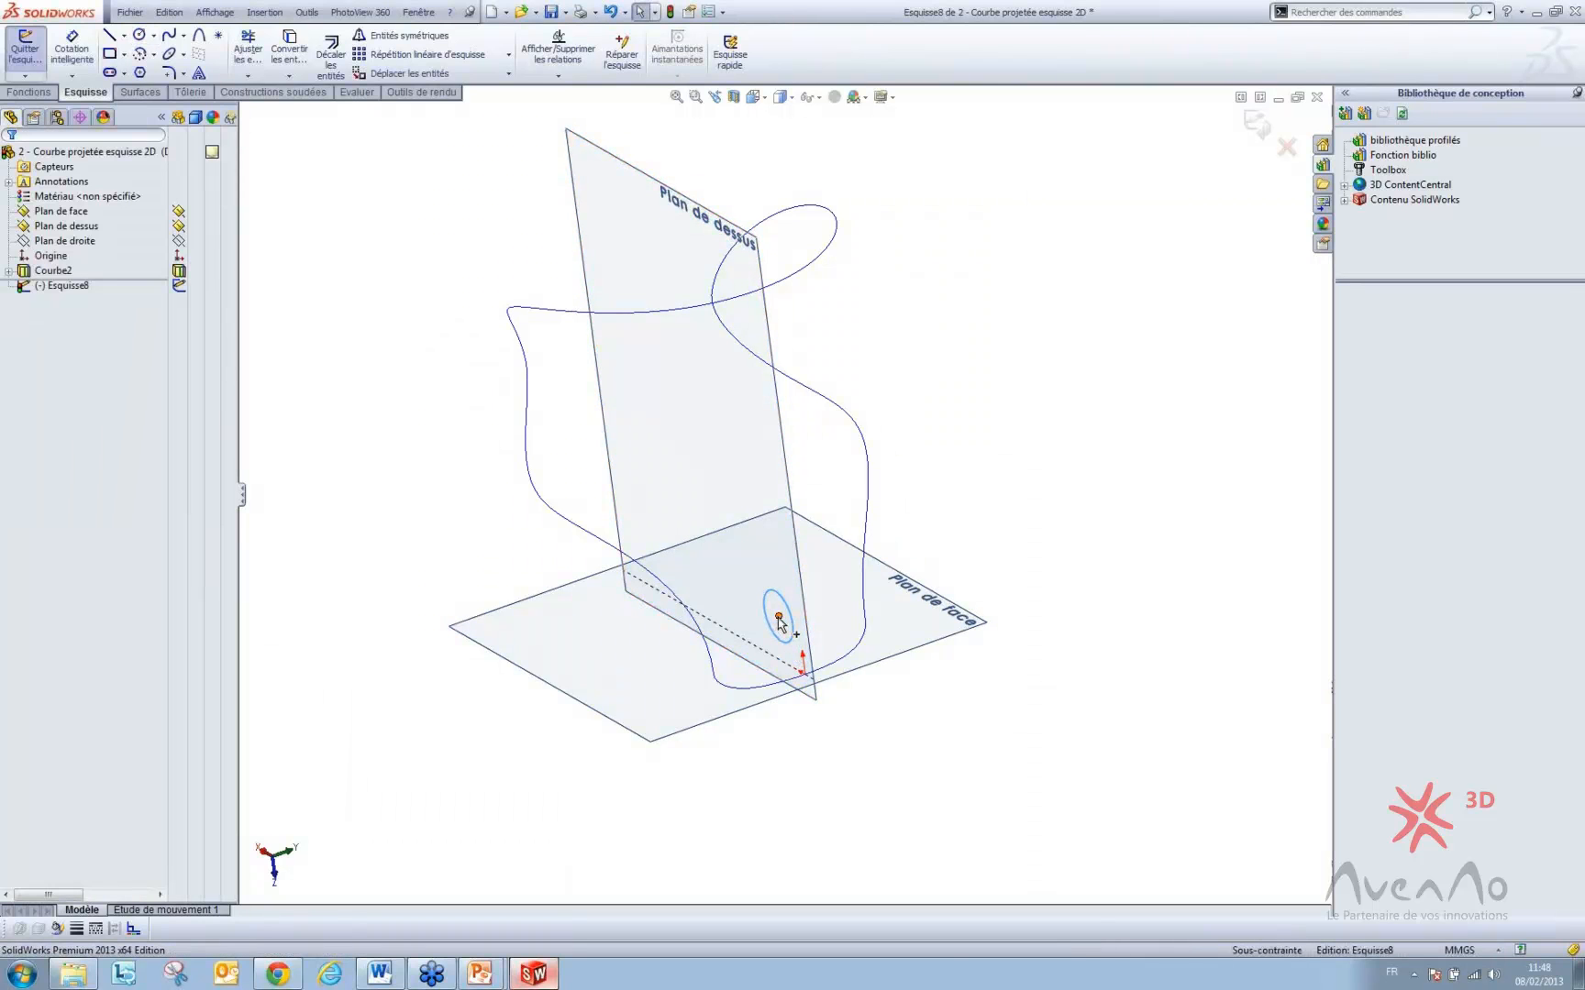
- Add a pierce relation (Point de rencontre) between the circle's centre and the projected curve
left_click(779, 616)
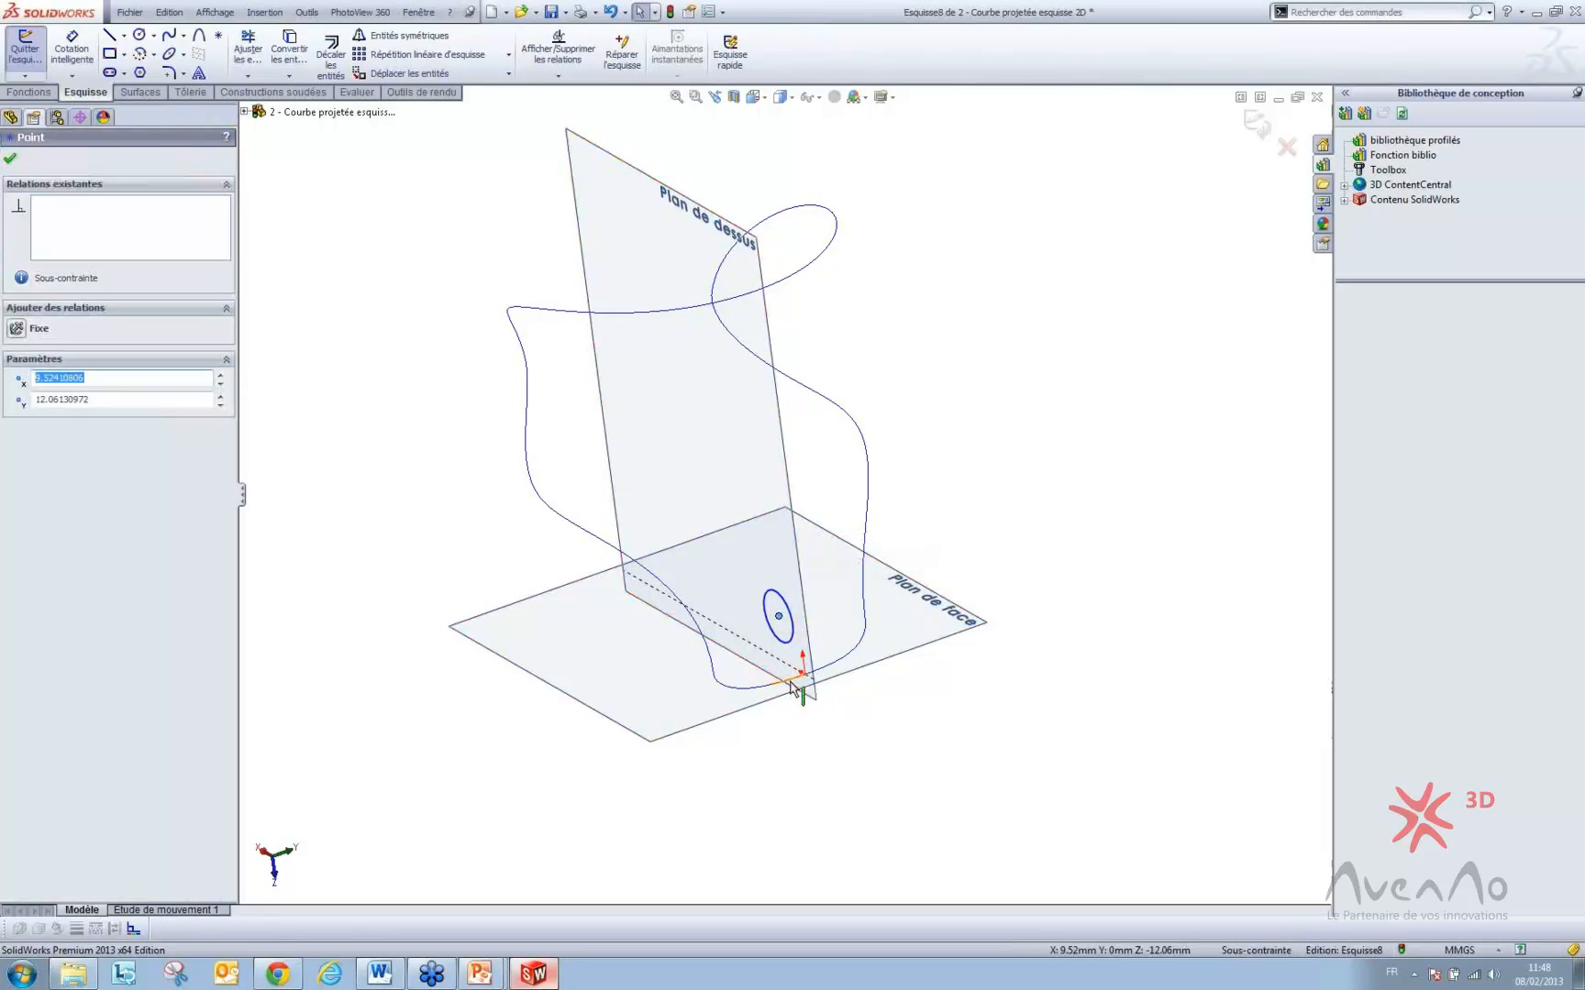
scroll(794, 686, "down", 6)
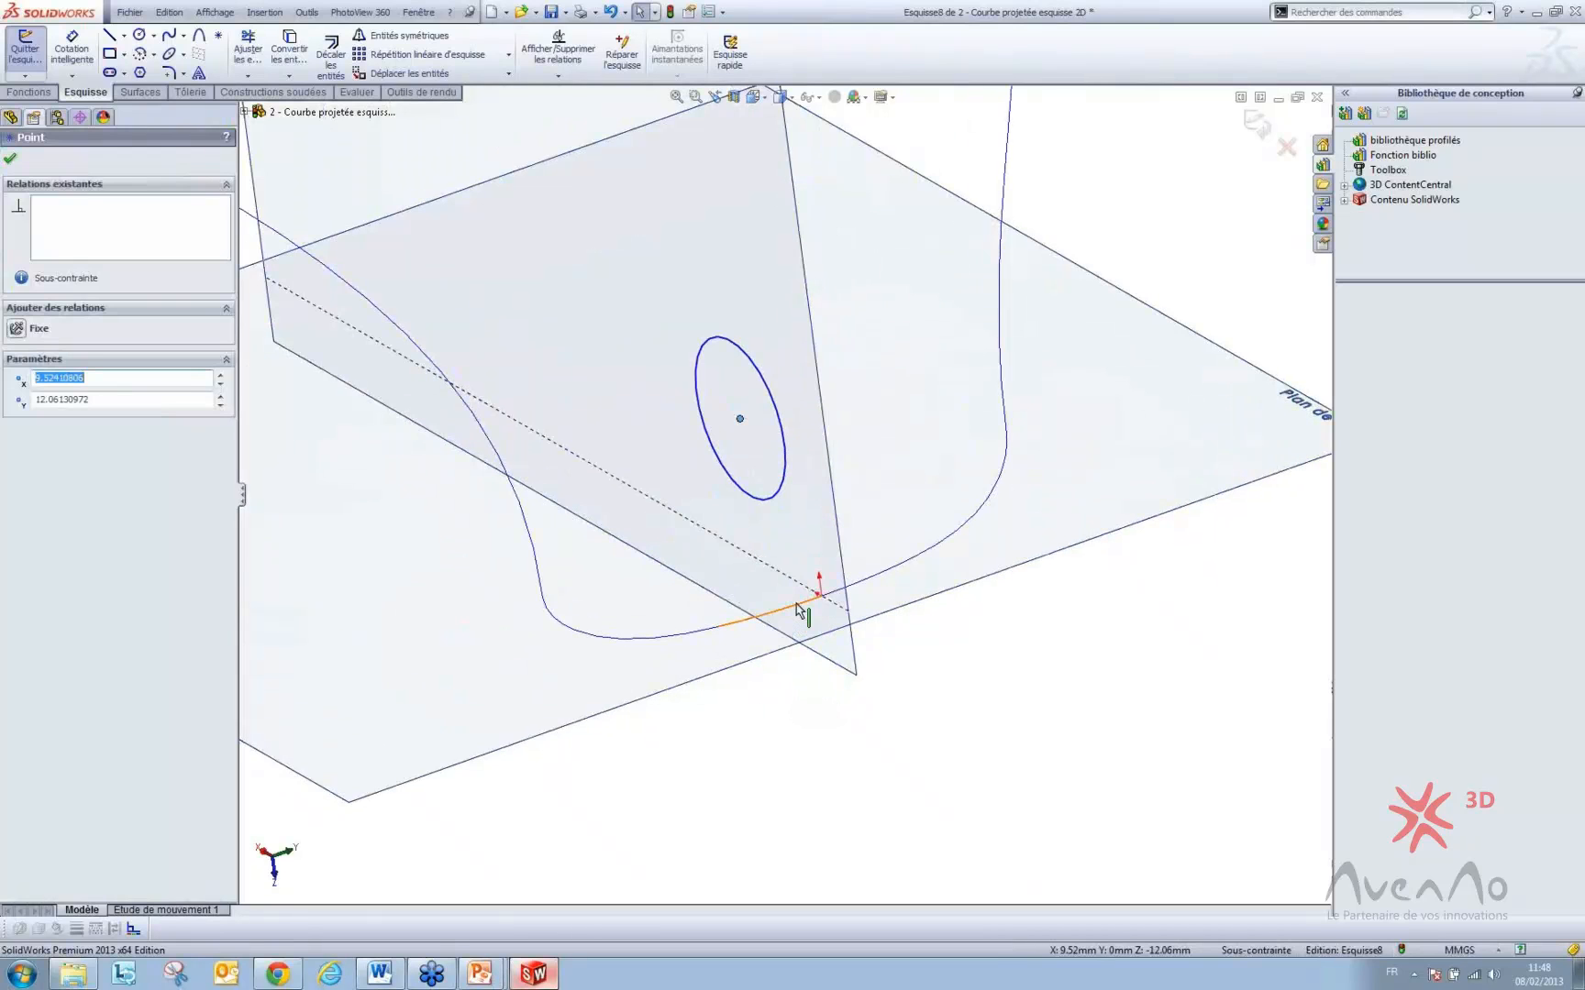
left_click(797, 606, "ctrl")
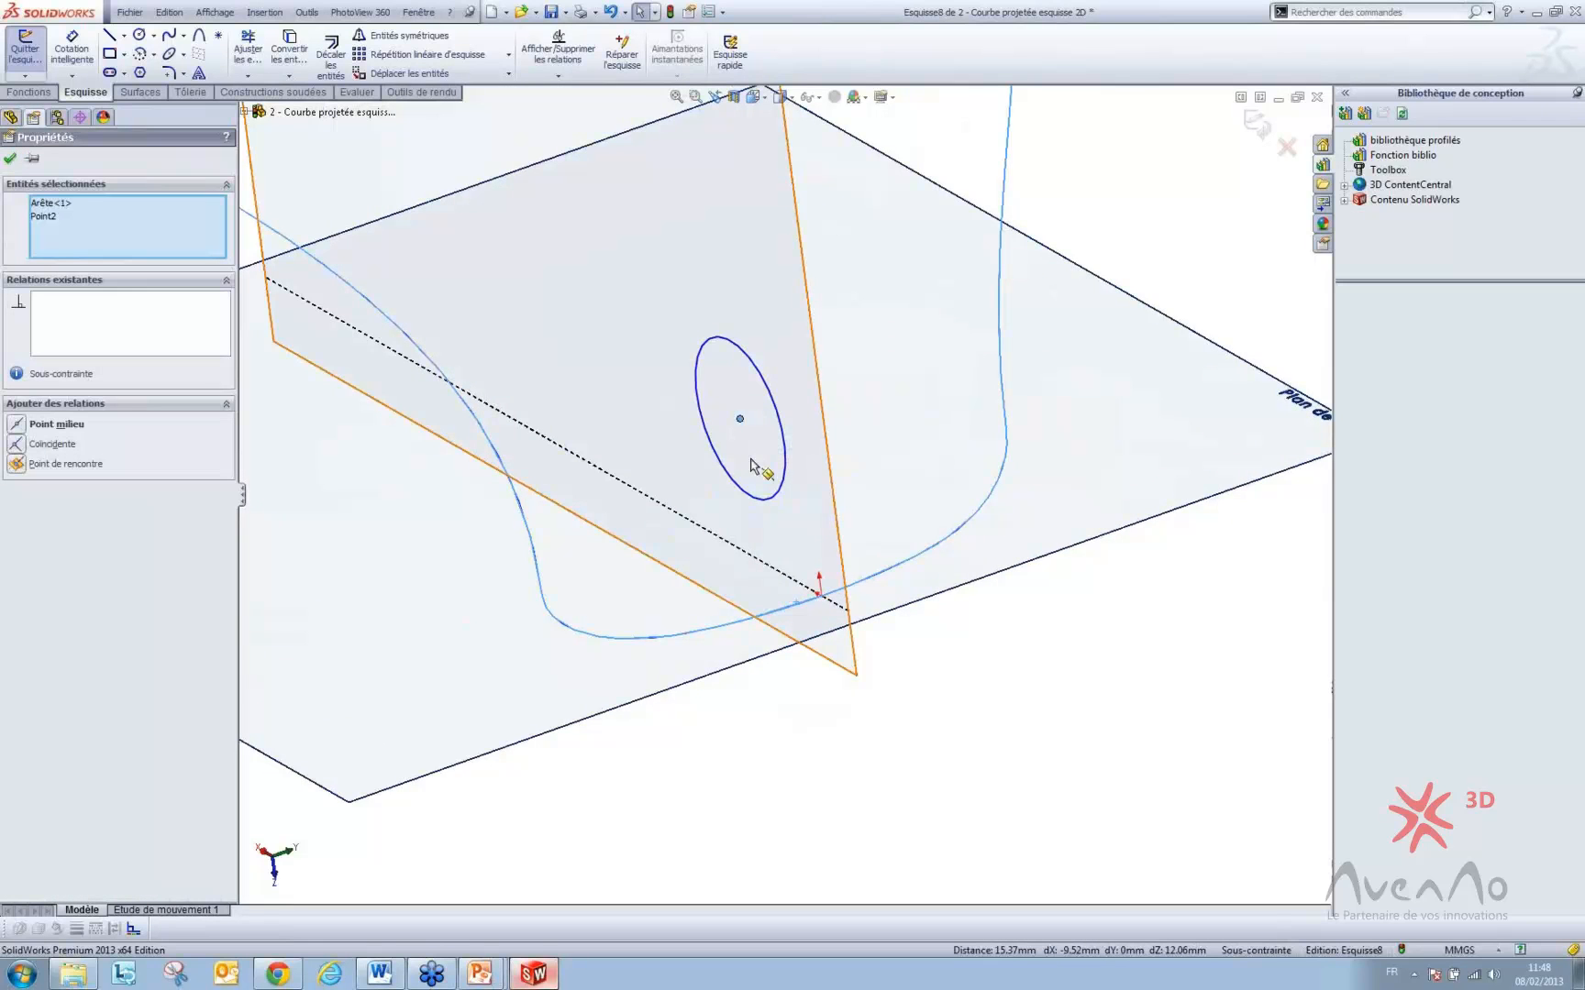
left_click(42, 462)
left_click(820, 816)
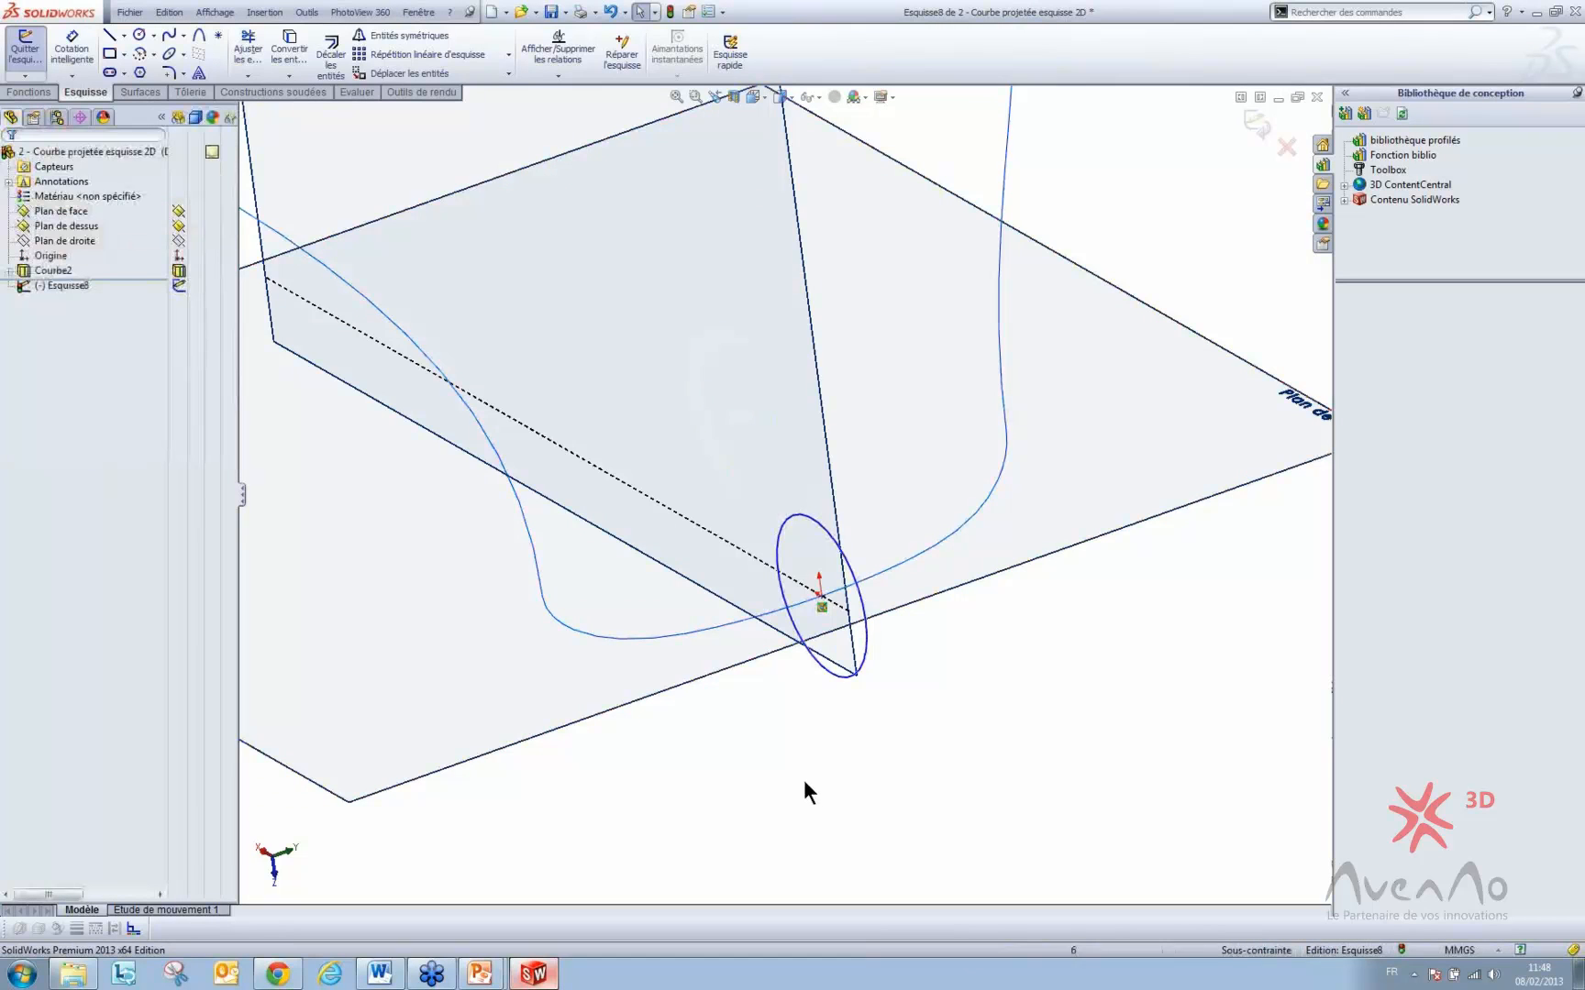
- Dimension the circle's diameter to 5 mm and exit the sketch
left_click(70, 57)
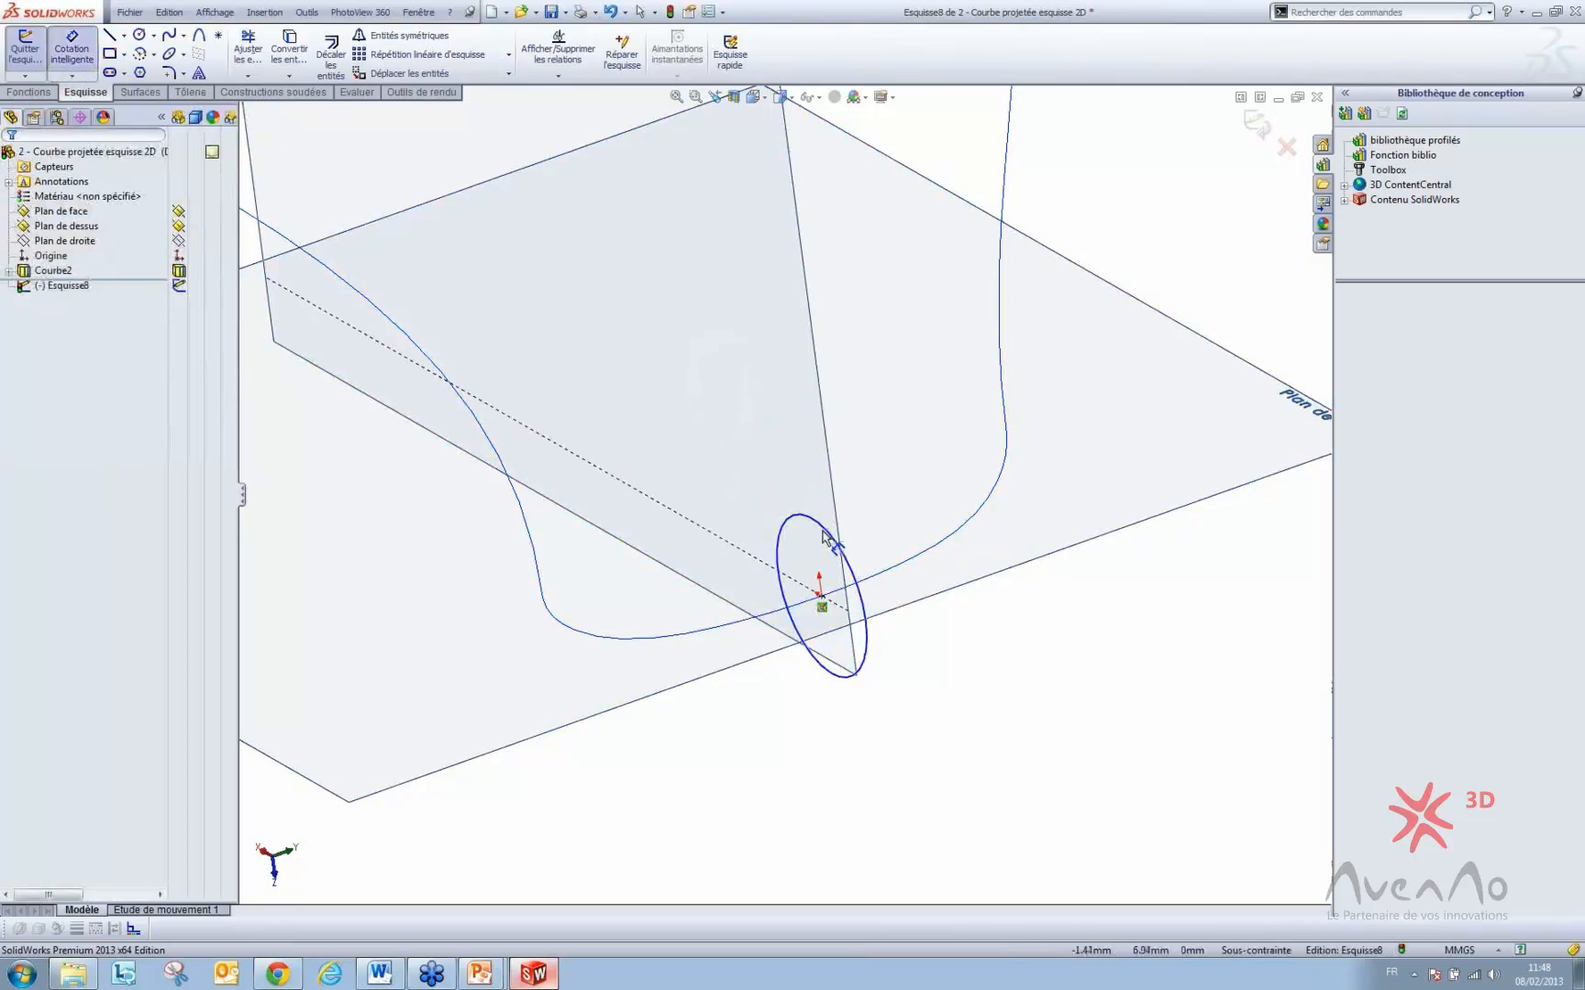
left_click(833, 536)
left_click(796, 428)
type("5")
key("Return")
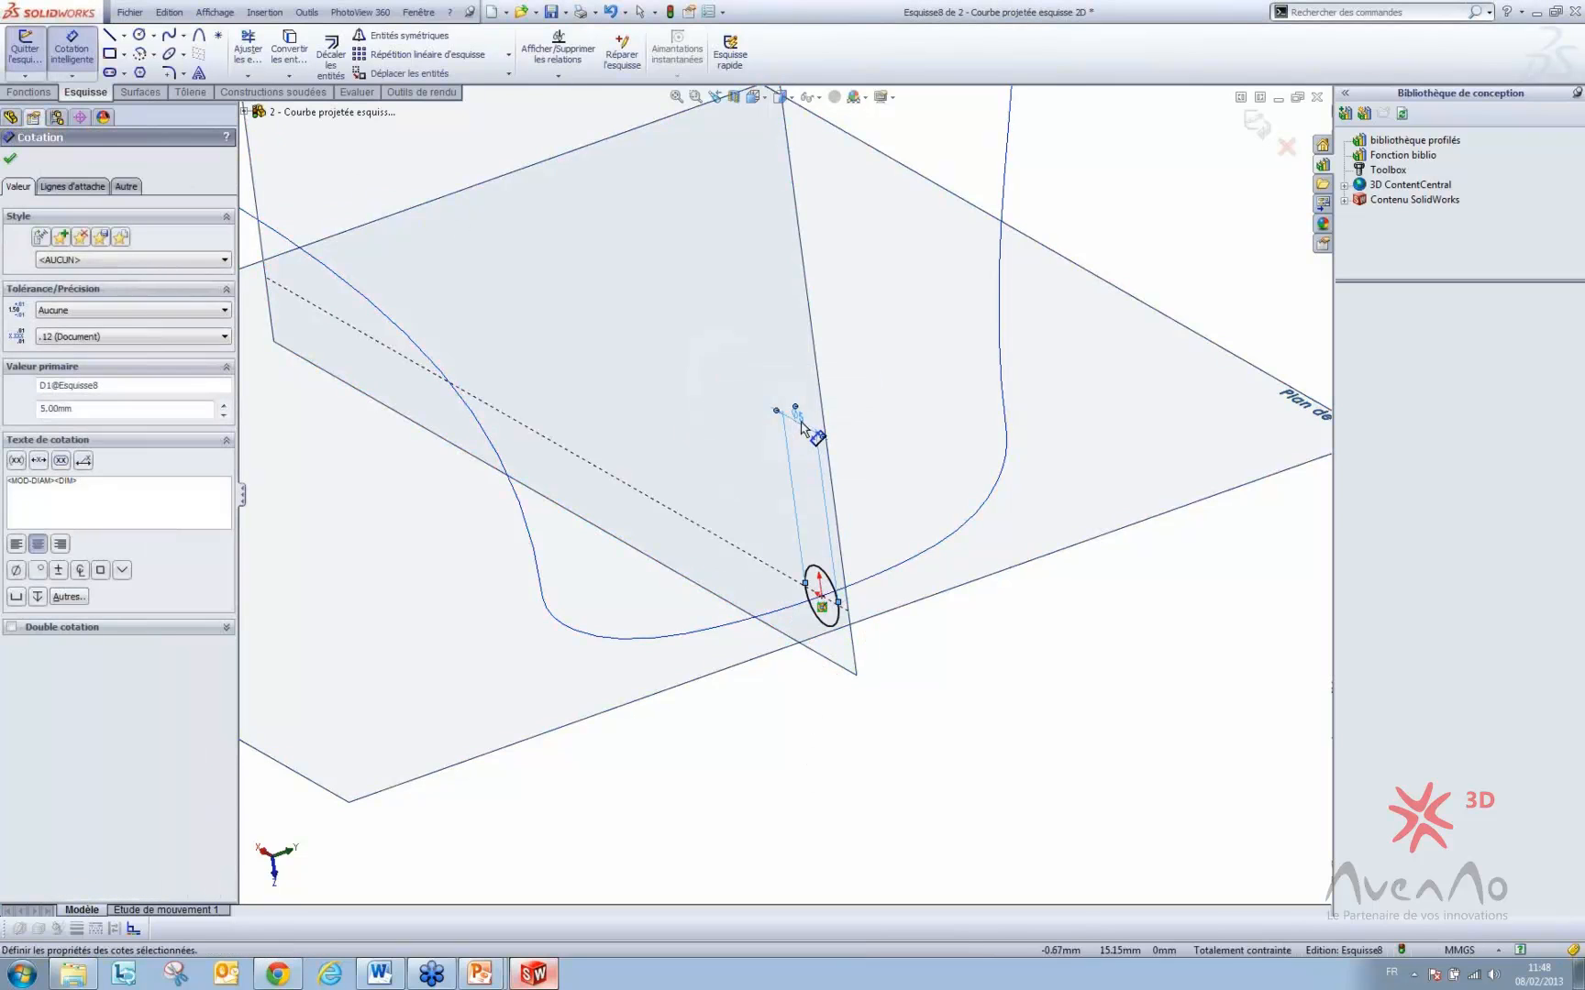
left_click(1255, 126)
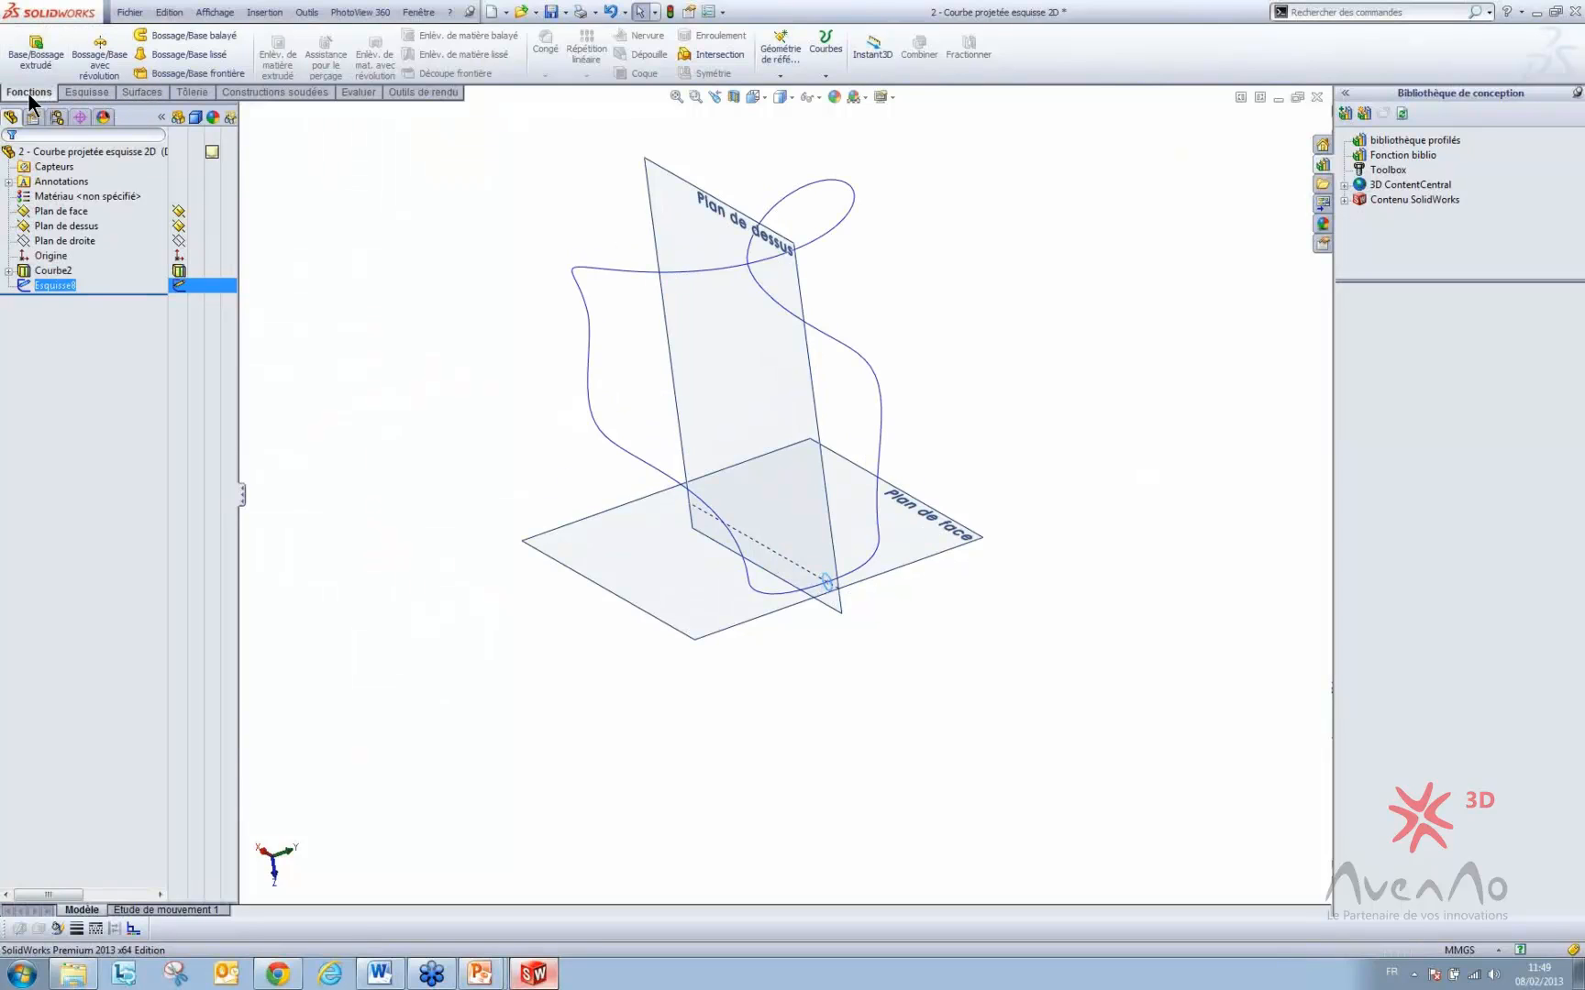
- Sweep the 5 mm circle along the projected curve Courbe2 to create a solid tube, and inspect it from several angles
left_click(194, 36)
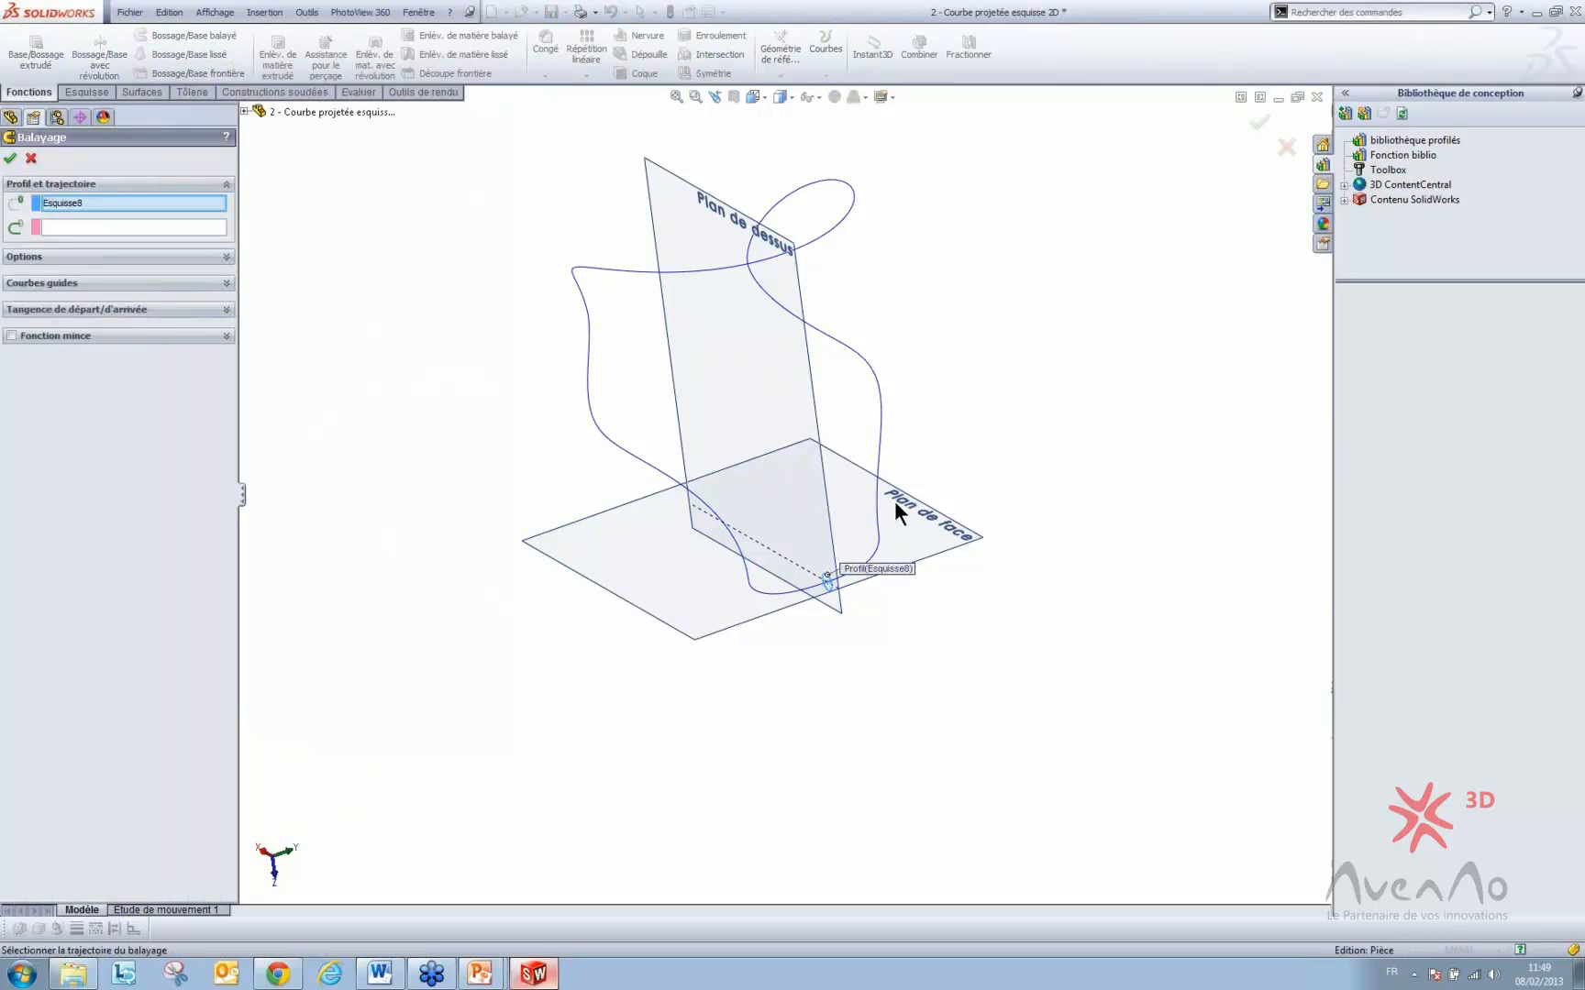
scroll(894, 500, "down", 4)
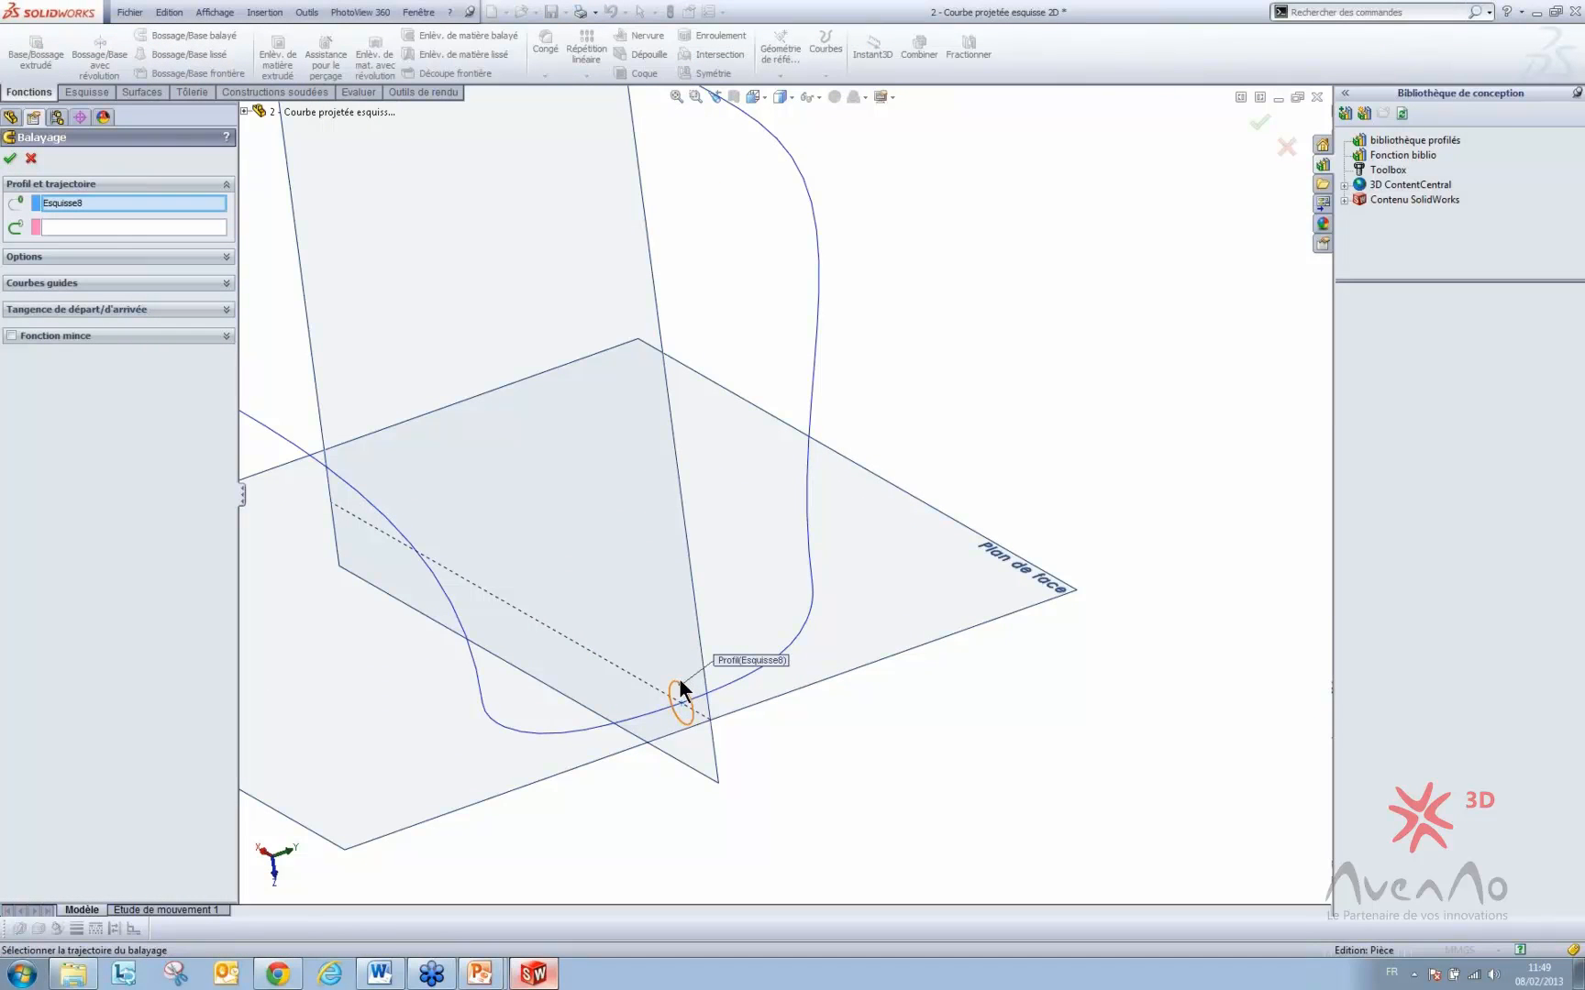
left_click(117, 223)
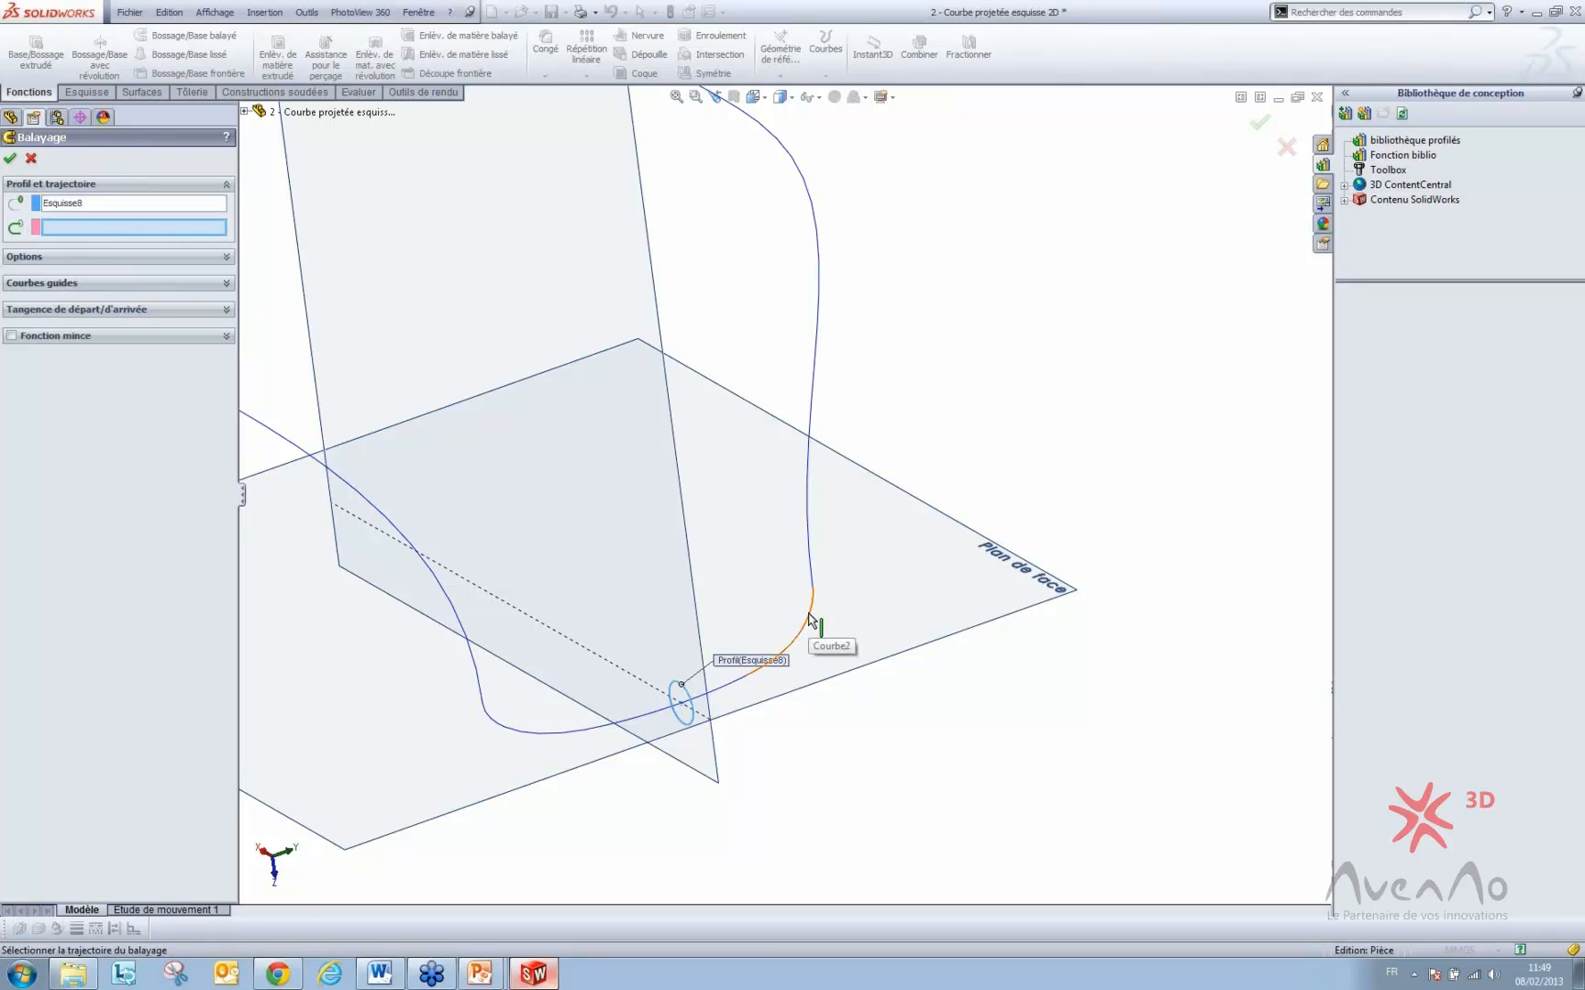
left_click(808, 620)
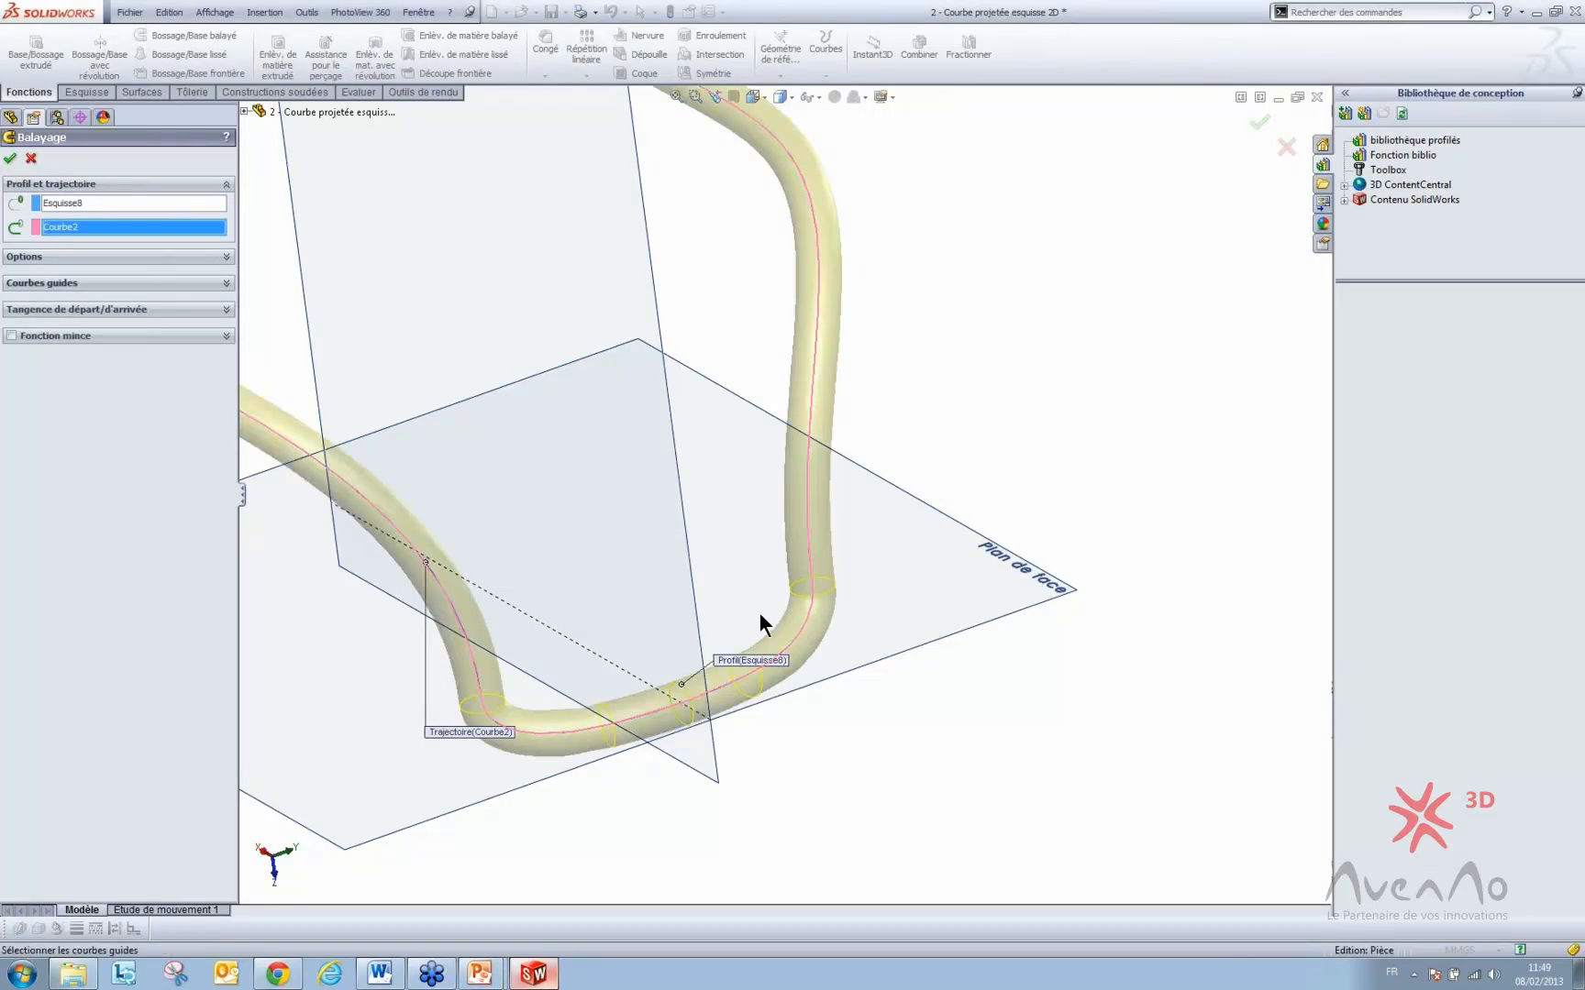
scroll(685, 432, "up", 4)
middle_click_drag(710, 296, 838, 385)
key("Return")
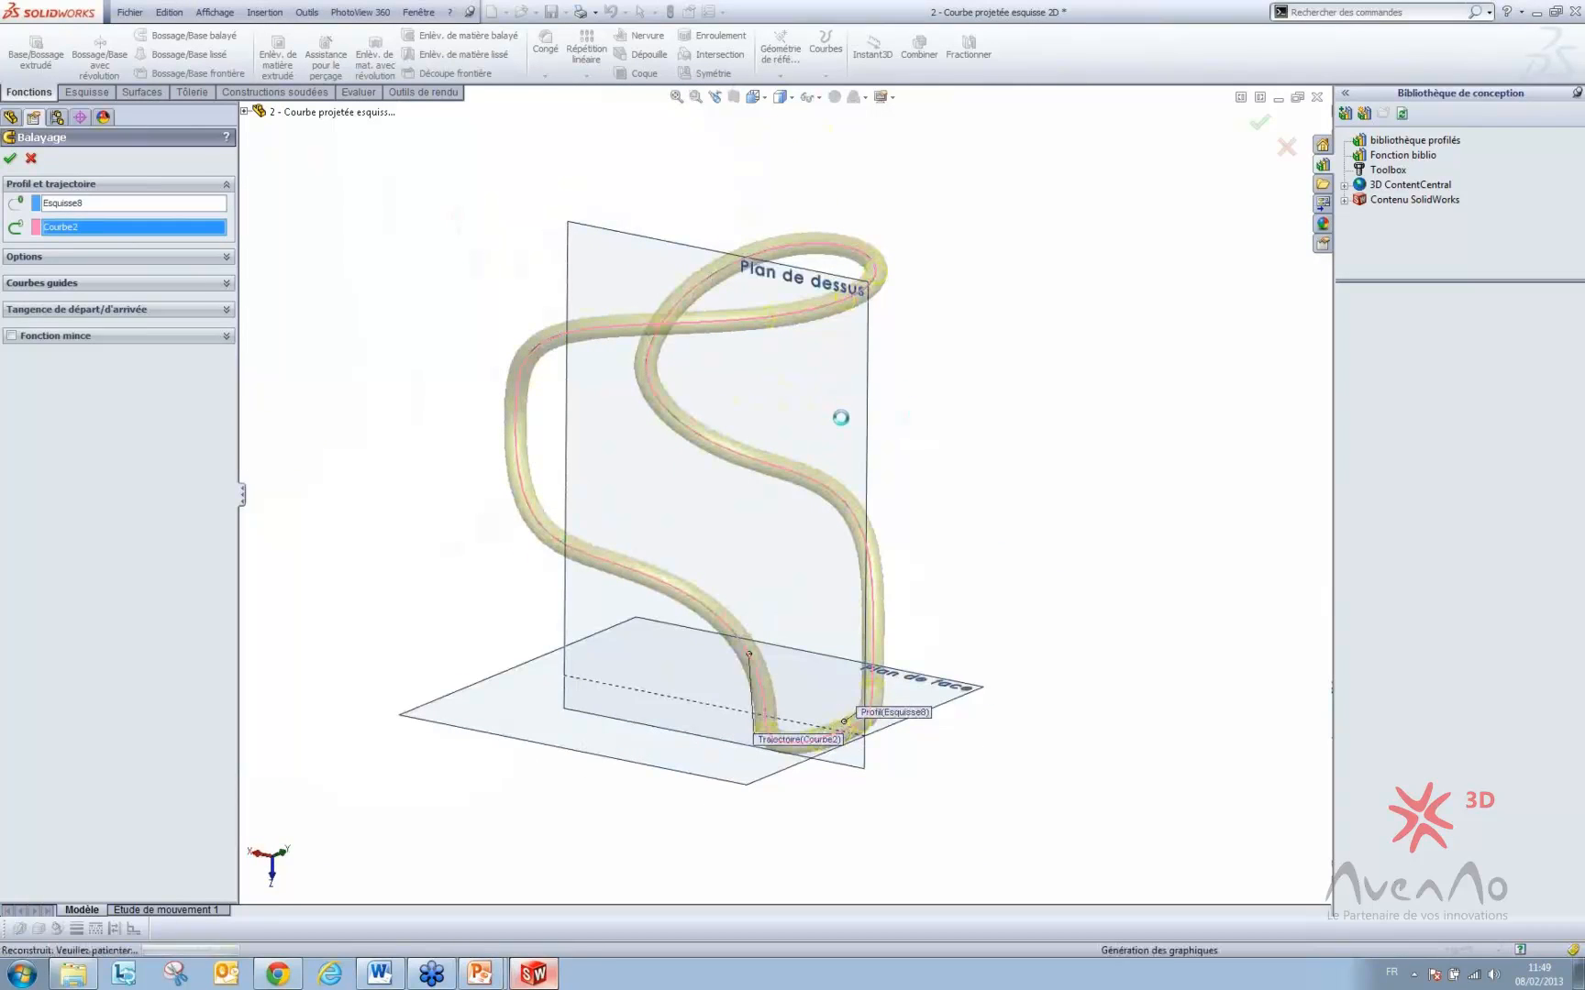
middle_click_drag(878, 499, 846, 475)
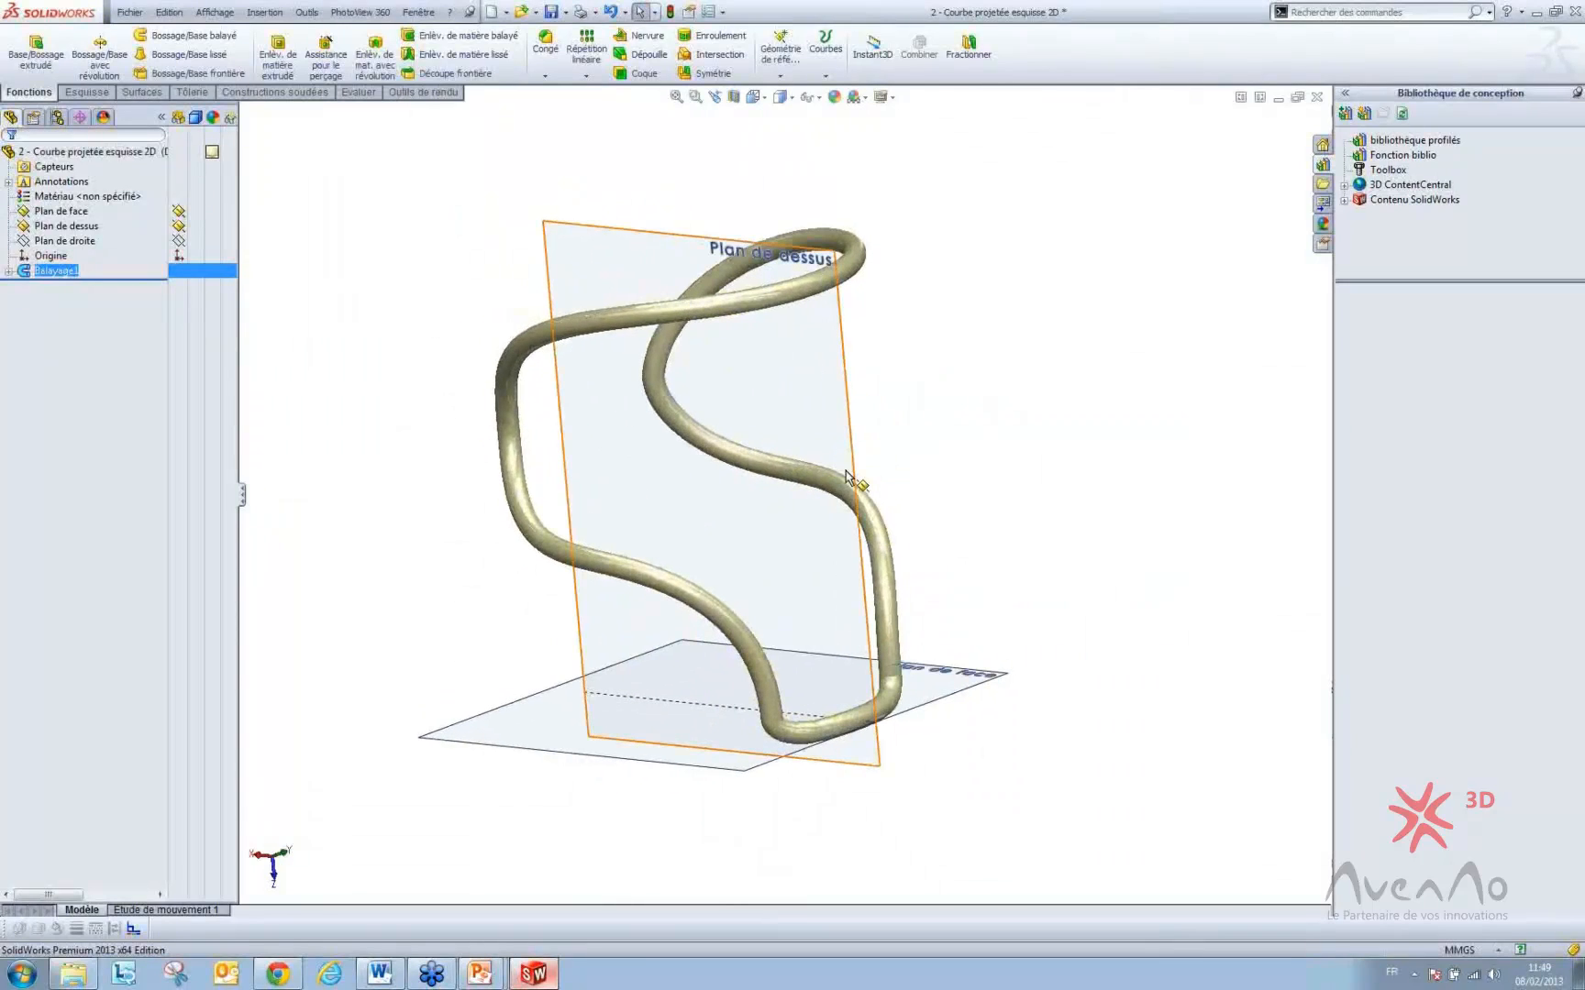
middle_click_drag(642, 339, 705, 396)
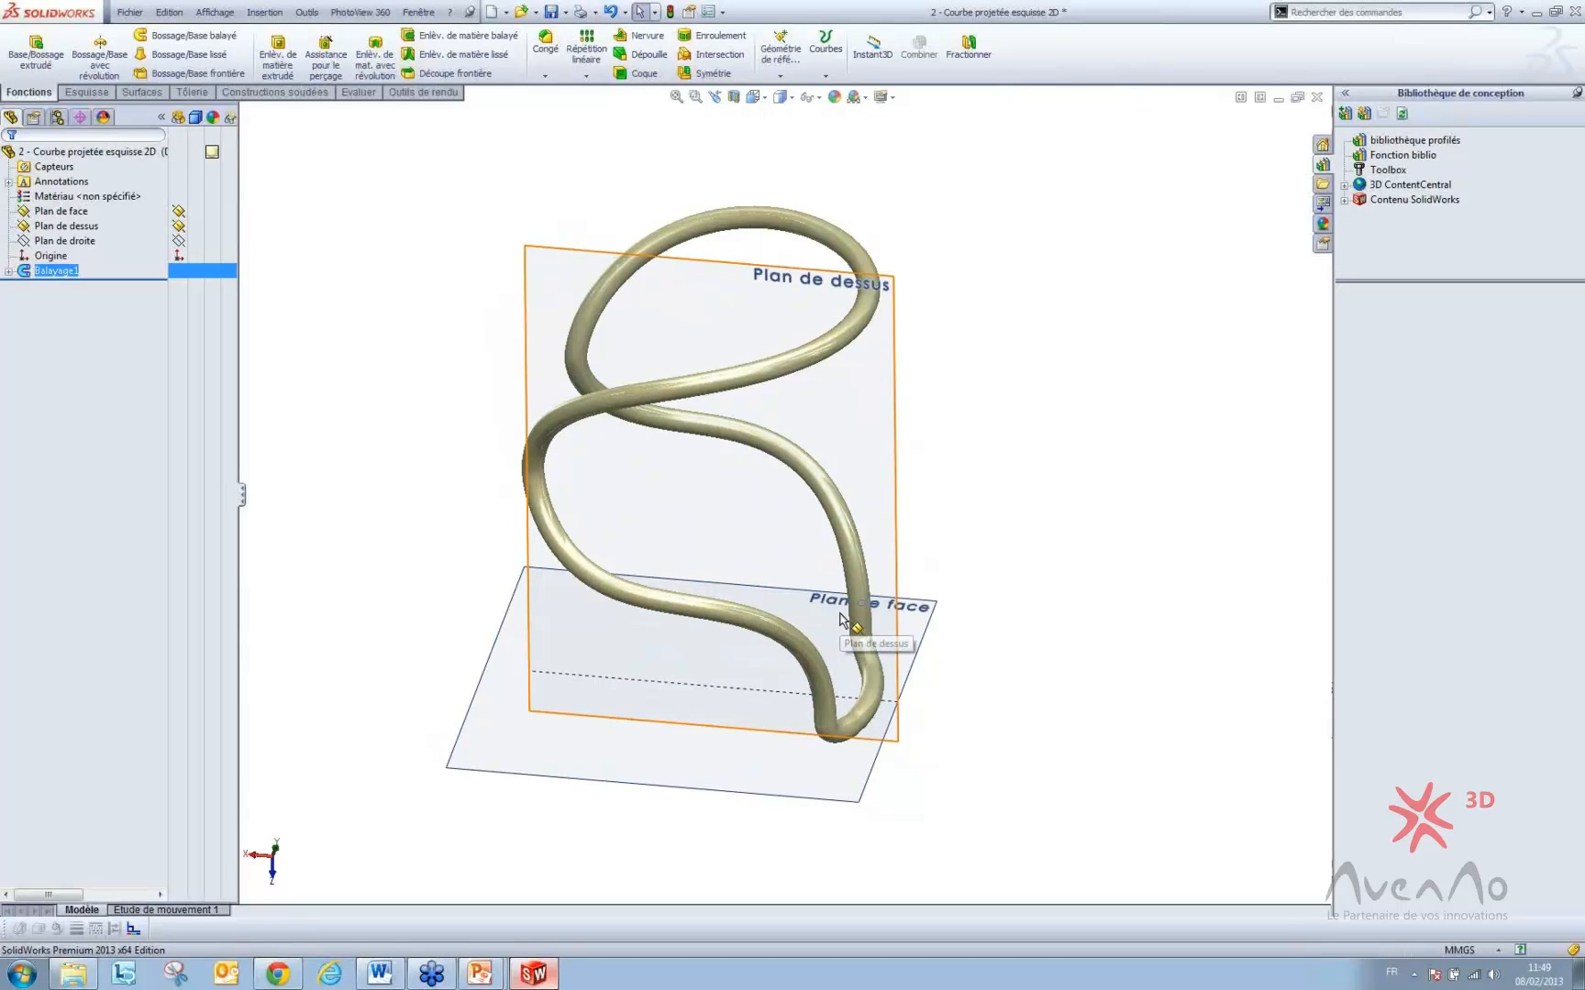
middle_click_drag(720, 663, 677, 596)
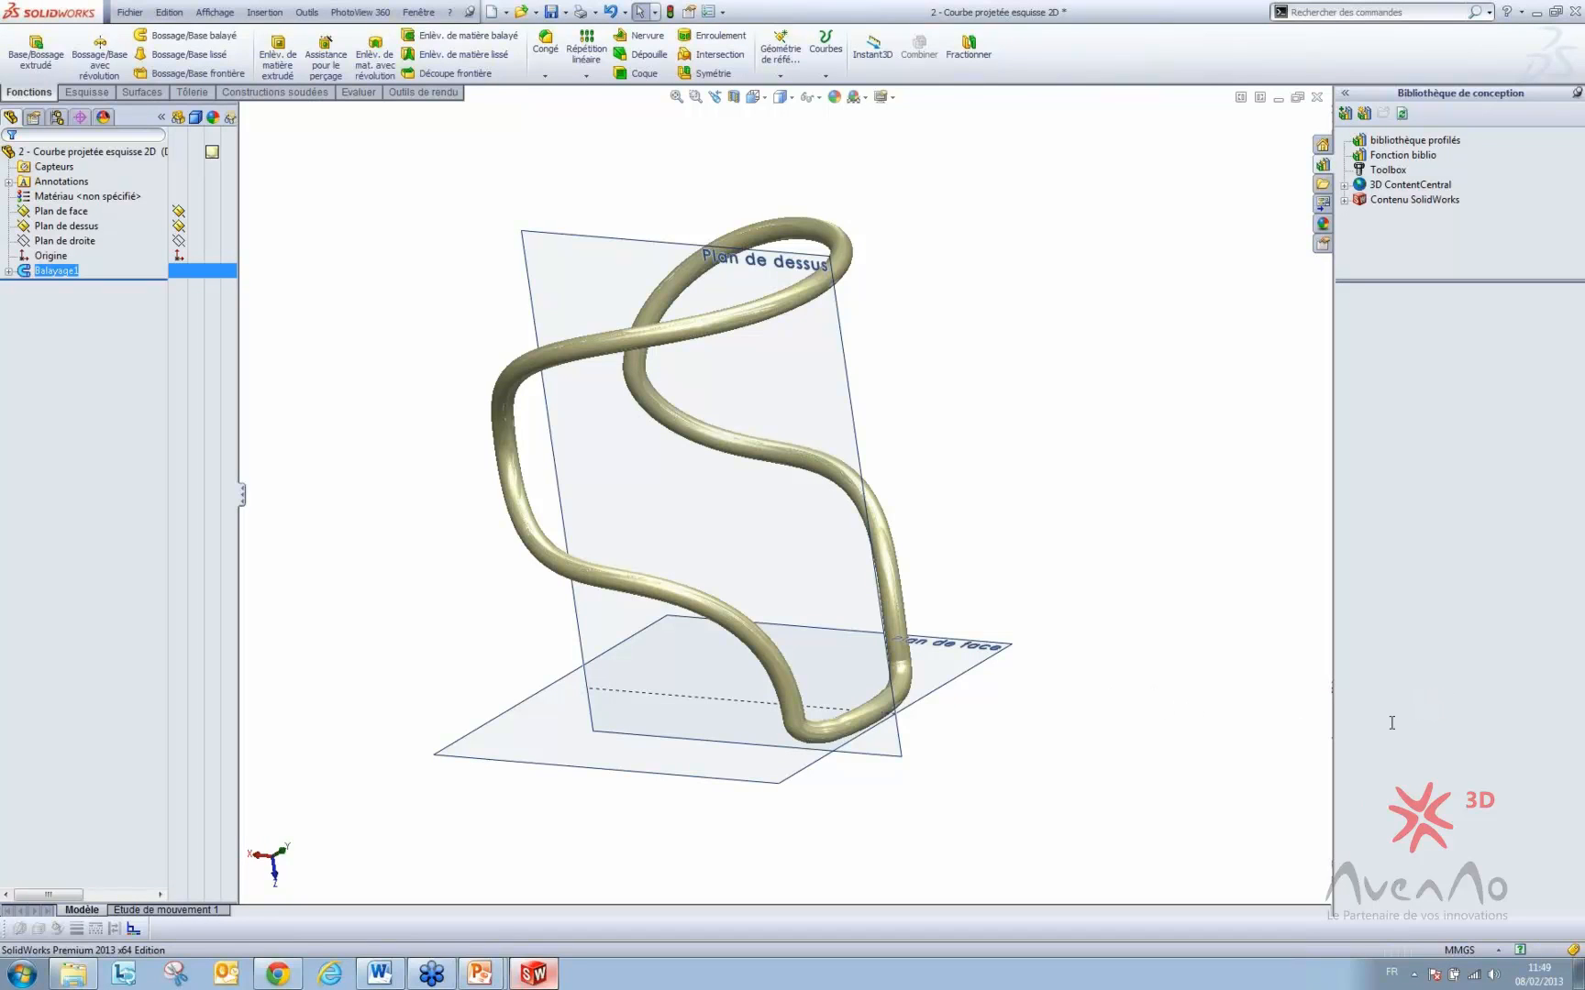
- Switch to the PowerPoint presentation and advance to the slide "3 – La courbe composite"
left_click(620, 757)
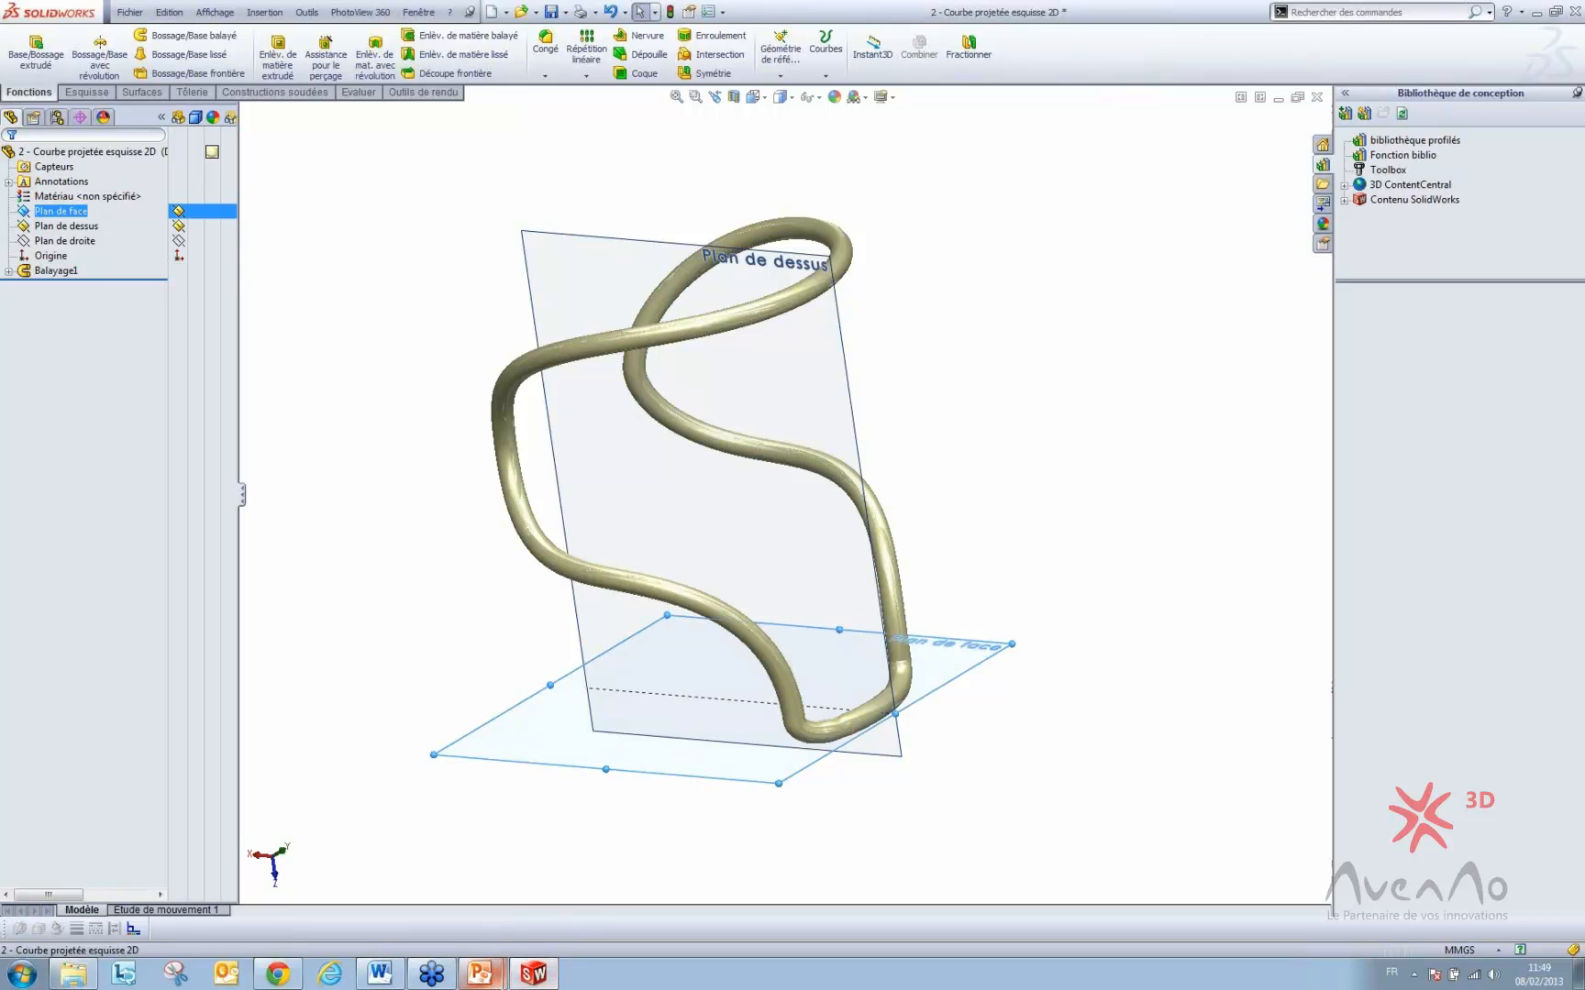
left_click(1317, 97)
left_click(783, 525)
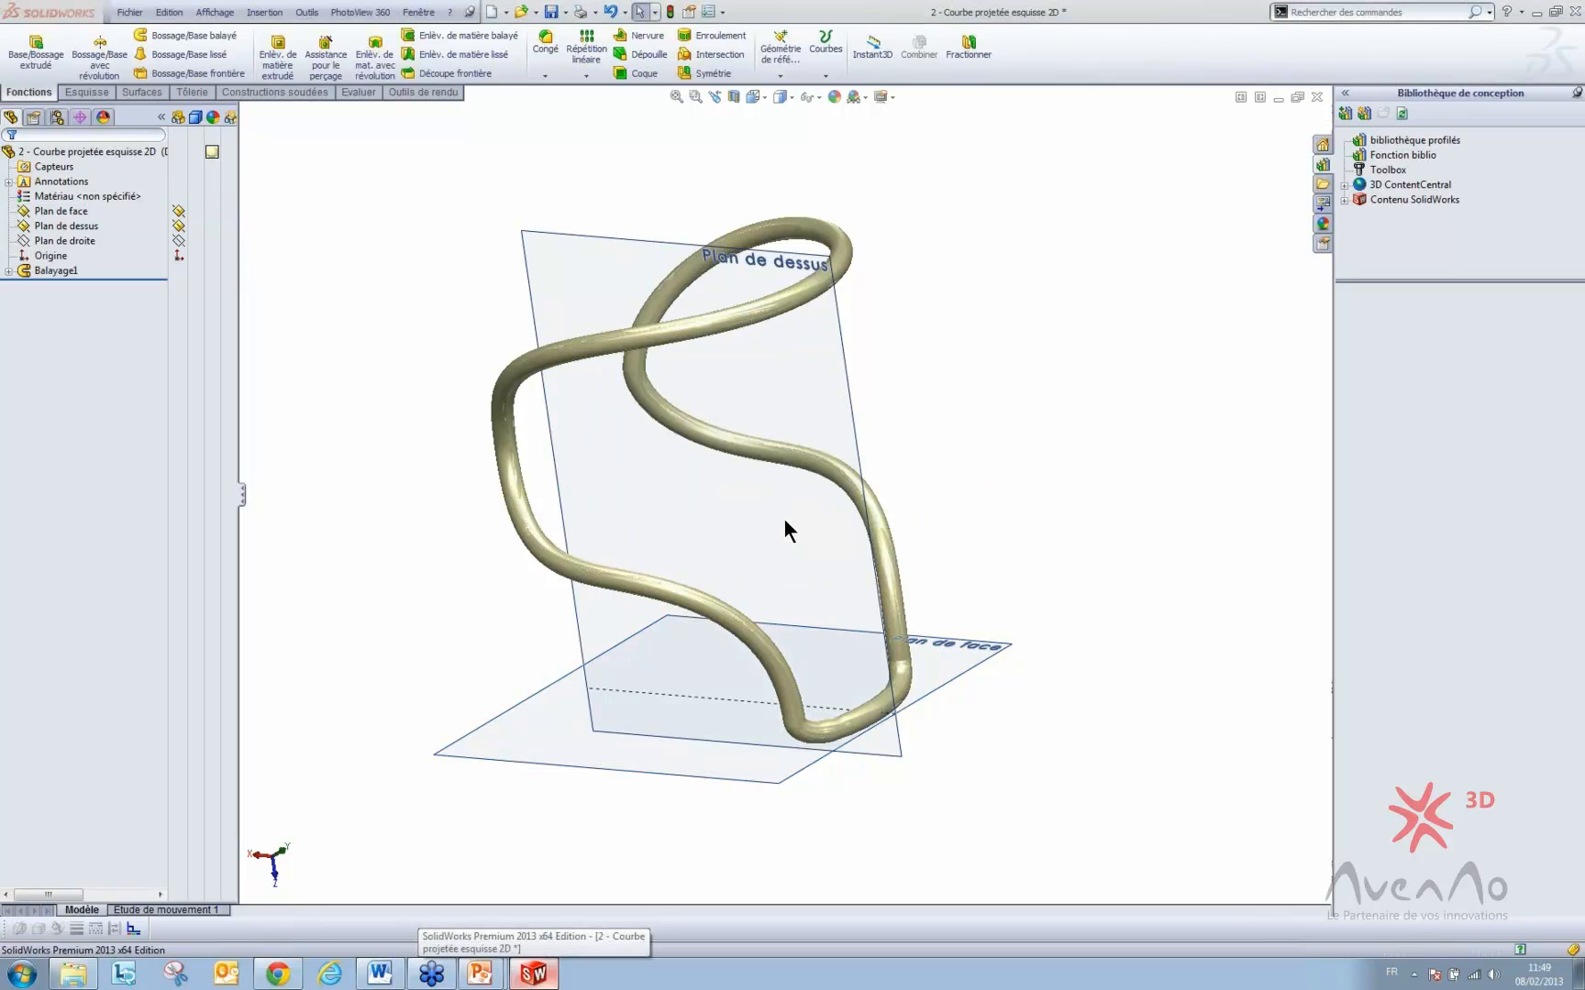
left_click(539, 978)
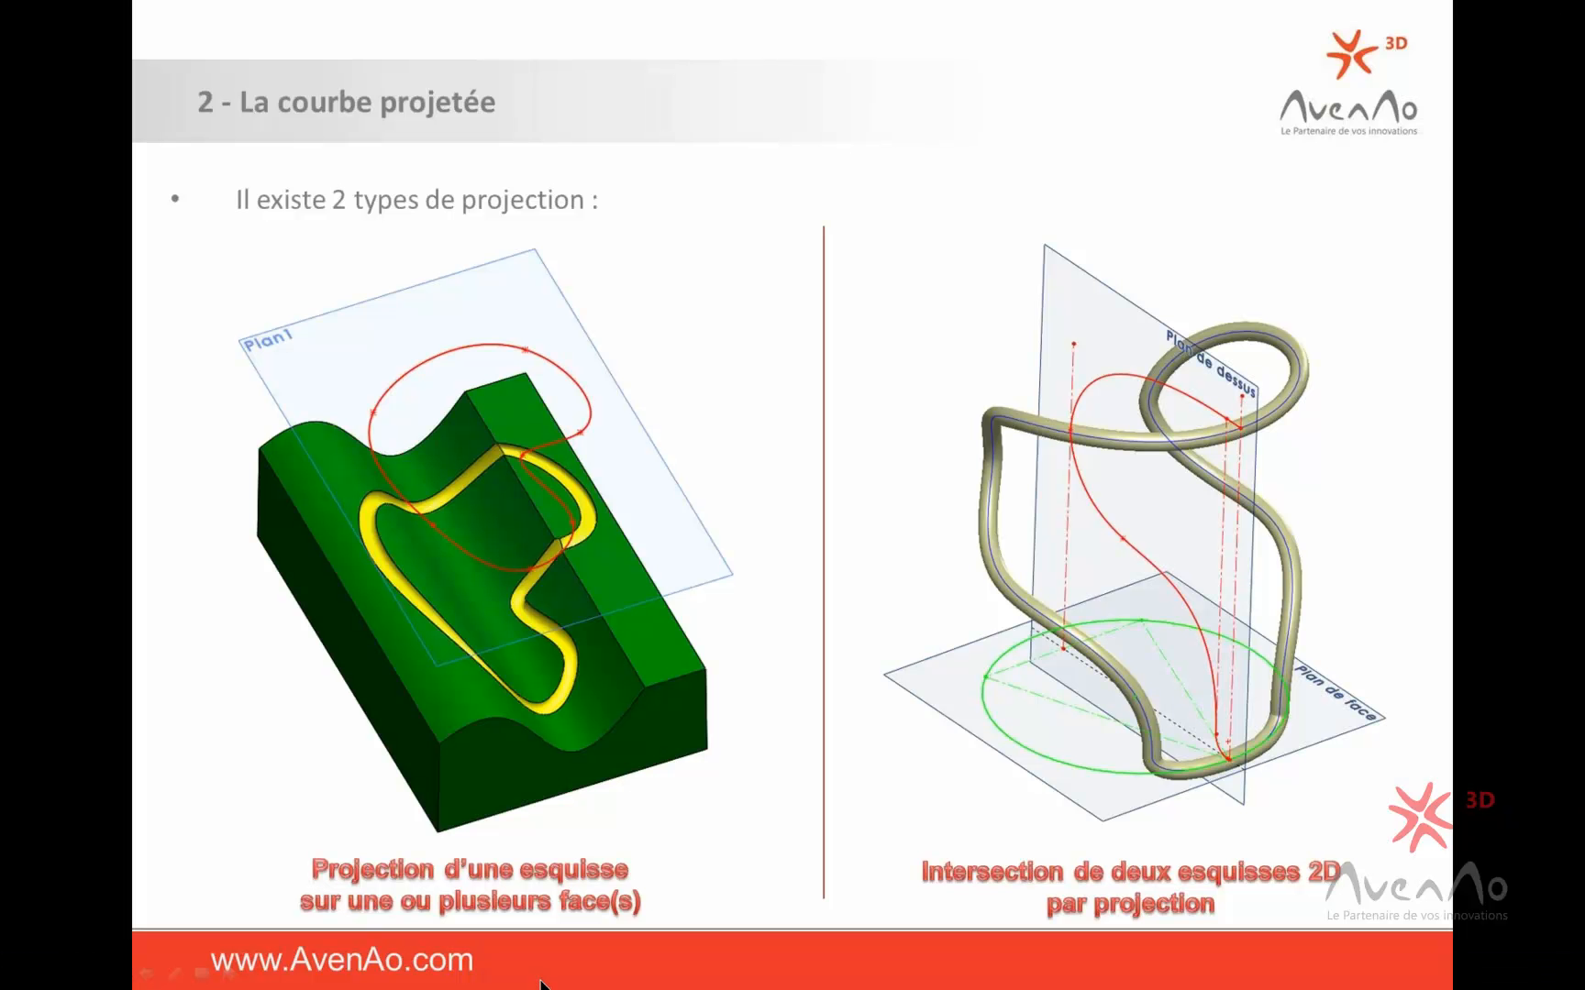
left_click(713, 768)
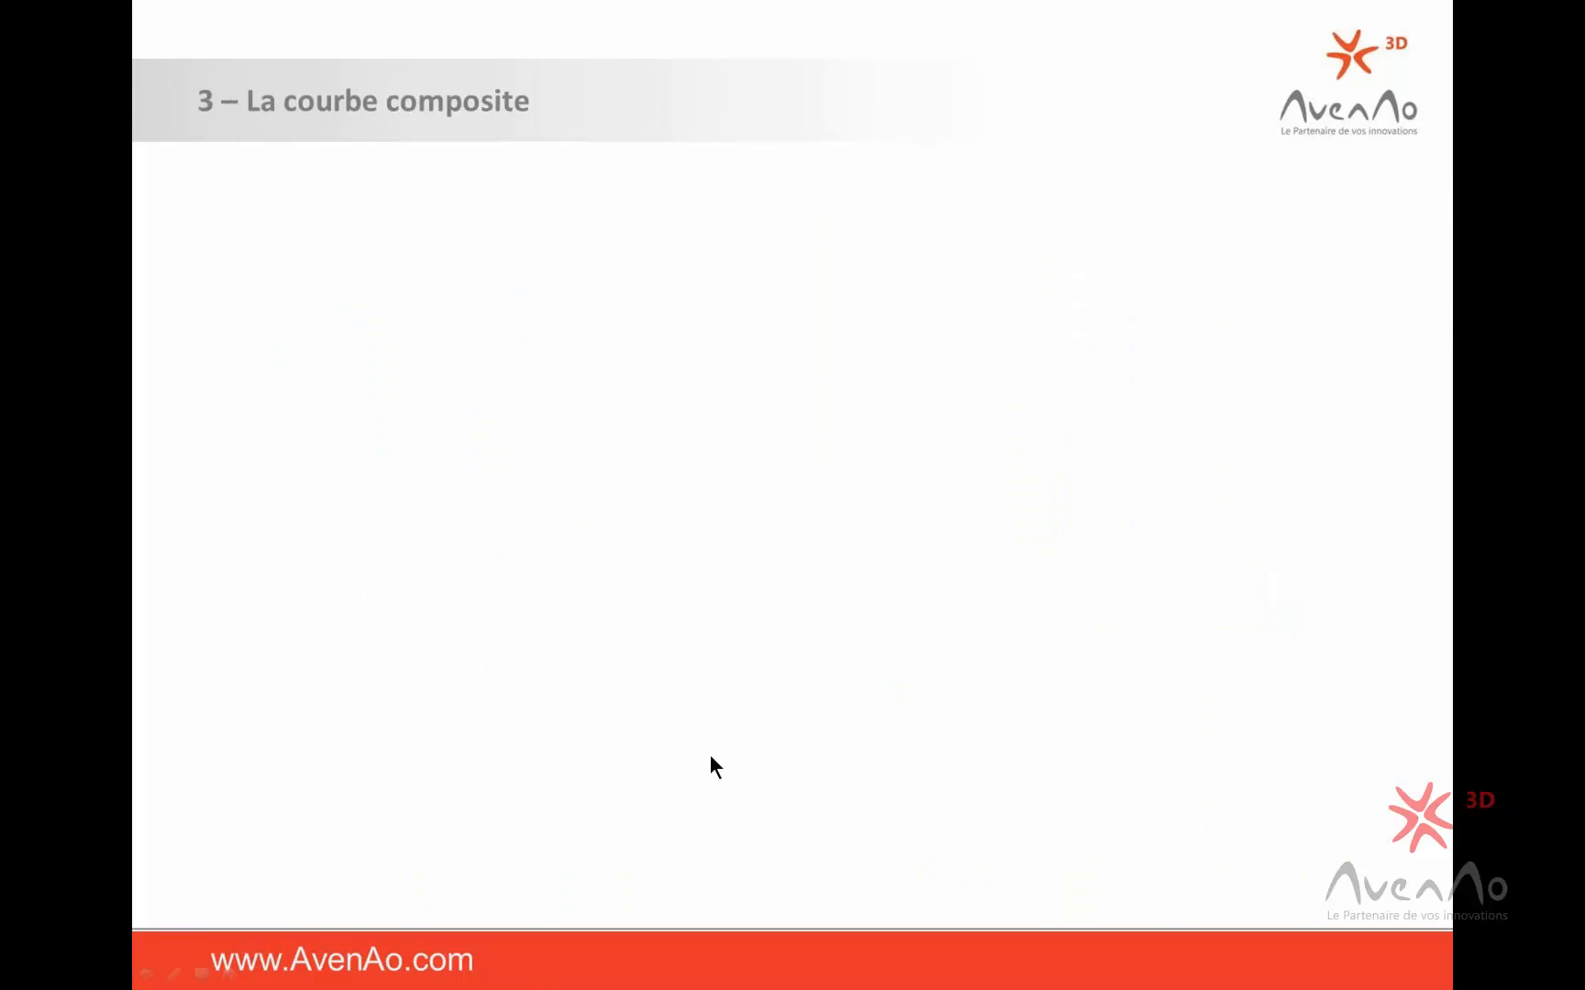
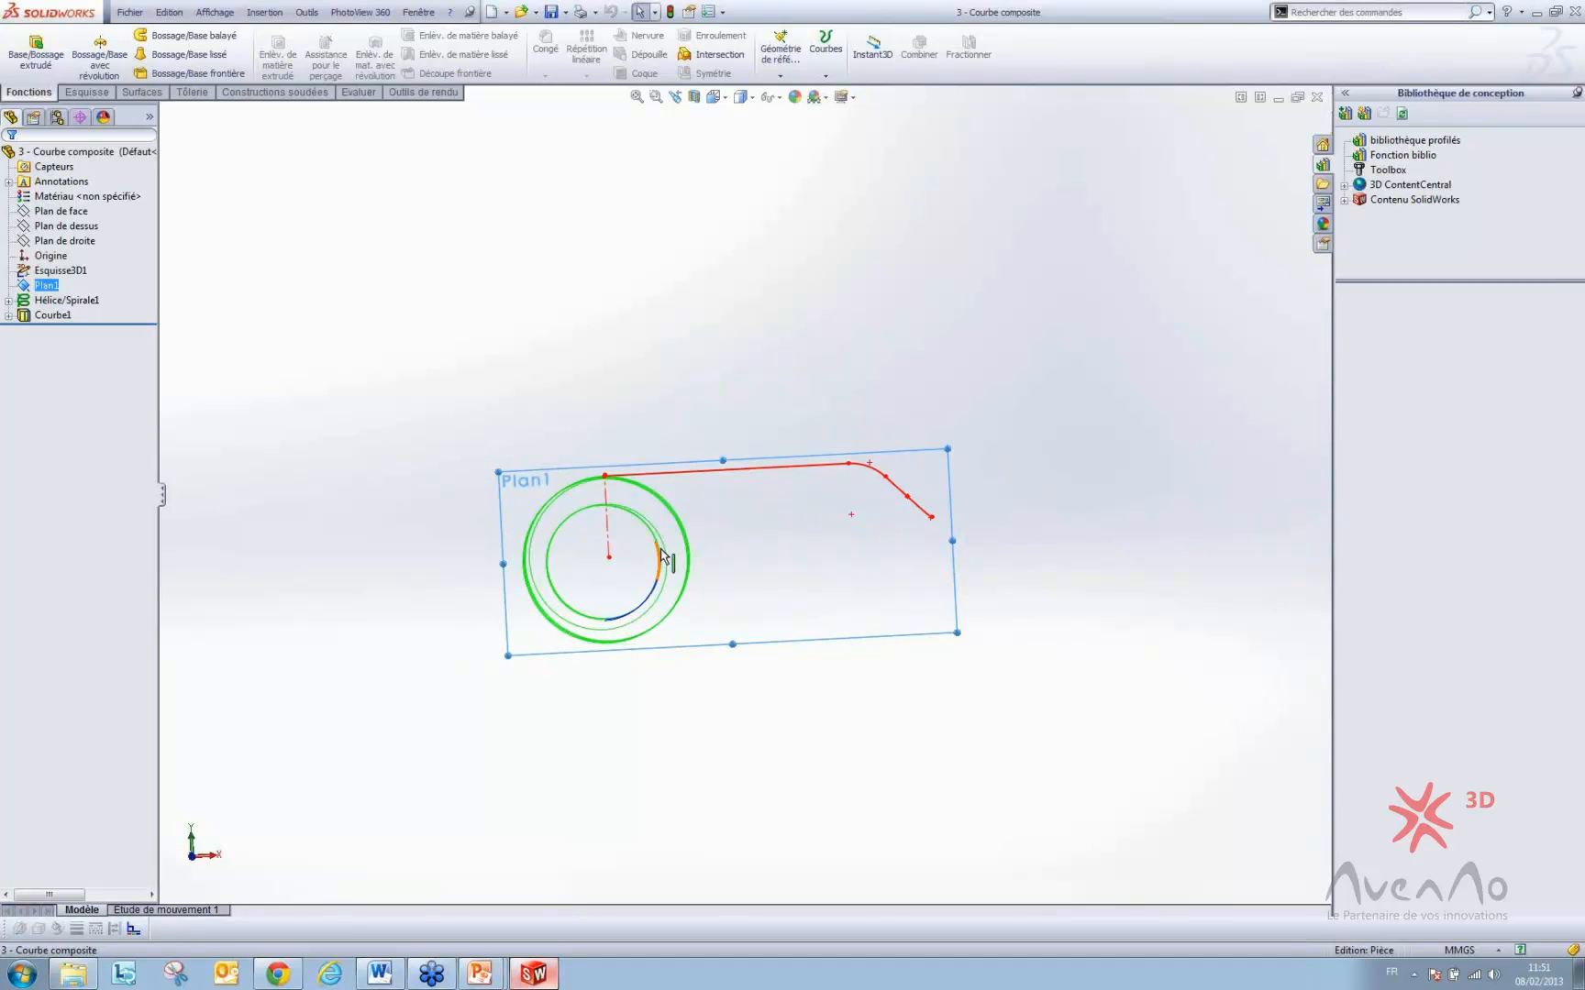
- Join Esquisse3D1, Hélice/Spirale1 and Courbe1 into a single composite curve
middle_click_drag(631, 565, 543, 616)
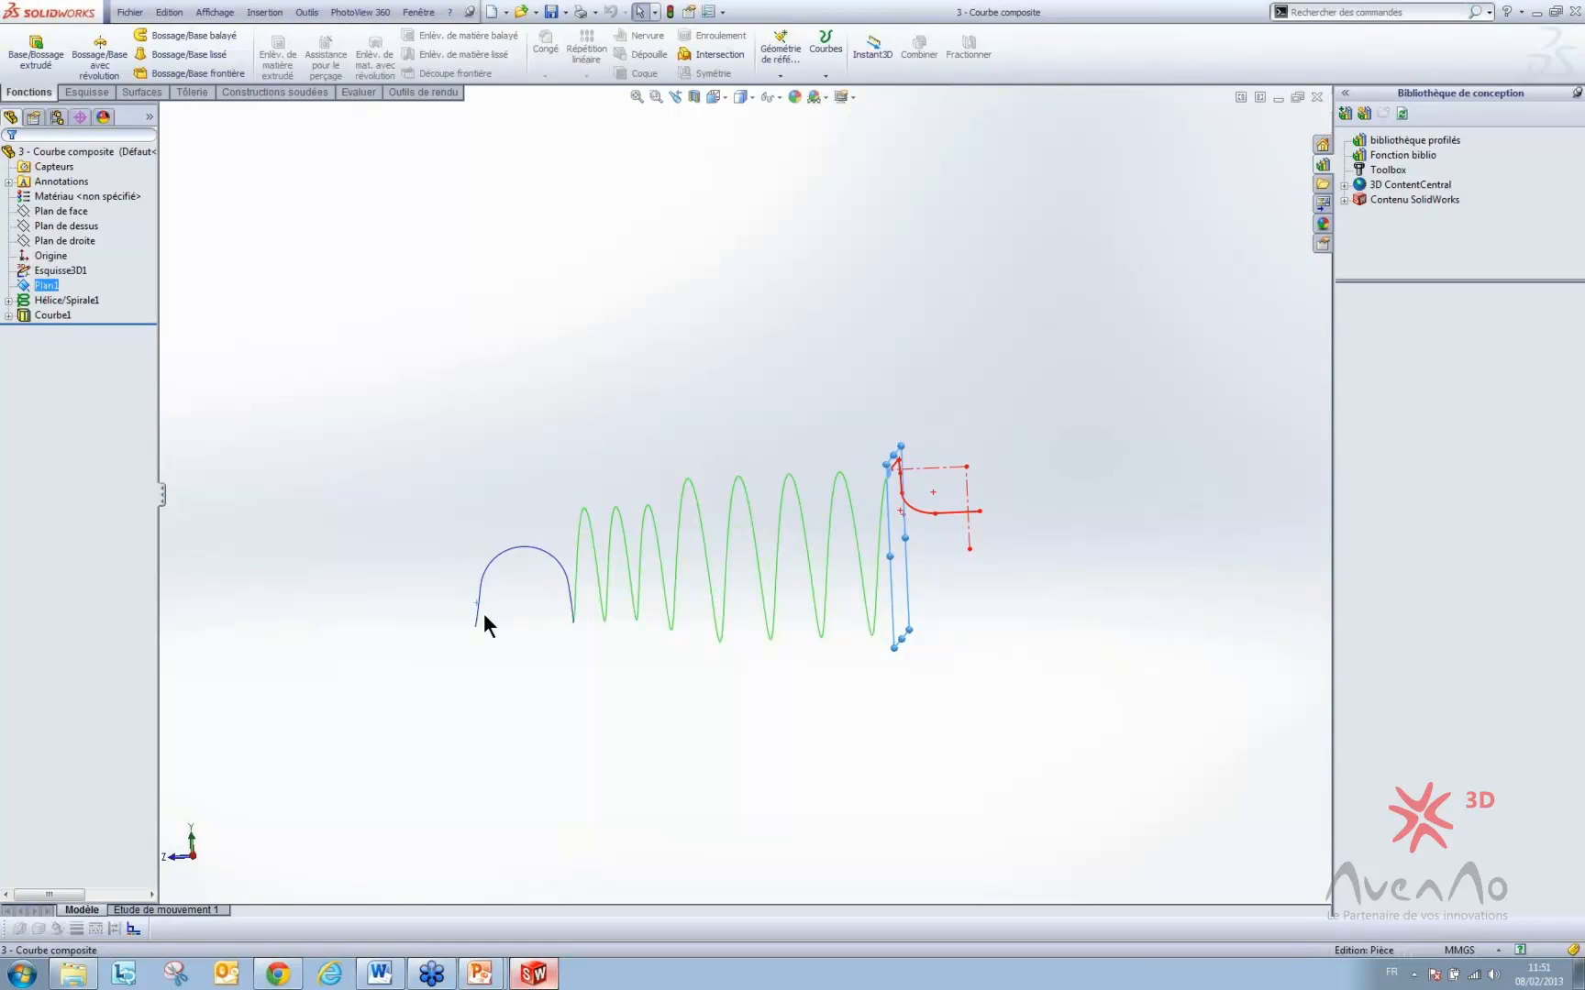
mouse_move(548, 612)
middle_mouse_down()
mouse_move(648, 640)
mouse_move(645, 732)
mouse_move(659, 606)
mouse_move(682, 701)
middle_mouse_up()
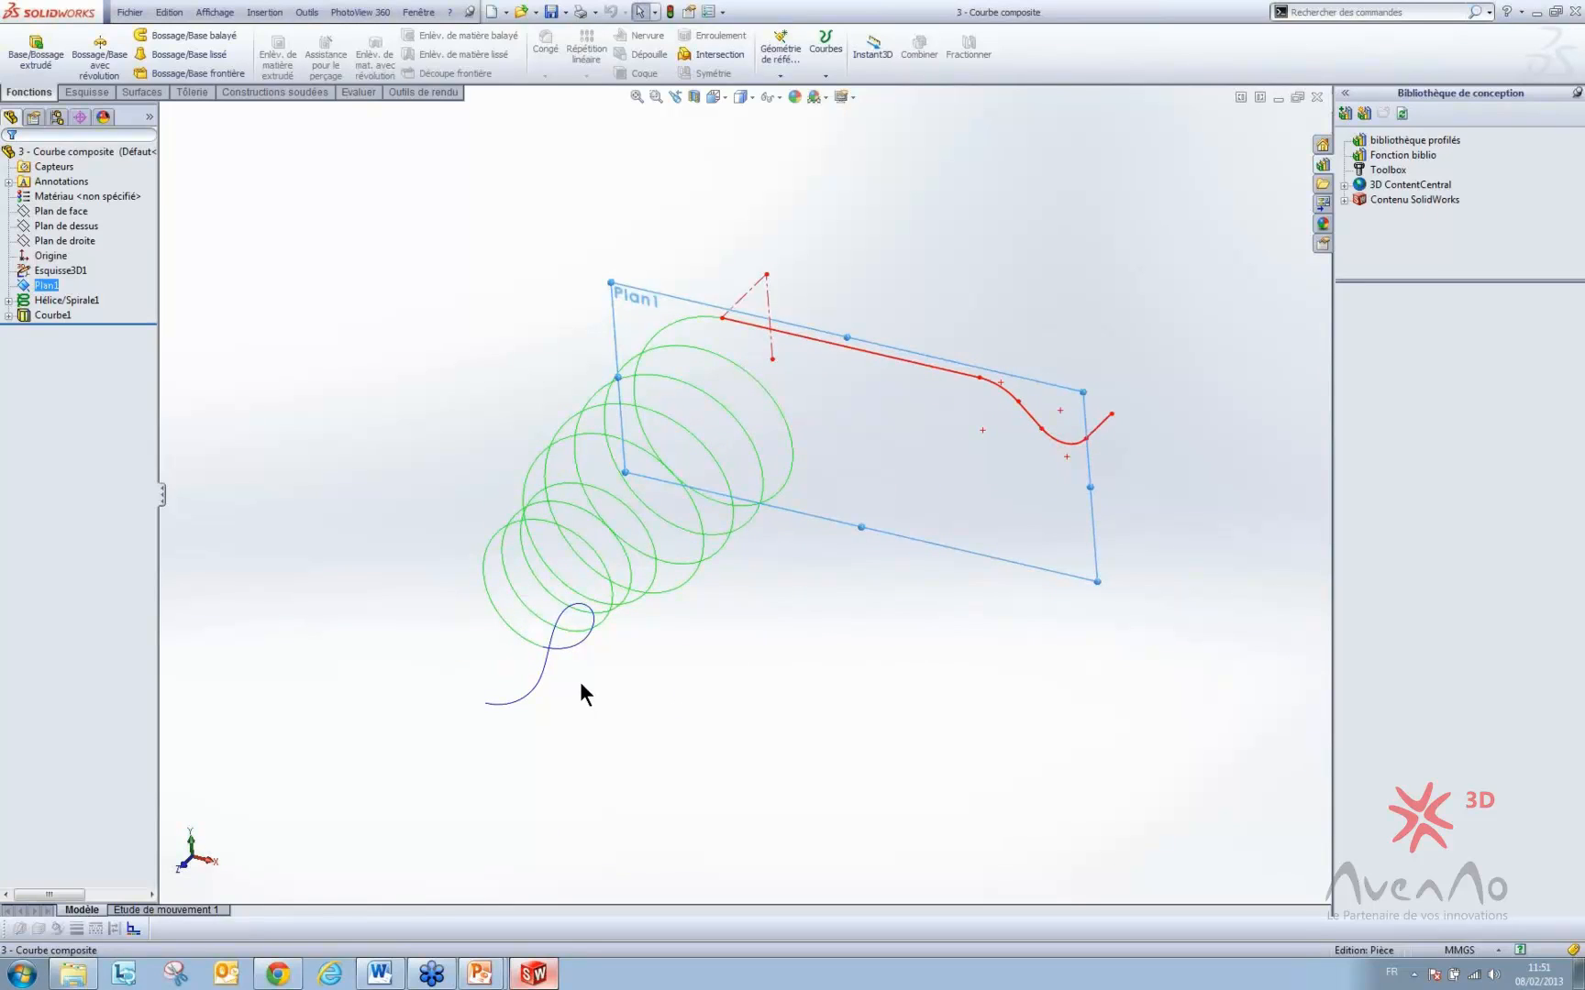
middle_click_drag(581, 686, 555, 683)
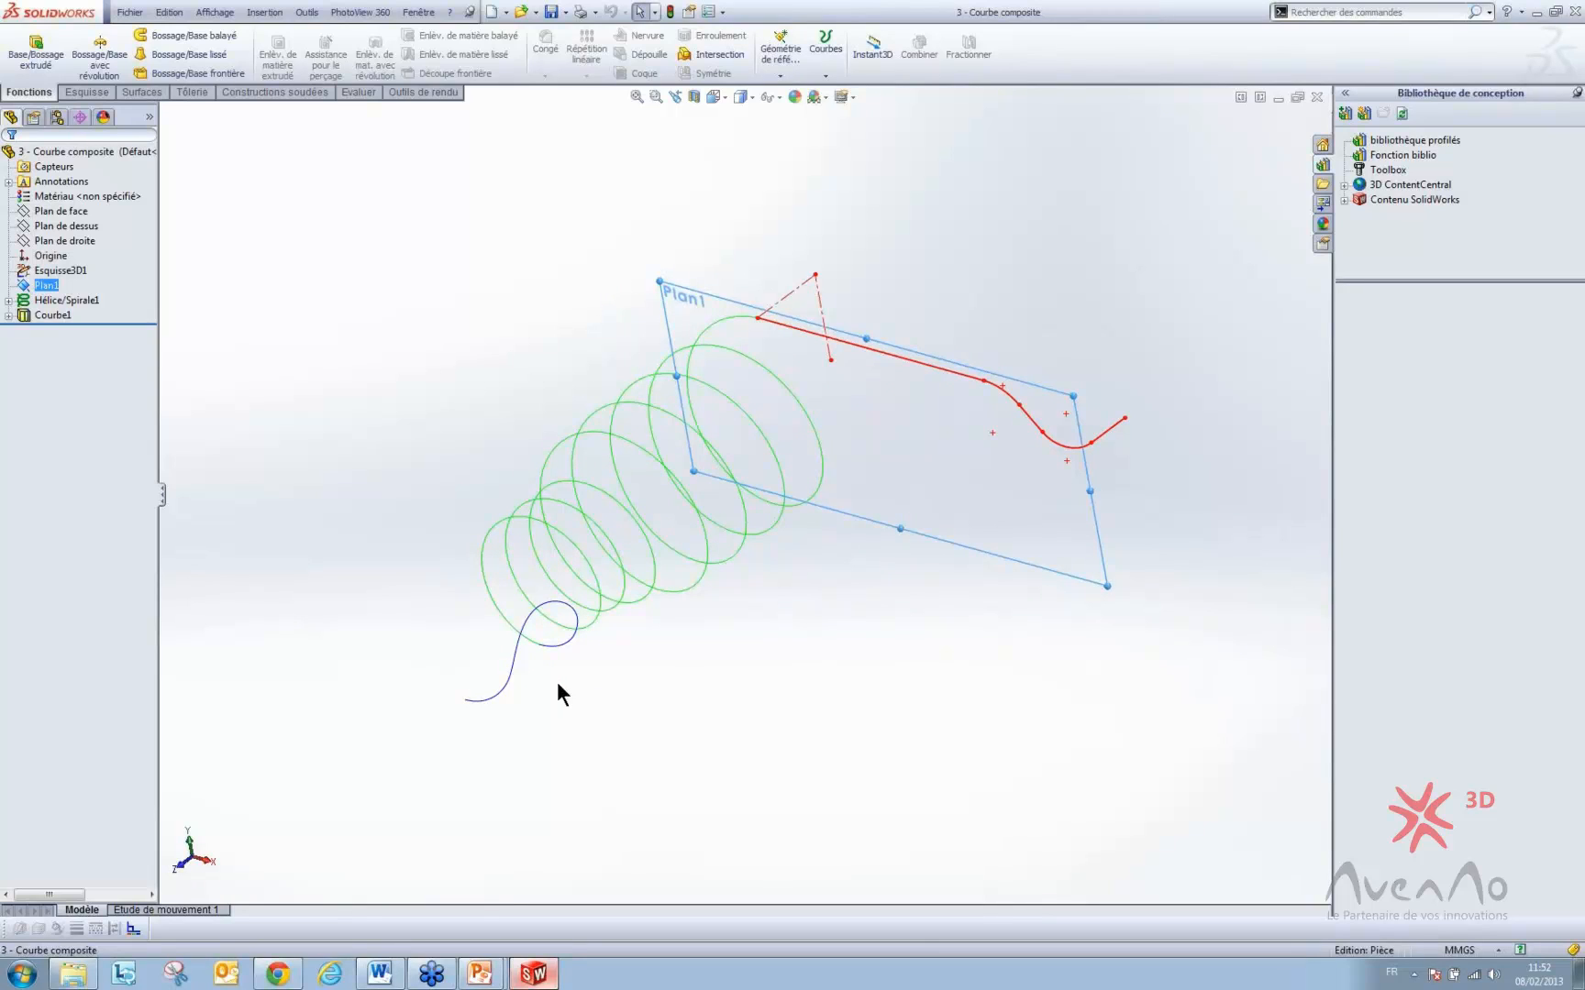
left_click(573, 372)
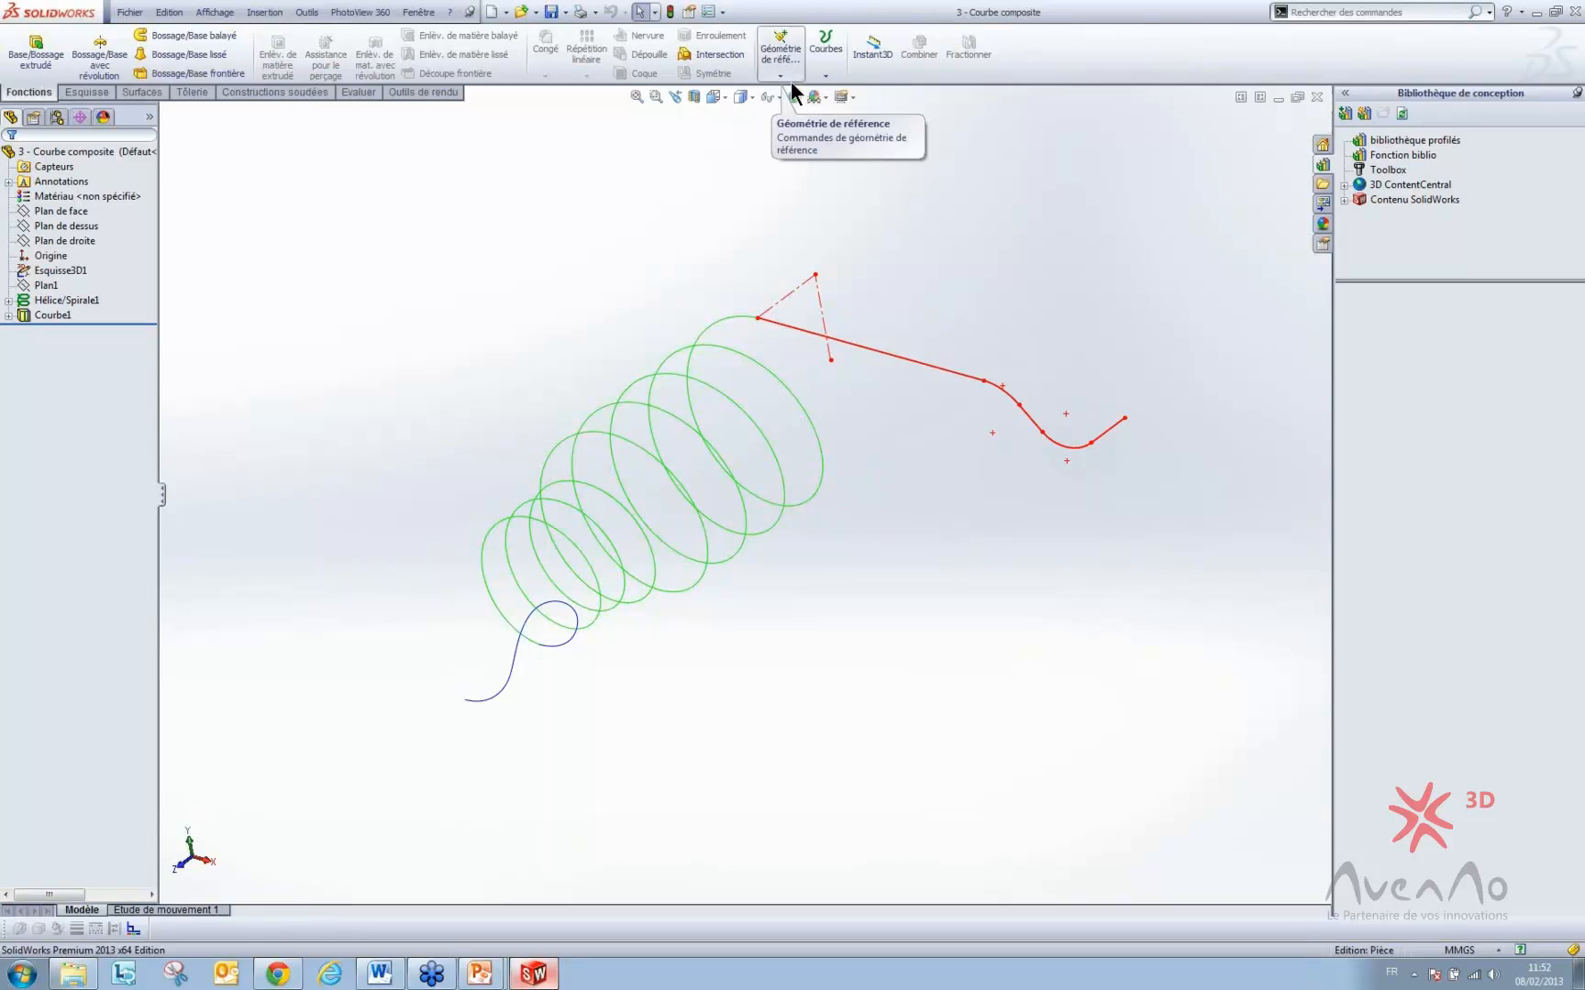
left_click(823, 75)
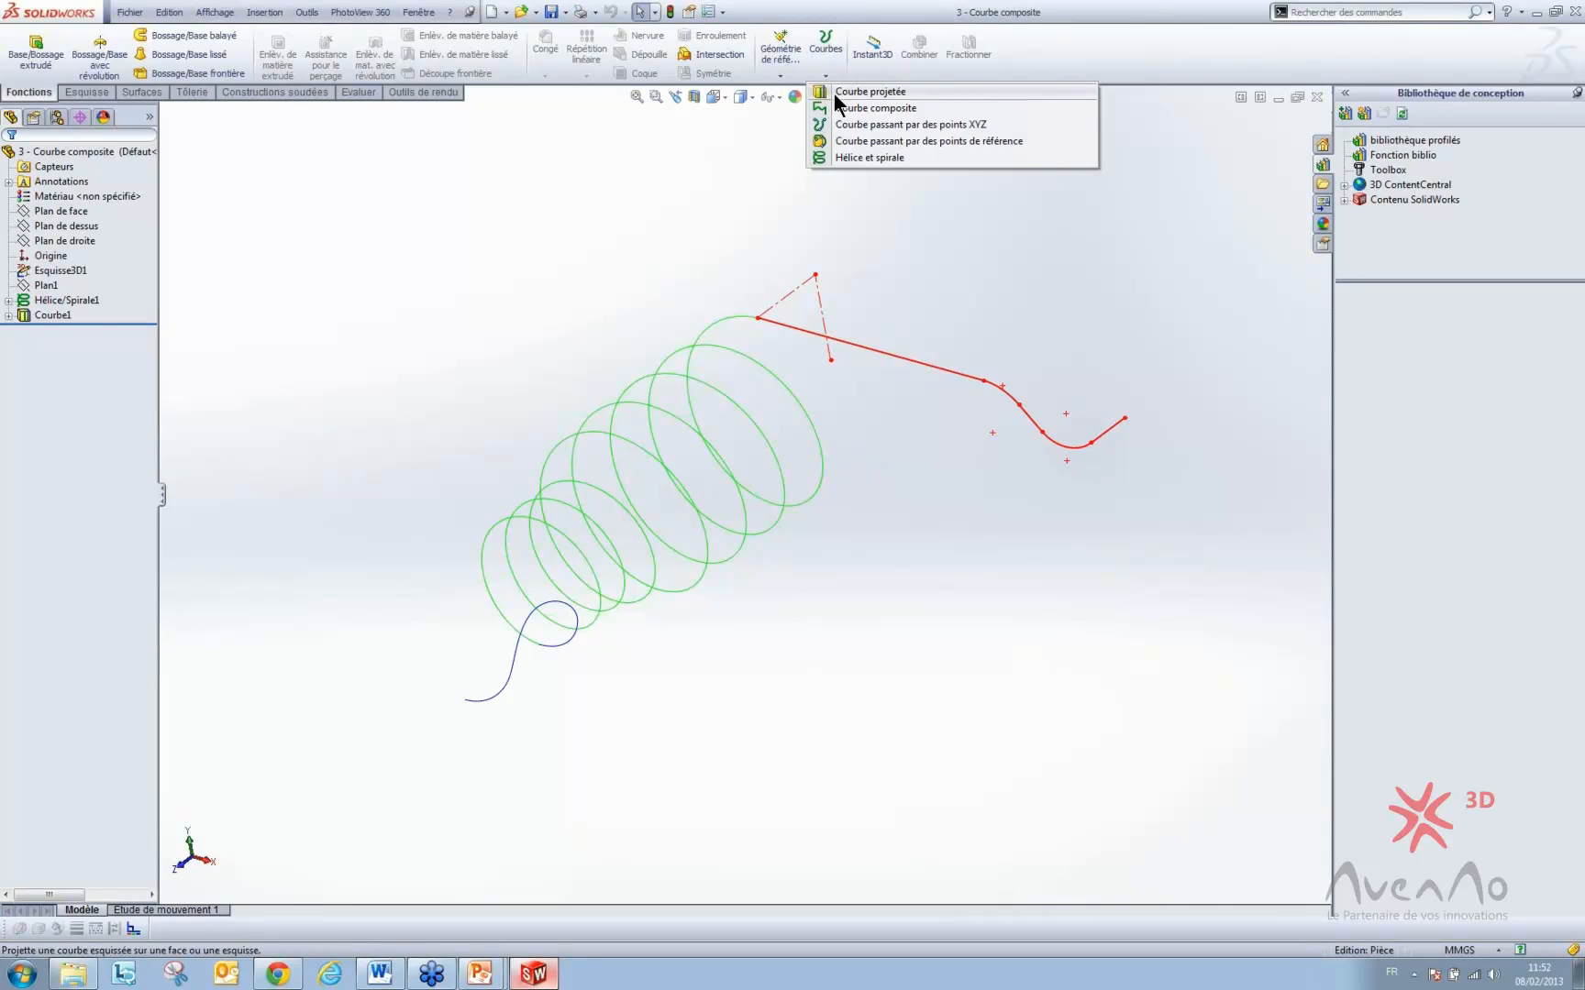
left_click(872, 108)
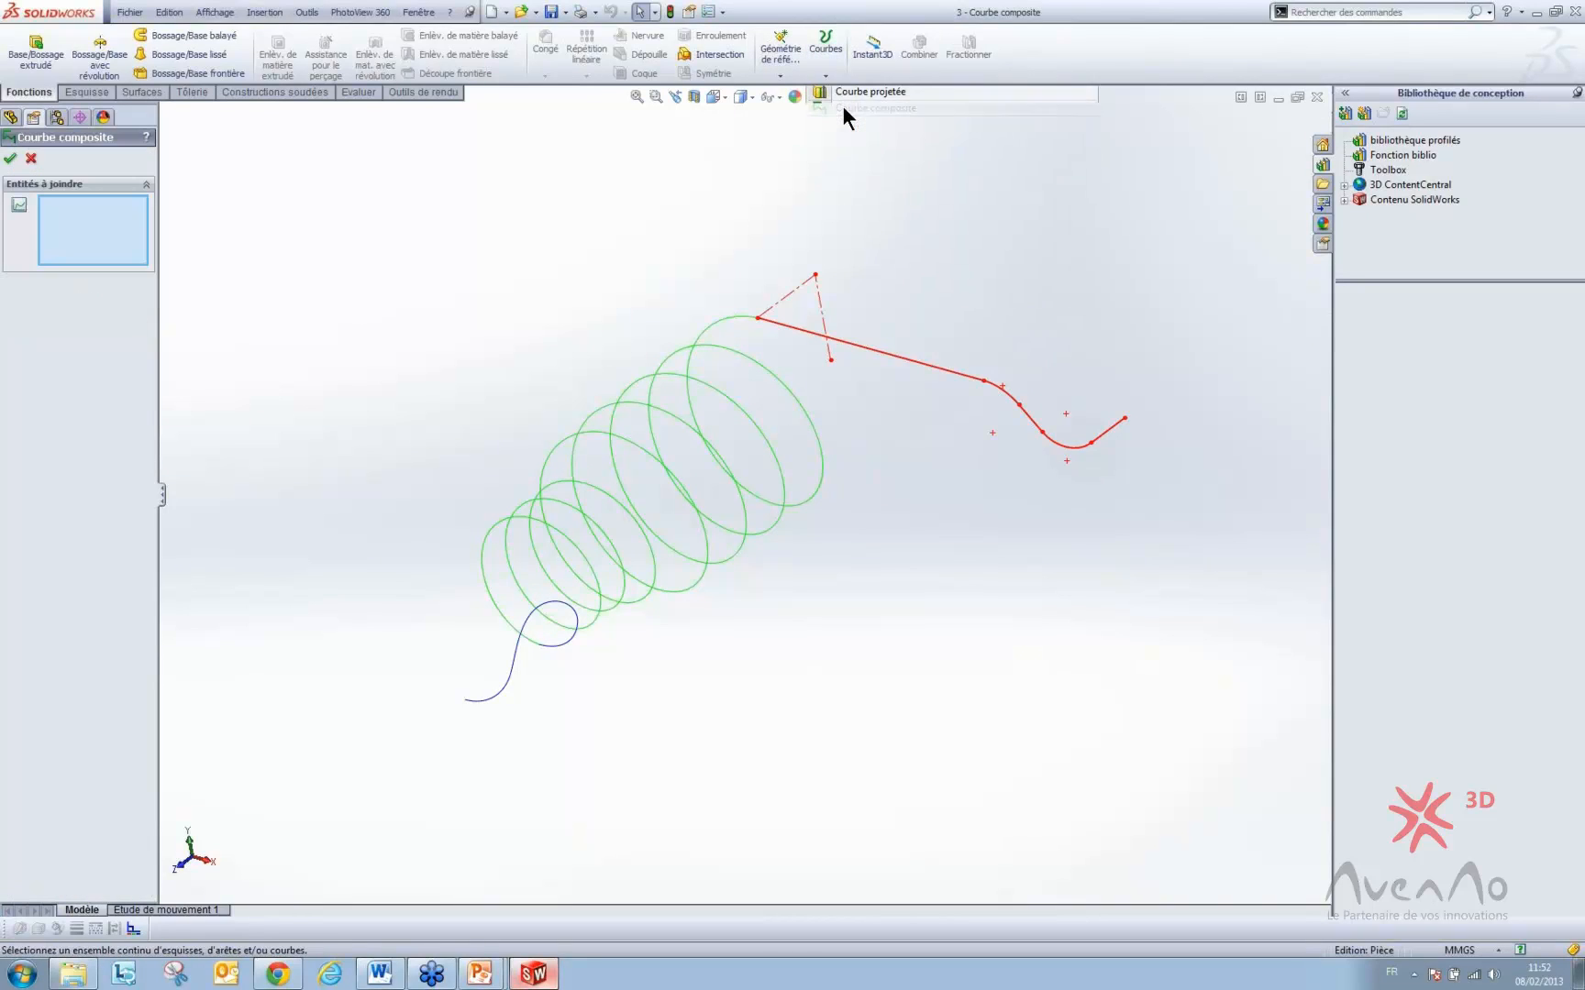
left_click(842, 341)
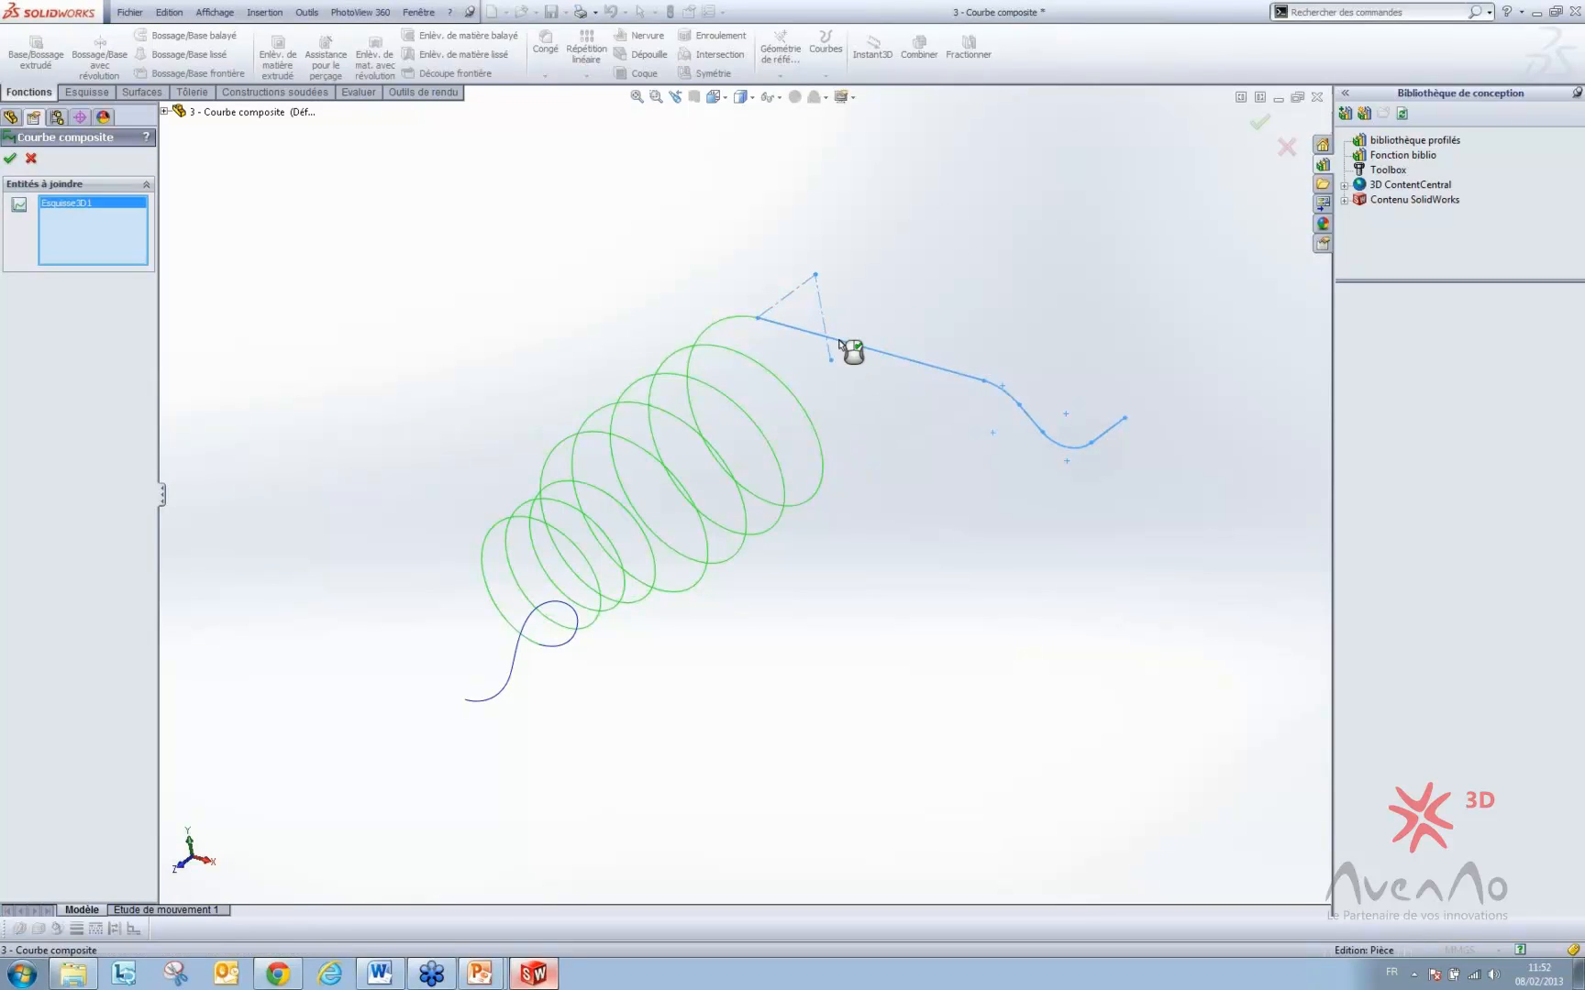
left_click(711, 351)
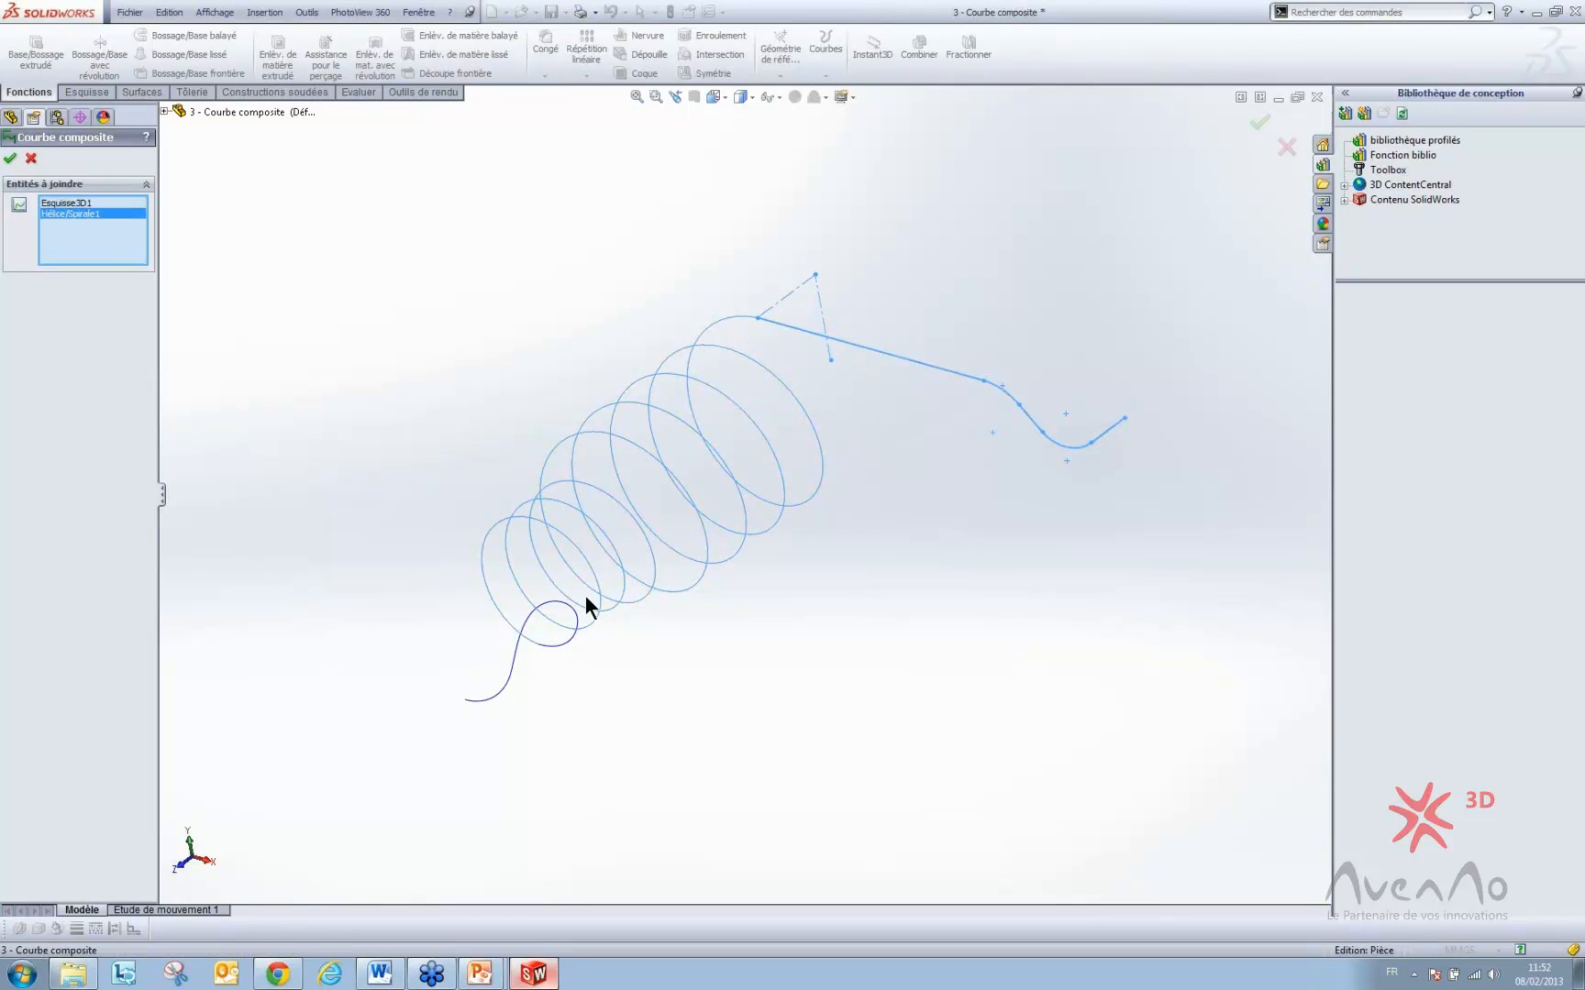
left_click(514, 663)
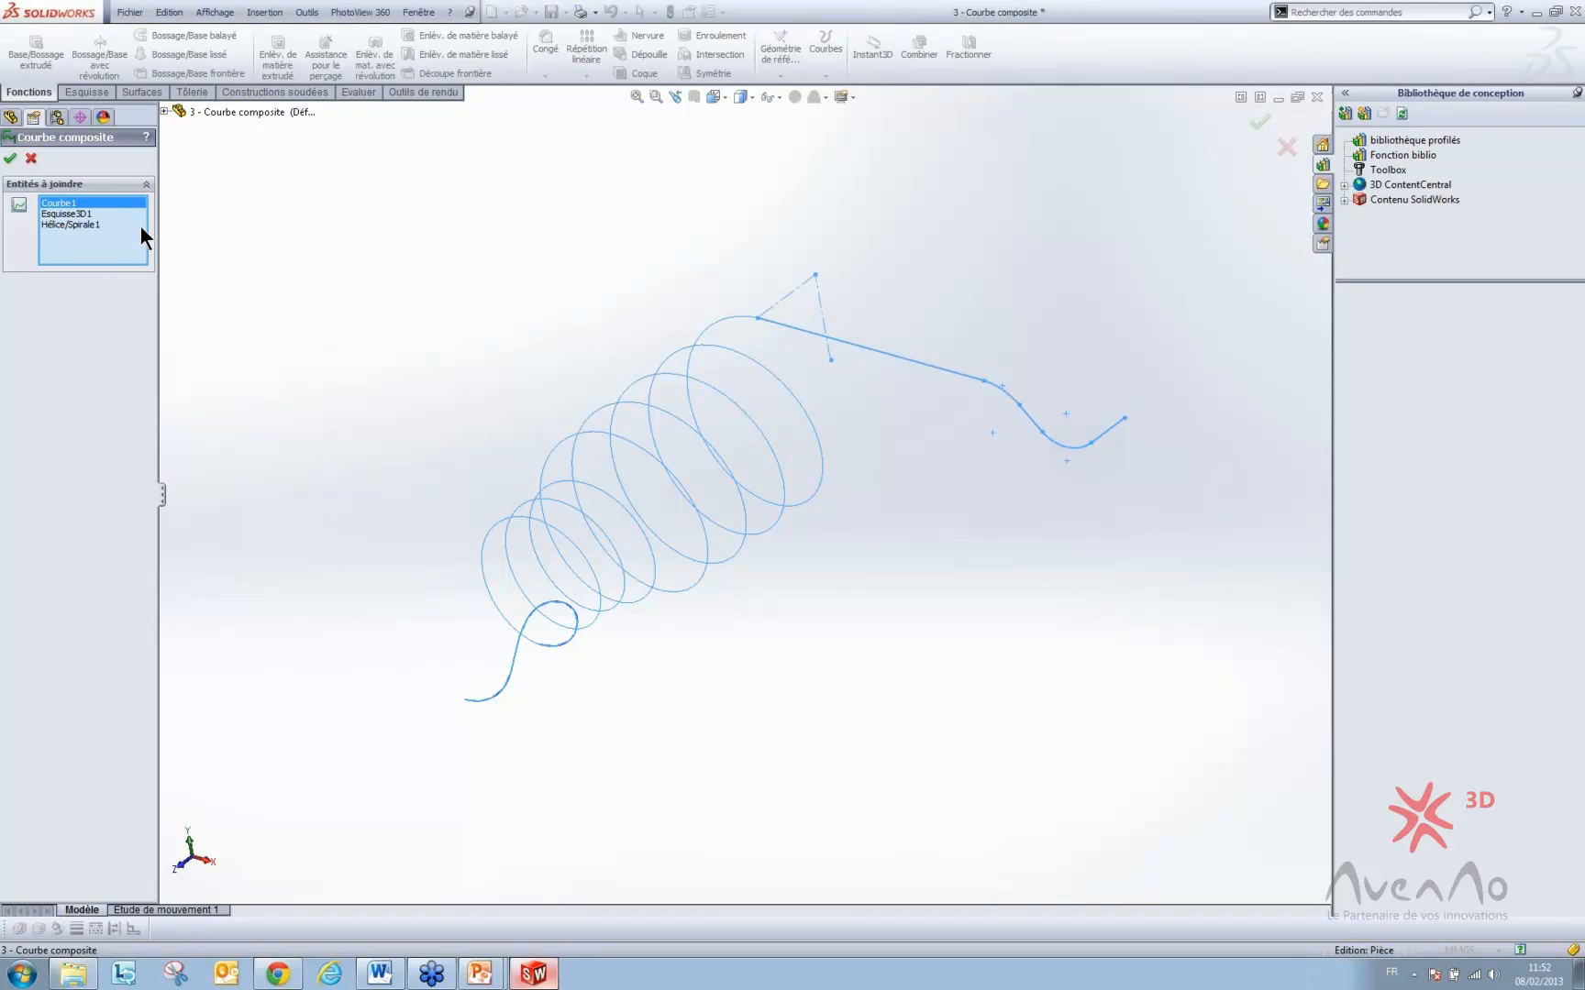
left_click(9, 161)
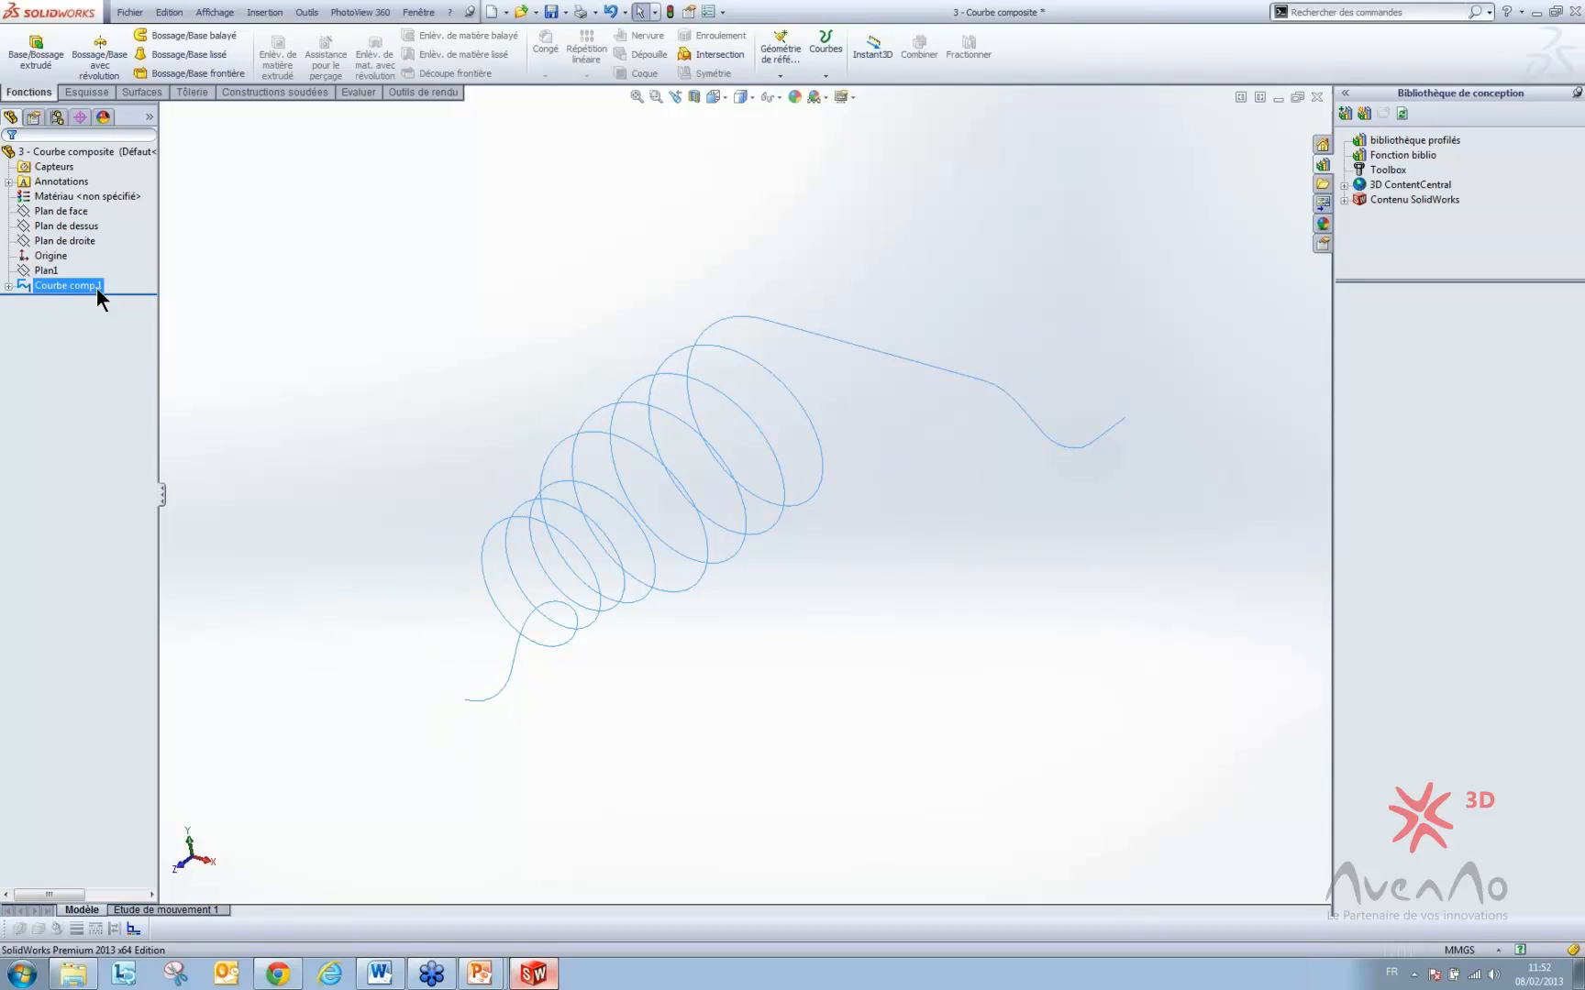
- Examine the features absorbed by the composite curve, including the sketches under Hélice/Spirale1 and Courbe1
left_click(9, 286)
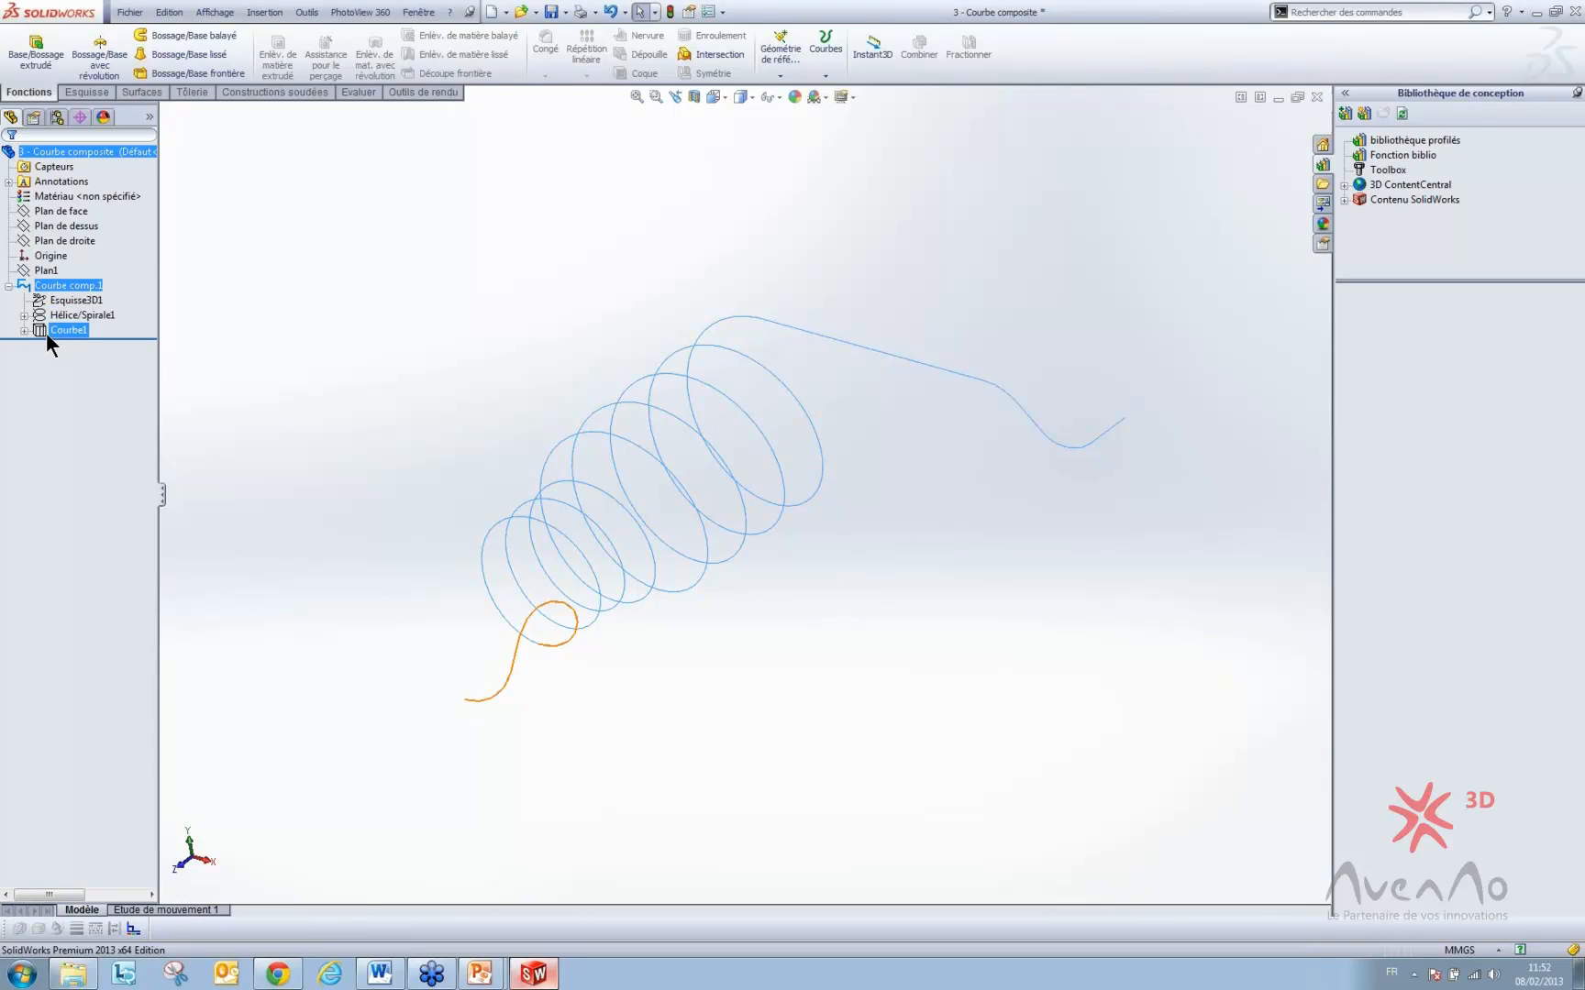
left_click(25, 329)
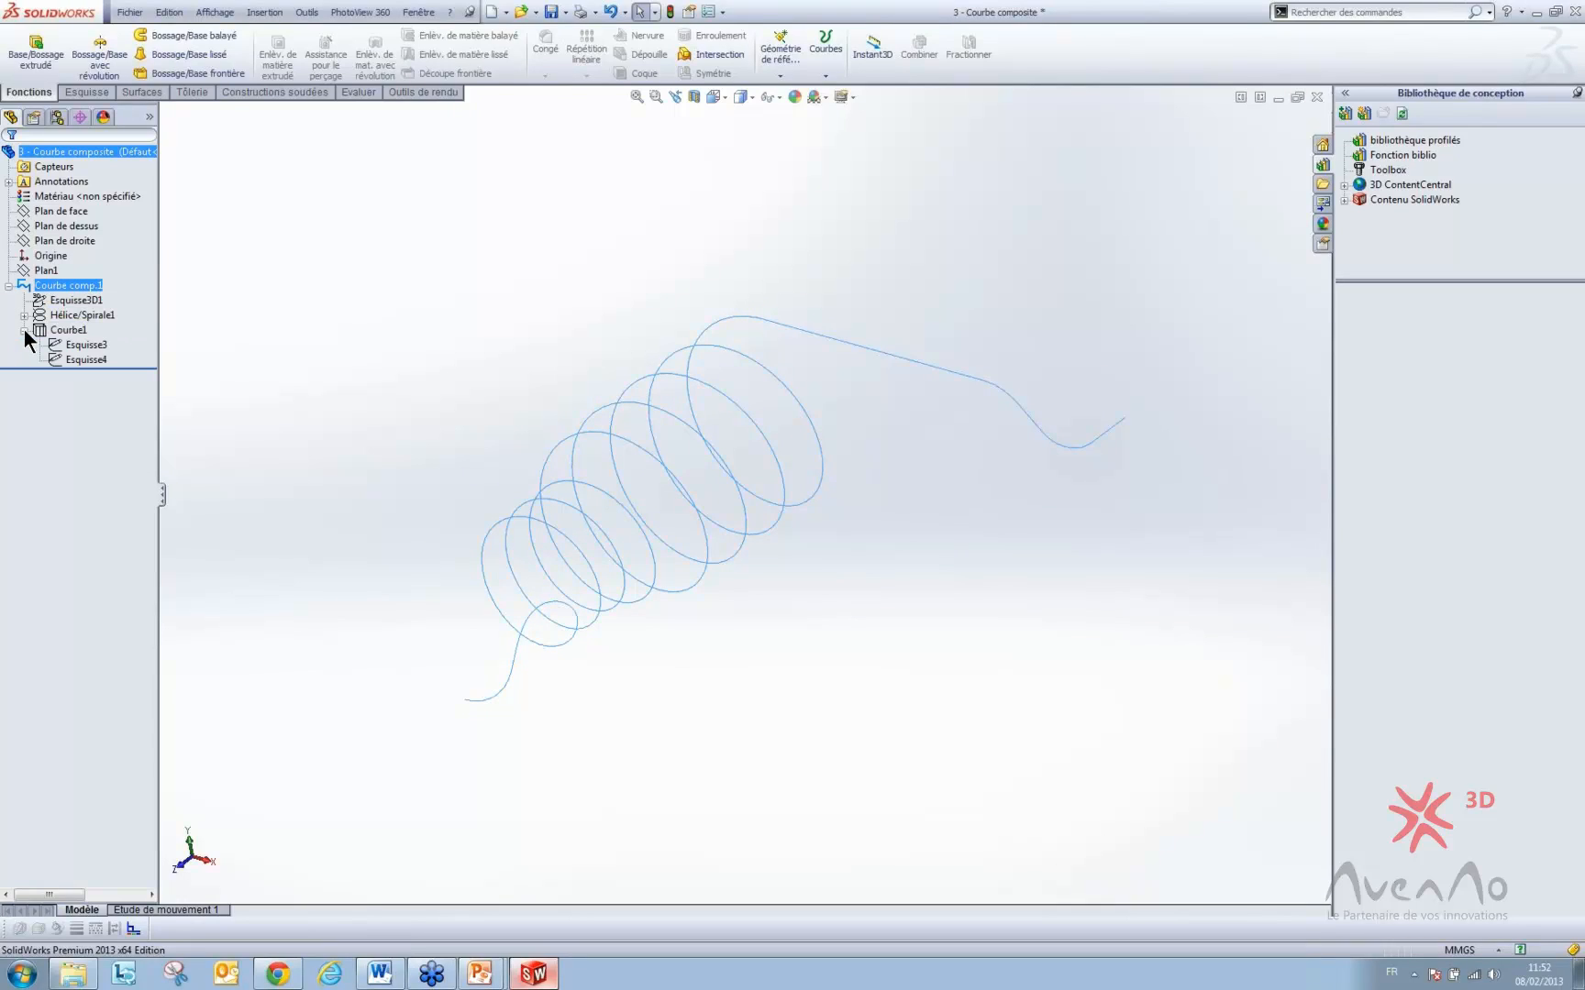
left_click(25, 315)
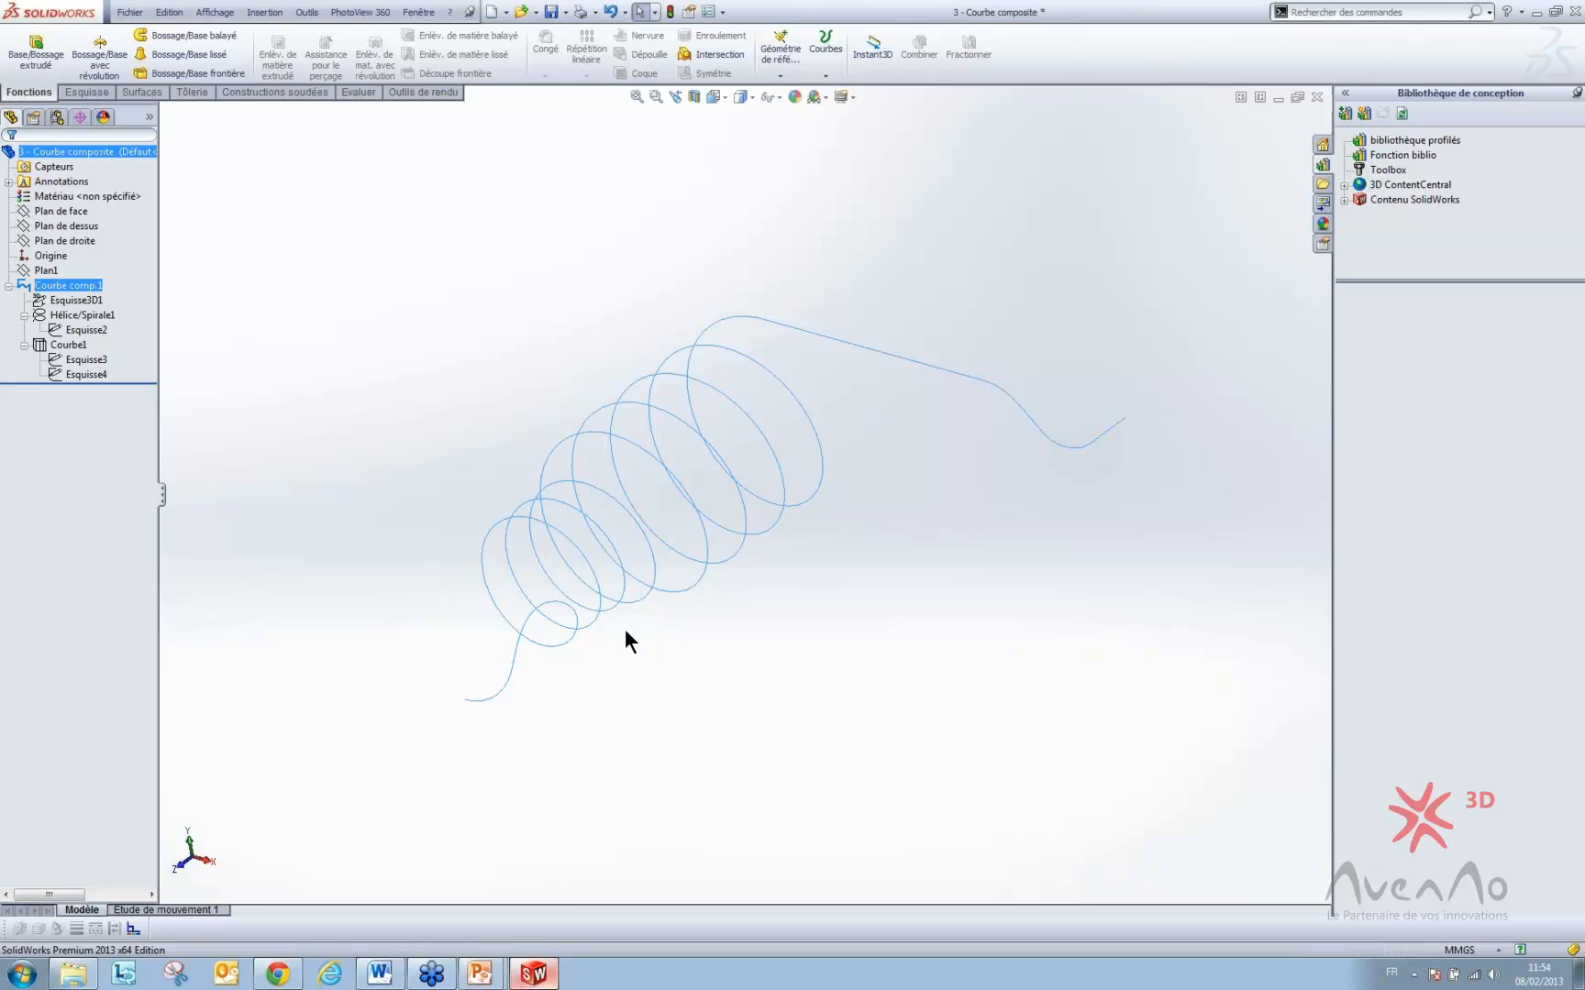
key("z")
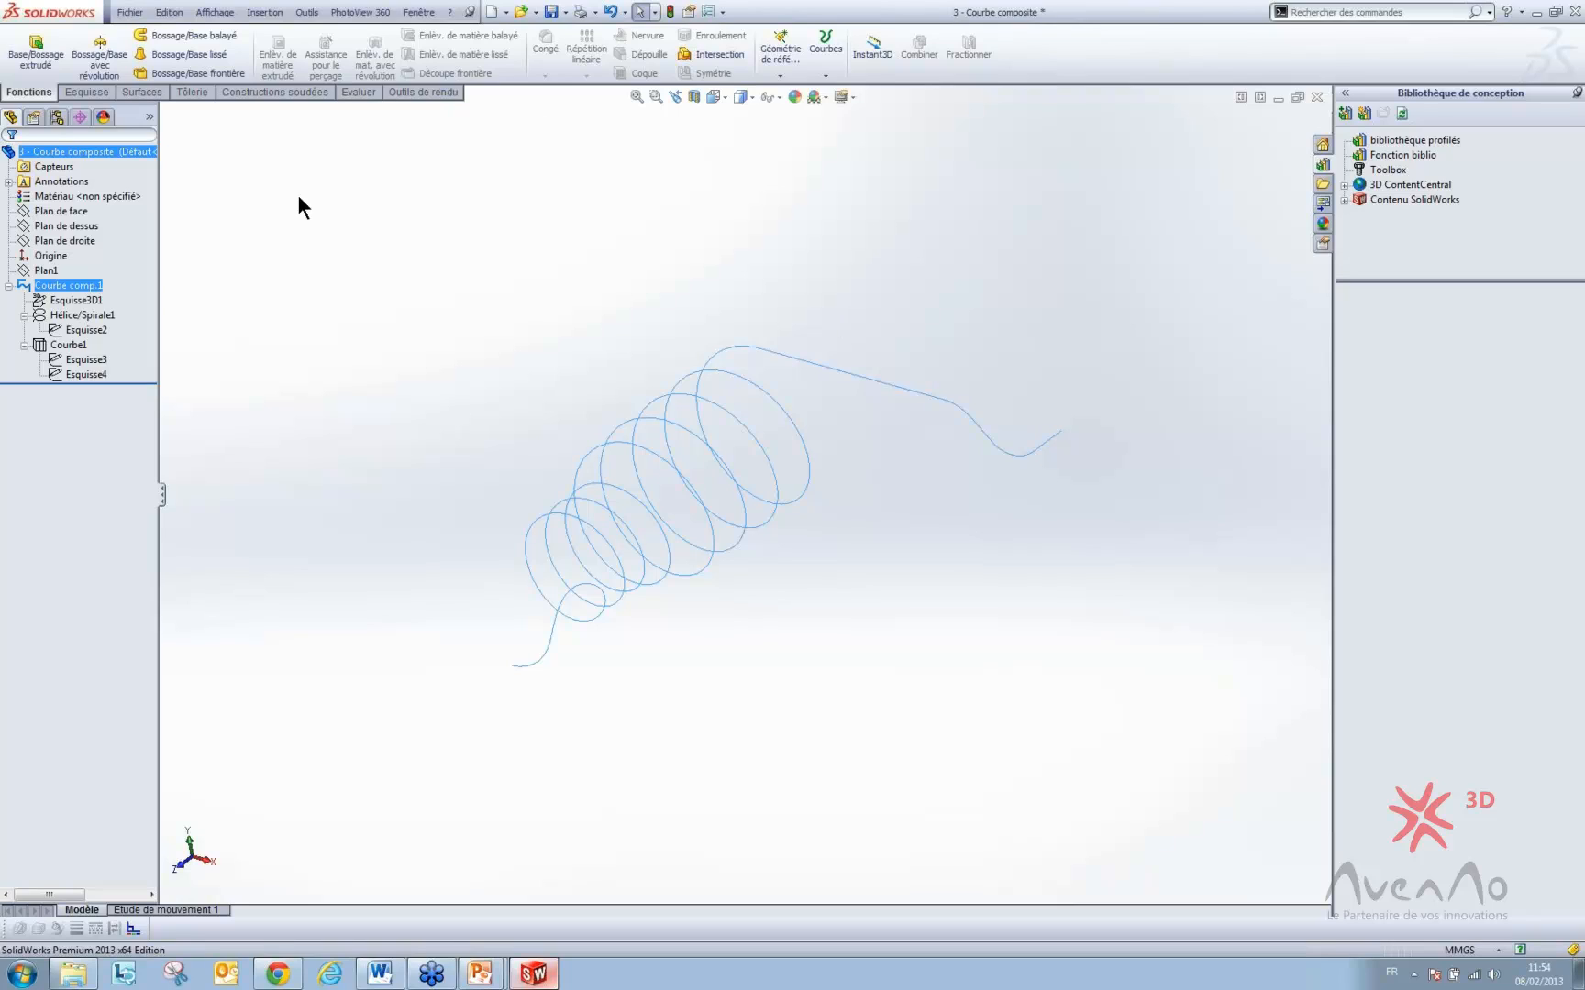
left_click(9, 286)
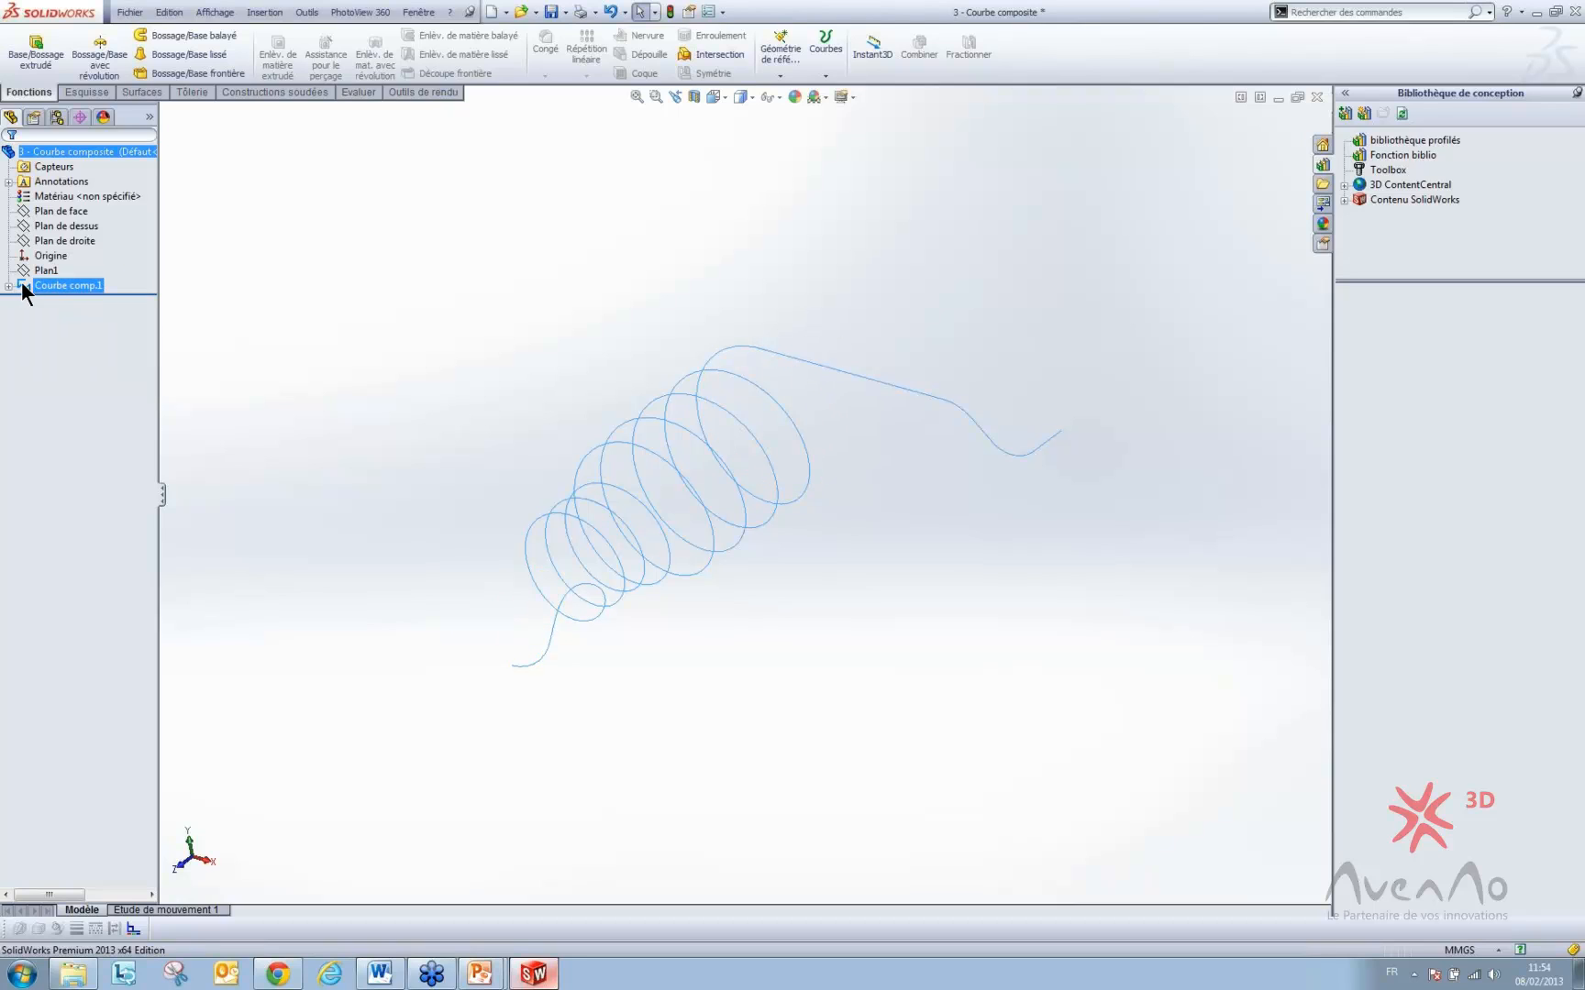
- Delete the composite curve and the projected curve Courbe1, keeping their source sketches
left_click(22, 283)
key("Delete")
key("Return")
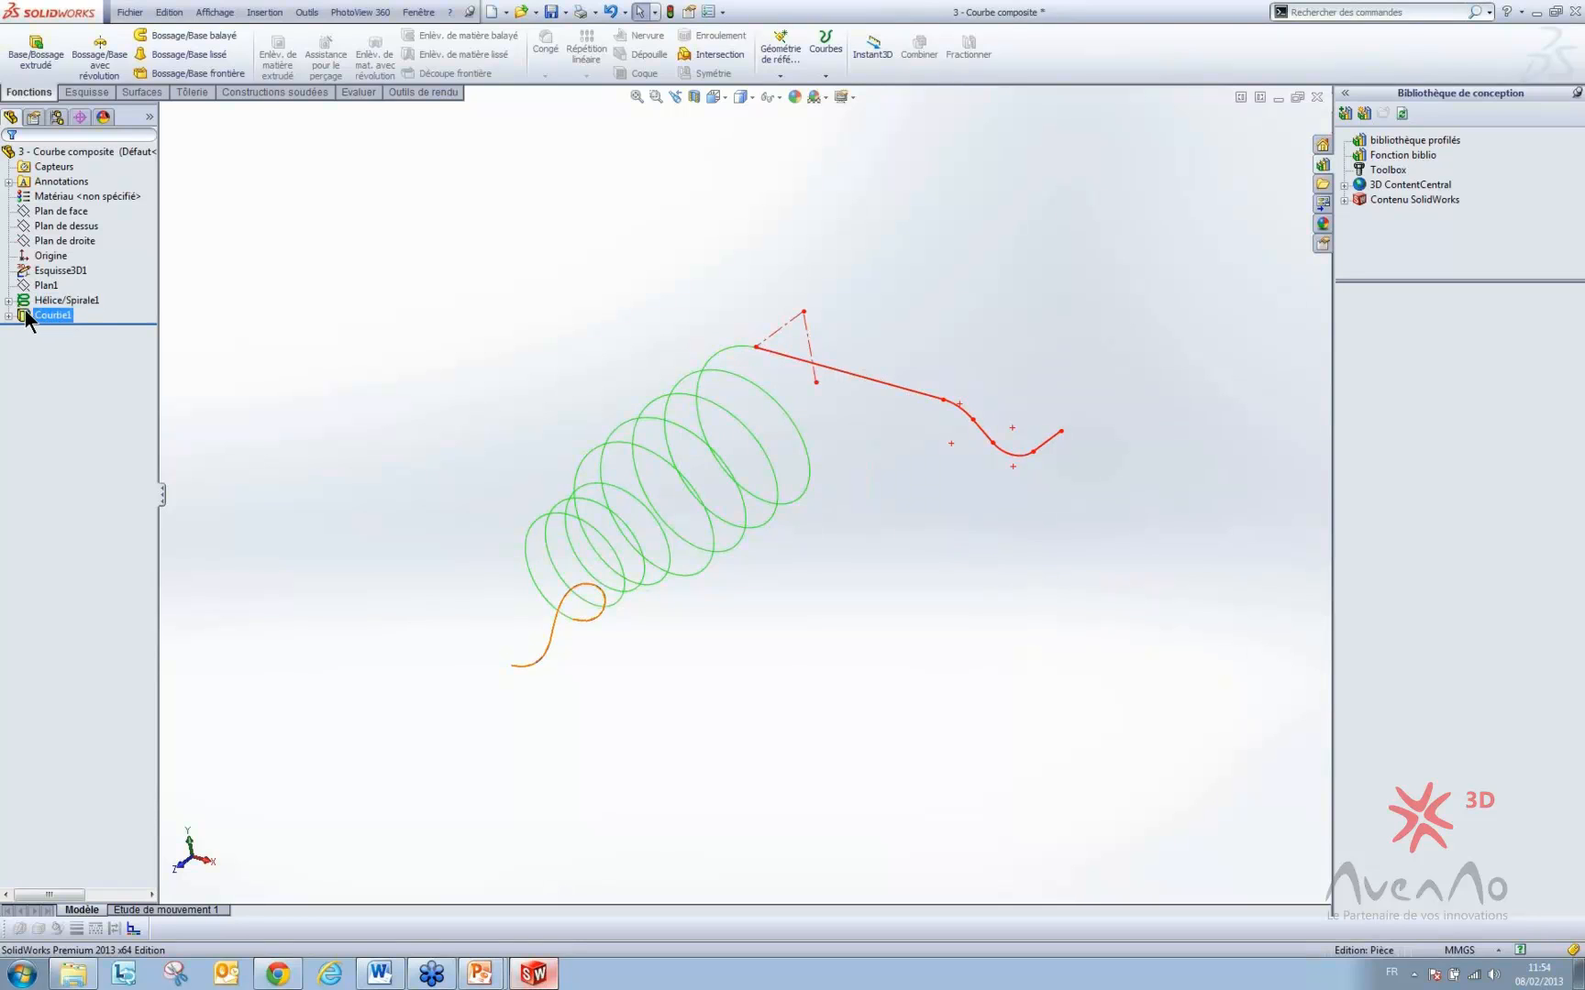
left_click(27, 315)
key("Delete")
key("Return")
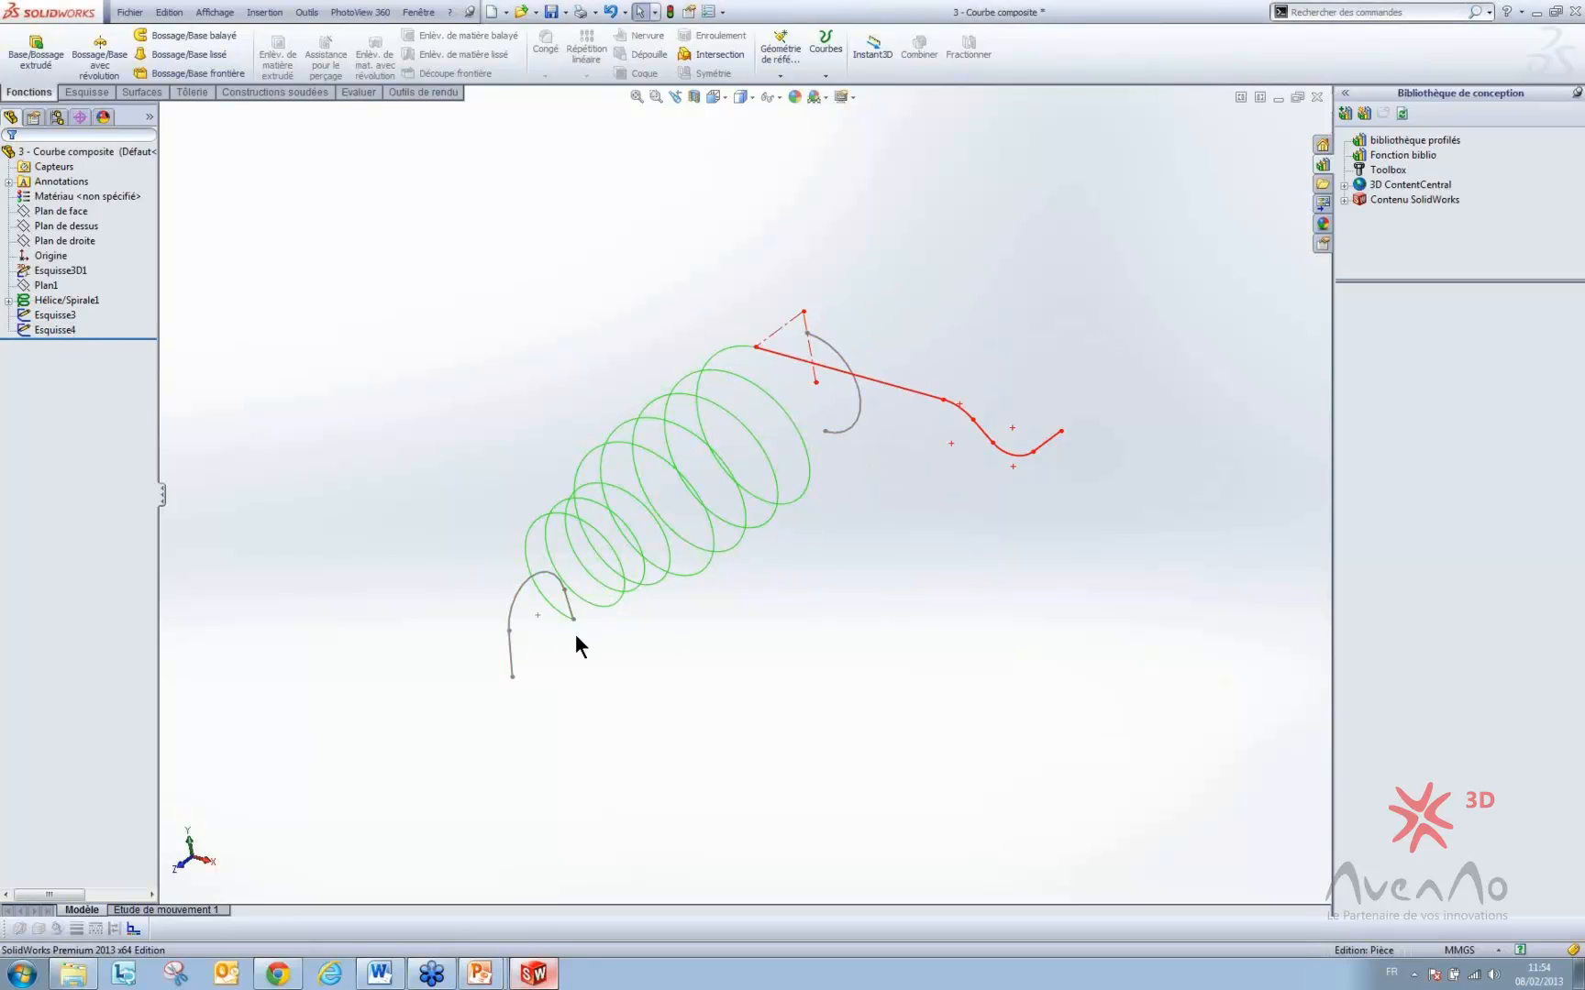
- Examine how Esquisse3 and Esquisse4 lie relative to Plan de droite and Plan de face from several angles
mouse_move(664, 519)
middle_mouse_down()
mouse_move(718, 640)
mouse_move(710, 667)
middle_mouse_up()
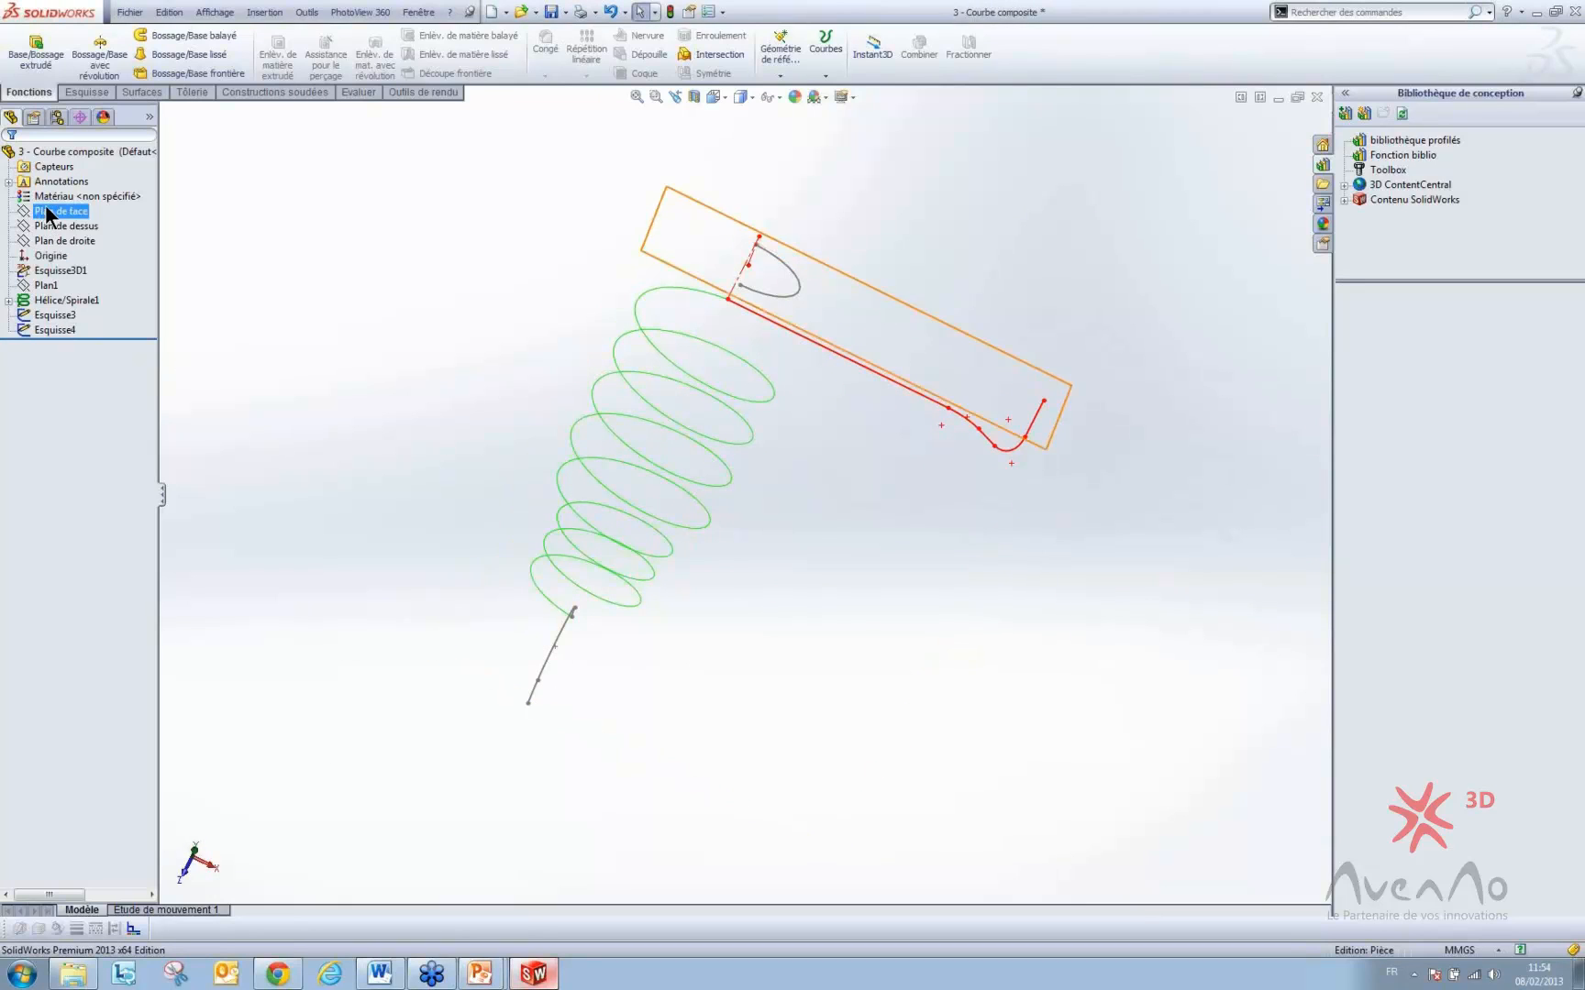
left_click(57, 241)
mouse_move(633, 540)
middle_mouse_down()
mouse_move(570, 603)
mouse_move(519, 541)
mouse_move(534, 568)
middle_mouse_up()
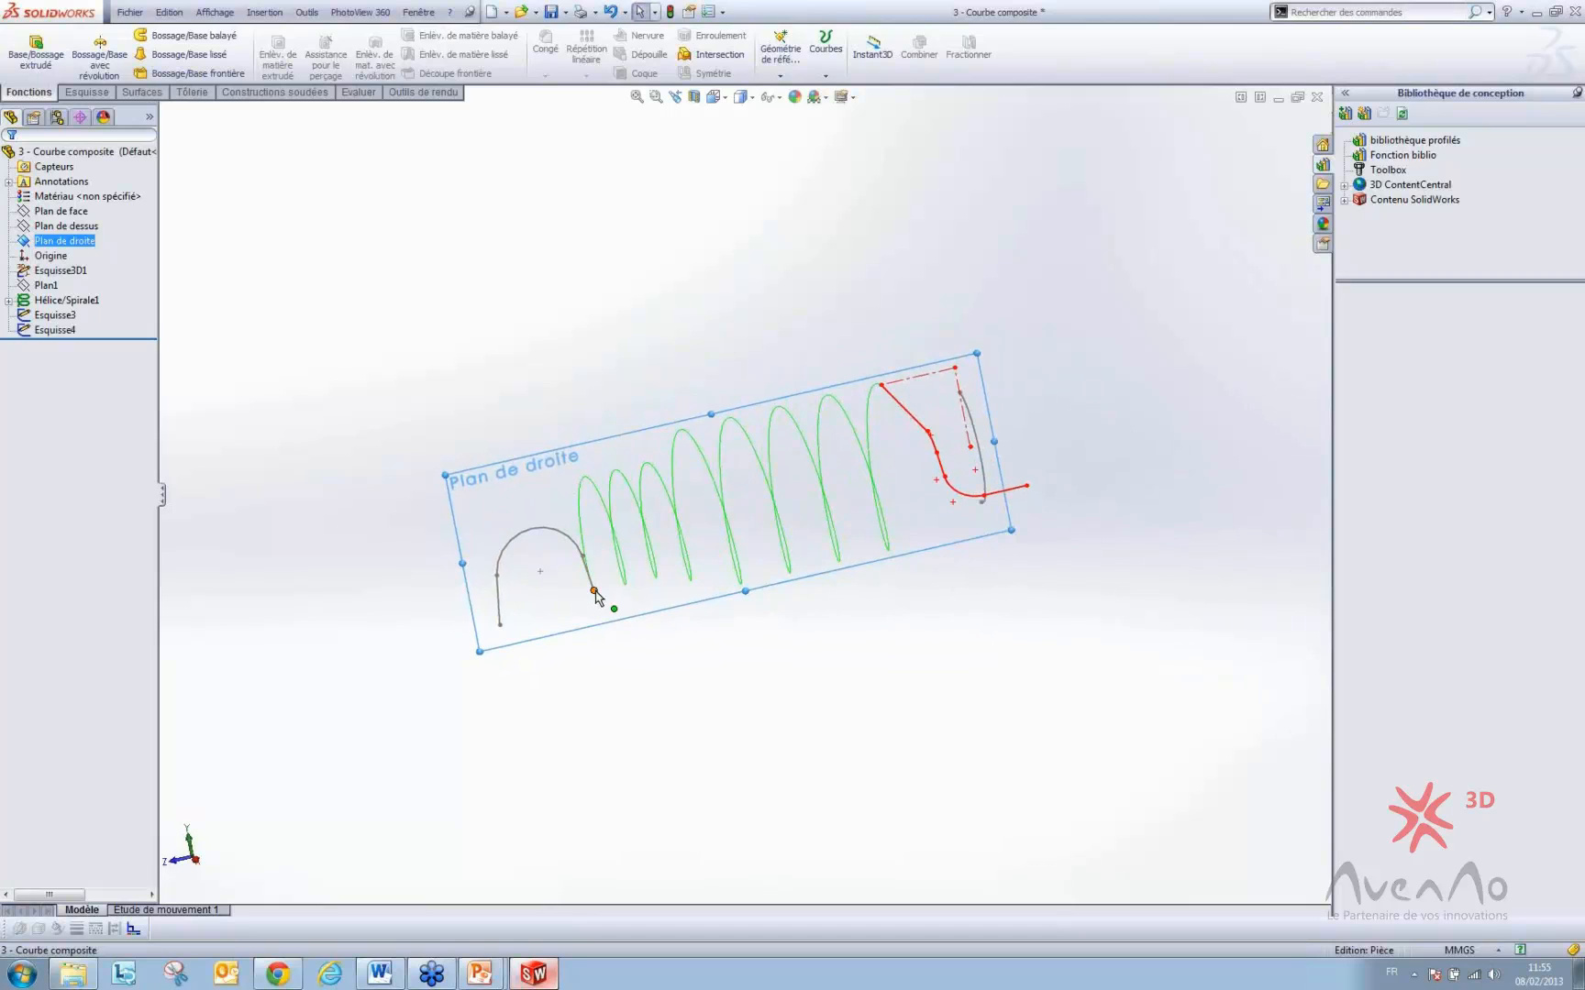
middle_click_drag(608, 608, 577, 594)
scroll(587, 574, "down", 4)
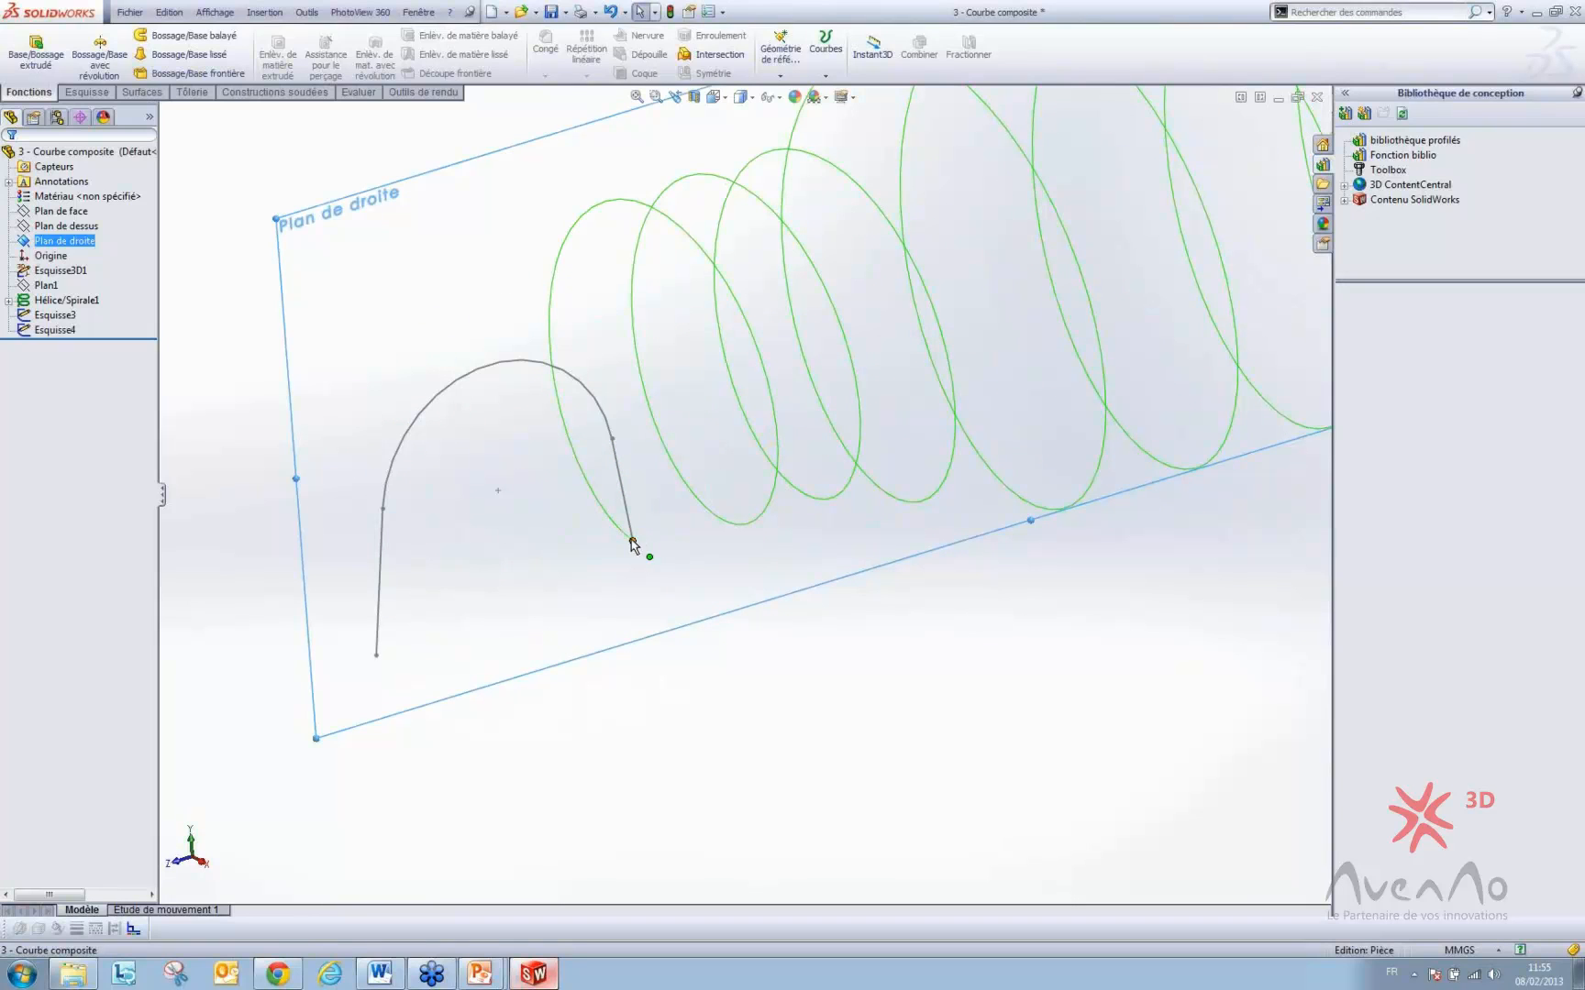
scroll(665, 538, "up", 5)
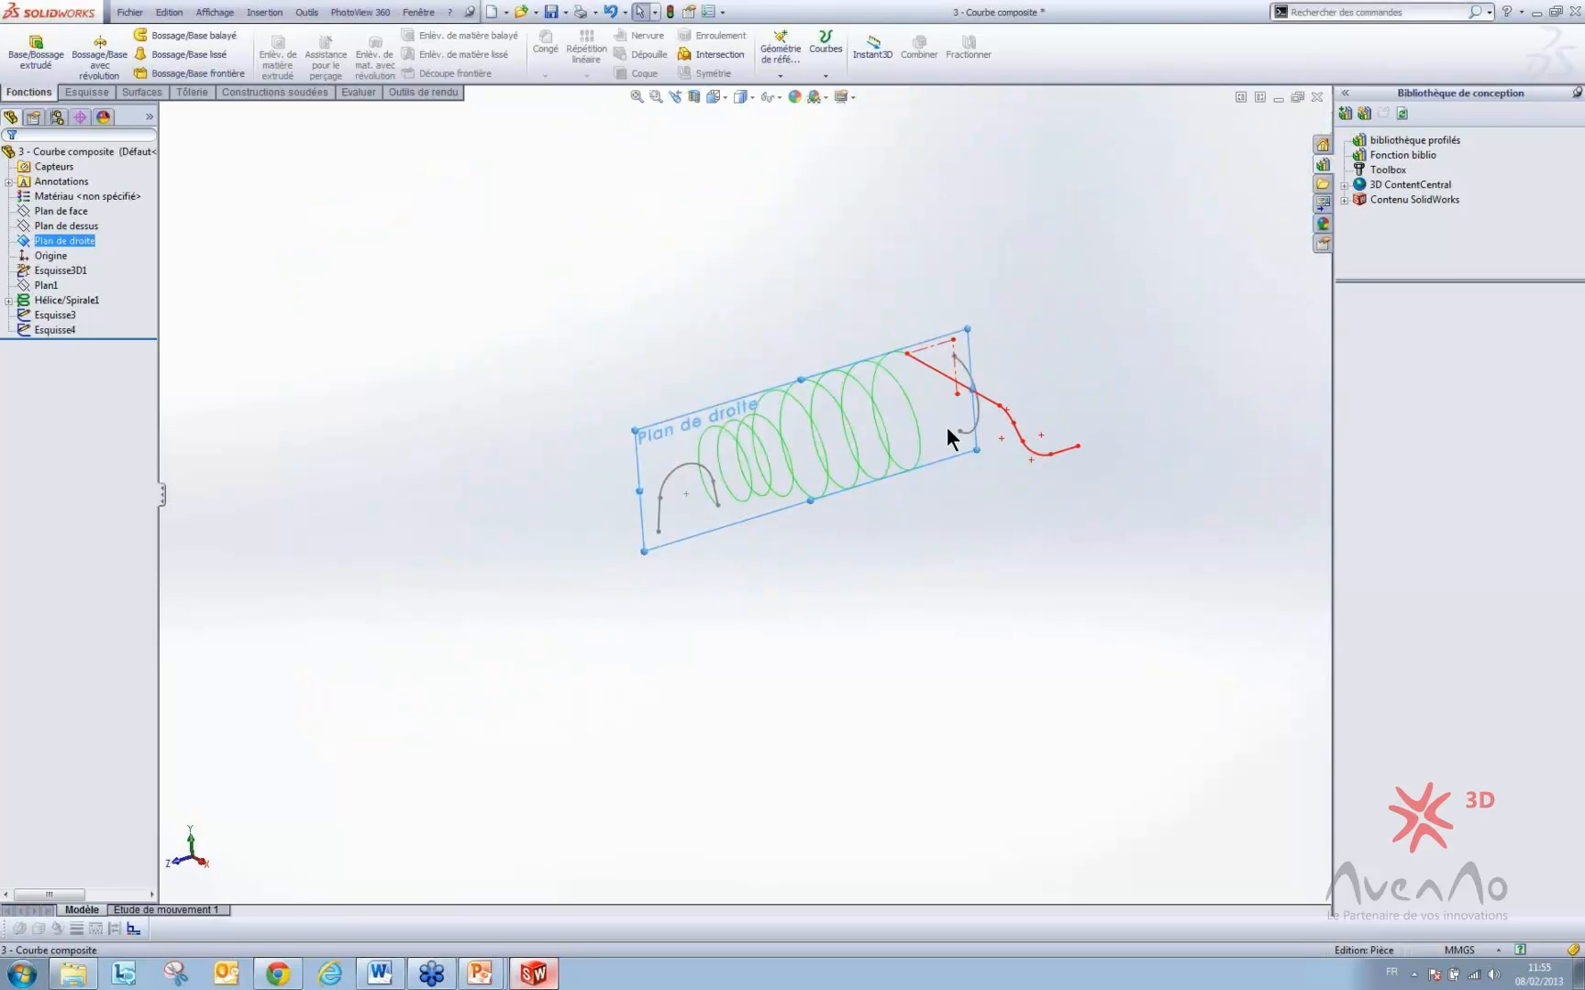
mouse_move(946, 425)
middle_mouse_down()
mouse_move(1000, 392)
mouse_move(948, 364)
middle_mouse_up()
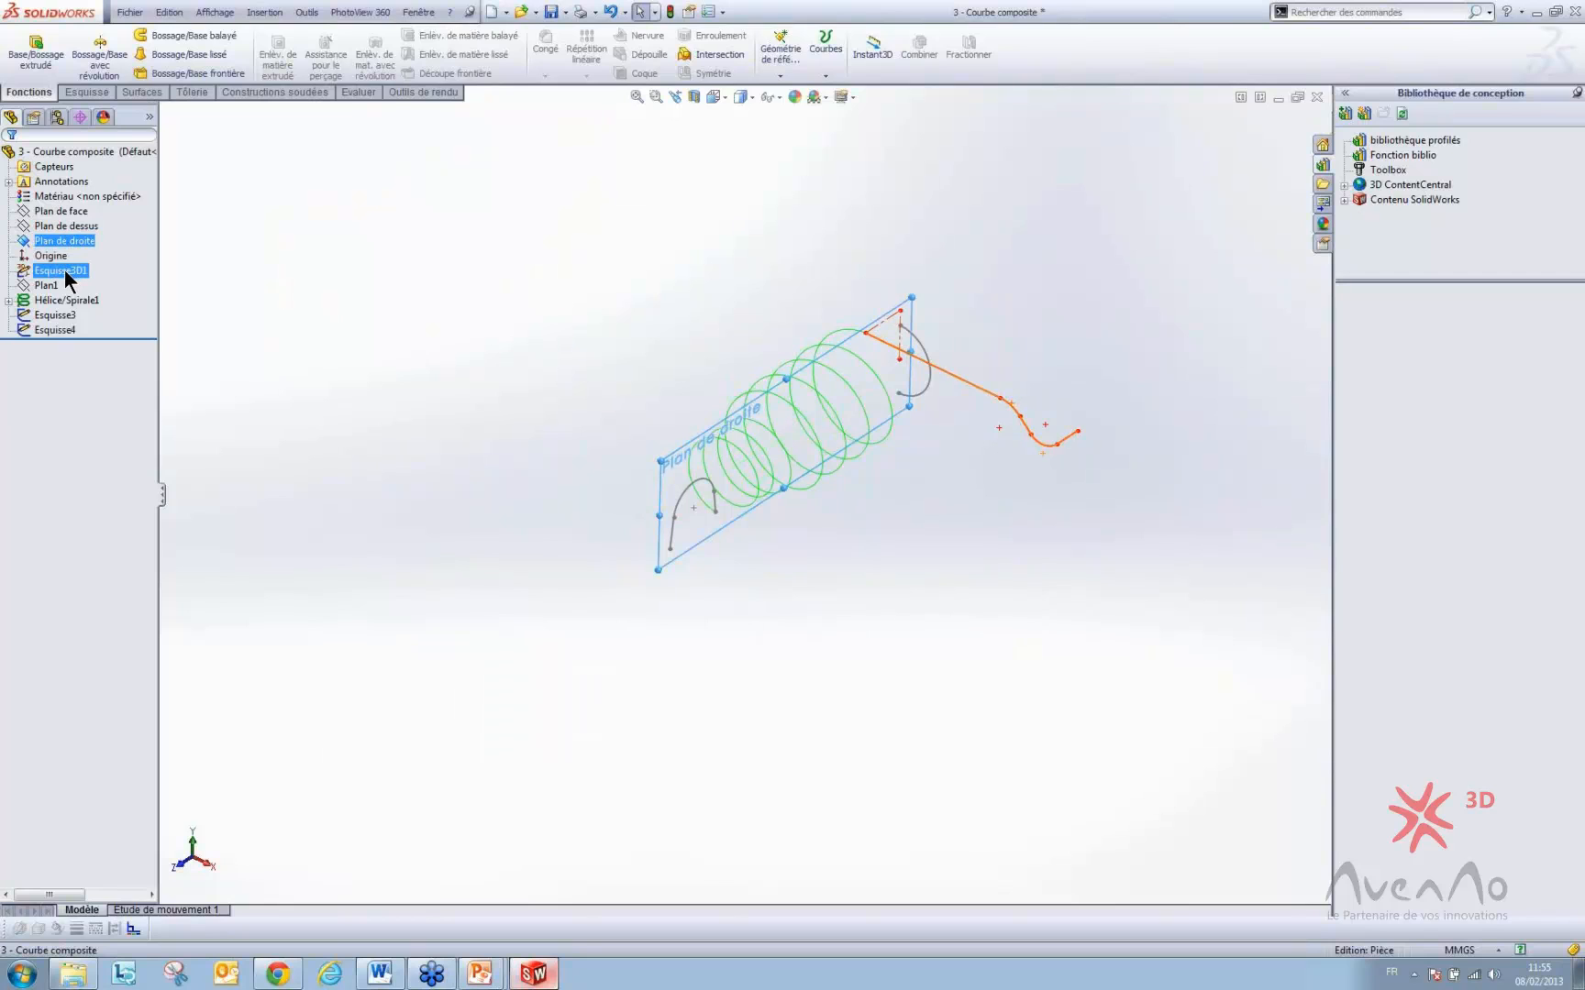
left_click(60, 210)
middle_click_drag(743, 321, 954, 538)
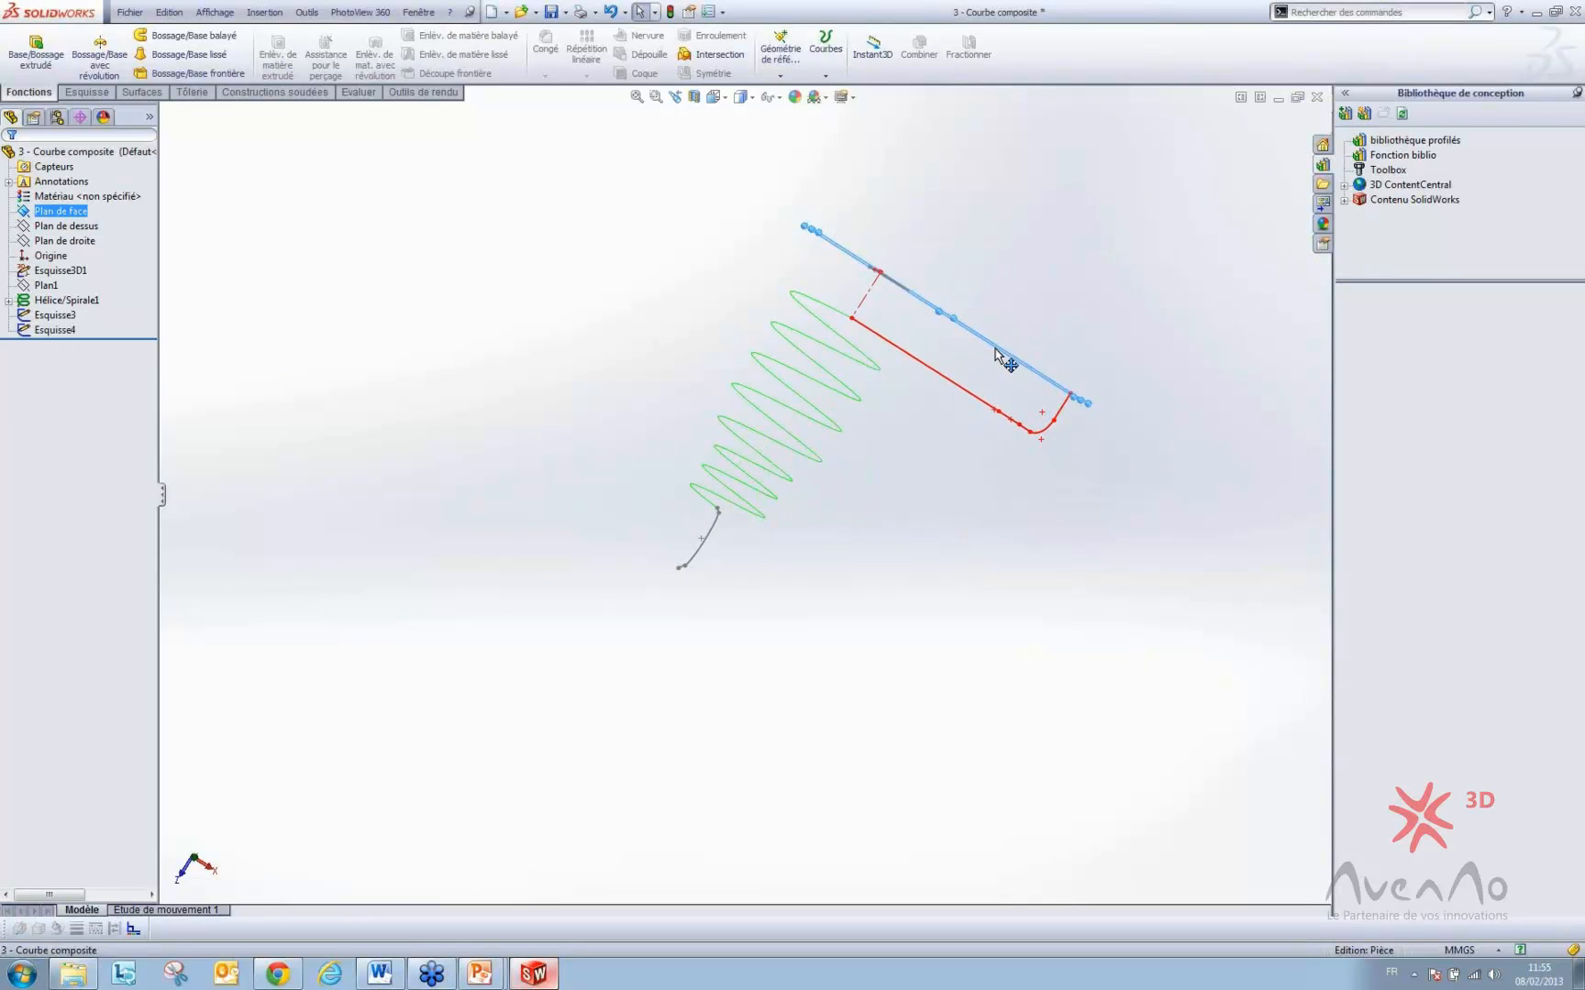
mouse_move(996, 349)
middle_mouse_down()
mouse_move(991, 233)
mouse_move(948, 300)
middle_mouse_up()
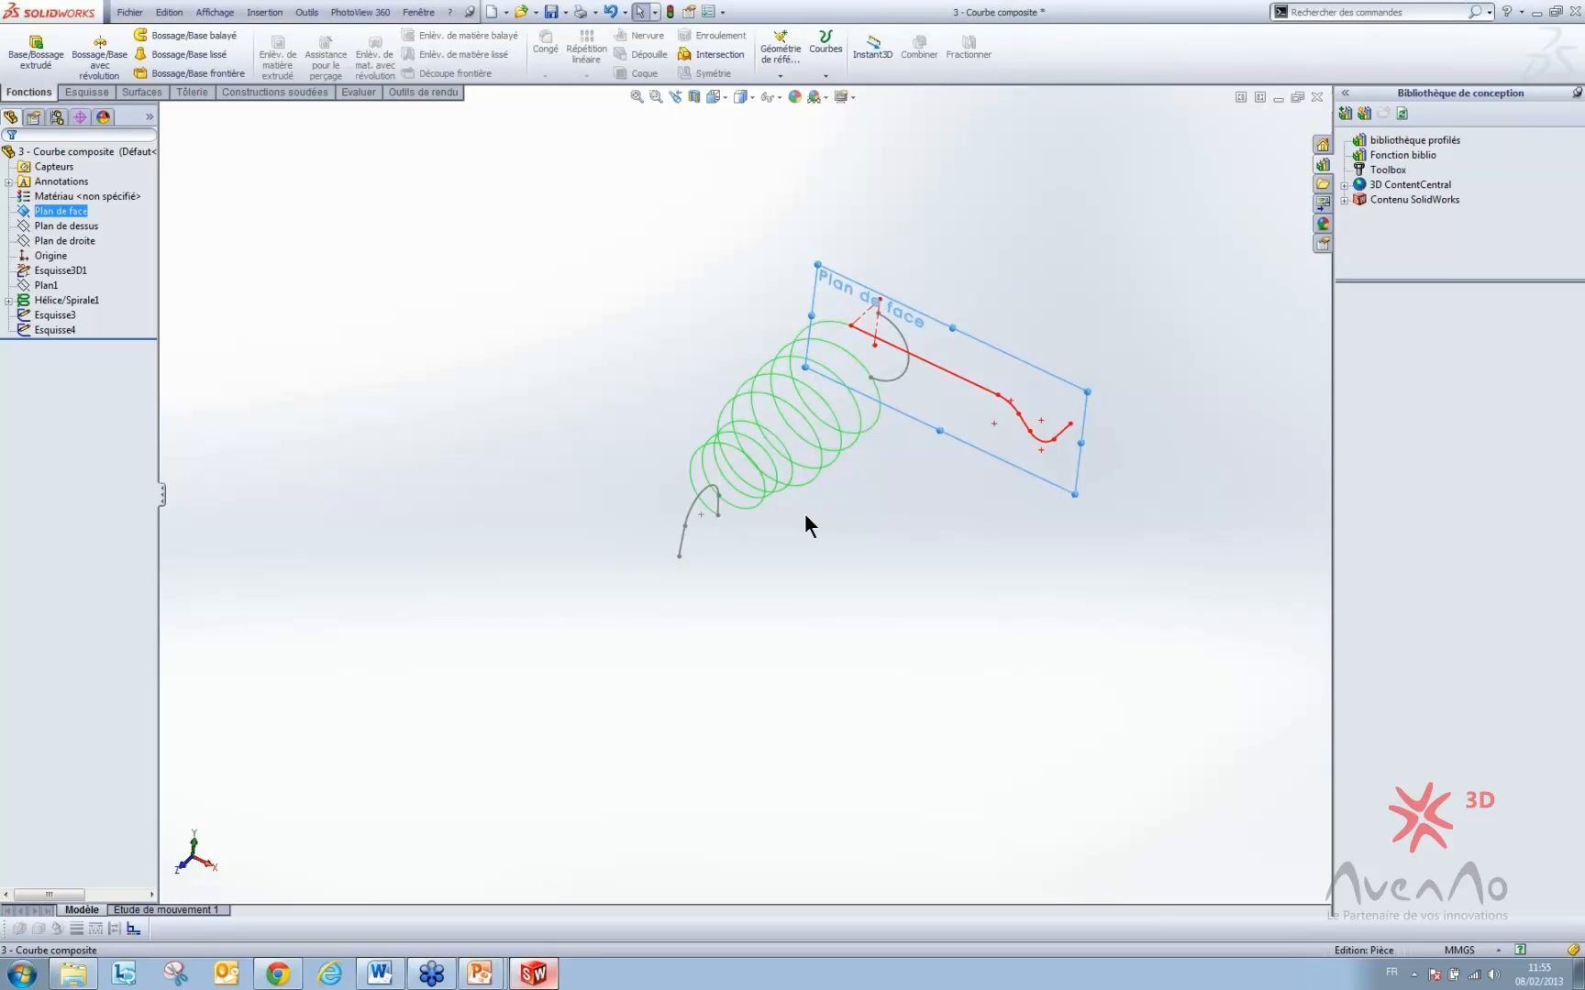
left_click(413, 286)
mouse_move(725, 463)
middle_mouse_down()
mouse_move(717, 386)
mouse_move(721, 400)
middle_mouse_up()
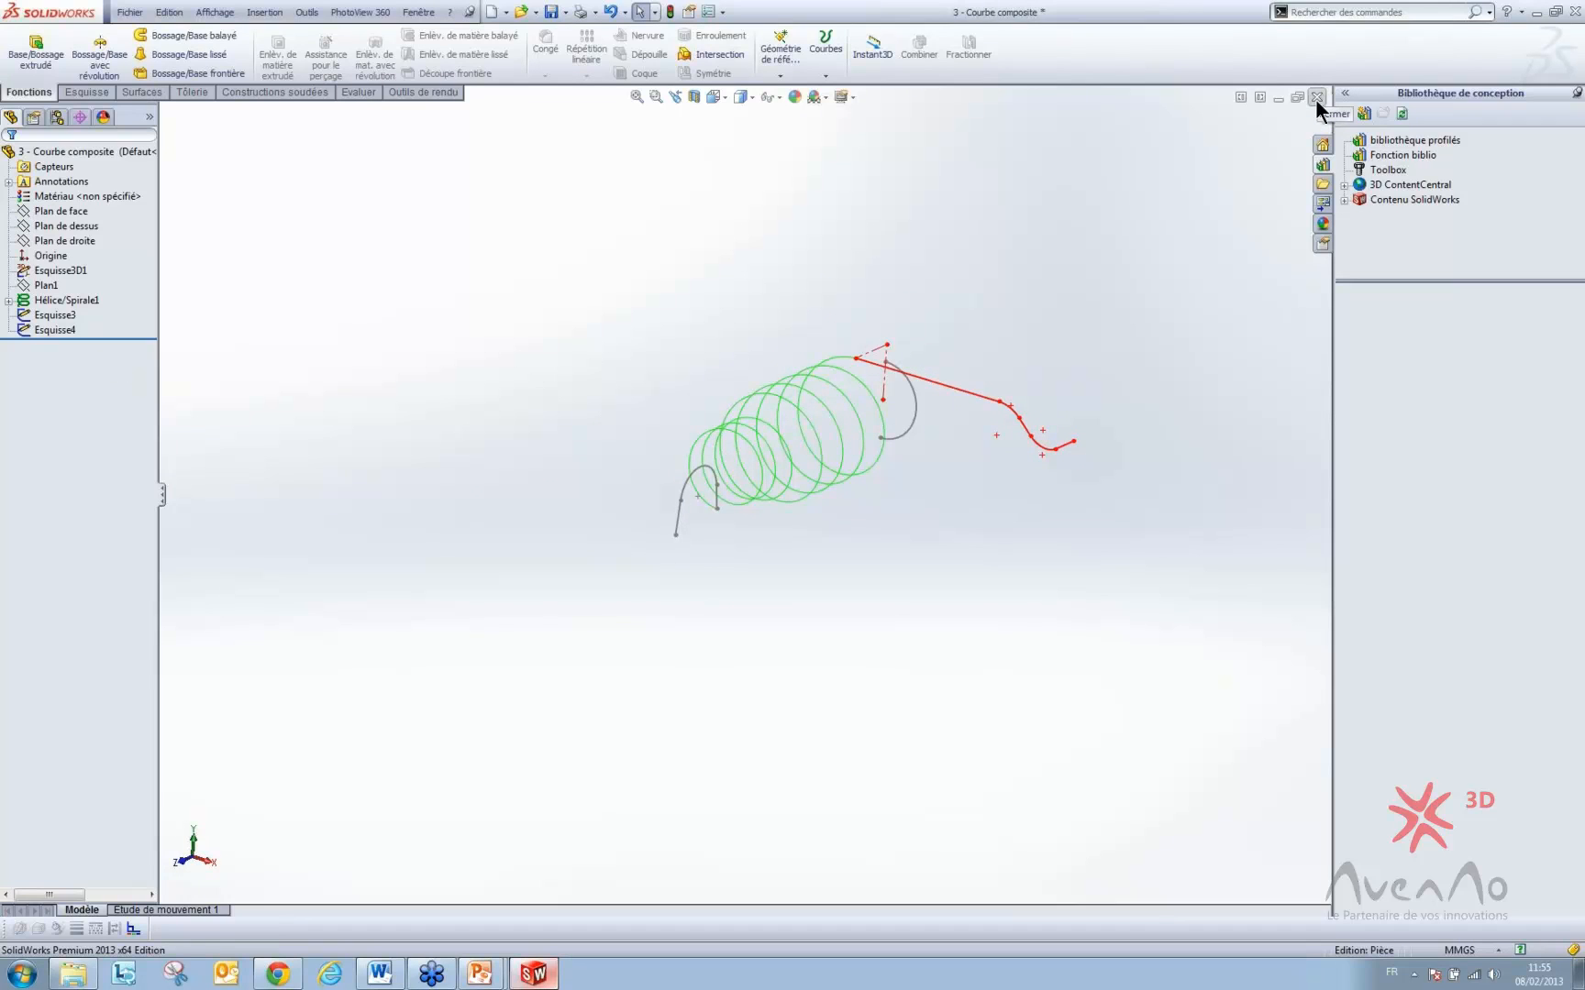
- Edit Esquisse3 to move the arch profile's endpoint slightly away from the helix end, and exit the sketch
scroll(767, 516, "up", 2)
scroll(714, 491, "down", 3)
scroll(715, 491, "down", 4)
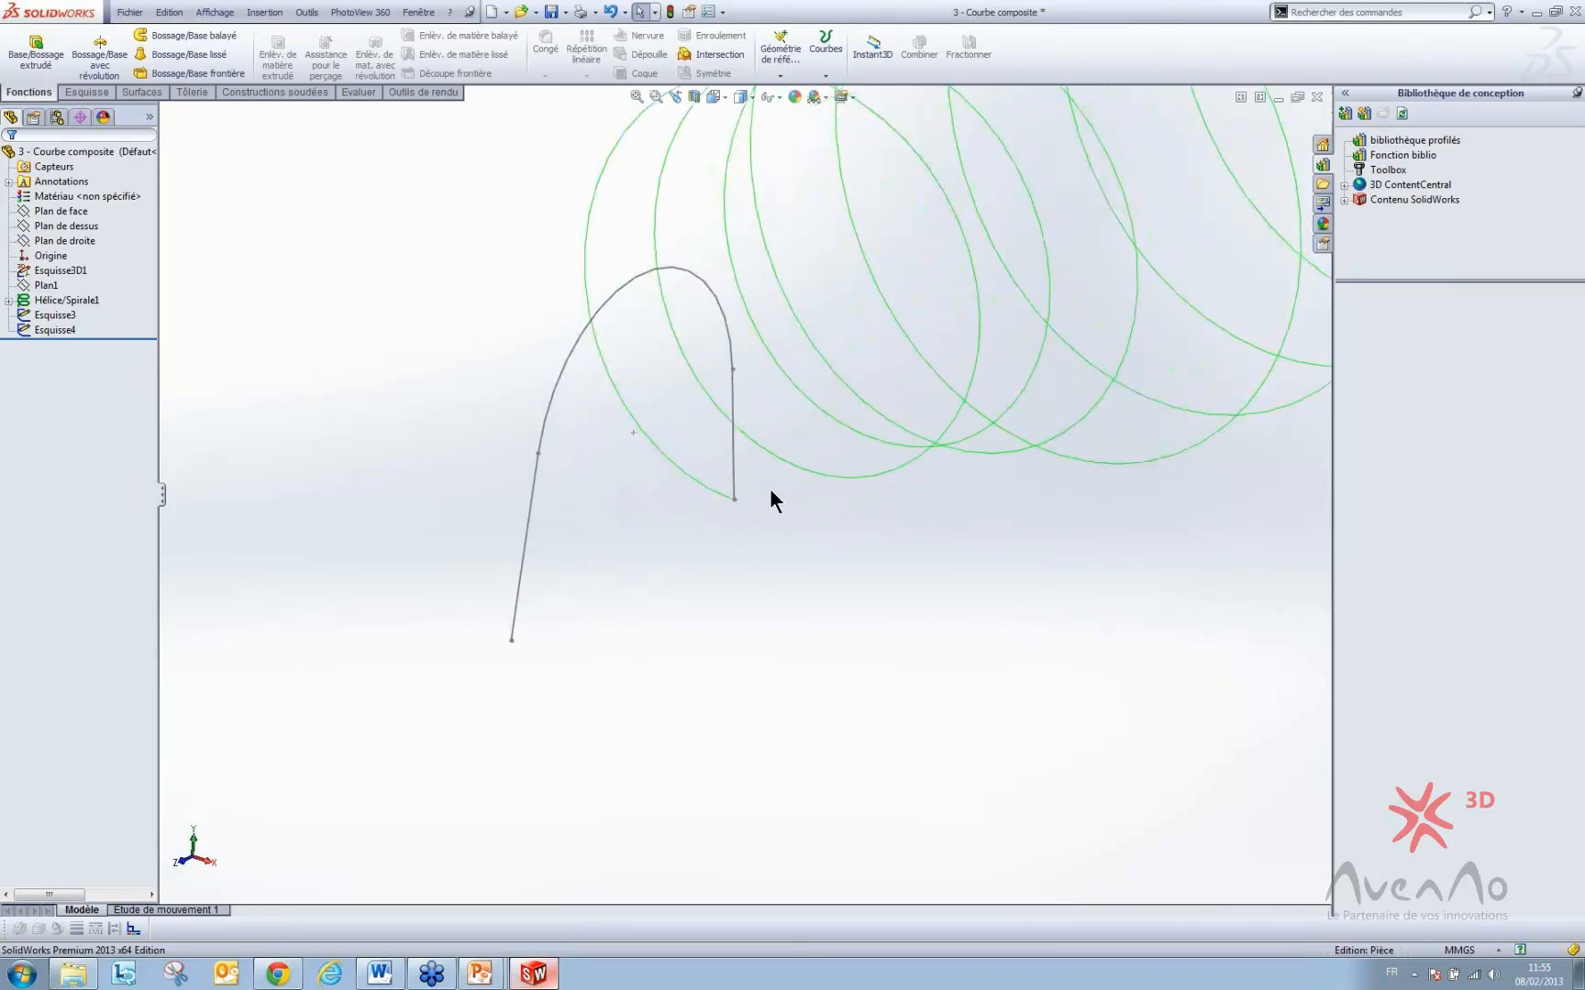
left_click(736, 470)
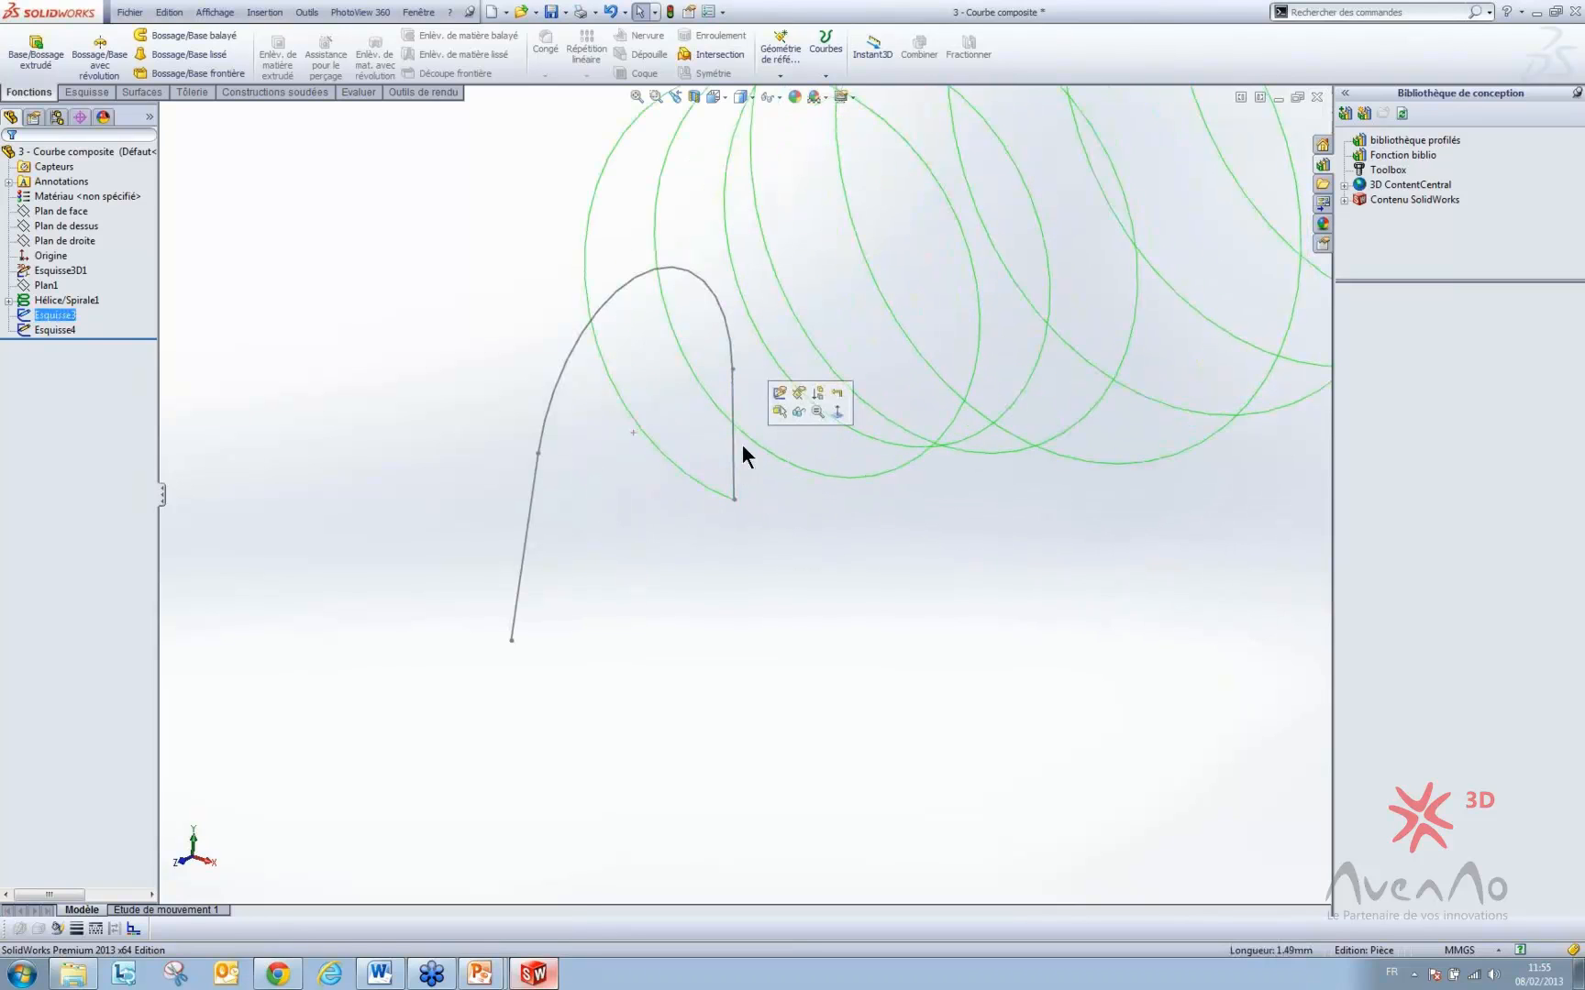
left_click(781, 392)
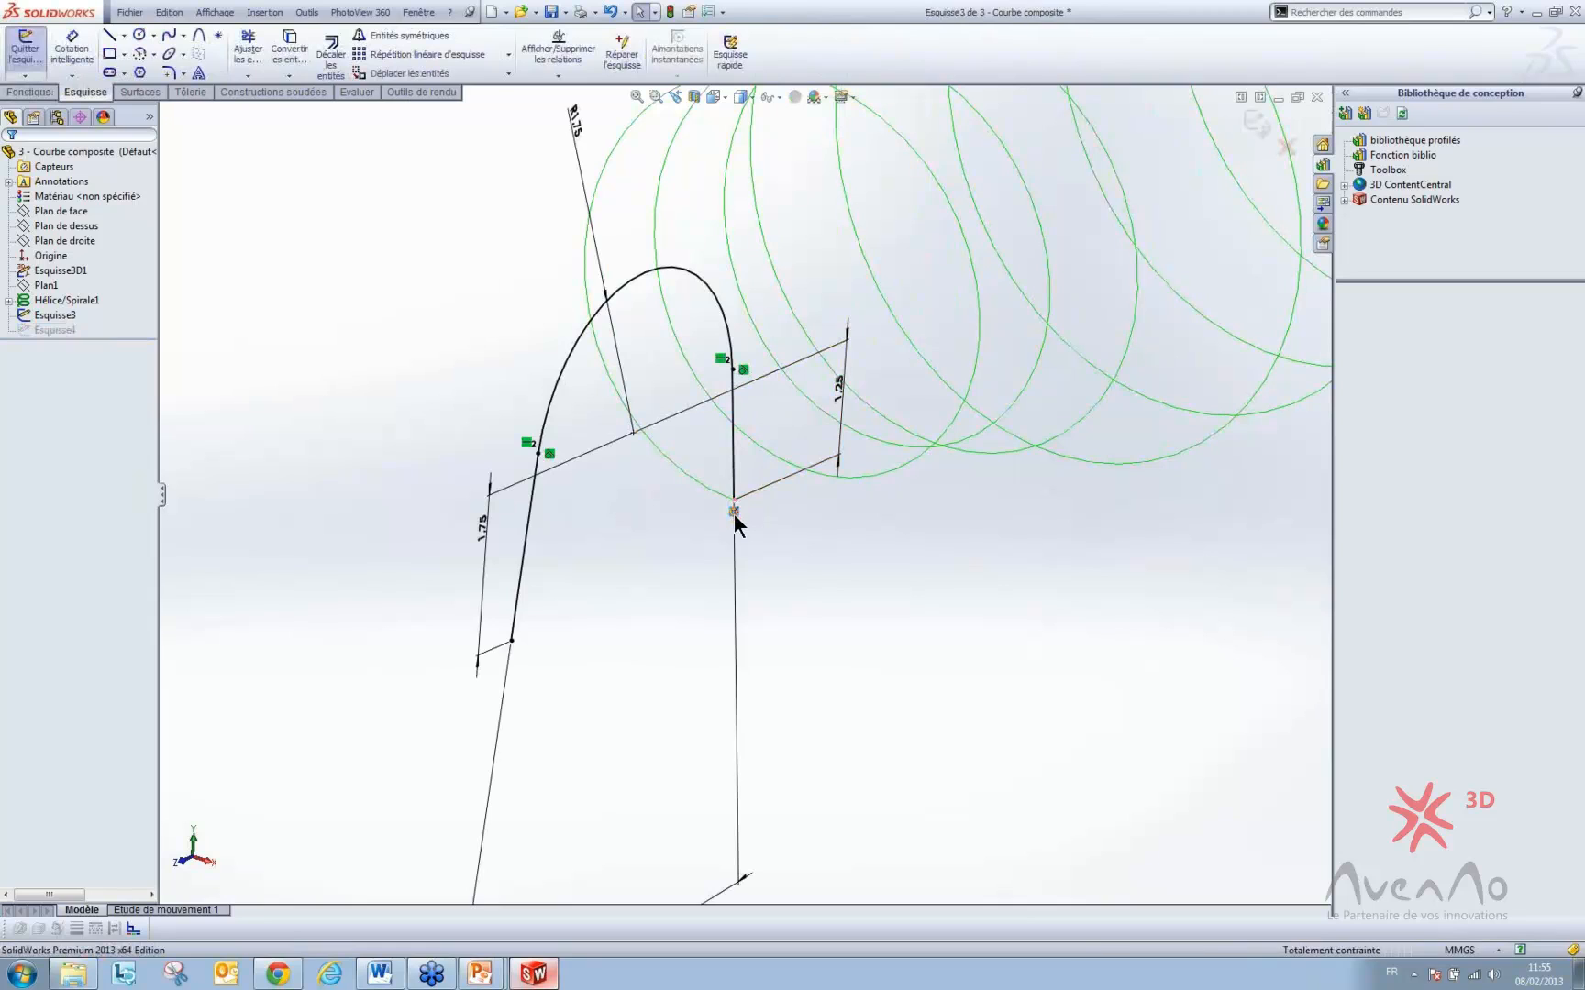
left_click_drag(740, 500, 723, 474)
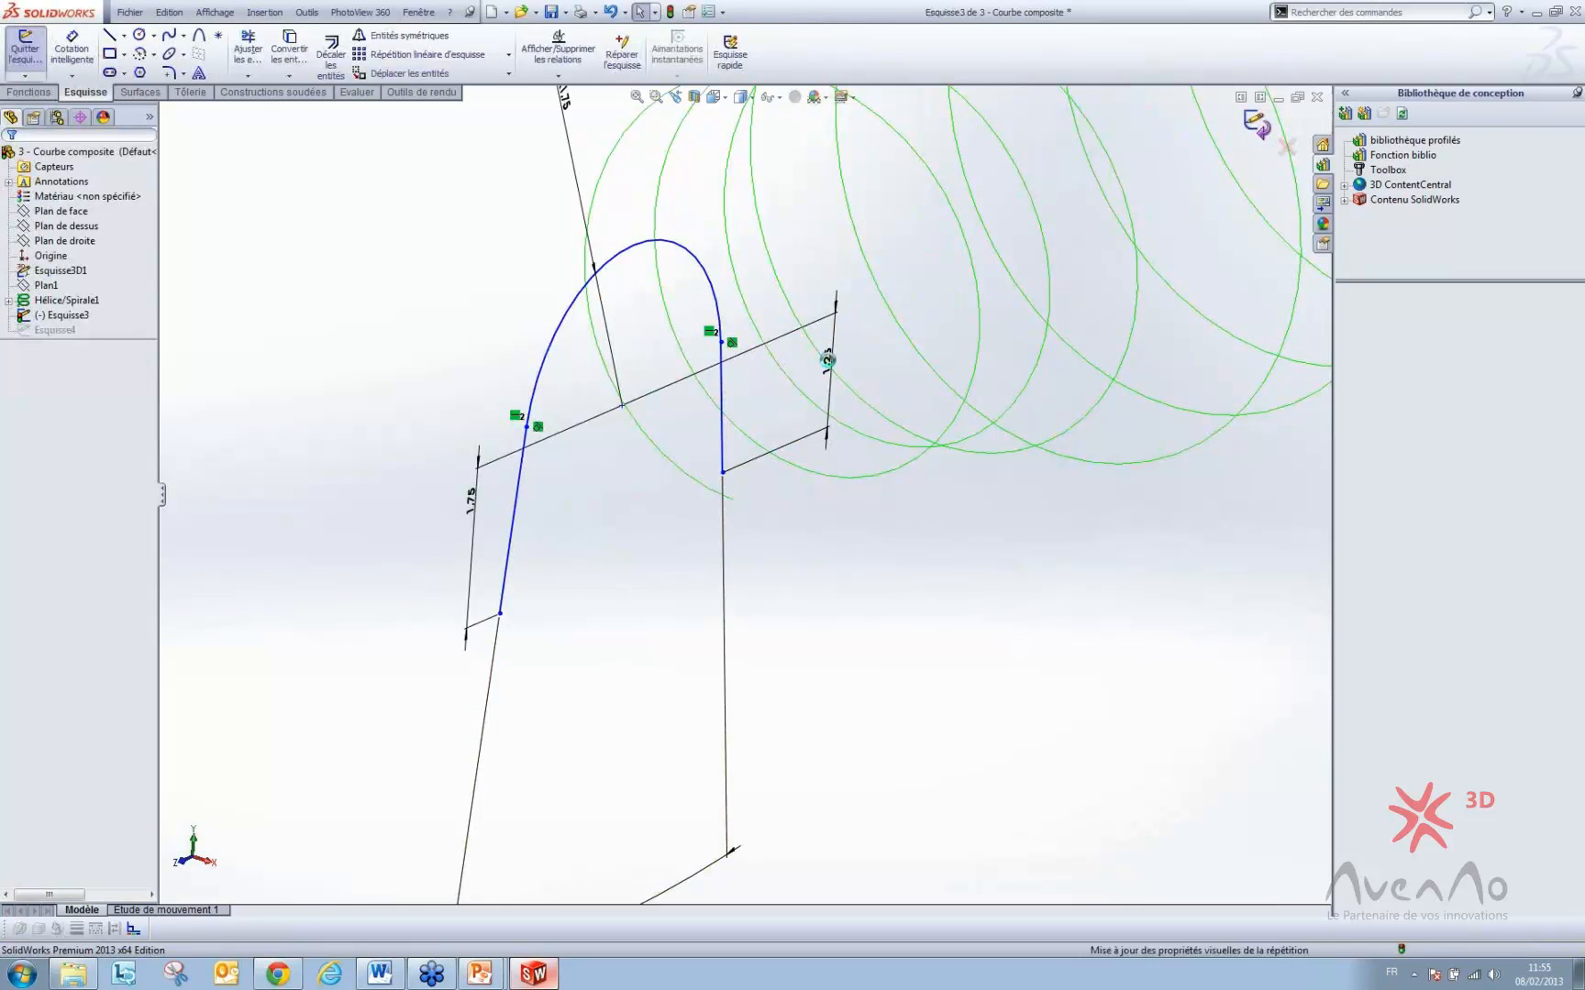
left_click(1258, 122)
left_click(774, 461)
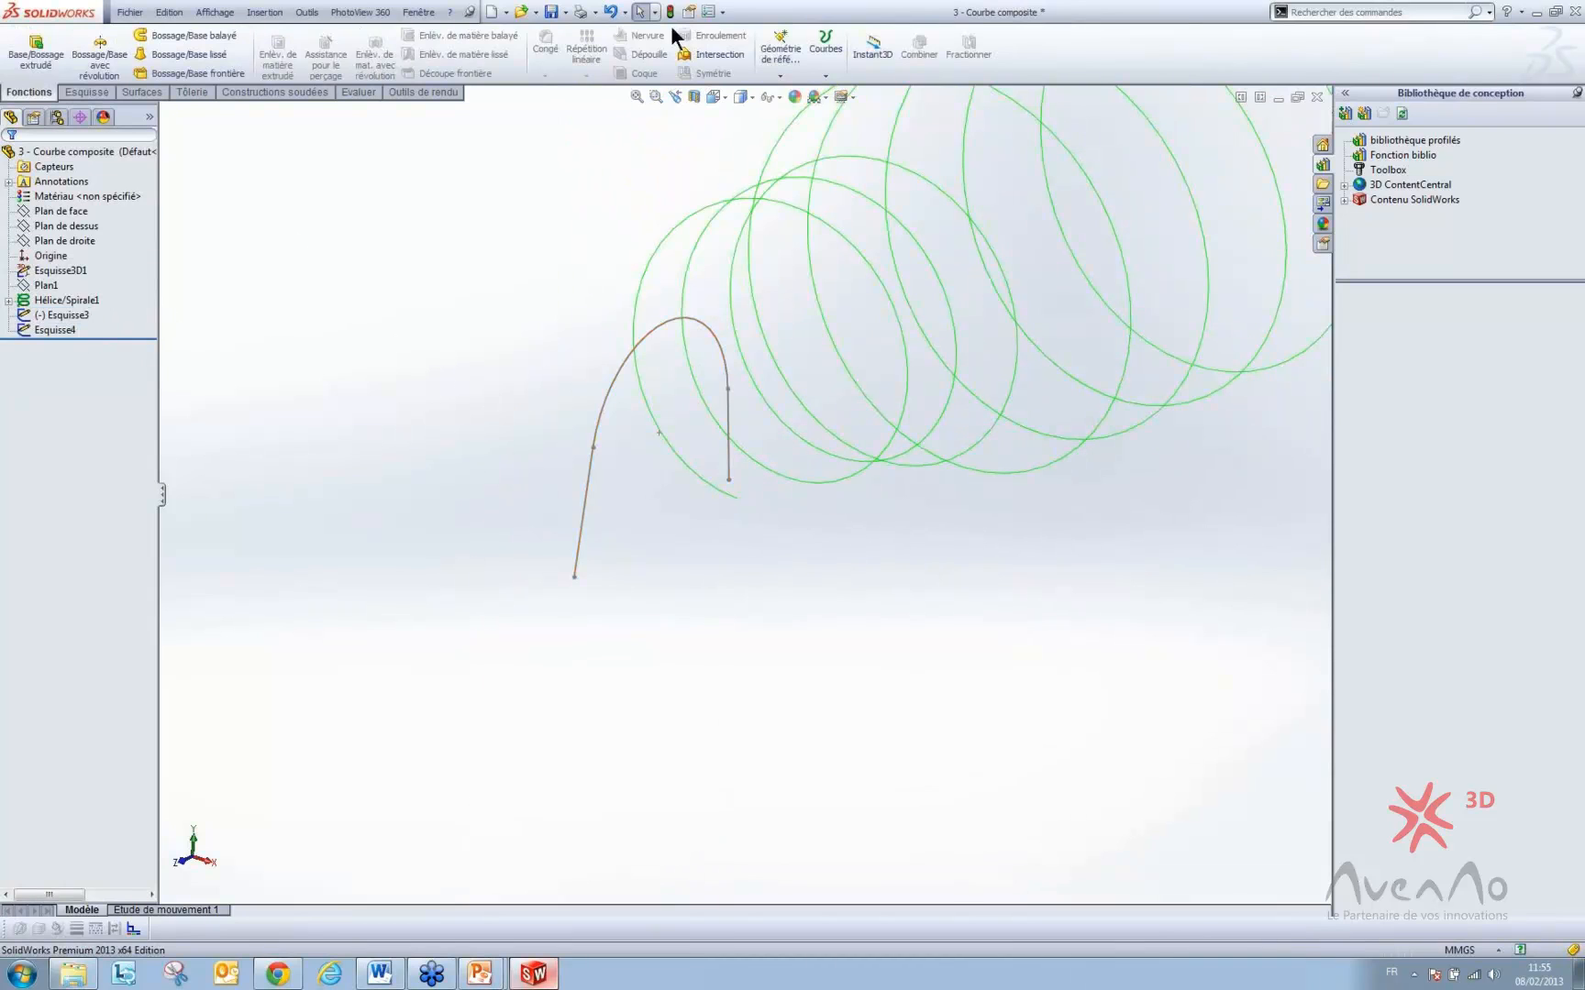
- Create a sketch-on-sketch projected curve from Esquisse3 and Esquisse4, and inspect its end near the helix
left_click(814, 54)
left_click(834, 95)
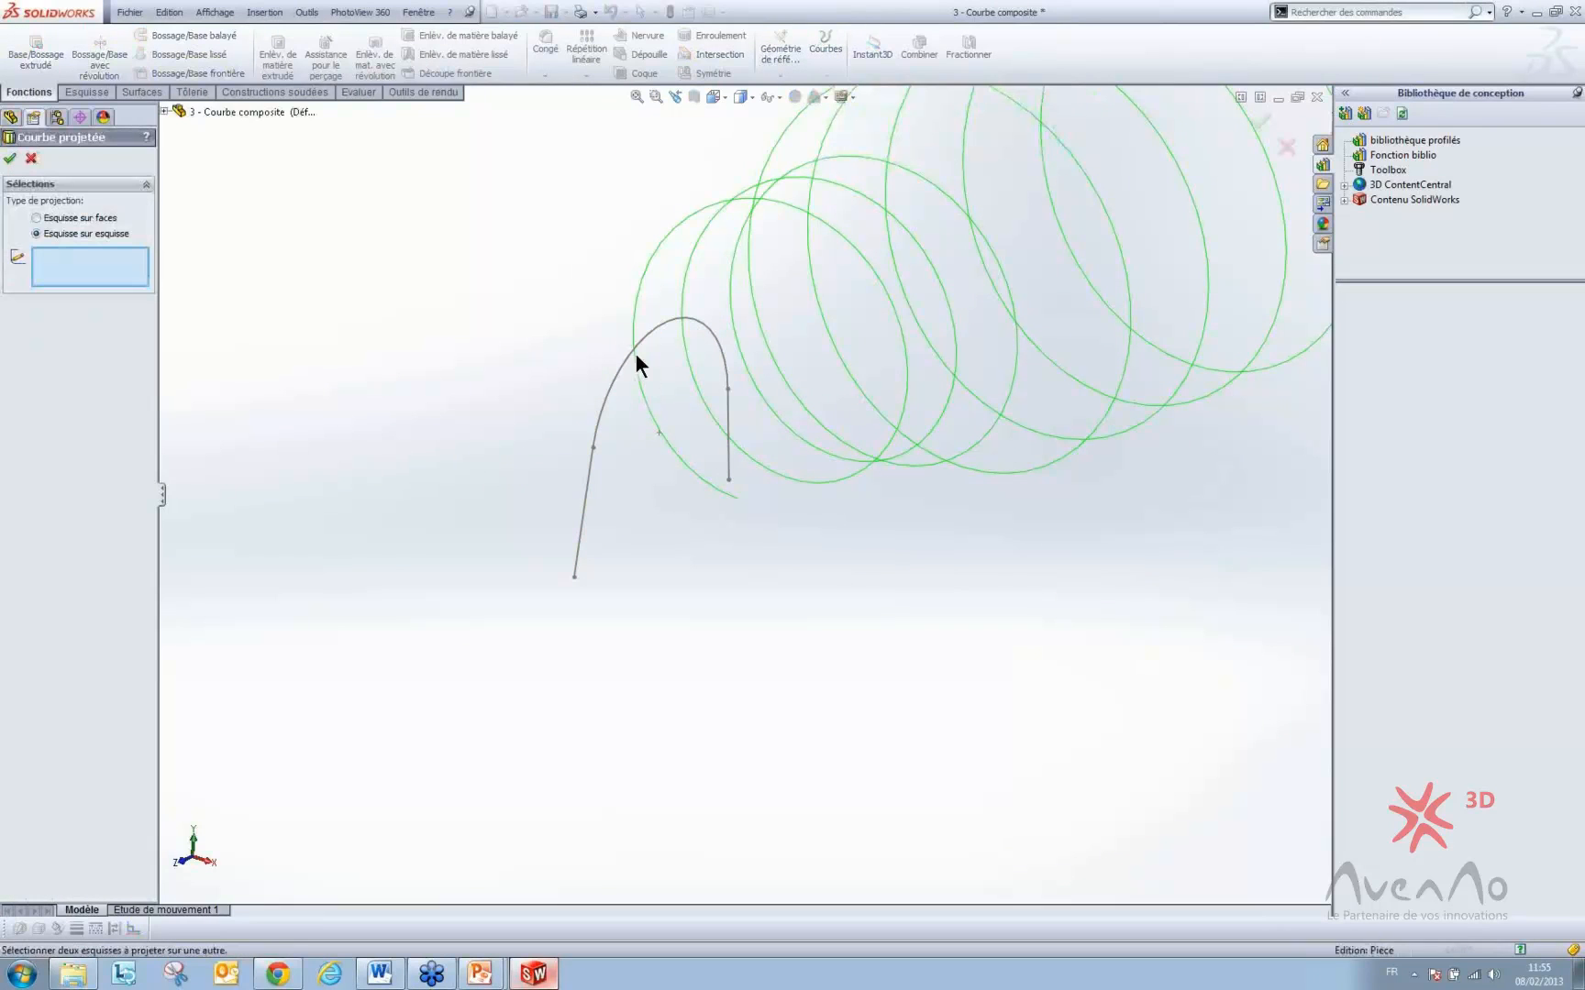
left_click(685, 358)
scroll(954, 339, "up", 5)
scroll(920, 410, "down", 3)
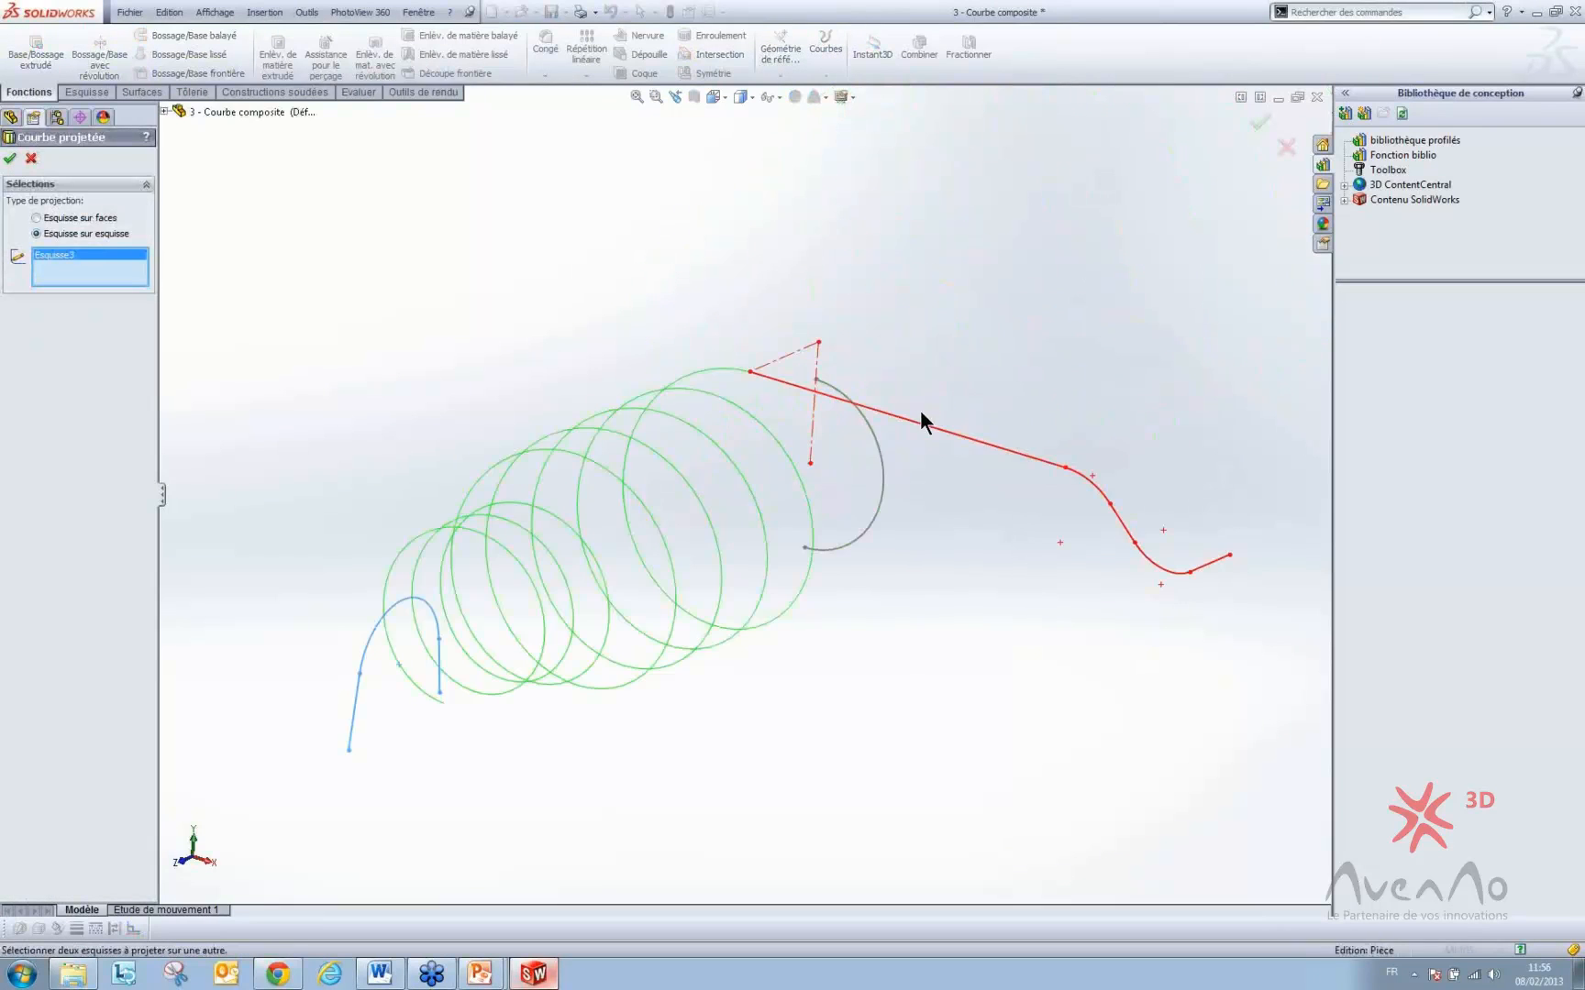
left_click(875, 446)
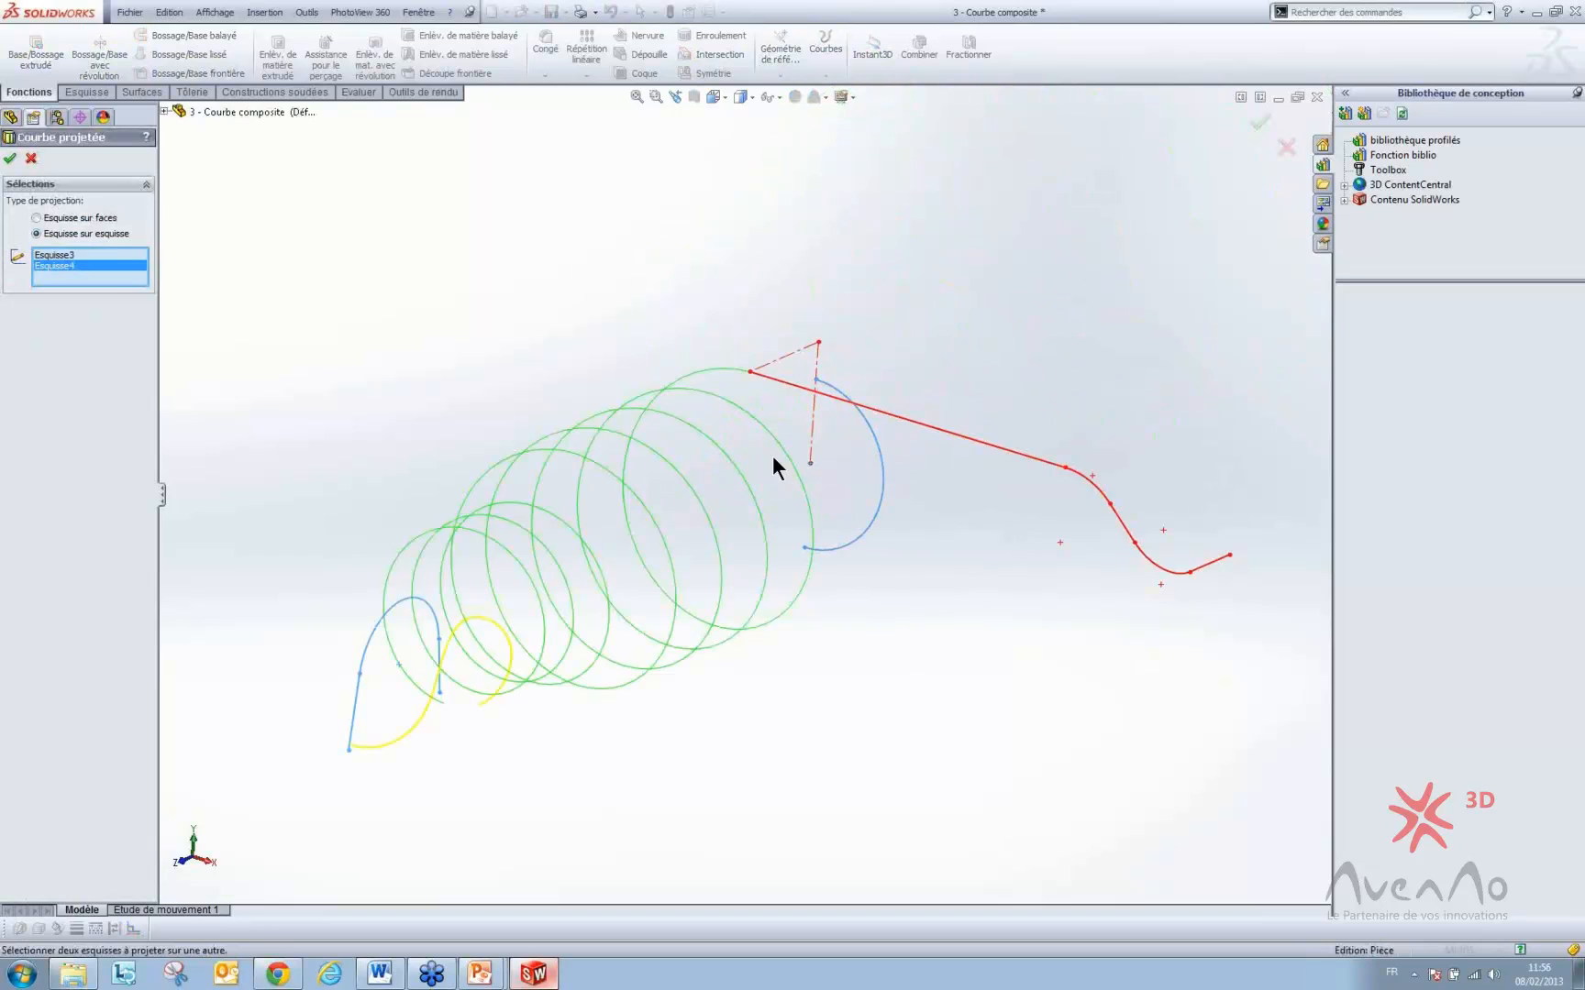
left_click(11, 161)
scroll(853, 626, "down", 5)
middle_click_drag(853, 626, 883, 641)
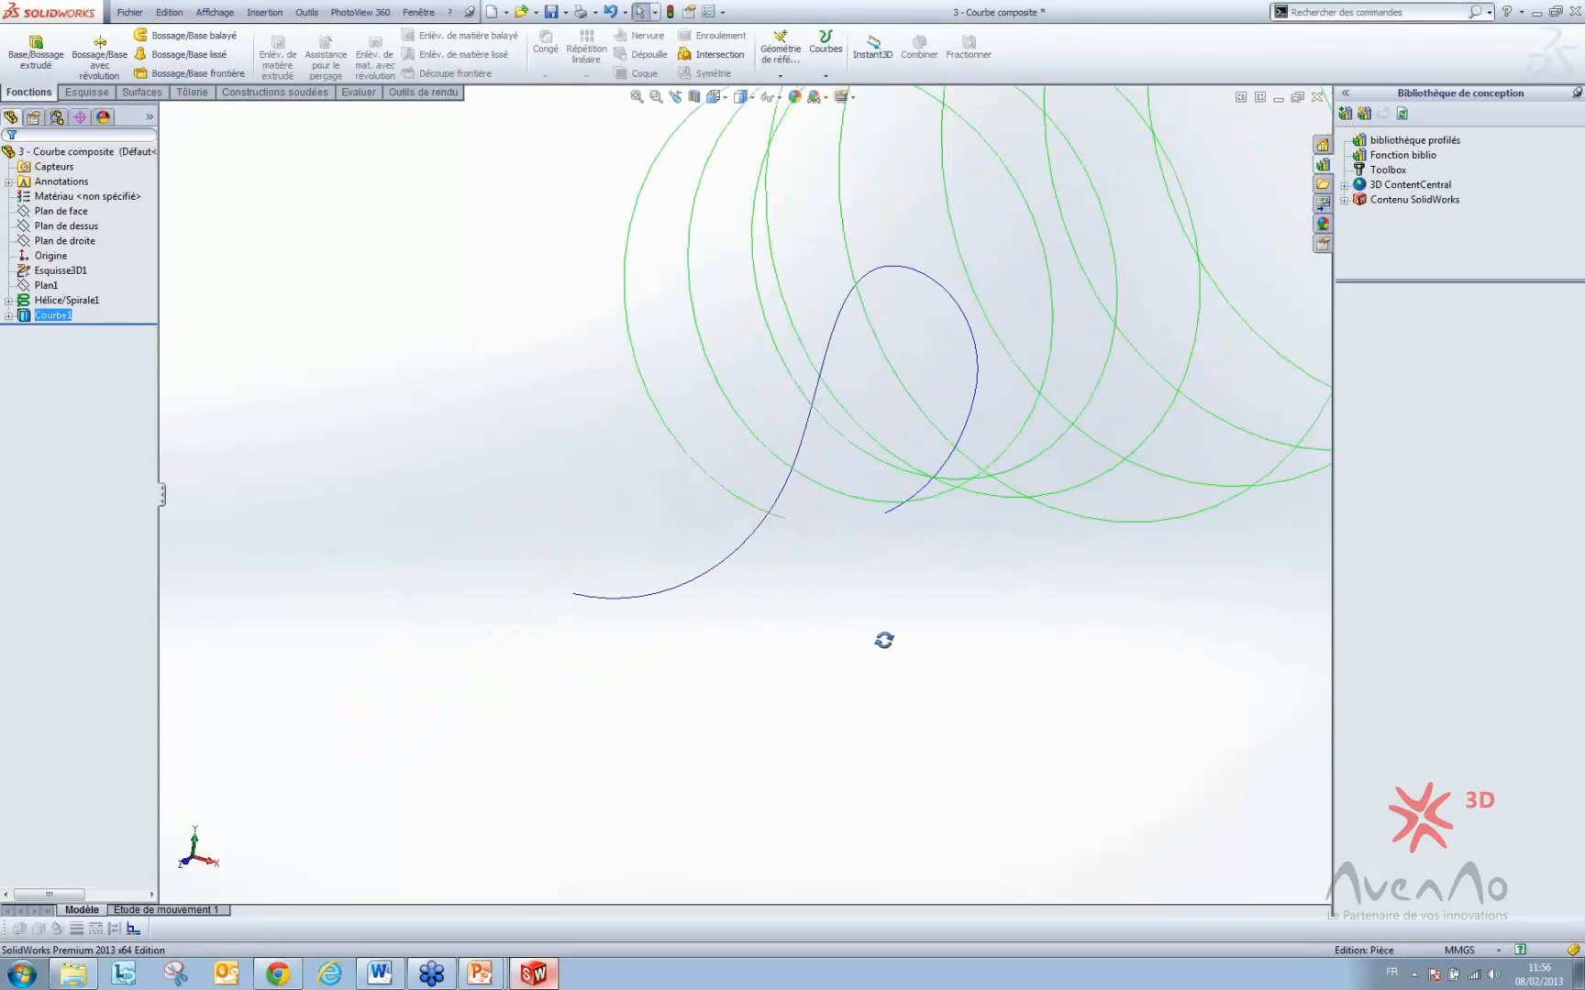
- Try to create a composite curve joining Esquisse3D1, the helix and the projected curve Courbe1
scroll(883, 640, "up", 6)
left_click(288, 200)
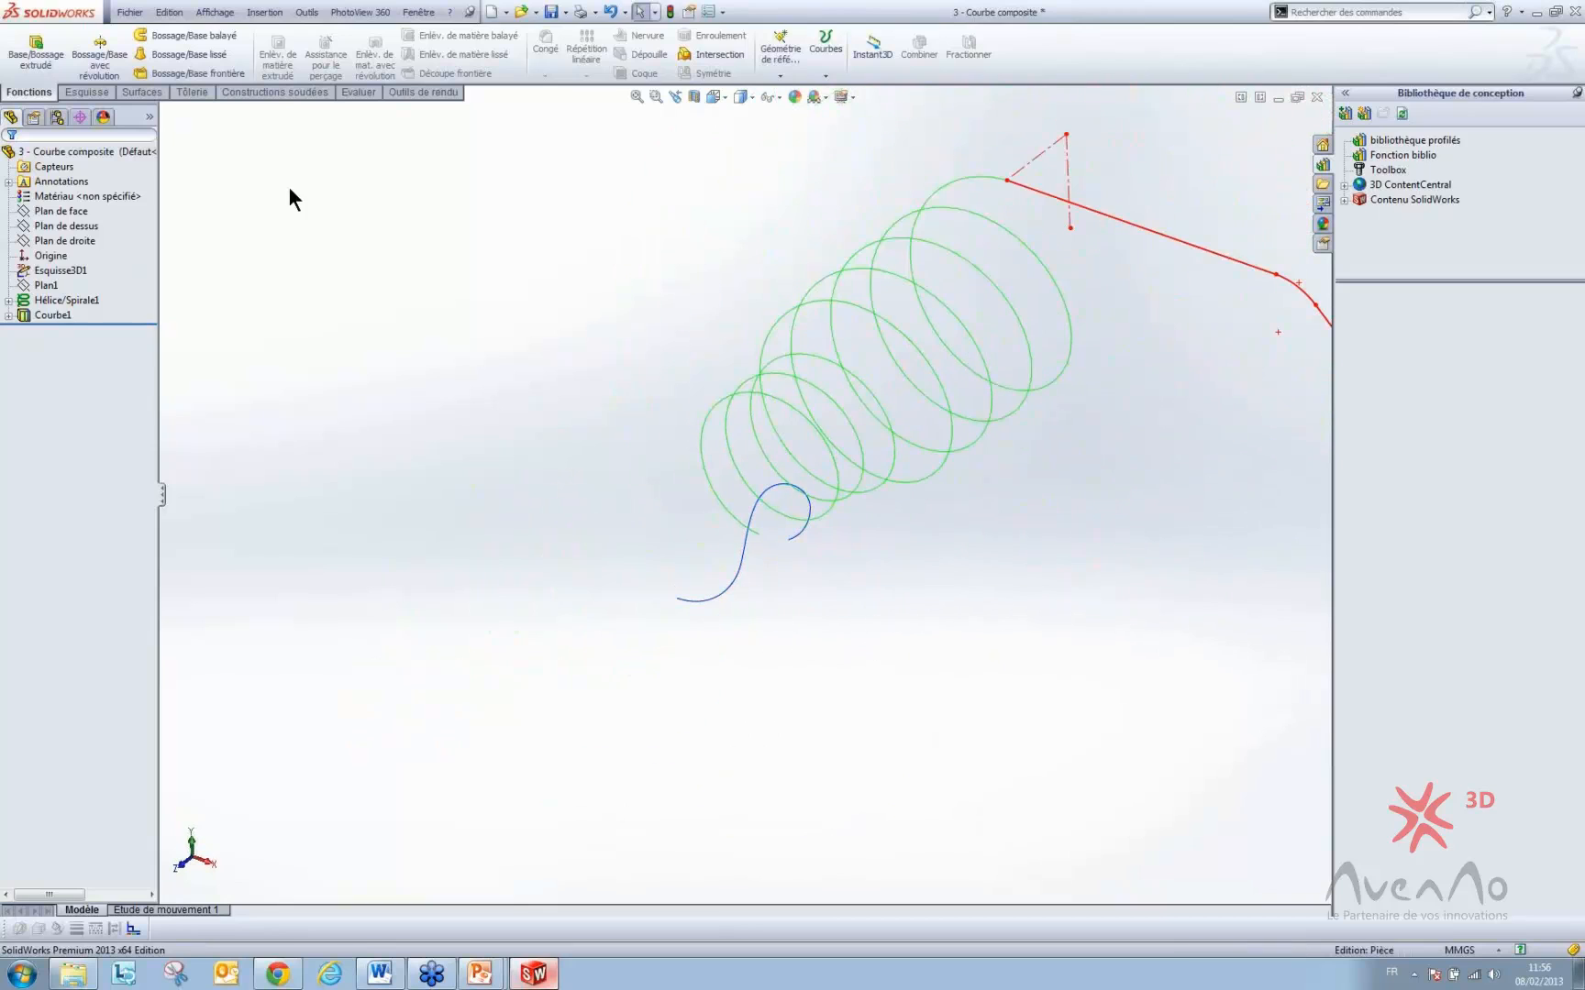
left_click(823, 69)
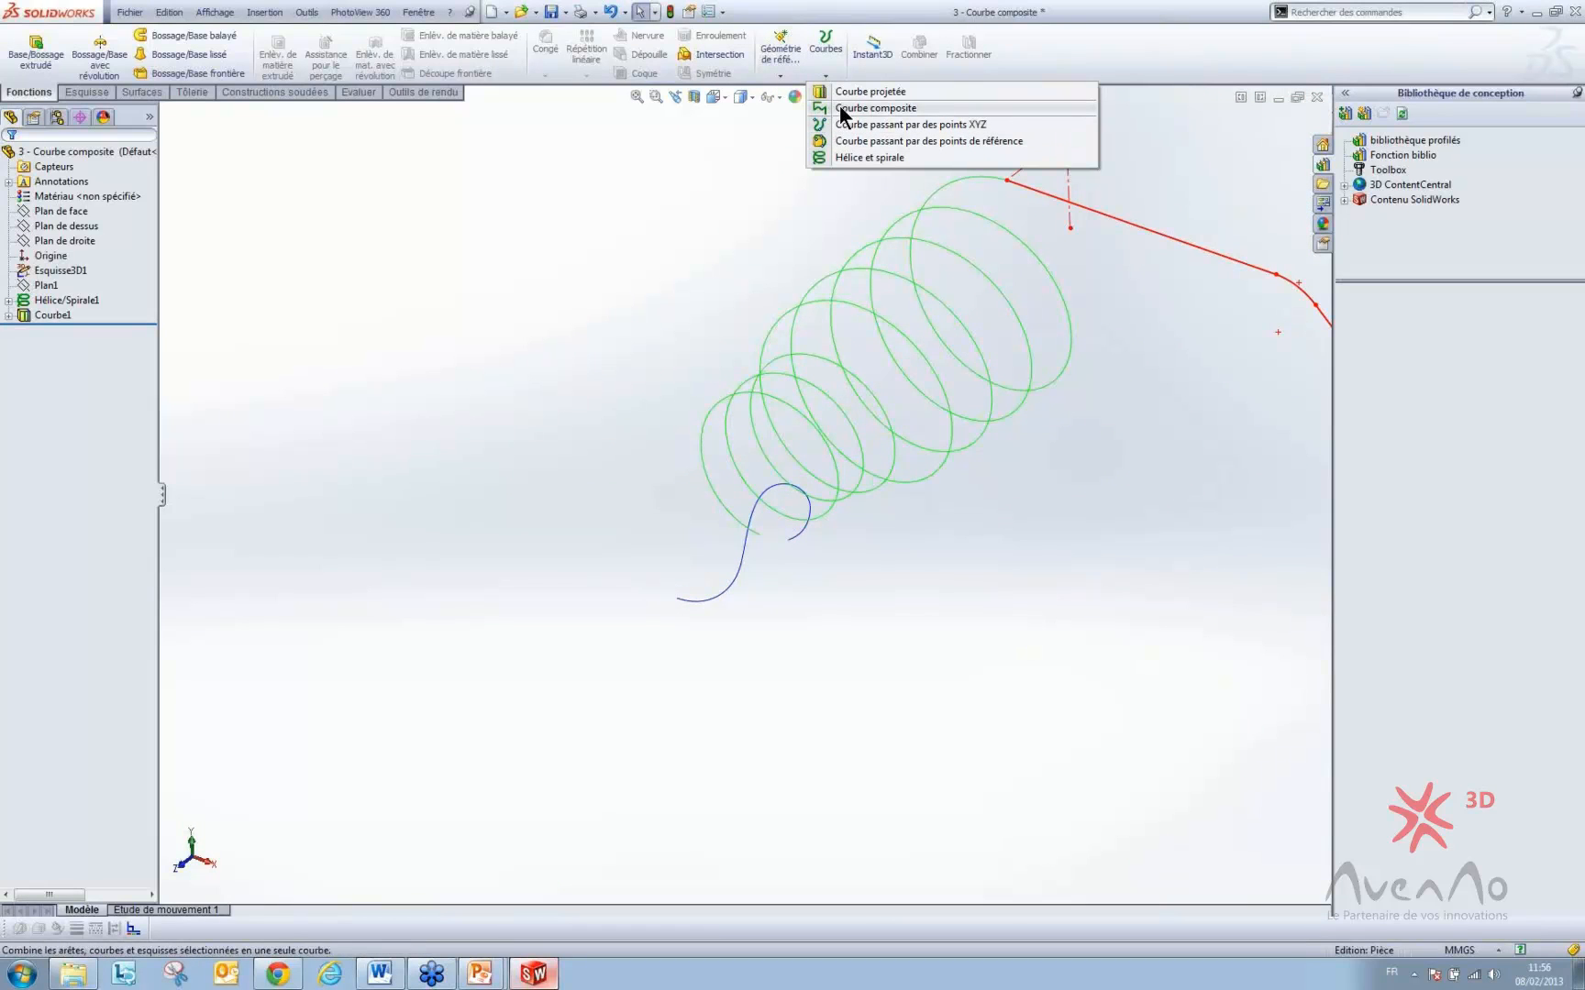
left_click(839, 107)
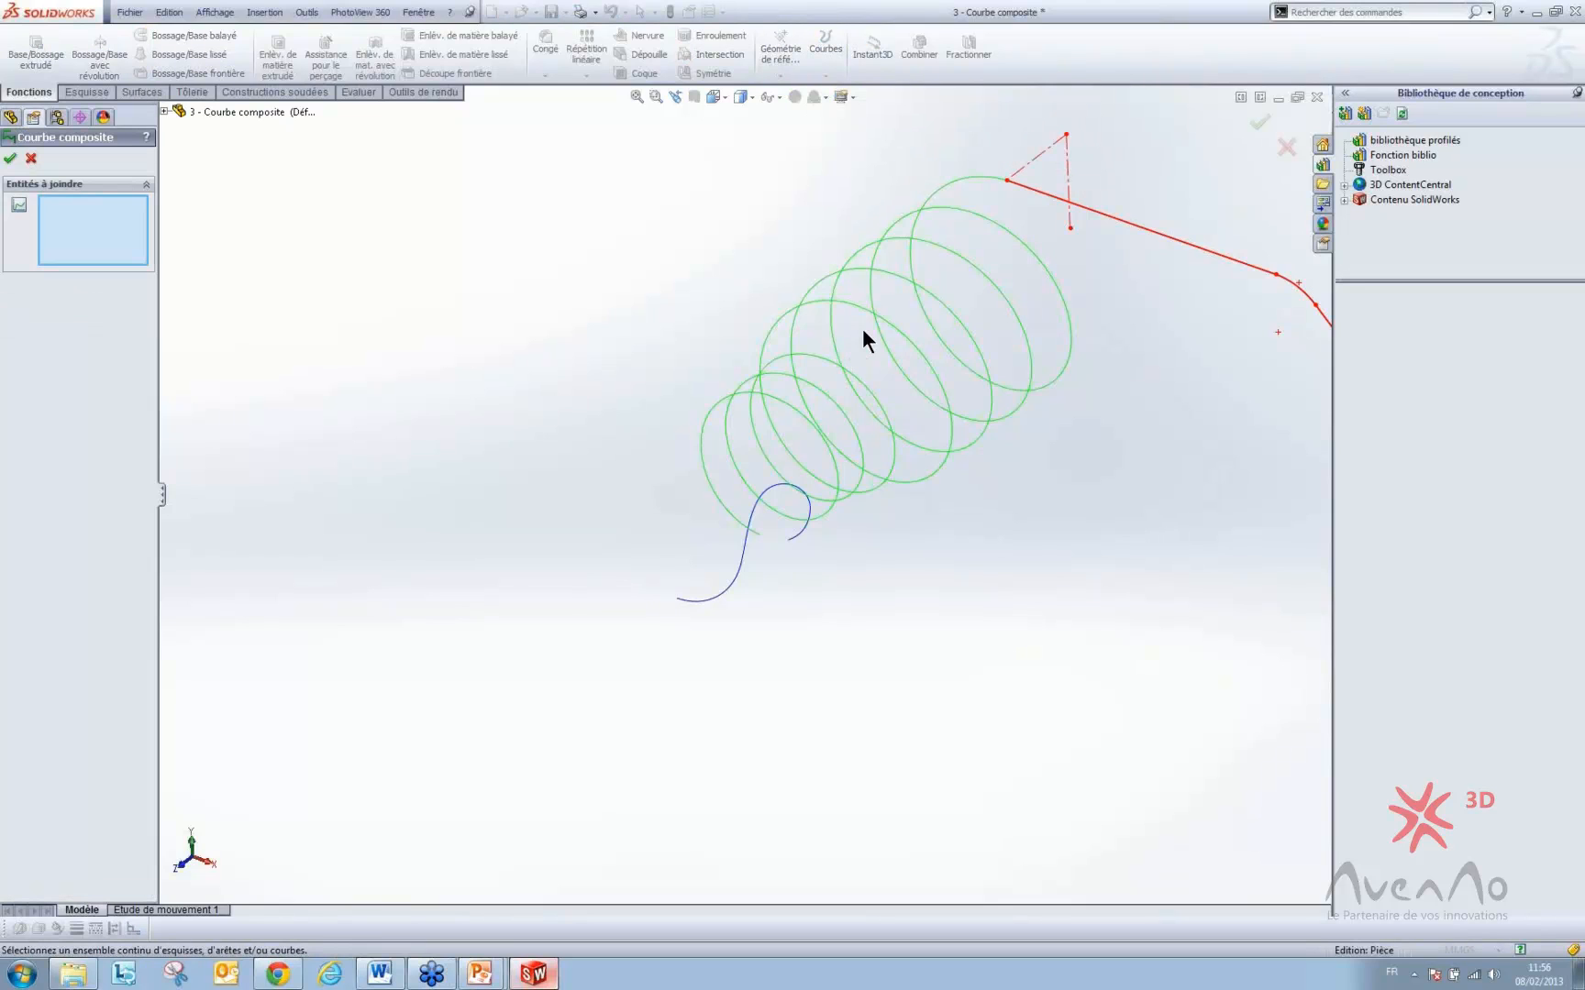
left_click(871, 315)
left_click(1131, 224)
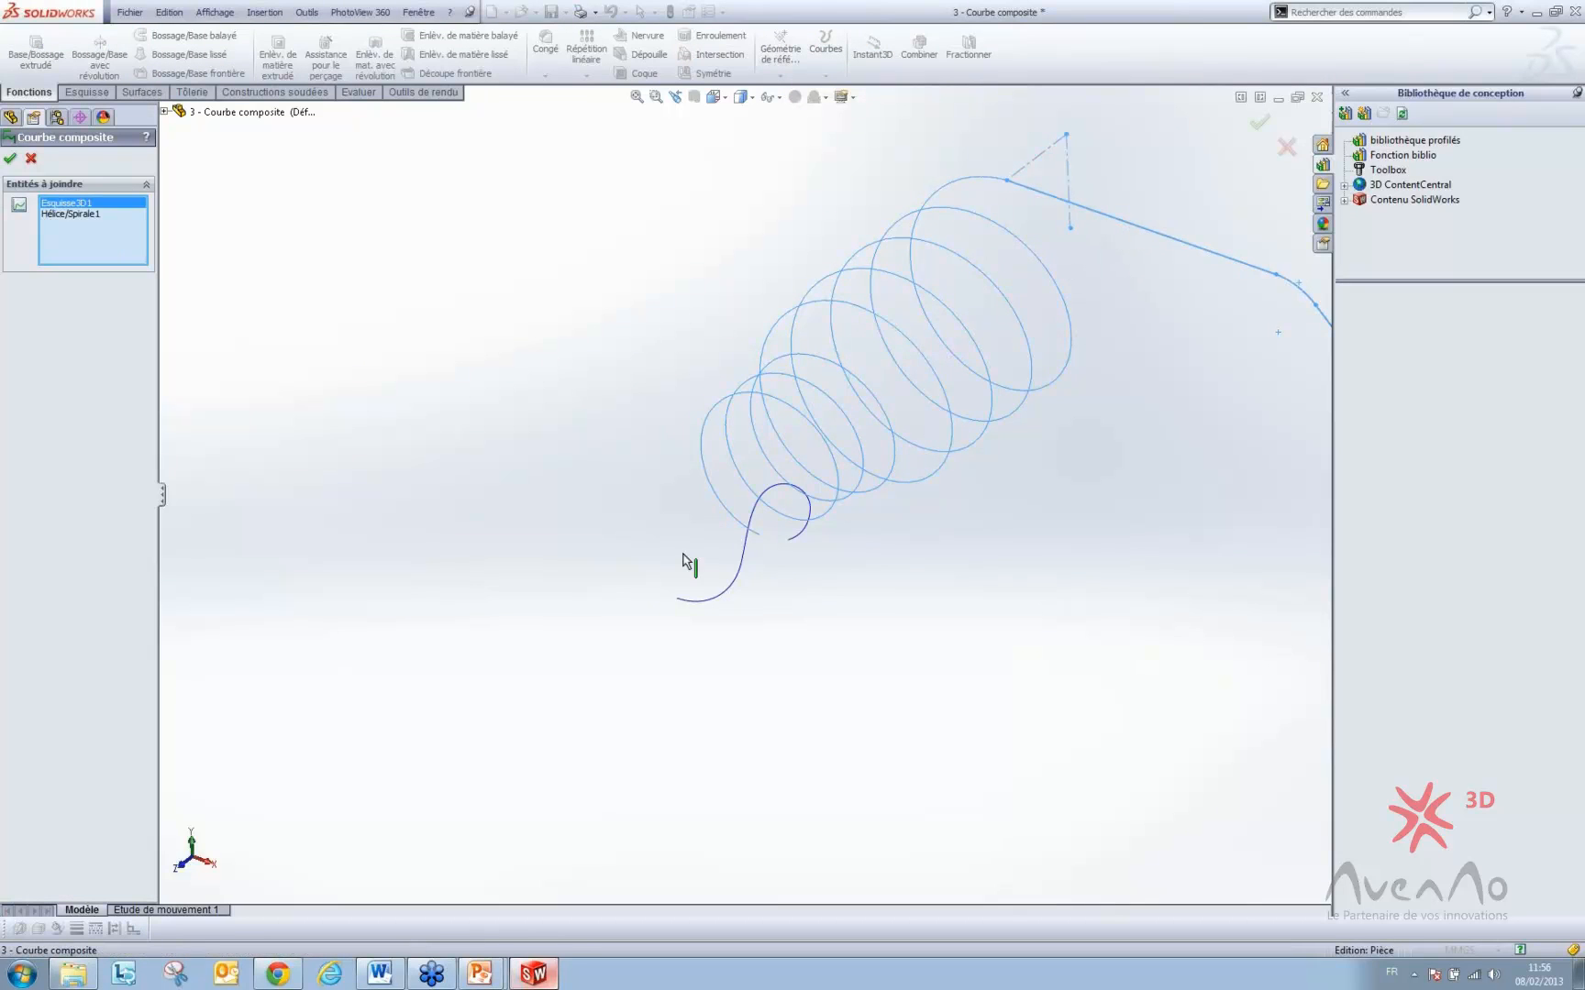
left_click(720, 598)
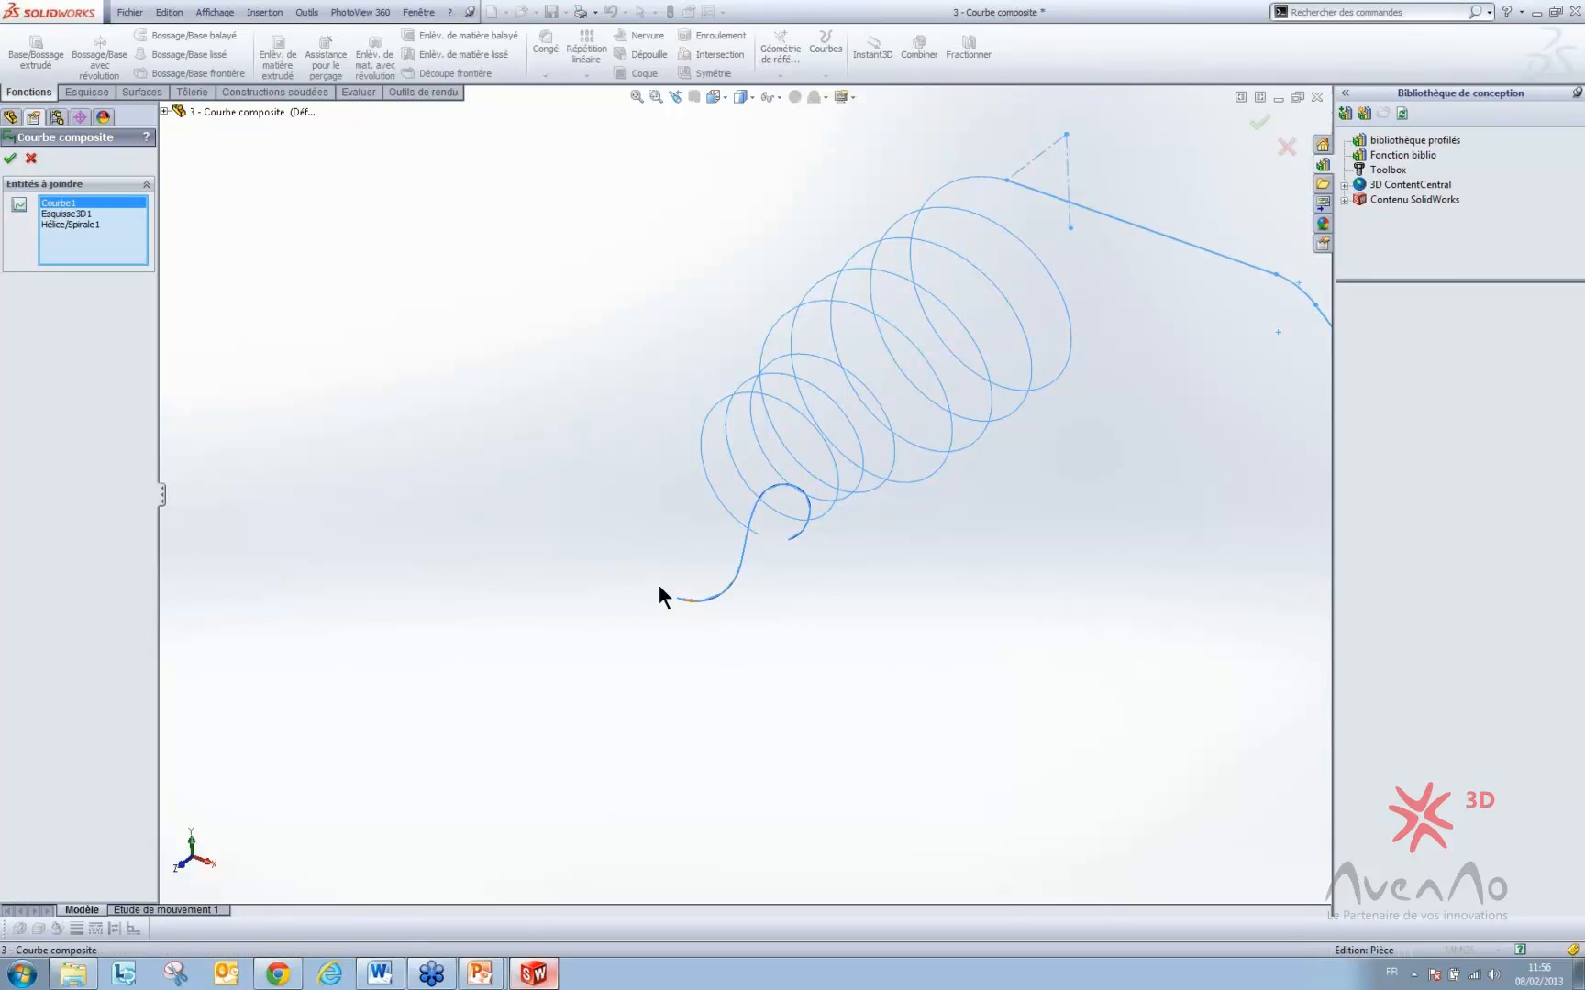
left_click(10, 158)
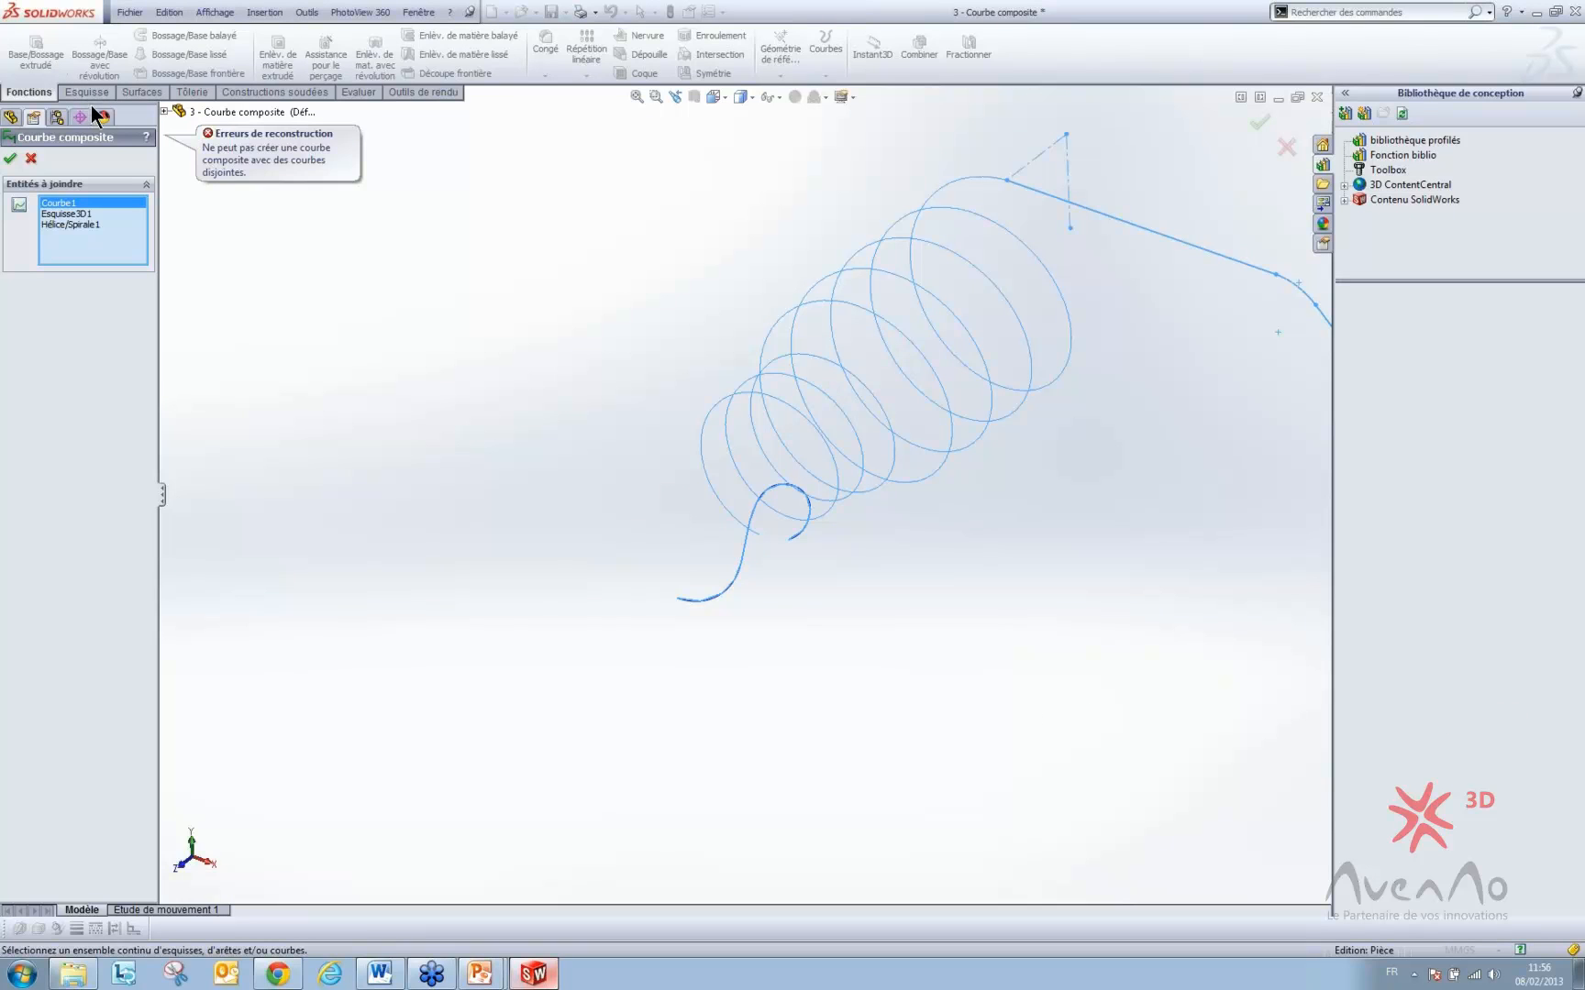
left_click(30, 160)
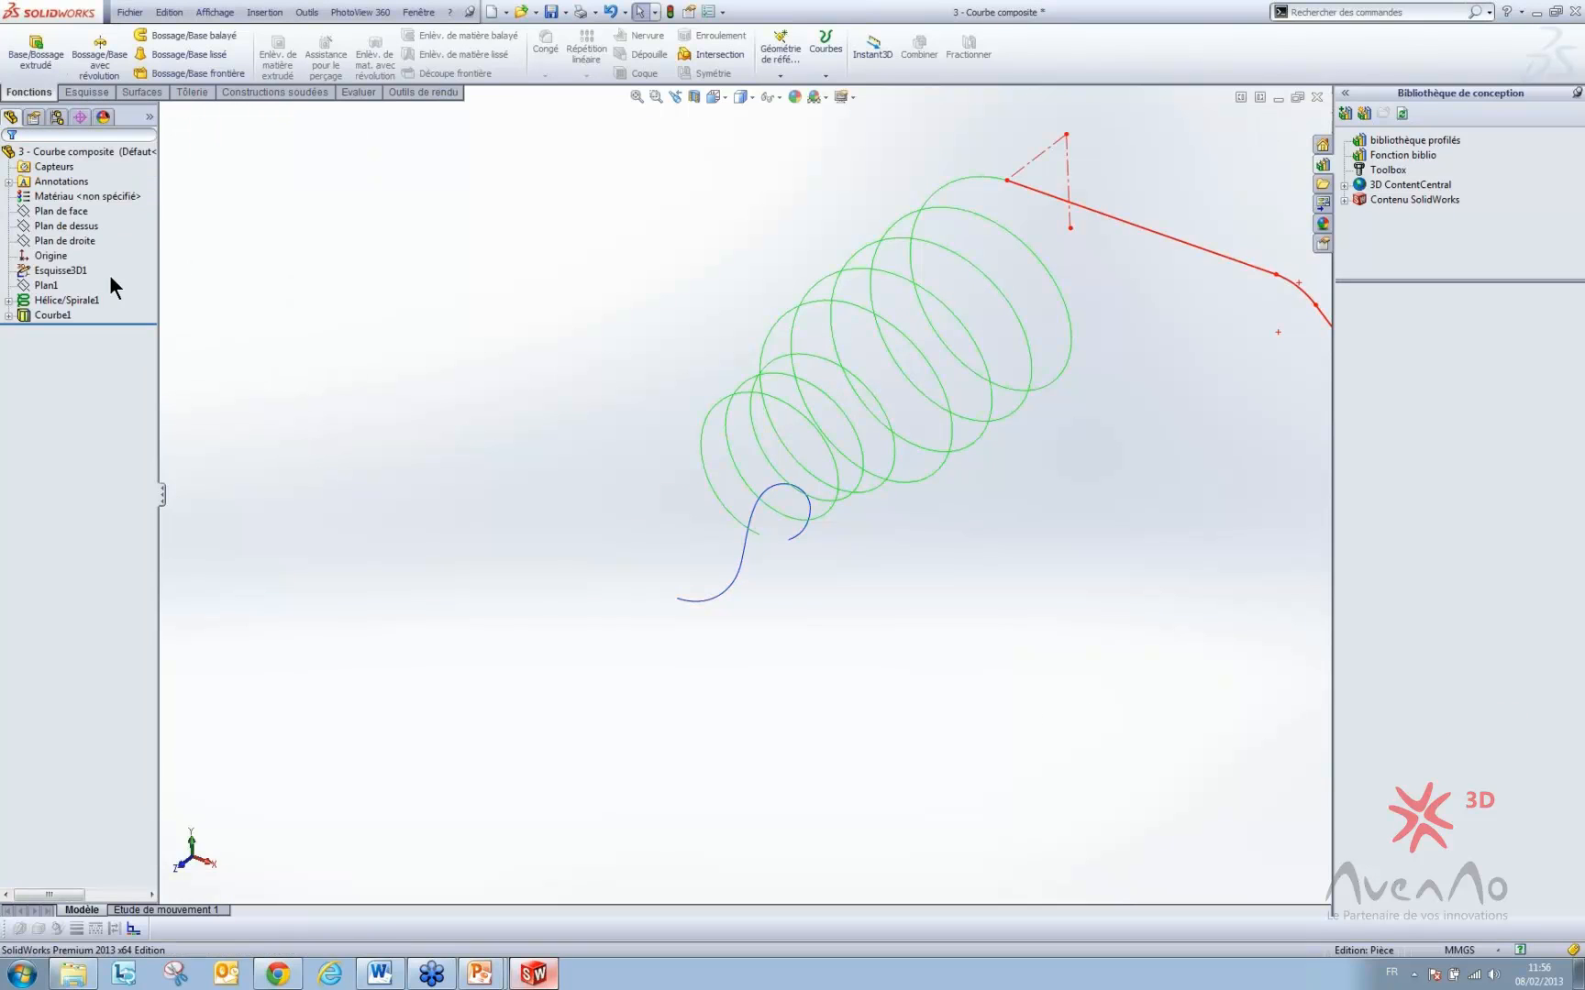
- Open the definition of the projected curve Courbe1 to review its source sketches, leaving it unchanged
left_click(58, 314)
left_click(70, 277)
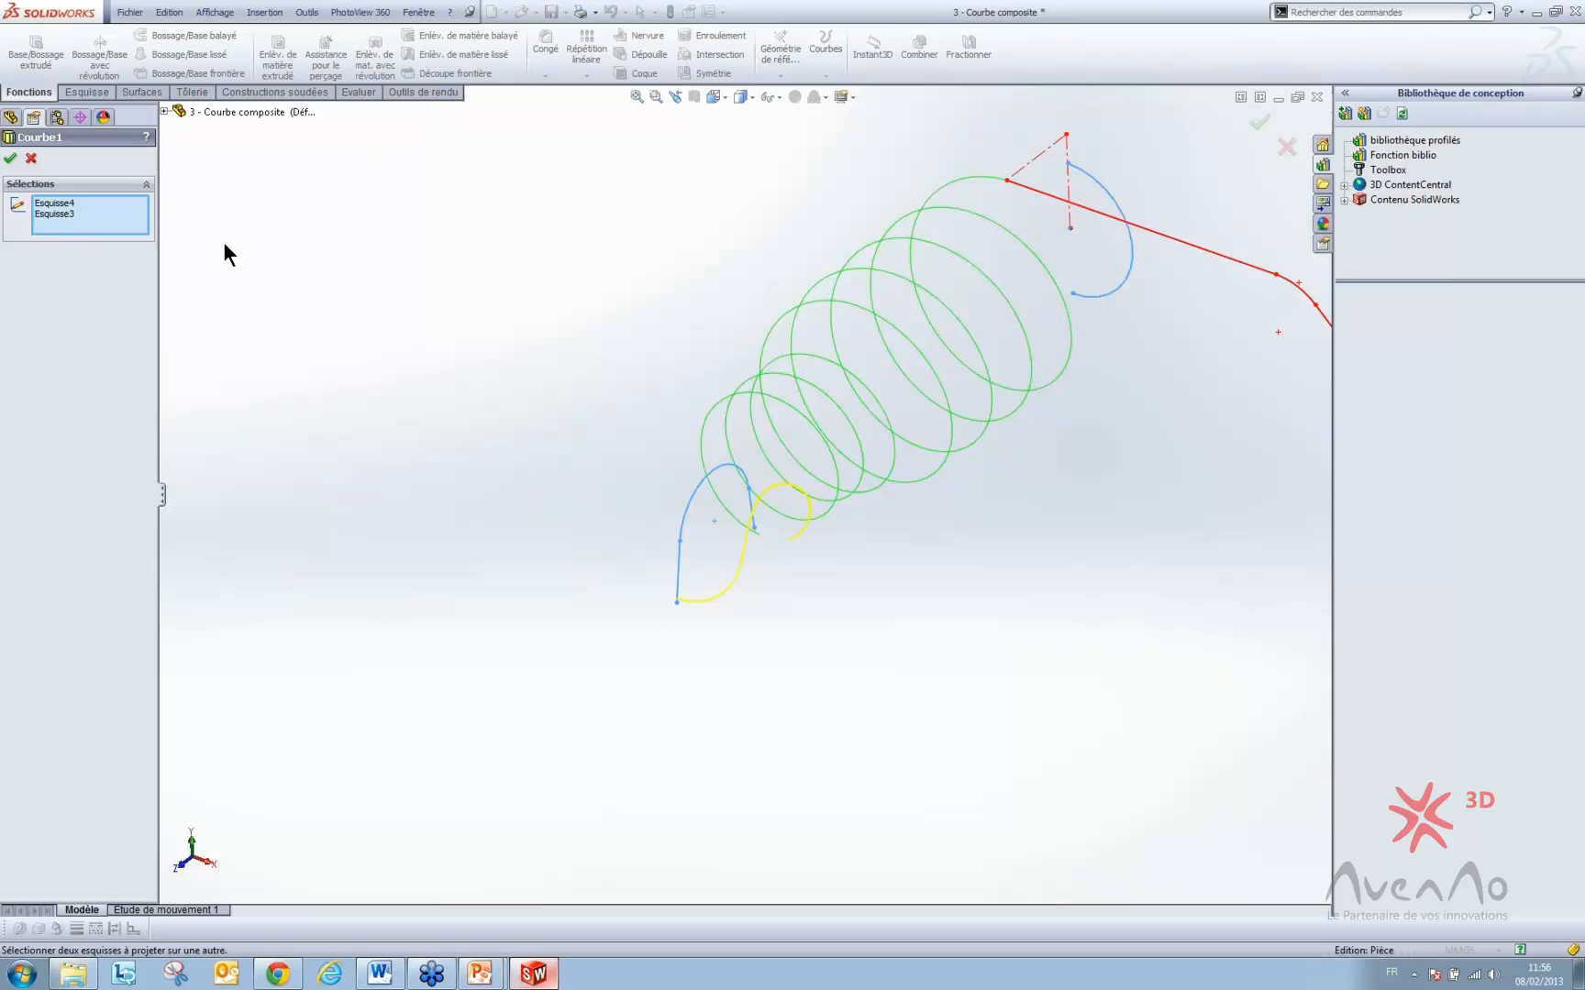
key("Escape")
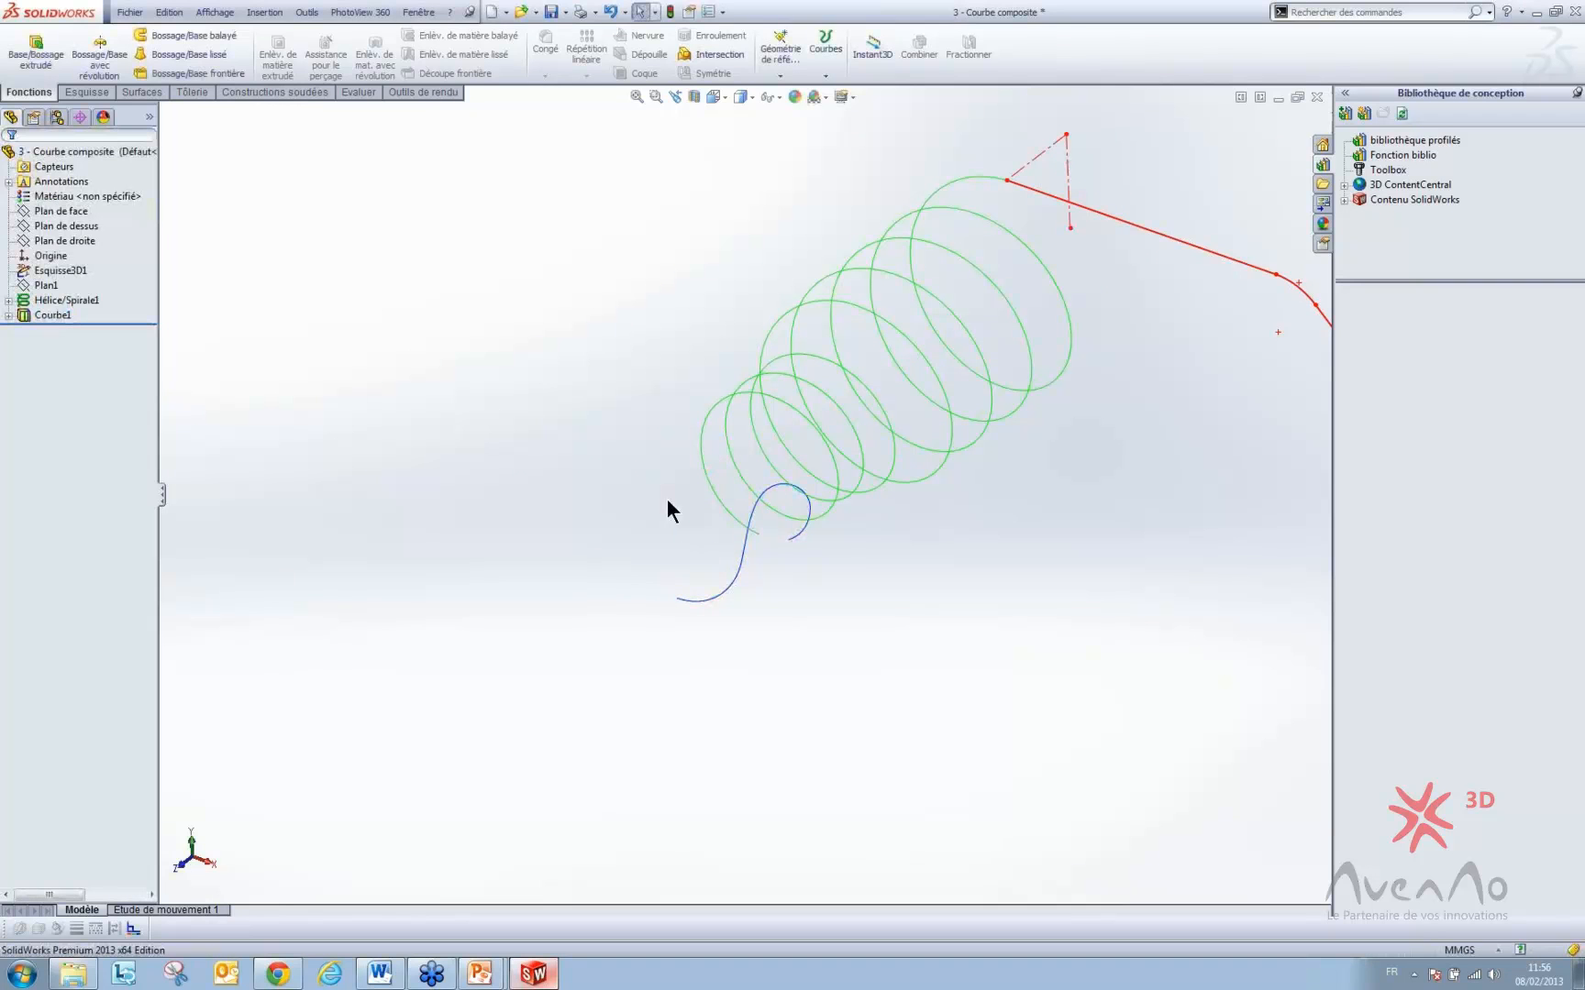
- Sketch a circle about 6 mm in diameter on Plan de dessus near the free end of the helix, and exit the sketch
left_click(64, 226)
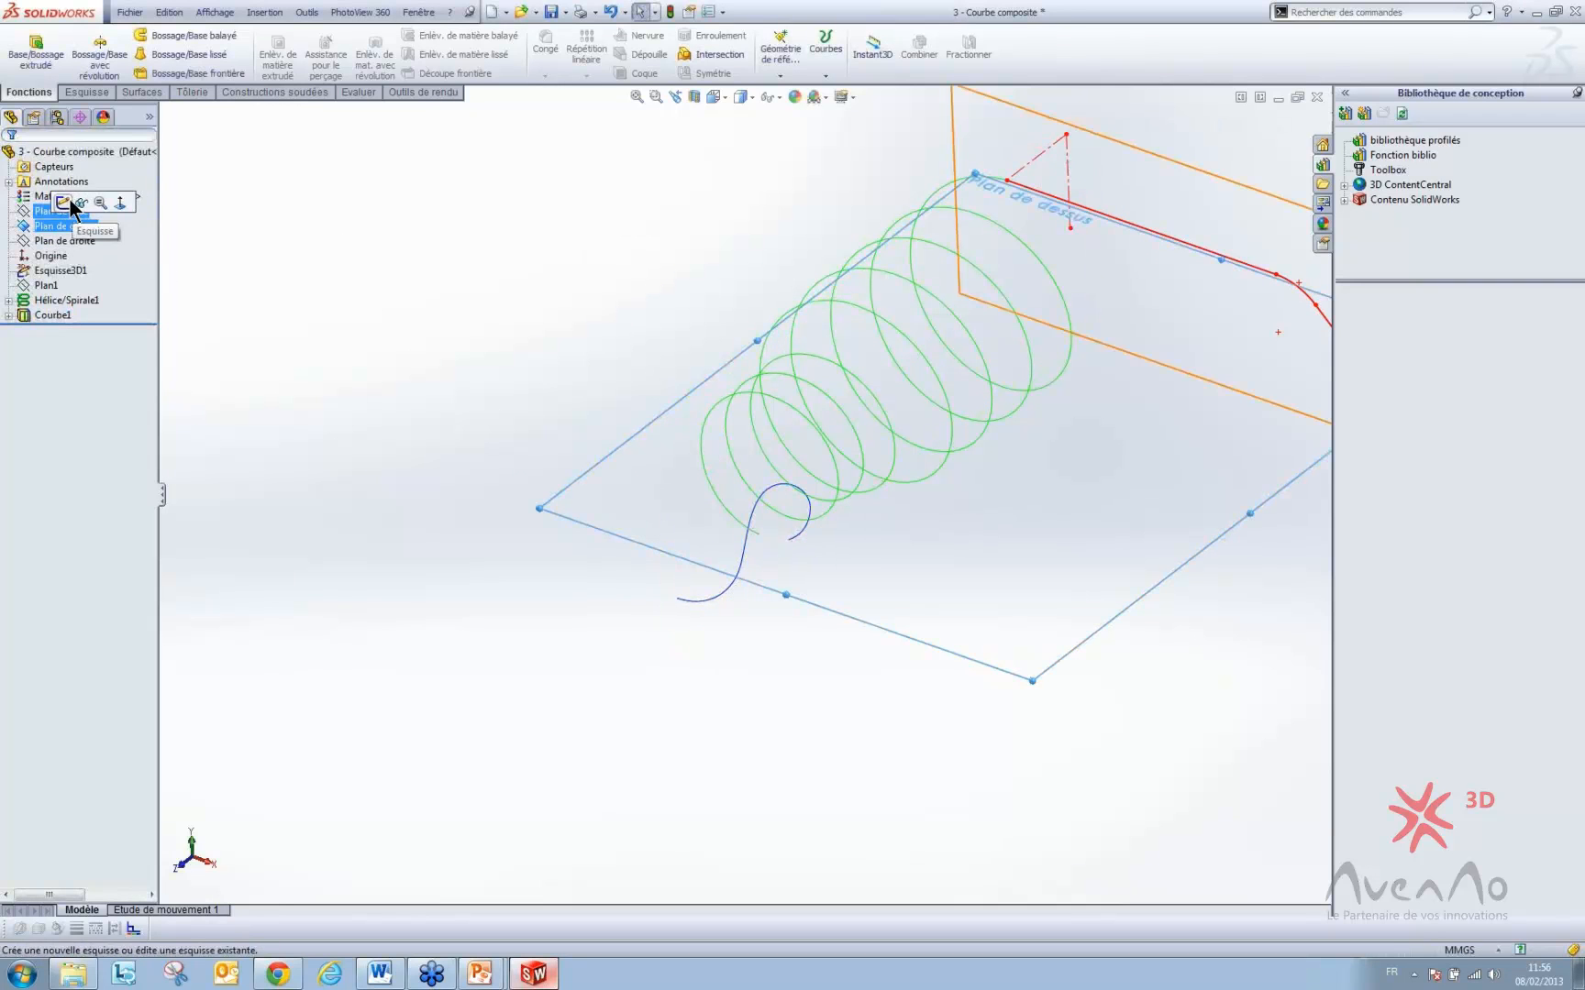
left_click(70, 198)
left_click(139, 34)
left_click(661, 499)
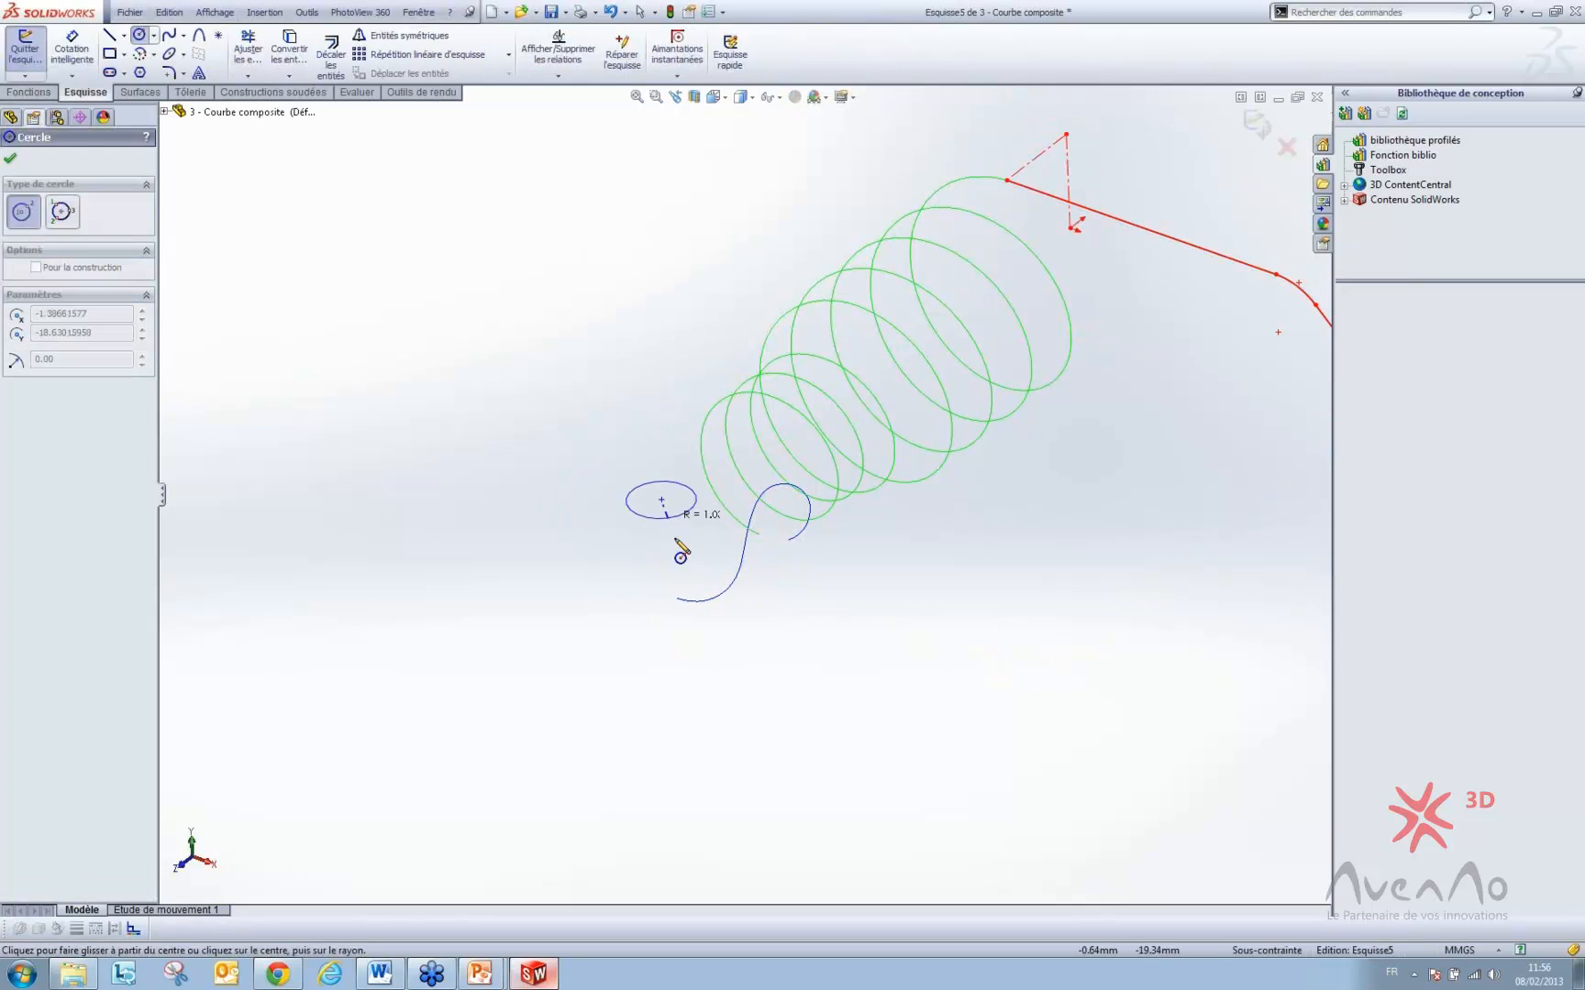
left_click(685, 557)
key("Escape")
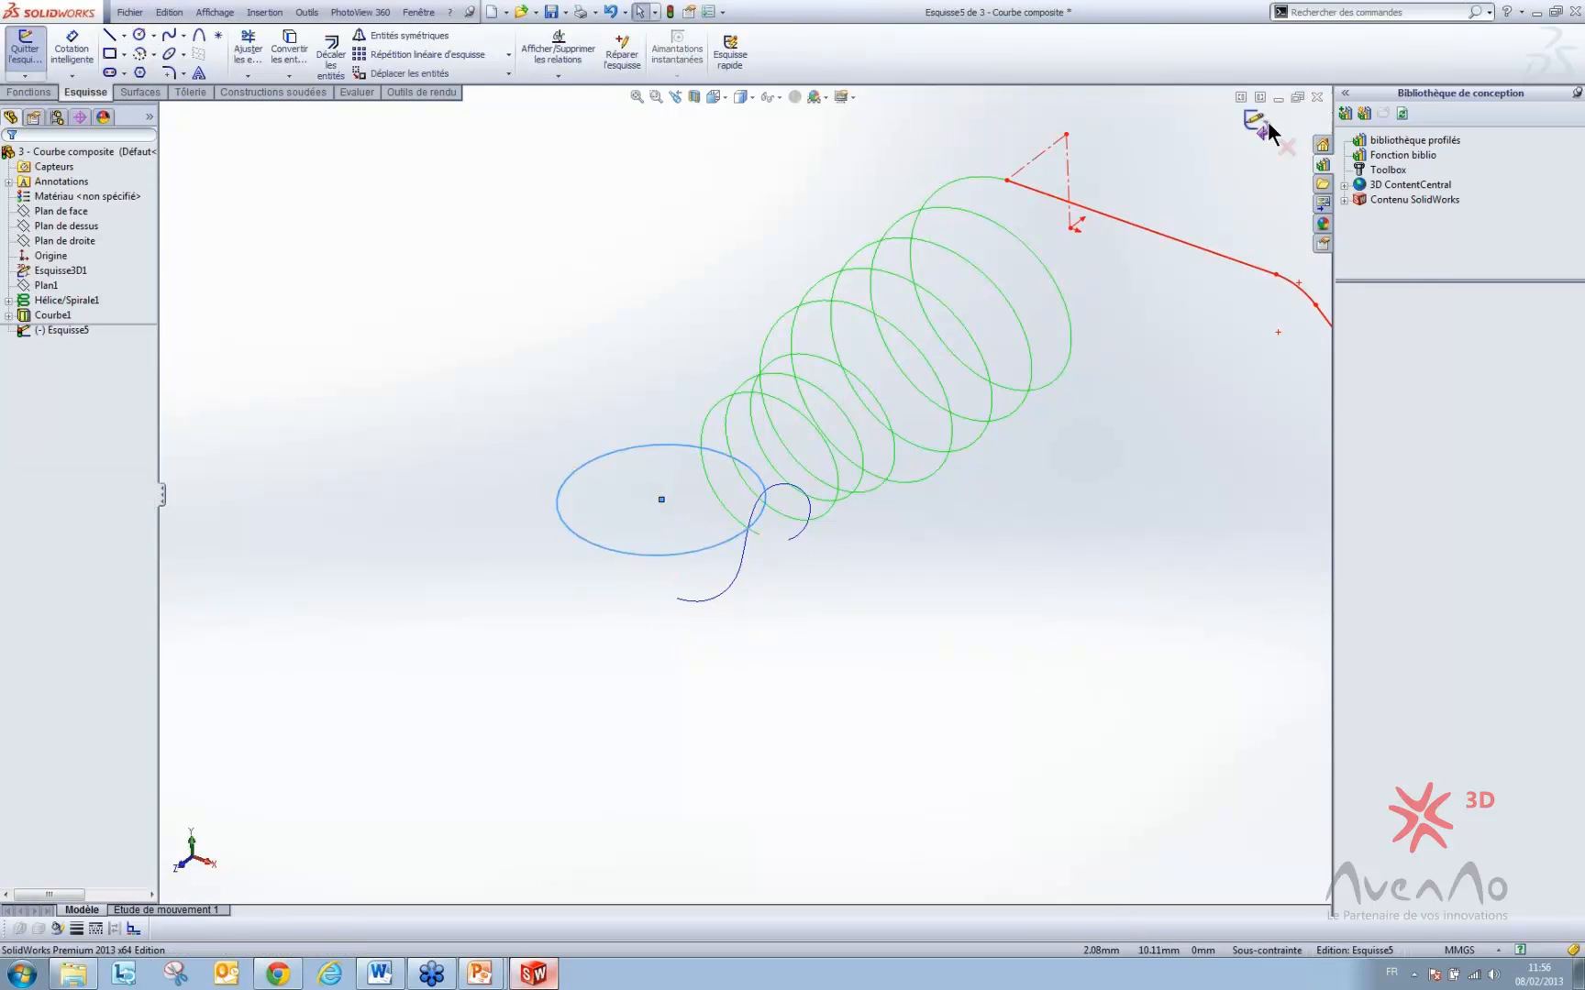
left_click(1265, 122)
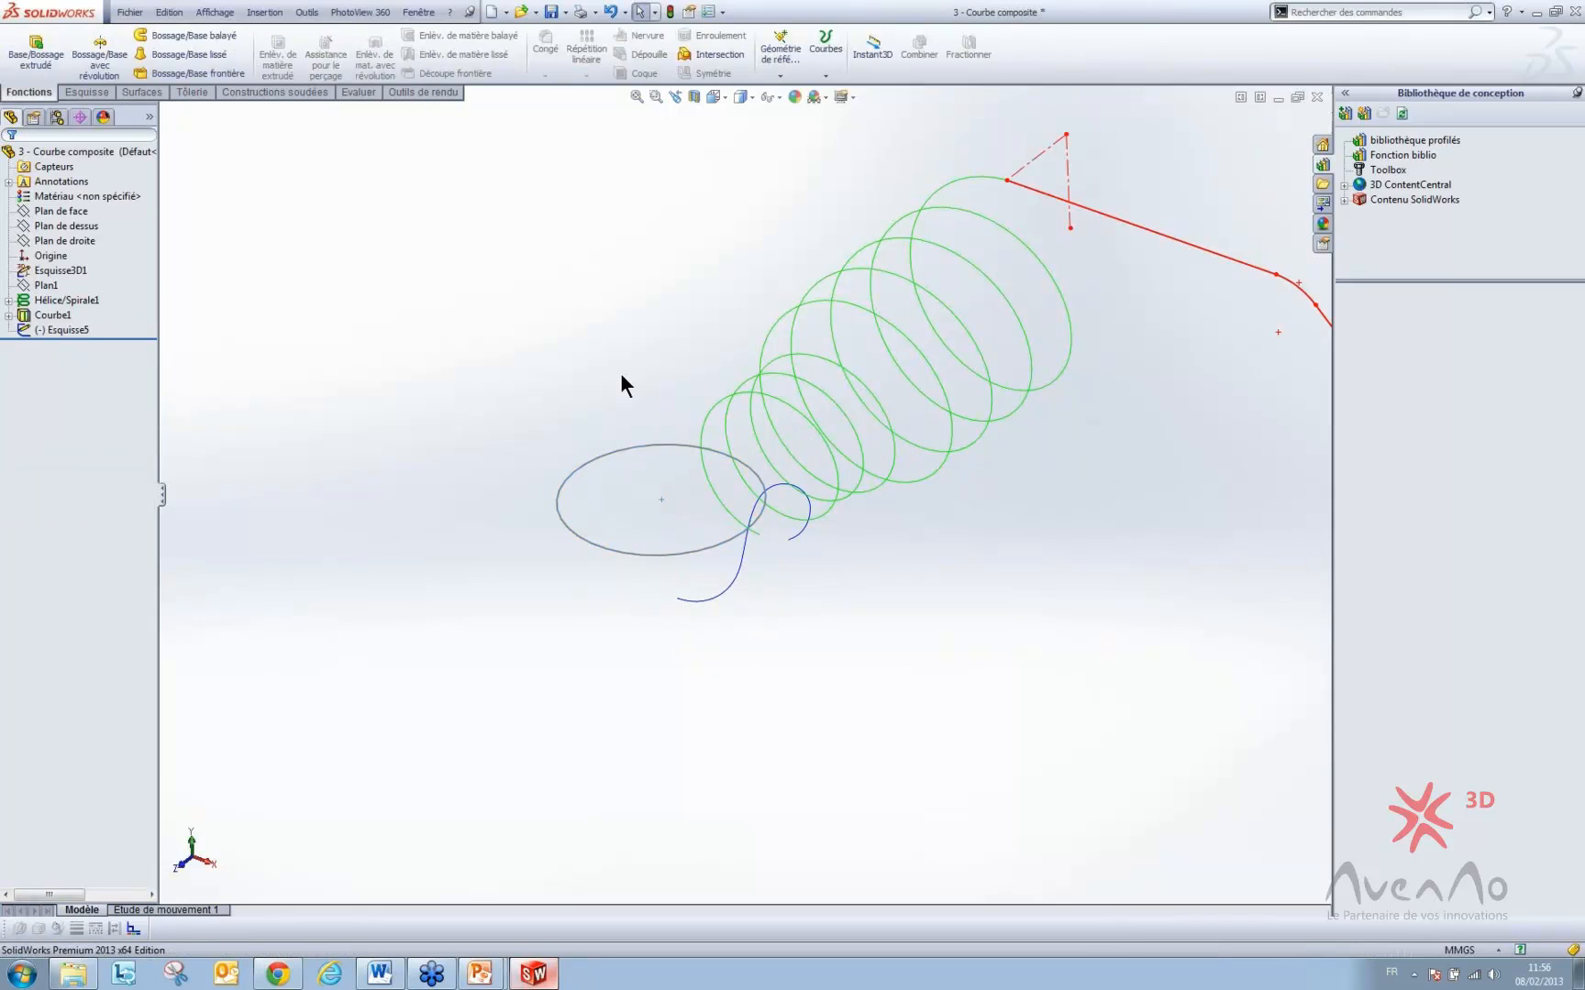
- Delete the projected curve Courbe1, keeping its source sketches
left_click(59, 317)
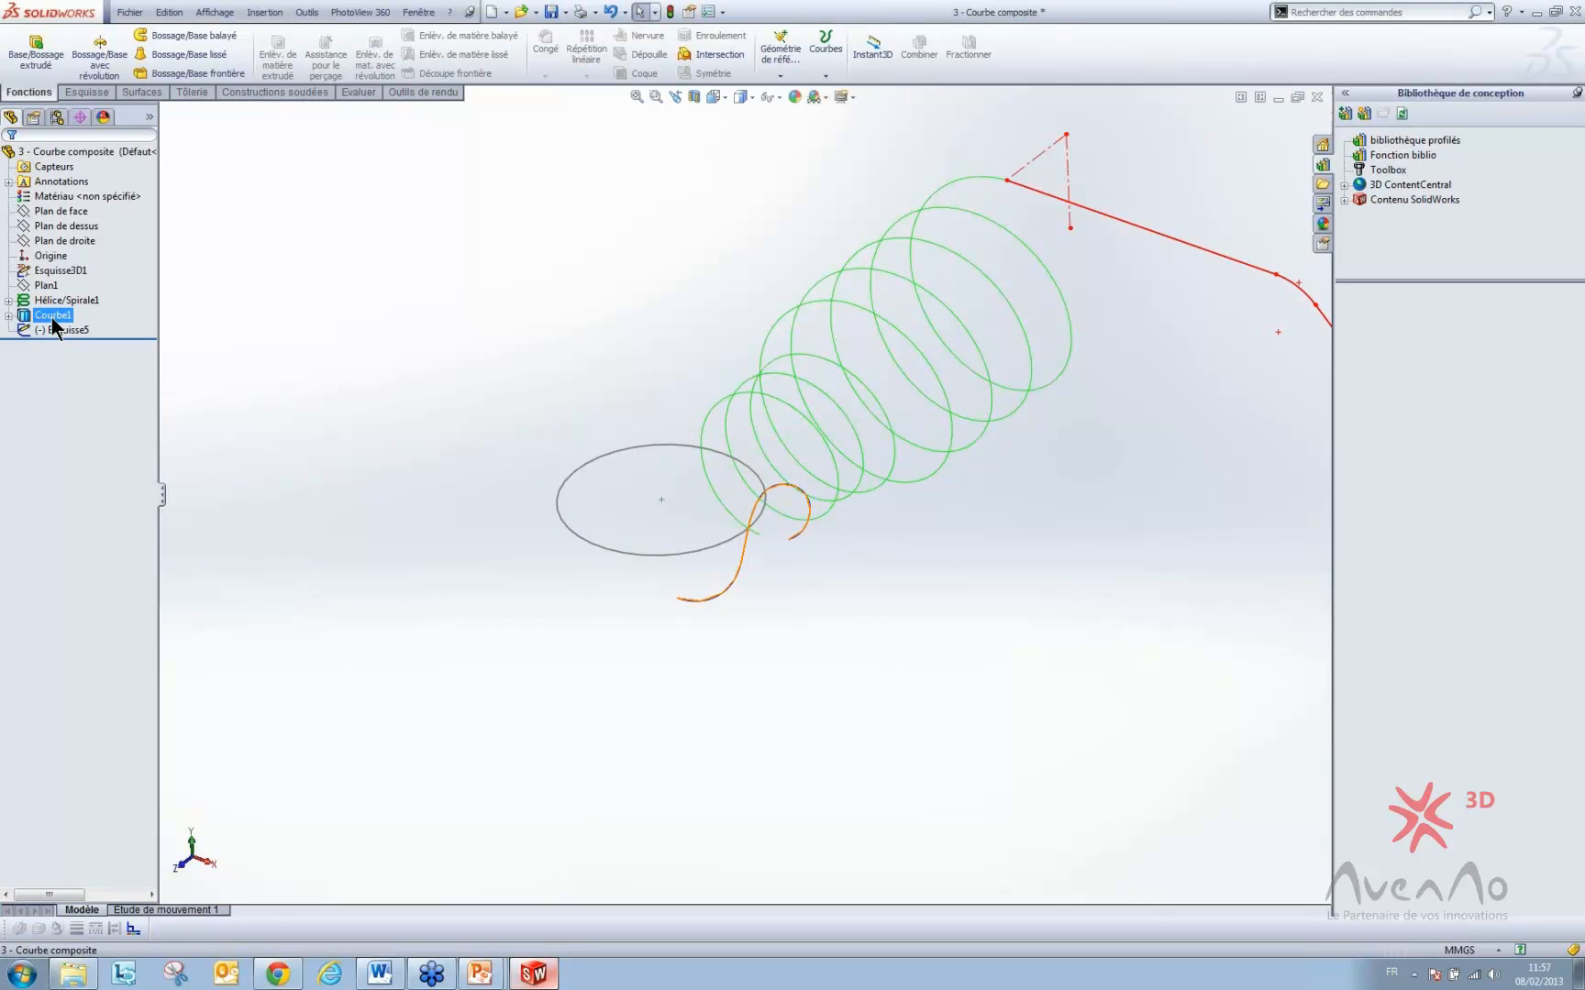
key("Delete")
key("Return")
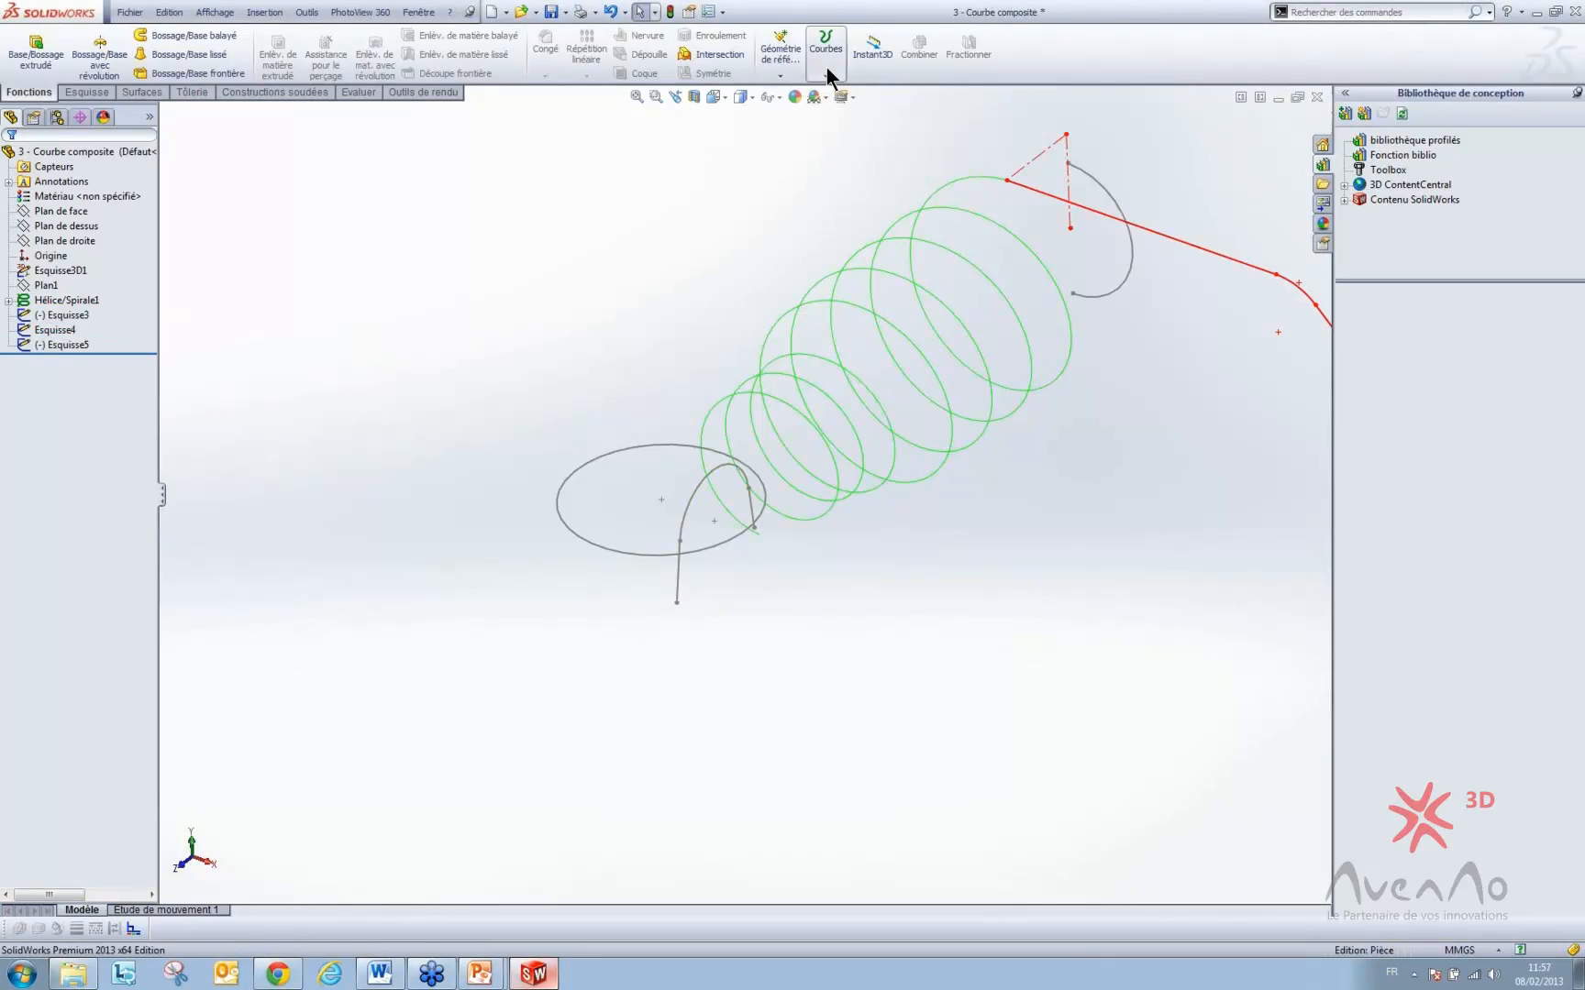
- Try to create a sketch-on-sketch projected curve from three sketches: Esquisse5, Esquisse3 and Esquisse4
left_click(825, 67)
left_click(831, 92)
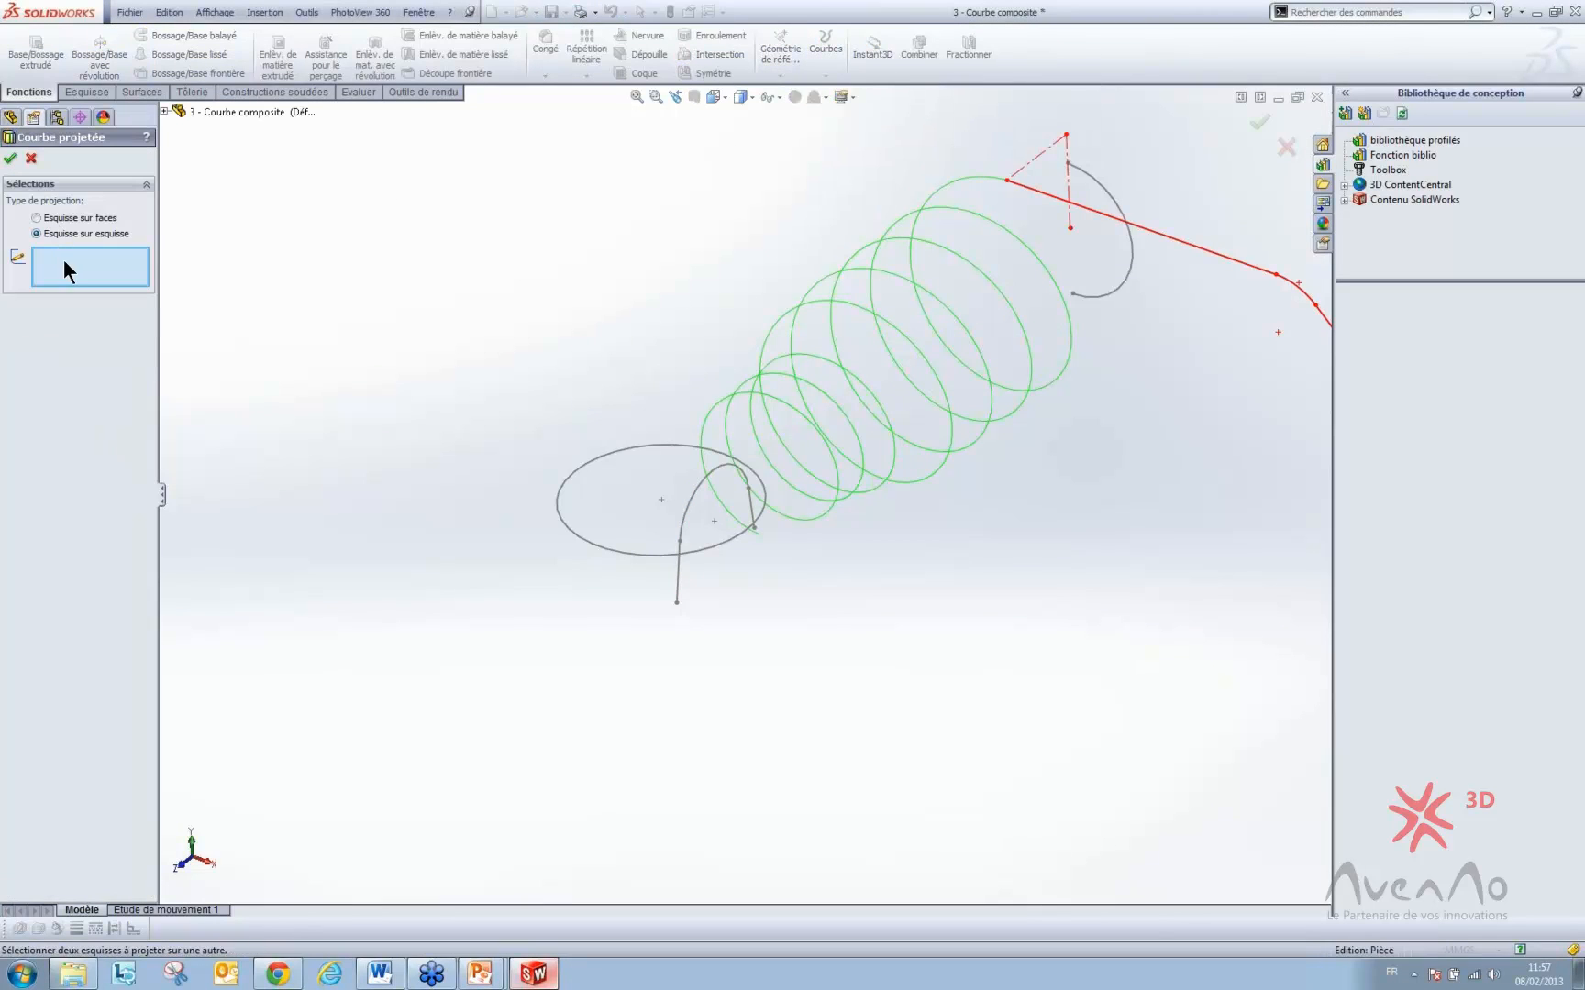
left_click(595, 548)
left_click(682, 530)
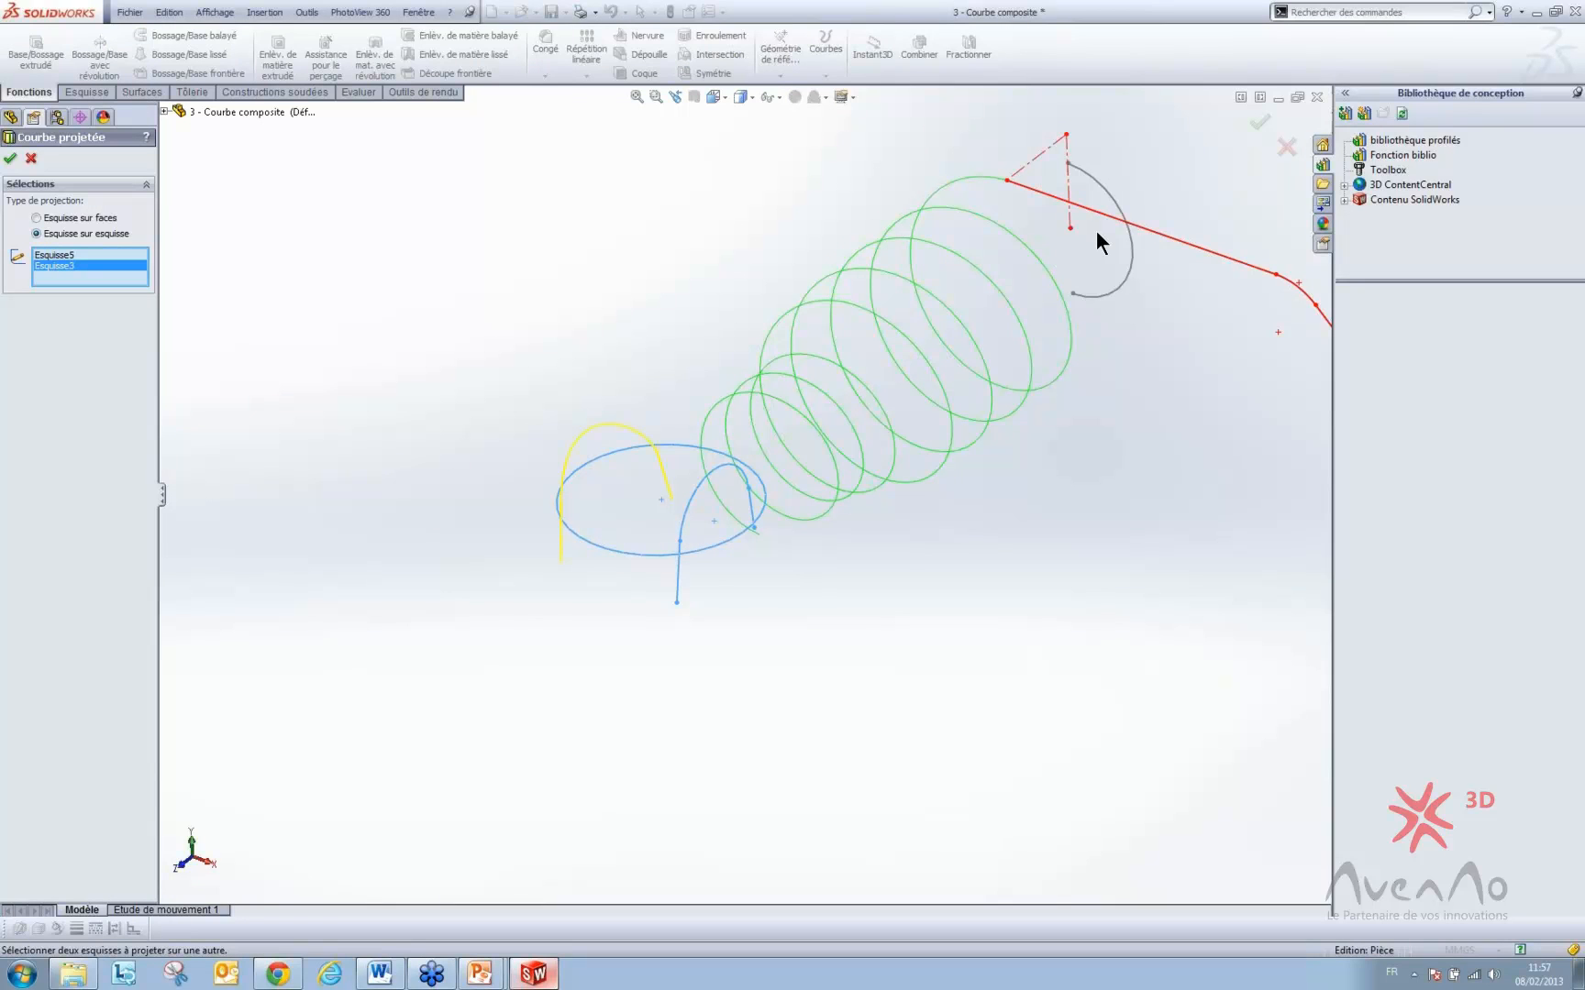
left_click(1130, 242)
left_click(1132, 242)
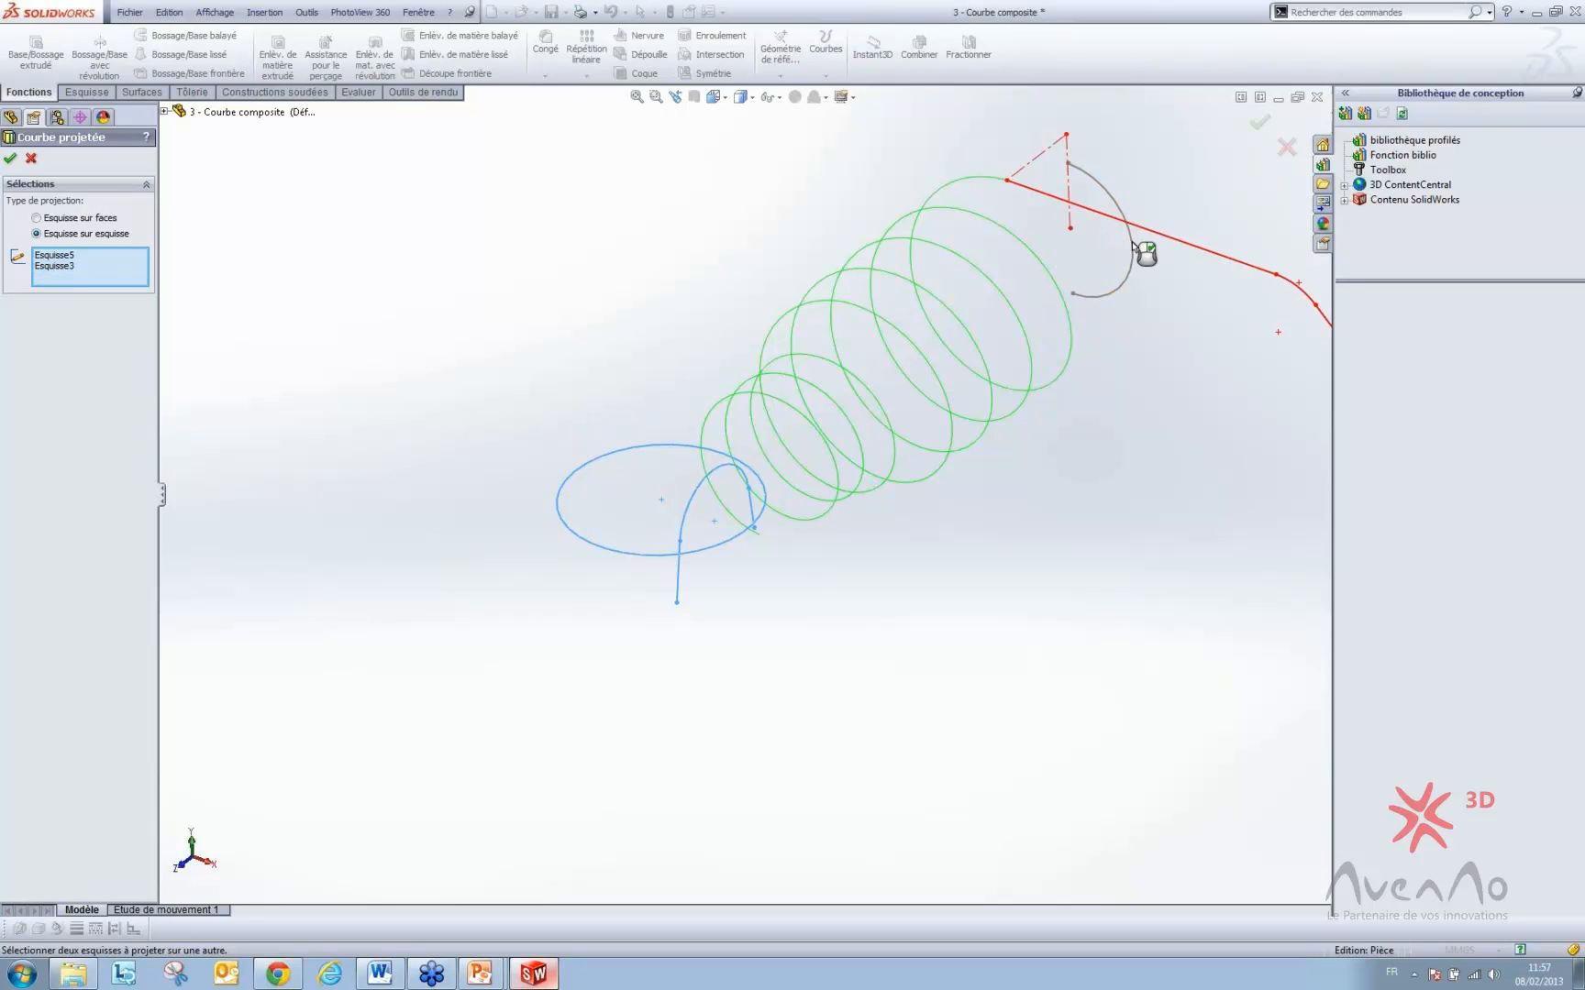
left_click(1134, 245)
left_click(1133, 243)
left_click(1136, 246)
left_click(1138, 248)
middle_click_drag(945, 454, 1002, 475)
left_click(11, 159)
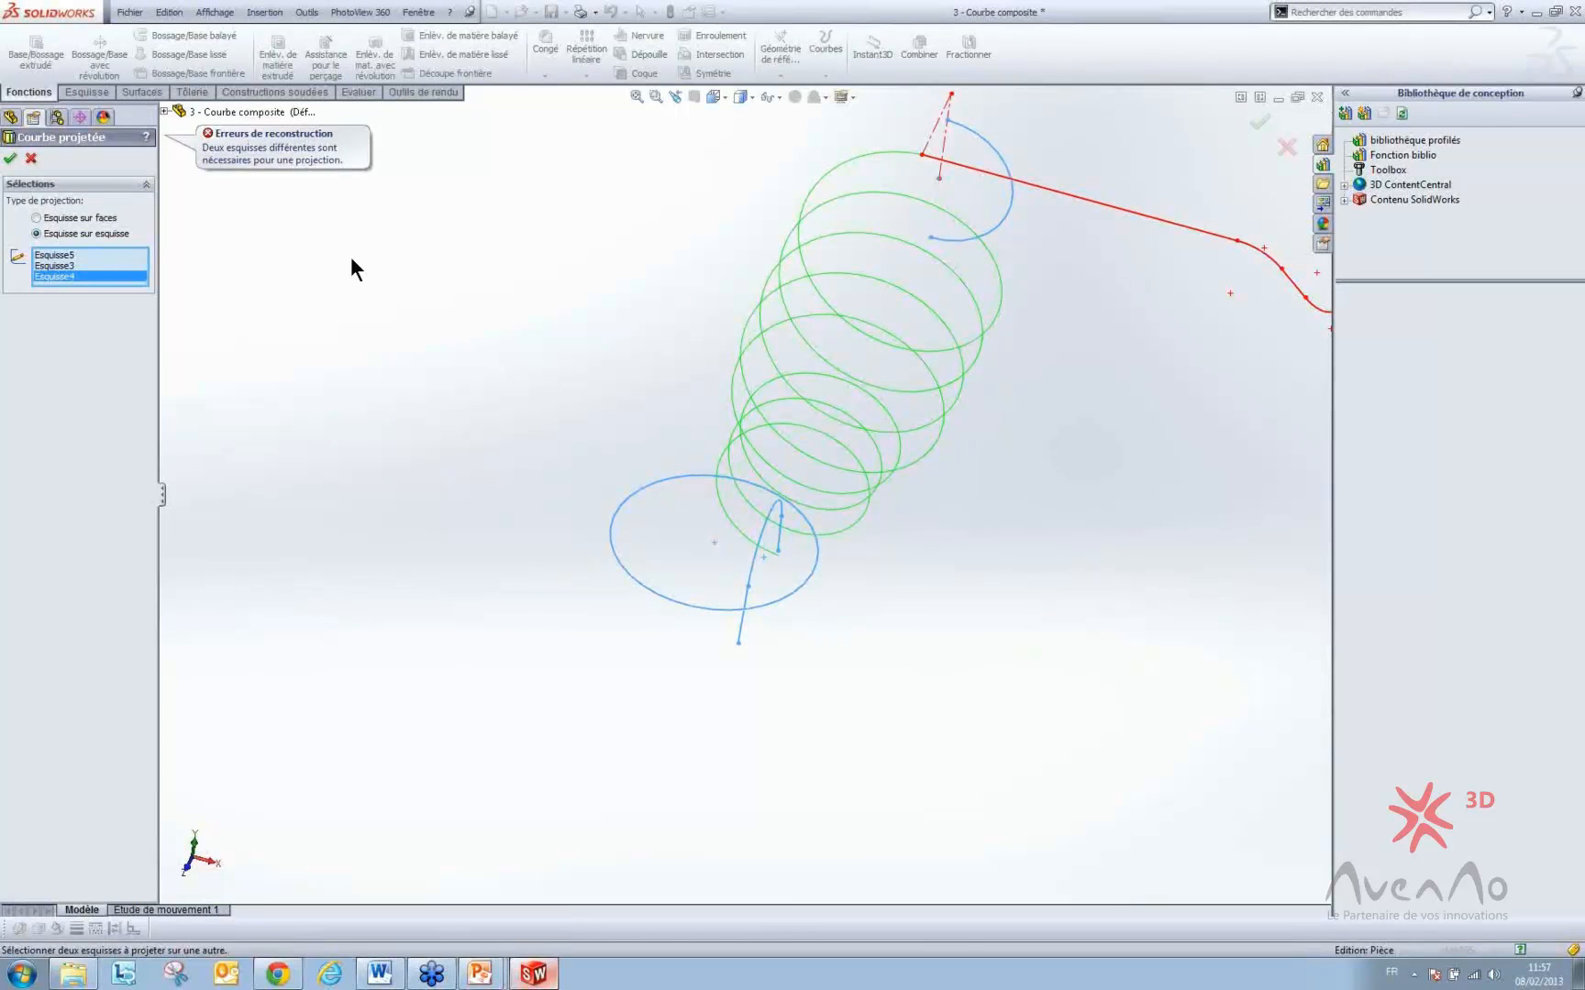
left_click(30, 158)
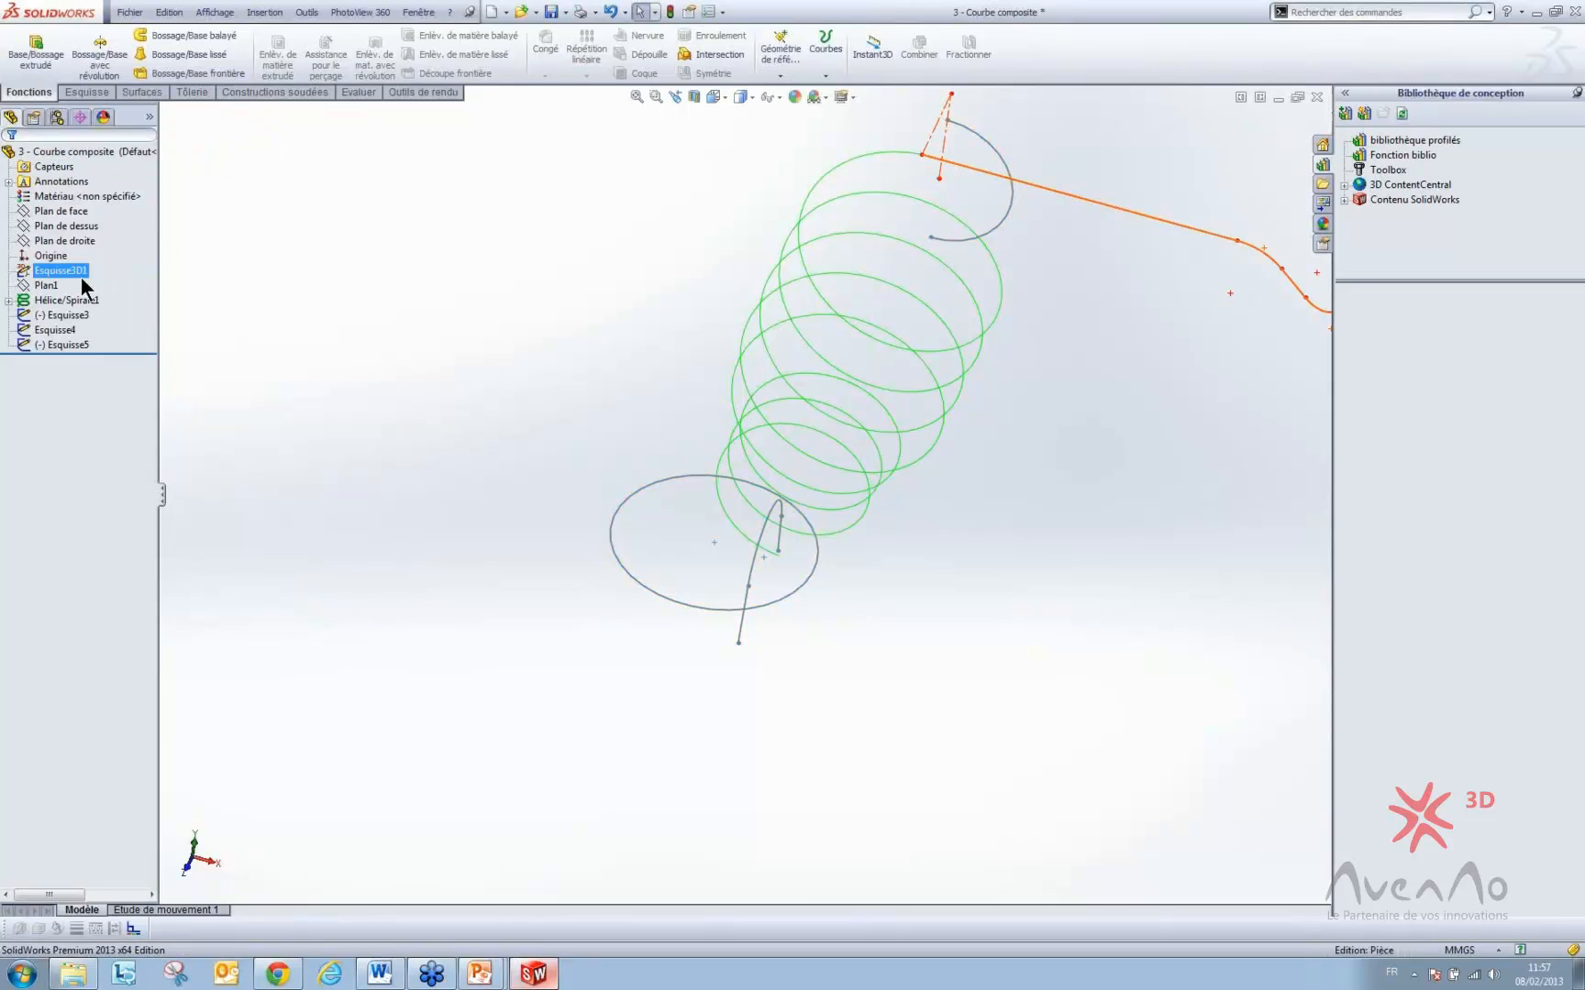
- Edit Esquisse5, enlarge and move its circle away from the helix, and delete the circle
left_click(664, 483)
left_click(708, 405)
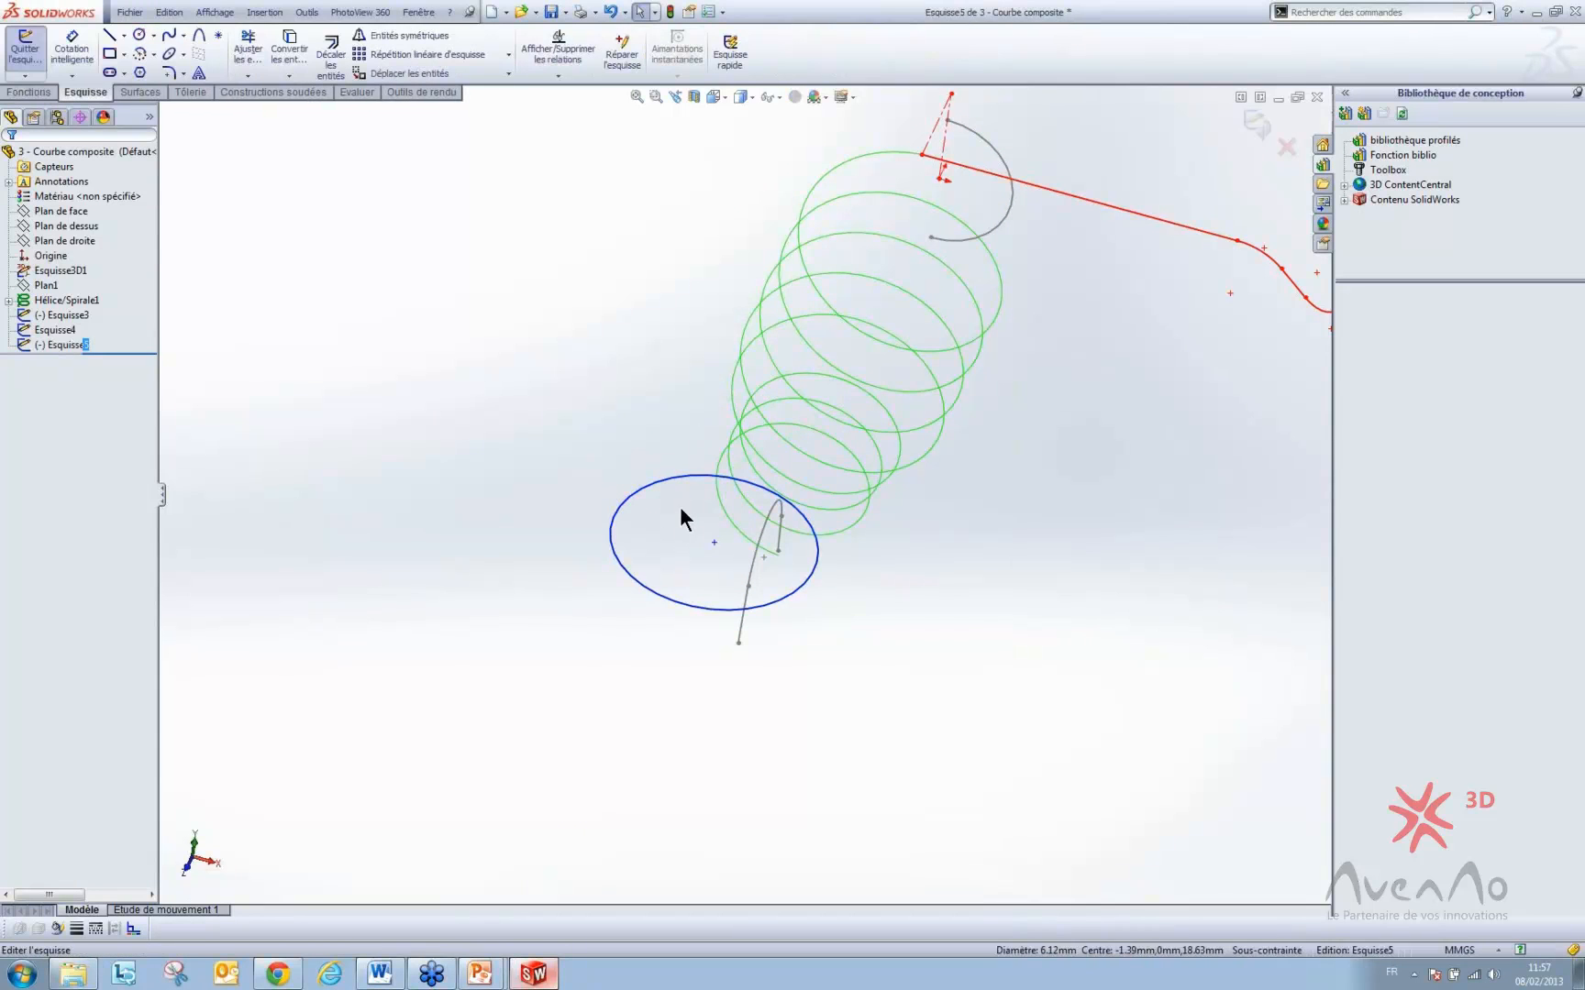
mouse_move(664, 488)
left_mouse_down()
mouse_move(354, 407)
mouse_move(436, 482)
left_mouse_up()
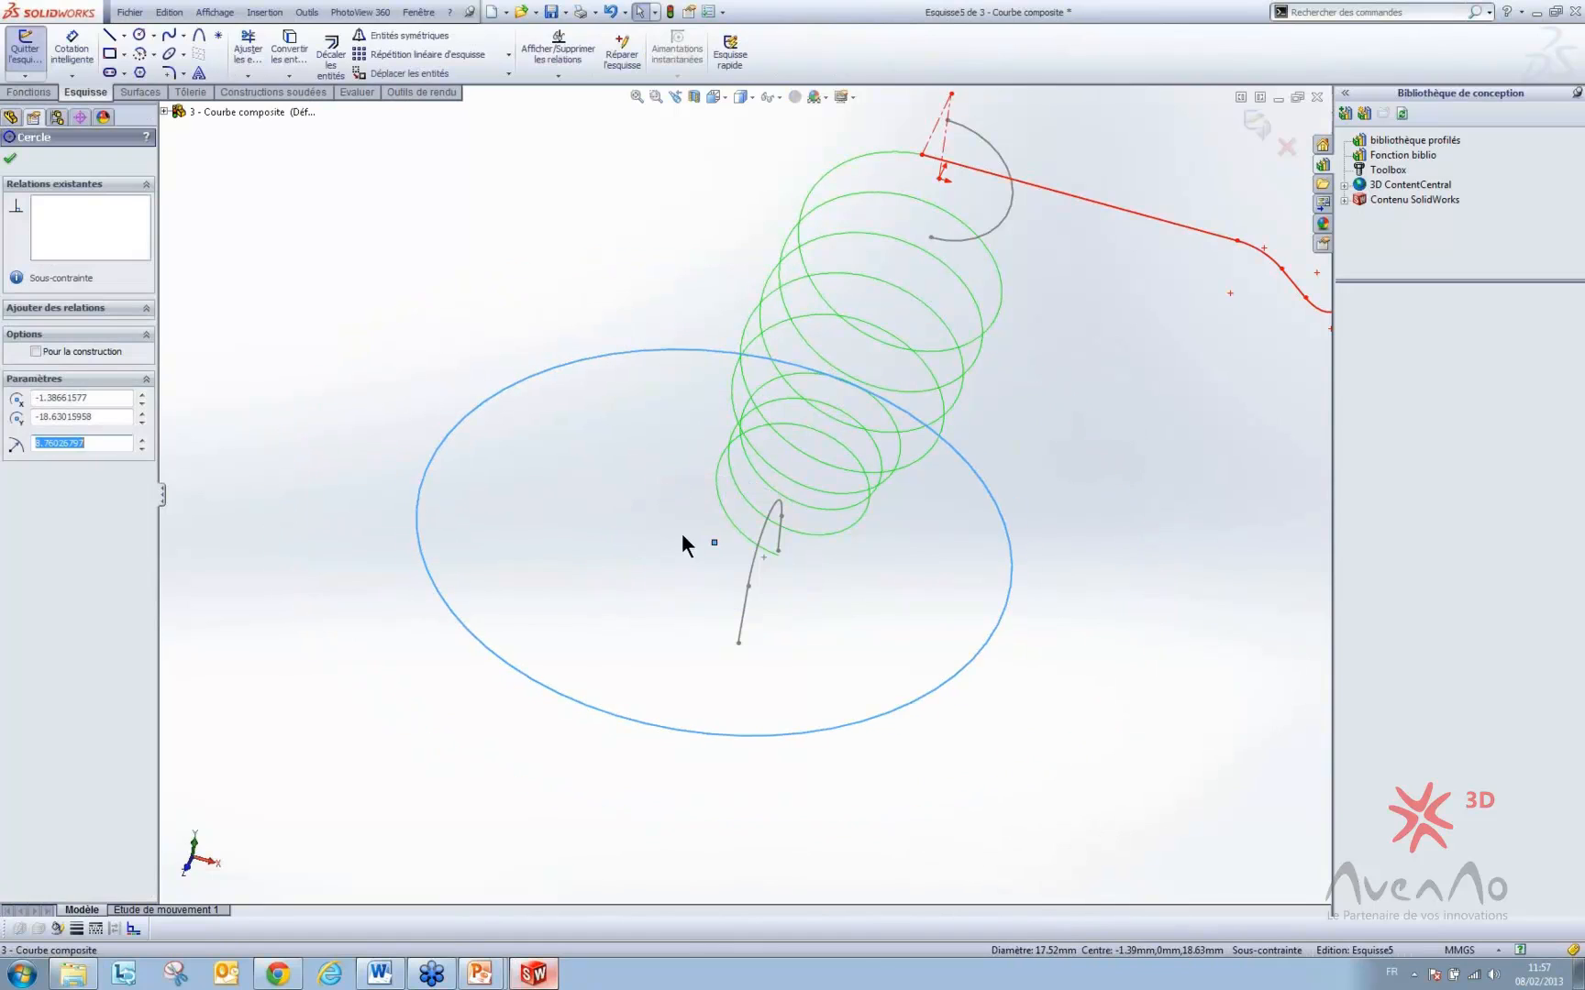
left_click_drag(715, 545, 425, 428)
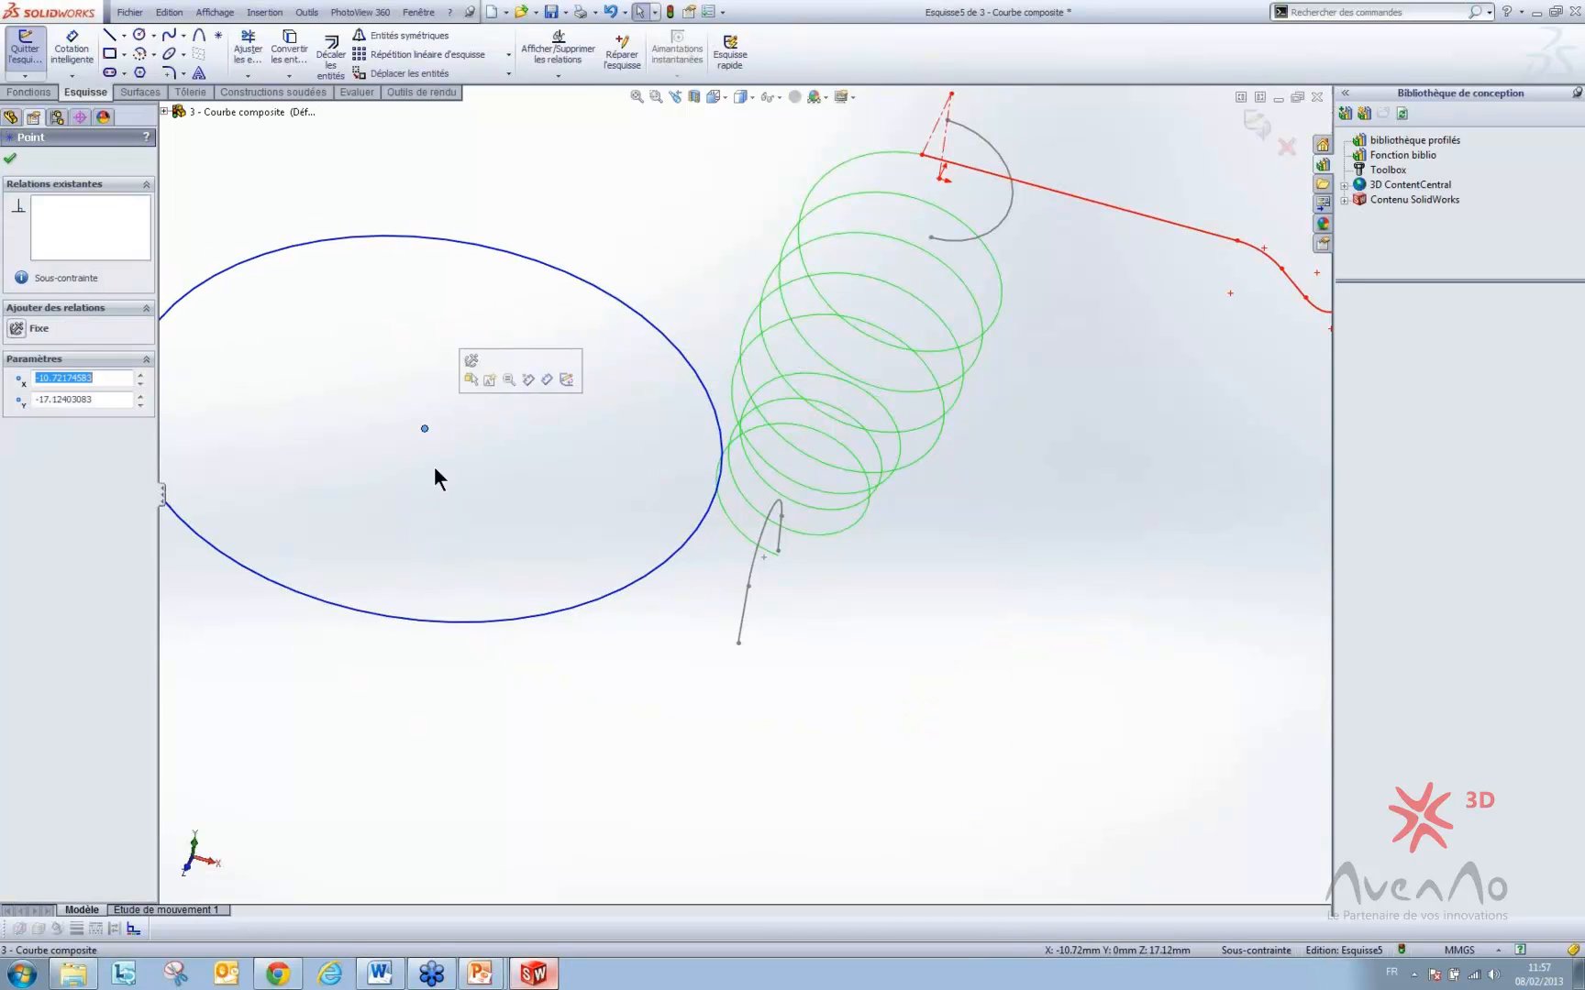
left_click(437, 622)
key("Delete")
- Draw an open chain of three connected lines in Esquisse5, away from the helix, and exit the sketch
left_click(109, 35)
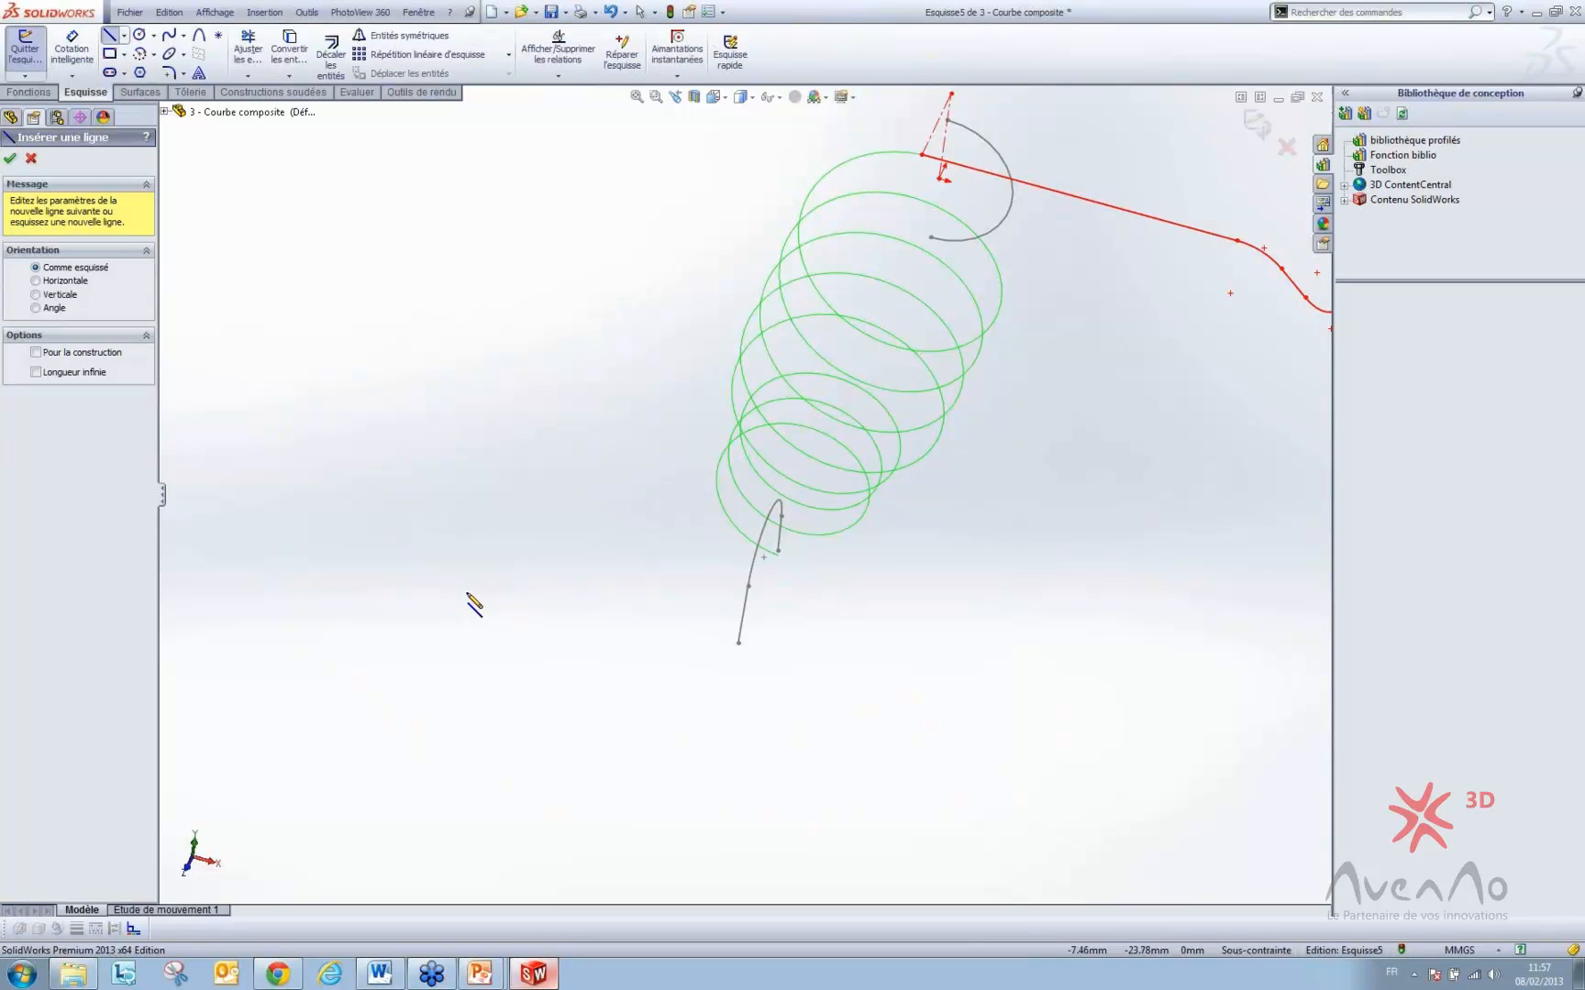
left_click(428, 538)
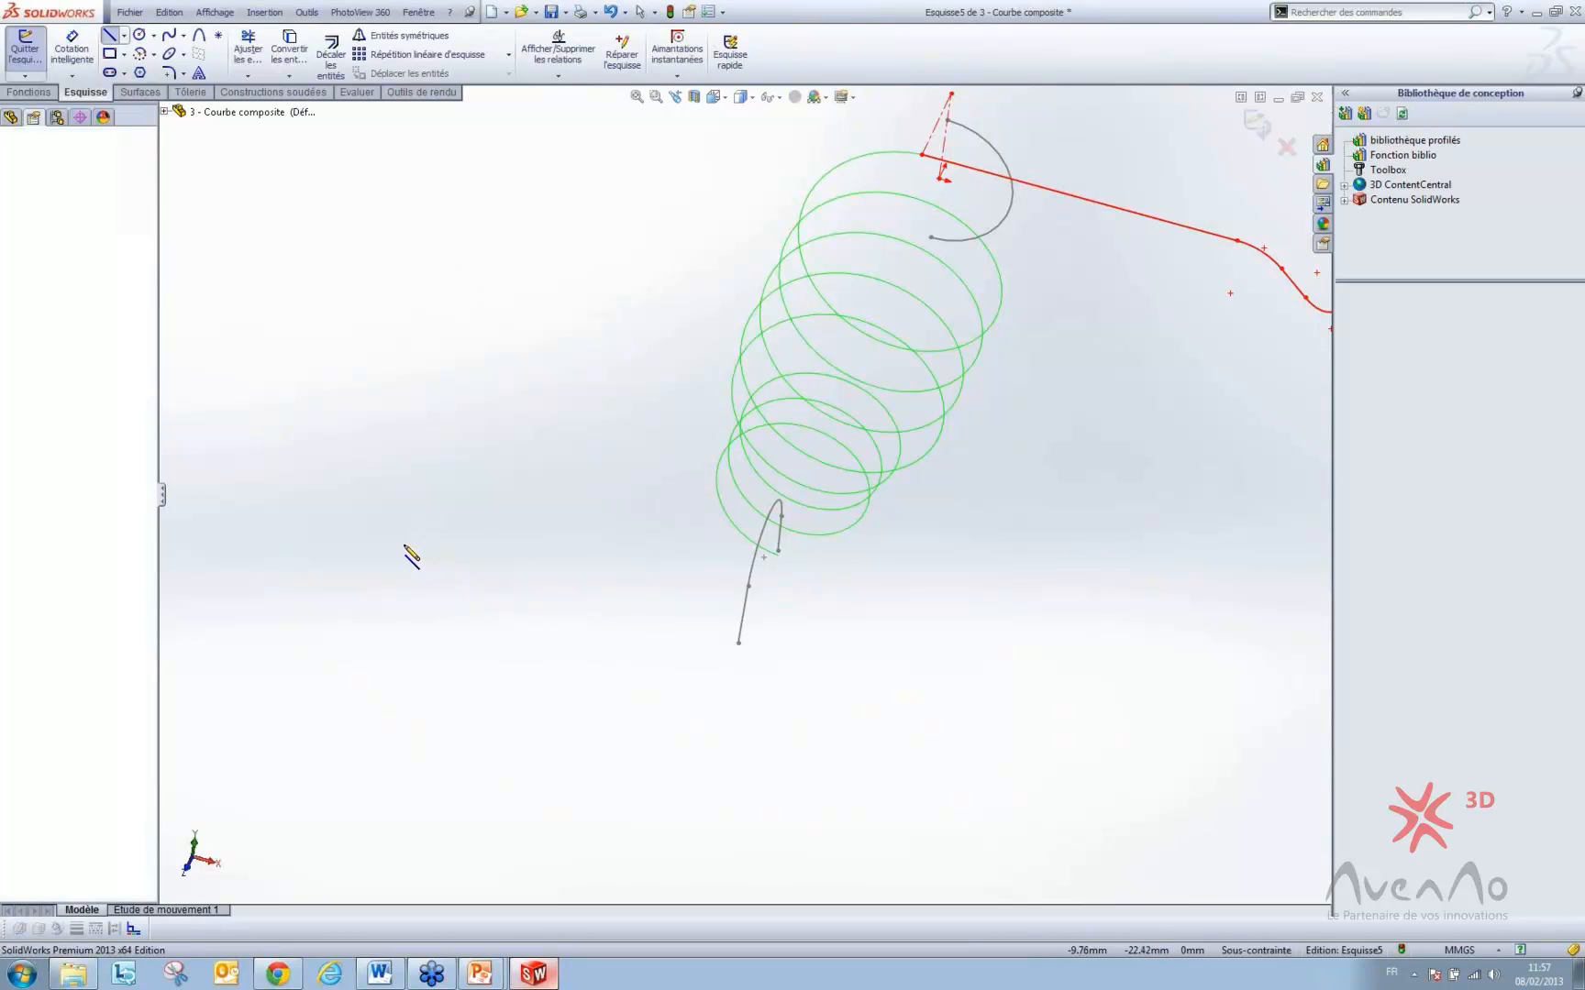
left_click(522, 523)
left_click(497, 432)
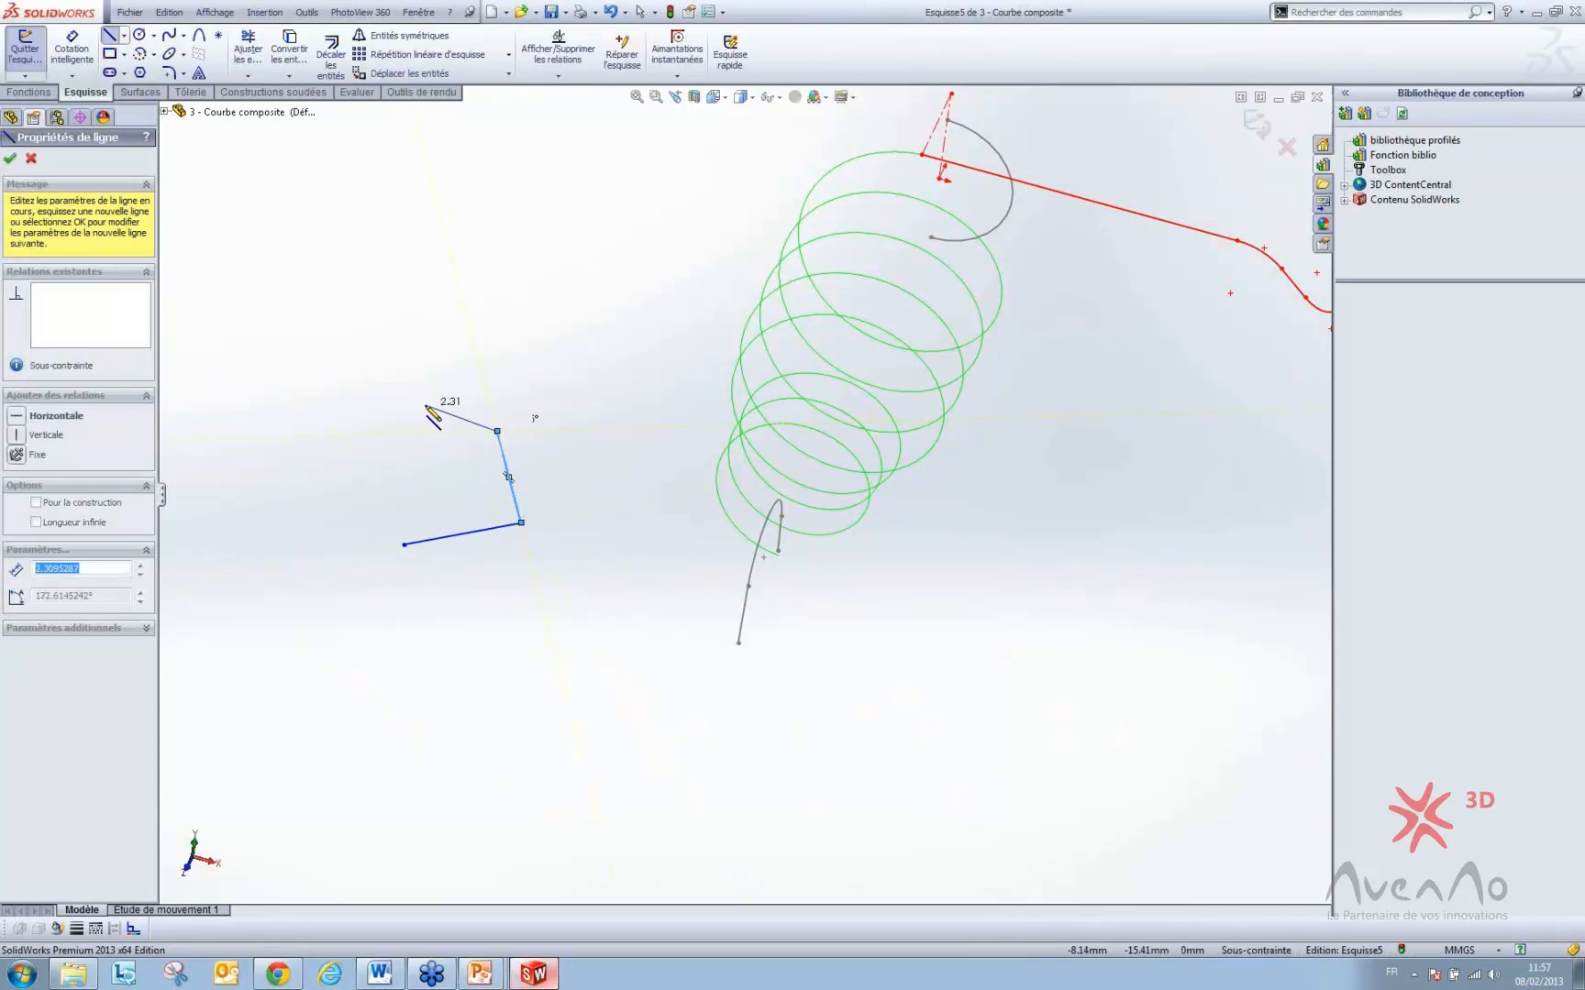
left_click(425, 405)
key("Escape")
left_click(1256, 123)
- Start a new curve feature for the existing sketches
left_click(825, 47)
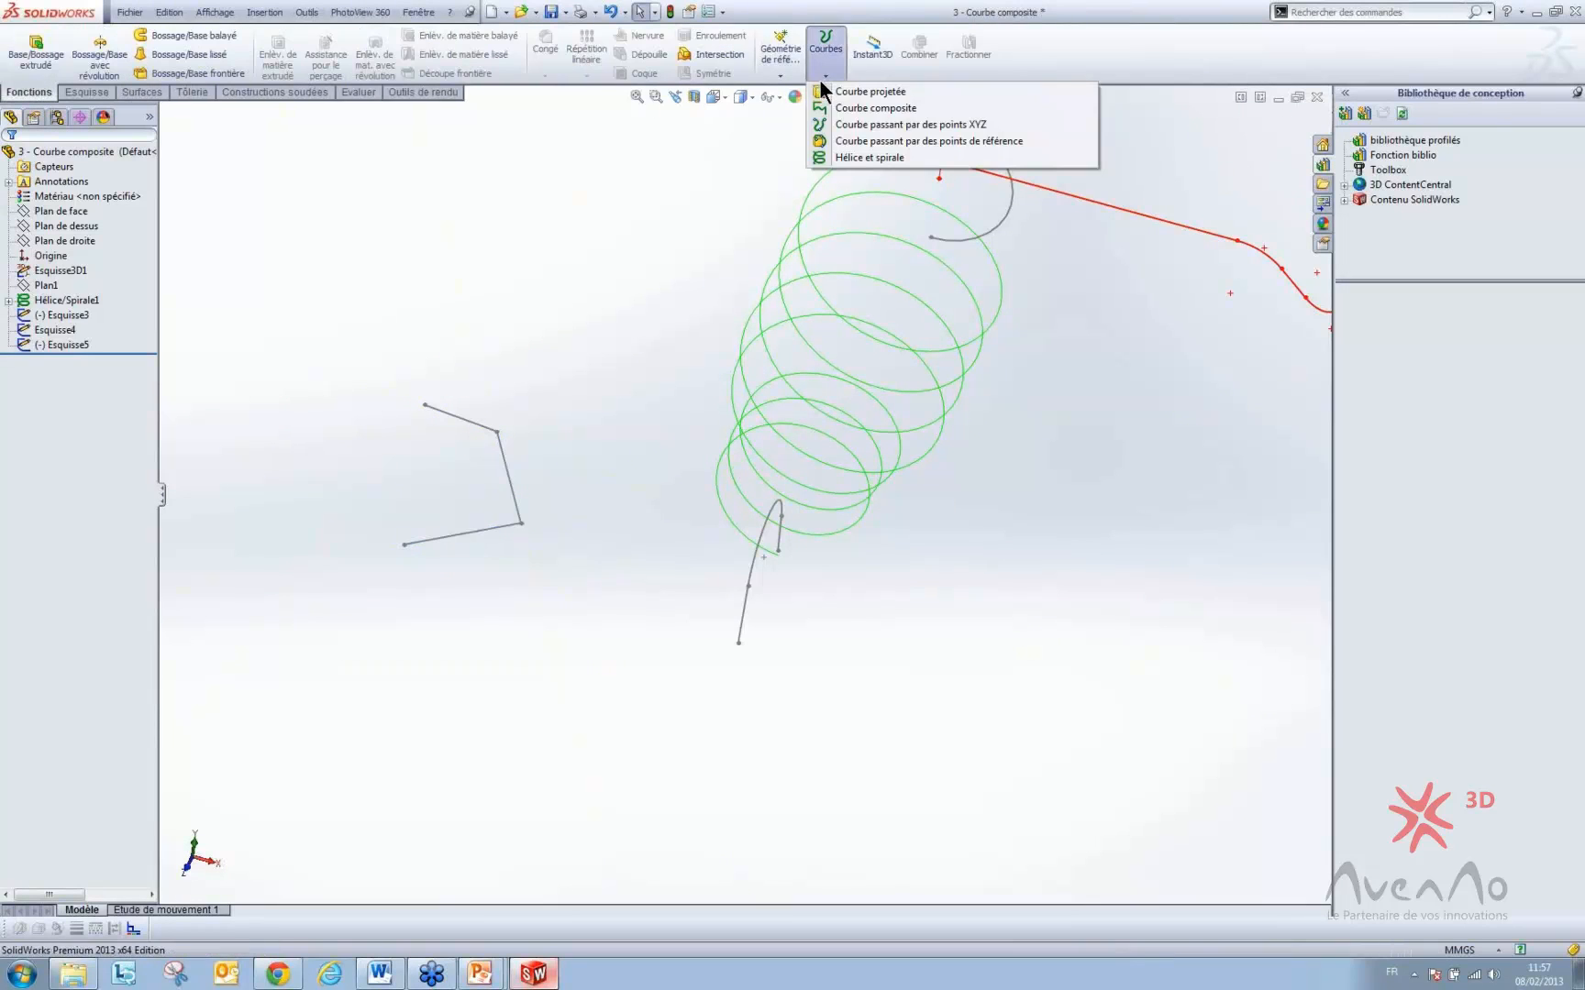
- Try to join the open polyline sketch Esquisse5 and the arched sketch Esquisse3 into a composite curve
left_click(845, 107)
left_click(516, 485)
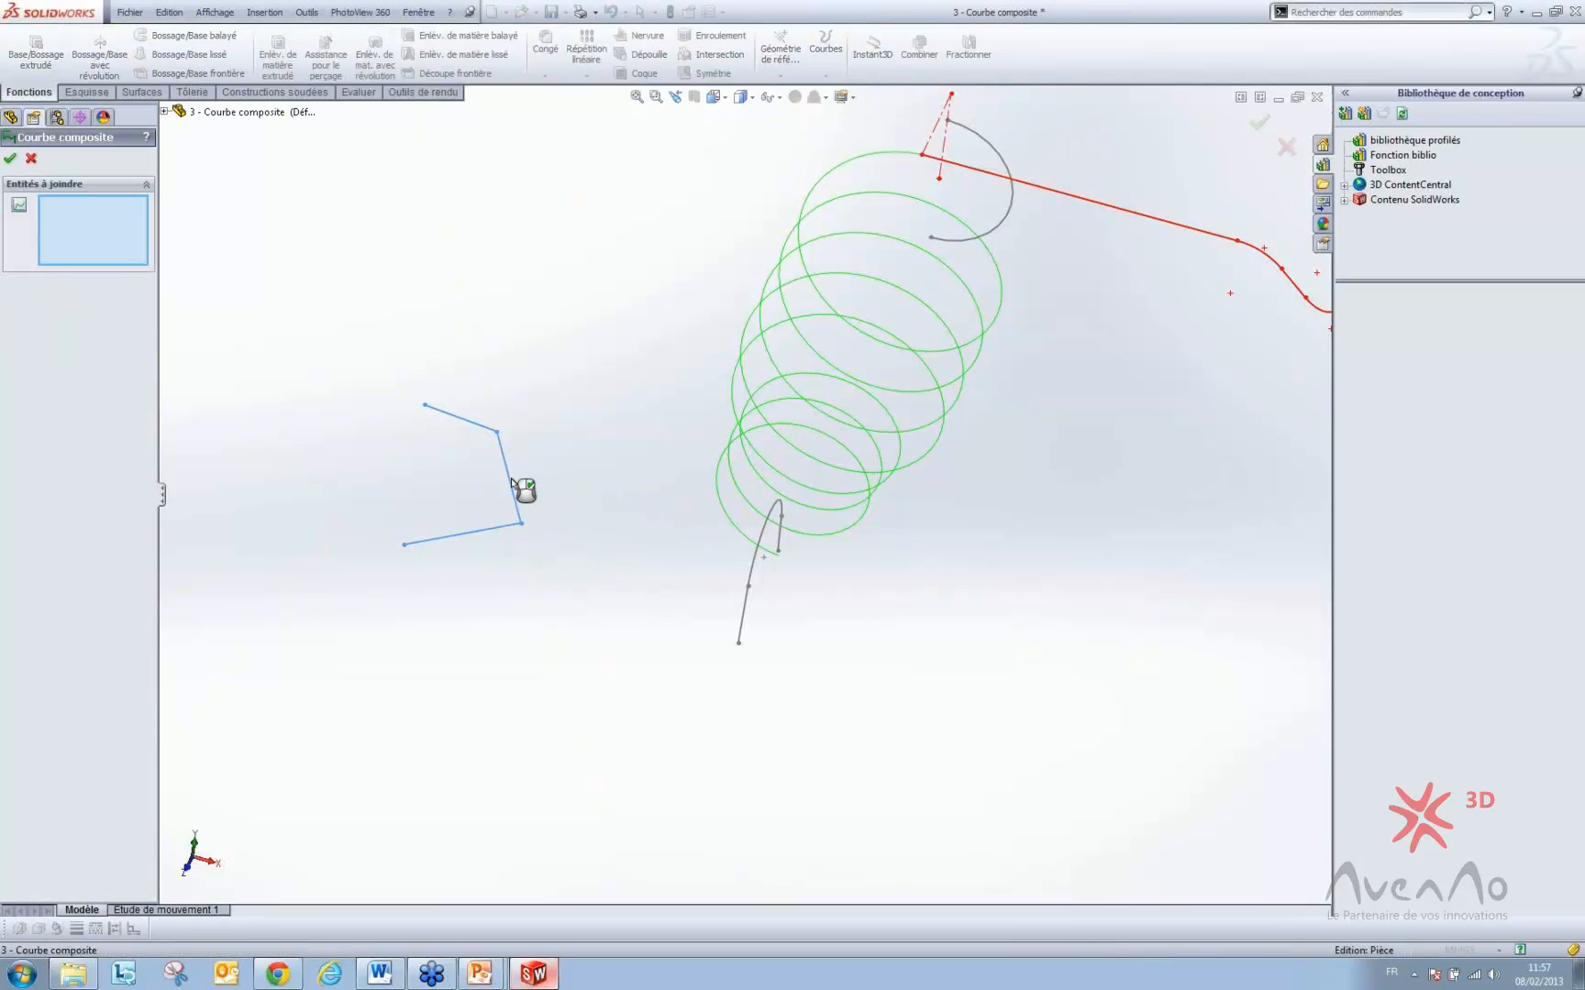
left_click(765, 536)
middle_click_drag(740, 555, 714, 492)
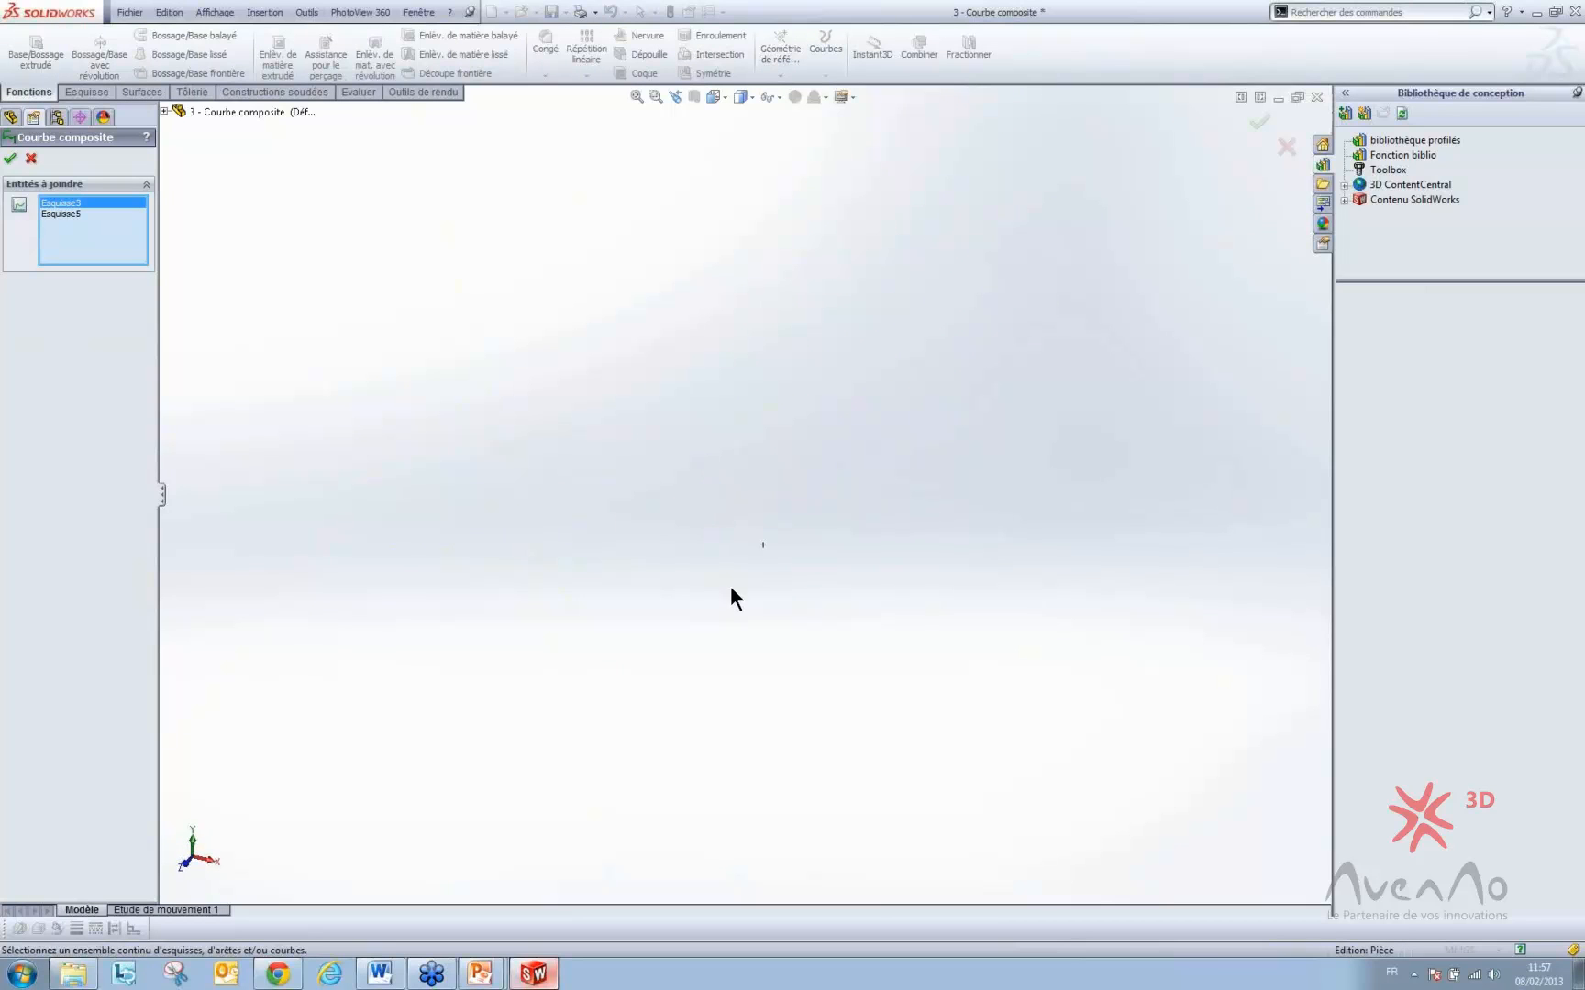
scroll(760, 613, "up", 6)
scroll(770, 629, "down", 5)
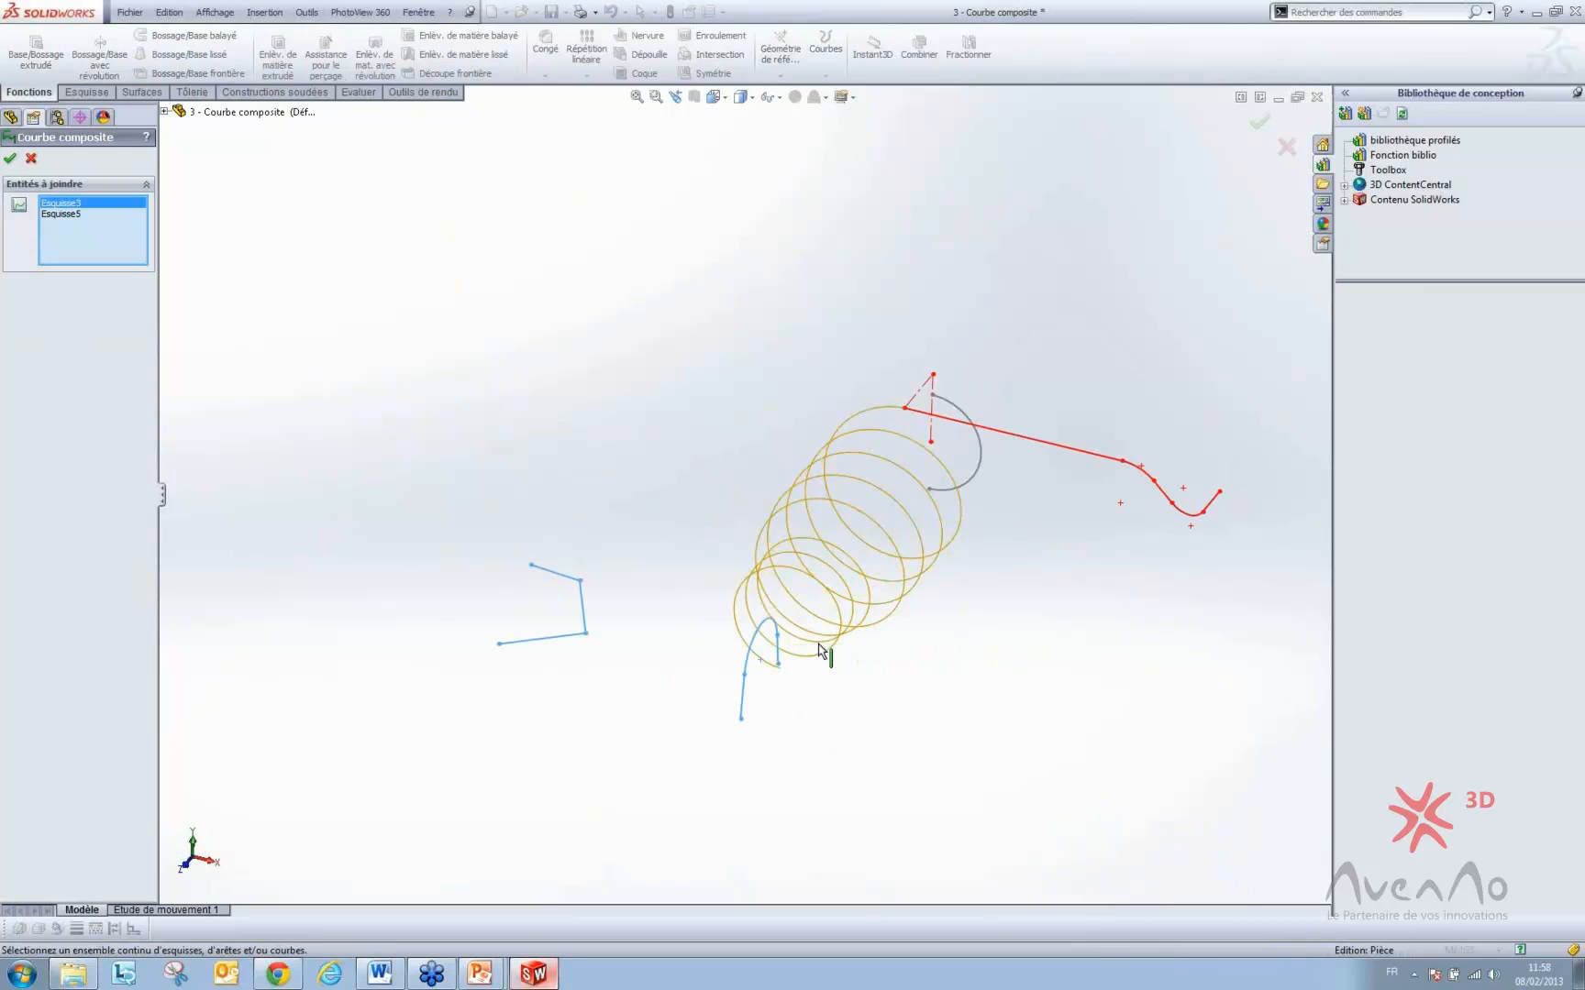
right_click(821, 649)
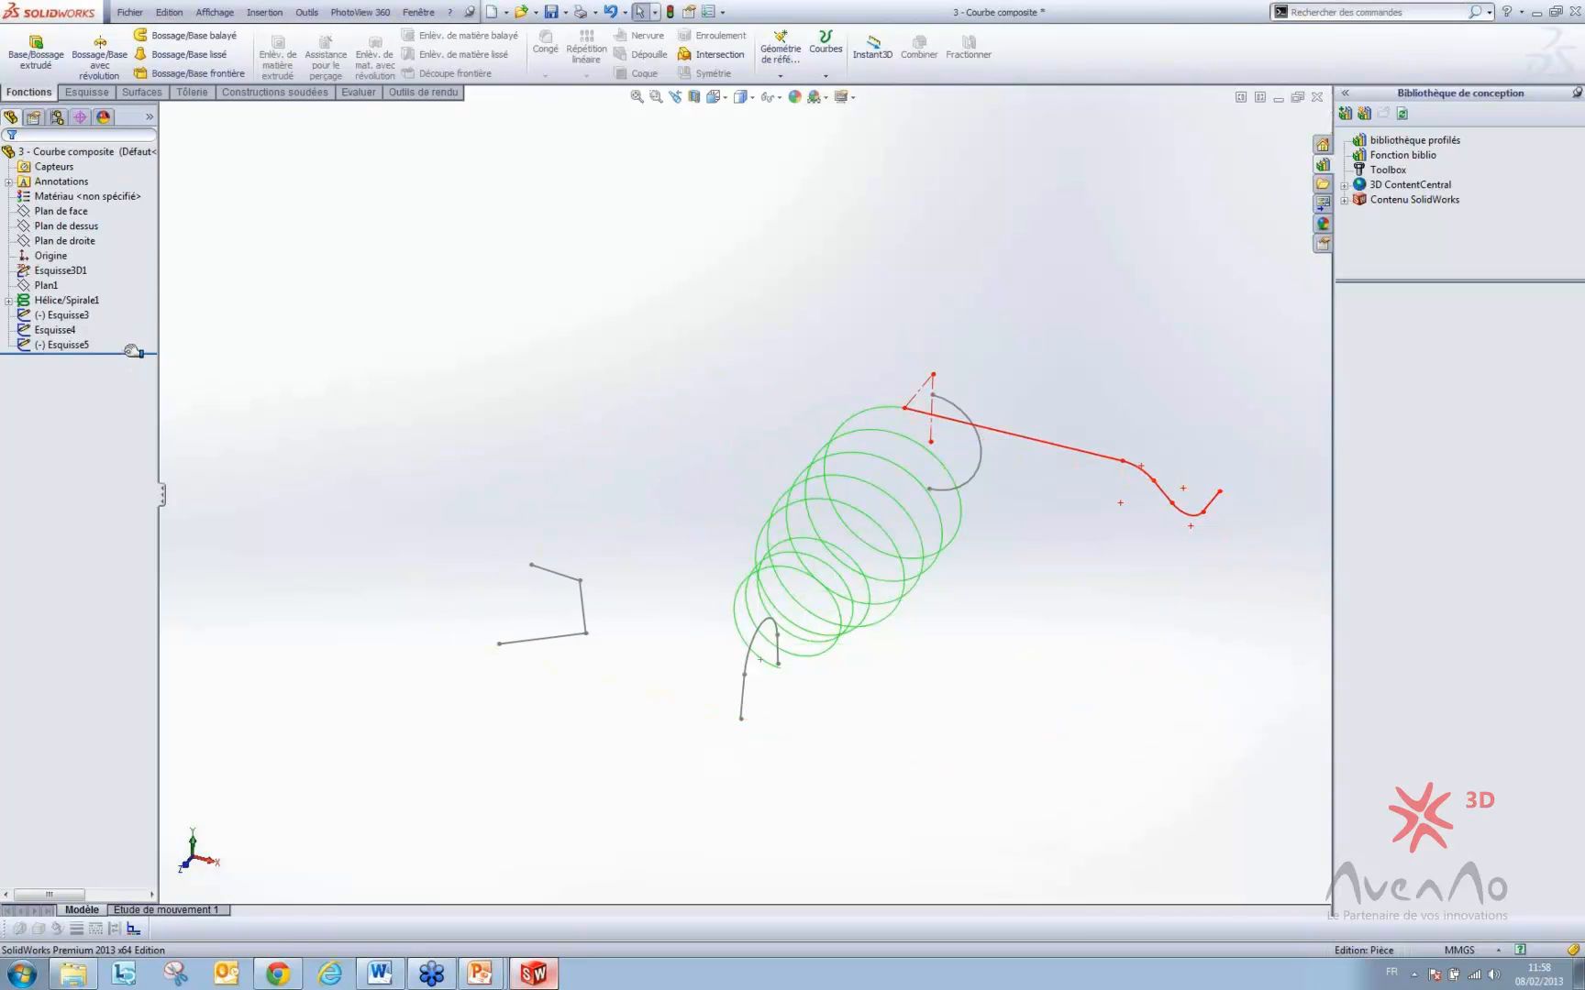
- Roll the model back to before Esquisse5 and create a new plane offset upward from Plan de dessus
left_click_drag(131, 352, 128, 337)
left_click(82, 225)
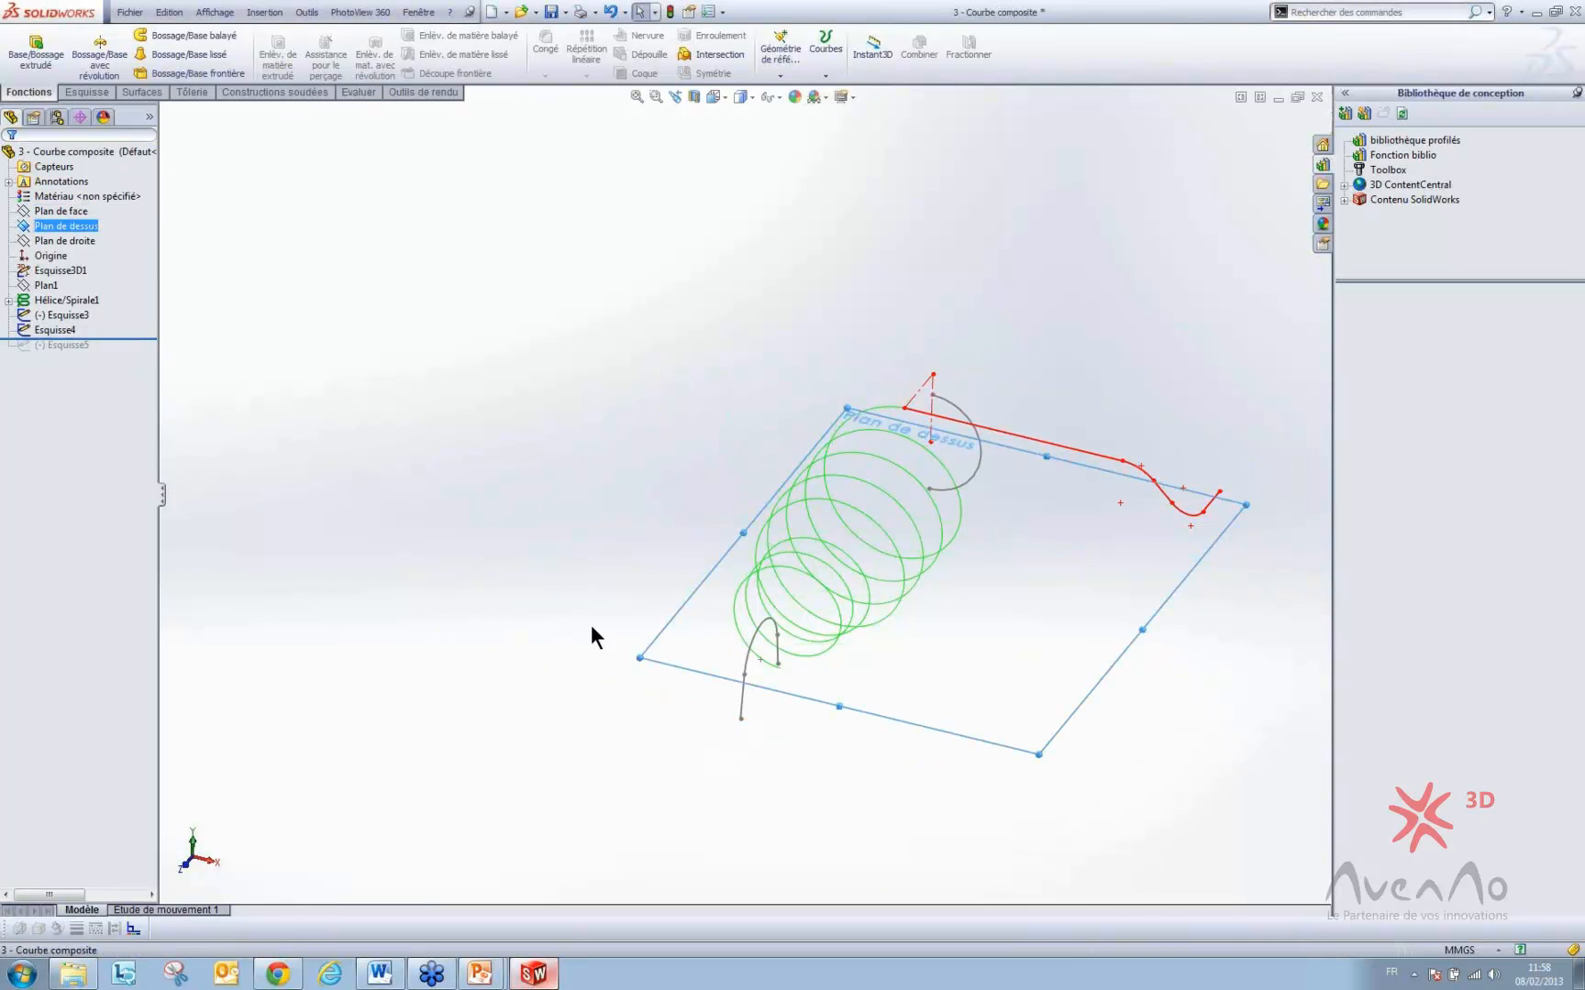
mouse_move(661, 630)
left_mouse_down("ctrl")
mouse_move(666, 413)
mouse_move(682, 382)
left_mouse_up("ctrl")
key("Return")
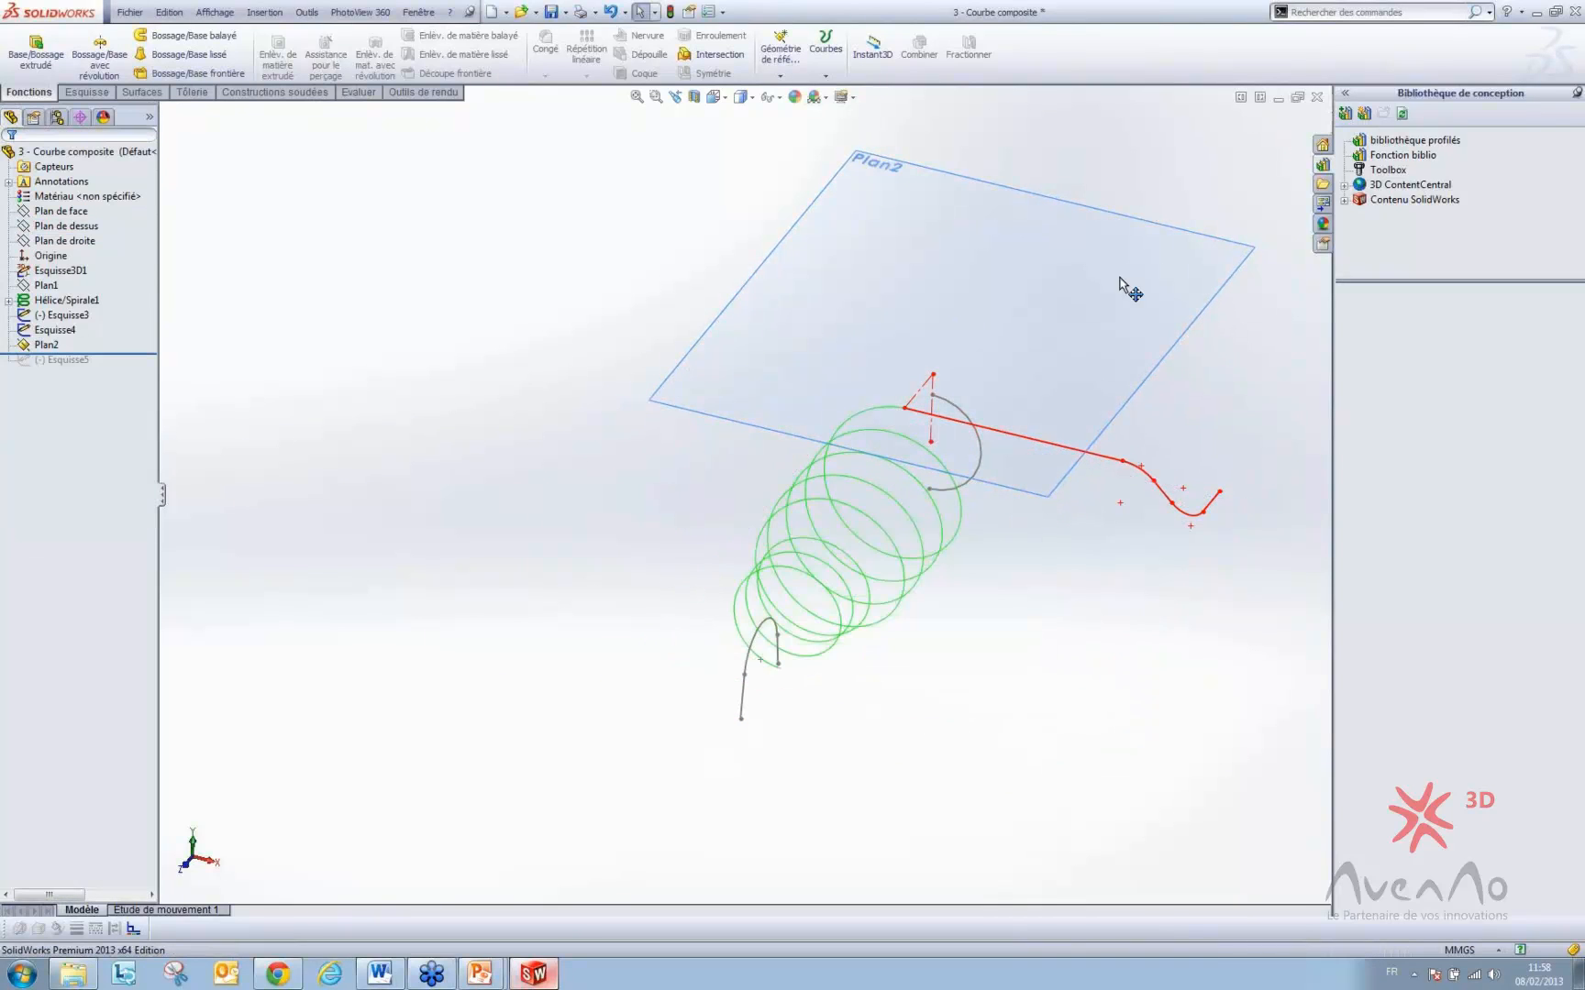
- Roll the model forward past Esquisse5 and reassign that sketch's plane to Plan2
left_click_drag(105, 353, 107, 367)
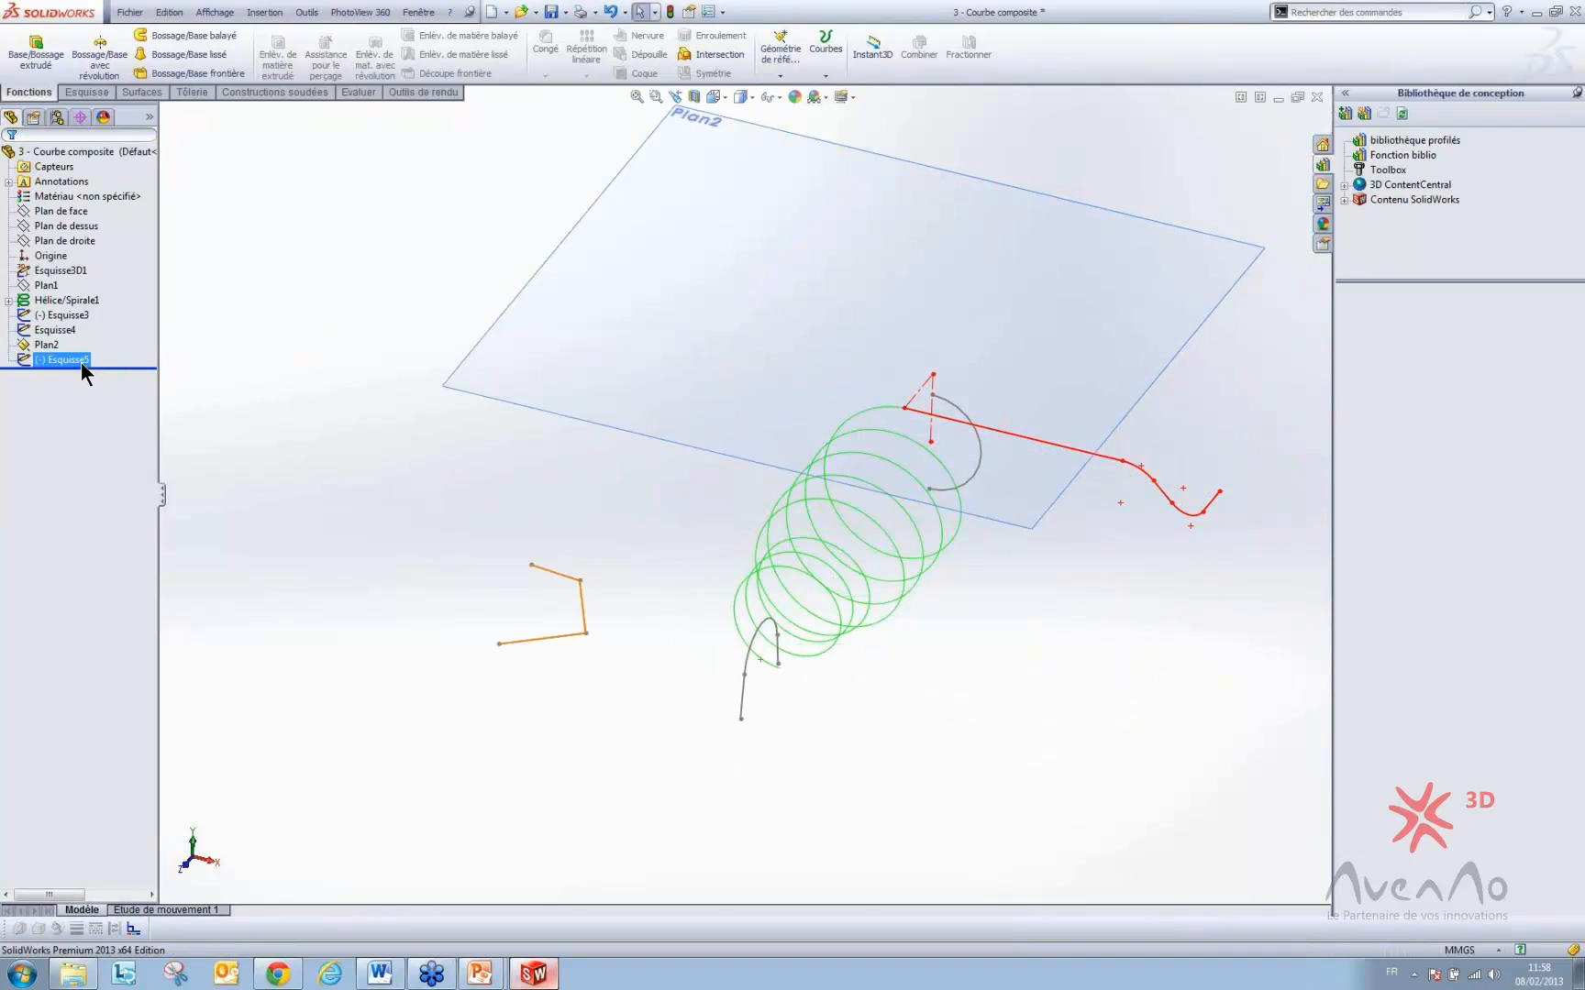
left_click(100, 321)
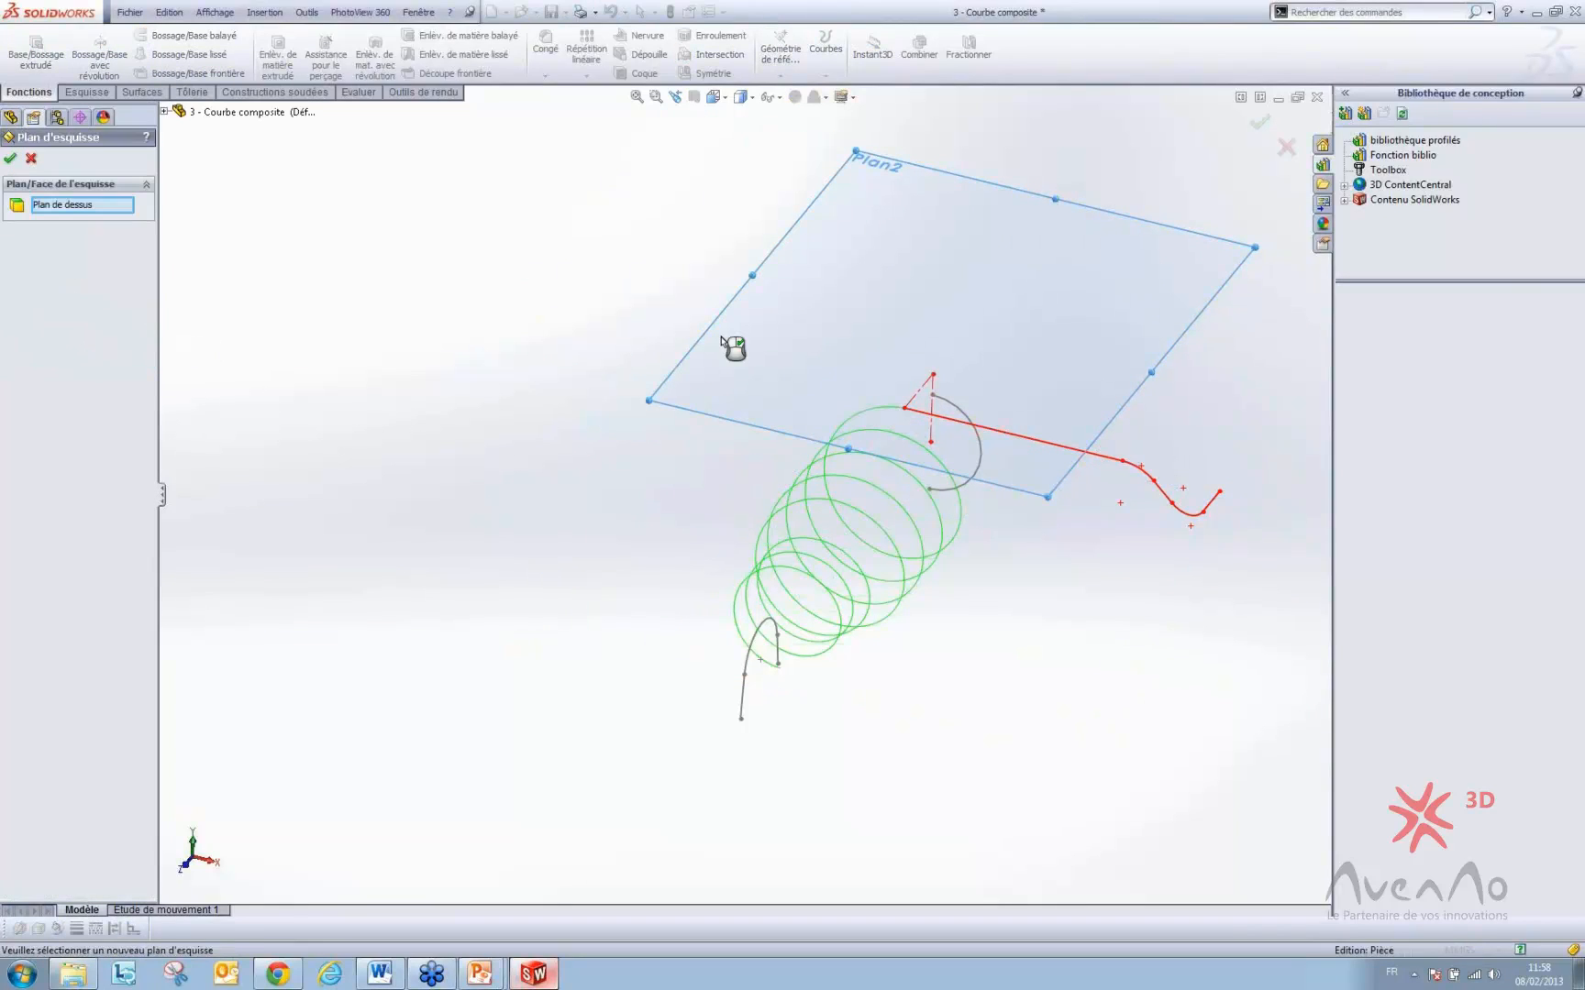
left_click(723, 339)
left_click(10, 157)
mouse_move(724, 438)
middle_mouse_down()
mouse_move(743, 360)
mouse_move(749, 410)
middle_mouse_up()
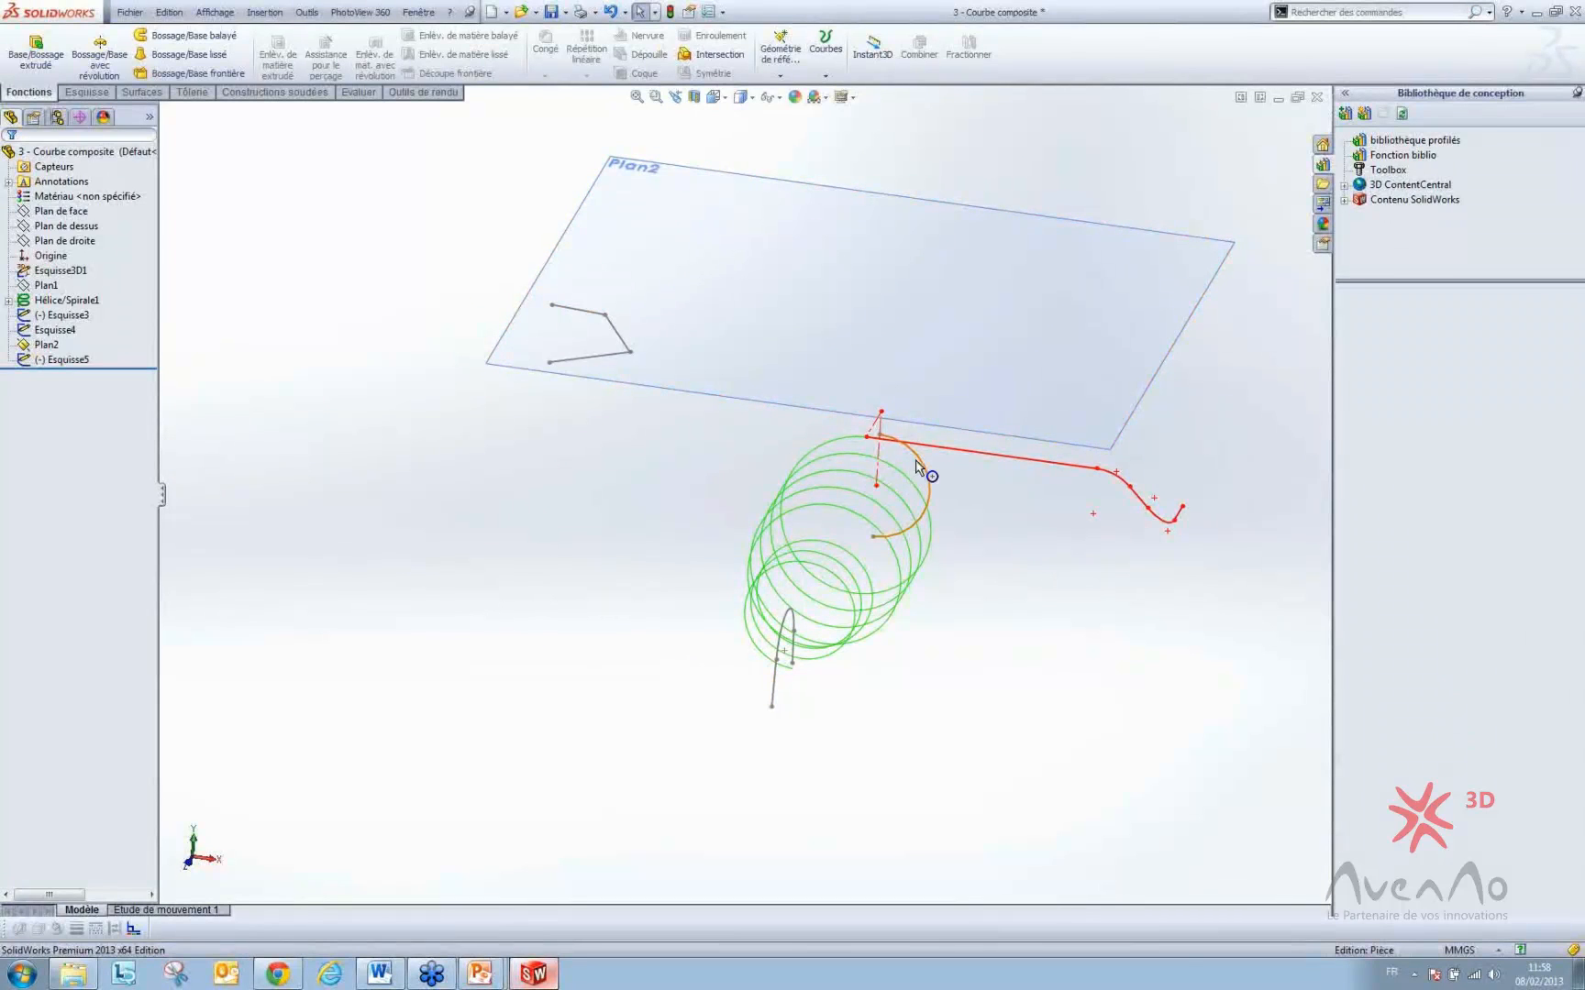
left_click(611, 367)
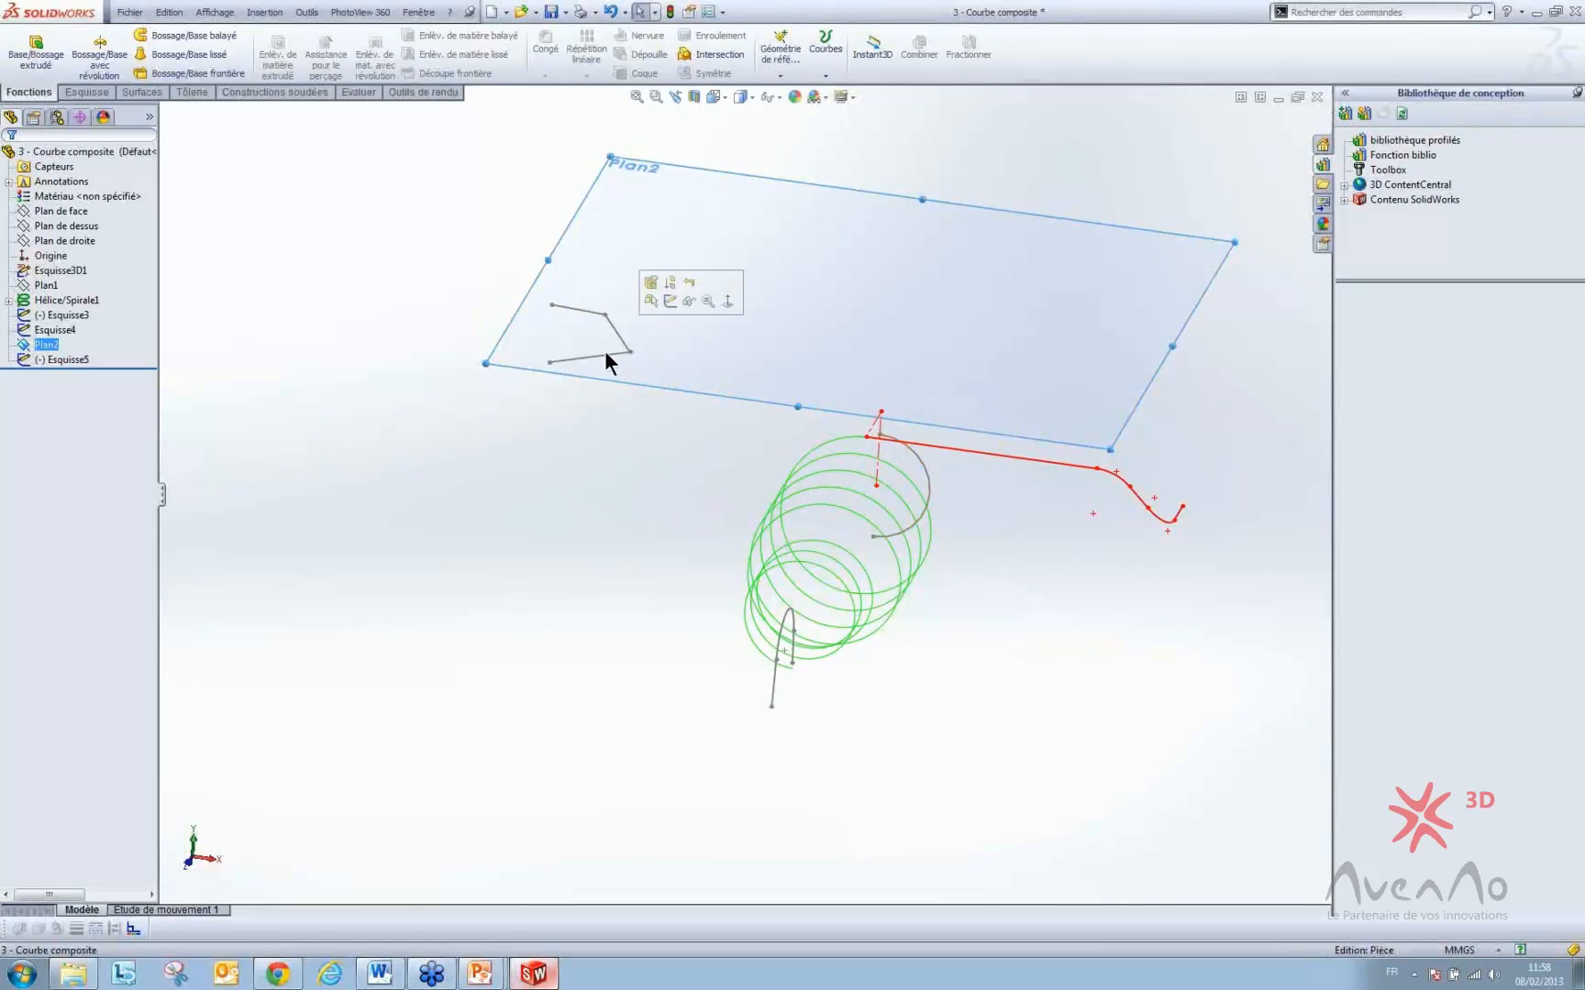
left_click(669, 300)
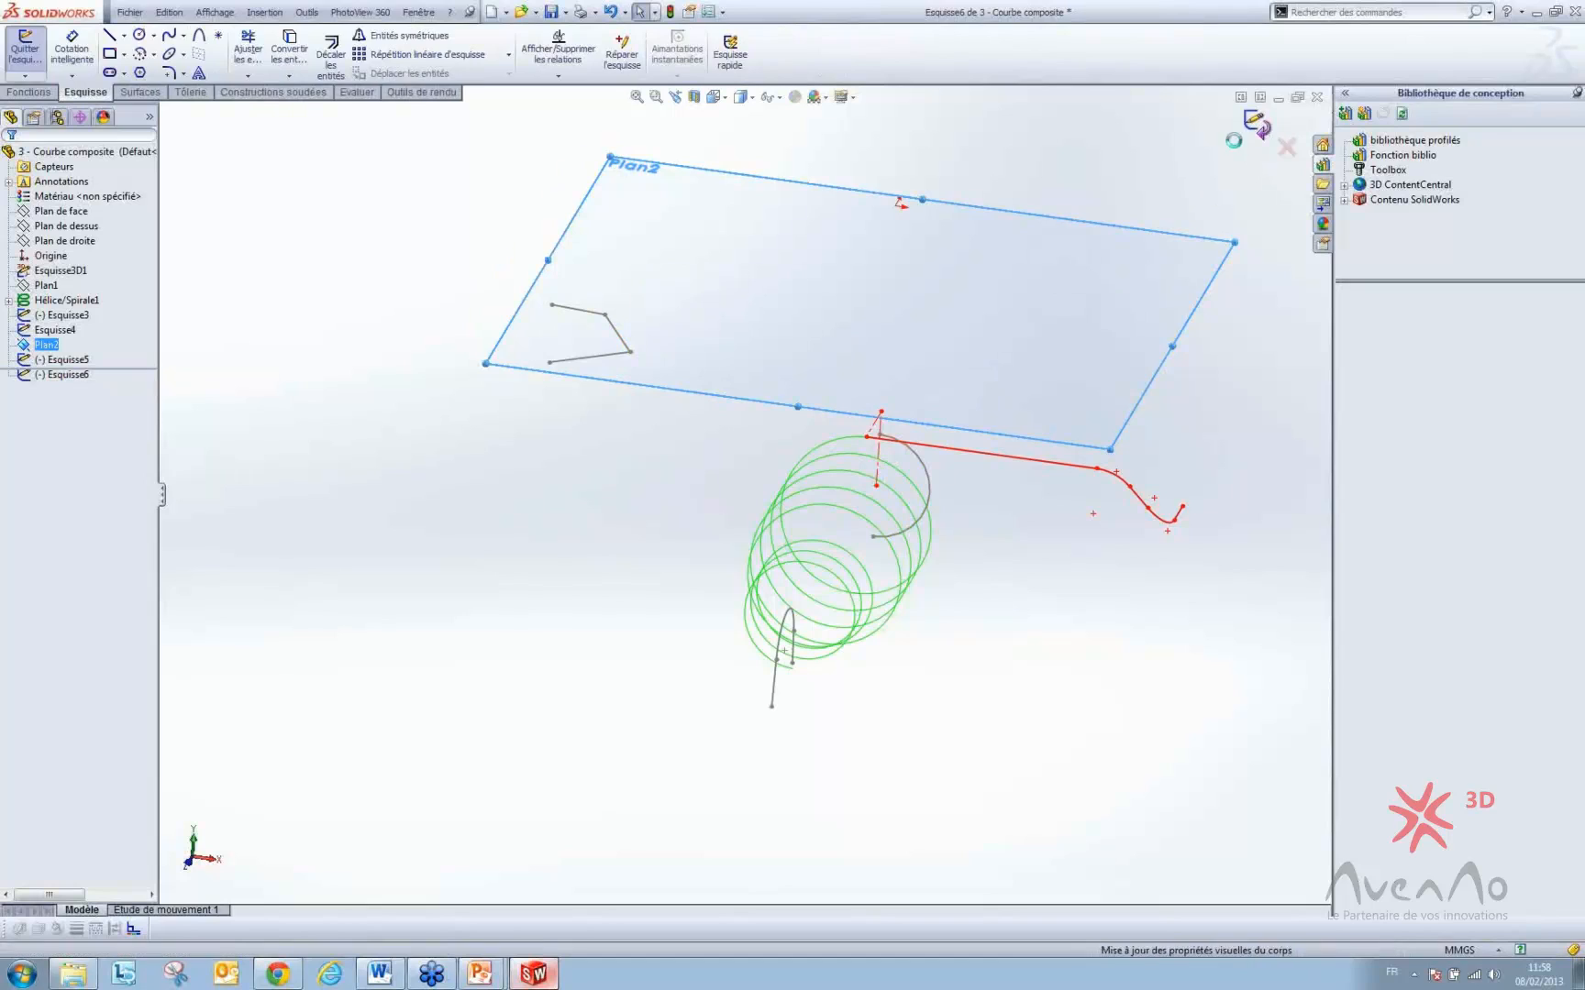
left_click(1287, 147)
- Edit Esquisse5 by stretching its outer corner point along Plan2 to above the helix, then exit the sketch
left_click(619, 336)
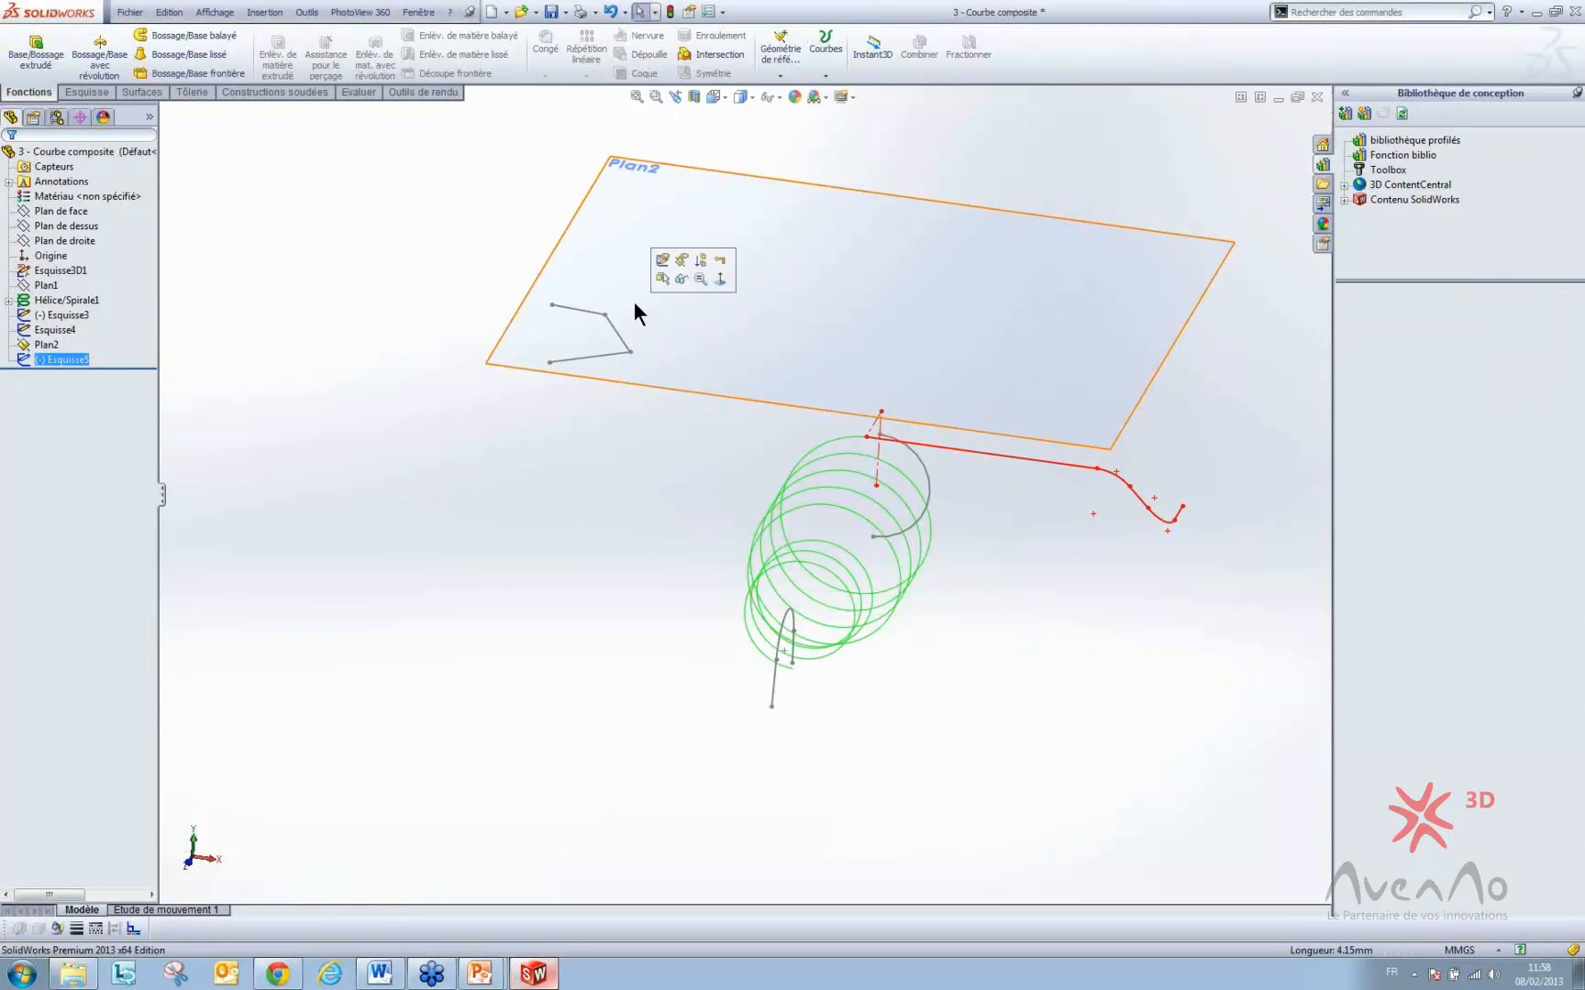
left_click(660, 261)
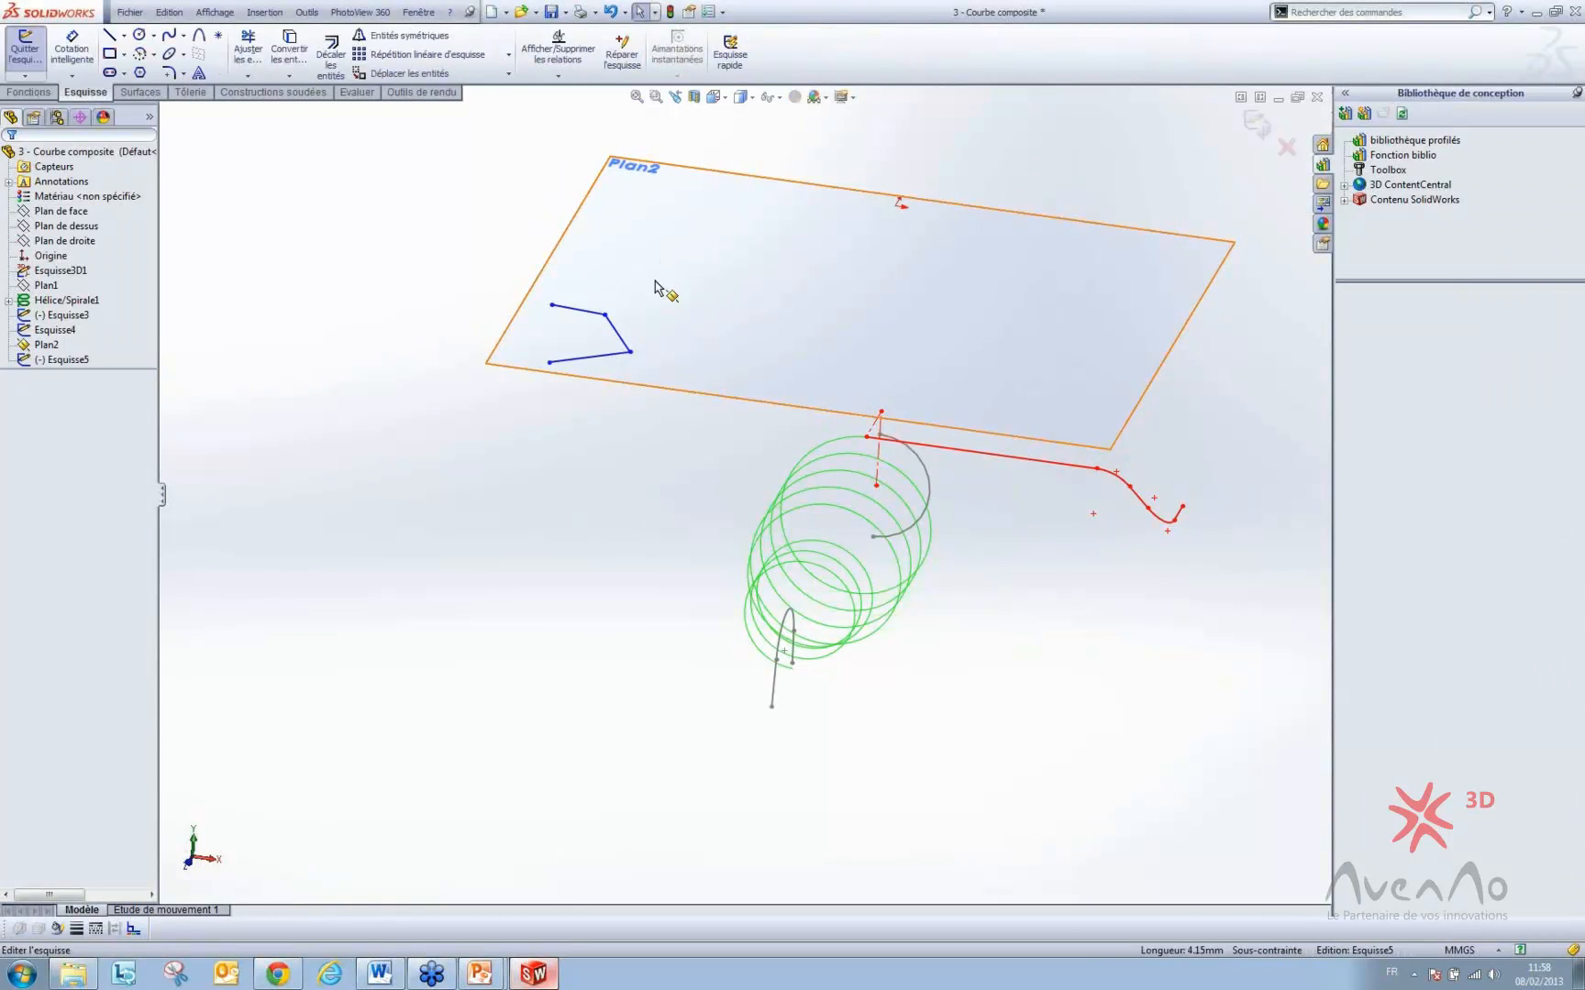
left_click_drag(630, 351, 937, 391)
left_click(1255, 127)
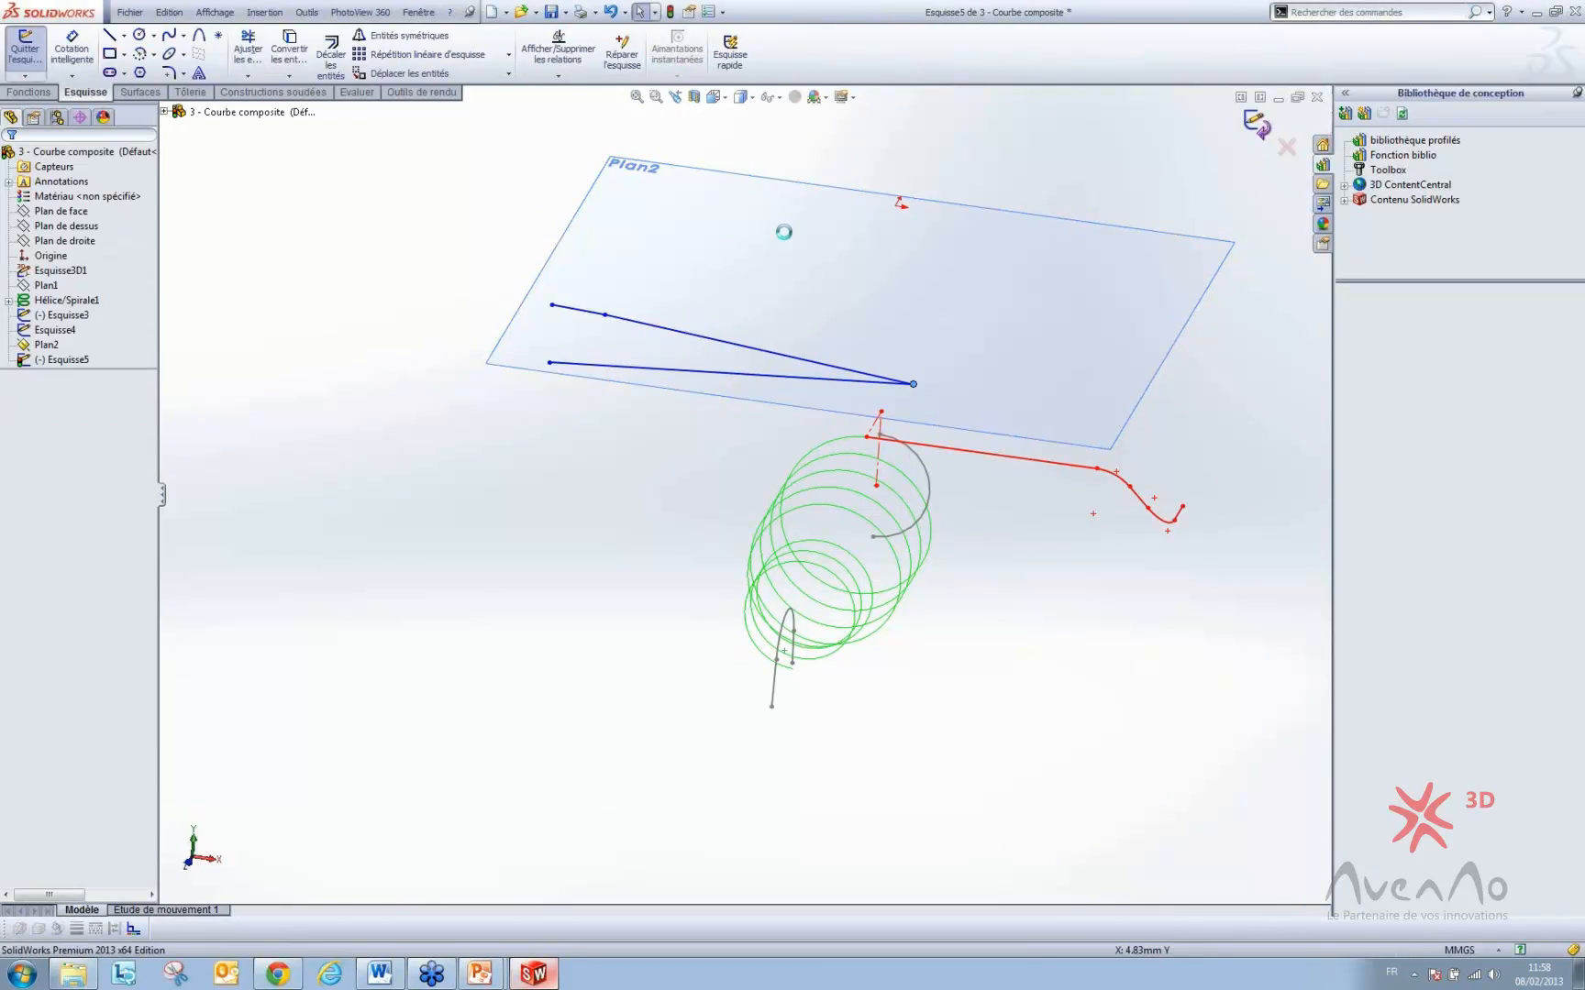
- Try a sketch-on-sketch projected curve from Esquisse5 and Esquisse3, also adding Esquisse4 to the selection
left_click(828, 48)
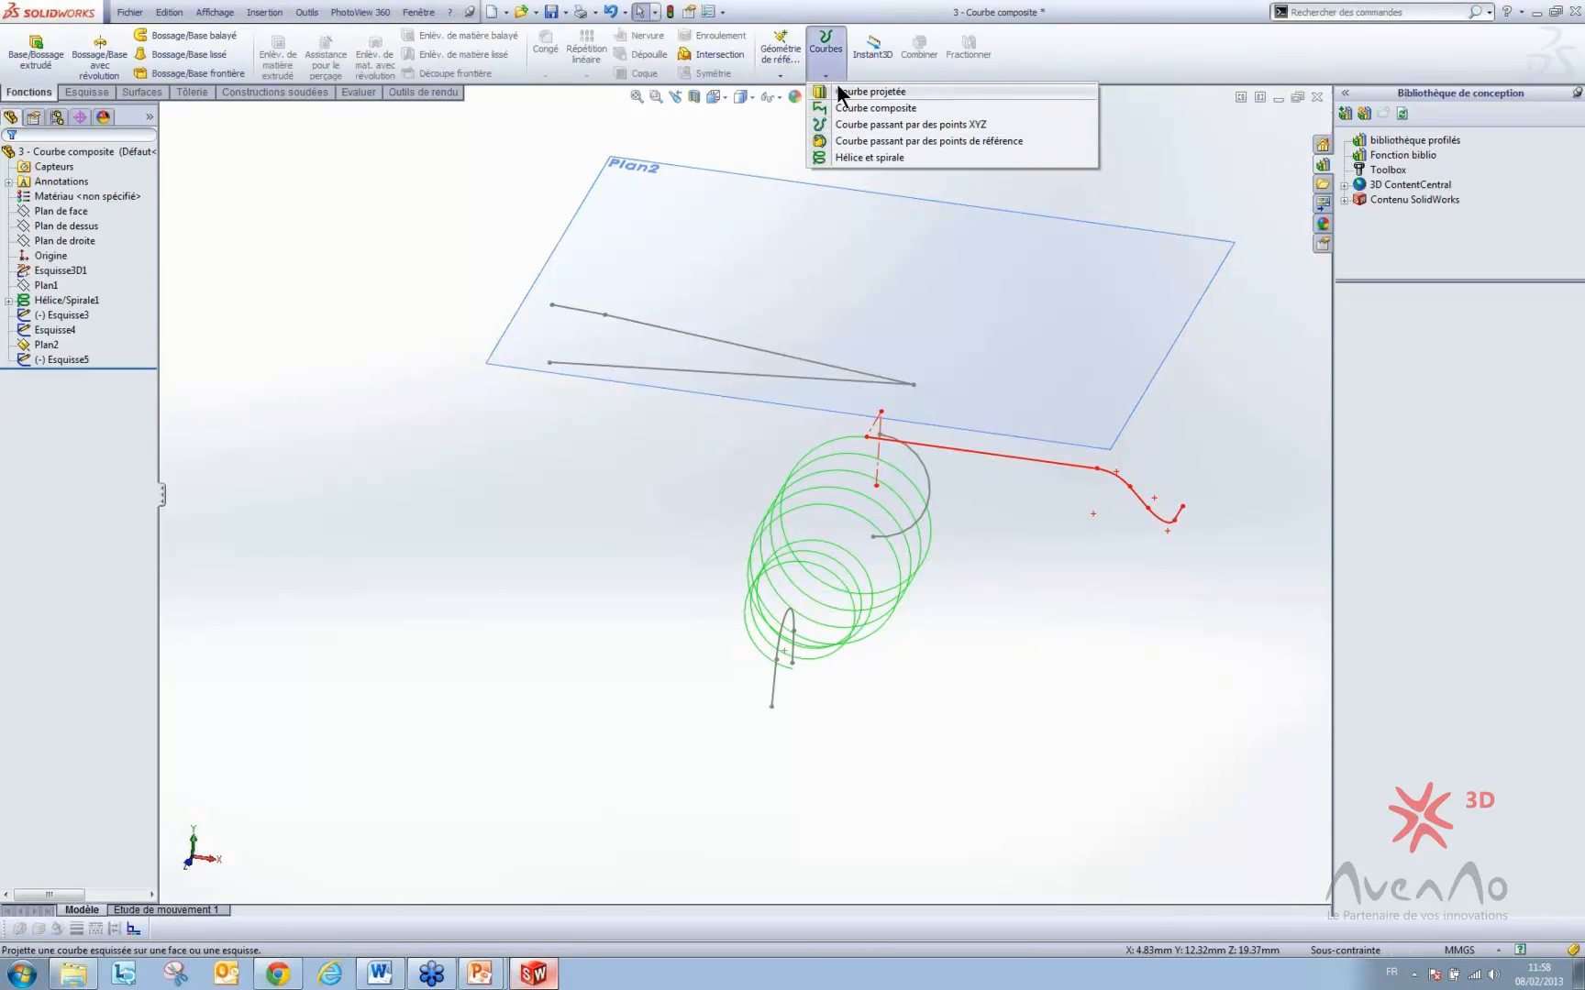
left_click(837, 83)
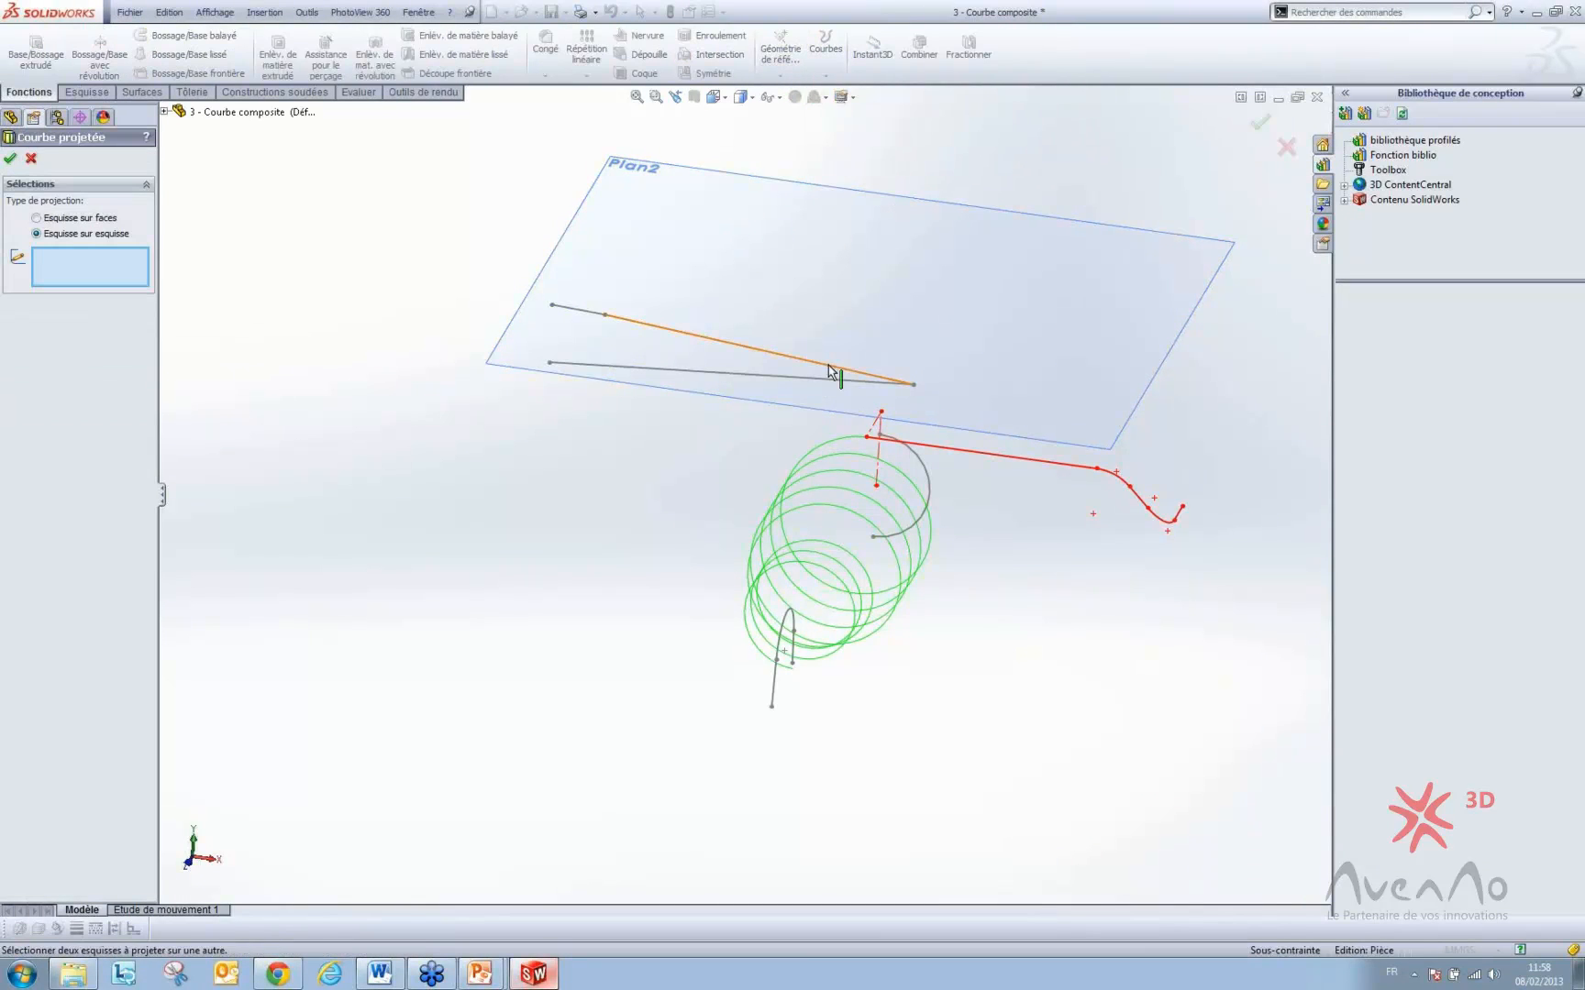
left_click(658, 370)
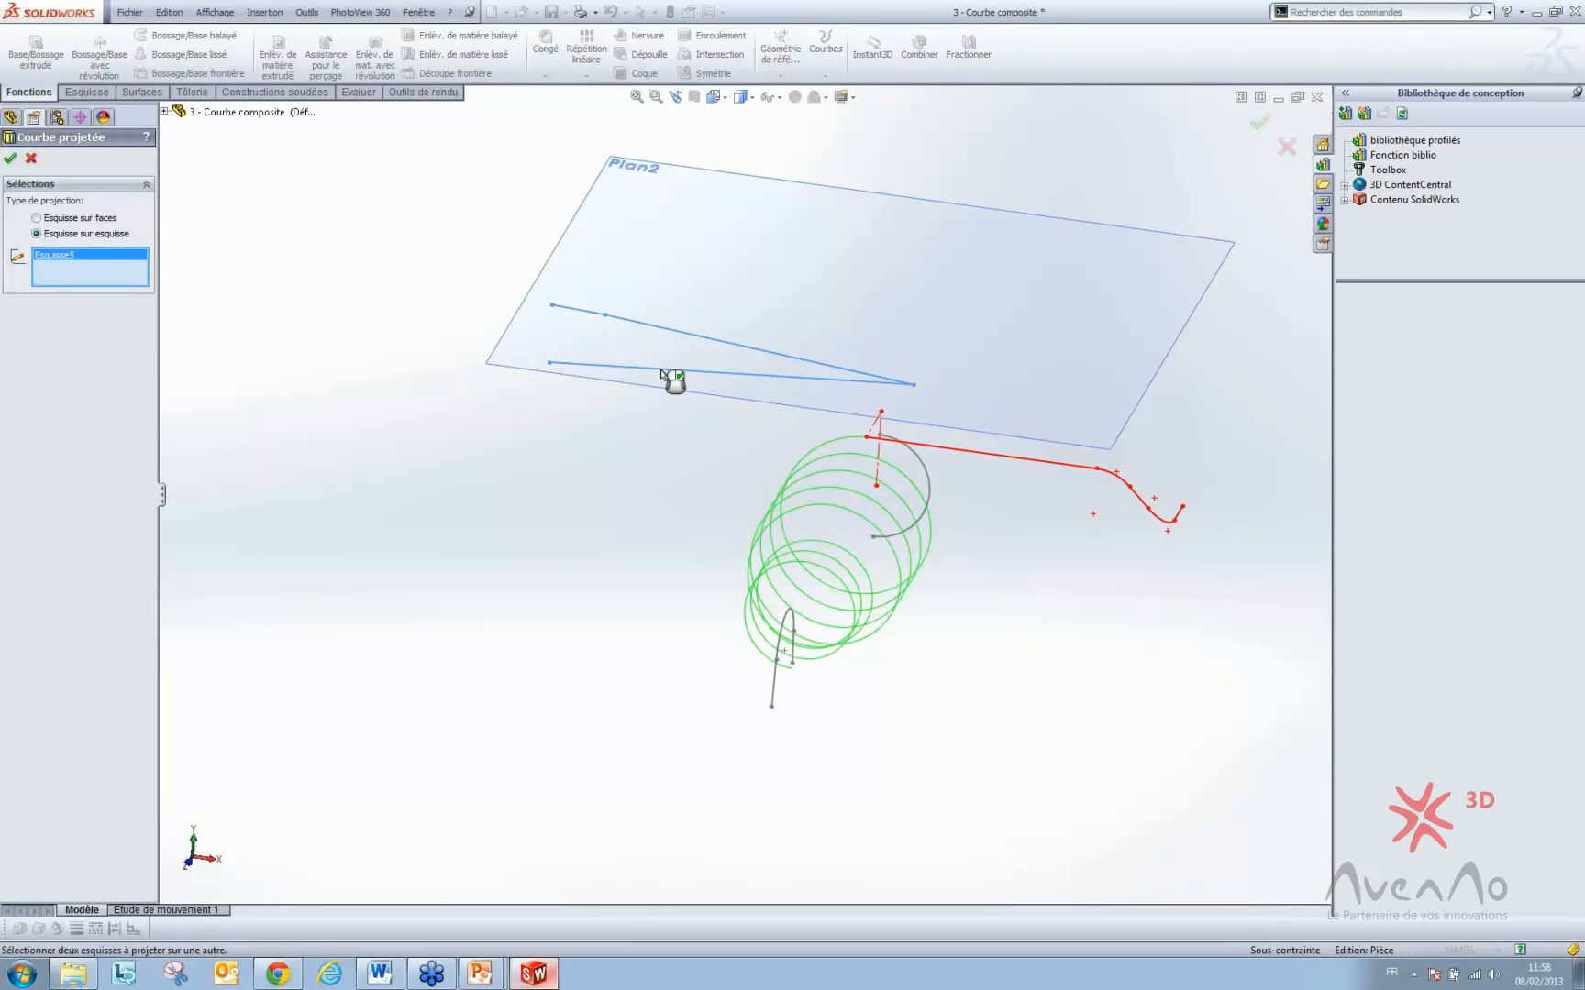
left_click(784, 647)
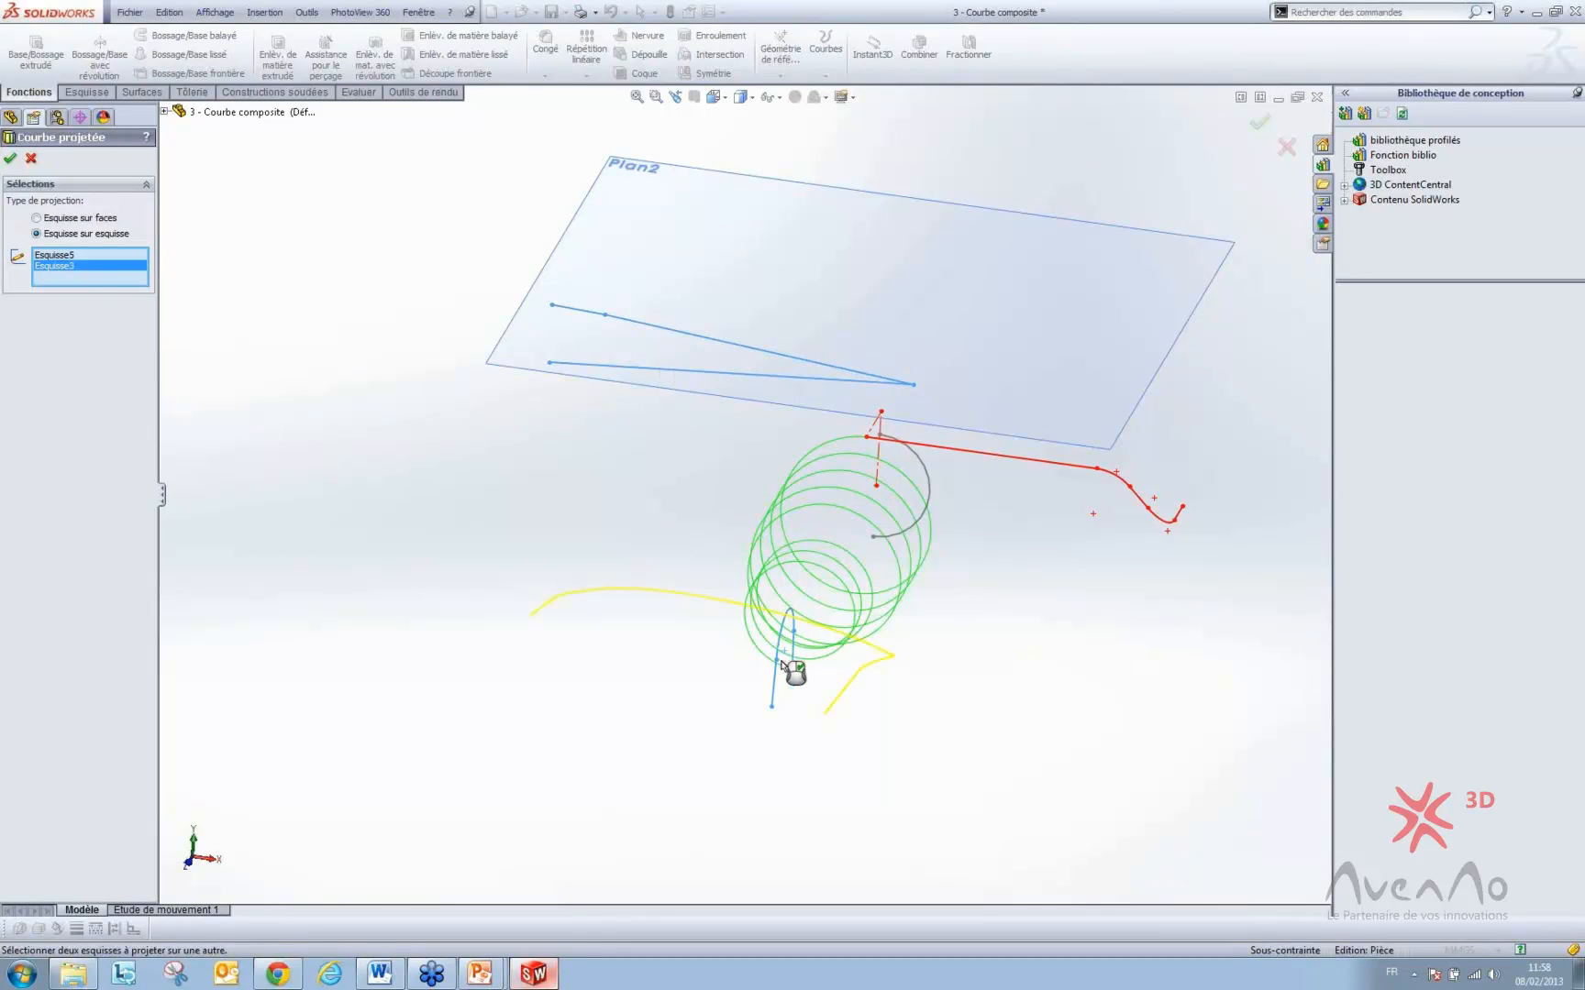
mouse_move(792, 665)
middle_mouse_down()
mouse_move(779, 806)
mouse_move(796, 674)
middle_mouse_up()
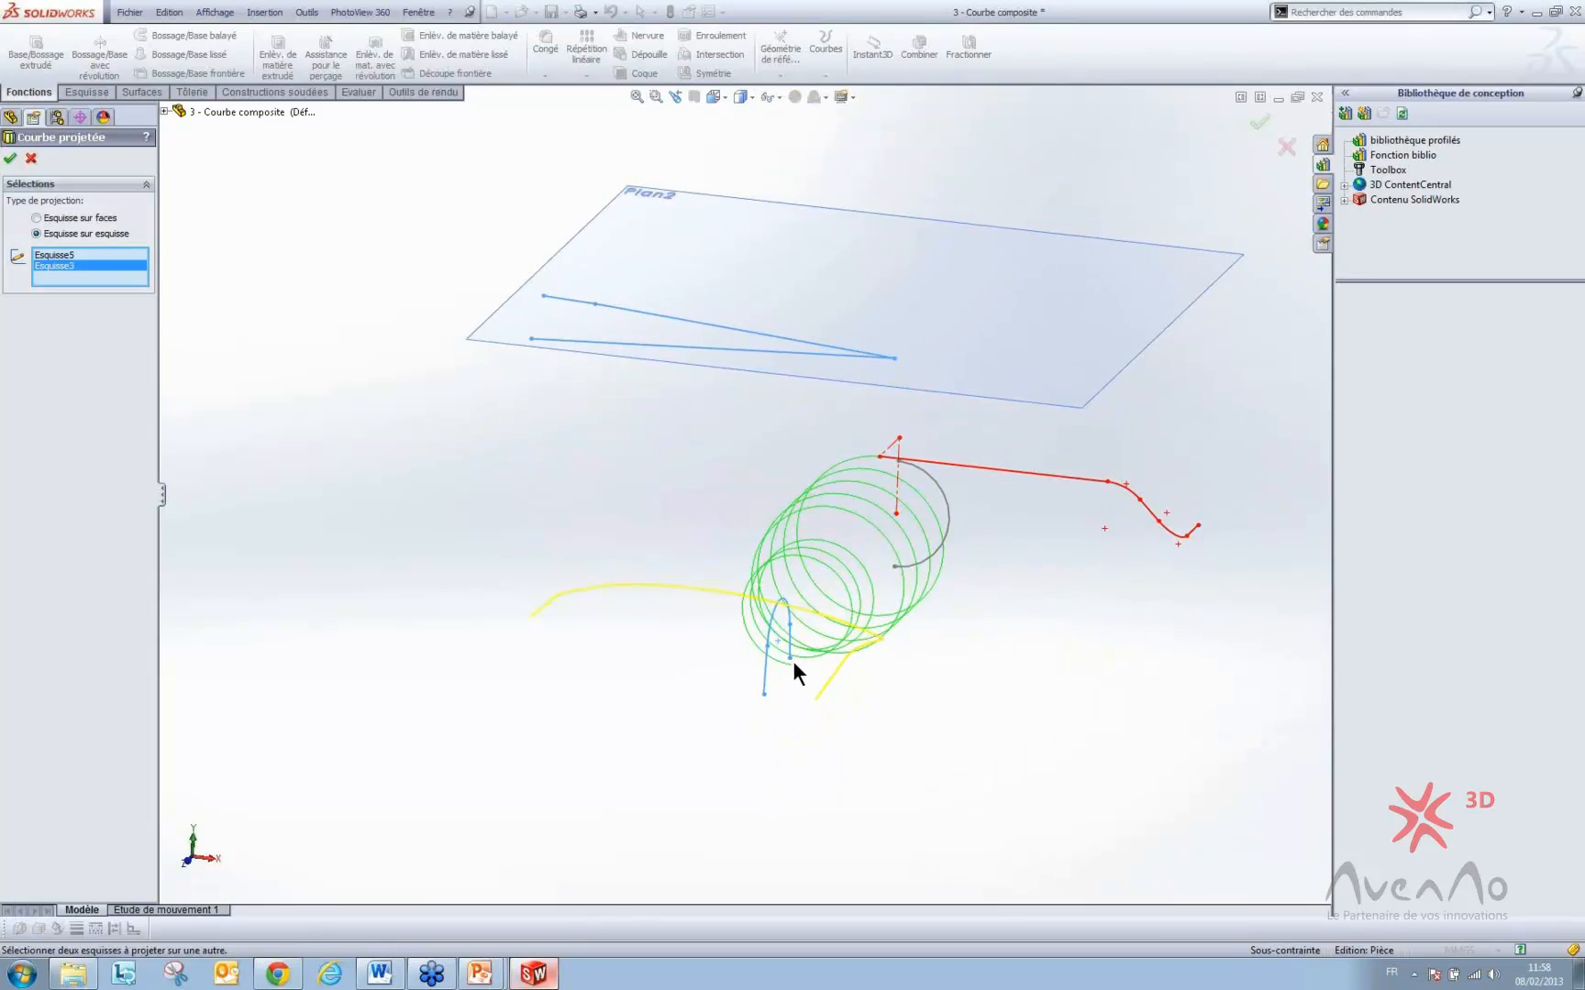
left_click(953, 536)
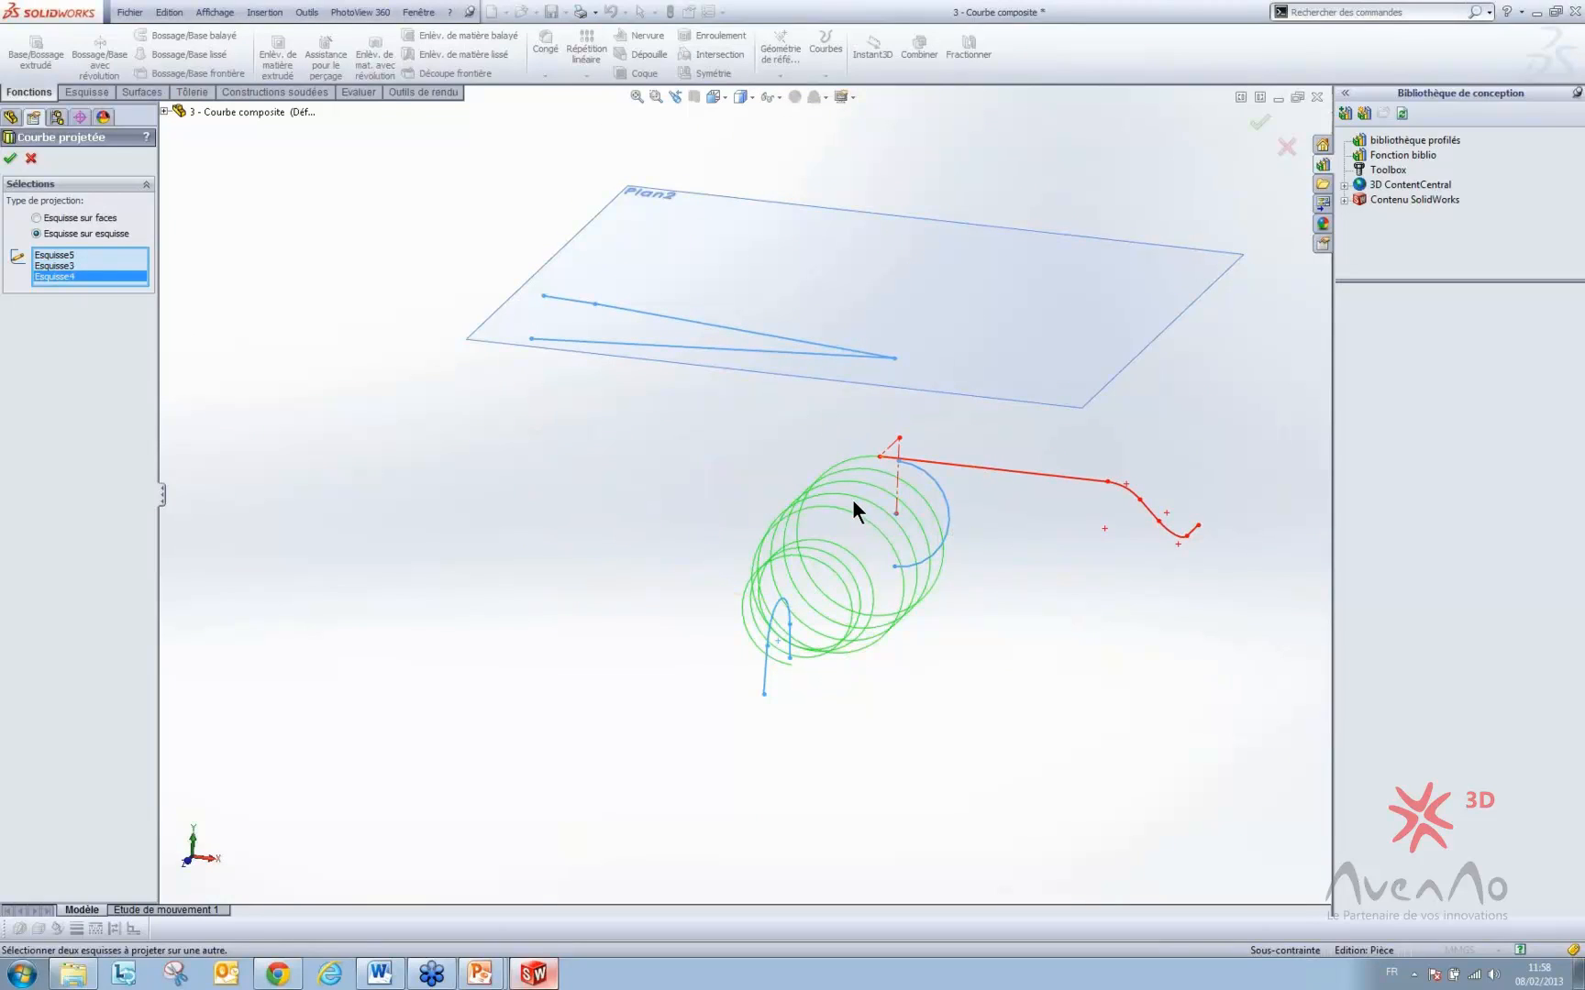
key("Escape")
- Delete Plan2 and the stretched polyline sketch Esquisse5
left_click(809, 369)
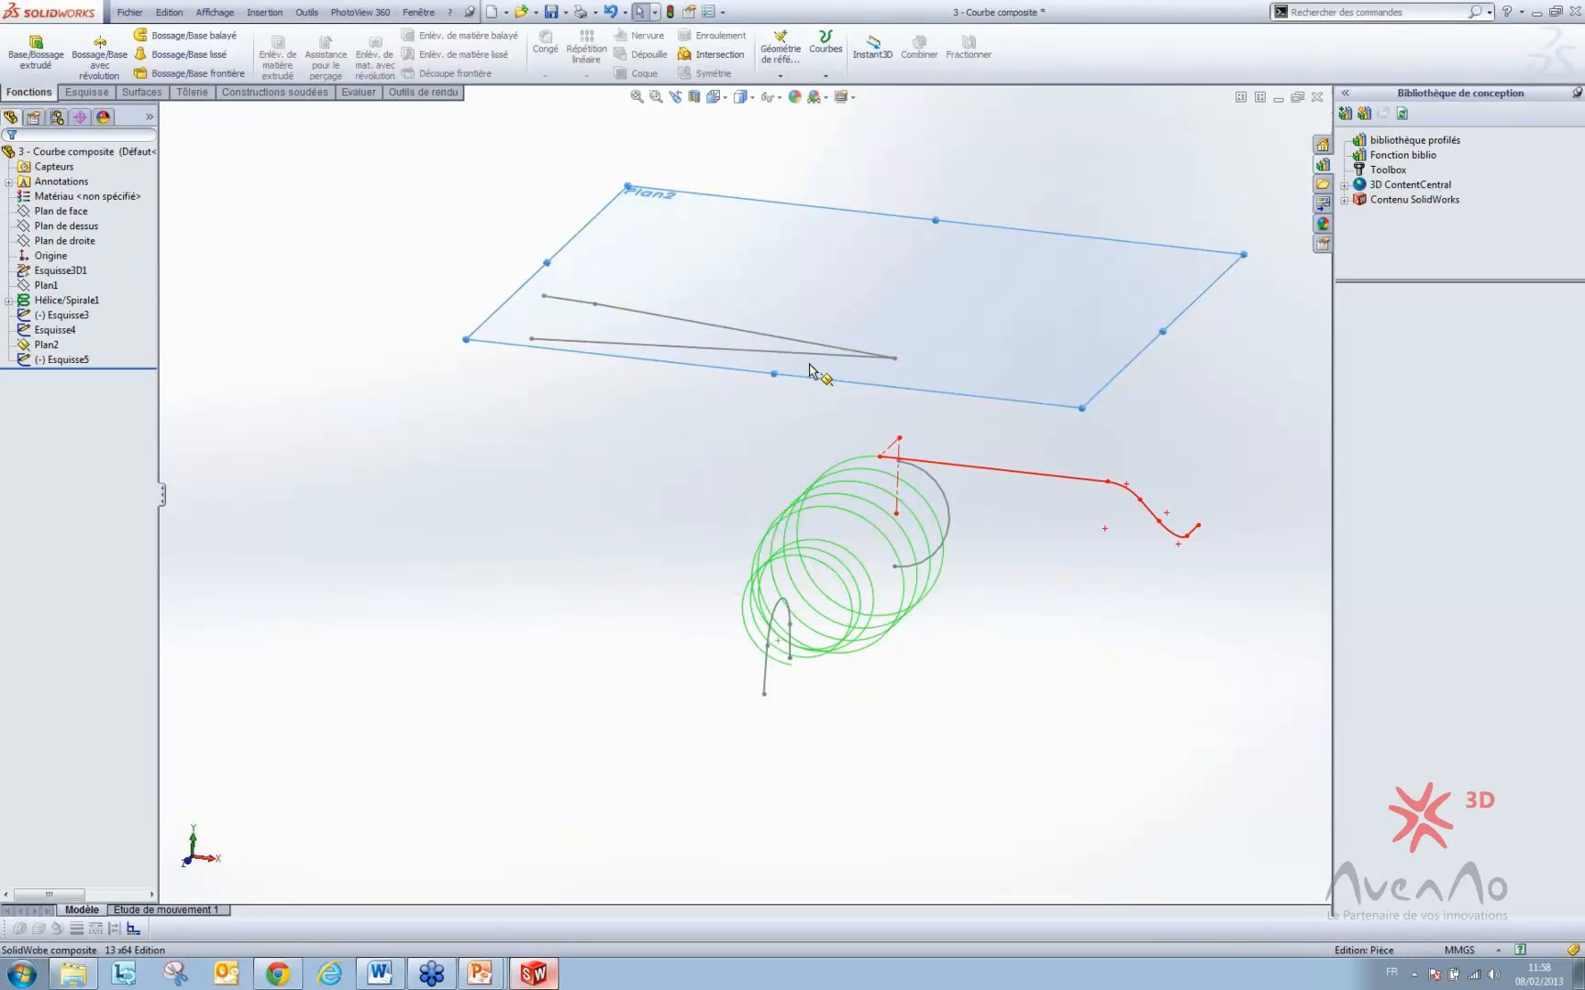
key("Delete")
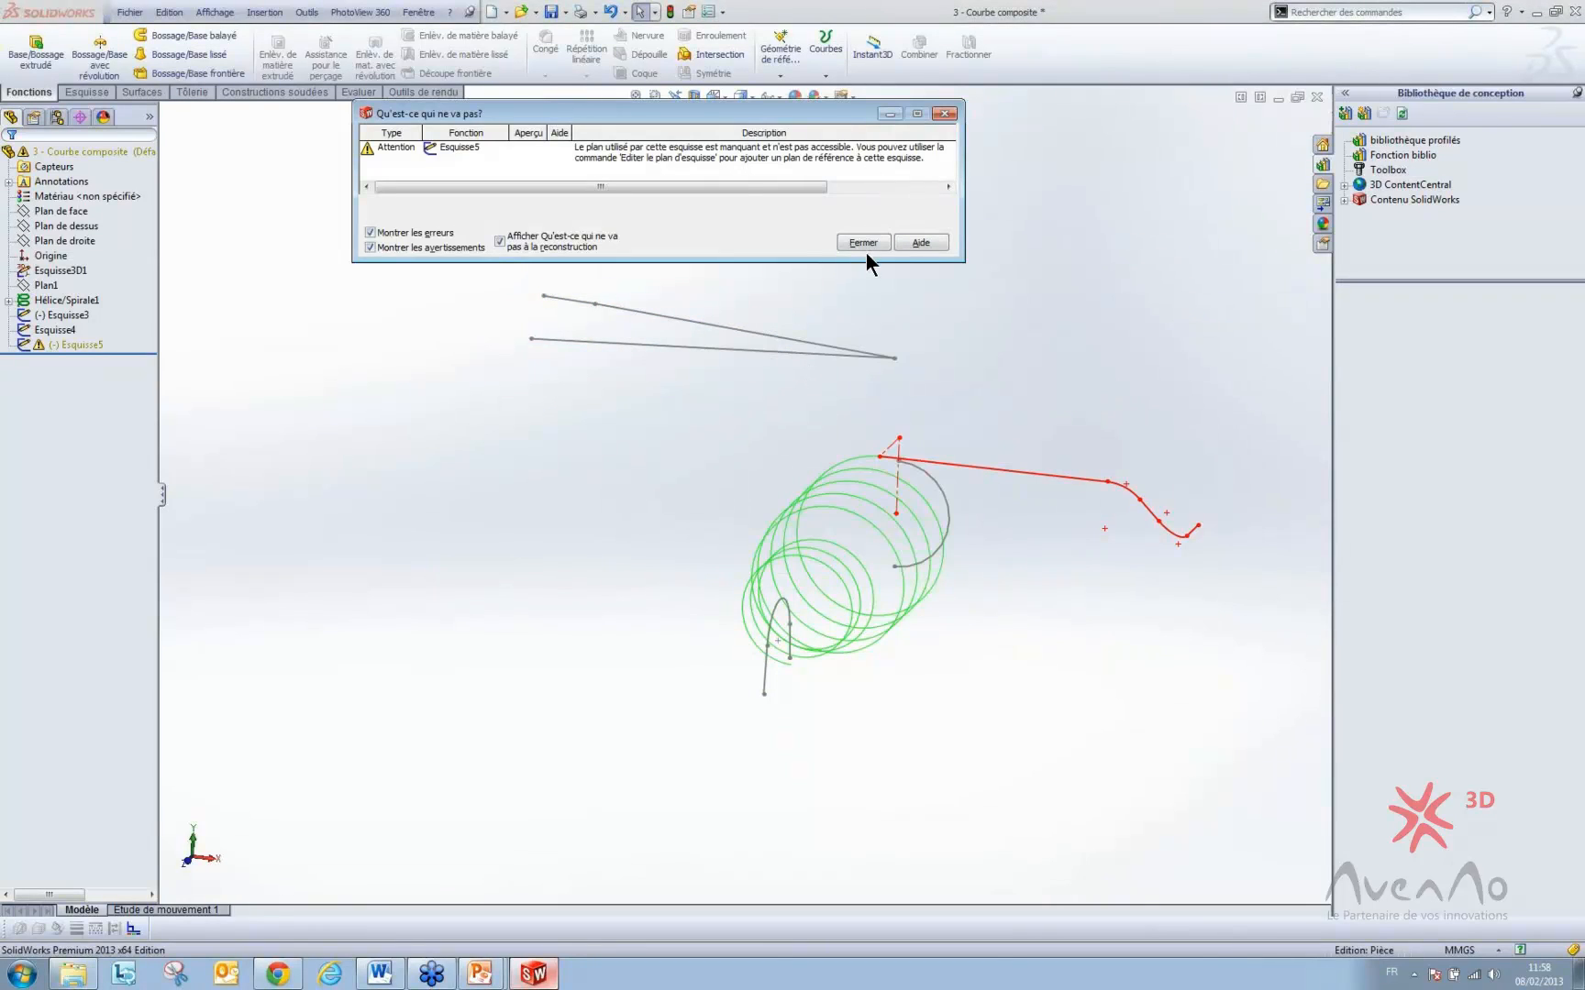
left_click(862, 243)
left_click(758, 334)
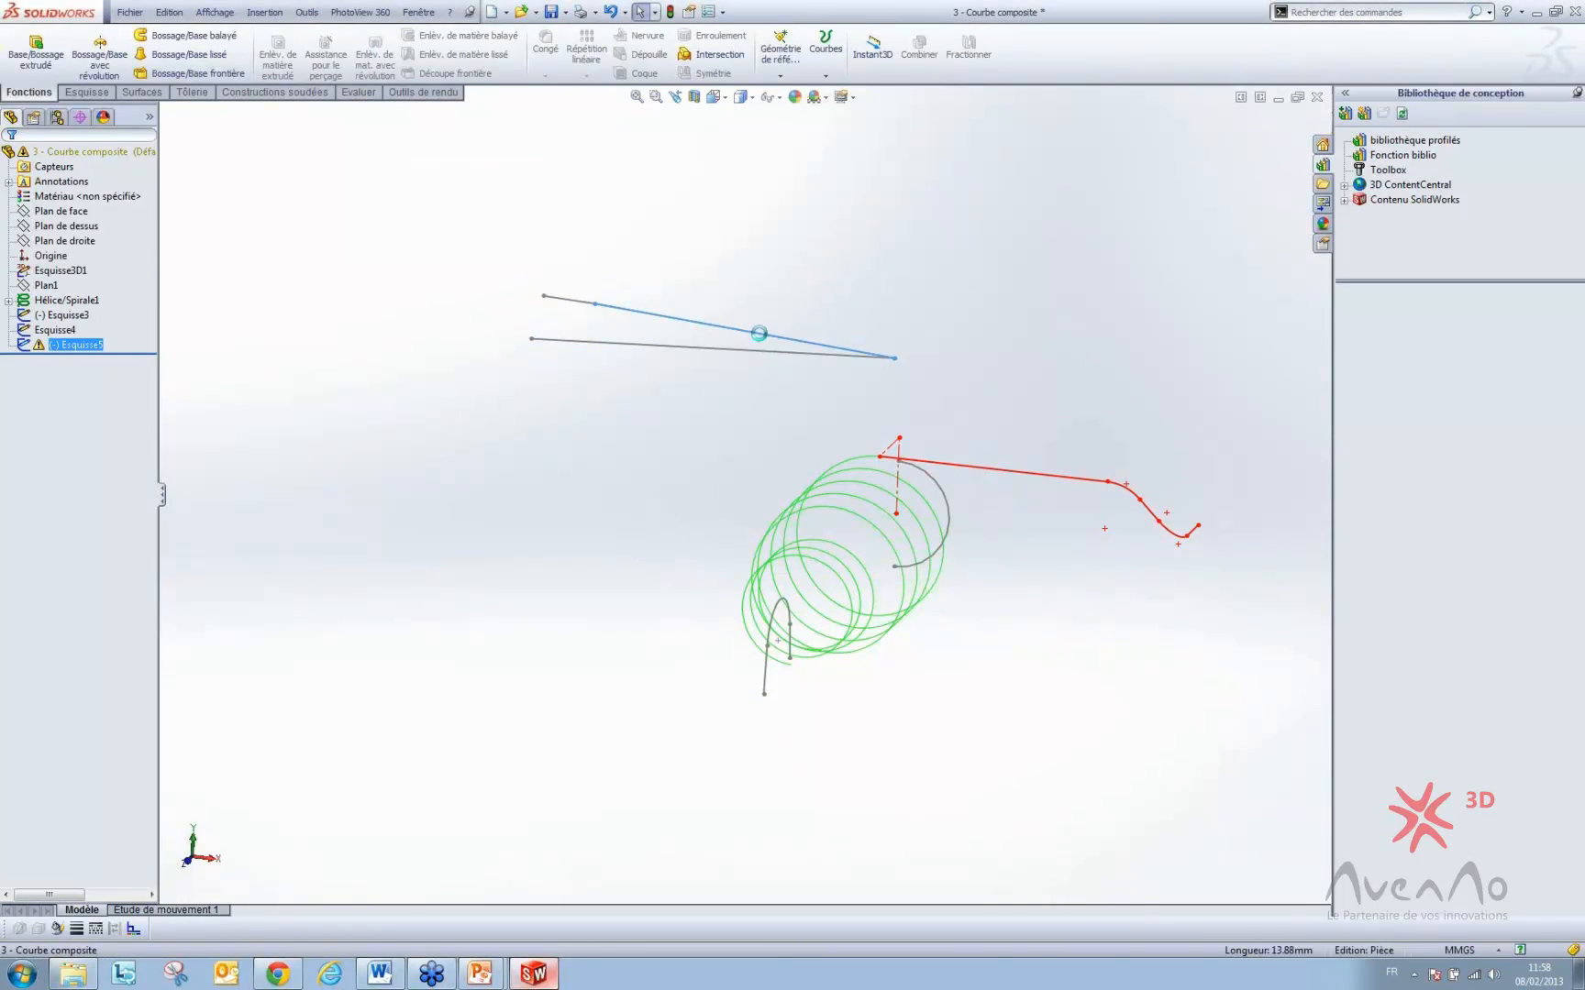
key("Delete")
- Close the composite curve part without saving its changes
left_click(1316, 97)
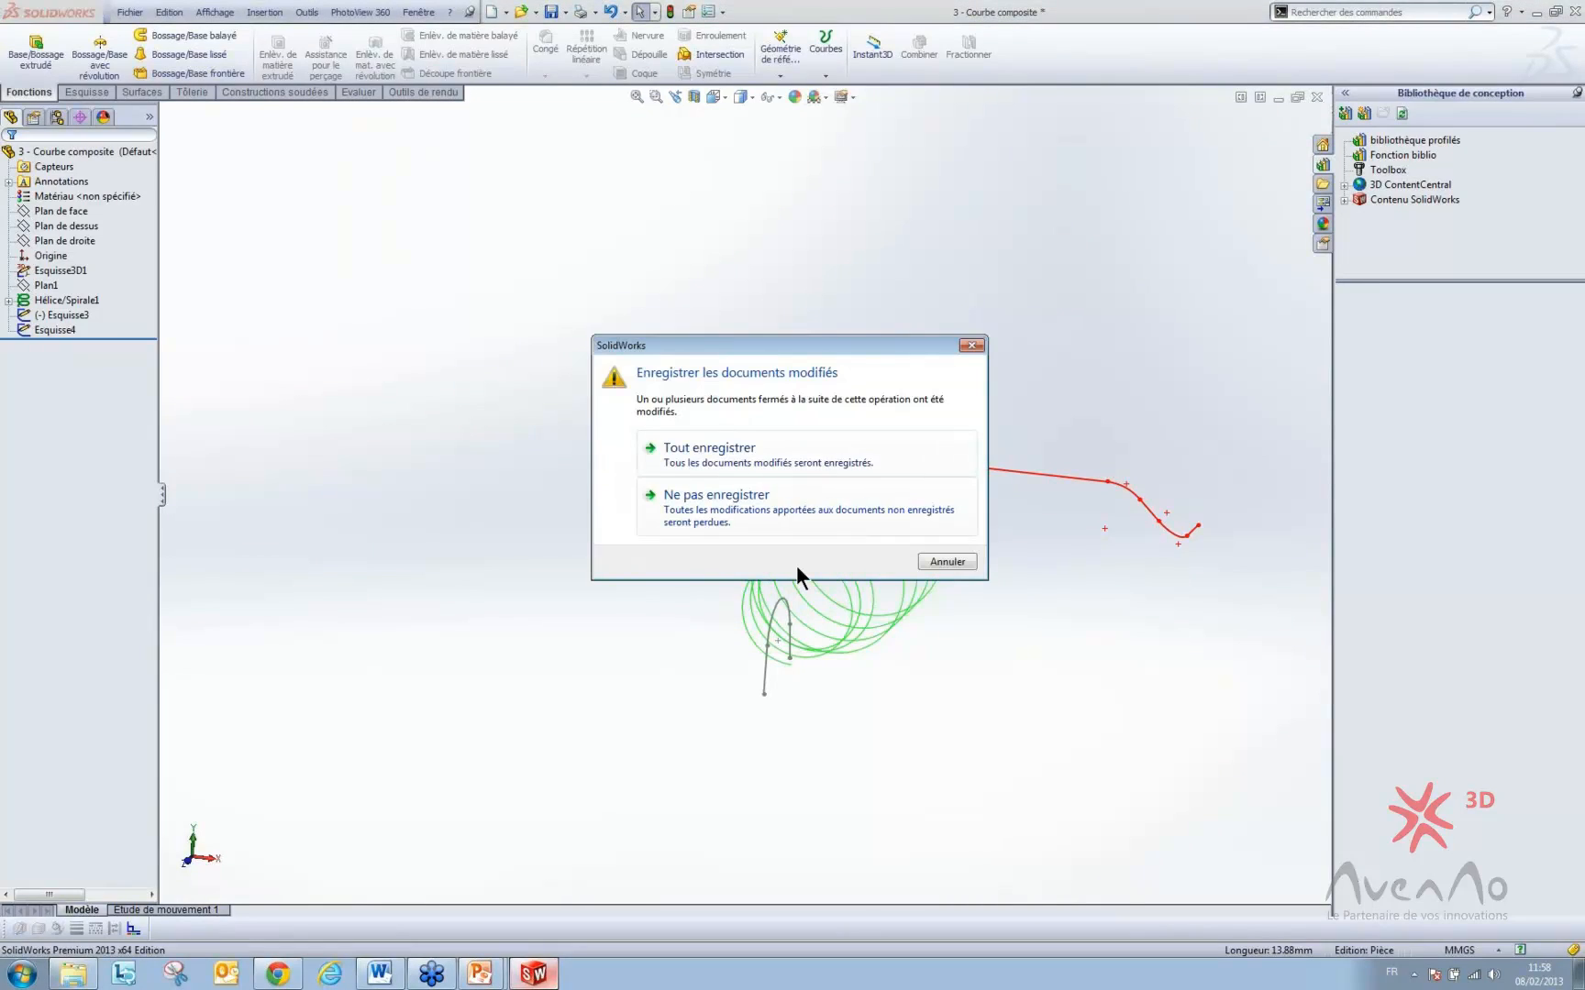
left_click(796, 513)
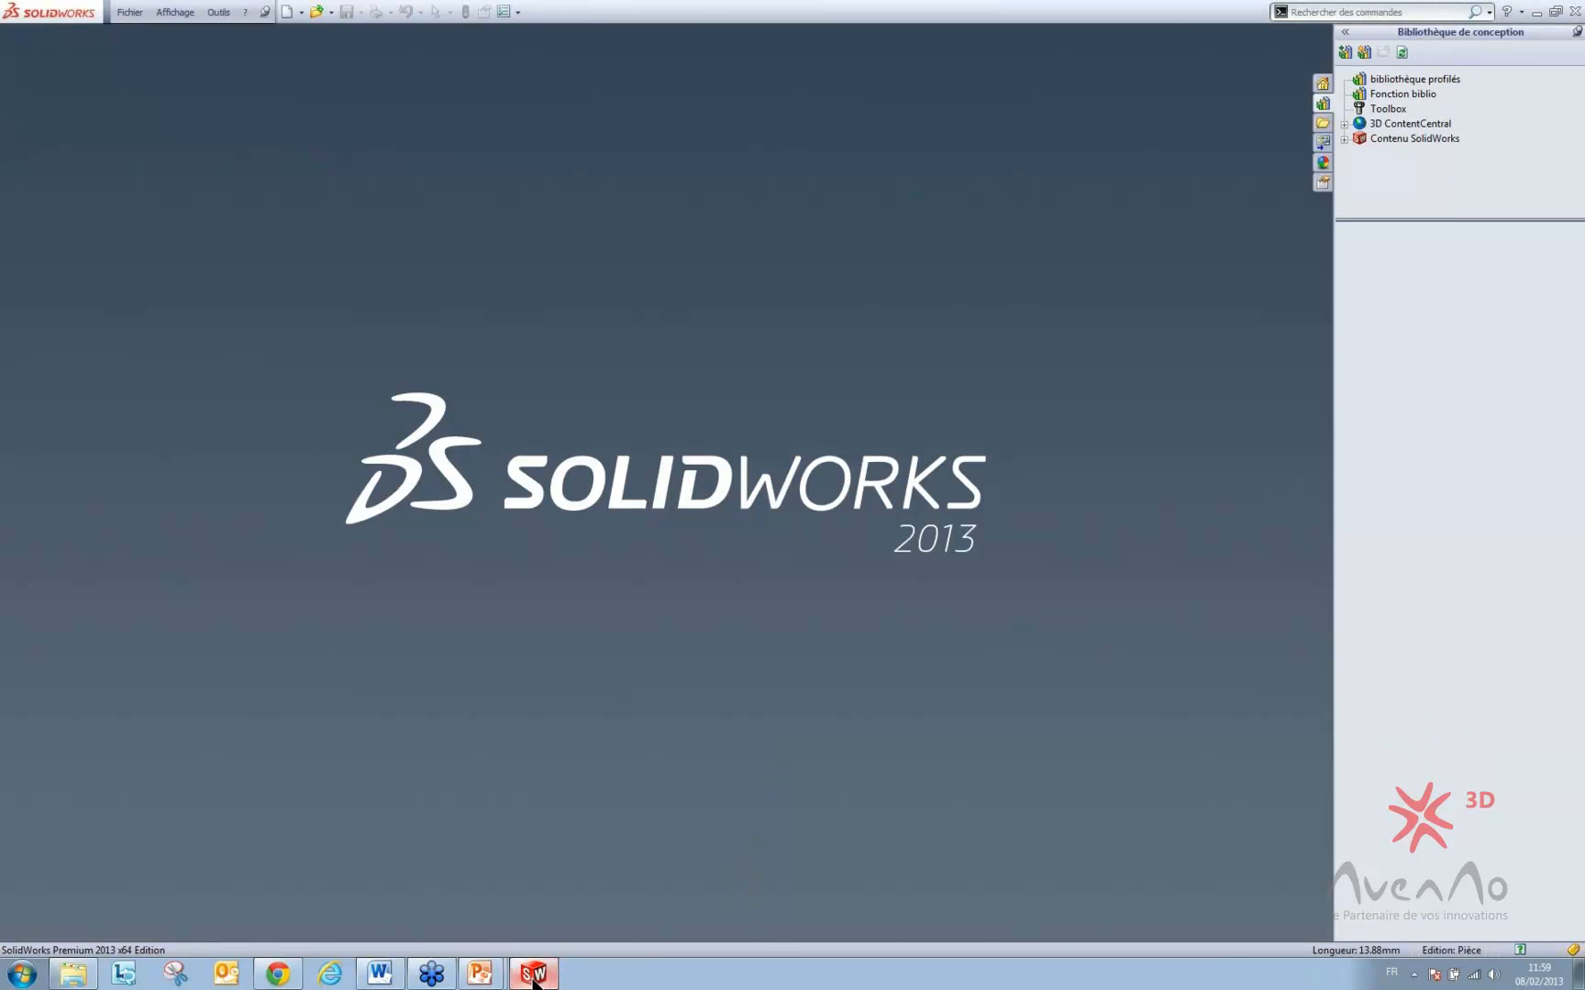
- Switch to the PowerPoint slide show and advance to the first bullet of the slide on curves through XYZ coordinates
mouse_move(485, 972)
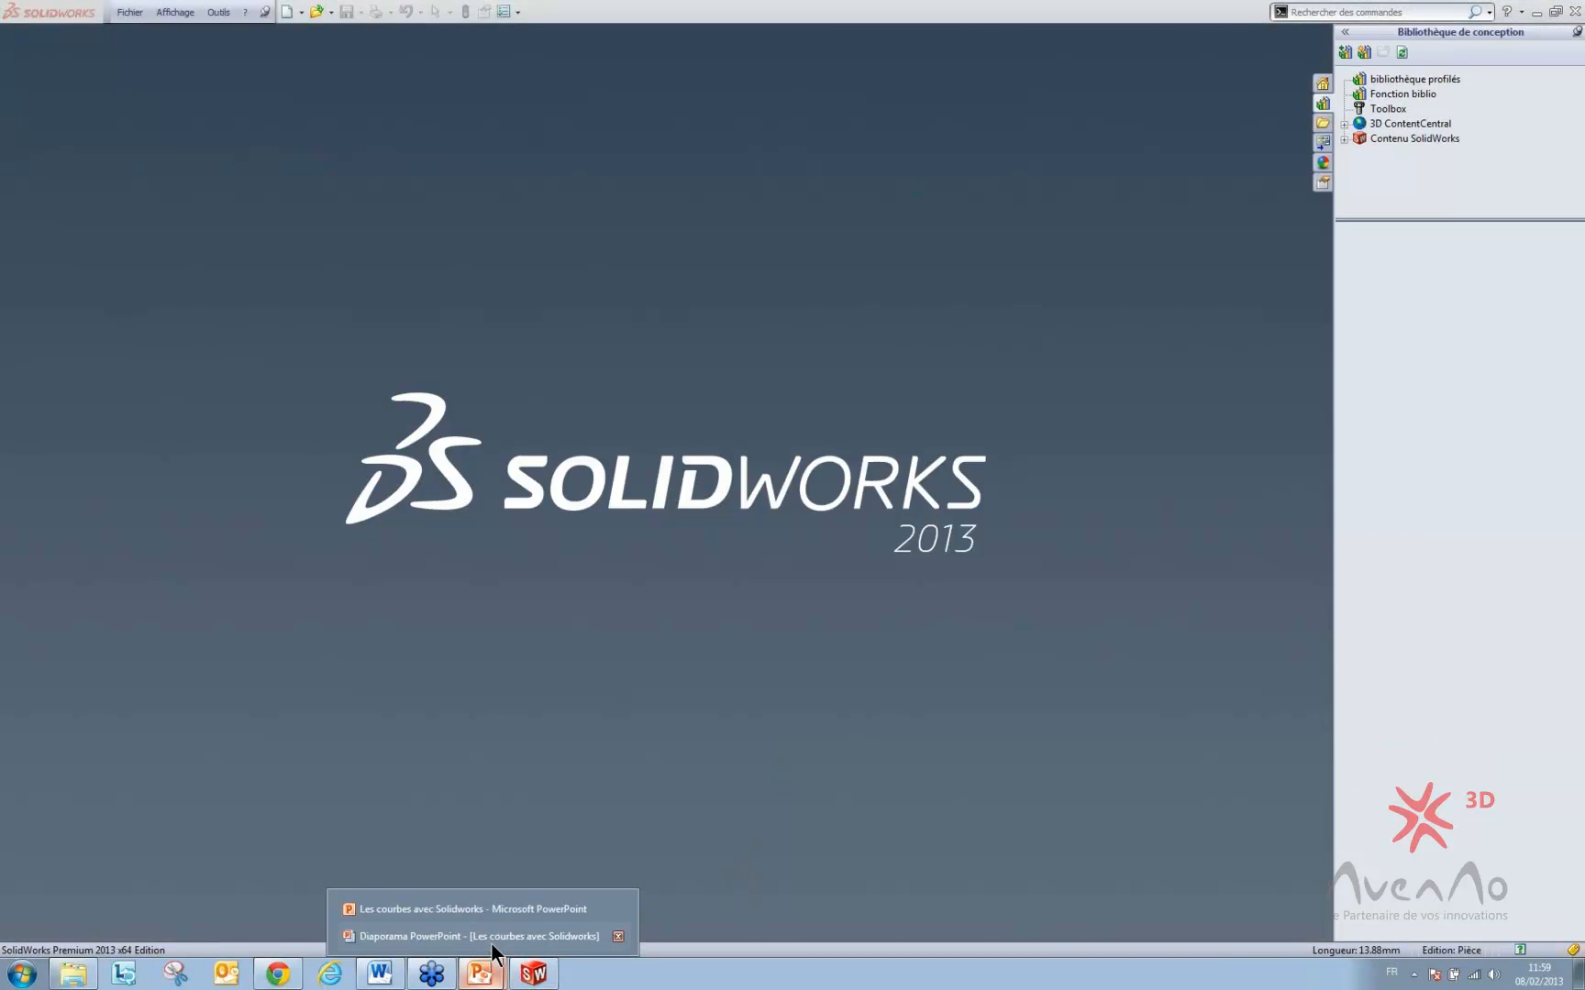
left_click(491, 937)
left_click(757, 704)
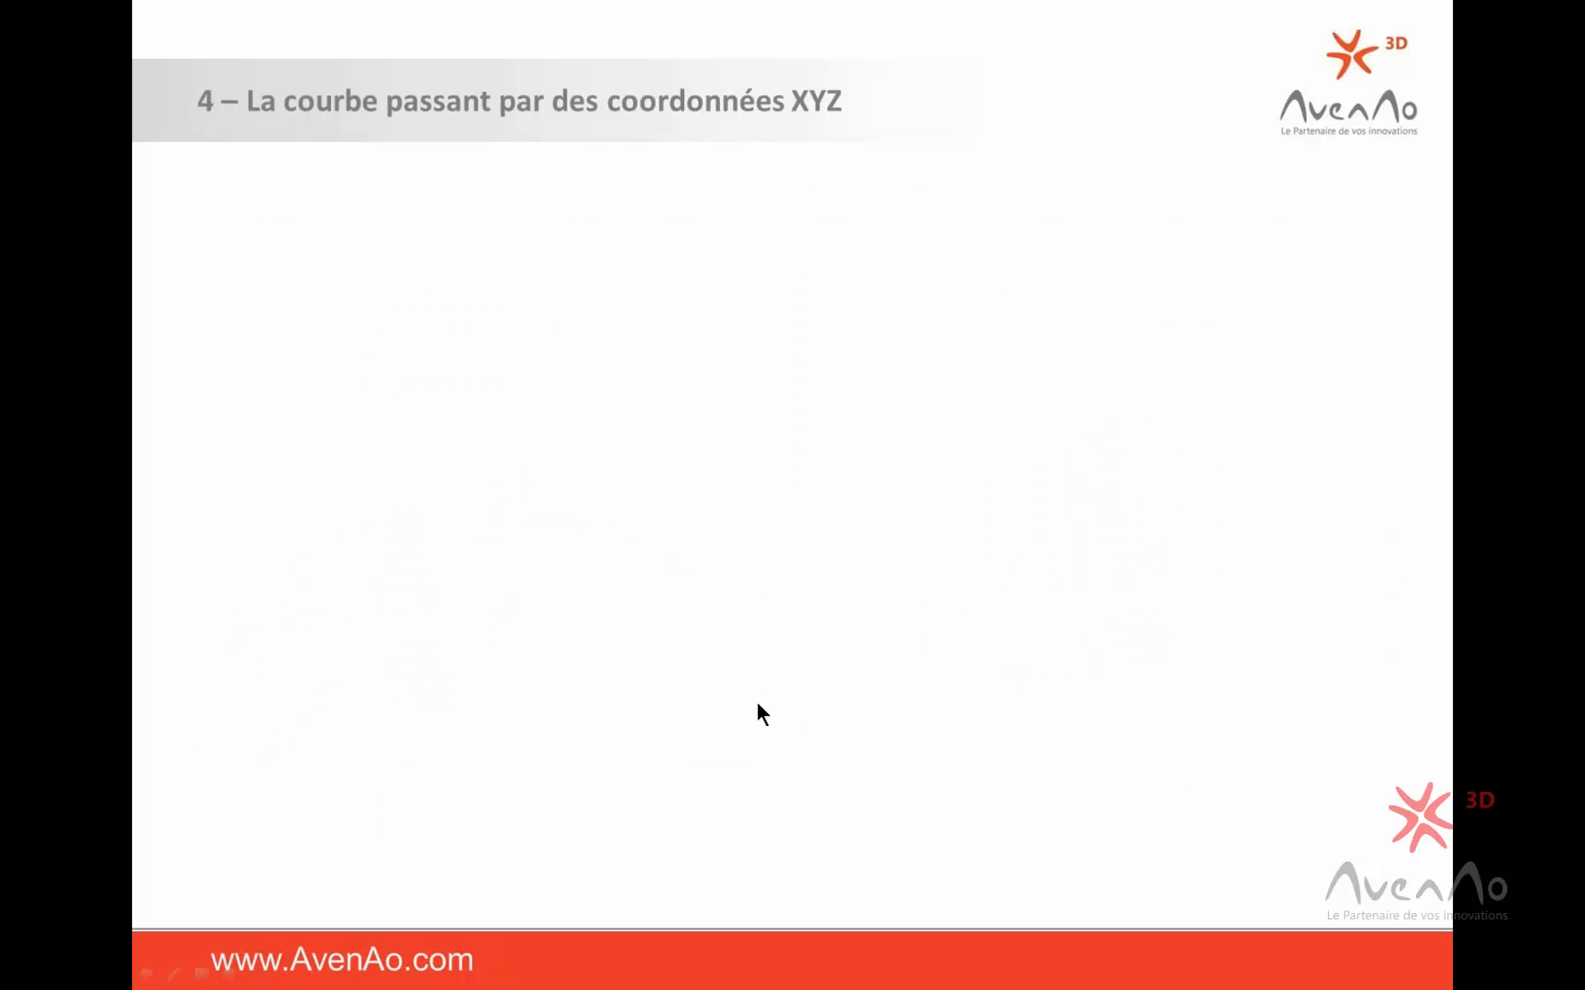
left_click(748, 697)
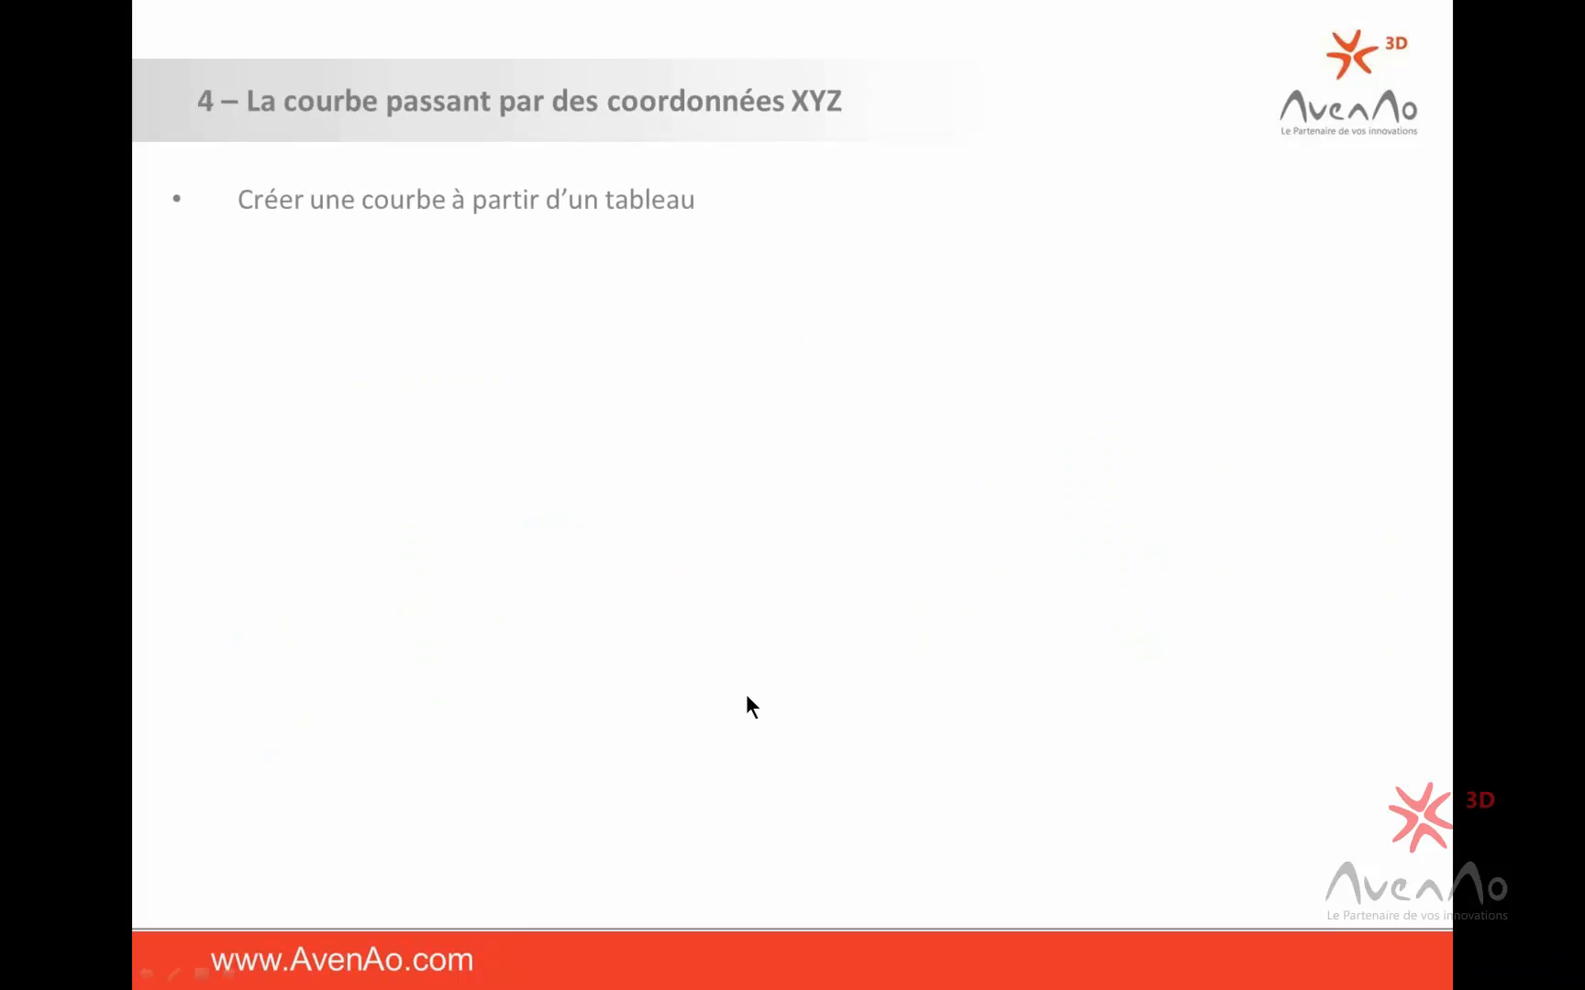
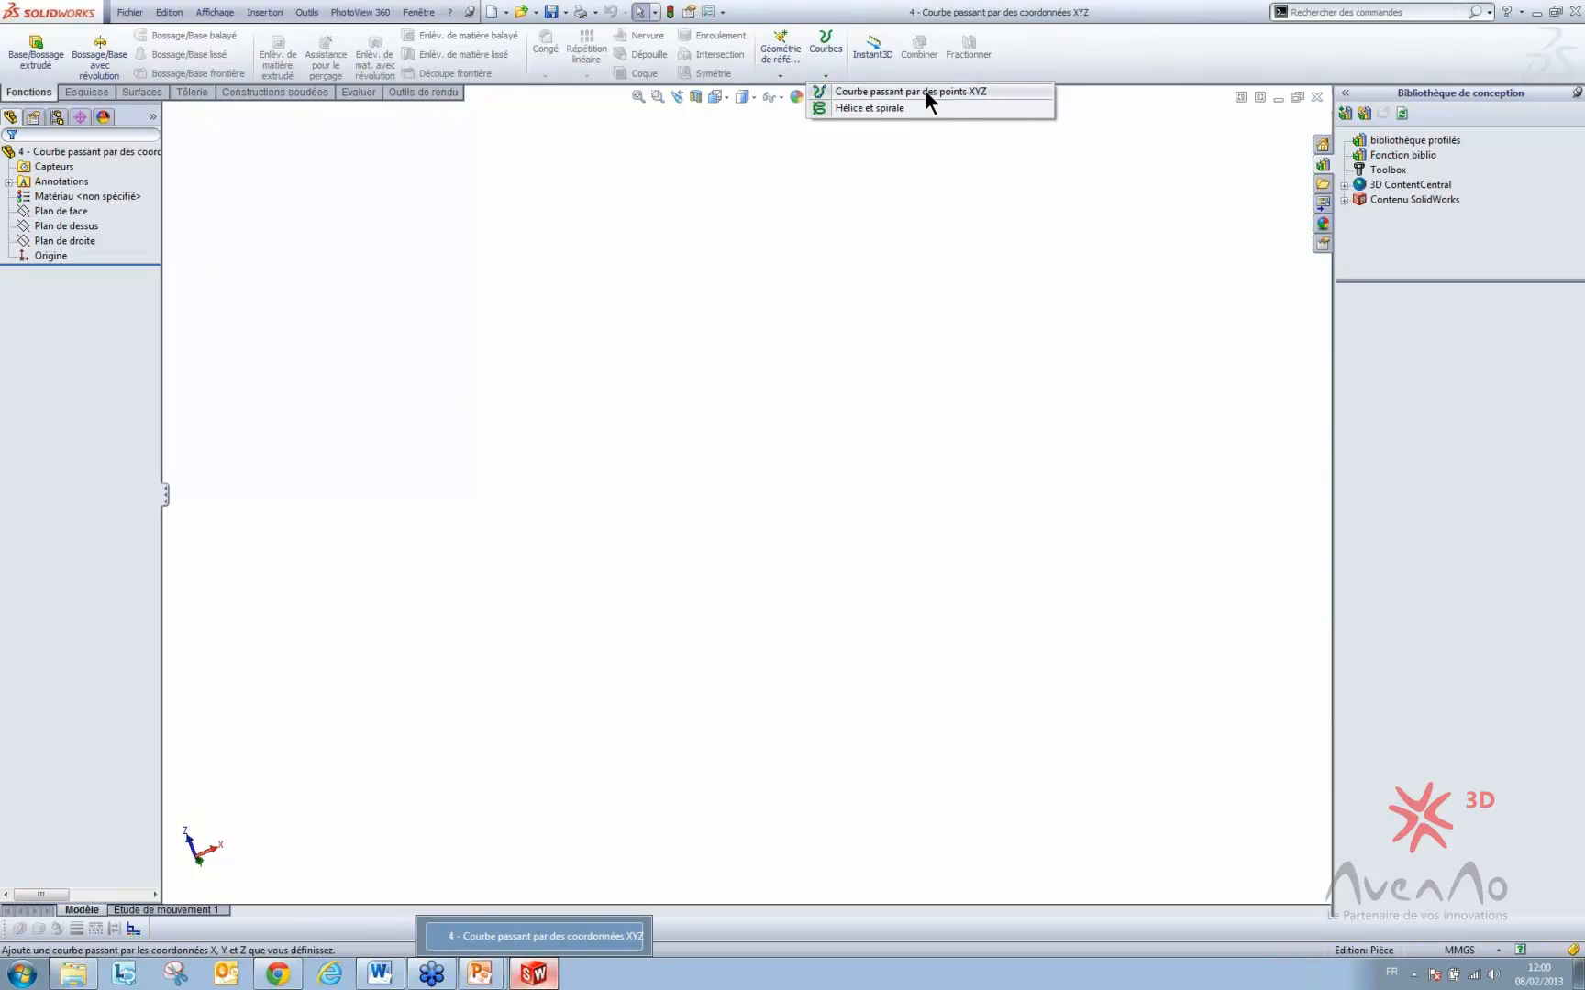
- Start a curve through XYZ points and enter the first point at X 10 mm, Y 5 mm, Z 0 mm
left_click(955, 91)
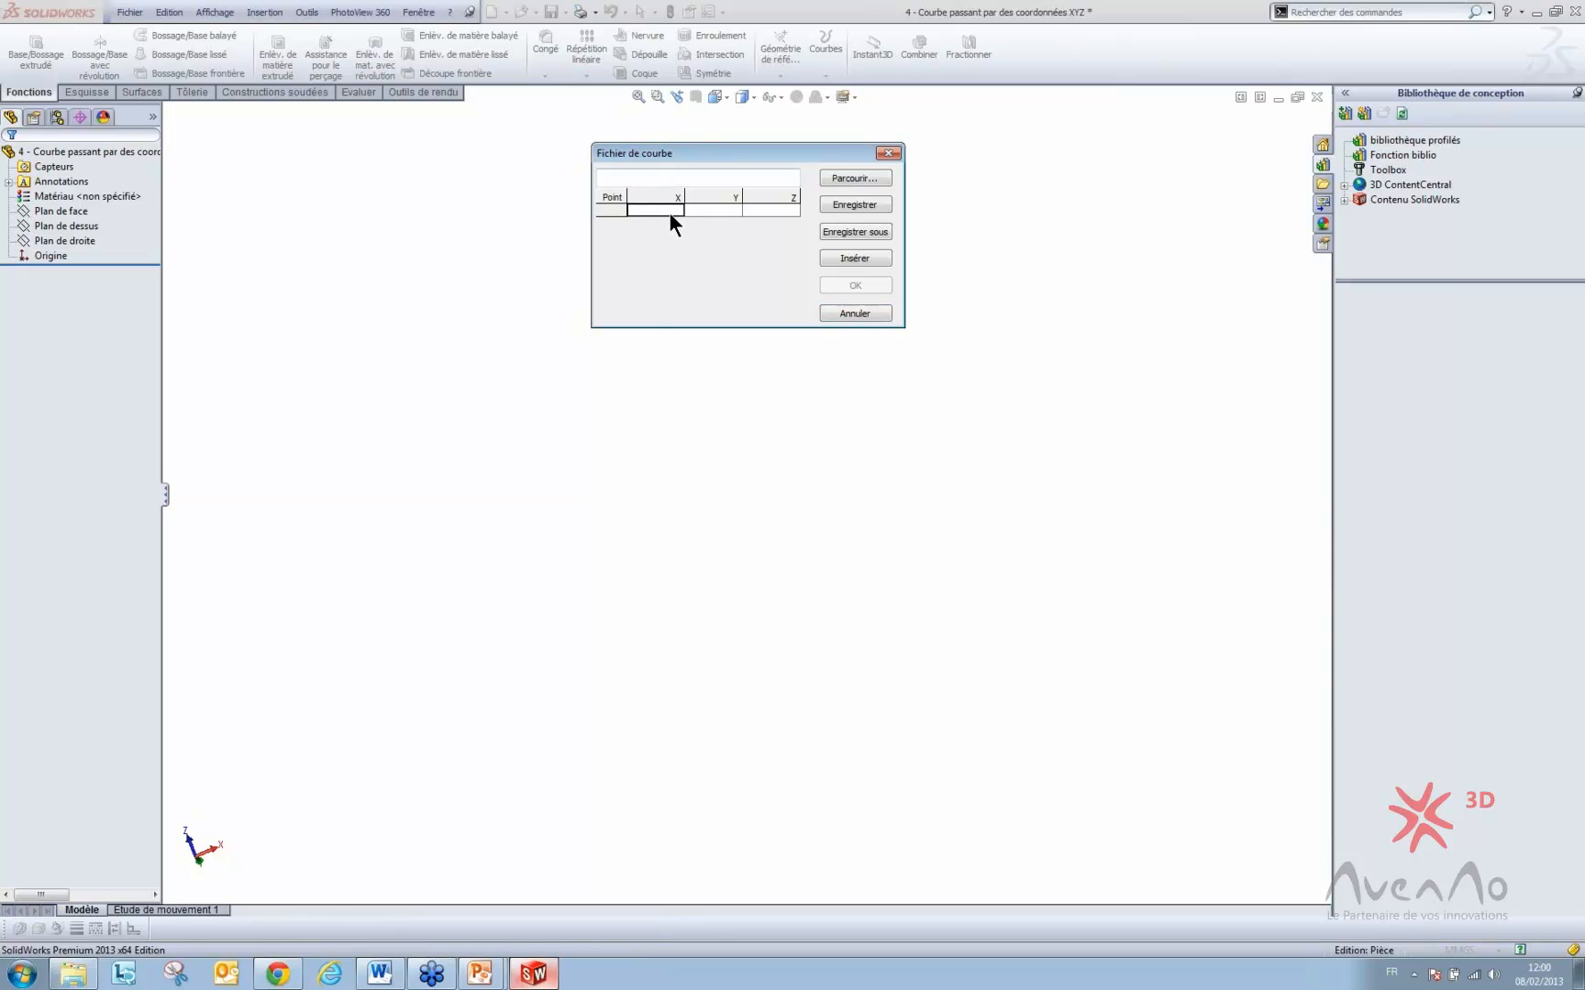
double_click(670, 207)
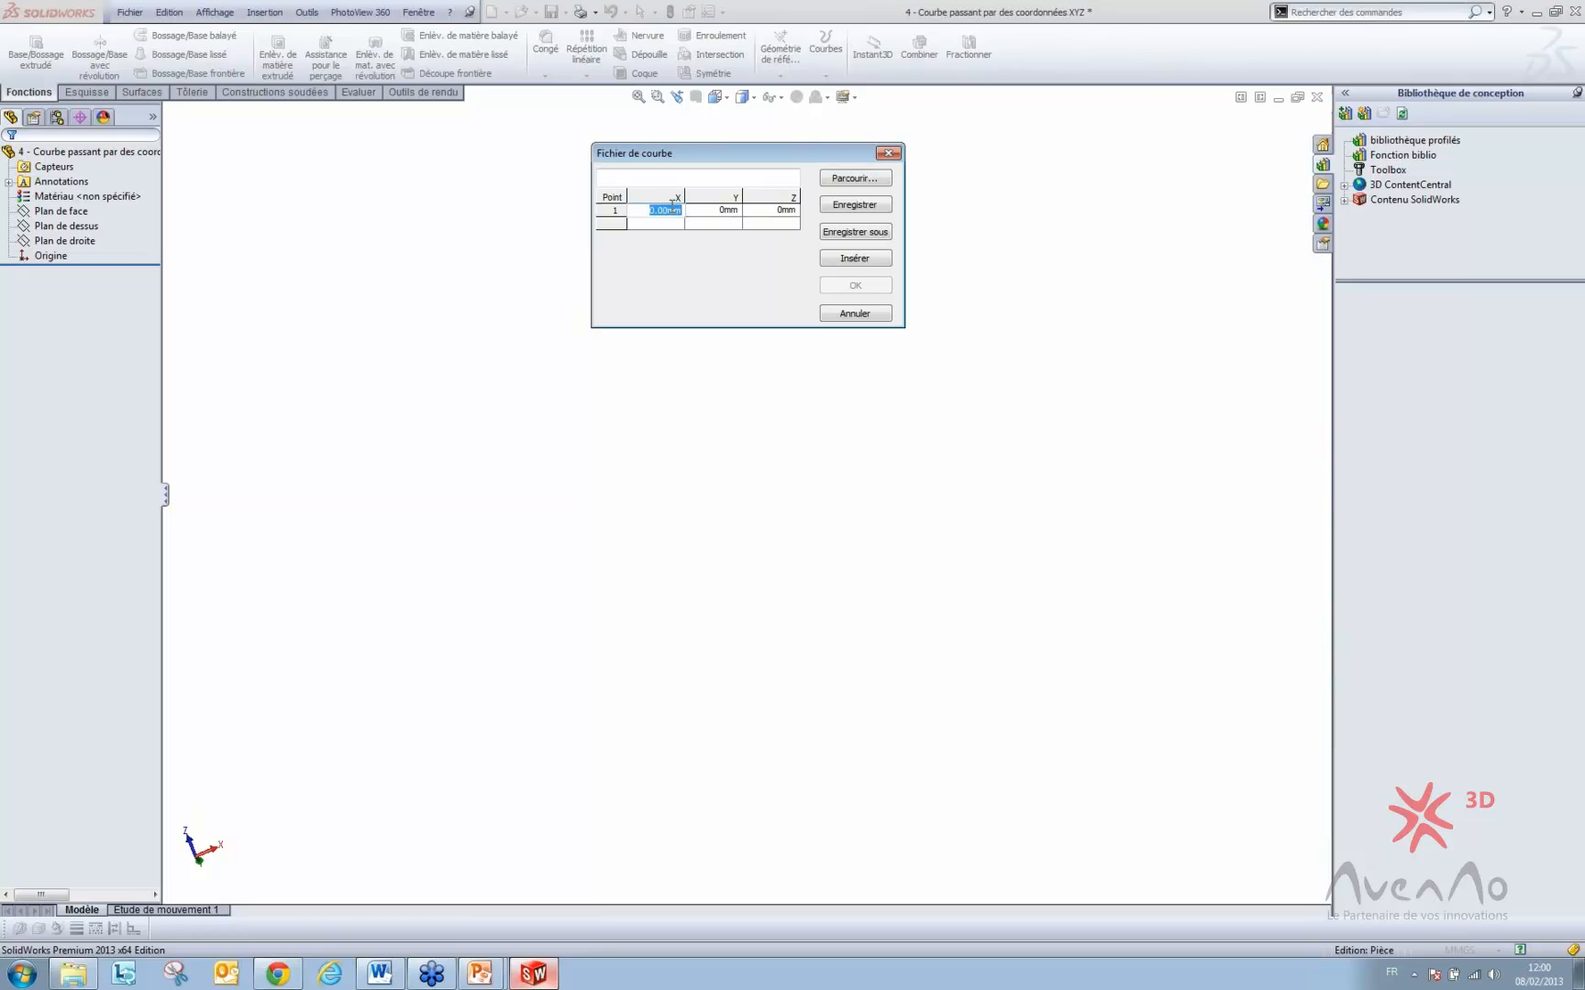
type("10")
key("Tab")
double_click(729, 211)
type("2")
key("Tab")
type("0")
- Enter the second curve point at X 60 mm, Y -20 mm, Z 30 mm
left_click(662, 223)
type("6")
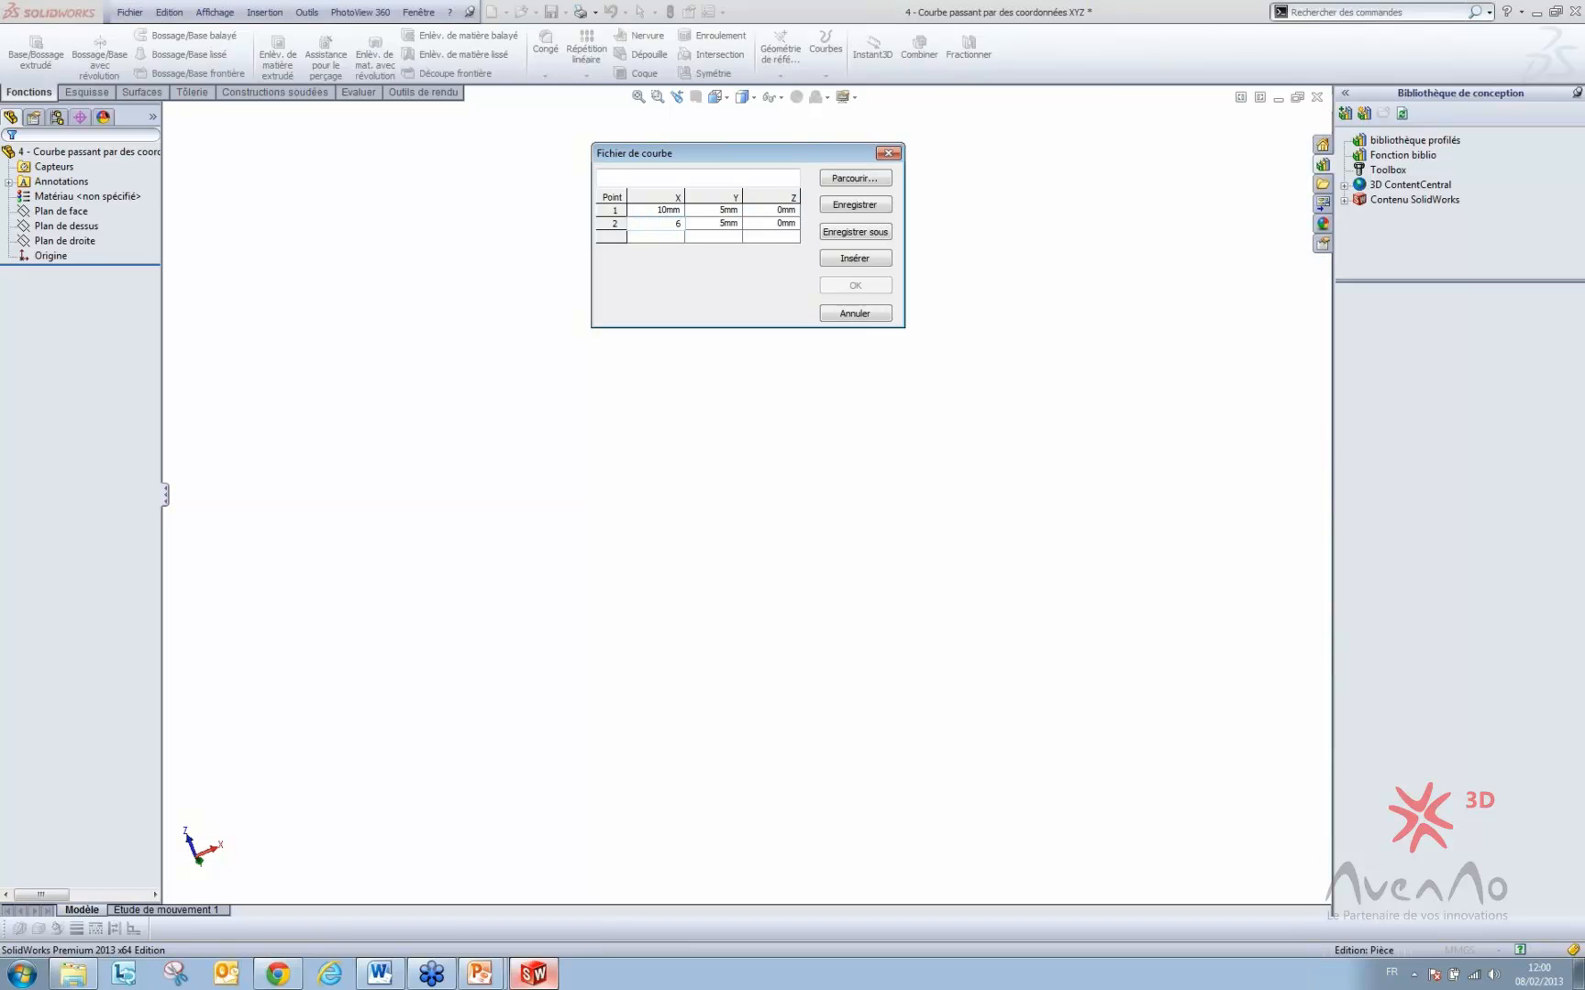
left_click(730, 222)
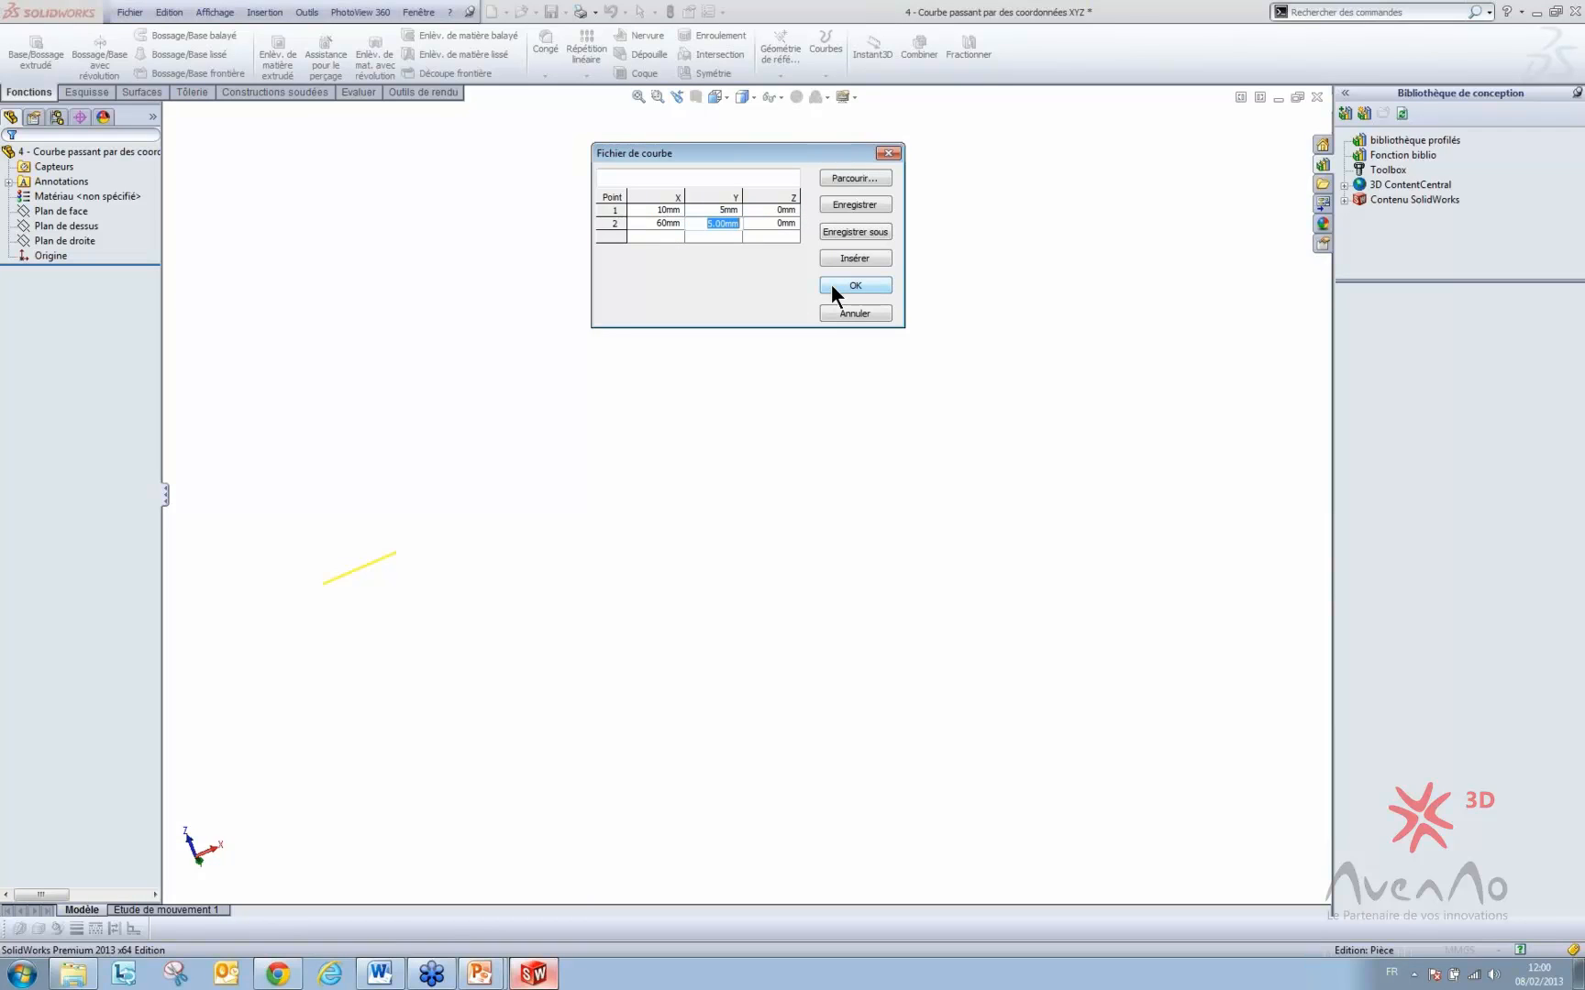
type("-20")
left_click(790, 220)
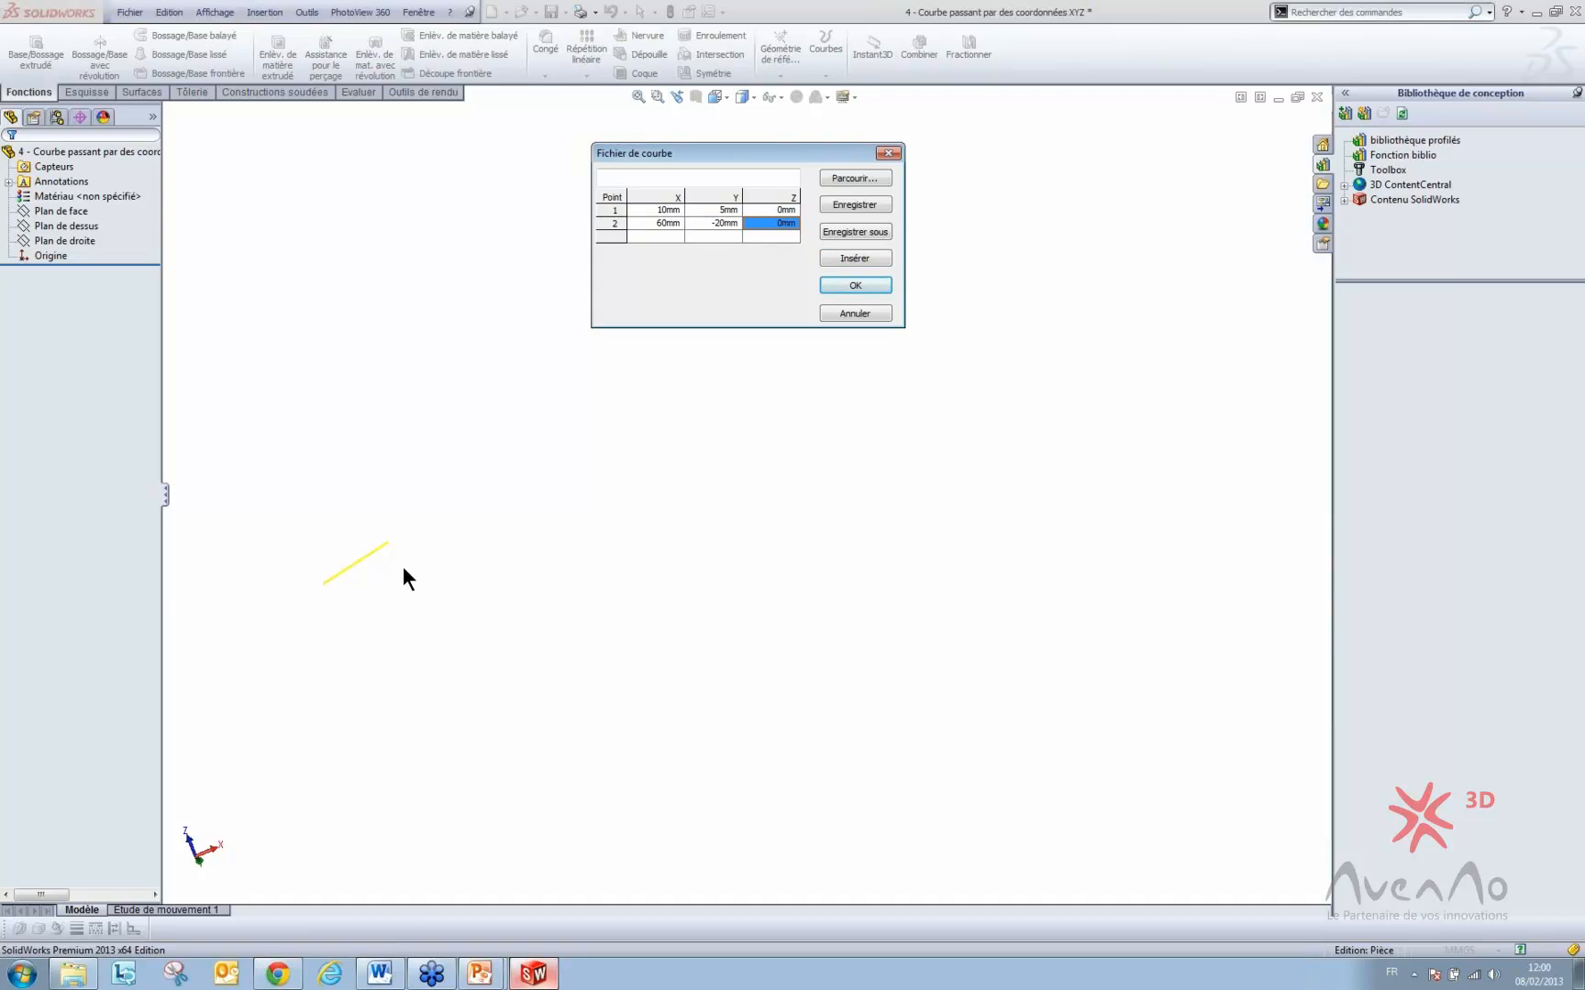
middle_click_drag(675, 477, 760, 413)
left_click(775, 221)
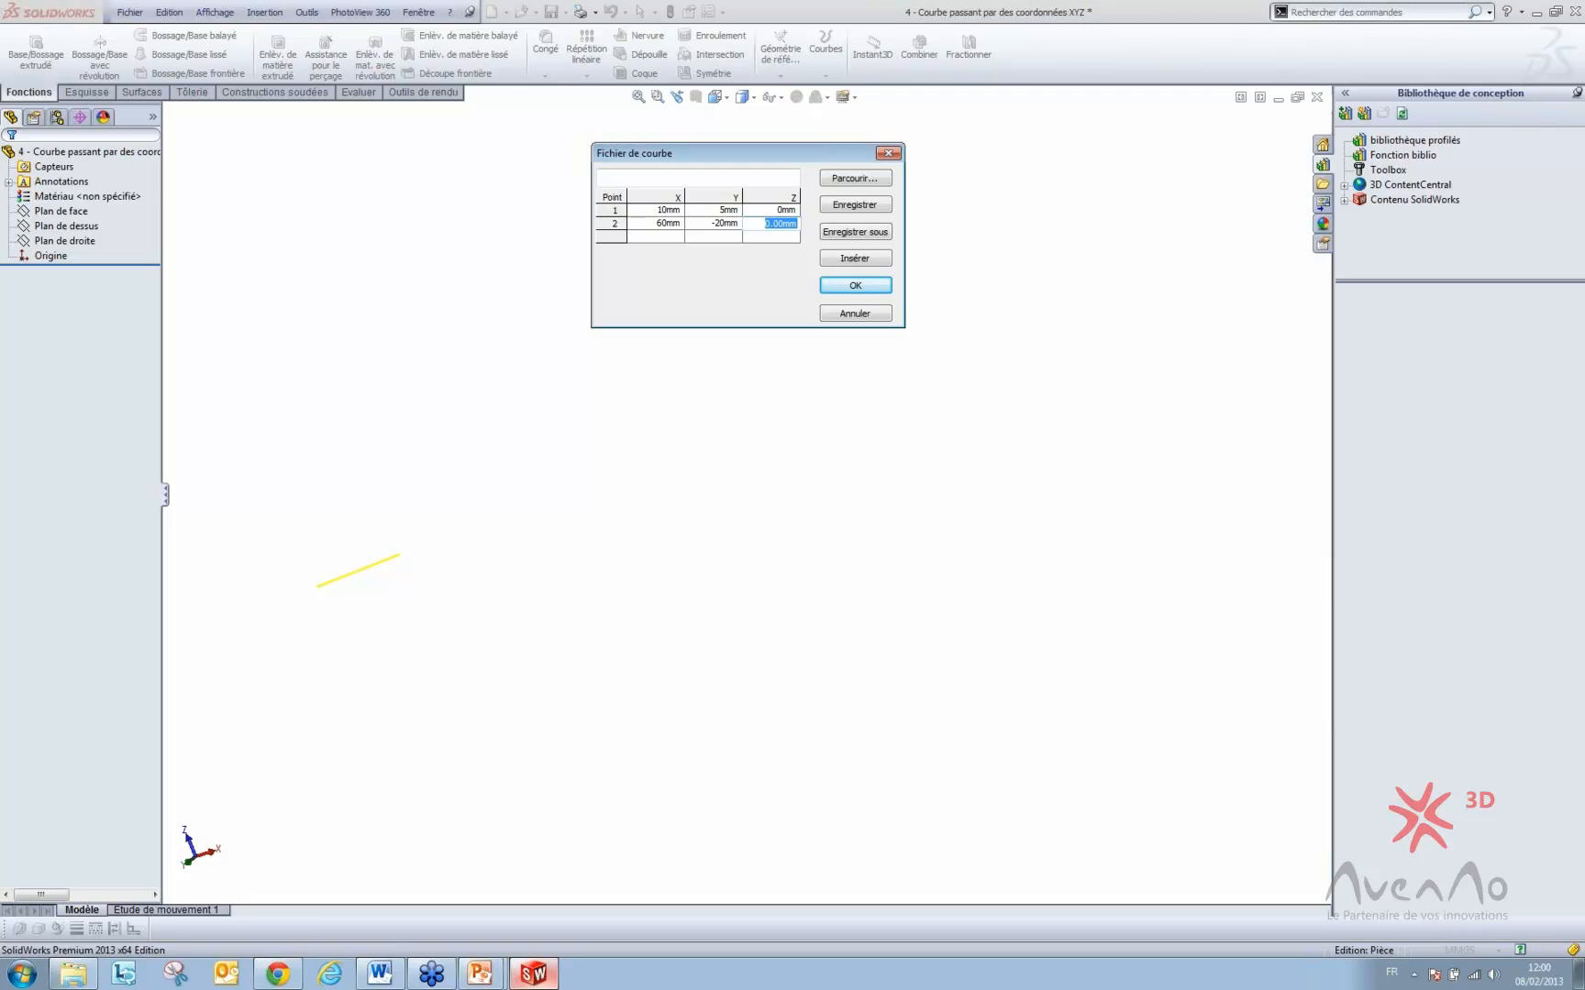
type("30")
key("Return")
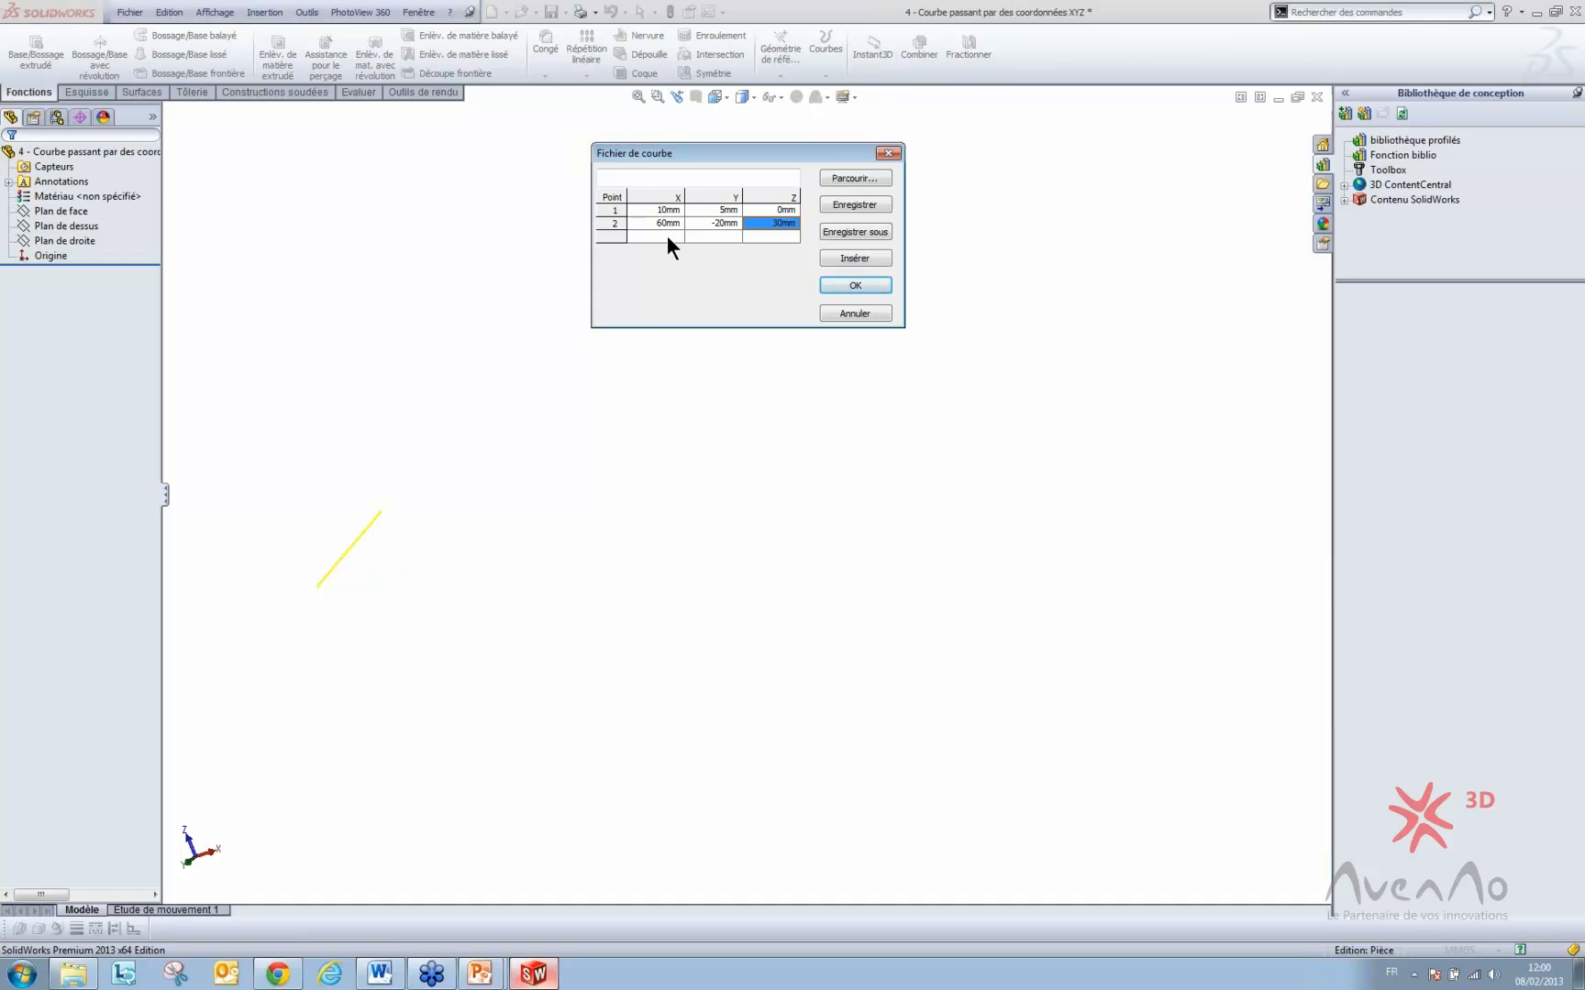
- Add a third curve point at X 40 mm, Y 100 mm, Z -50 mm
double_click(668, 235)
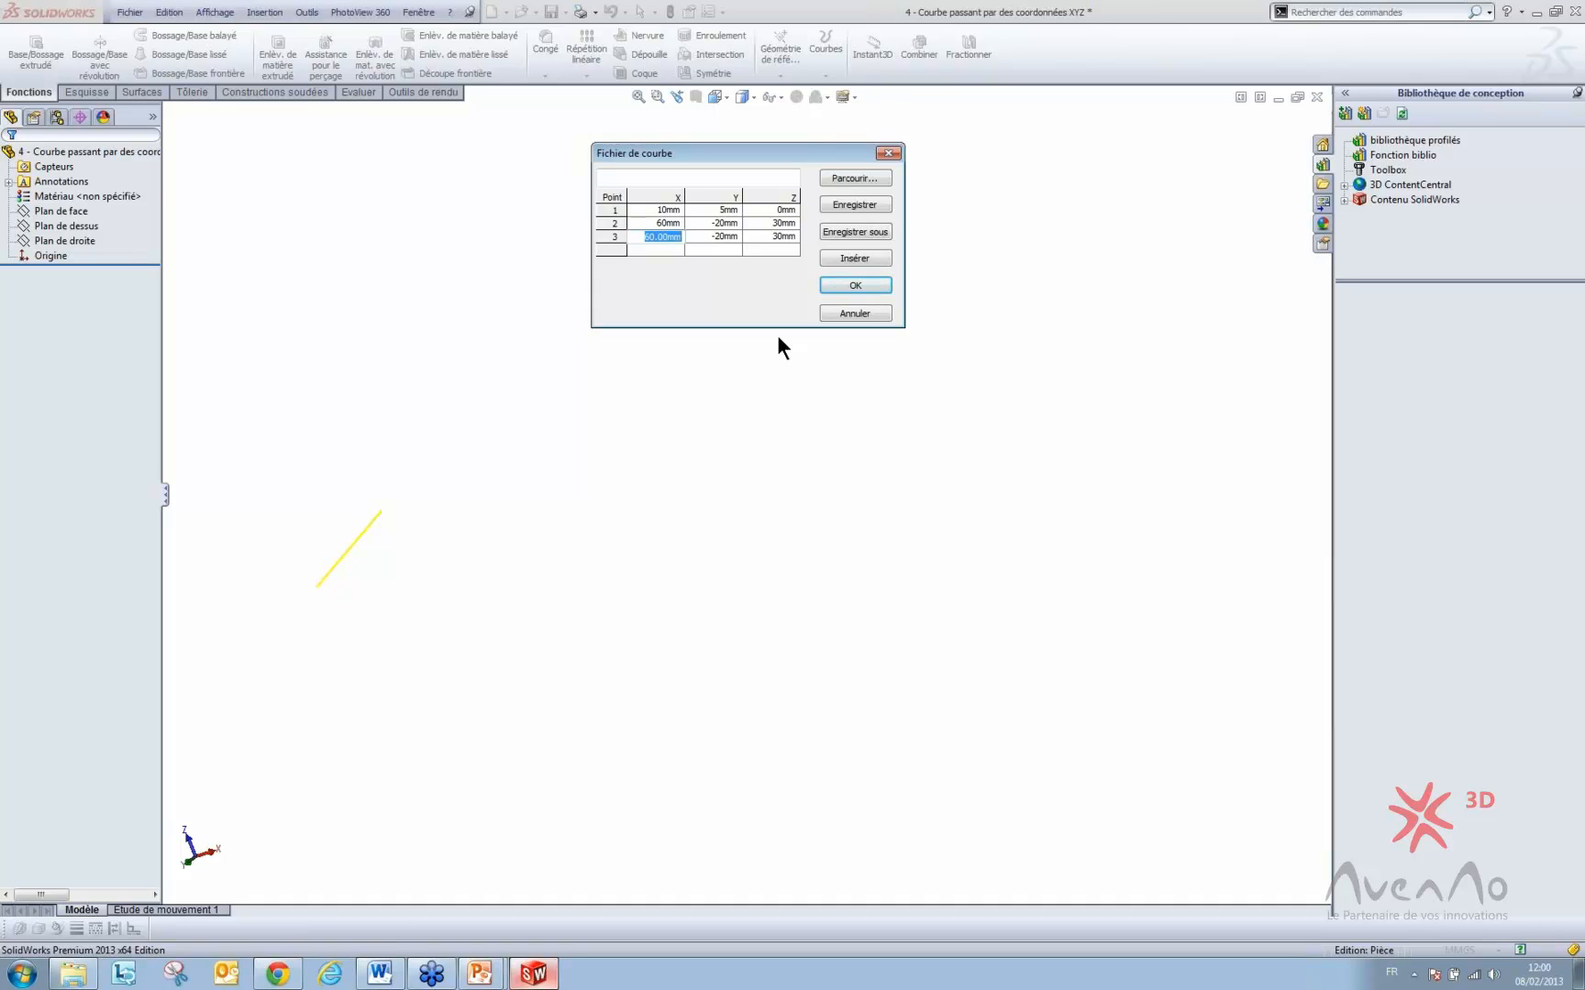
type("40")
double_click(719, 236)
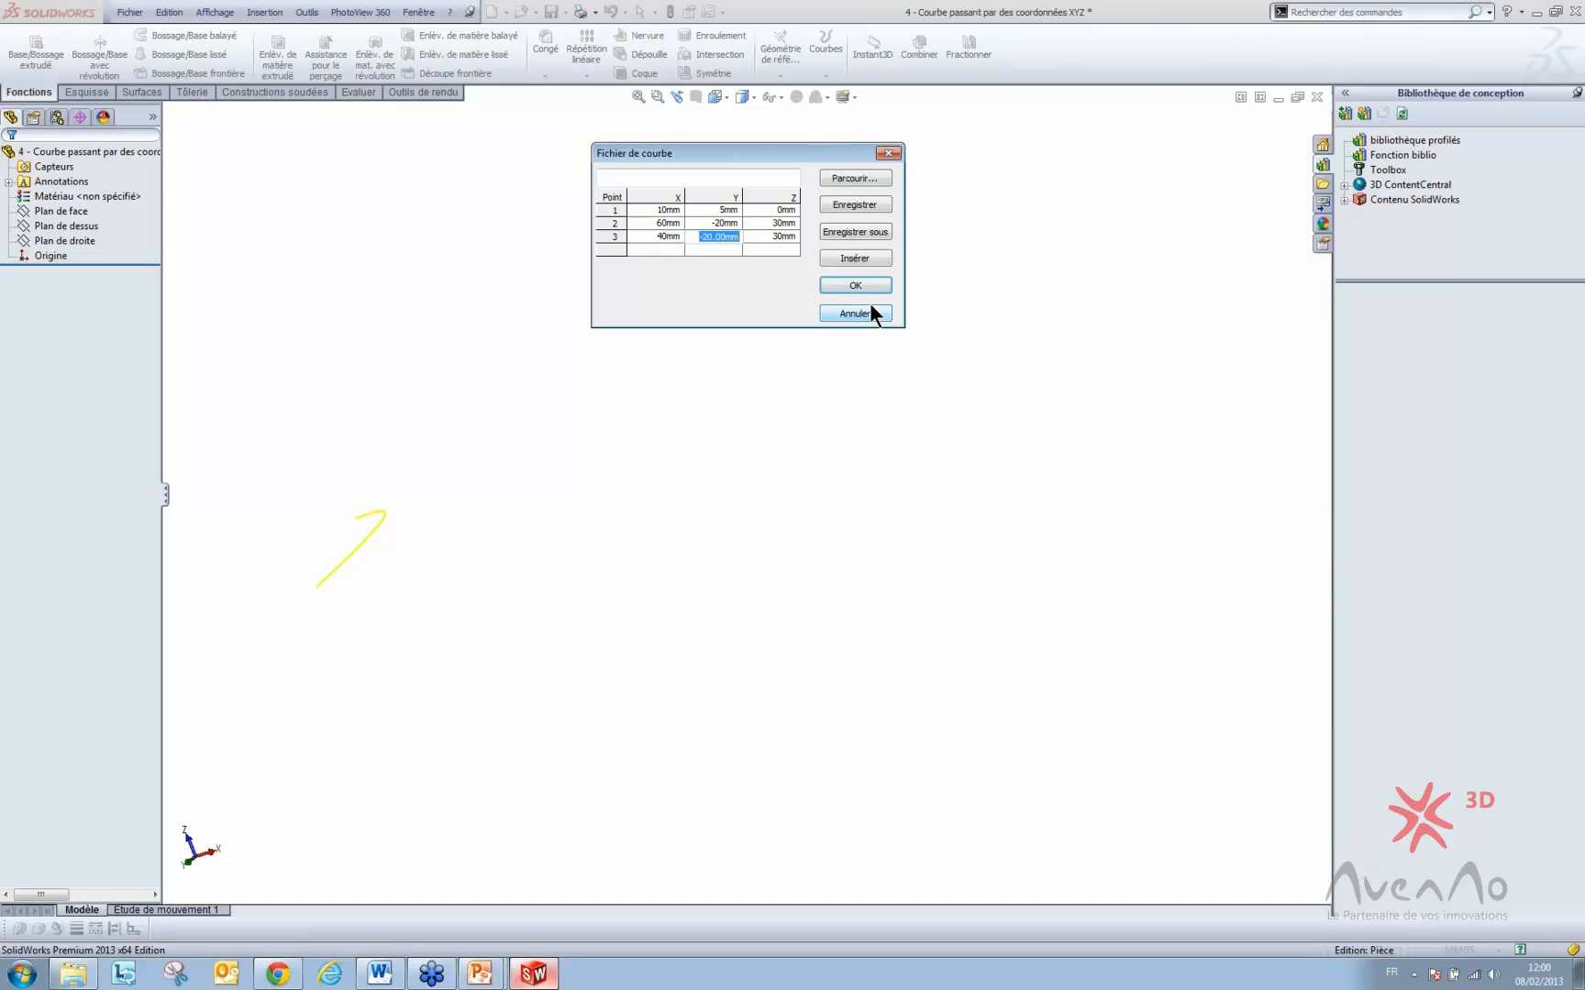
type("100")
double_click(786, 225)
type("-50")
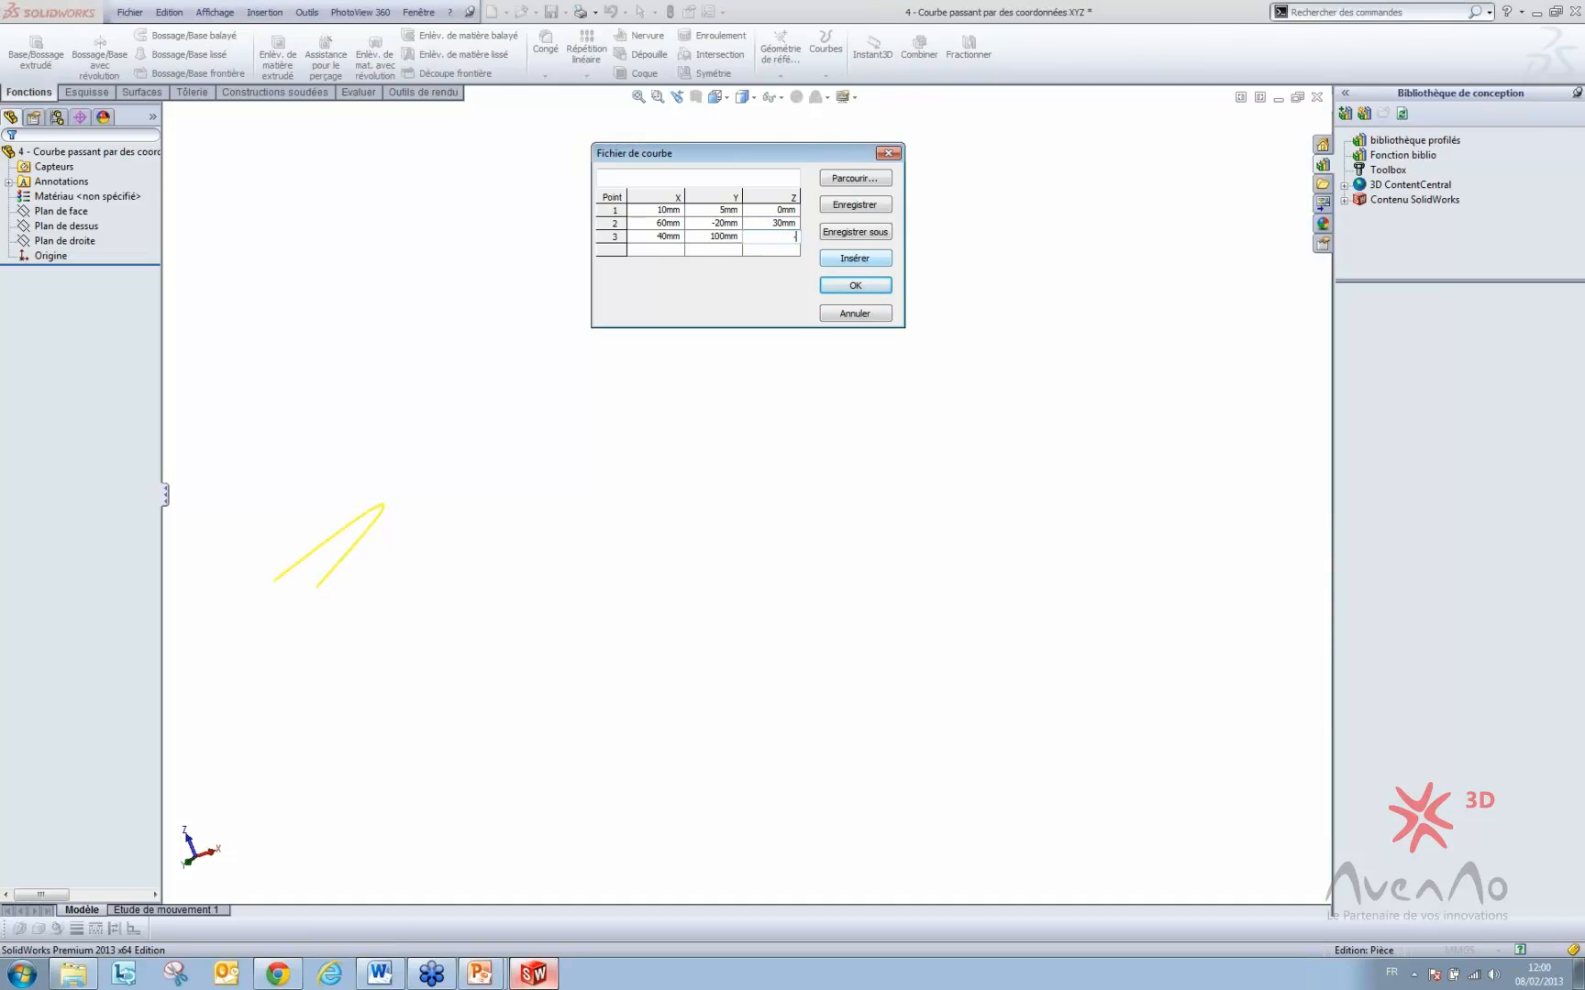
key("Return")
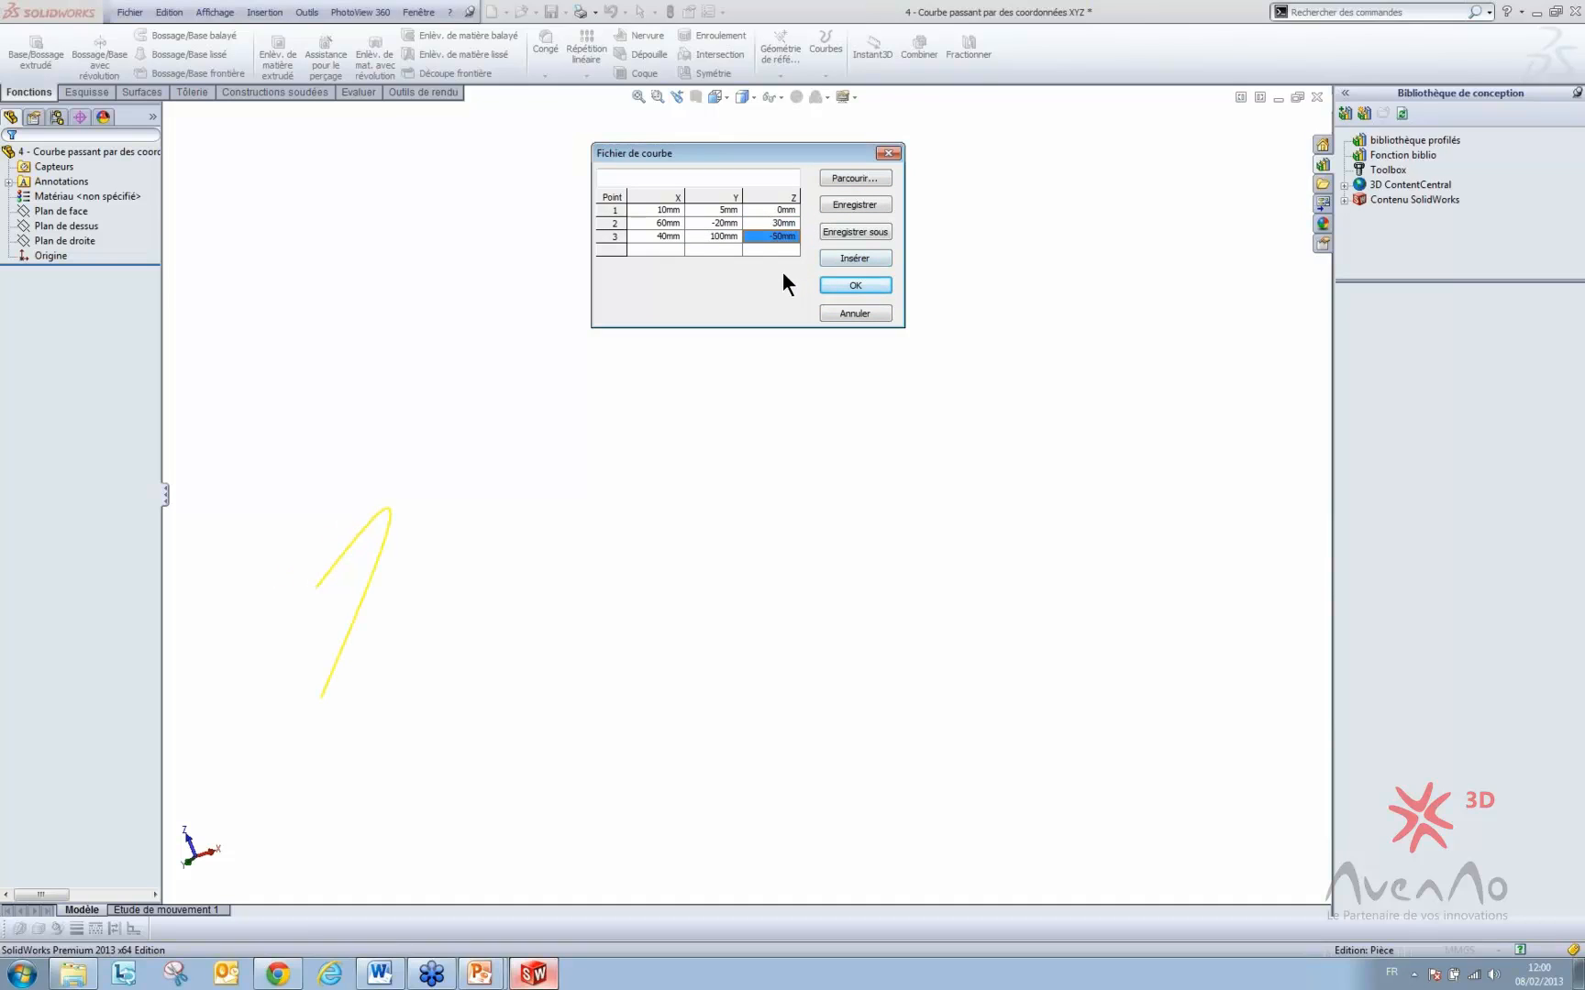
- Check the file type offered for saving the curve's point table, without saving it
left_click(846, 232)
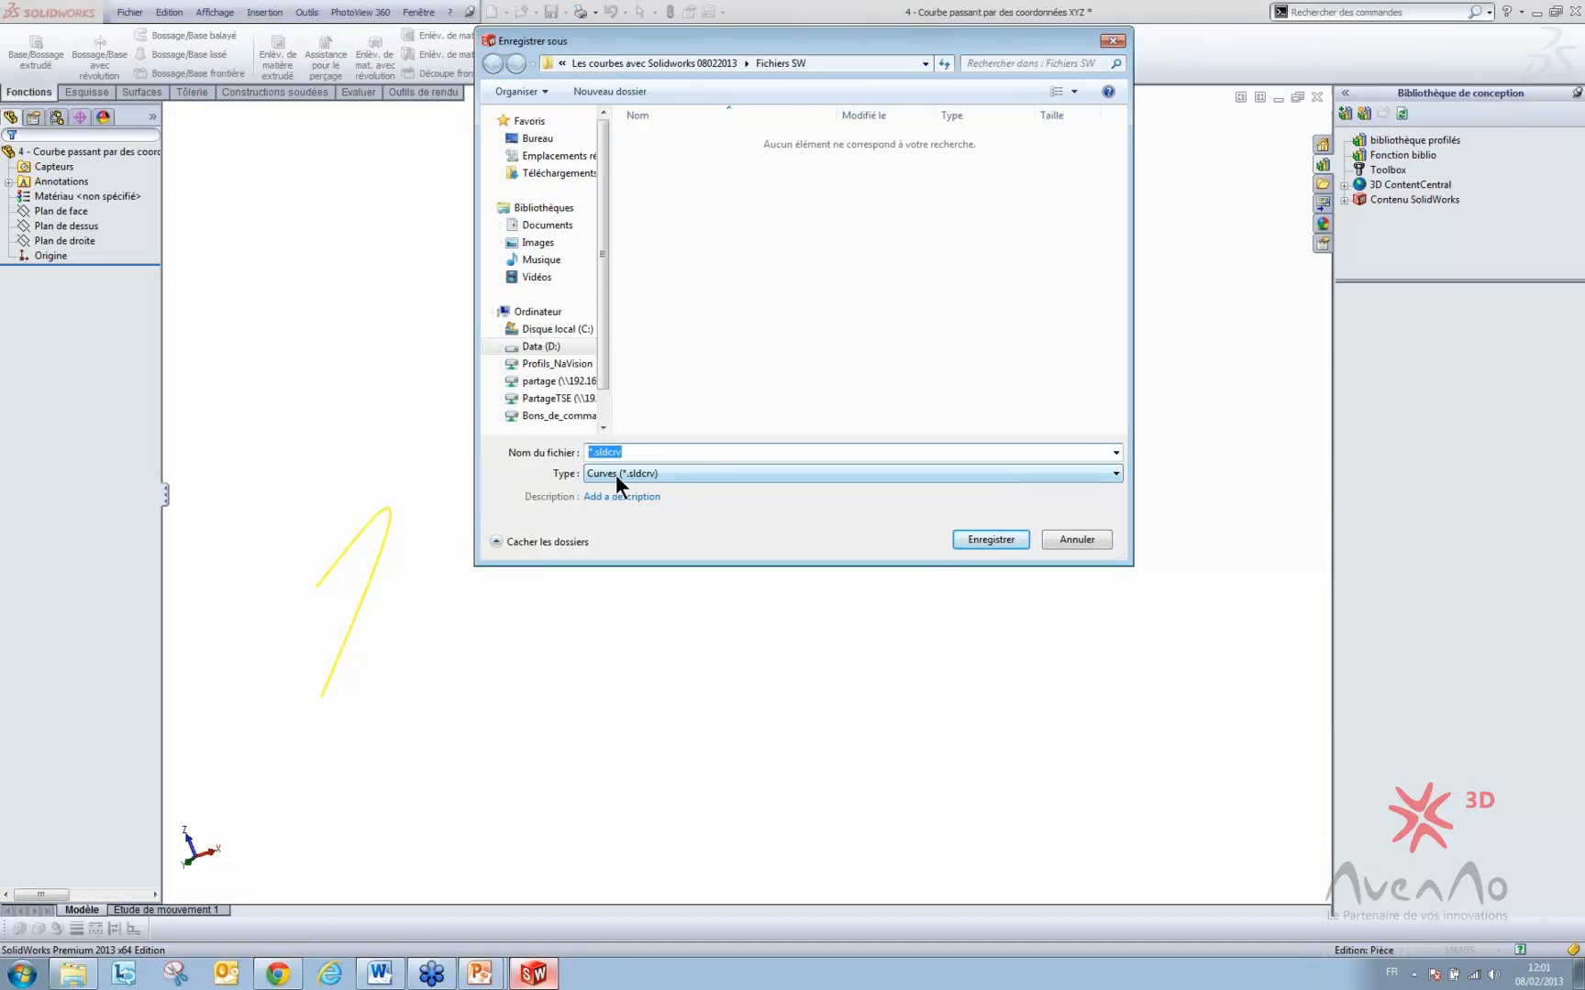
left_click(644, 474)
left_click(647, 475)
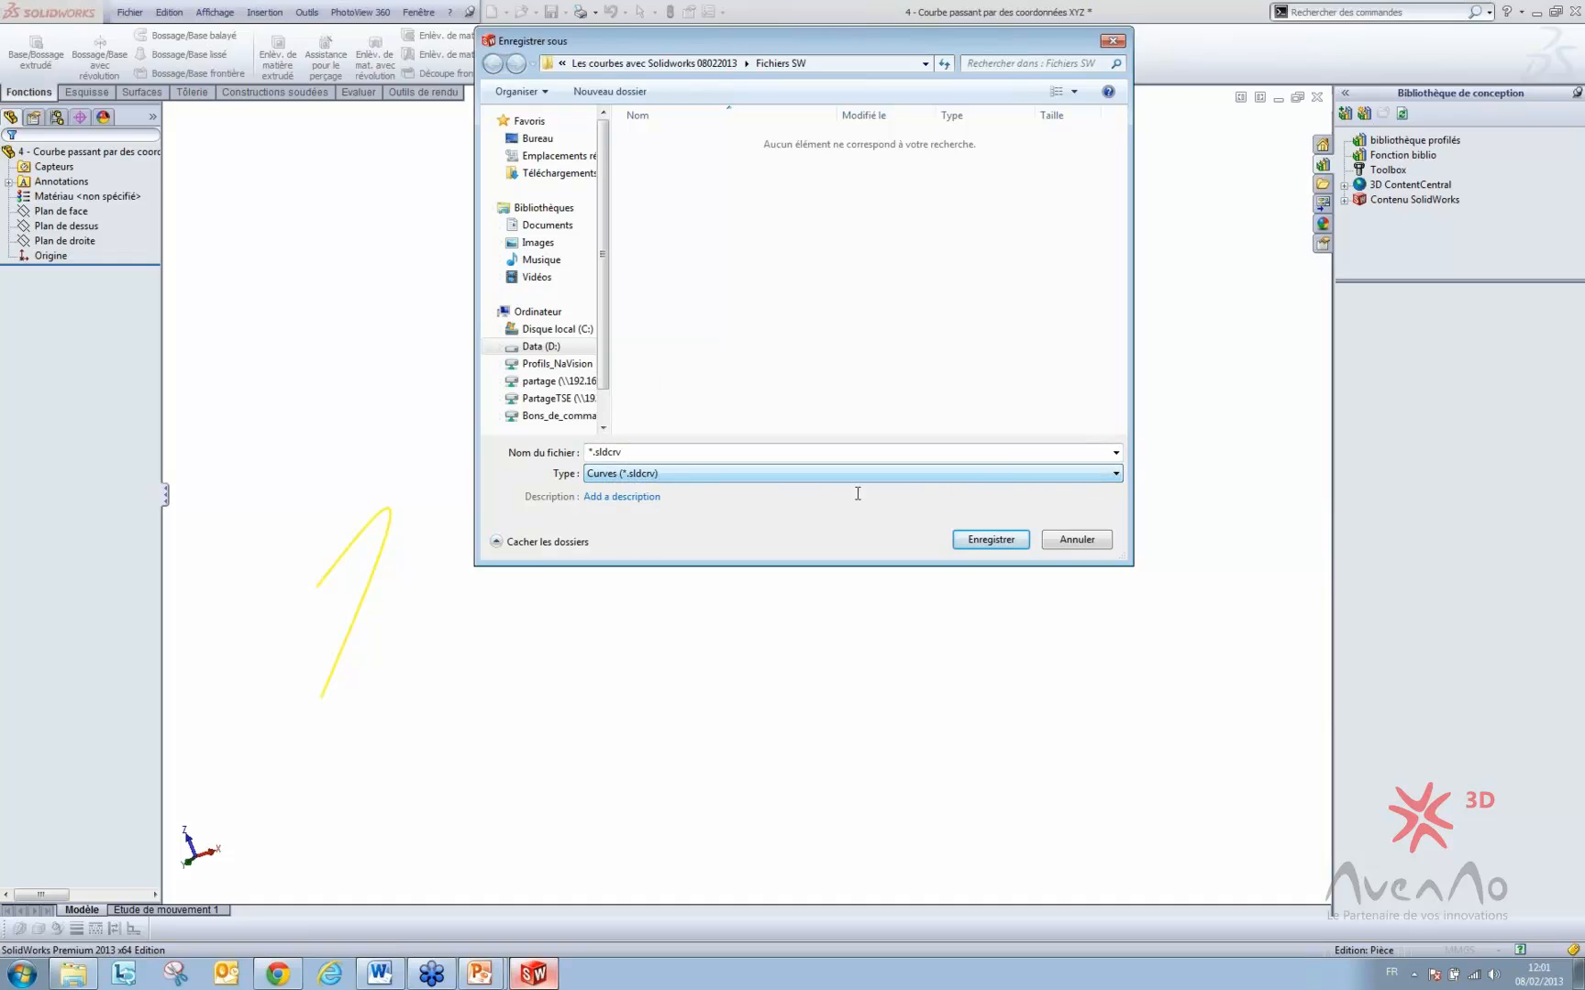
left_click(1075, 541)
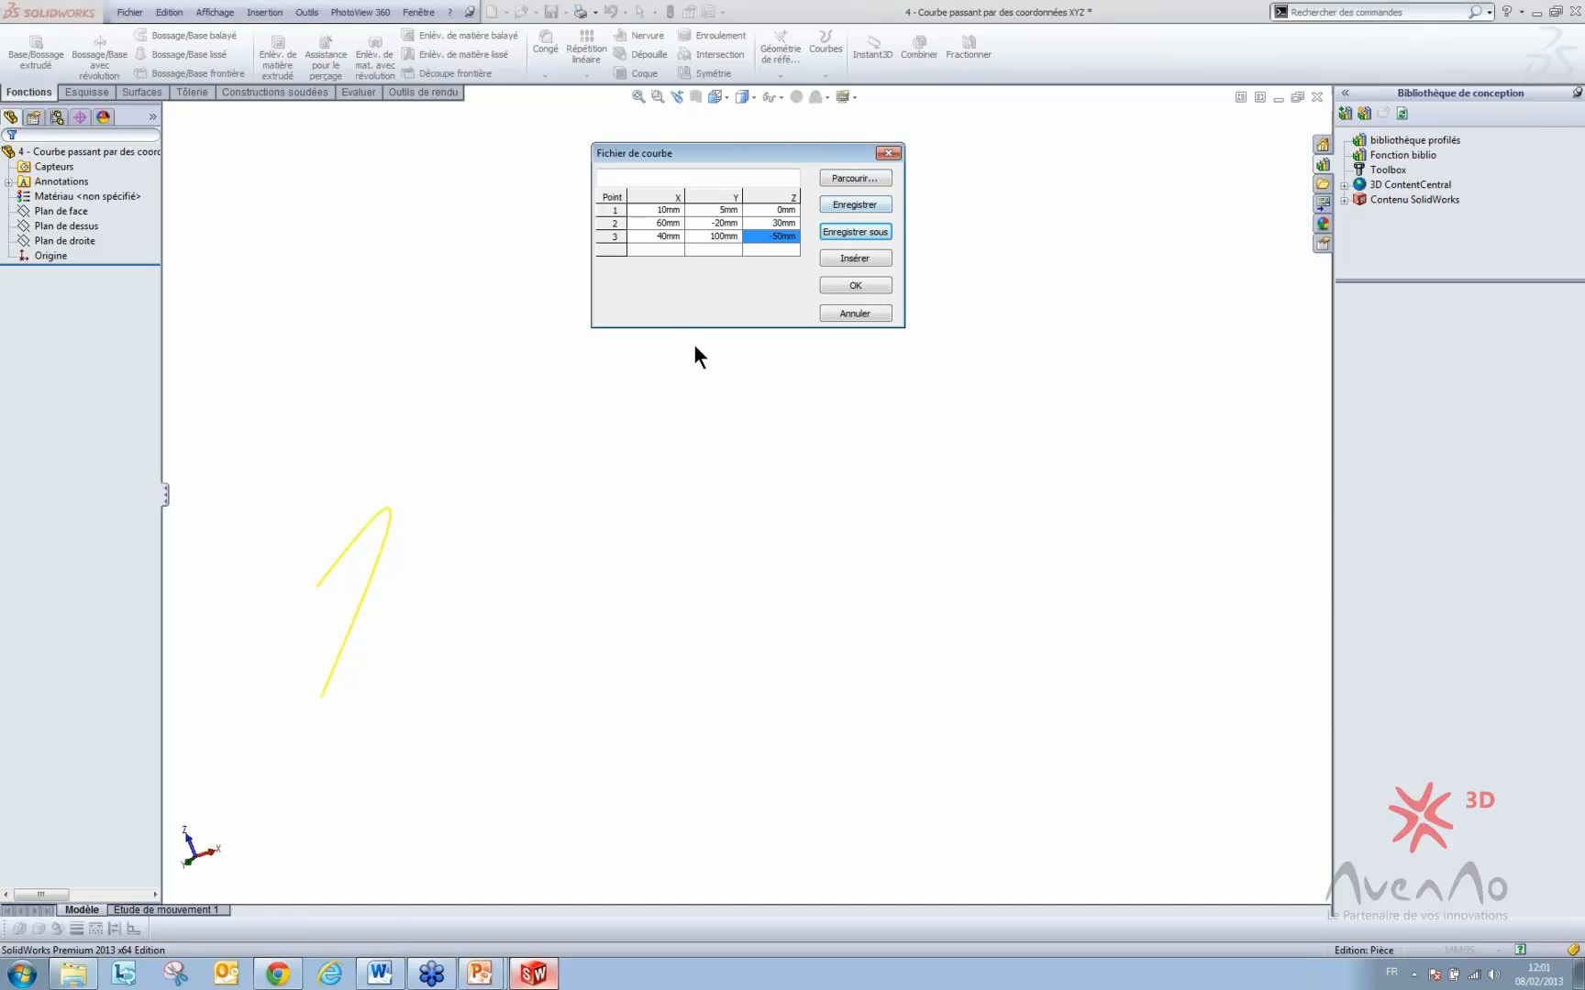
- Create the curve through the three entered XYZ points
left_click(854, 285)
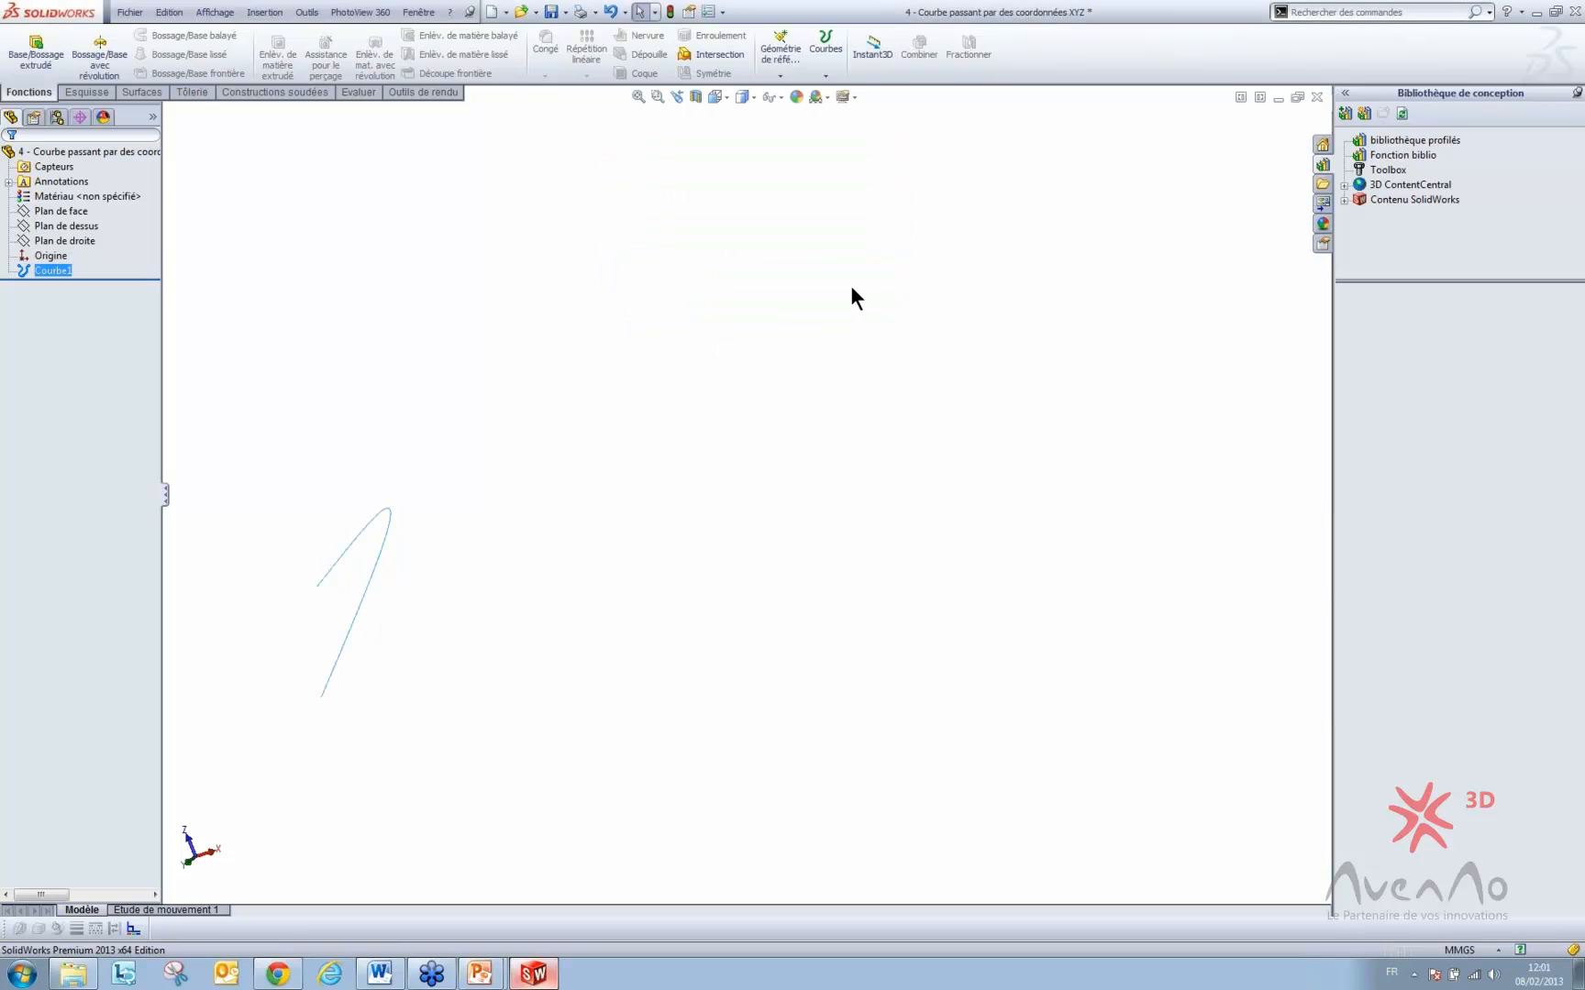
middle_click_drag(714, 506, 316, 689)
scroll(316, 689, "down", 3)
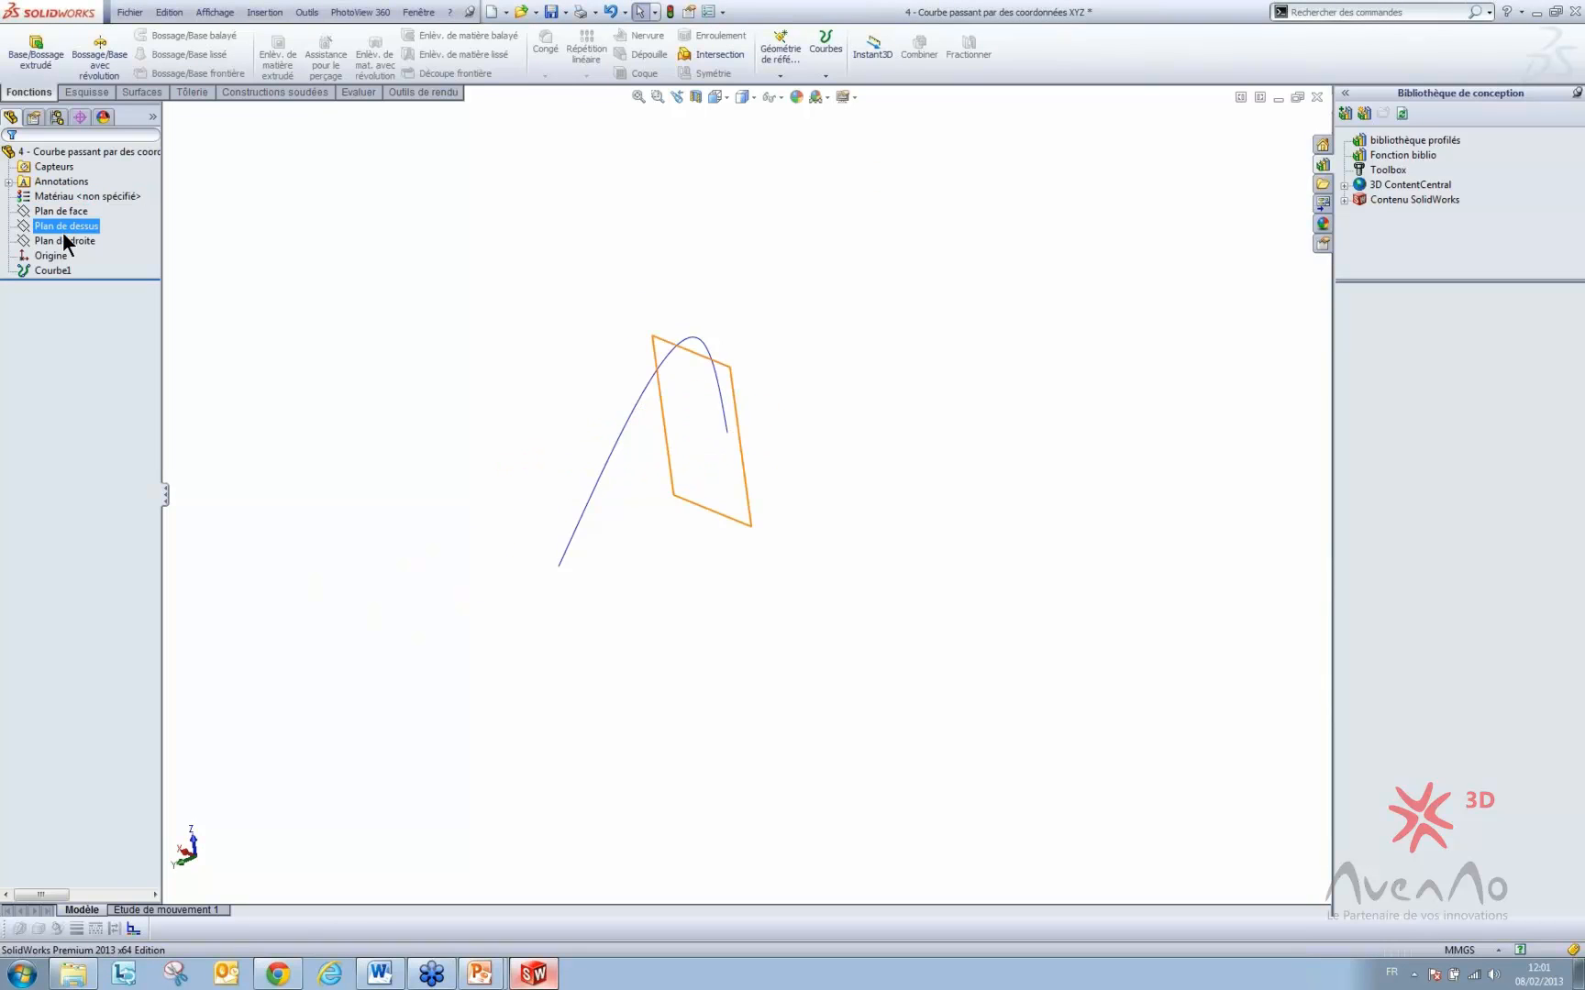
- Create a reference plane perpendicular to the curve, passing through the endpoint of its longer leg
left_click(781, 73)
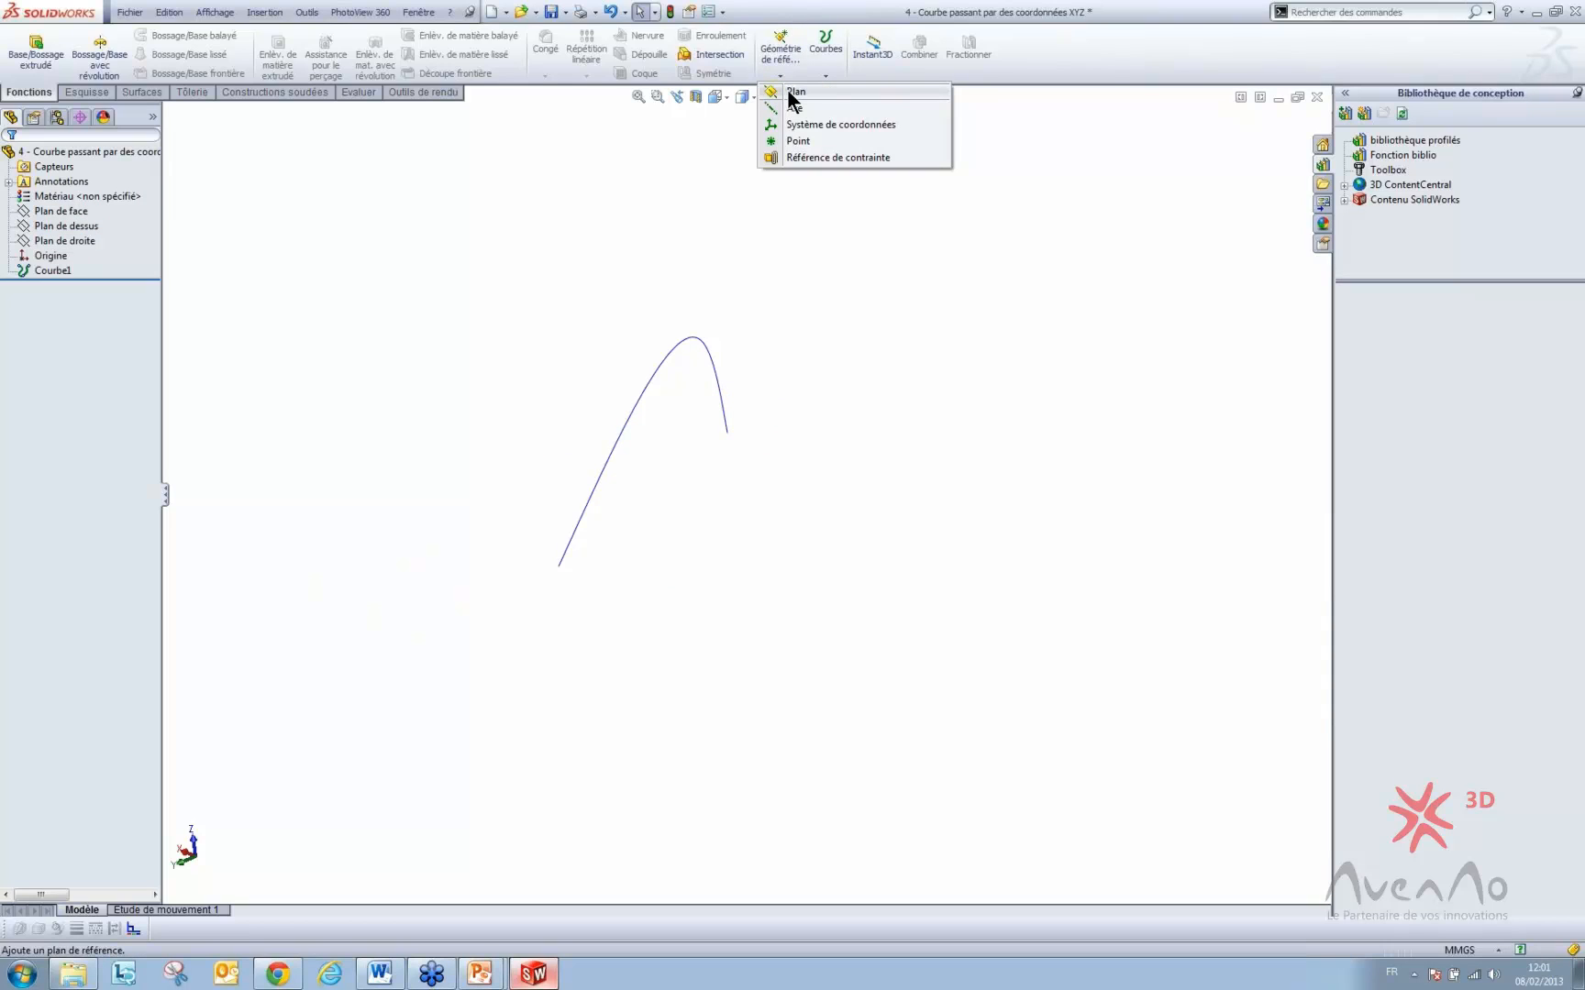
left_click(790, 92)
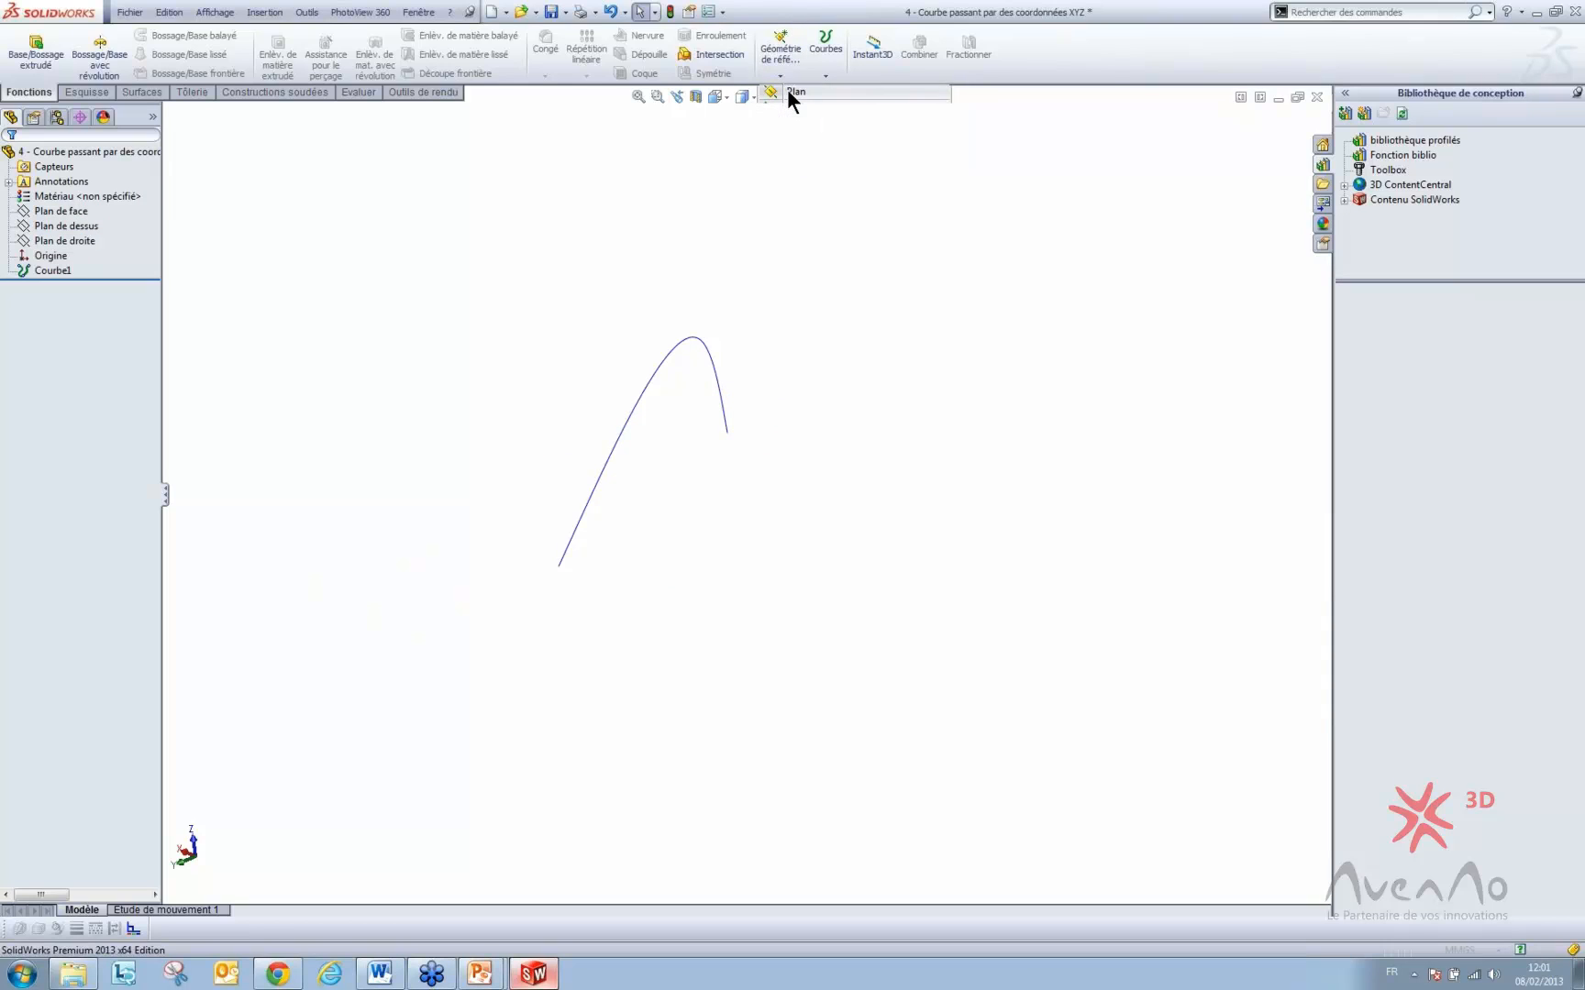
left_click(591, 507)
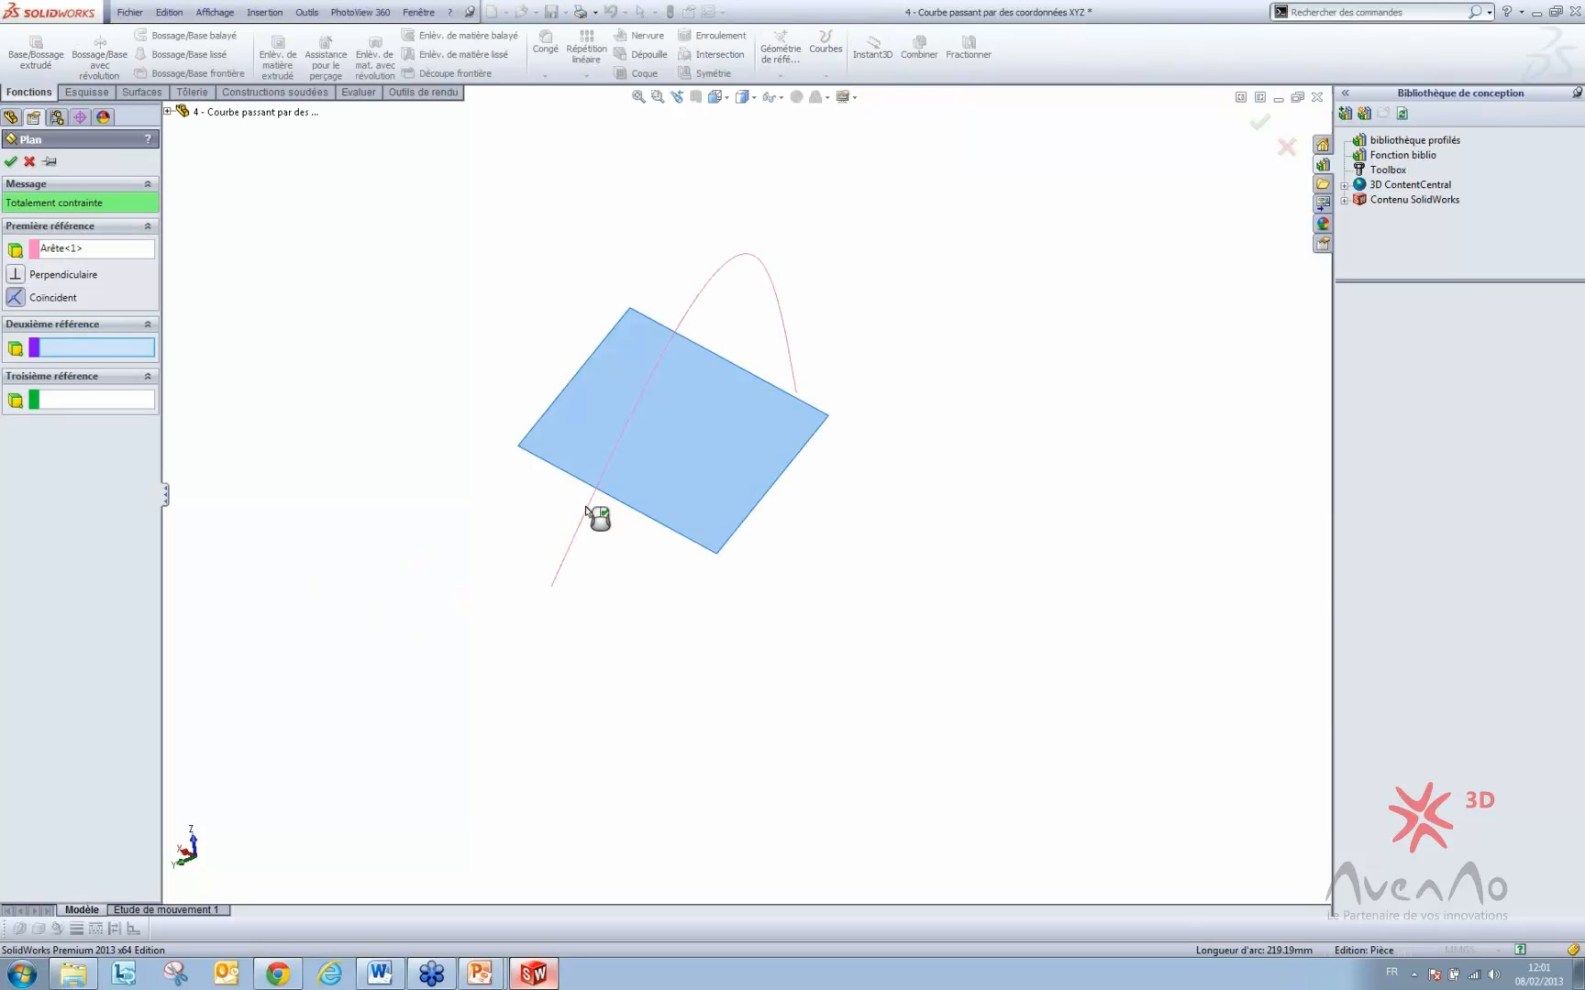
left_click(552, 587)
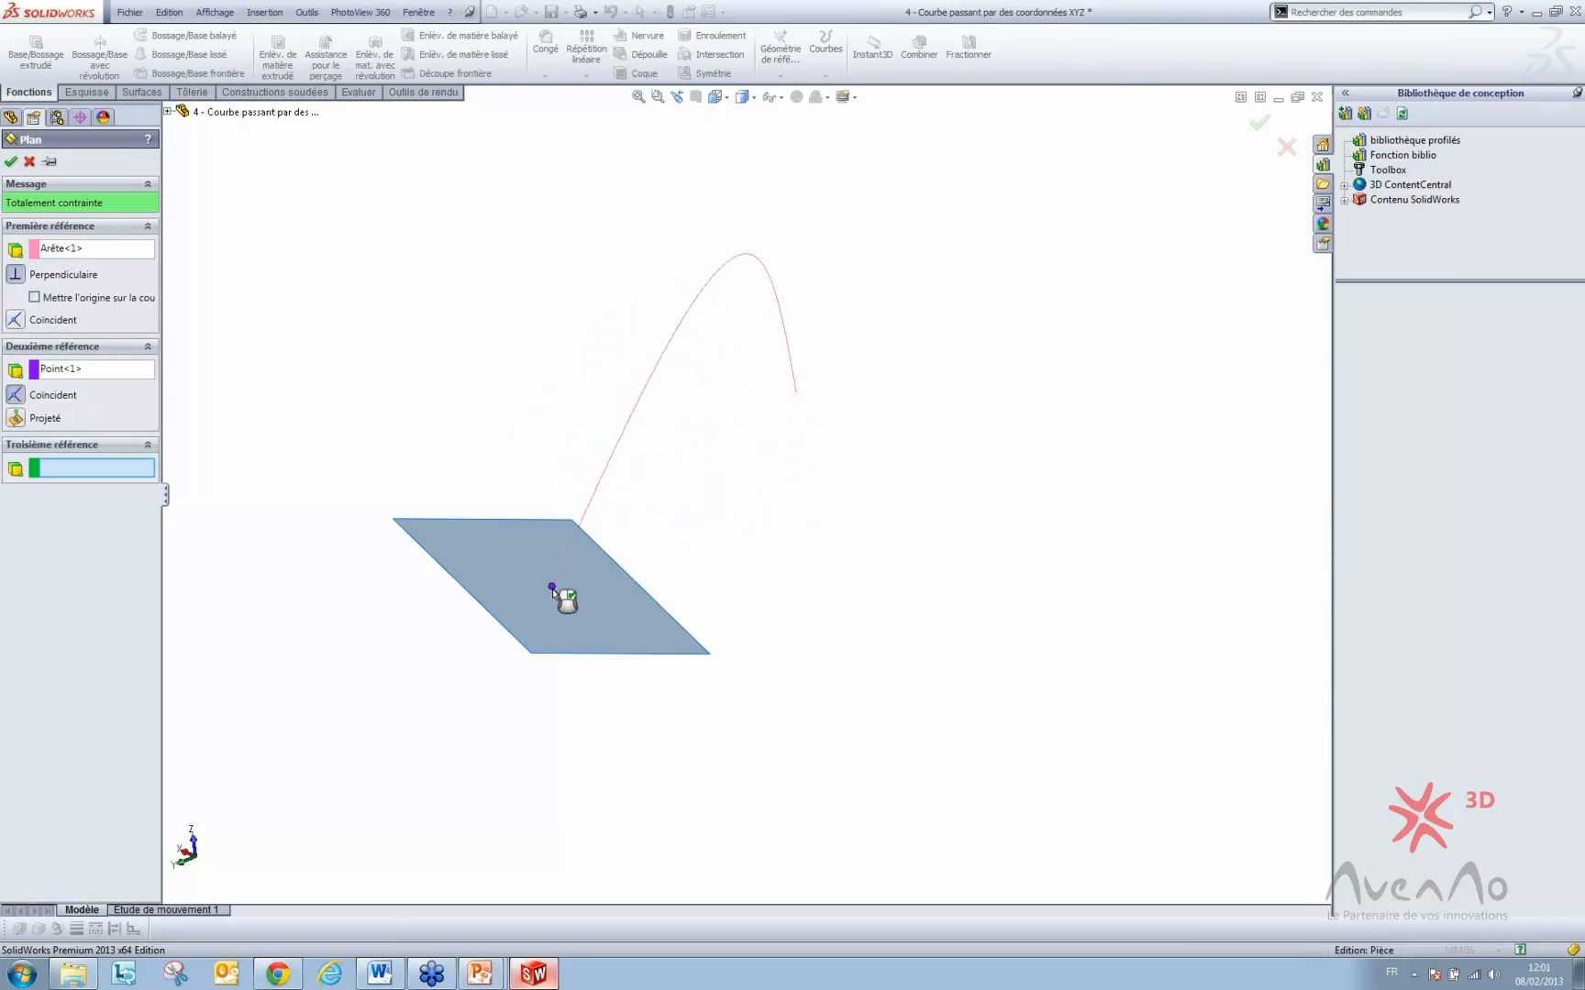
left_click(10, 161)
- Sketch a six-sided polygon on the new plane at the curve's endpoint, with an inscribed circle about 24 mm in diameter
left_click(462, 547)
left_click(528, 500)
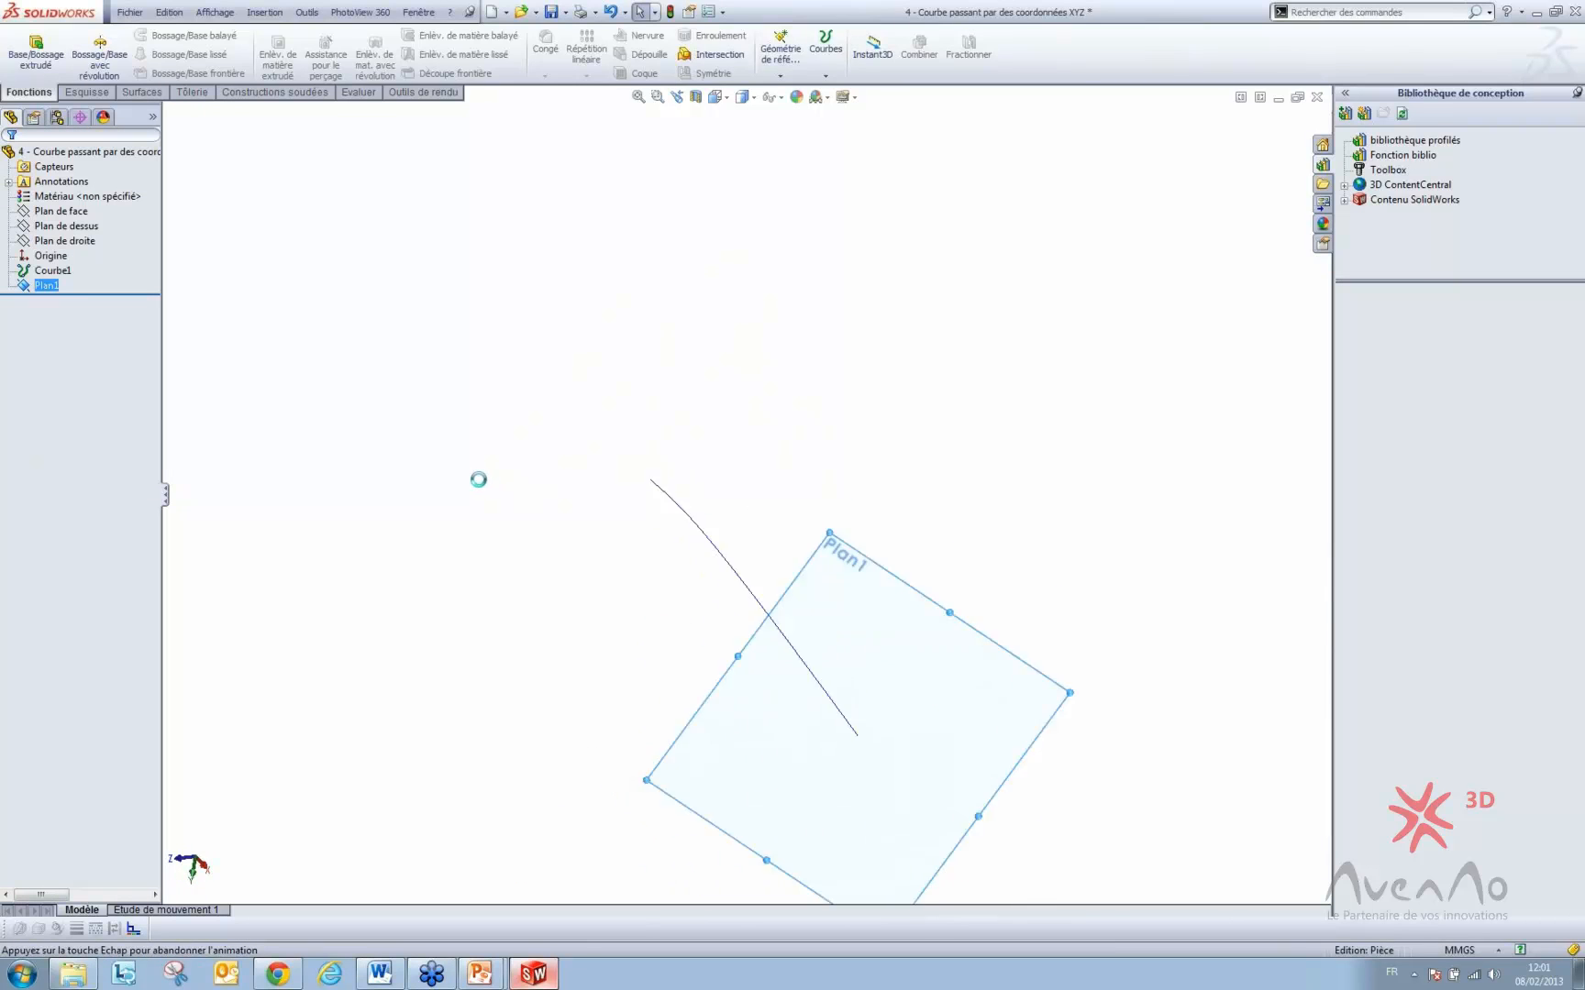
left_click(140, 35)
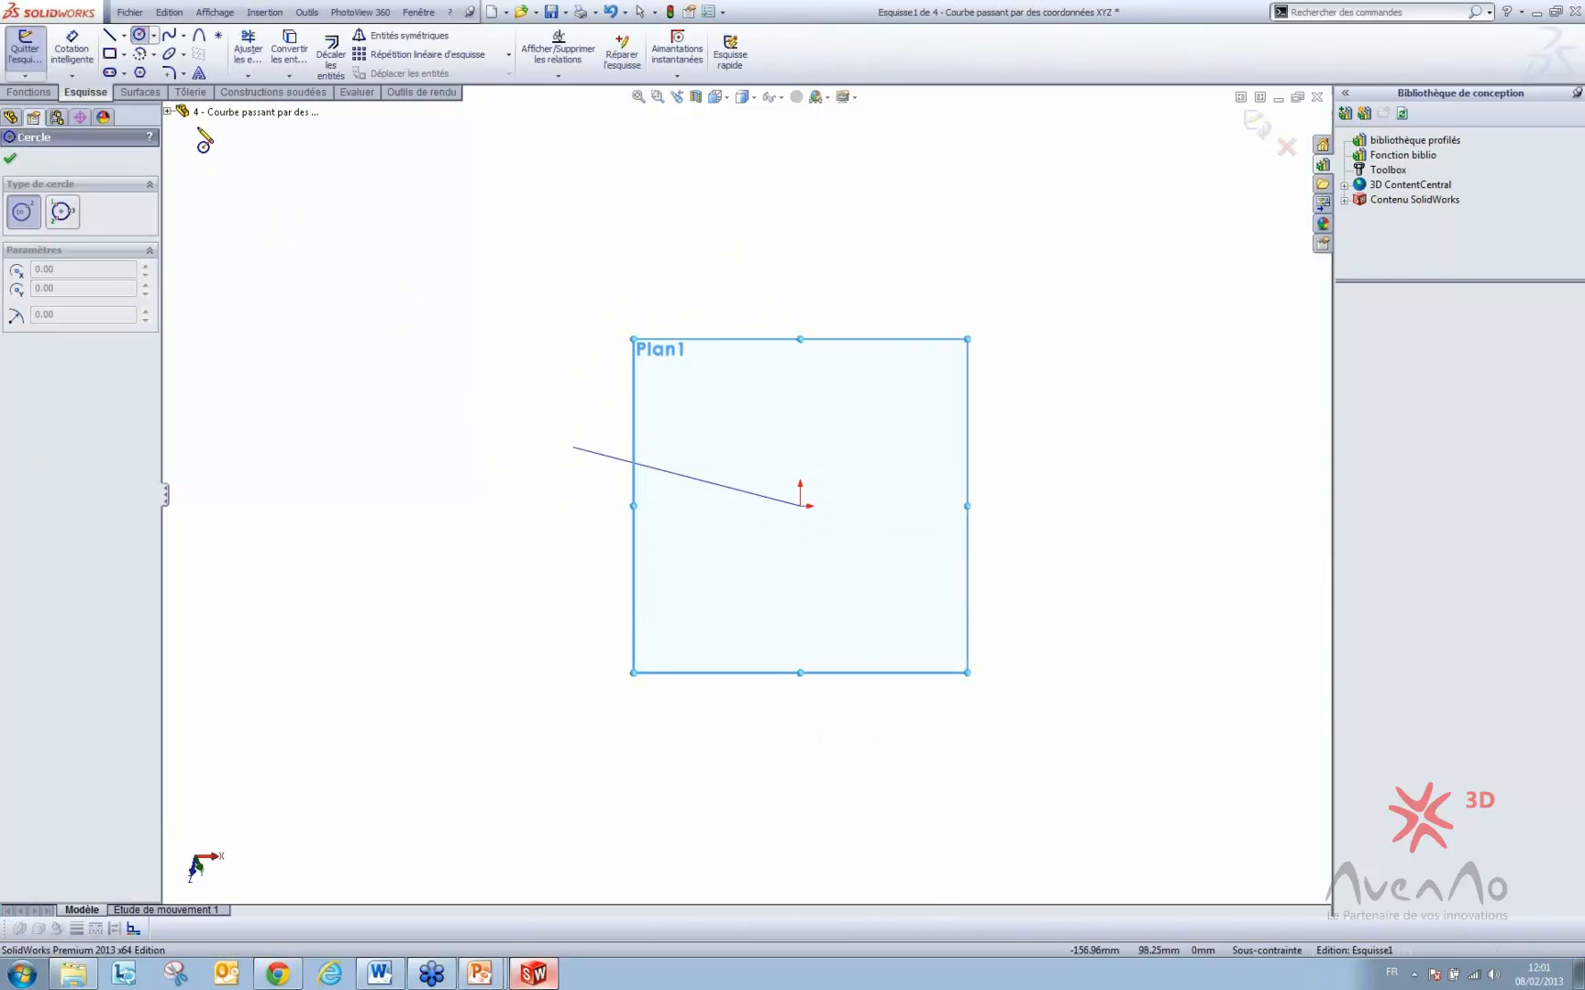
left_click(142, 73)
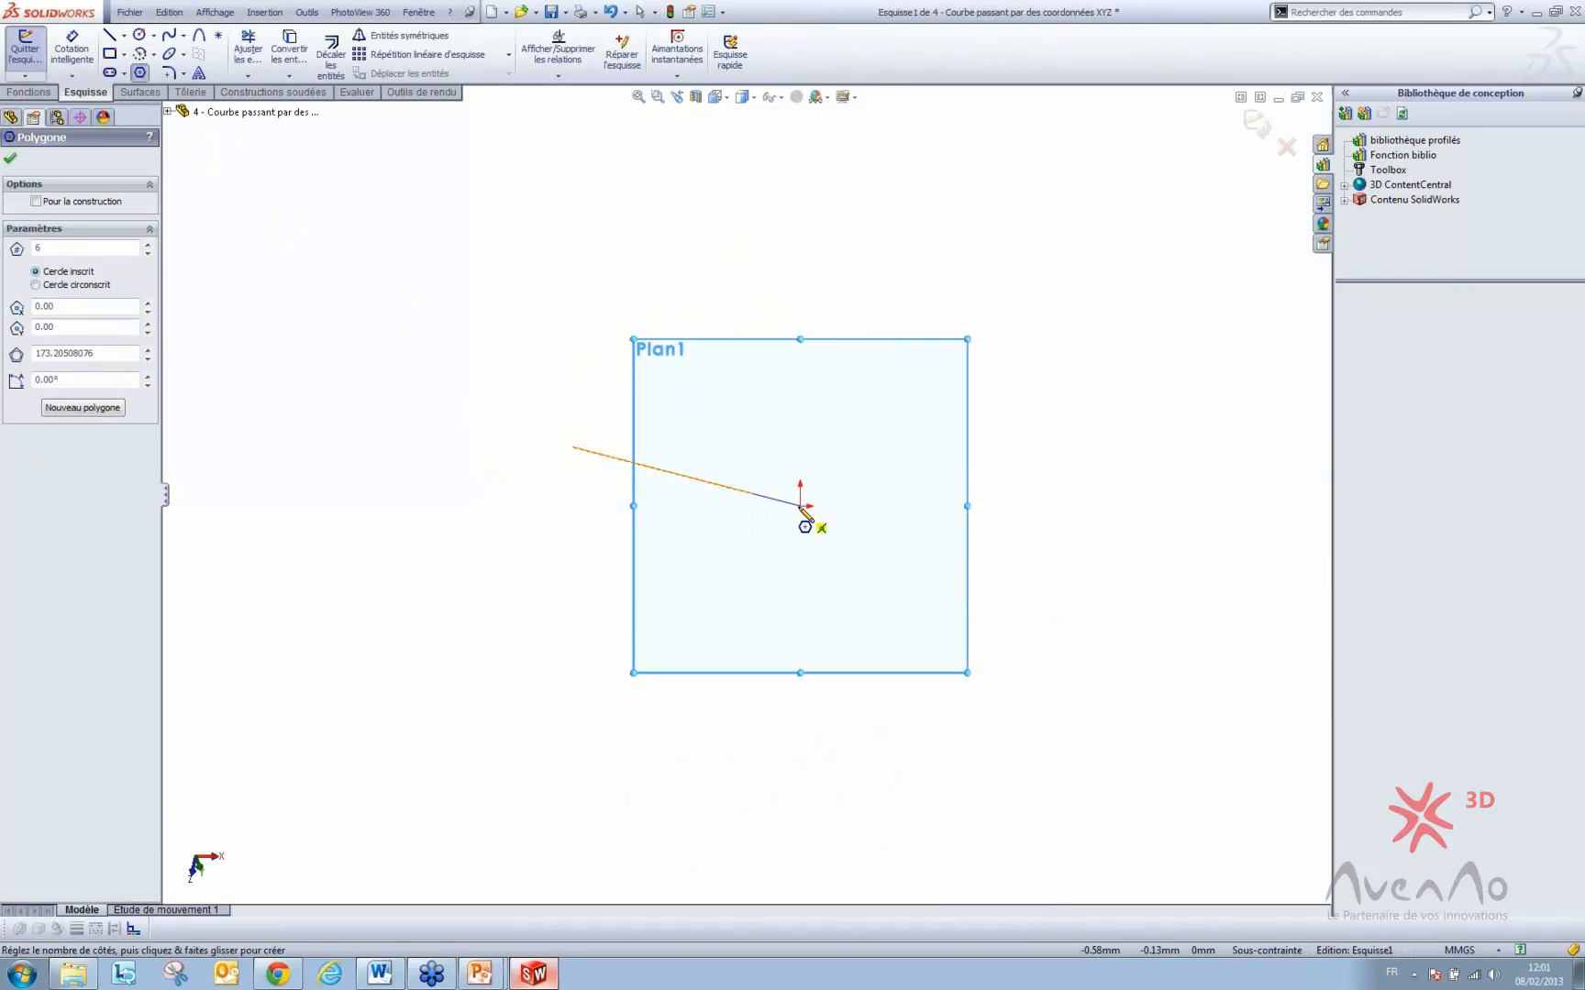
left_click(799, 506)
left_click(799, 456)
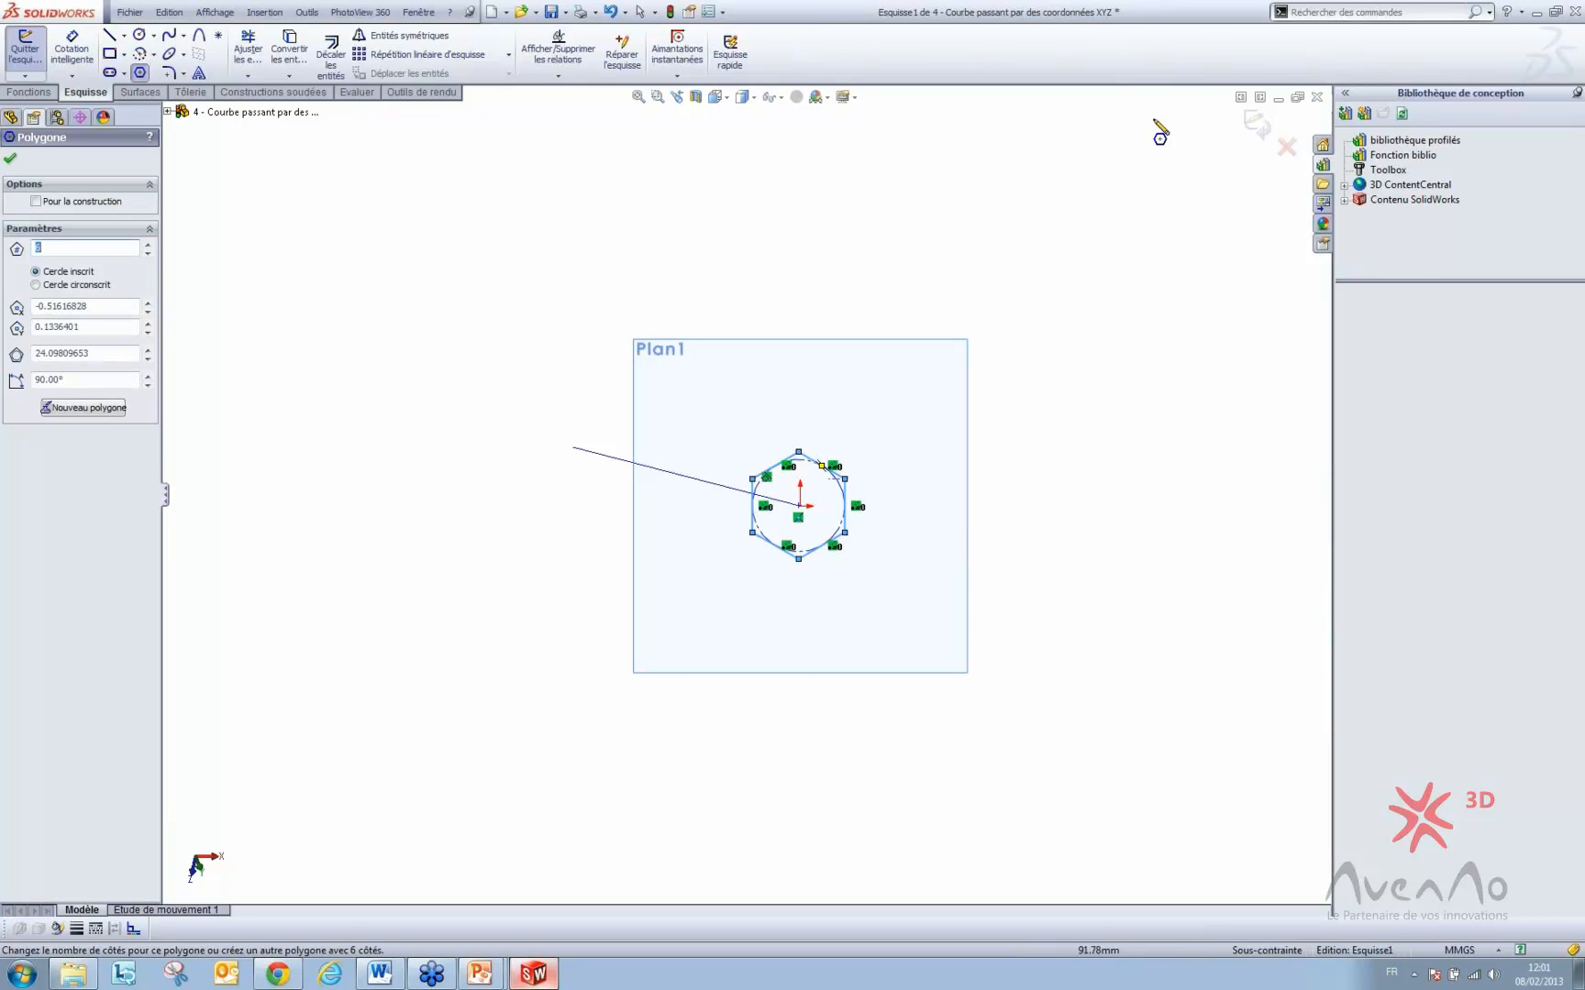
left_click(1252, 126)
- Try to sweep the hexagon sketch along the XYZ curve, inspecting the preview at the tight bend
middle_click_drag(730, 266, 772, 362)
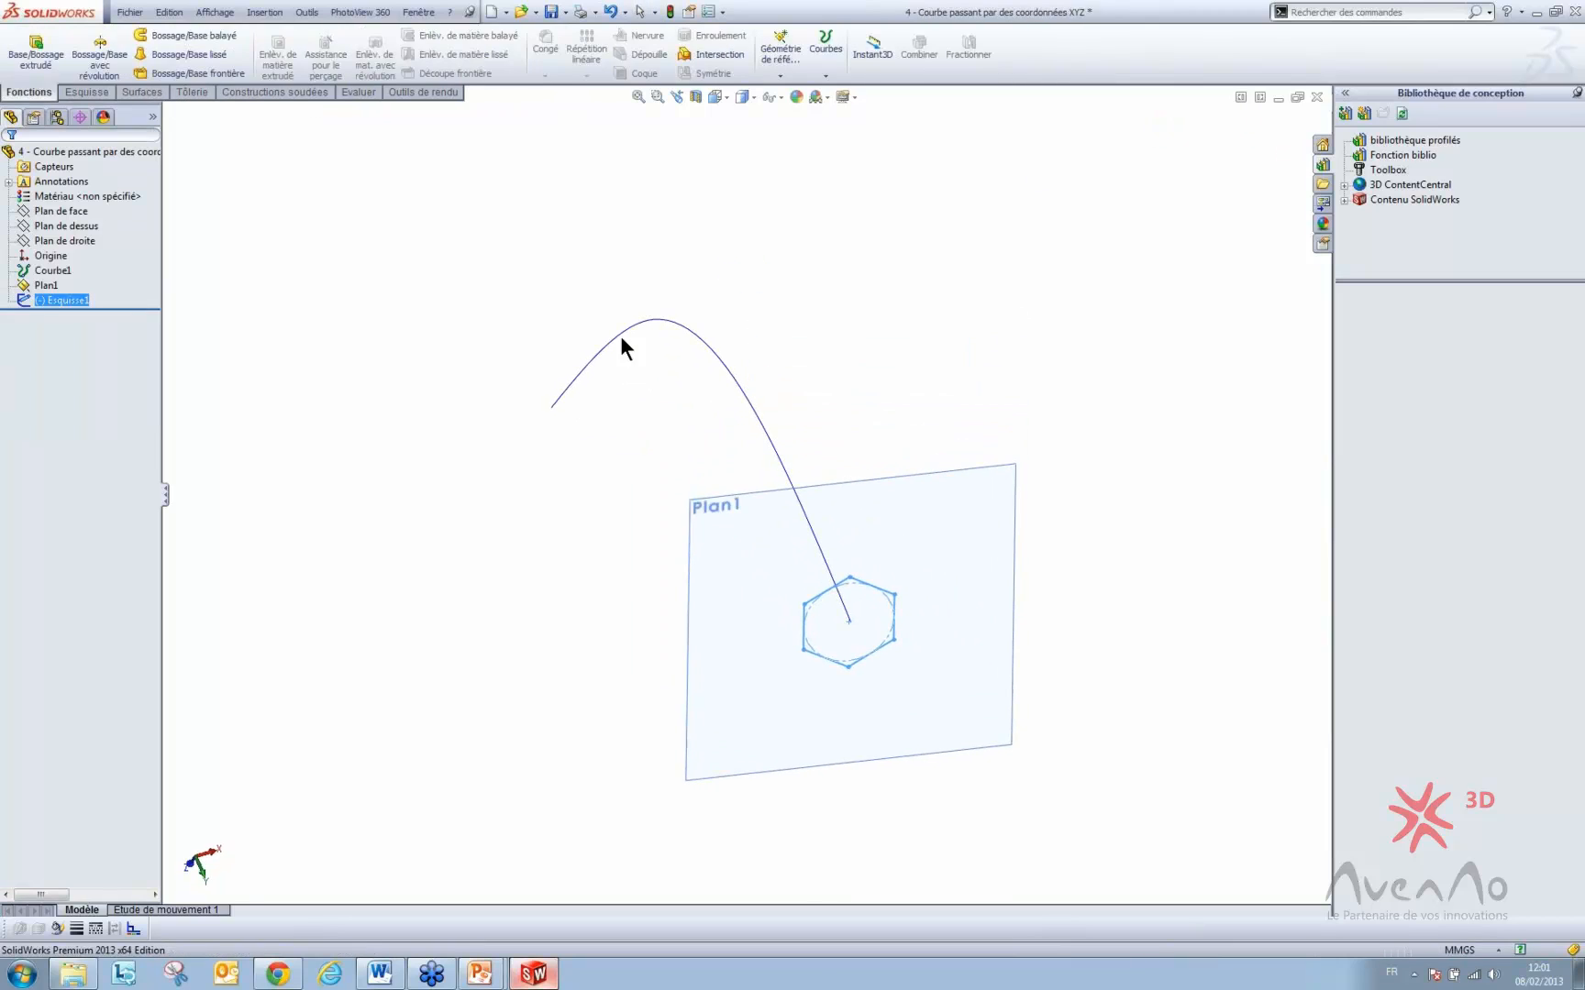
left_click(186, 35)
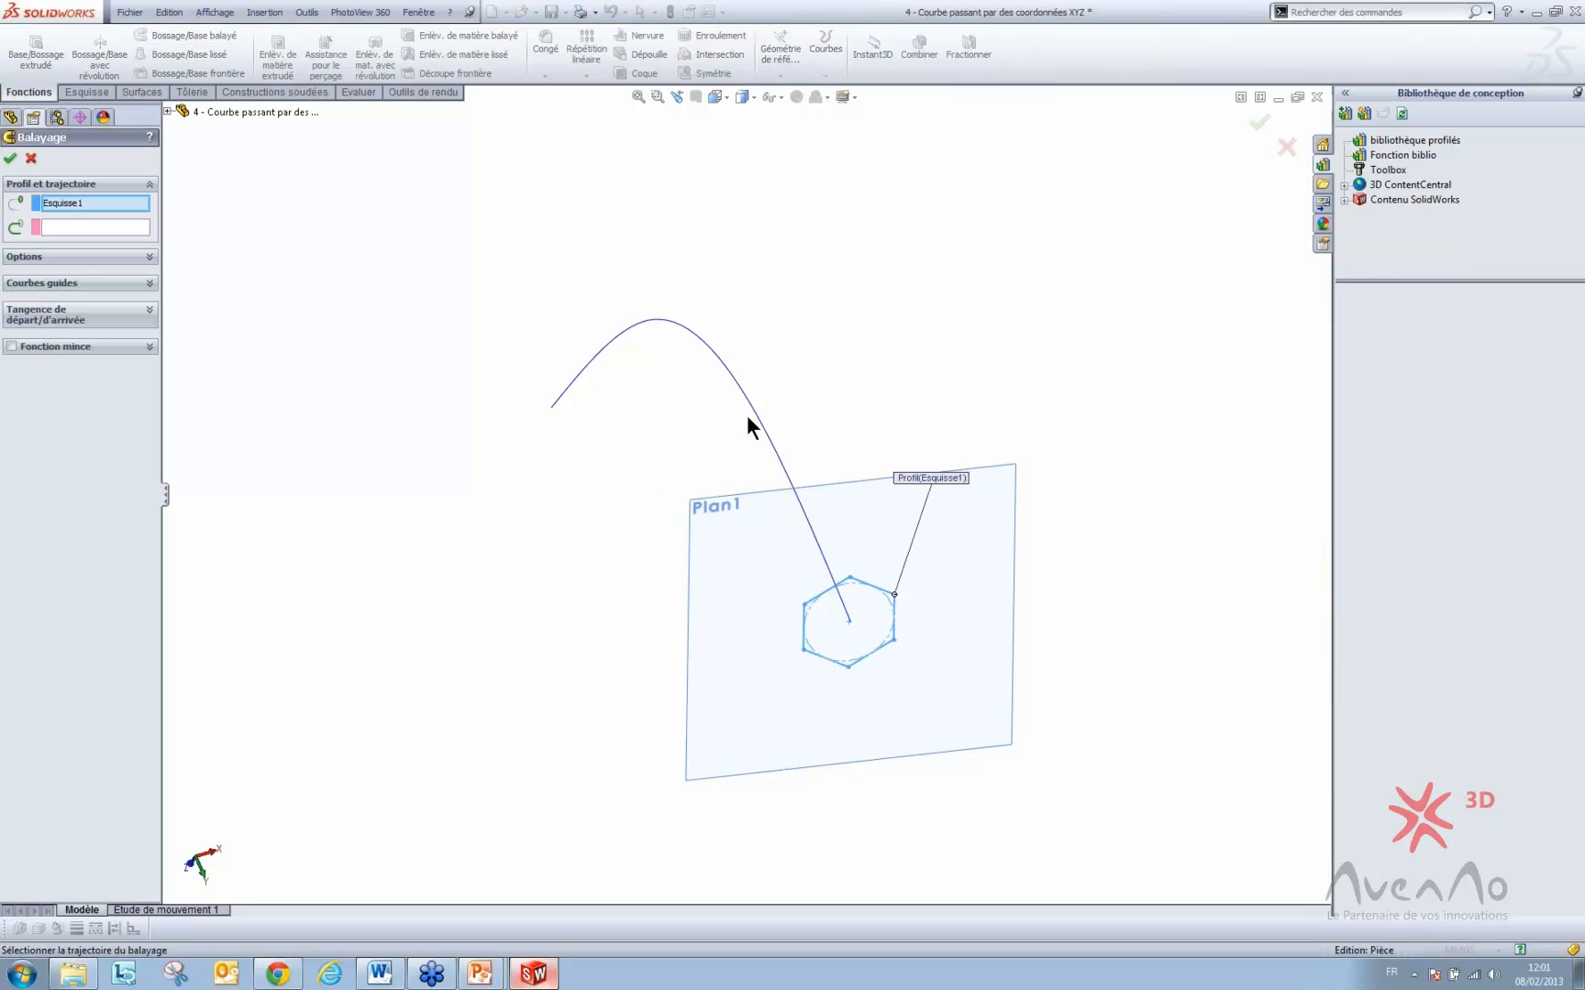
left_click(88, 227)
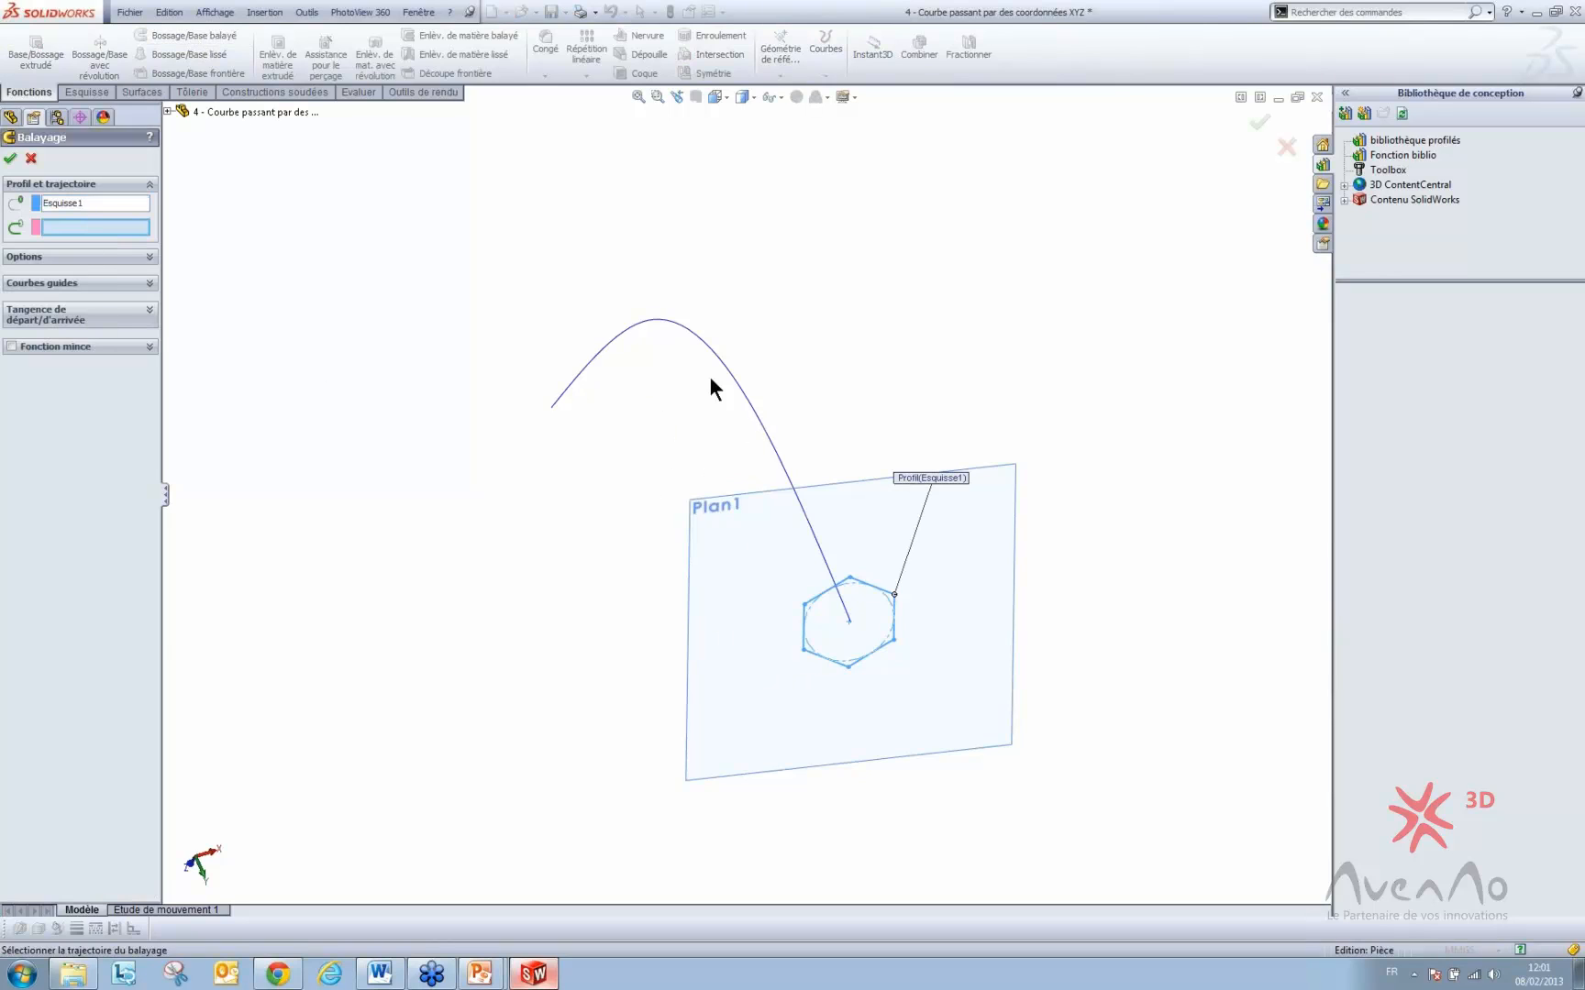
left_click(739, 383)
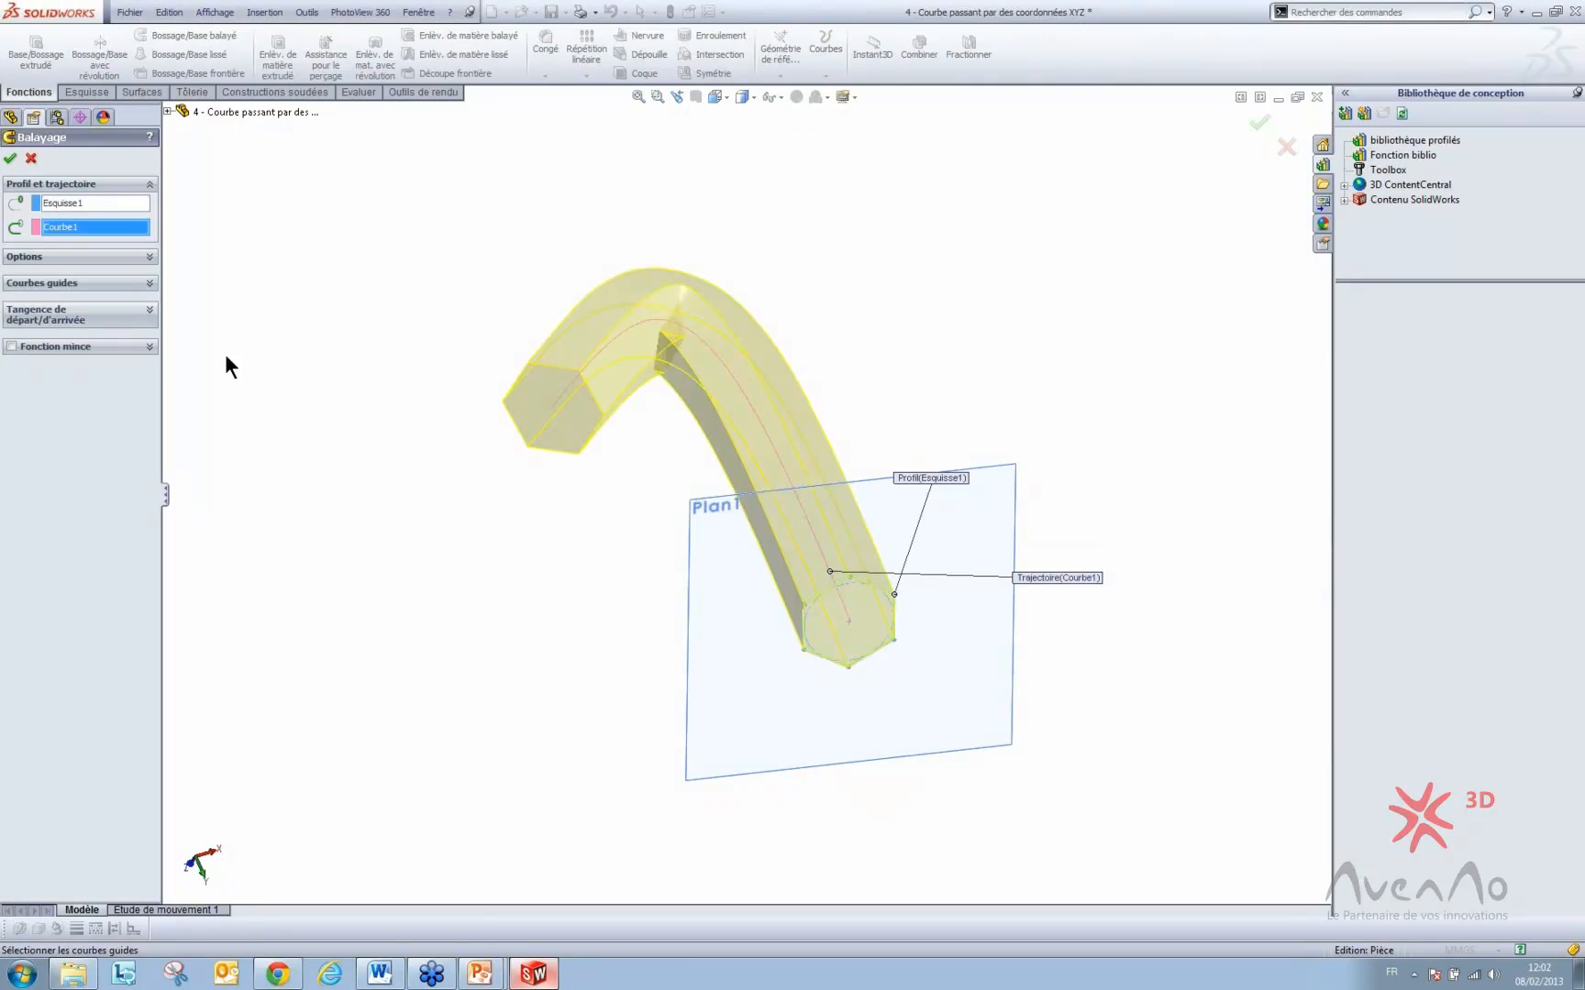
middle_click_drag(460, 387, 461, 427)
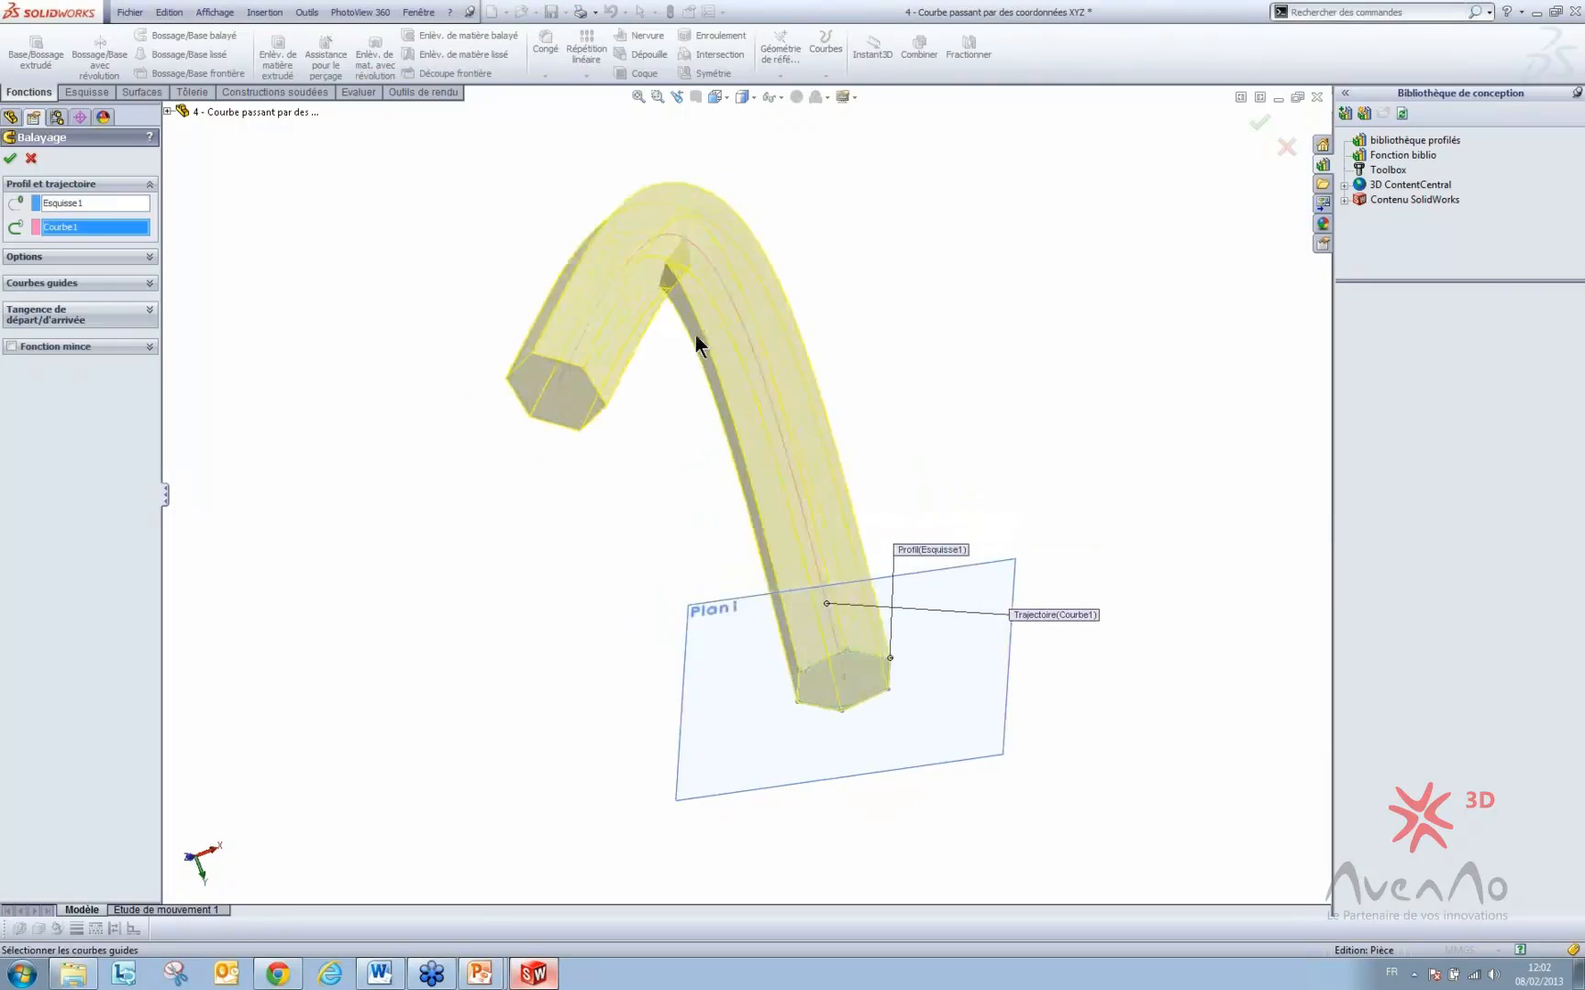
scroll(681, 273, "down", 6)
middle_click_drag(681, 273, 665, 322)
scroll(736, 240, "up", 4)
scroll(768, 368, "down", 3)
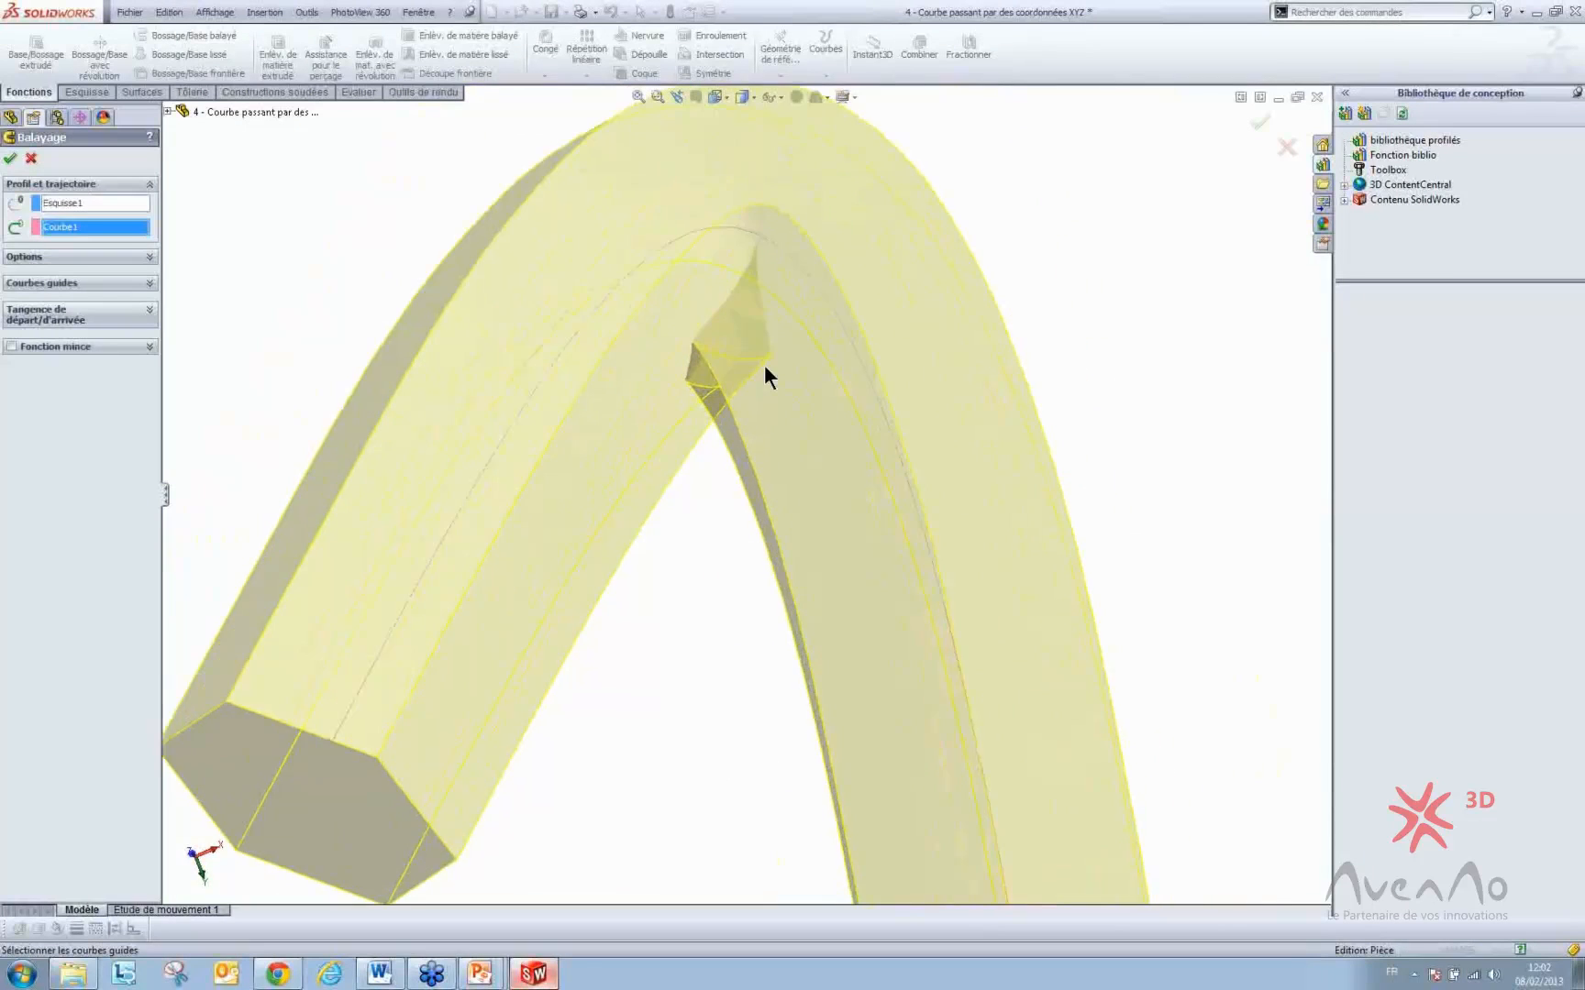
middle_click_drag(767, 368, 738, 327)
scroll(754, 453, "up", 2)
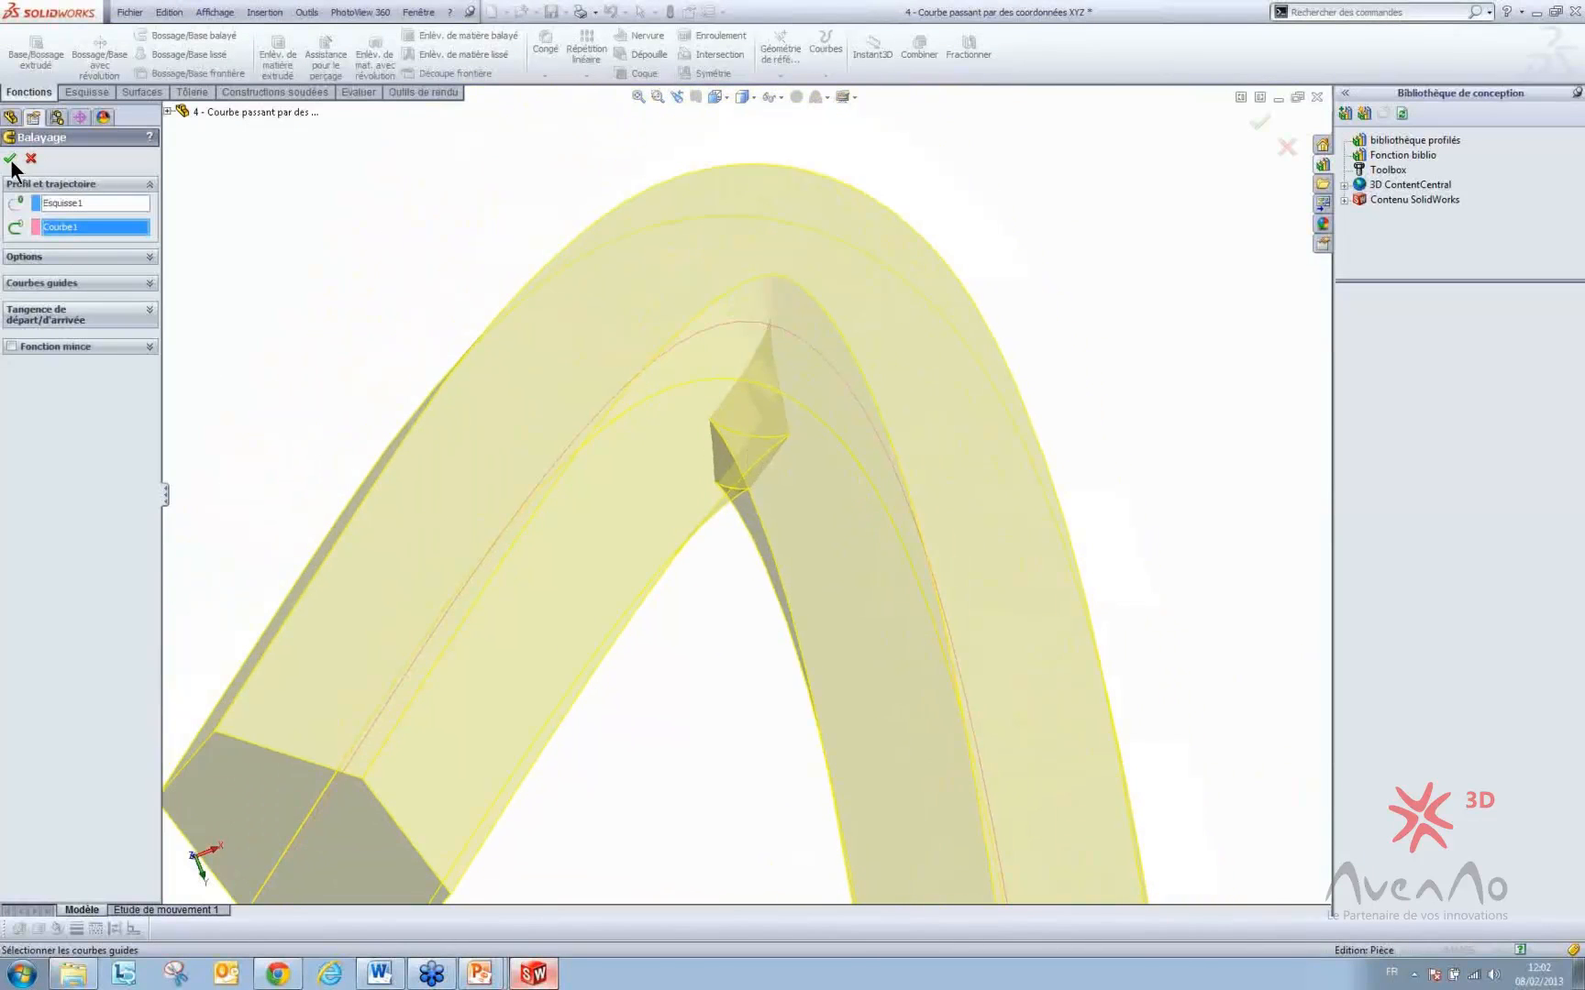
left_click(10, 160)
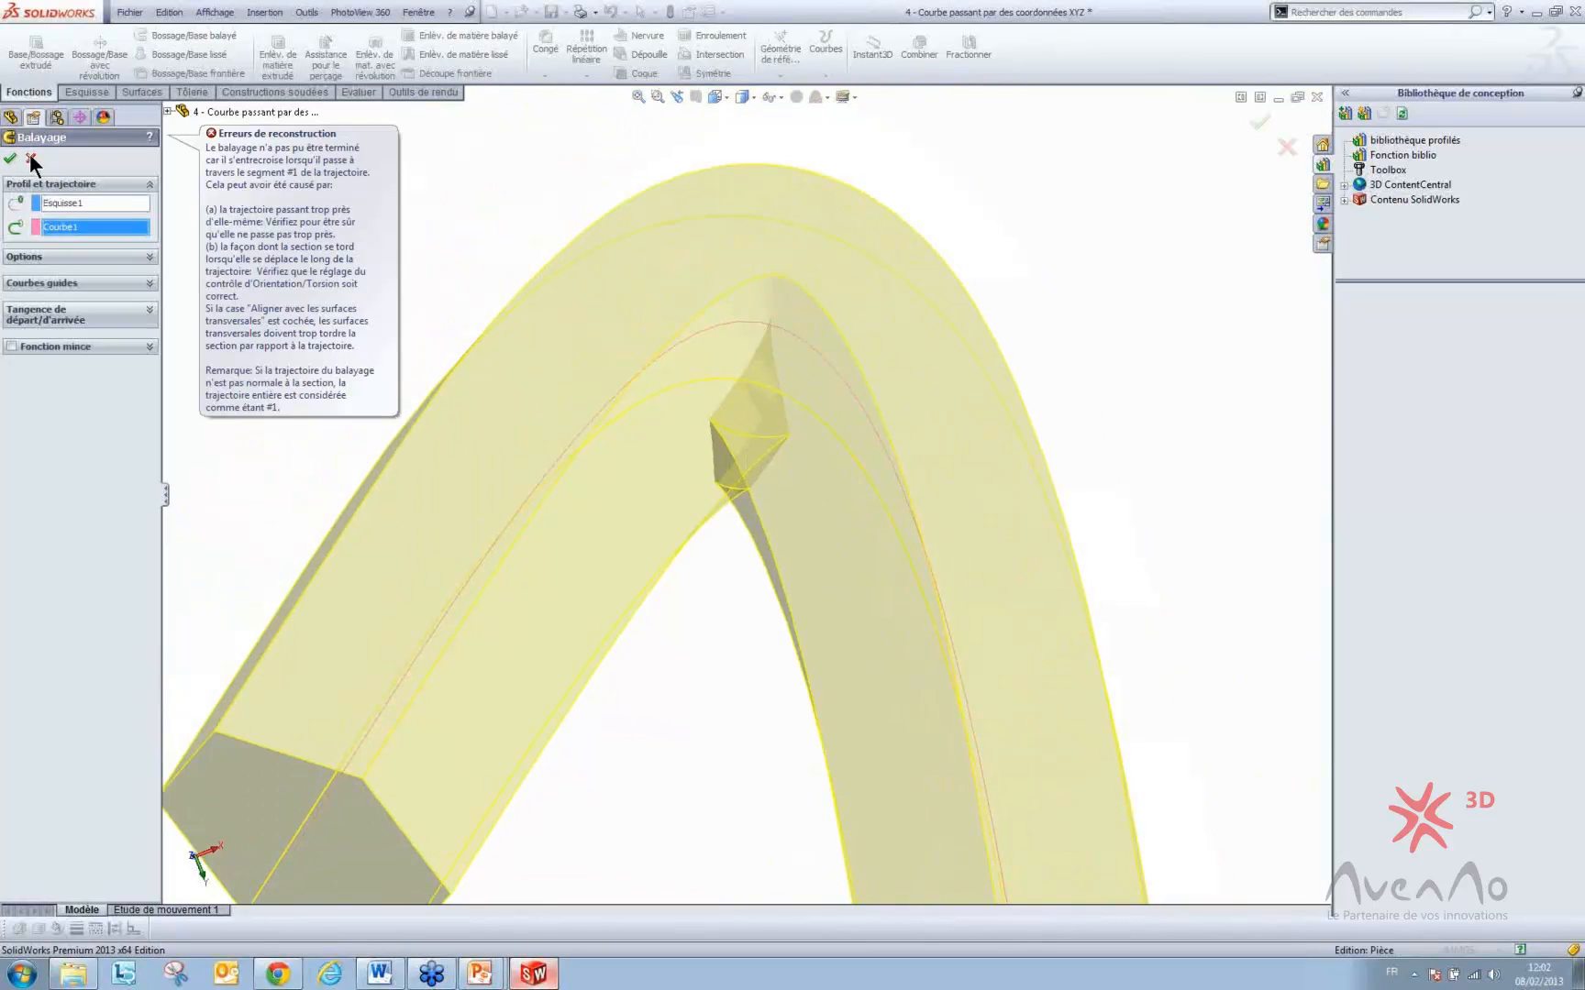
left_click(32, 160)
- Edit the hexagon sketch and add a pierce relation between its centre point and the curve
mouse_move(743, 549)
middle_mouse_down()
mouse_move(793, 781)
mouse_move(872, 811)
middle_mouse_up()
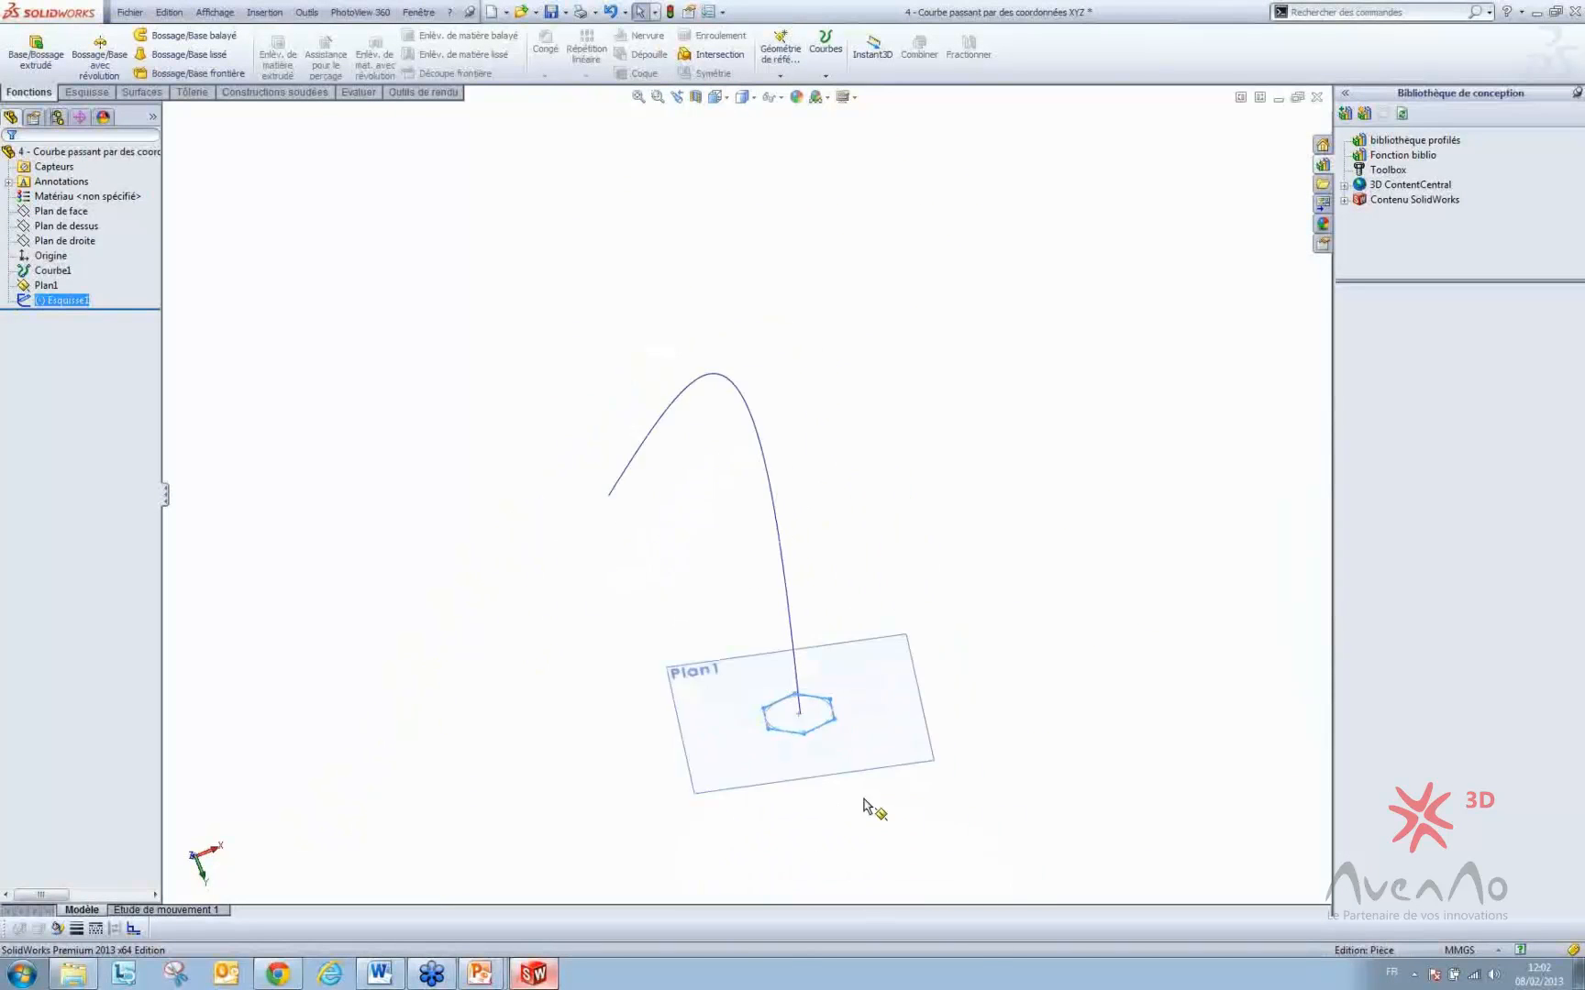
scroll(871, 810, "down", 3)
left_click(758, 583)
left_click(838, 497)
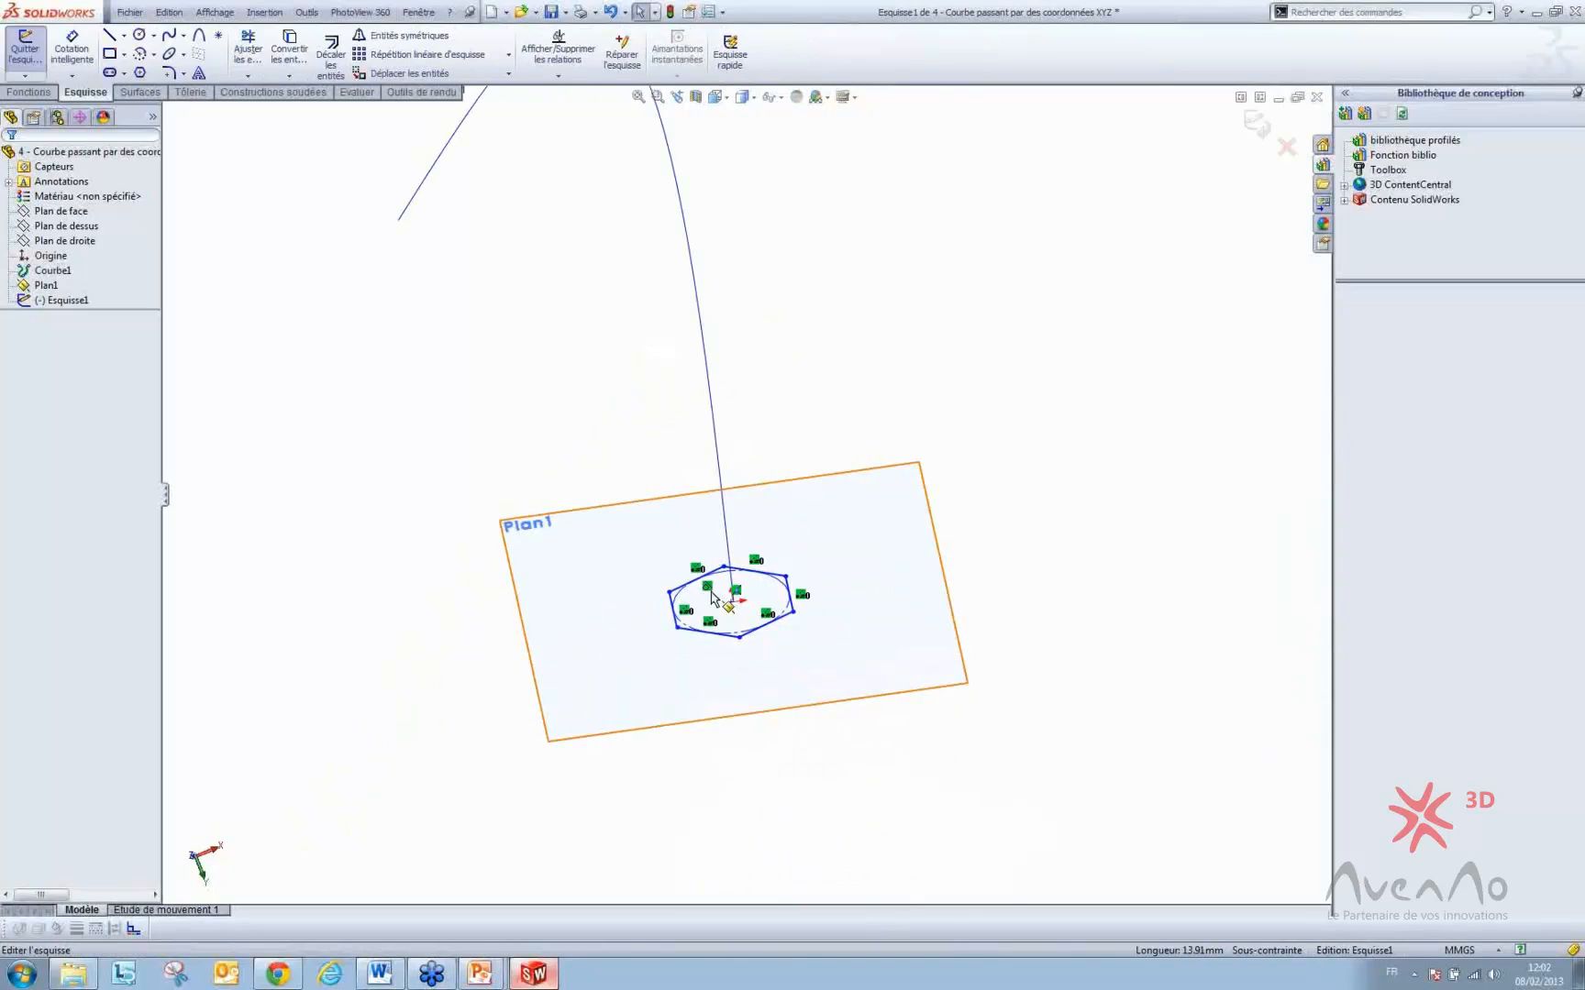
mouse_move(723, 567)
left_mouse_down()
mouse_move(723, 616)
mouse_move(723, 593)
mouse_move(769, 602)
mouse_move(729, 596)
left_mouse_up()
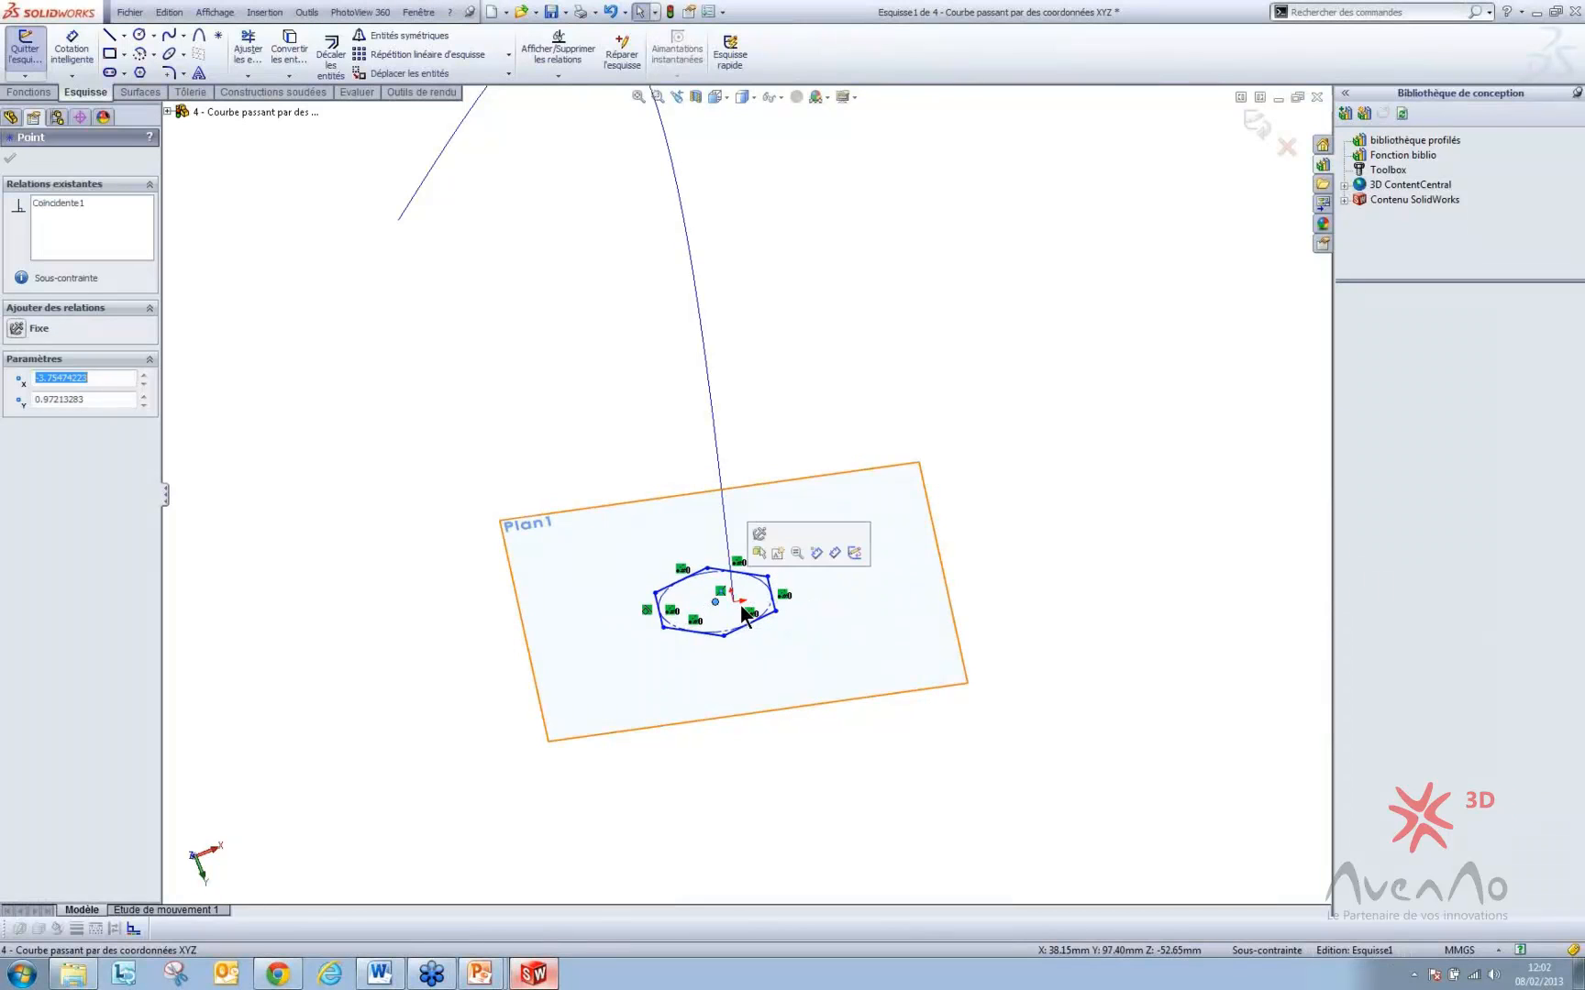
left_click(731, 594, "ctrl")
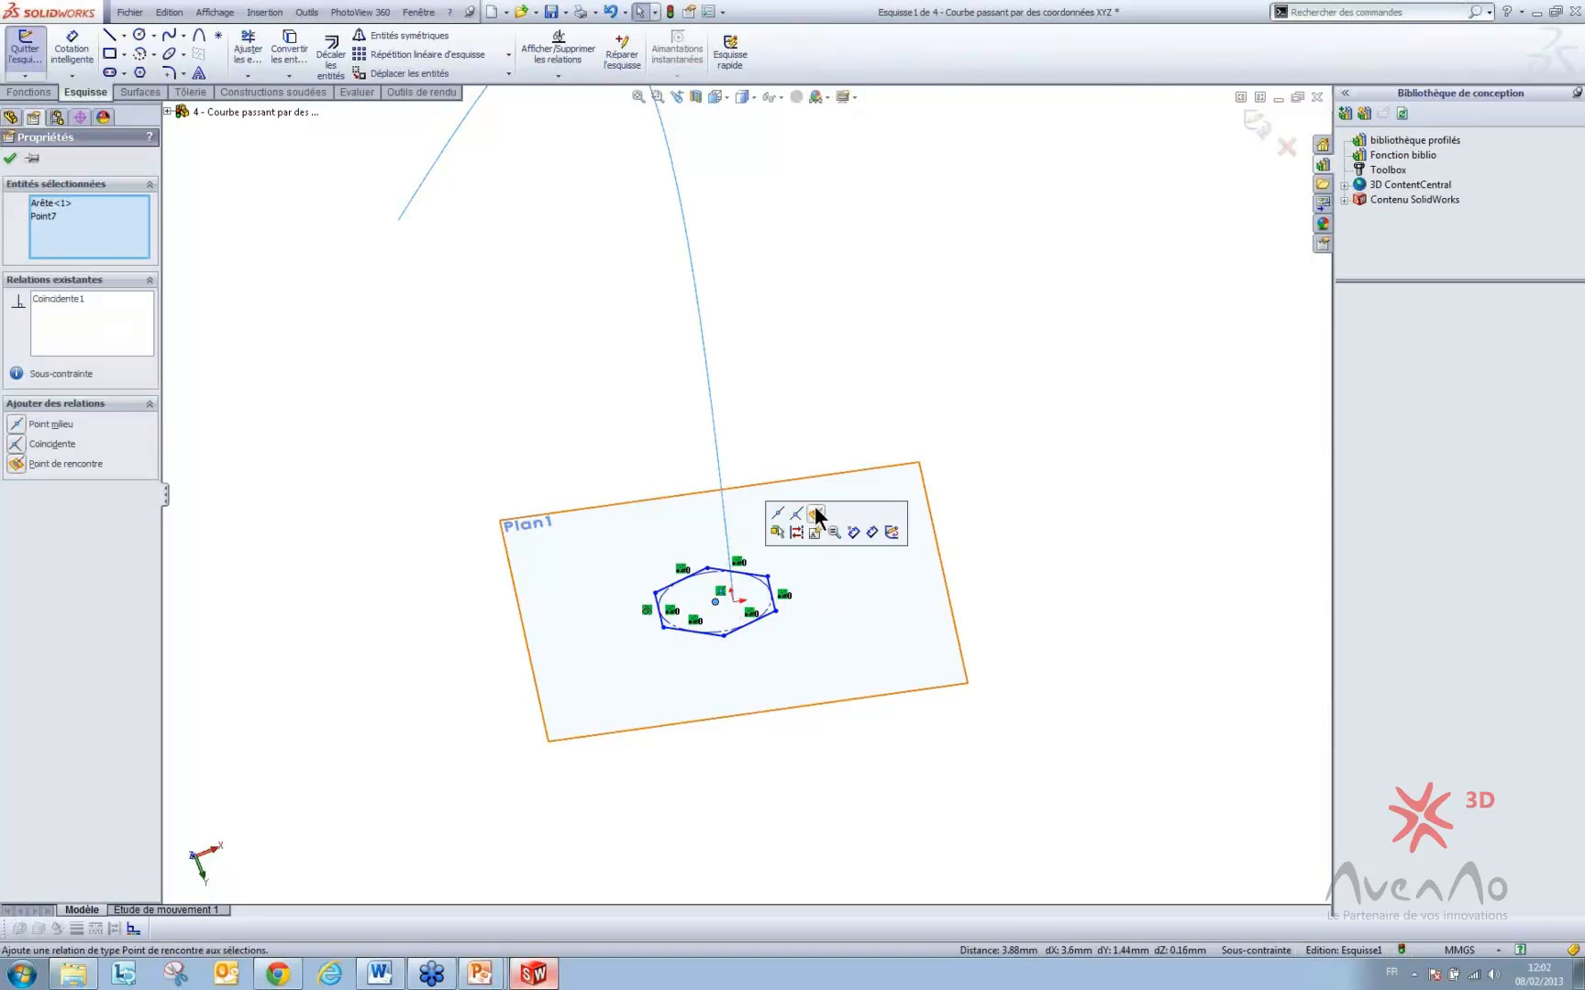
left_click(815, 511)
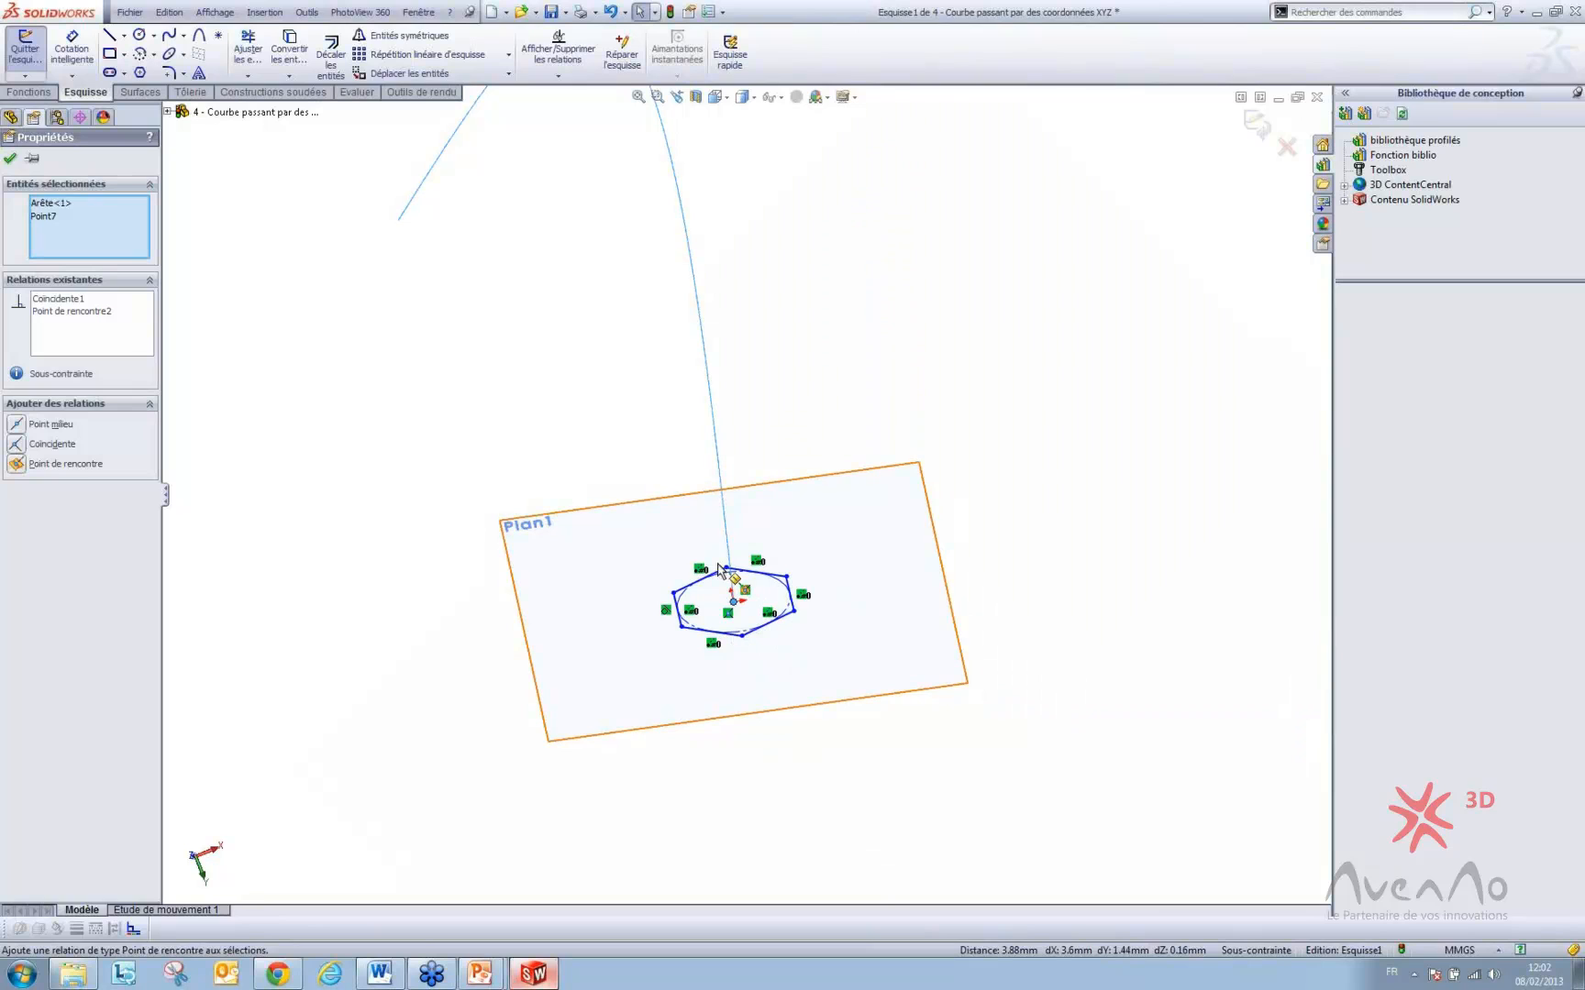
- Shrink the hexagon around its pierced centre point and exit the sketch
left_click_drag(728, 567, 735, 591)
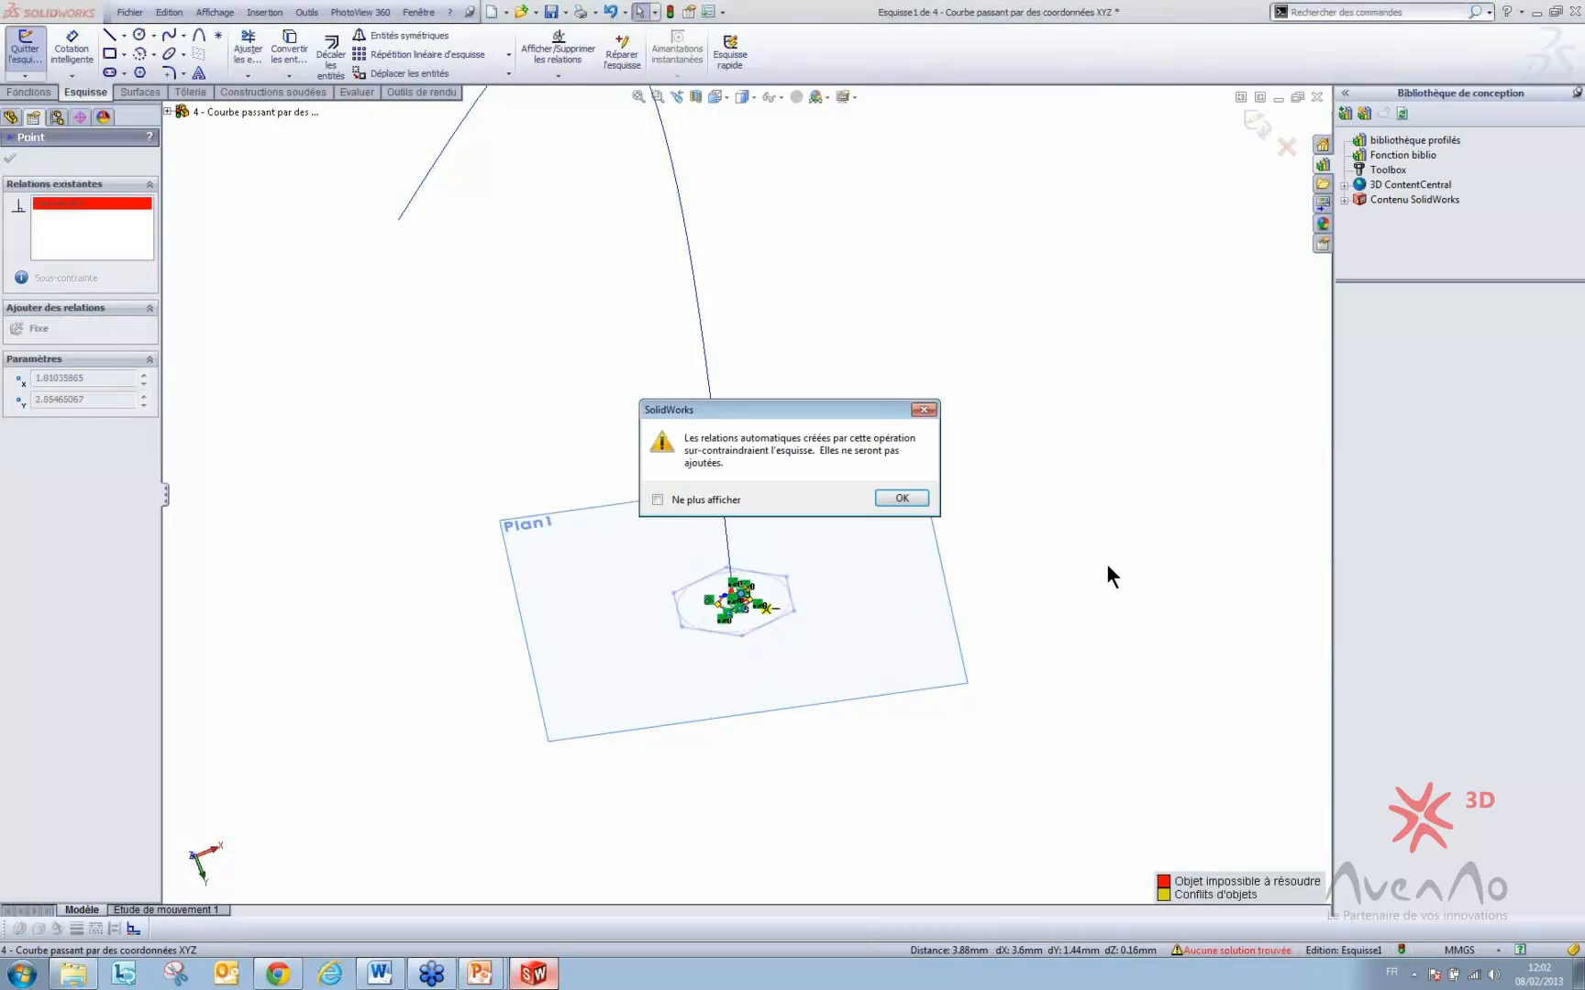
left_click(903, 499)
left_click(1254, 121)
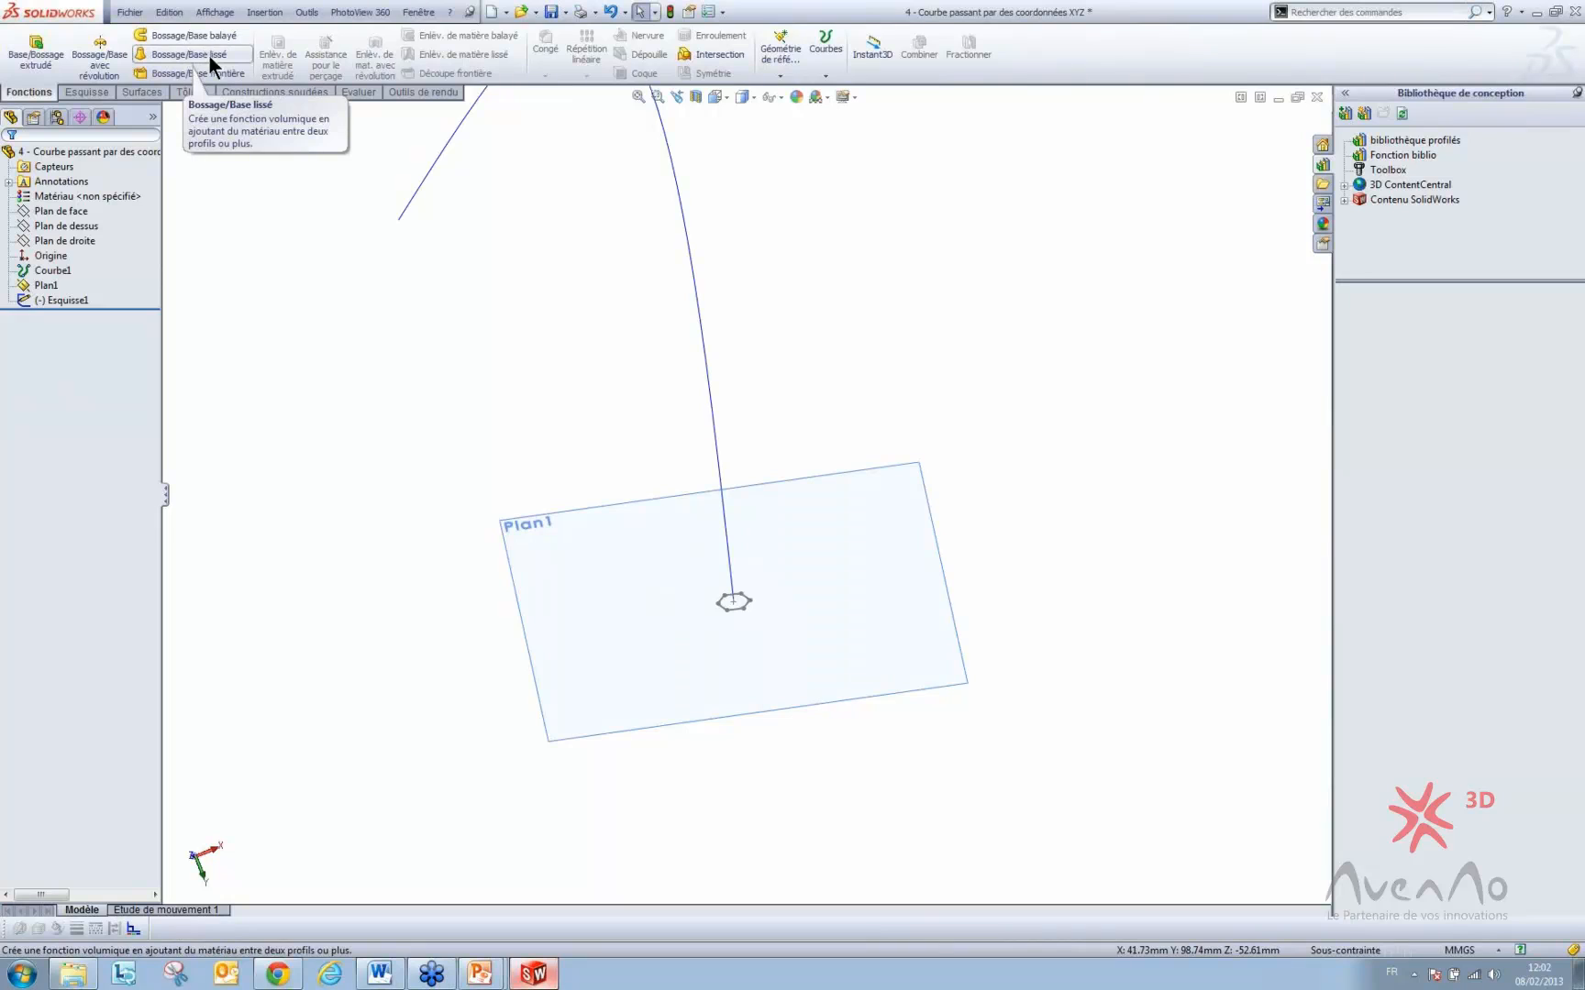
- Sweep the reduced hexagon sketch along the XYZ curve to create the solid bar
left_click(191, 35)
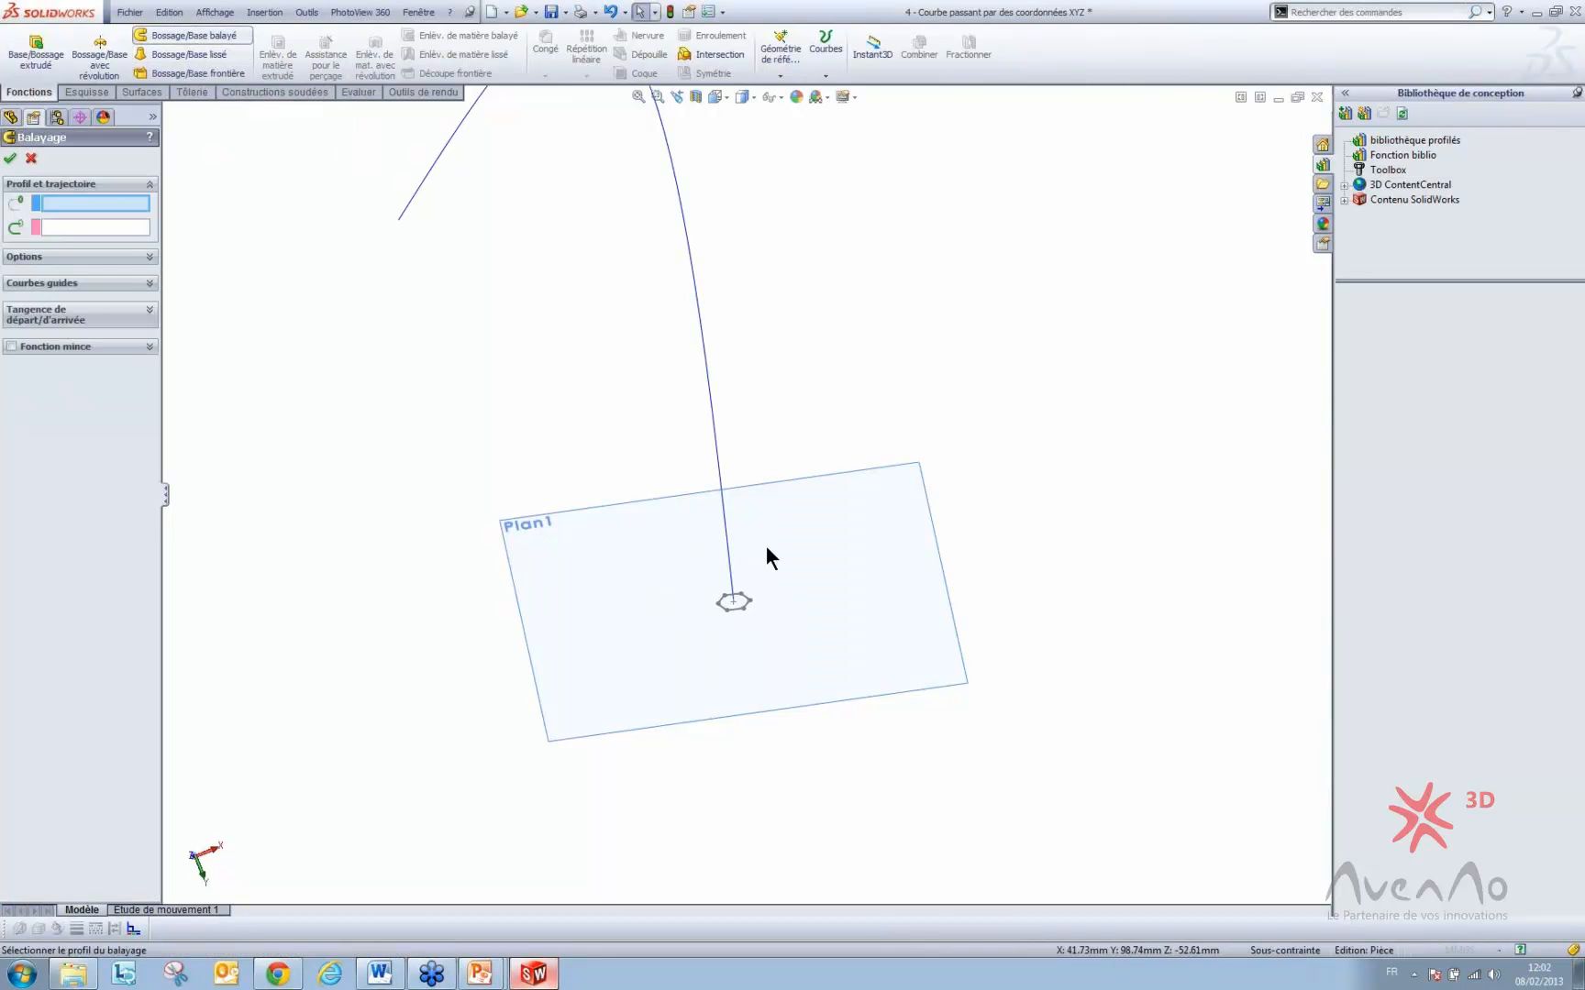
left_click(725, 601)
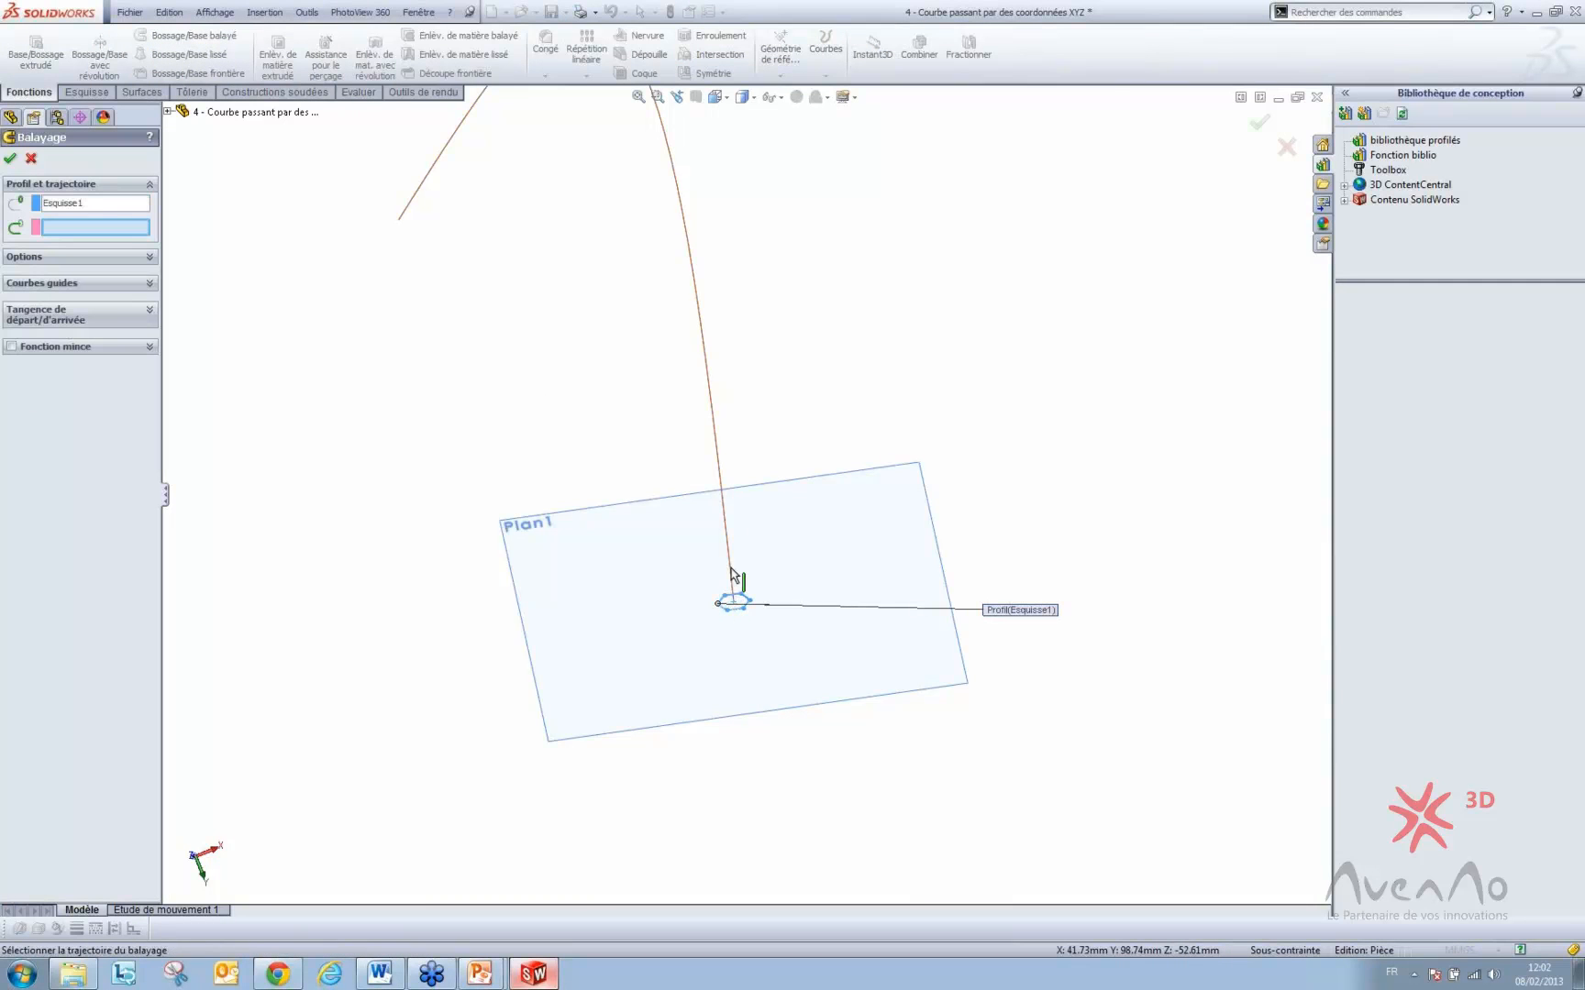
left_click(730, 578)
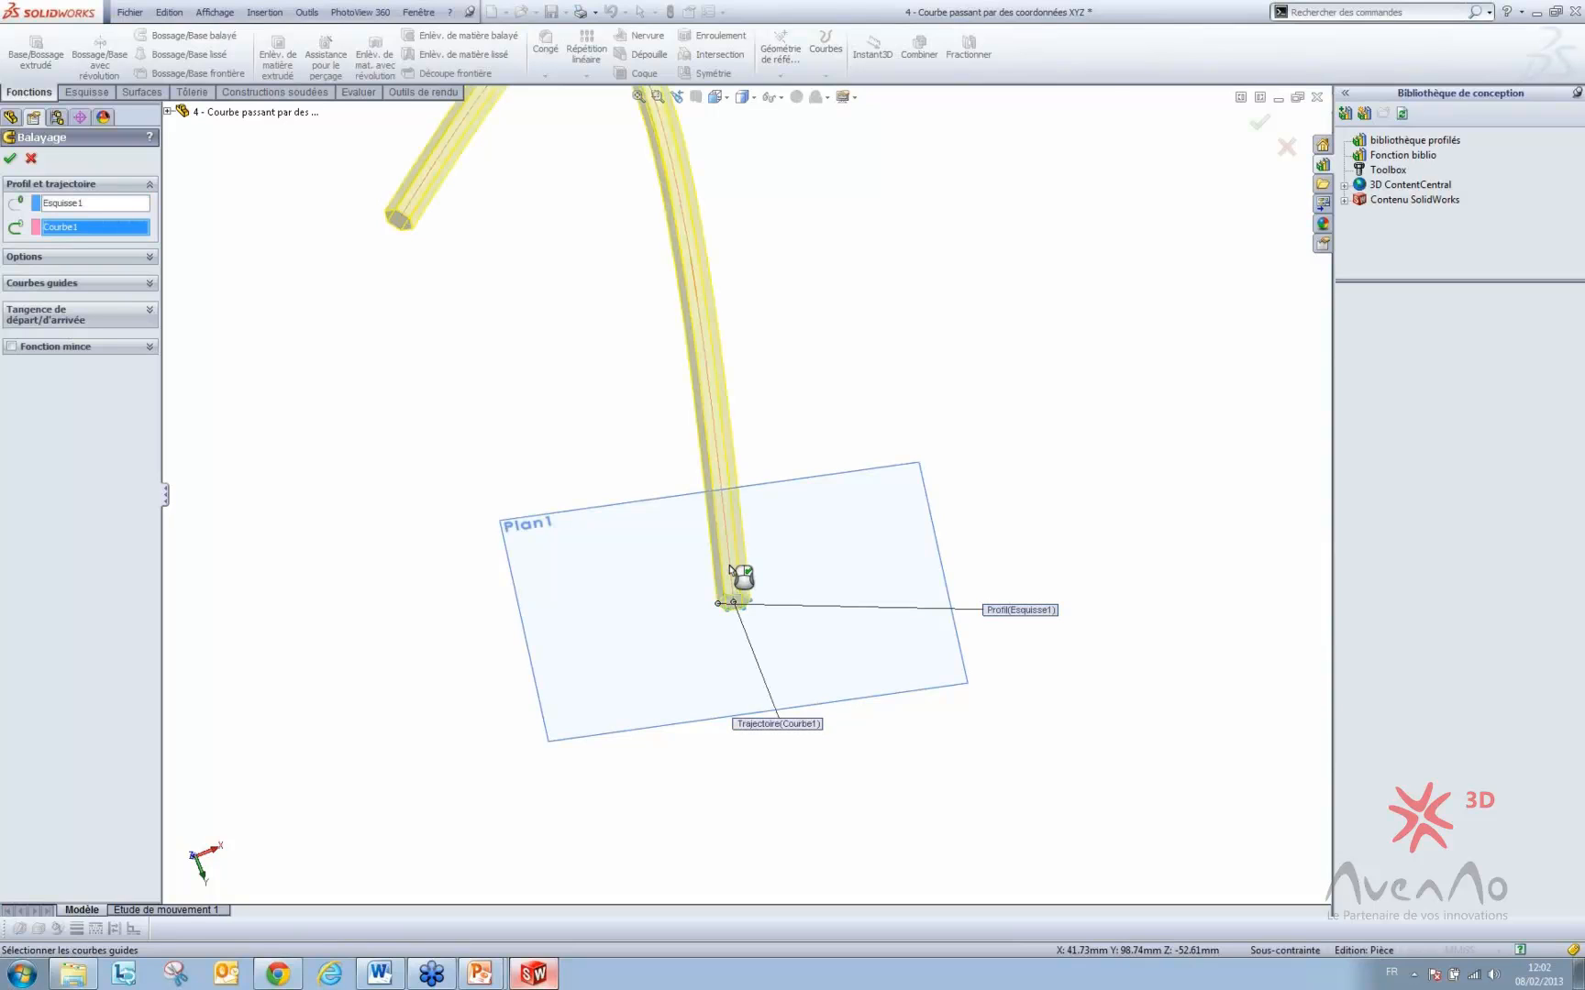
scroll(734, 575, "up", 3)
scroll(684, 307, "down", 4)
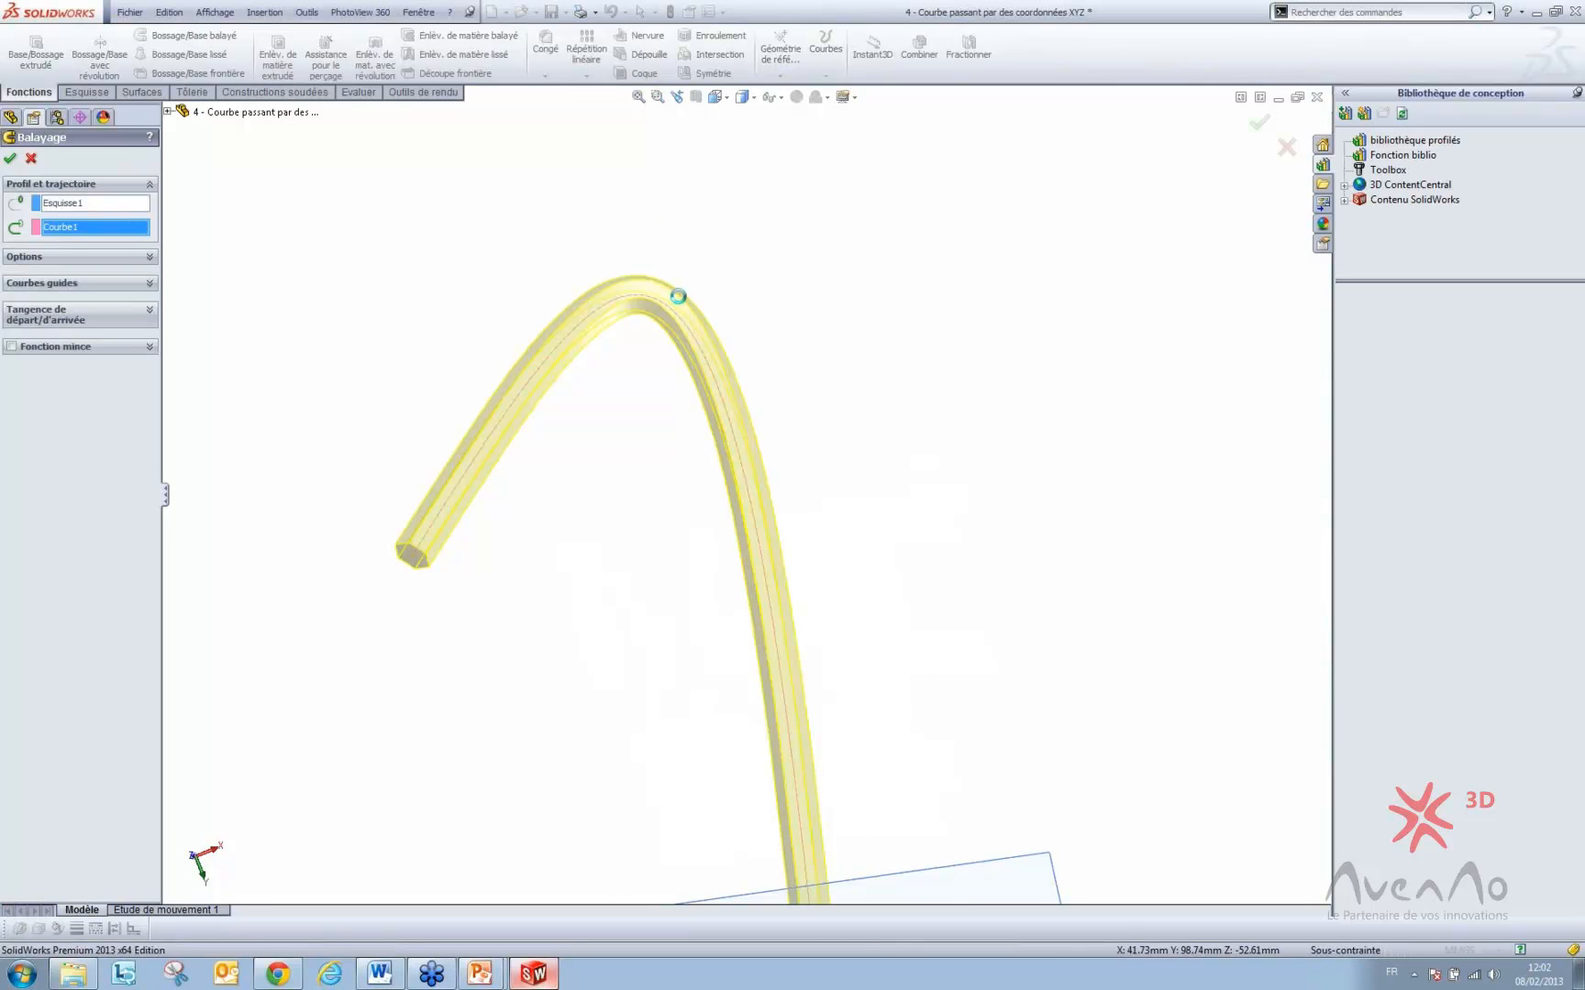
key("Return")
middle_click_drag(682, 488, 821, 195)
scroll(767, 443, "up", 3)
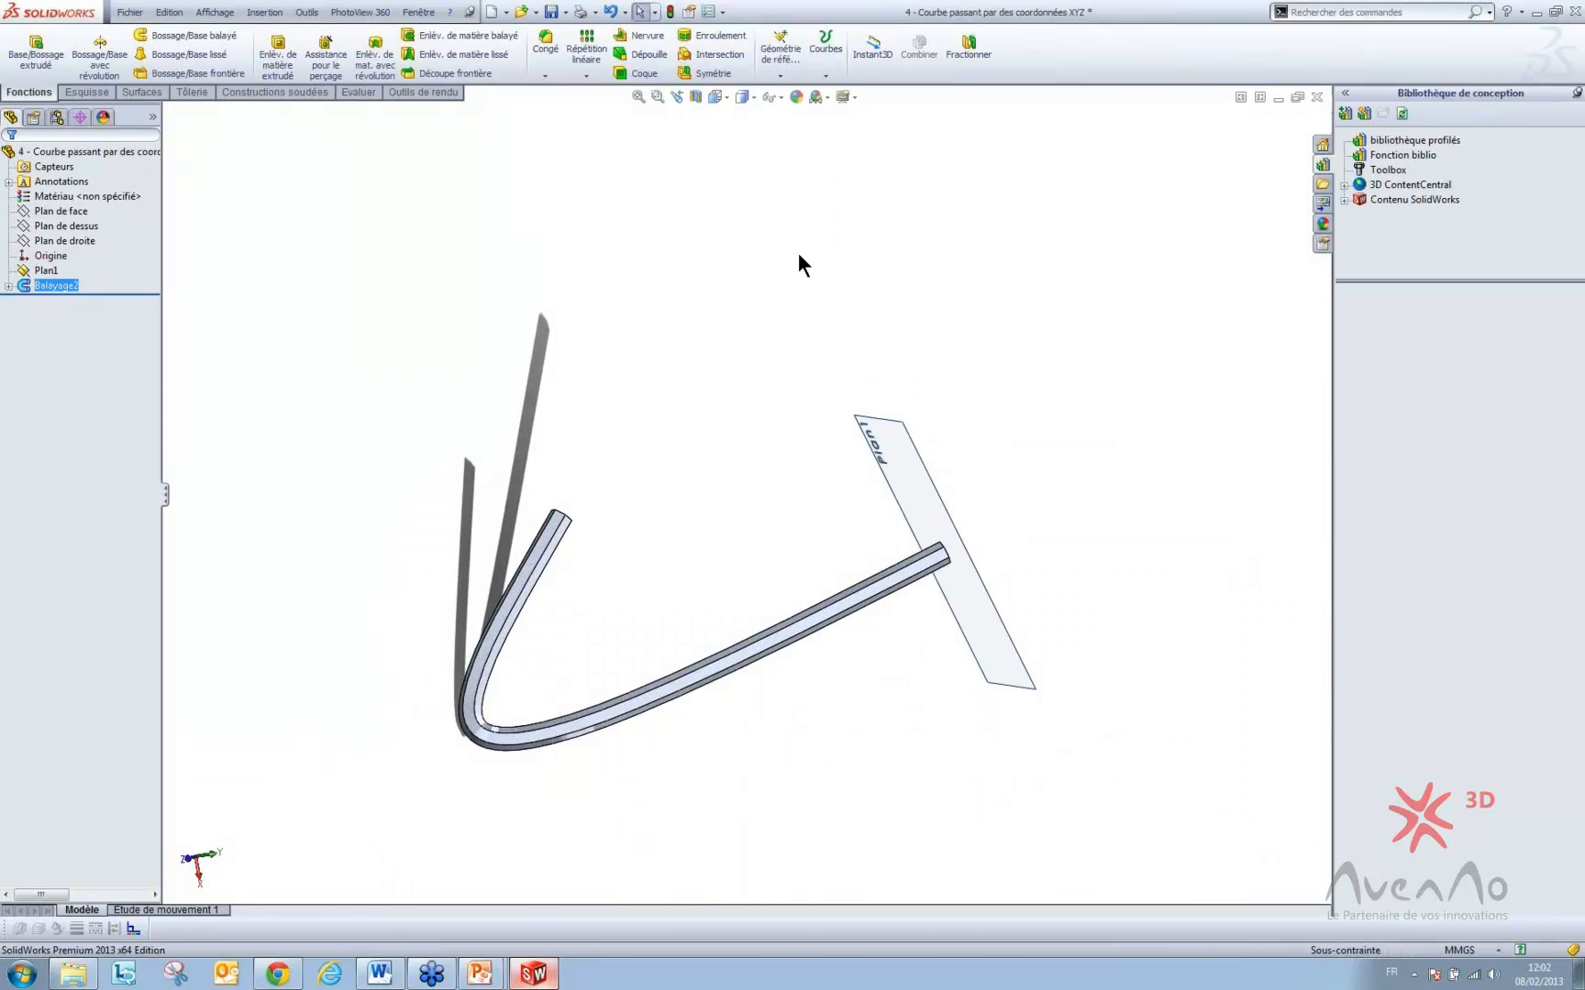
- Reopen the definition of the sweep's path curve to review its XYZ point table, and close it without changes
left_click(825, 69)
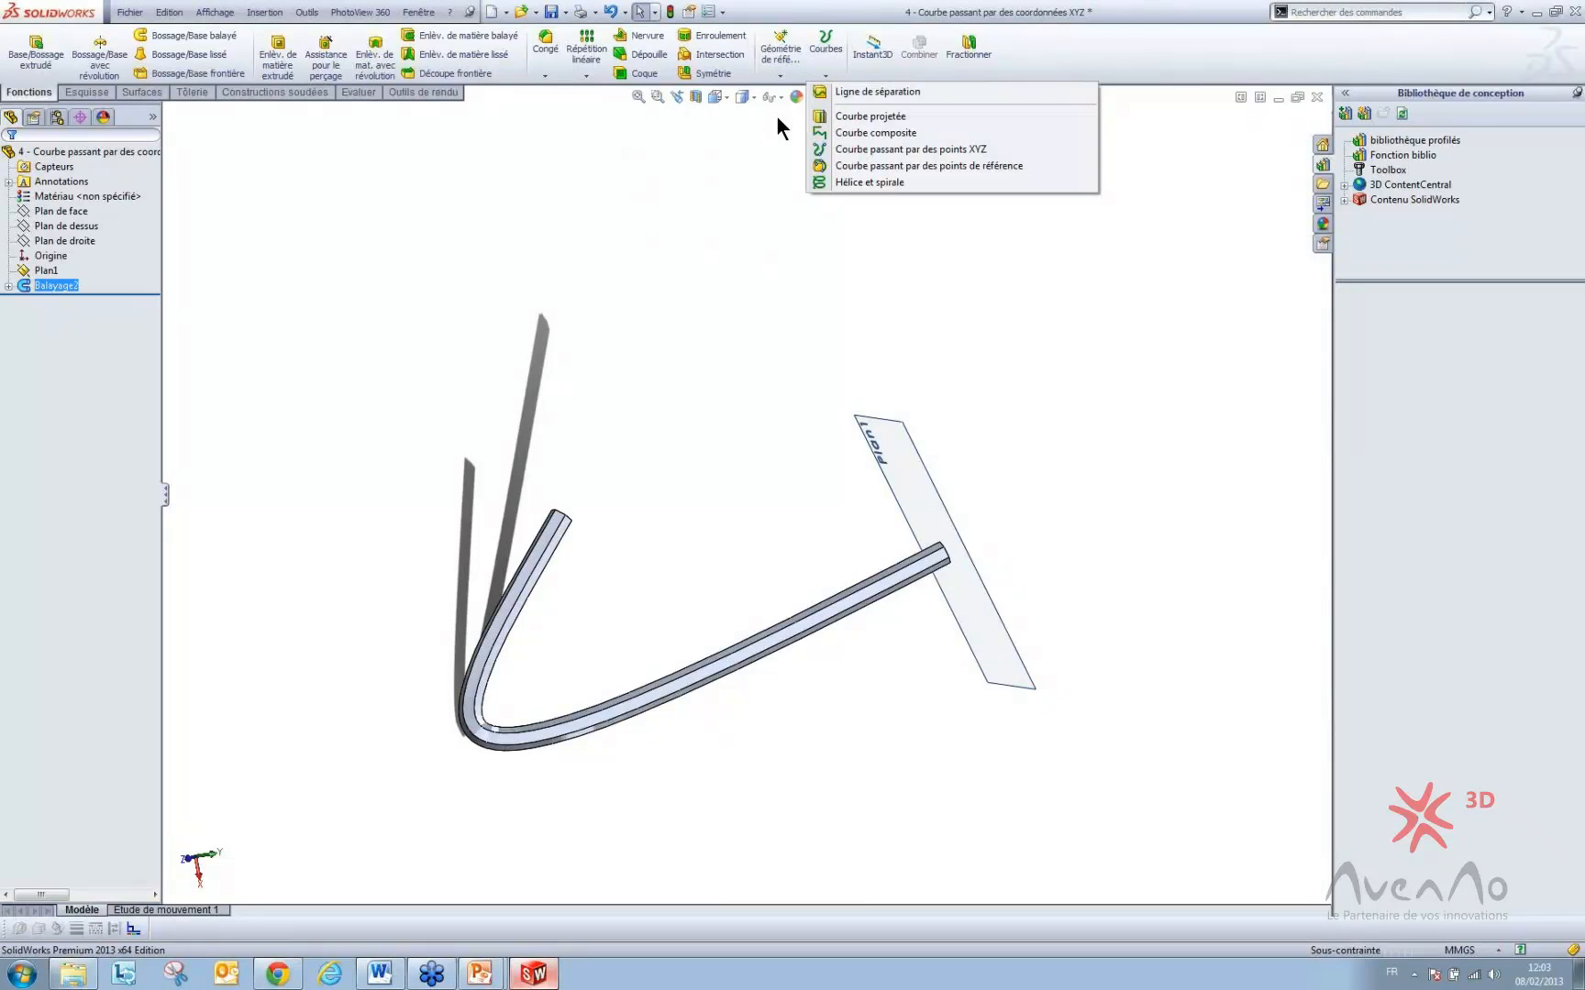
left_click(8, 286)
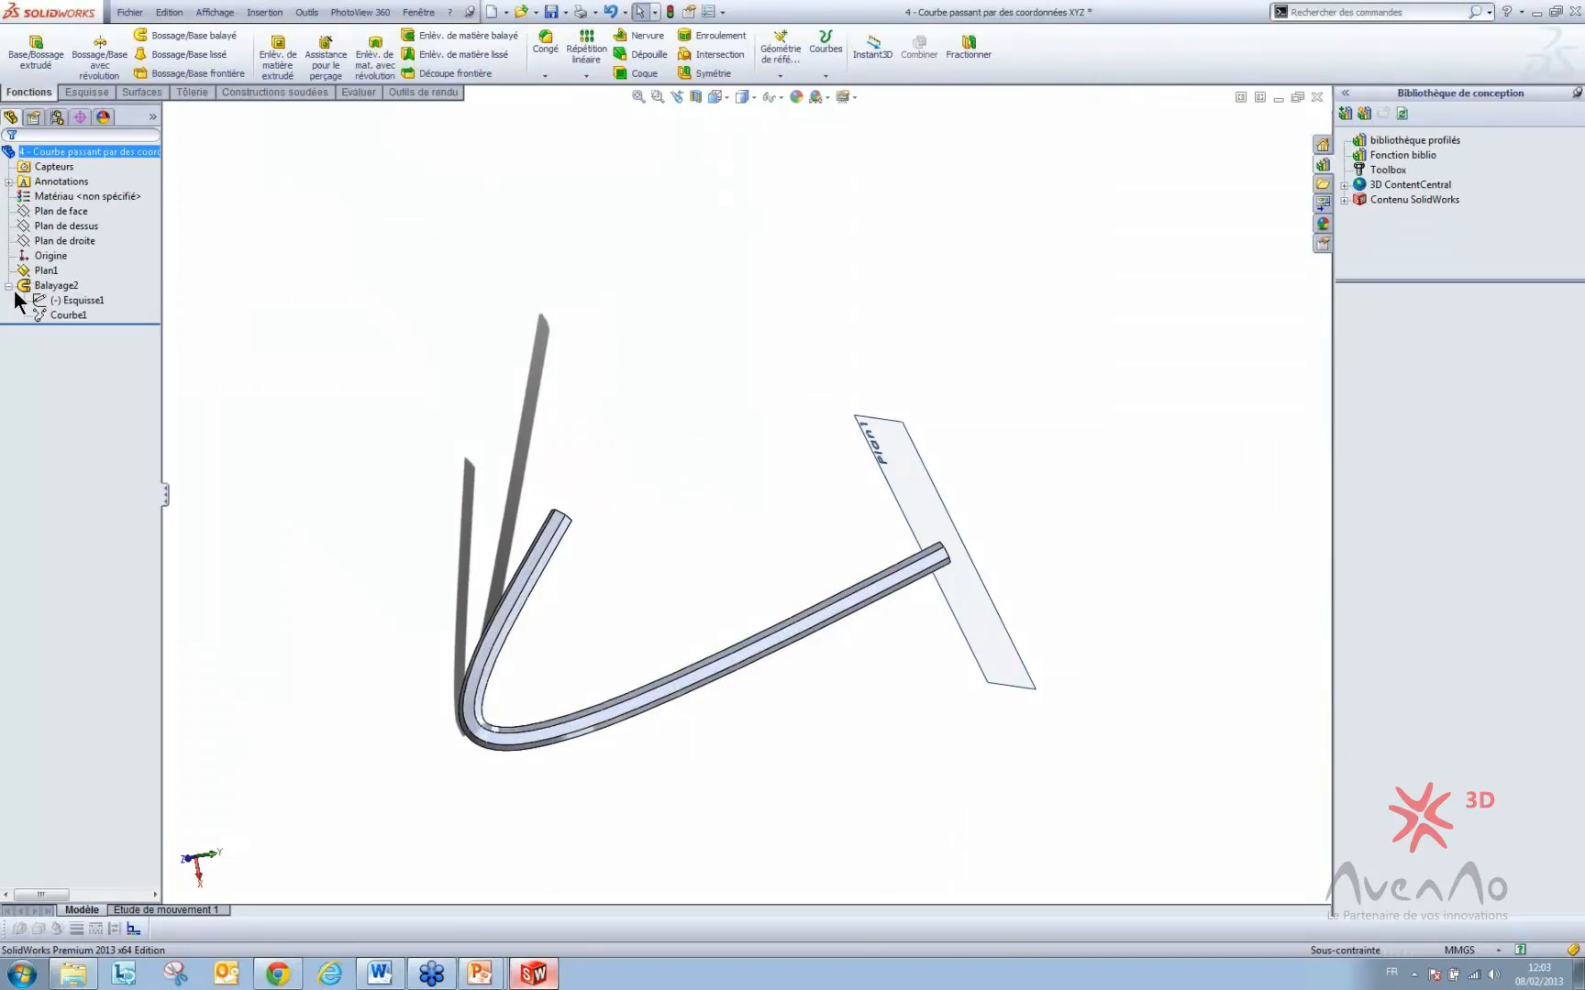
left_click(58, 314)
left_click(69, 272)
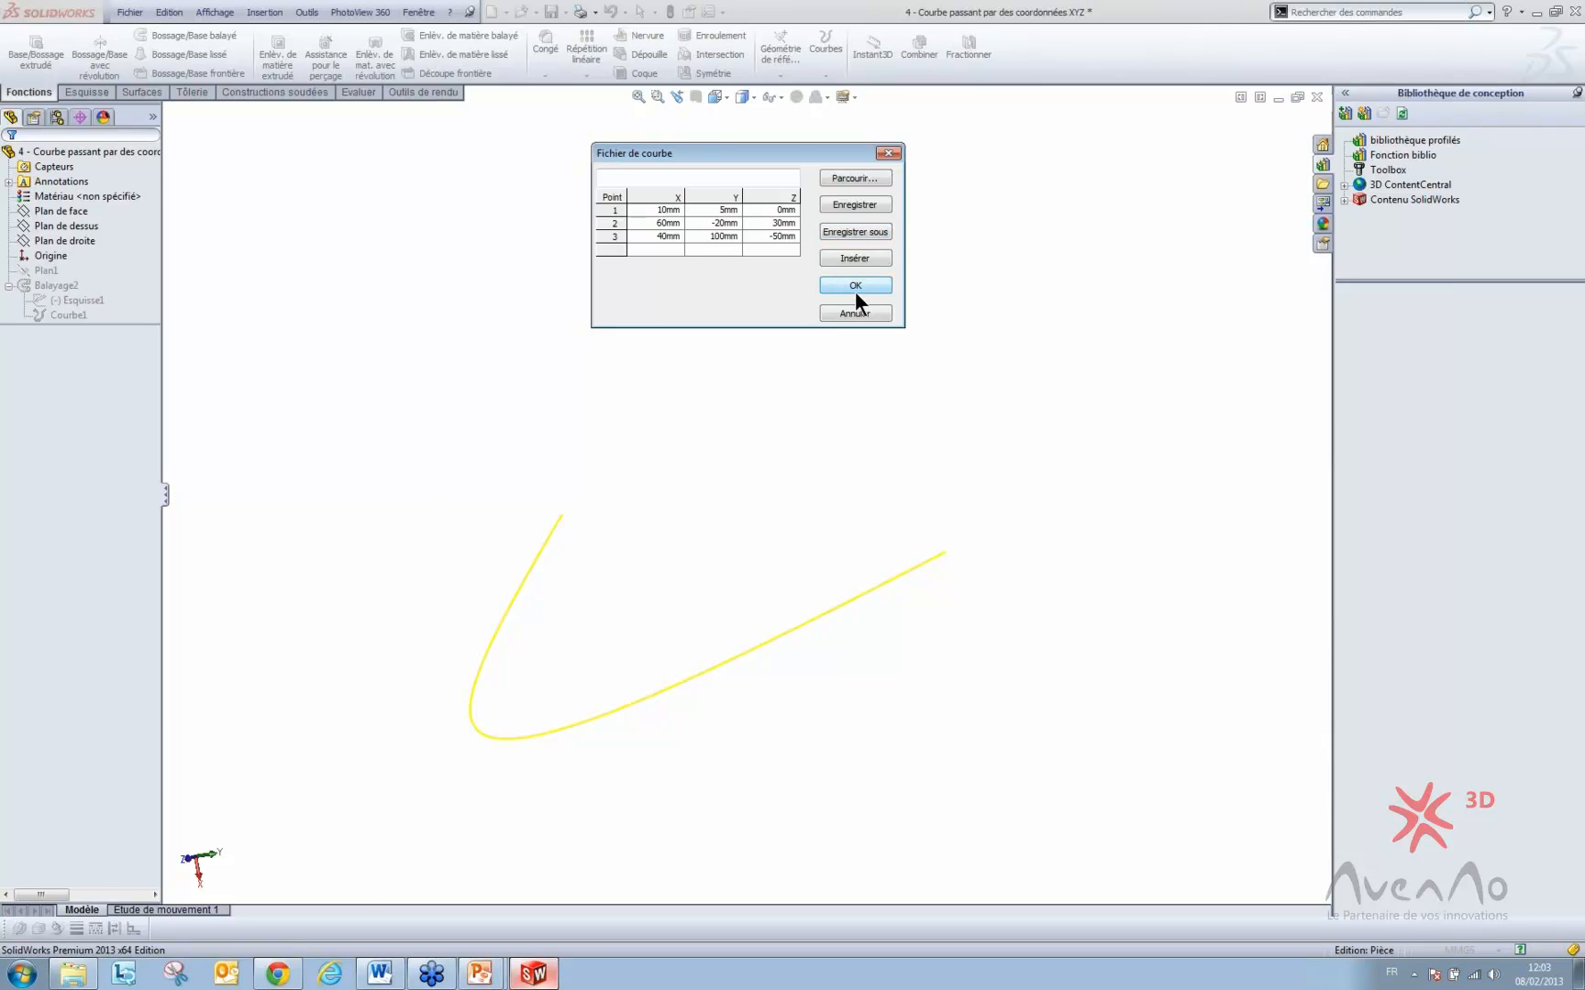
left_click(889, 153)
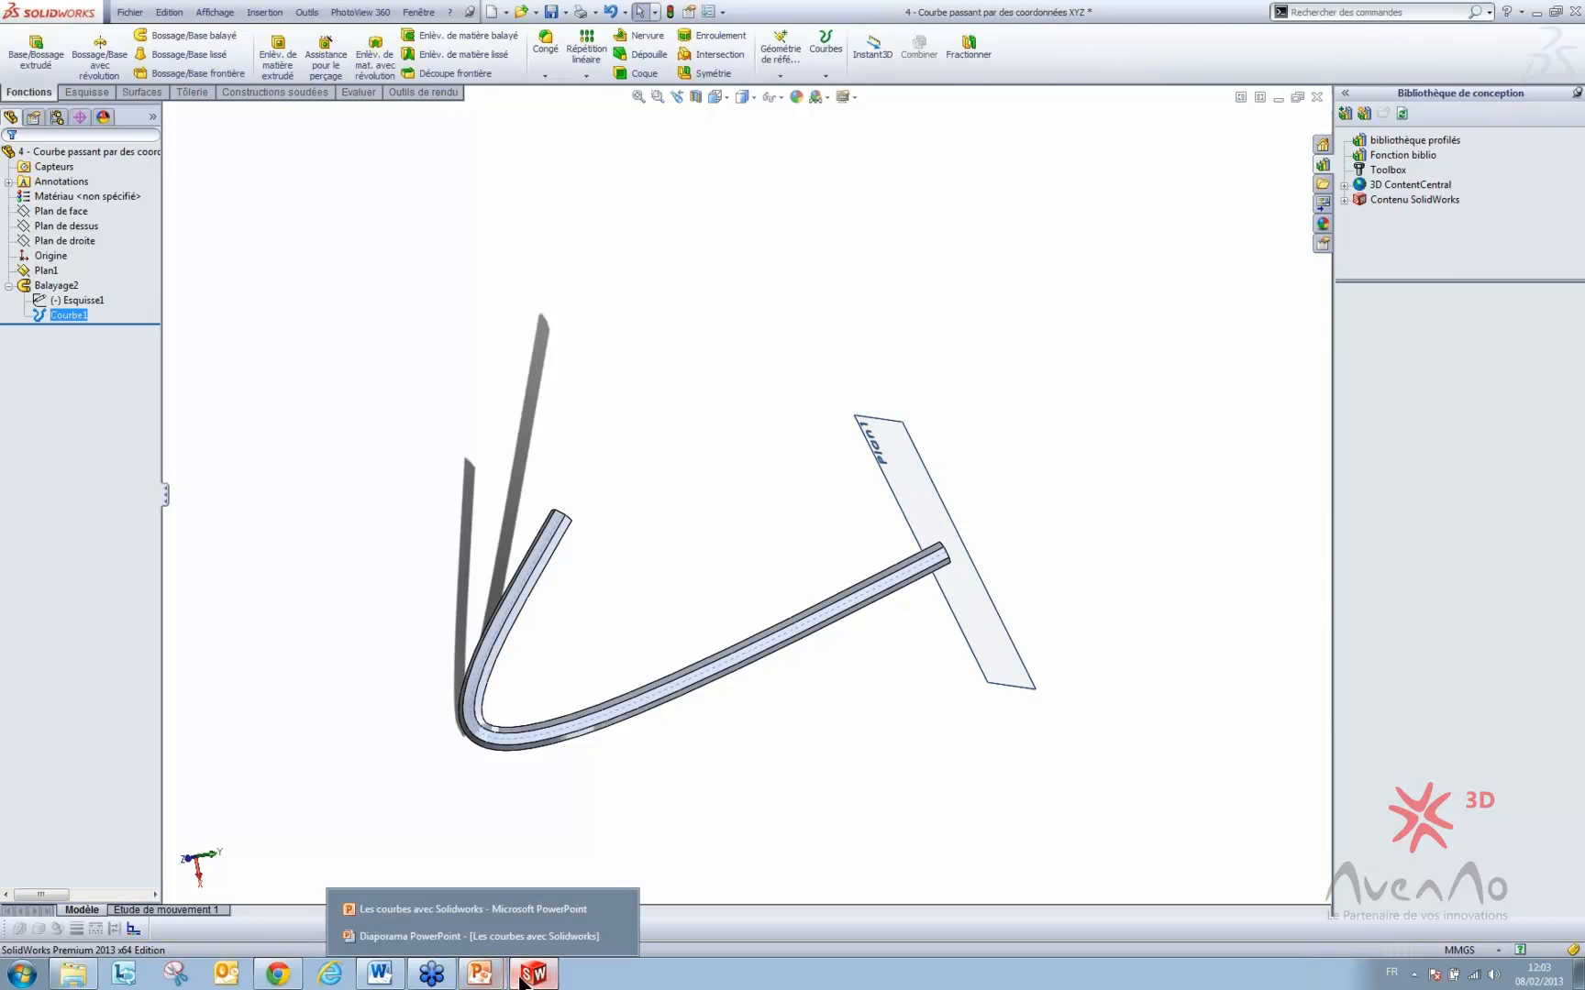
- Switch to the PowerPoint slide show and advance to the first bullet of the split line slide, "5 – La ligne de séparation"
mouse_move(480, 974)
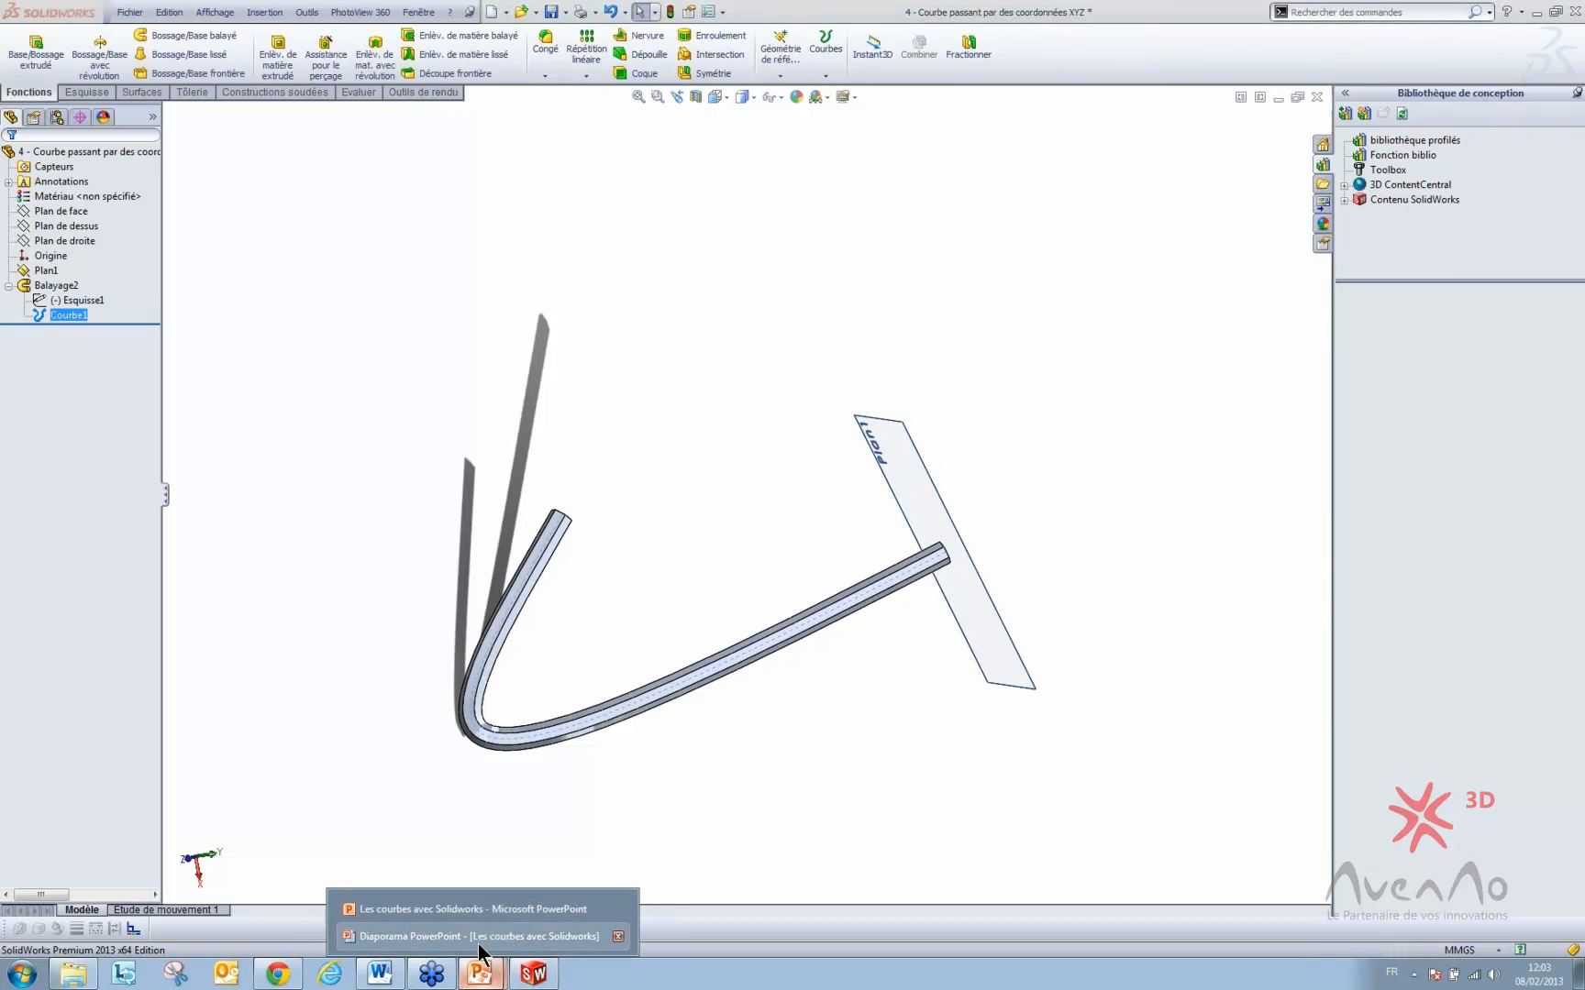
left_click(479, 945)
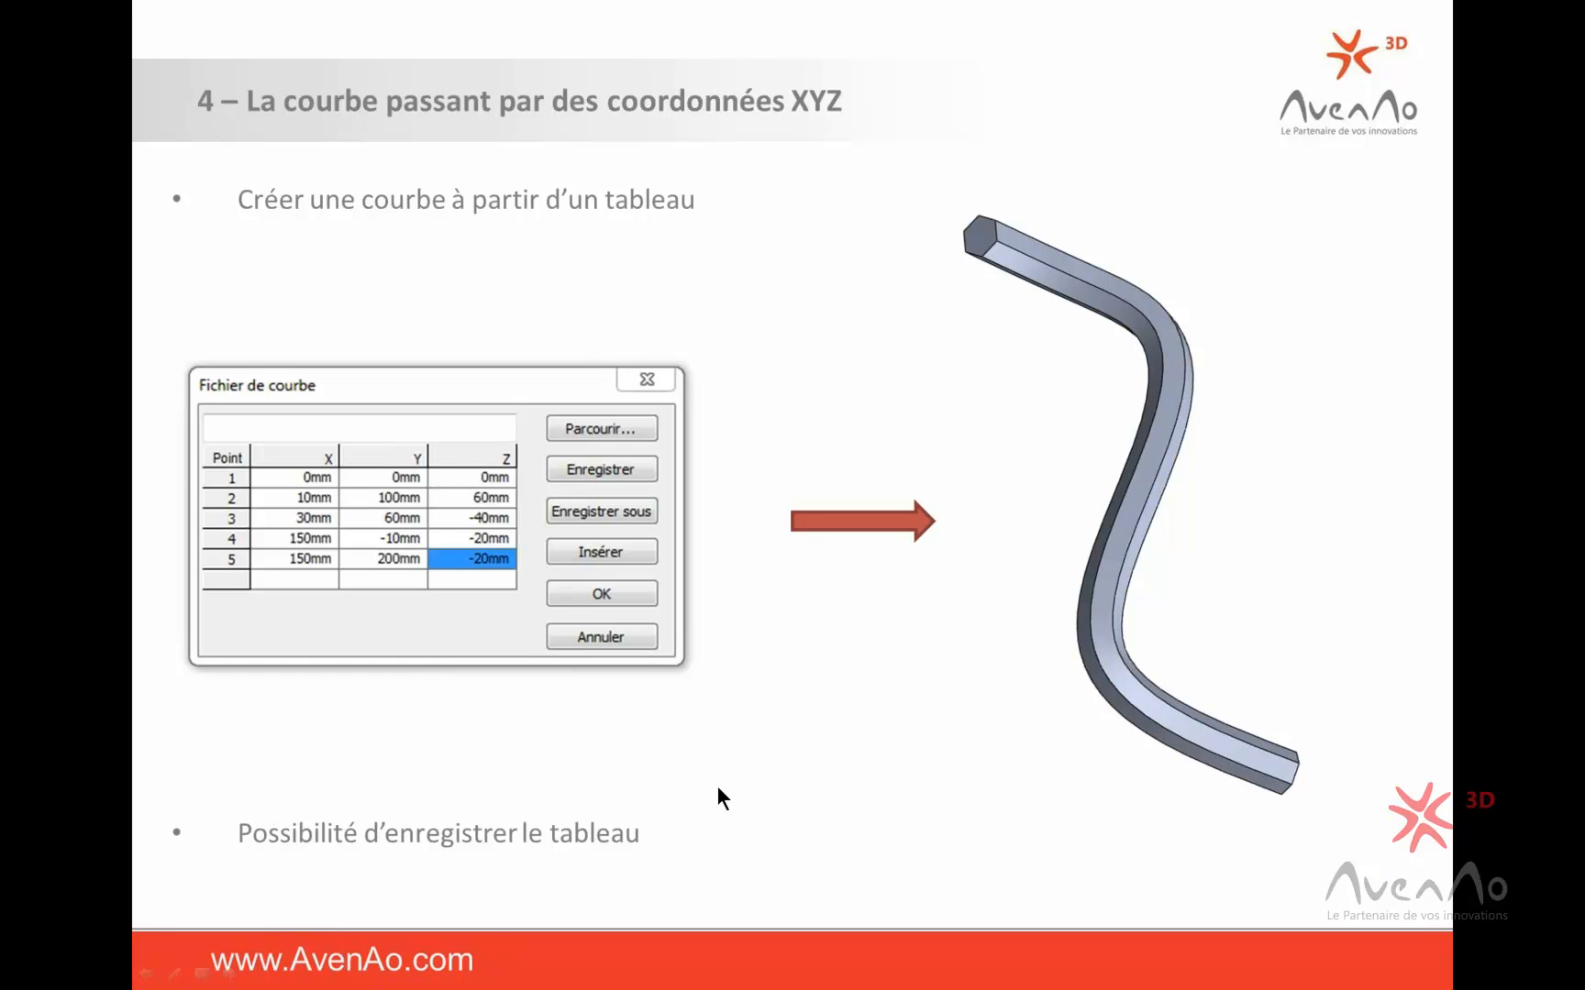
left_click(718, 788)
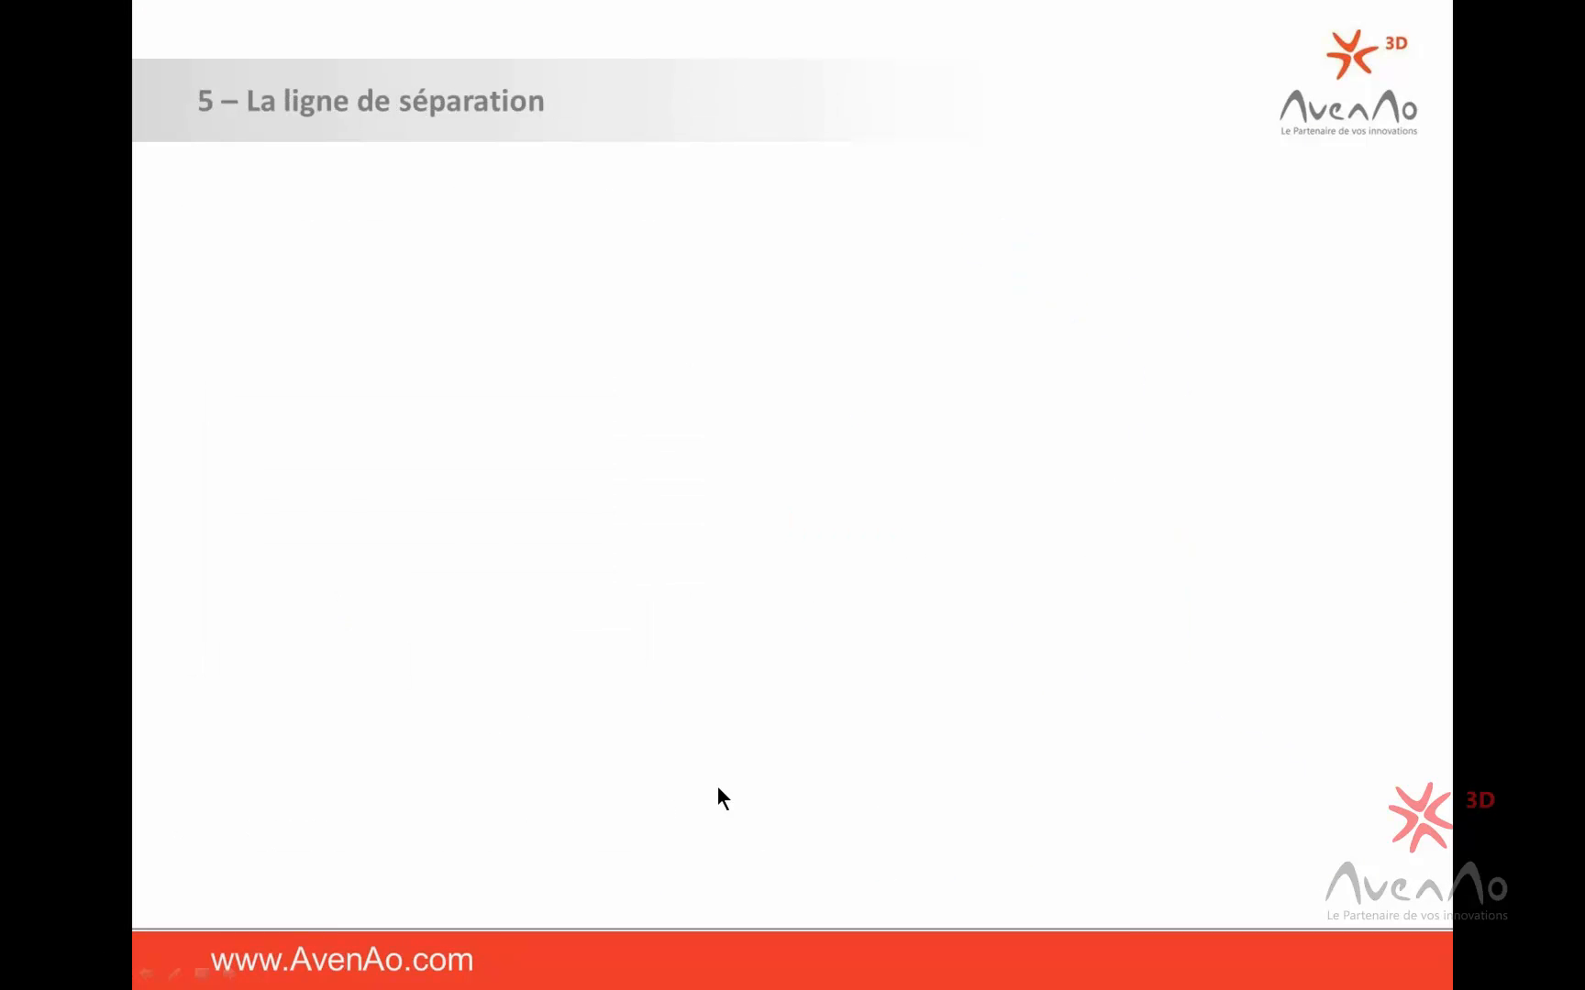
left_click(718, 788)
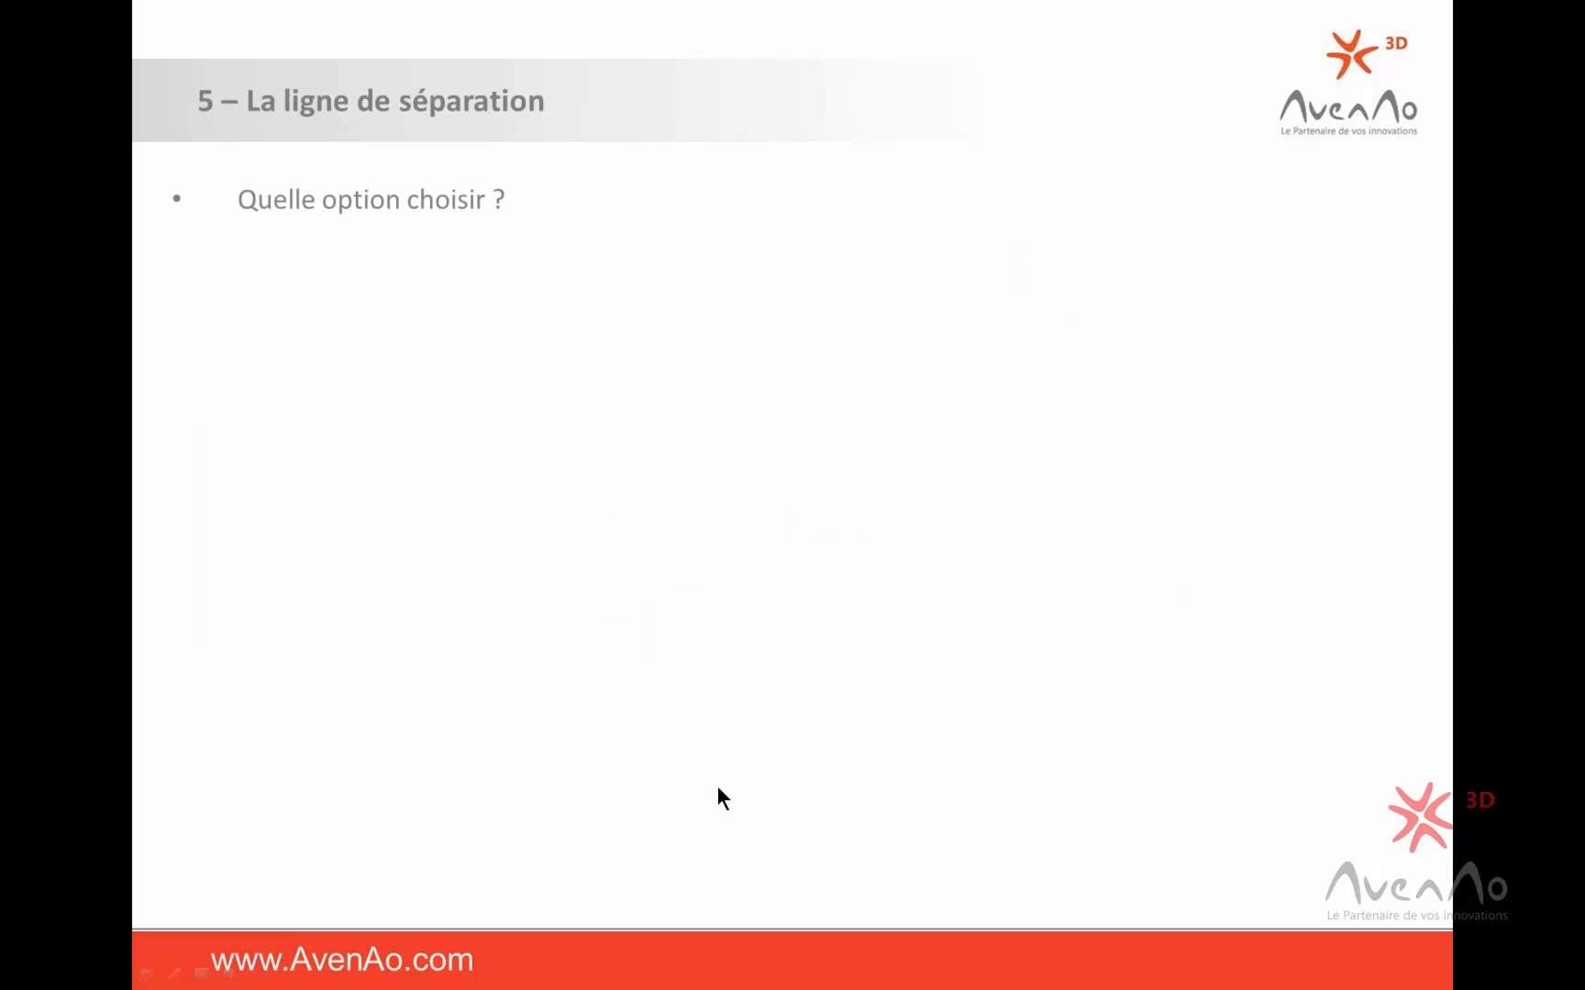
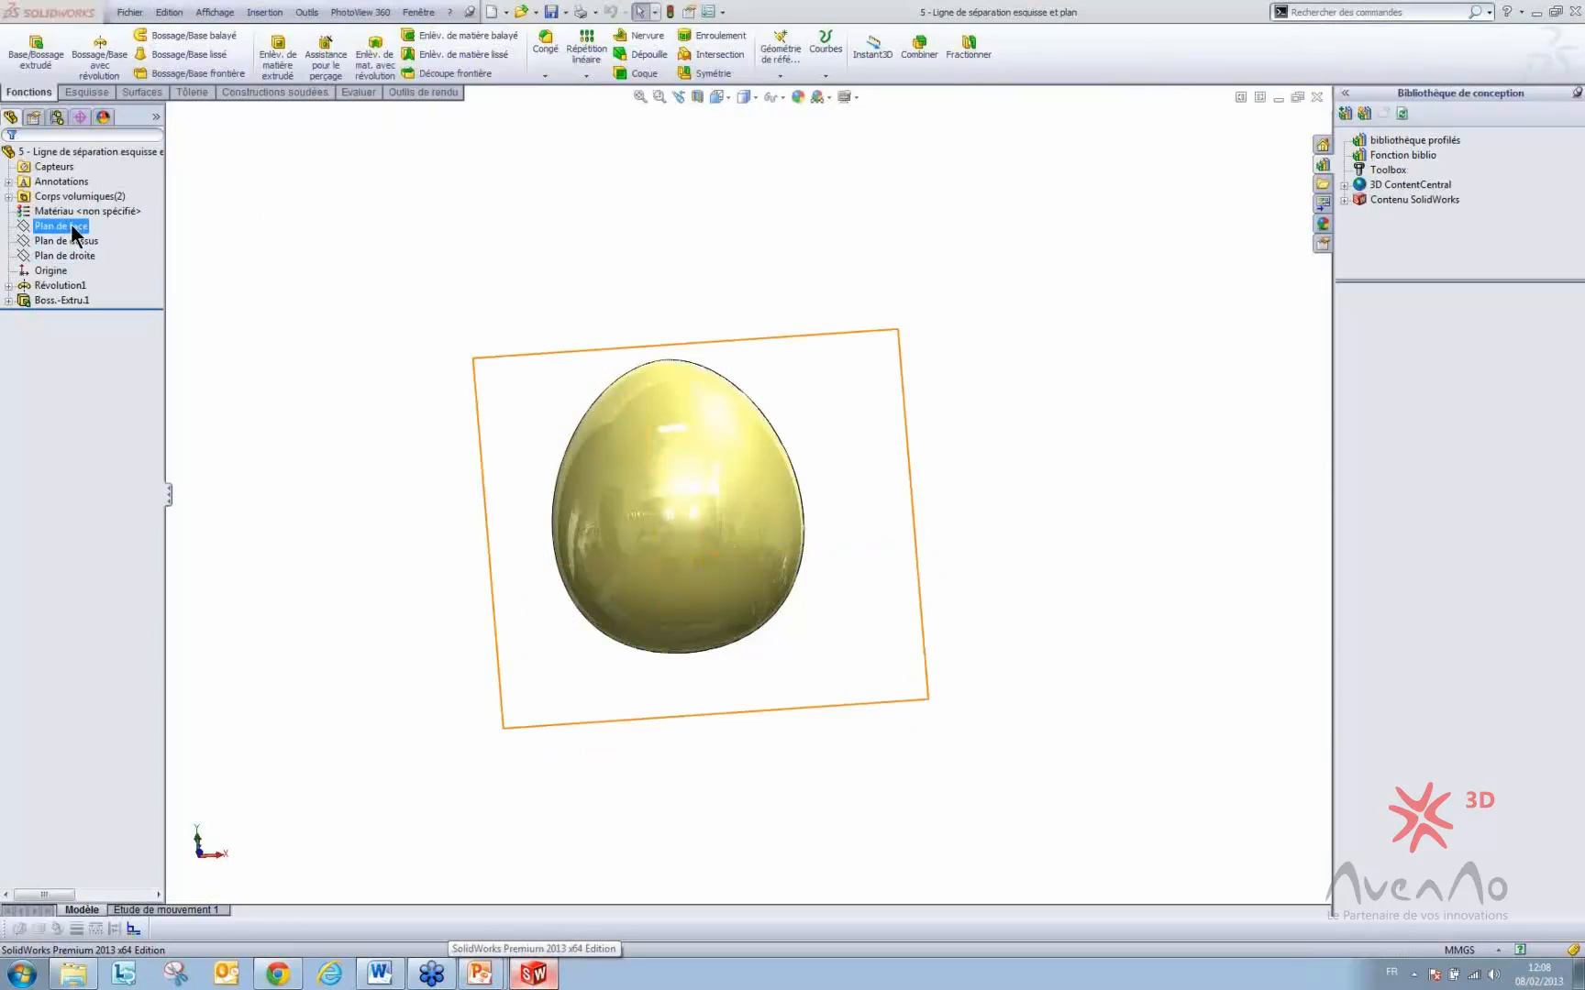
- Start a new sketch on the front plane (Plan de face) of the egg model, with the view facing the plane
mouse_move(697, 513)
middle_mouse_down()
mouse_move(829, 554)
mouse_move(694, 503)
middle_mouse_up()
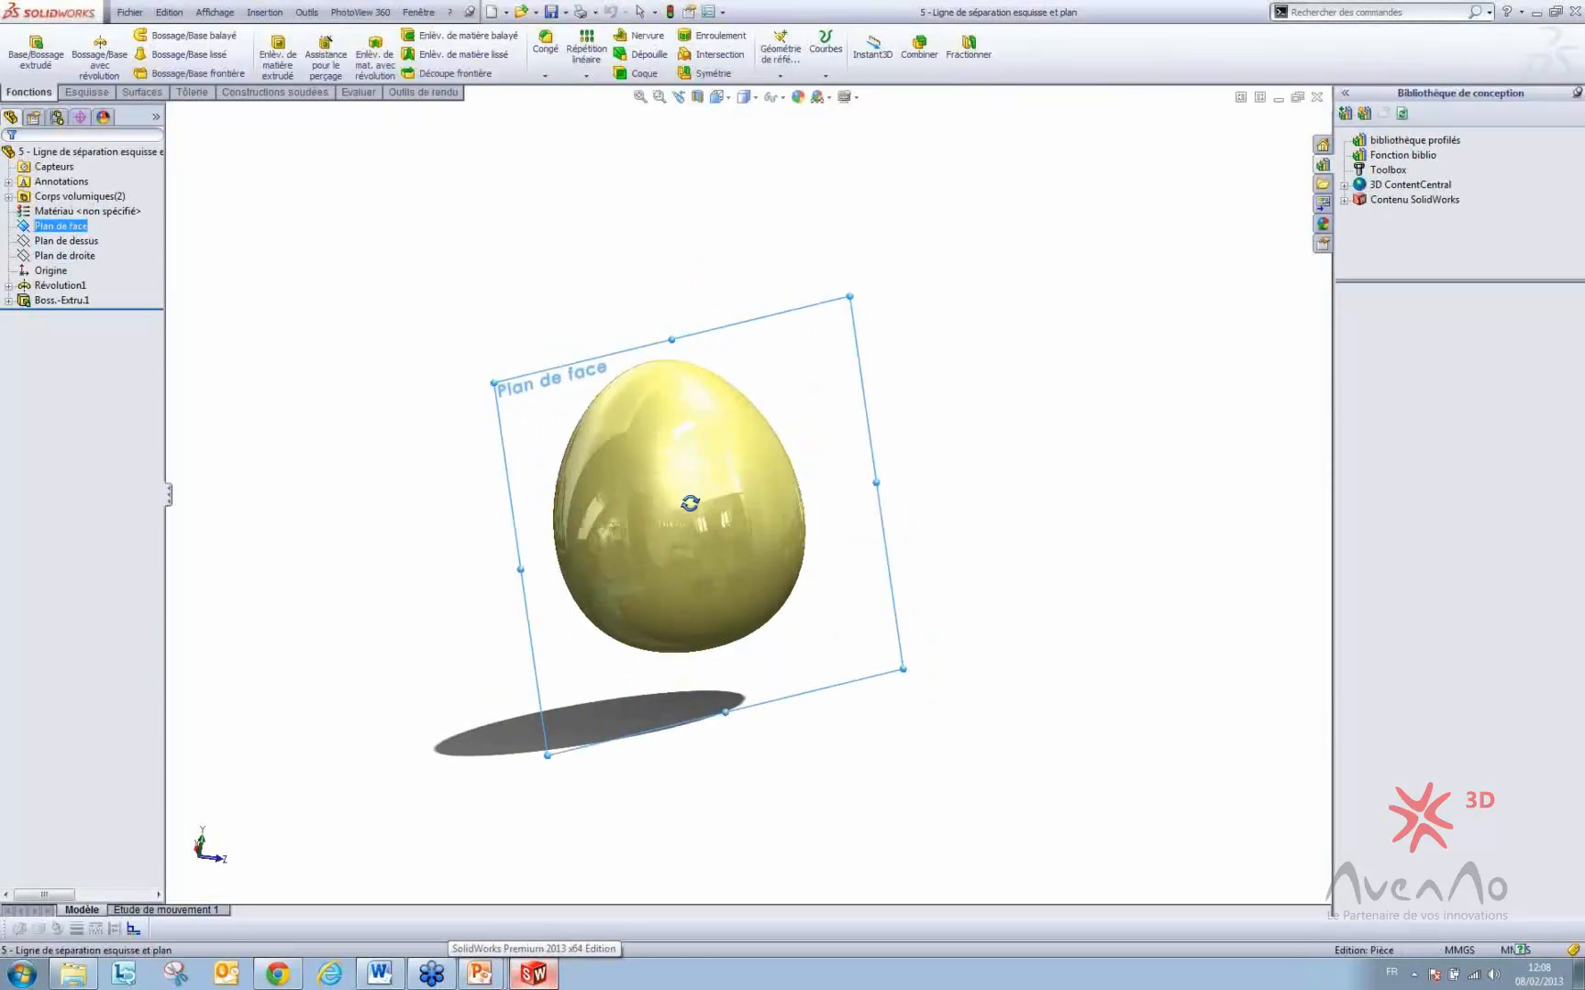
left_click(37, 227)
left_click(41, 199)
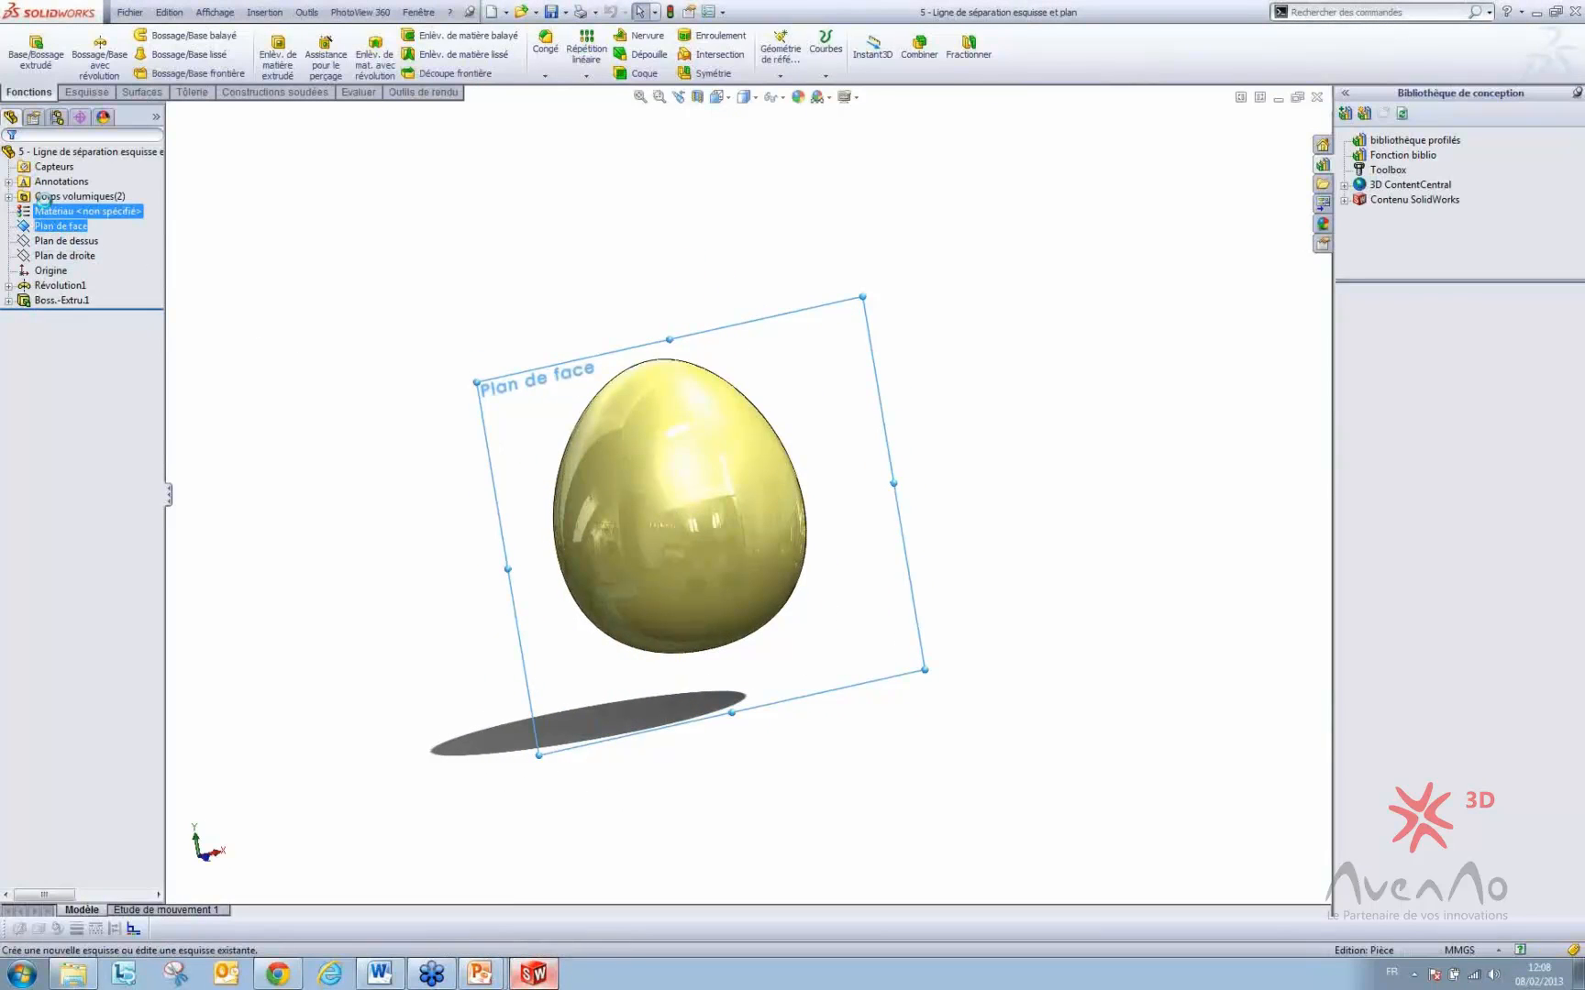
middle_click_drag(768, 537, 892, 523)
key("ctrl+8")
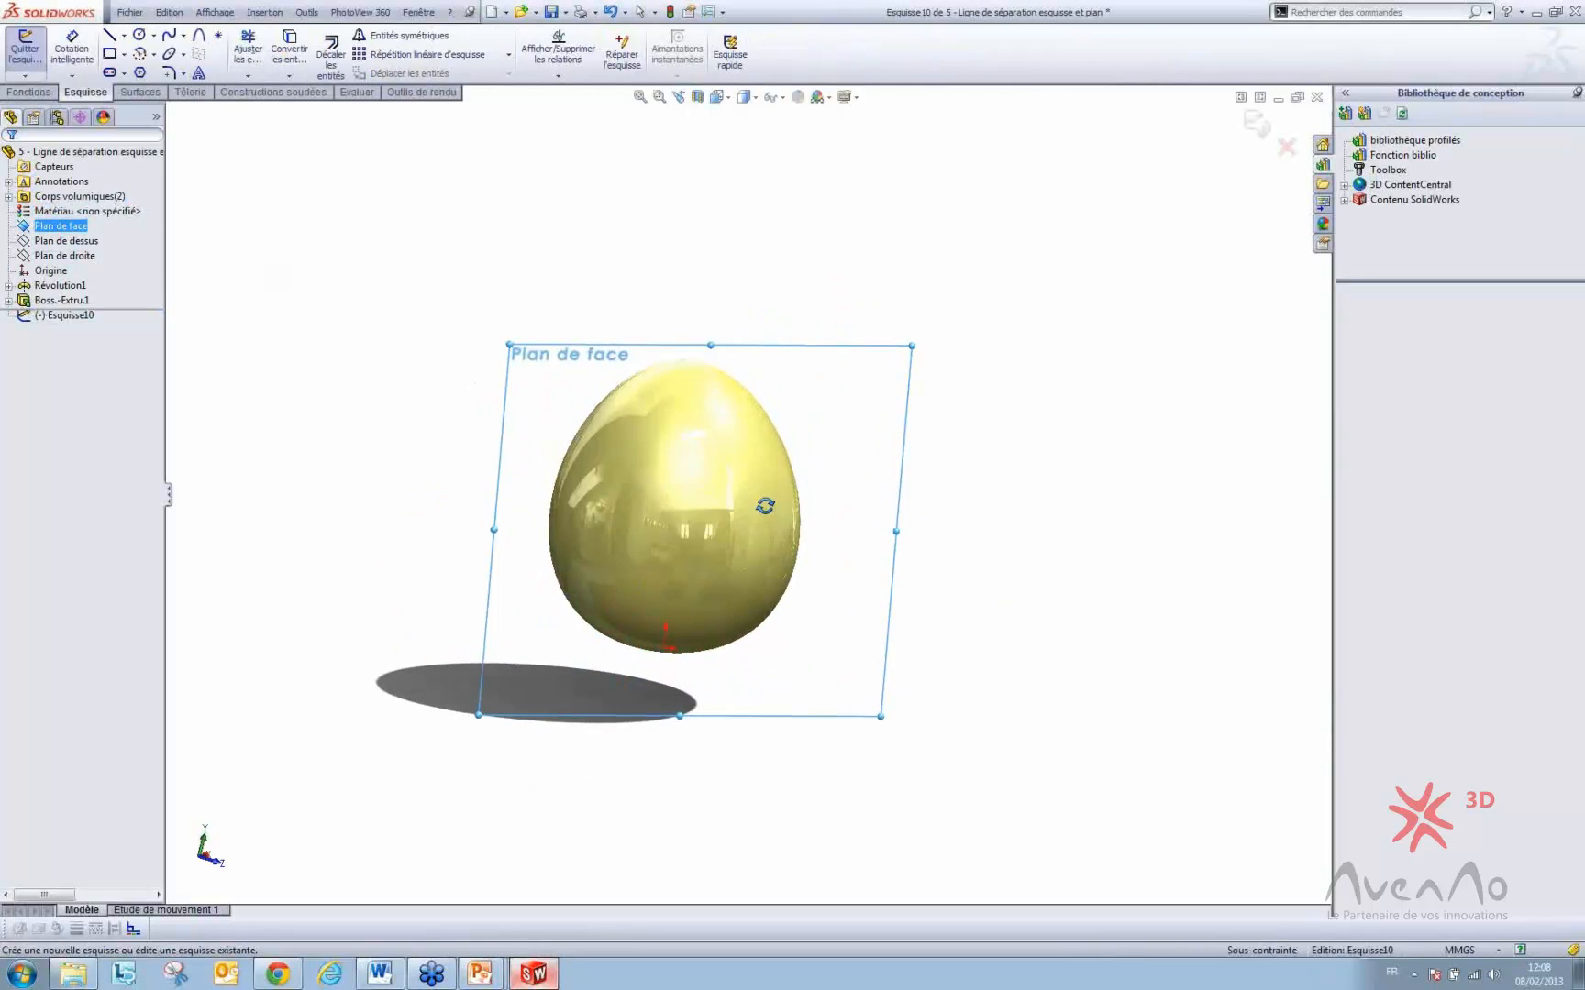
scroll(679, 500, "down", 5)
key("f")
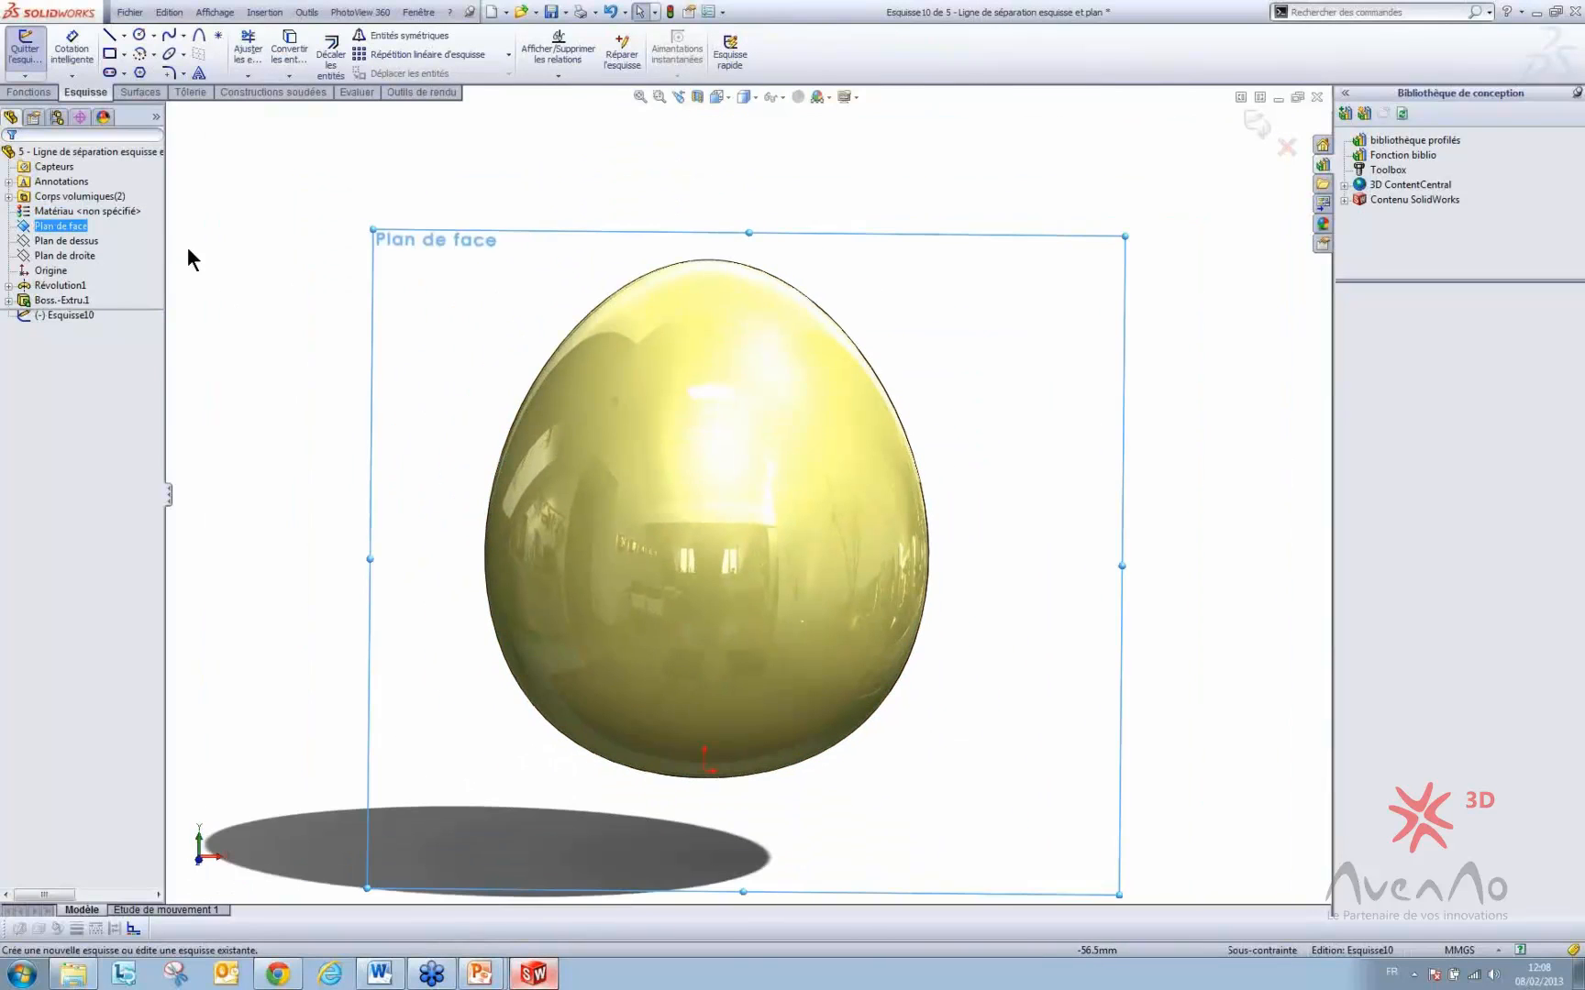
- Sketch an inclined construction line about 40 mm long, rising at about 37° across the egg
left_click(122, 35)
left_click(129, 72)
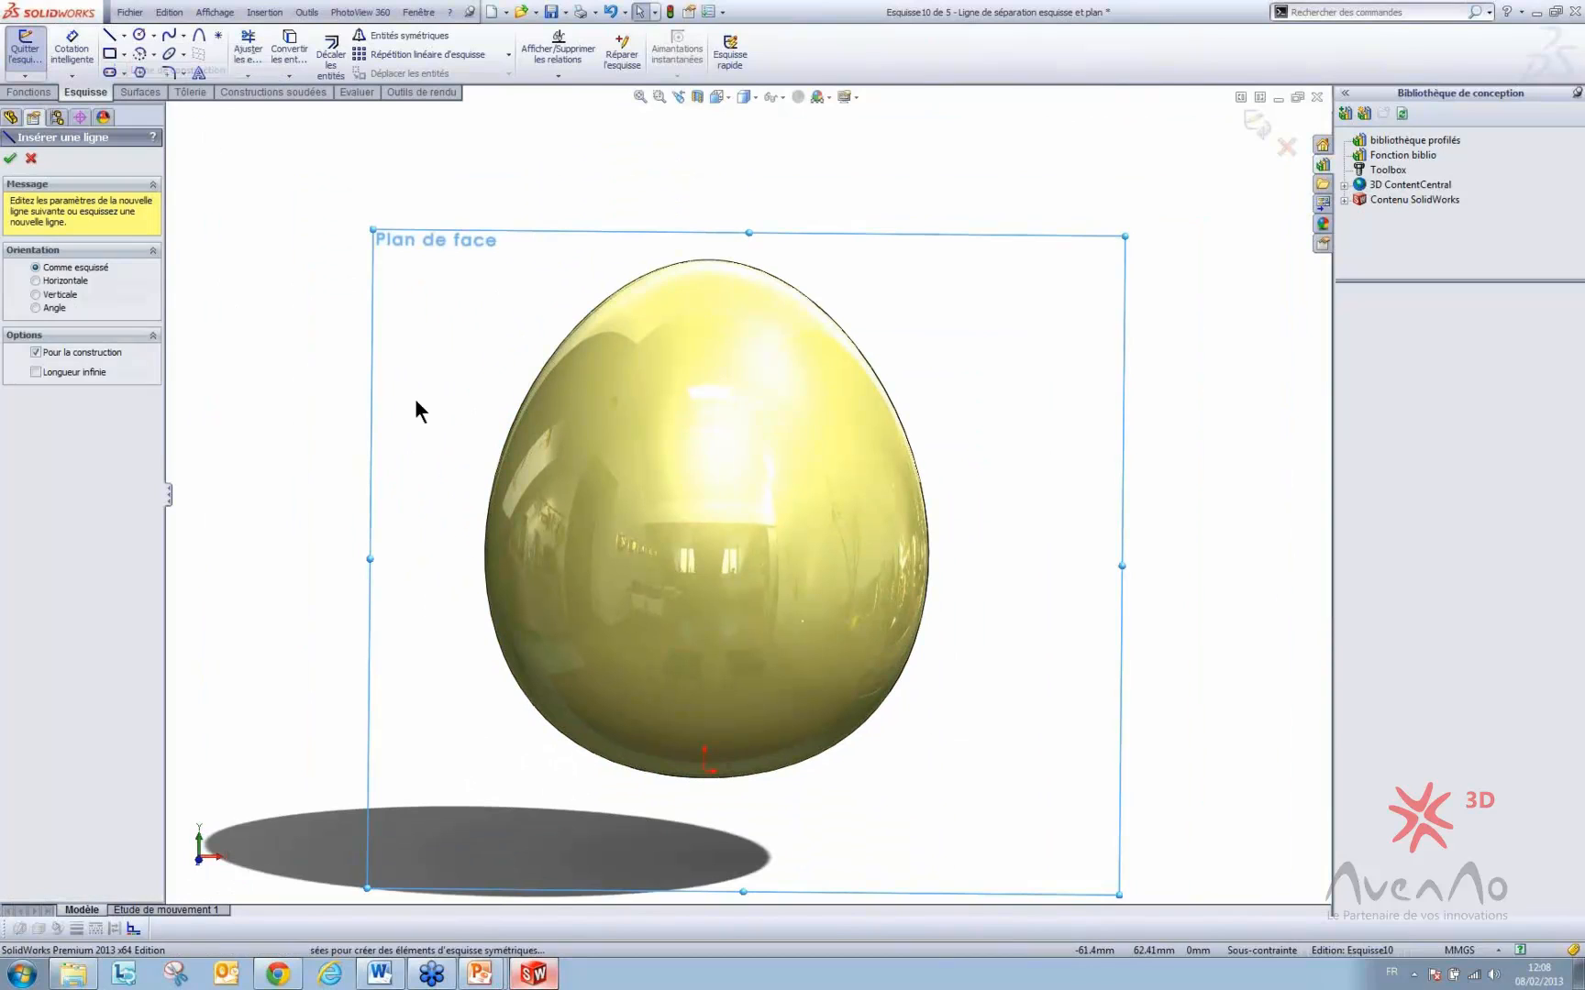
left_click(530, 627)
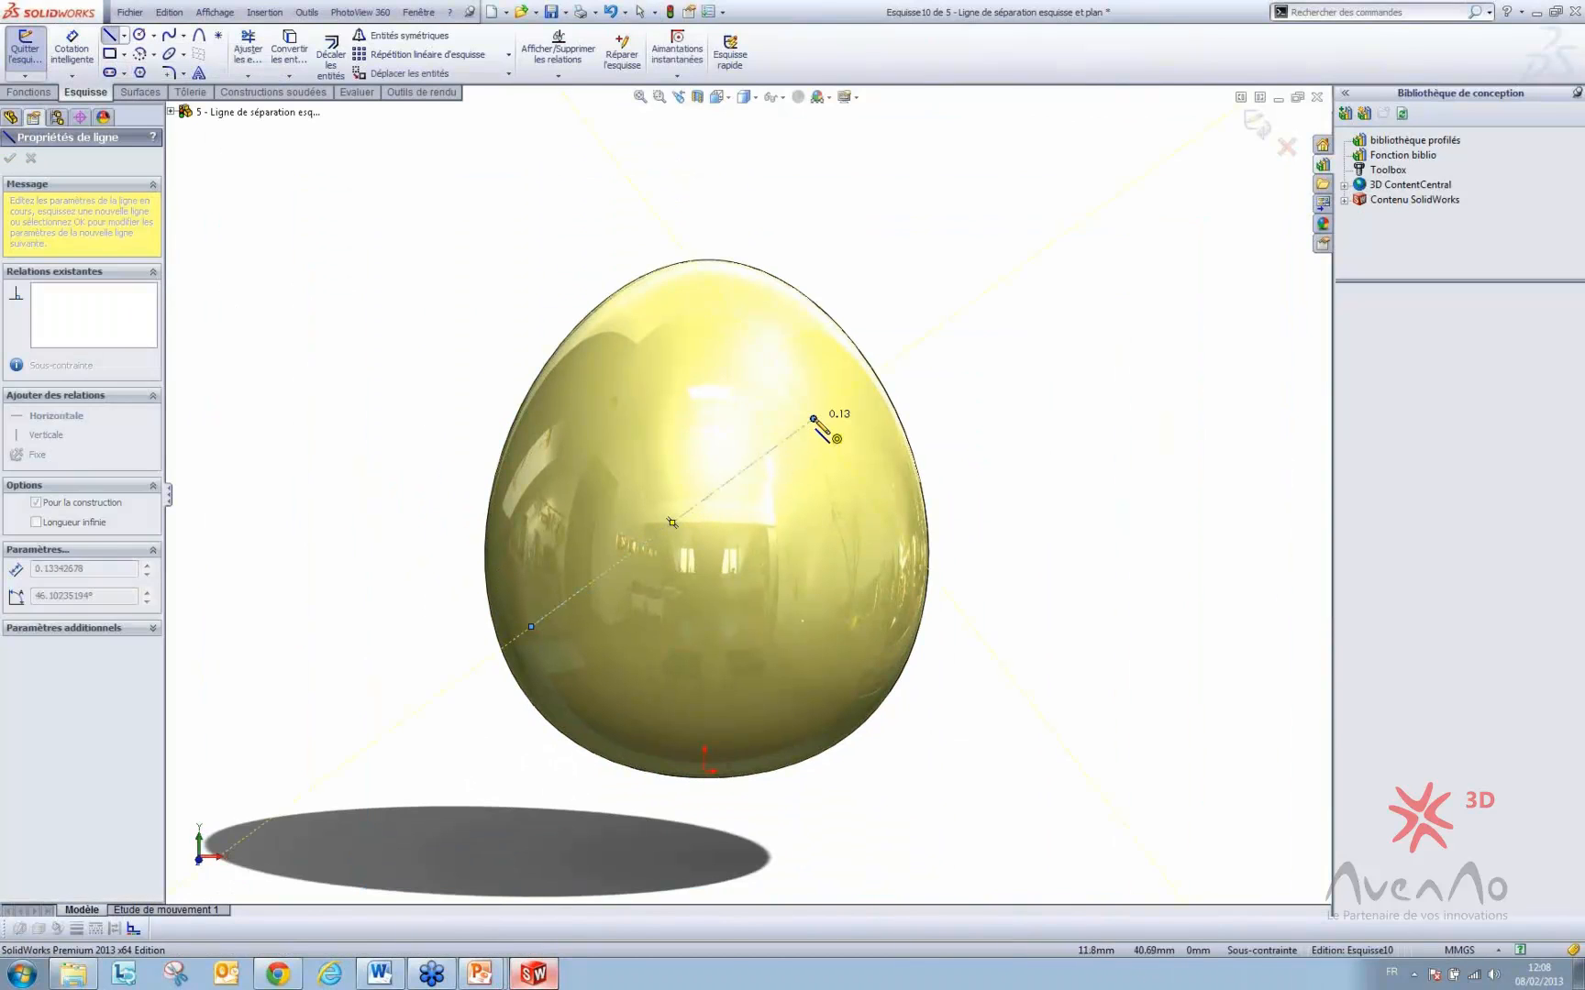
left_click(814, 419)
key("Escape")
- Add the sketch text "Solidworks 2013" along the construction line and exit the sketch
left_click(753, 463)
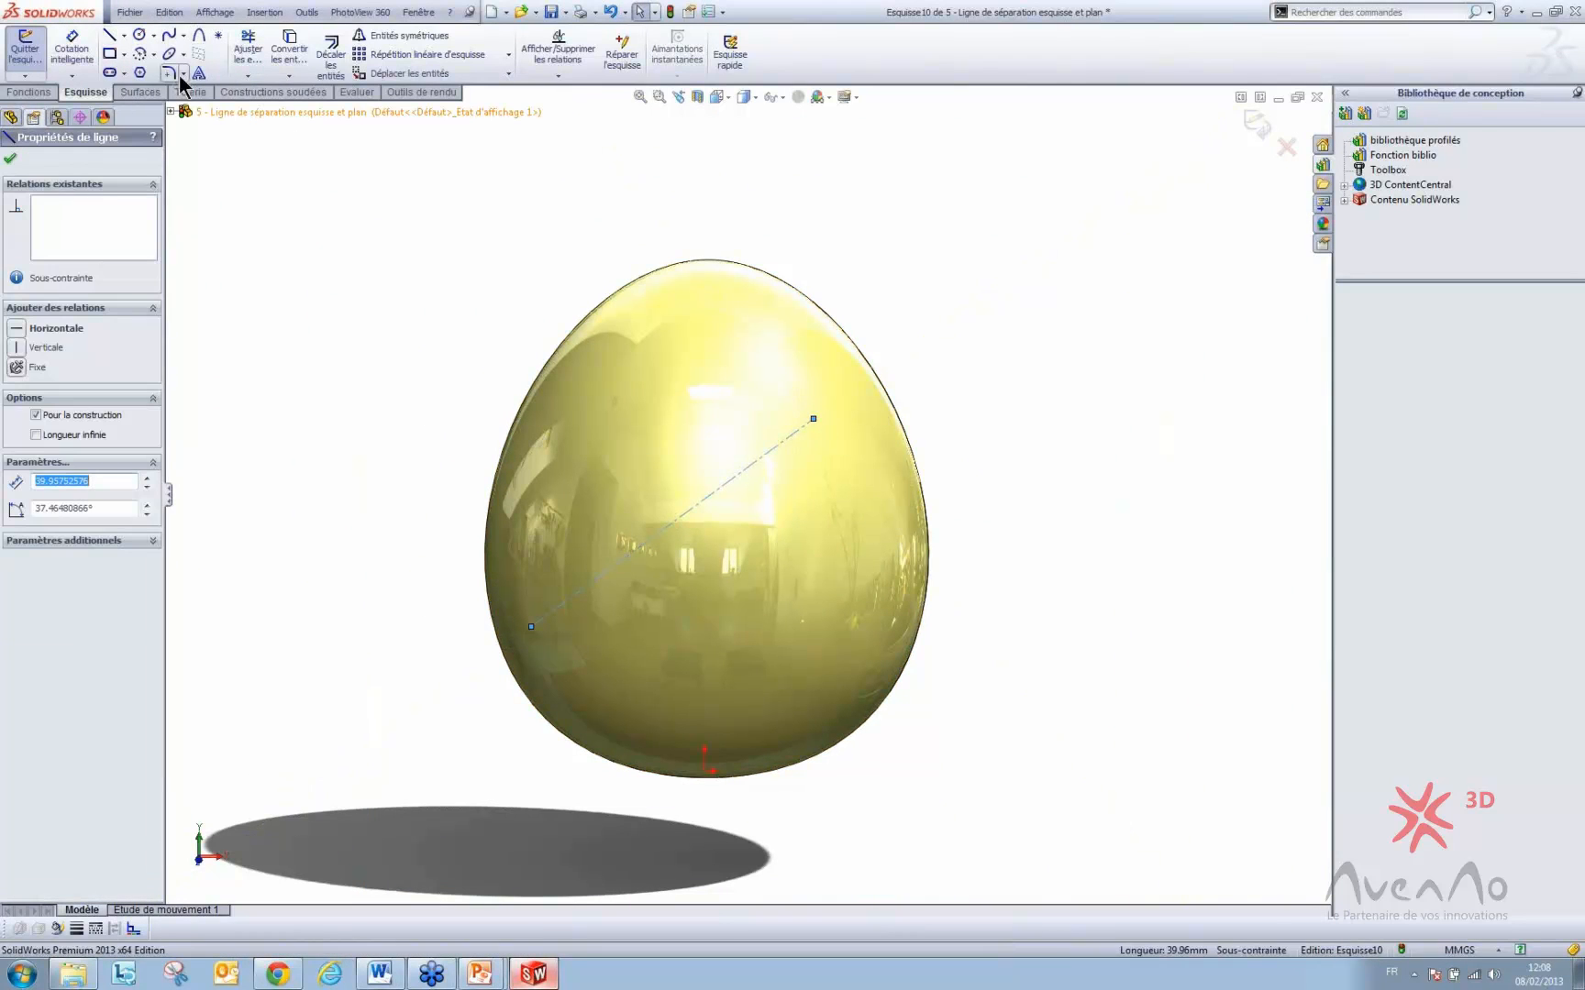
left_click(199, 74)
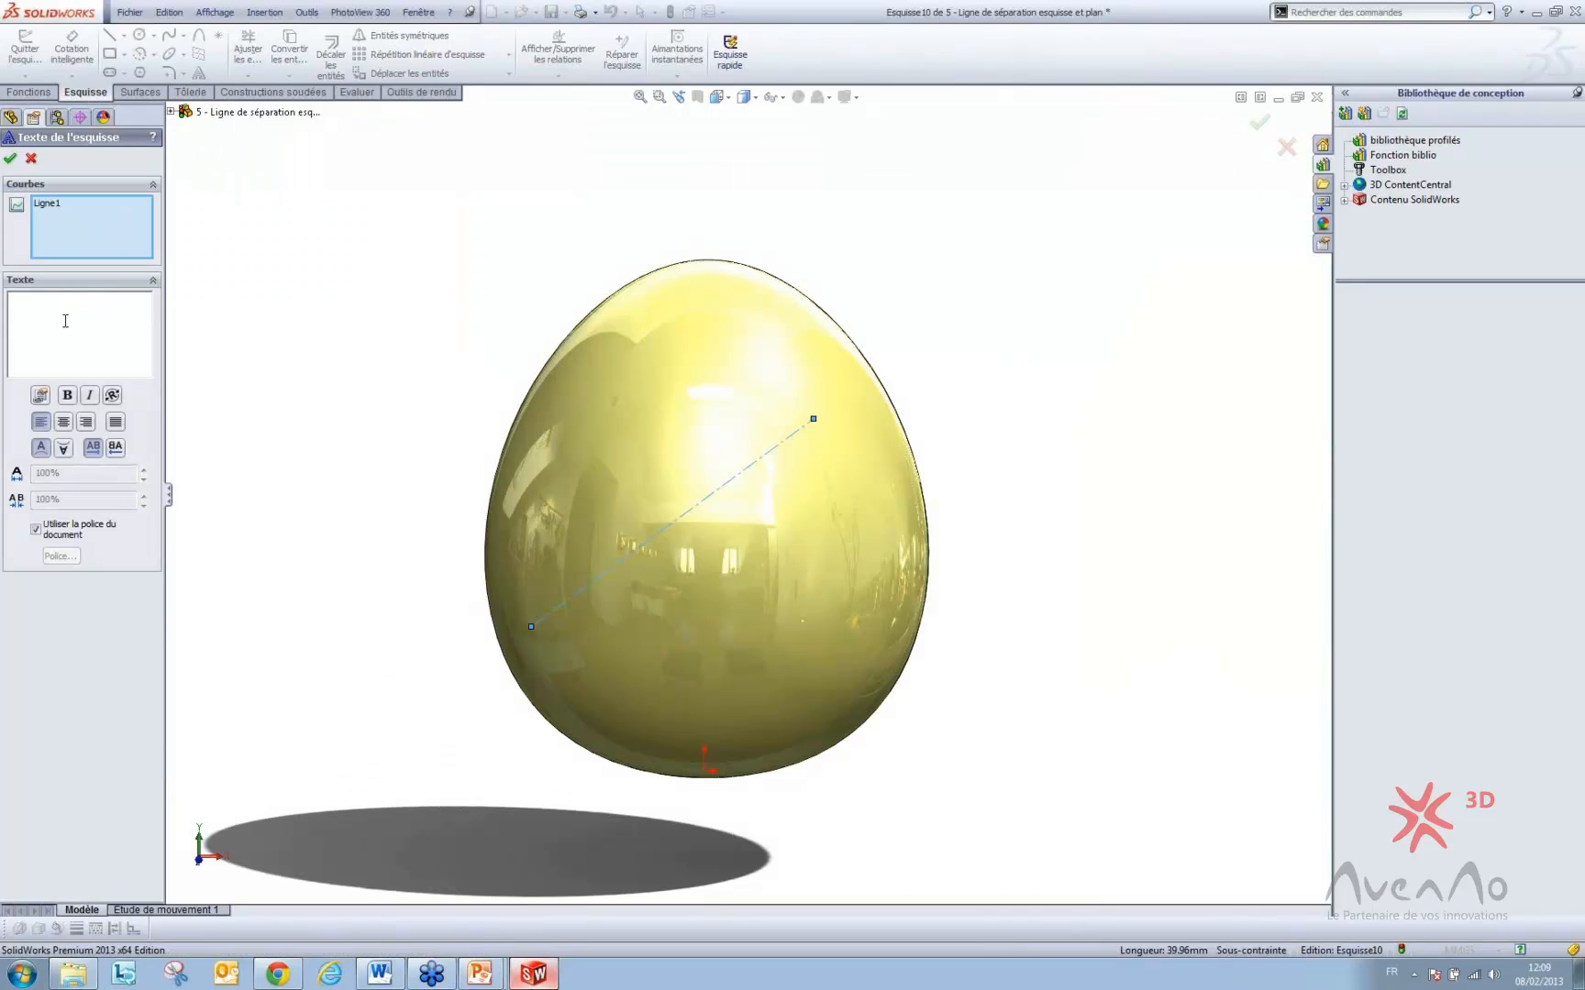
type("Solidworks 2013")
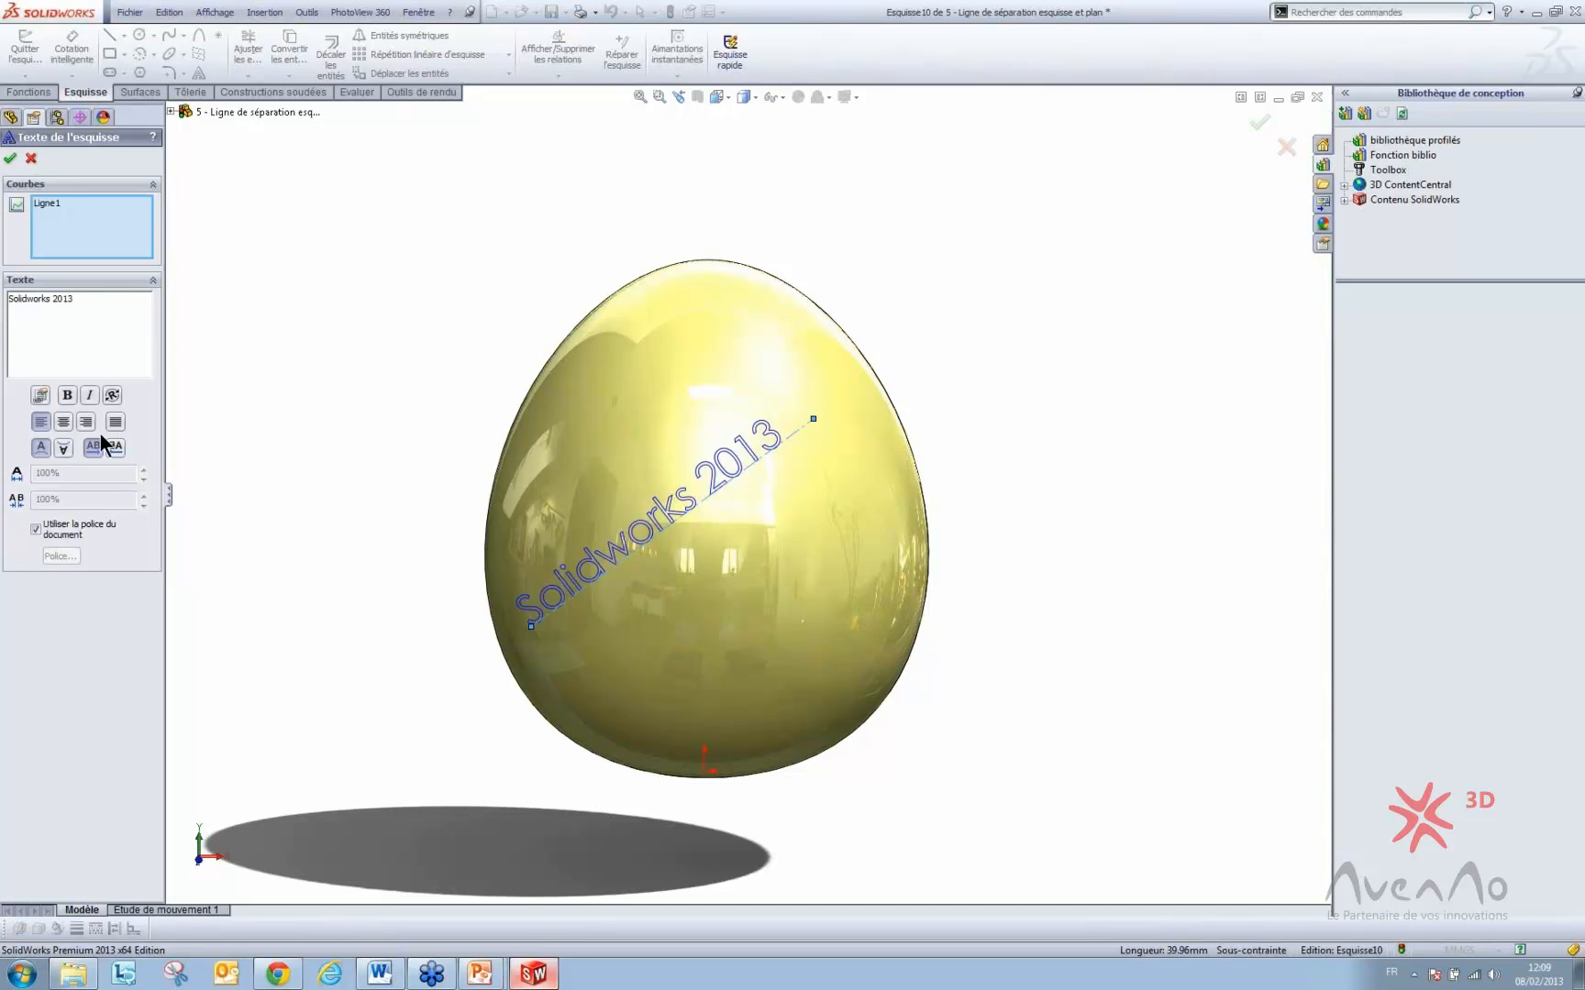
left_click(10, 159)
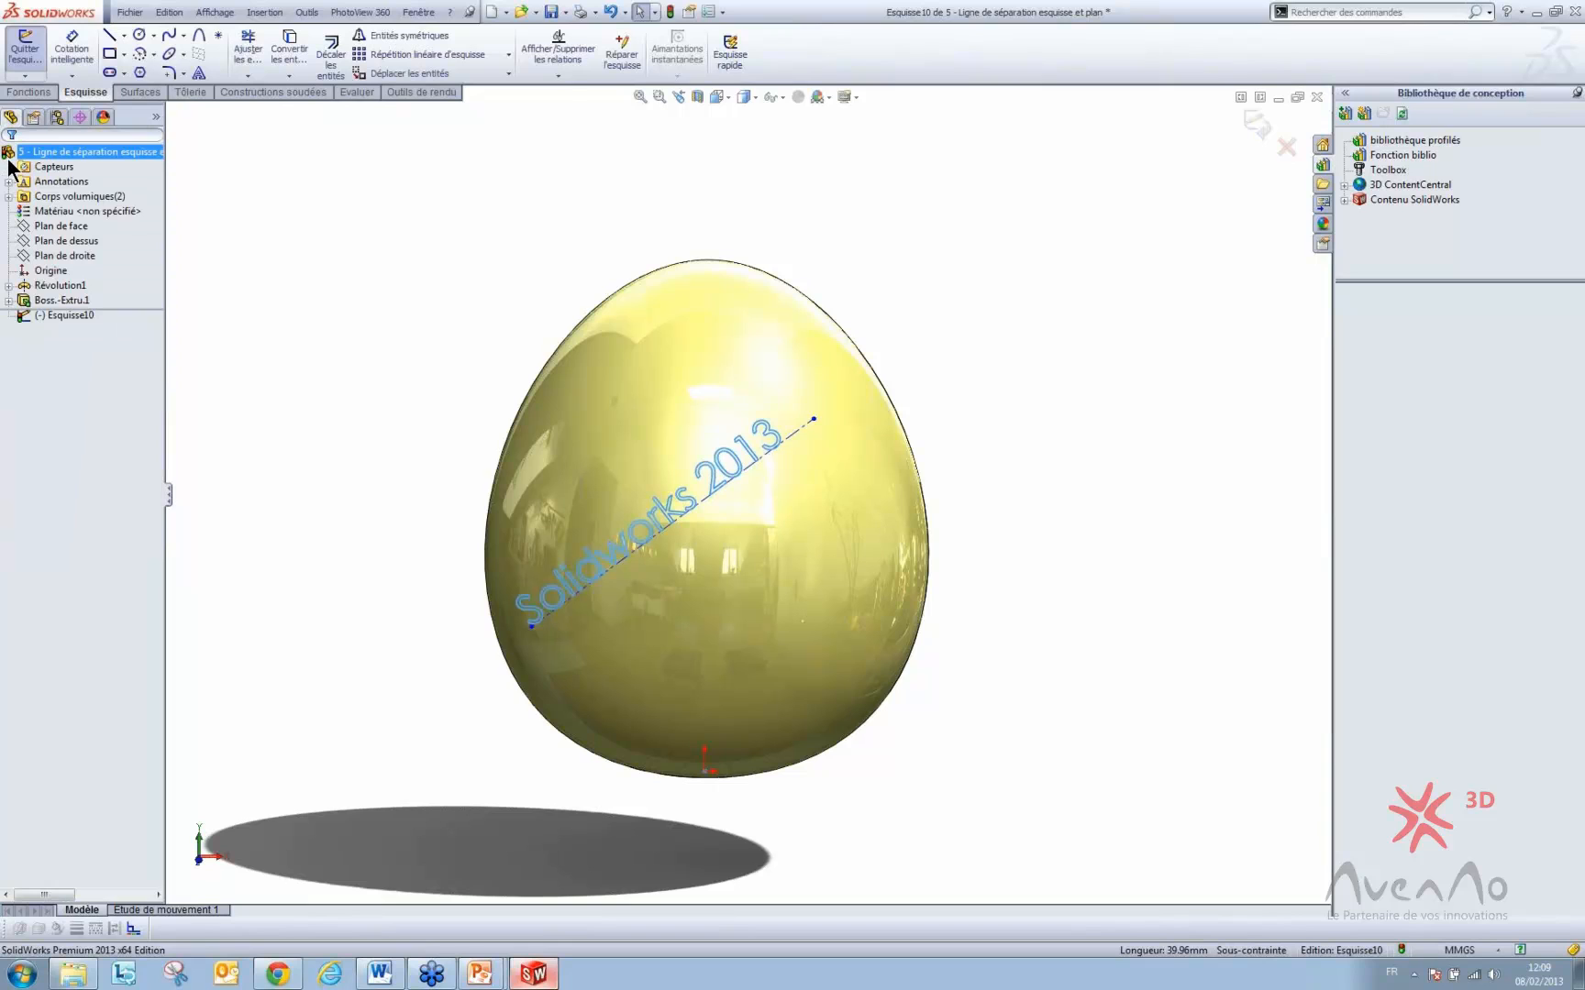
mouse_move(208, 153)
middle_mouse_down()
mouse_move(354, 237)
mouse_move(531, 237)
mouse_move(308, 199)
mouse_move(481, 216)
middle_mouse_up()
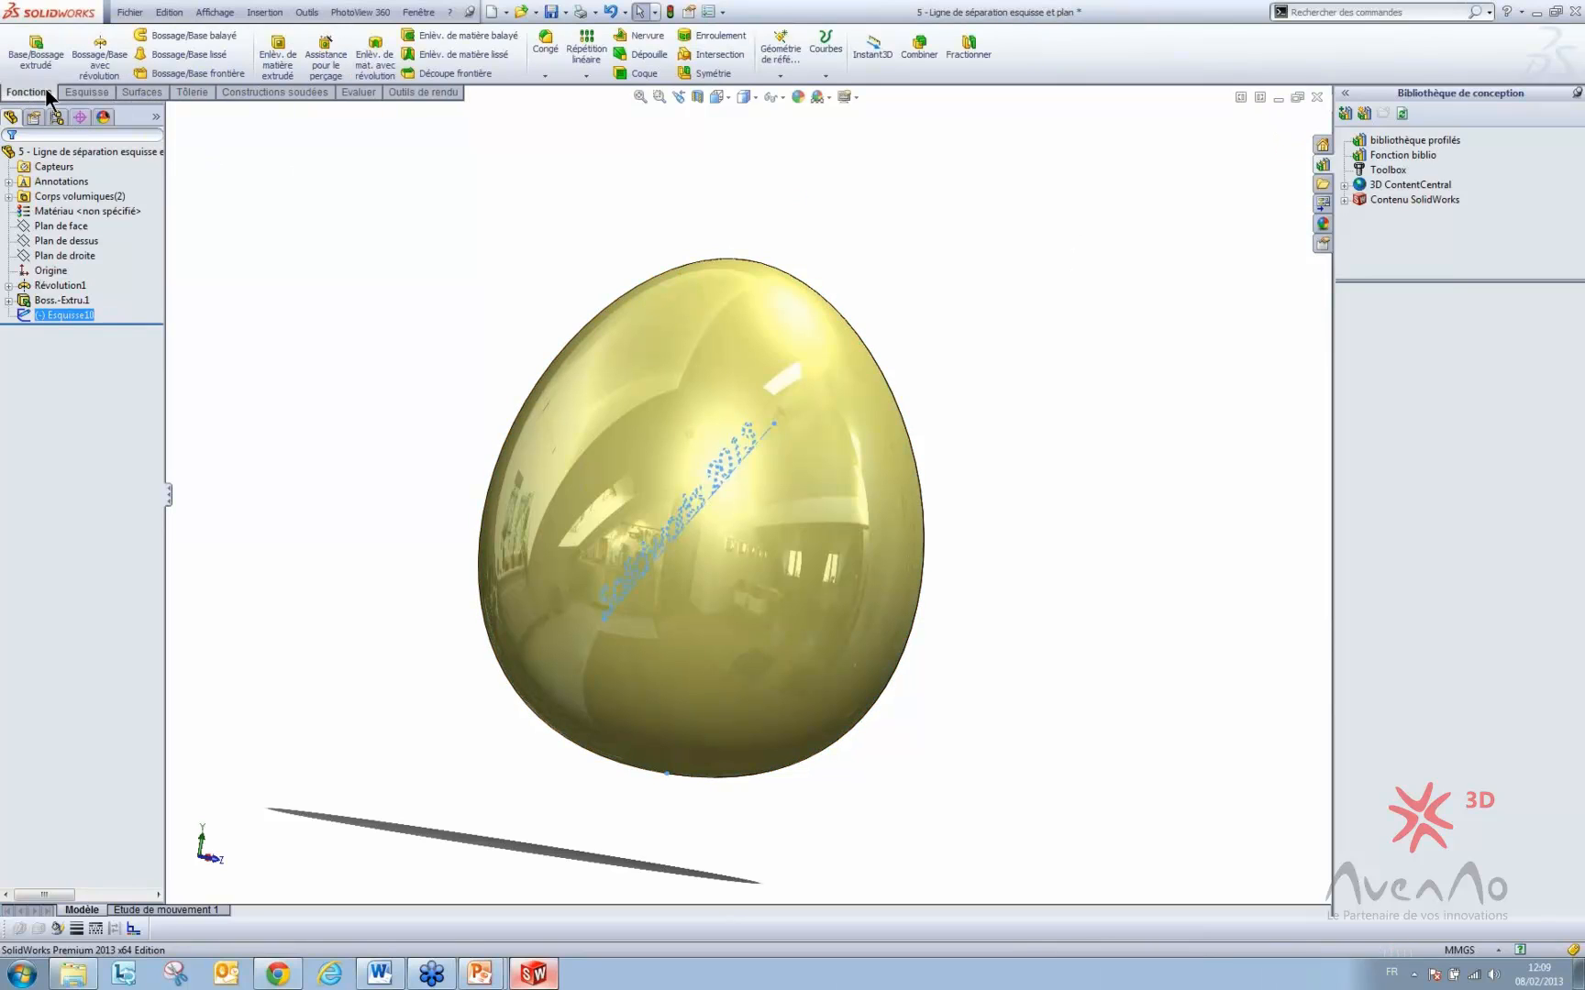
- Create a projection split line on the egg's outer face from the text sketch
left_click(829, 73)
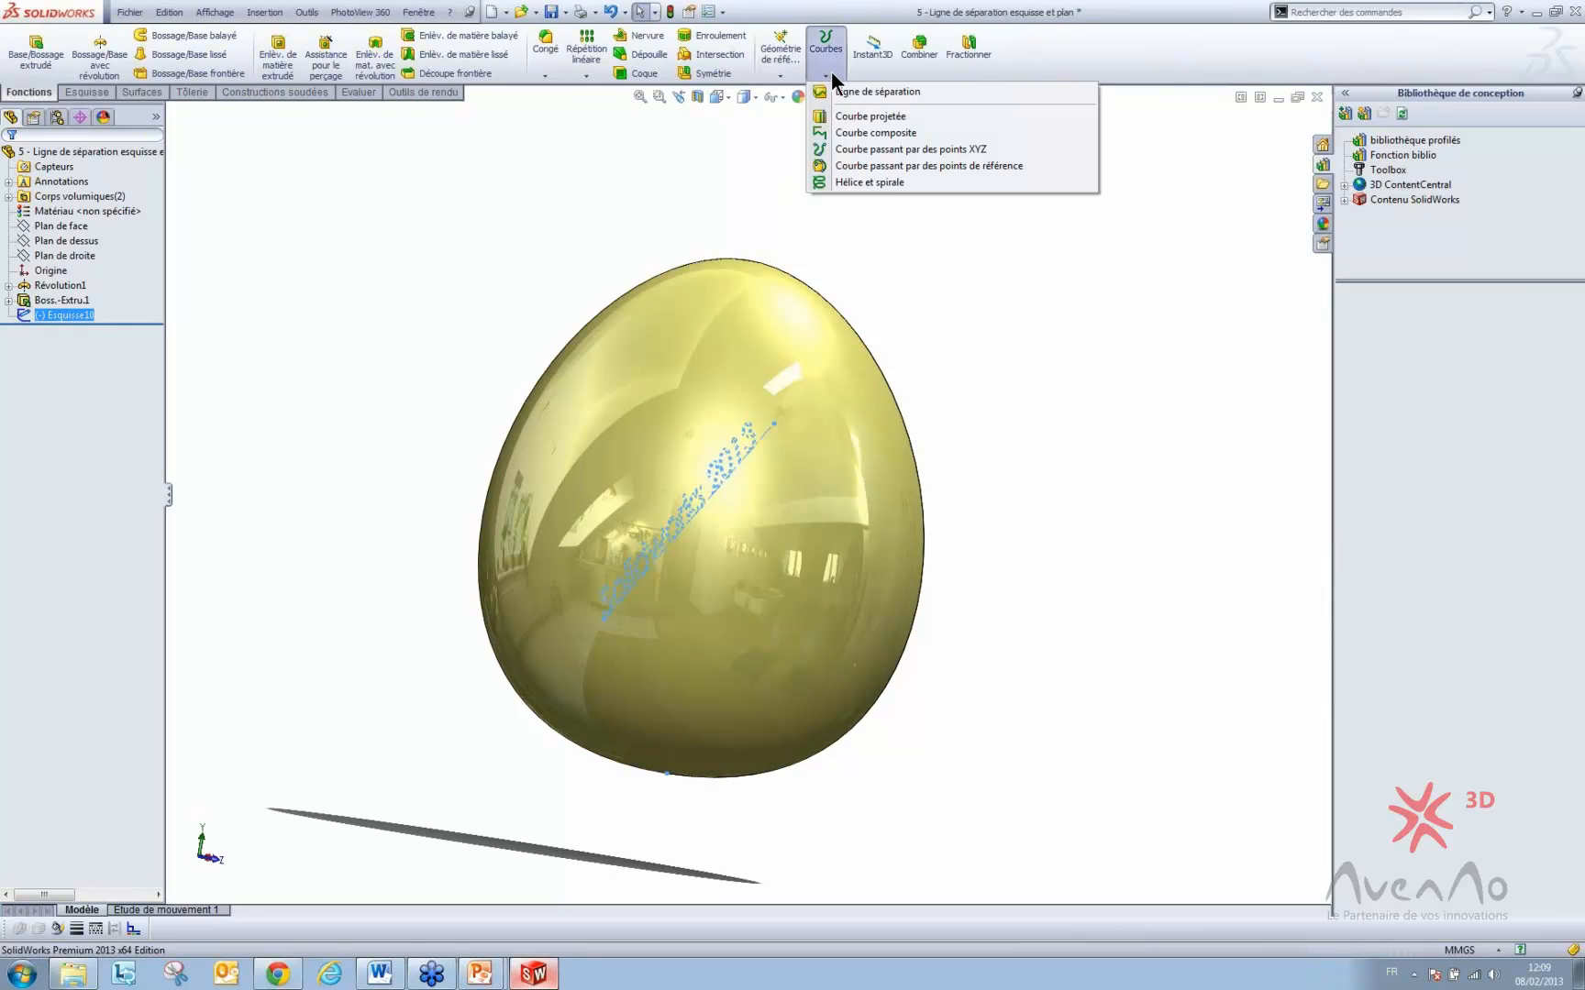
left_click(903, 94)
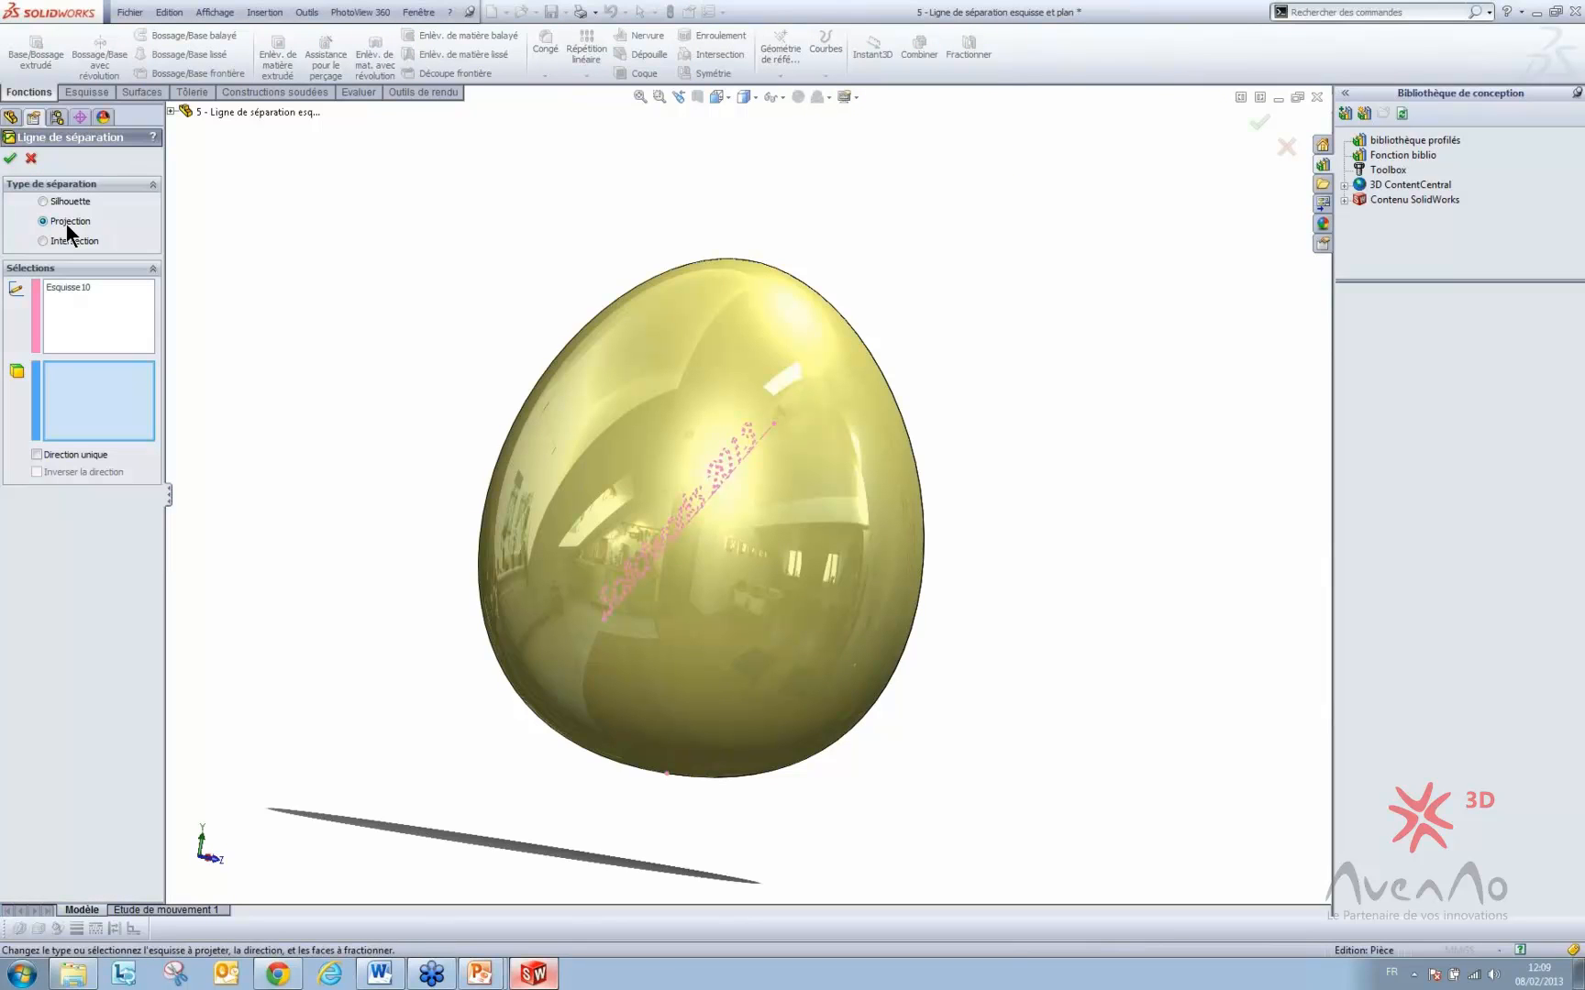
right_click(85, 299)
left_click(126, 309)
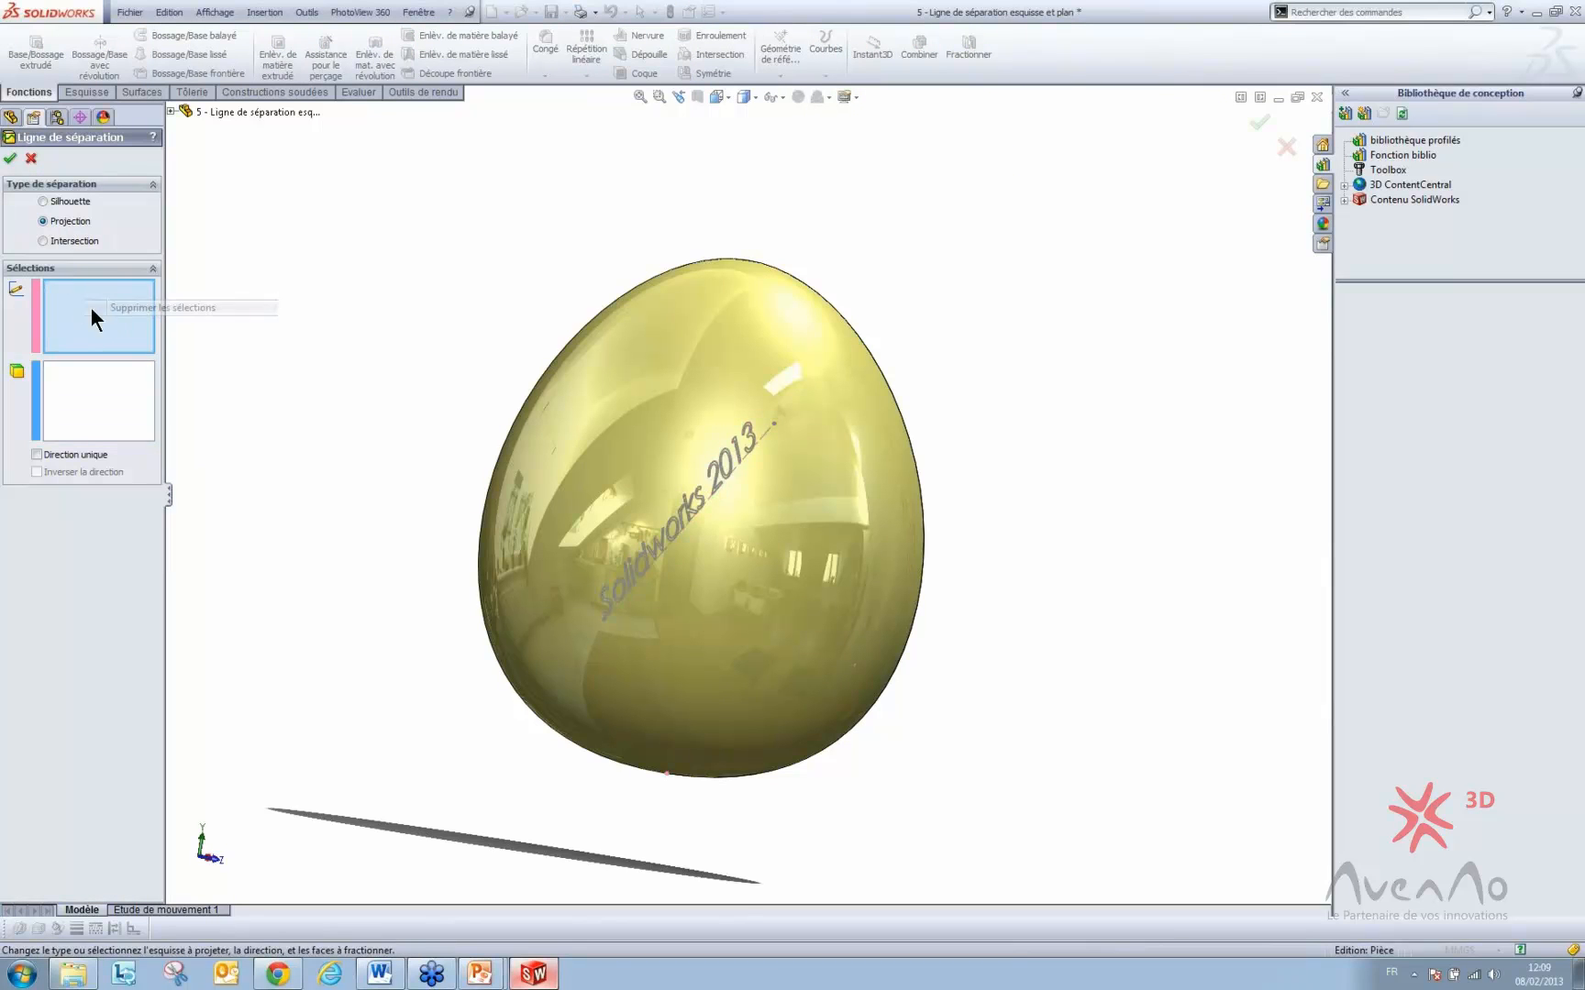
left_click(686, 503)
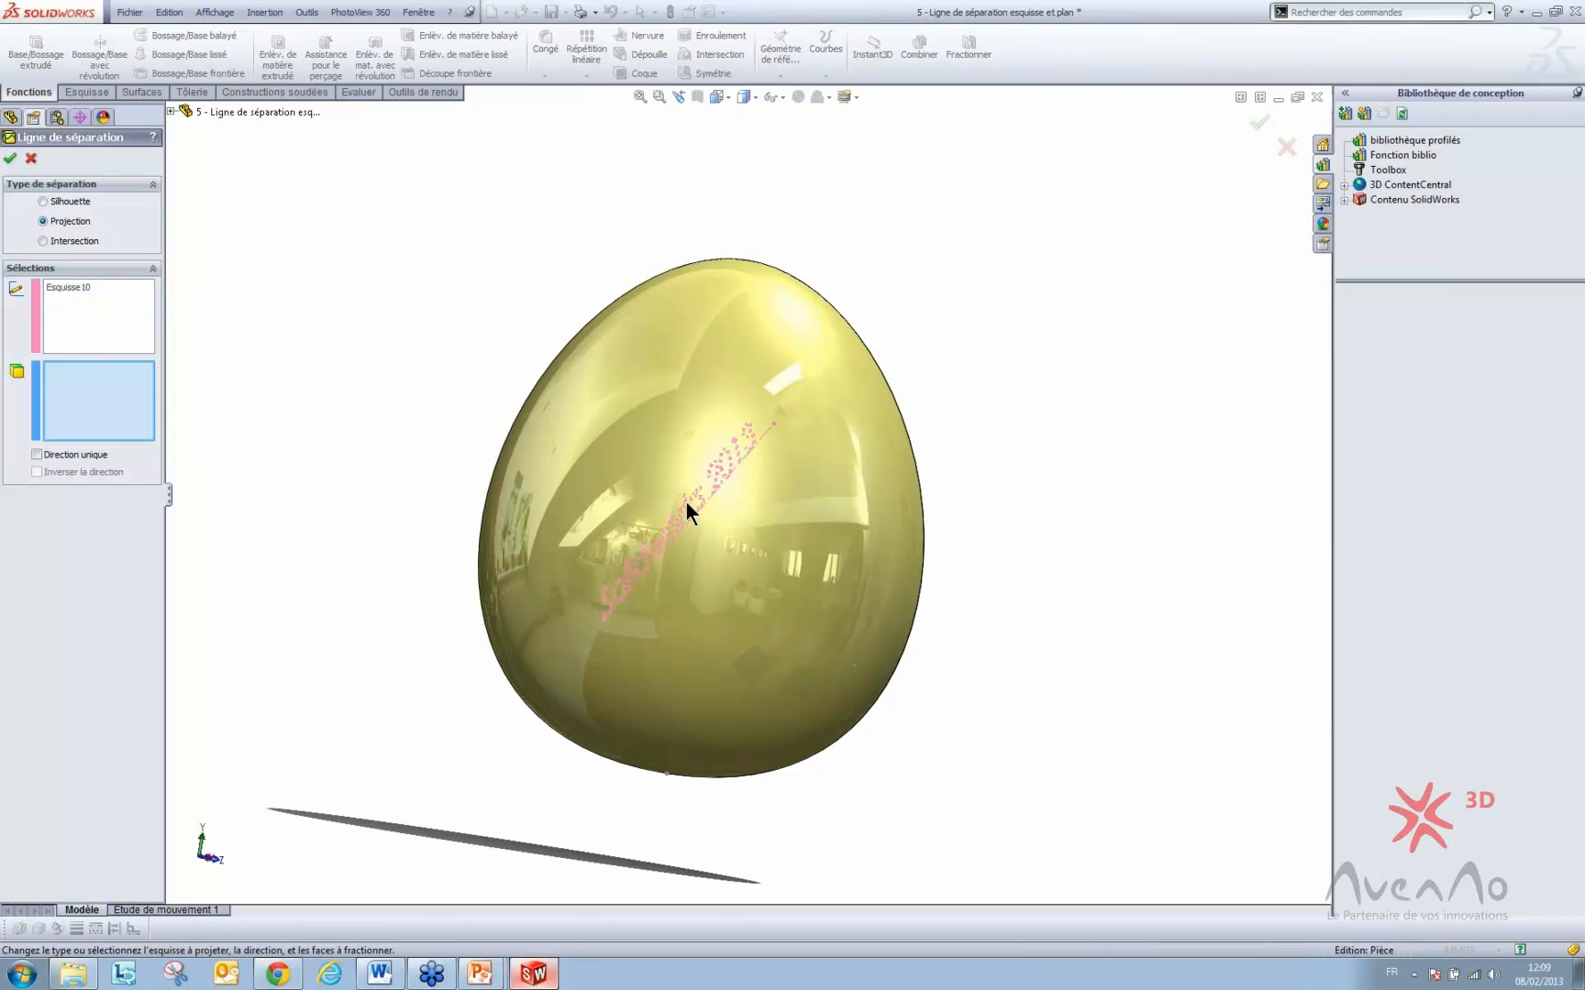
left_click(803, 568)
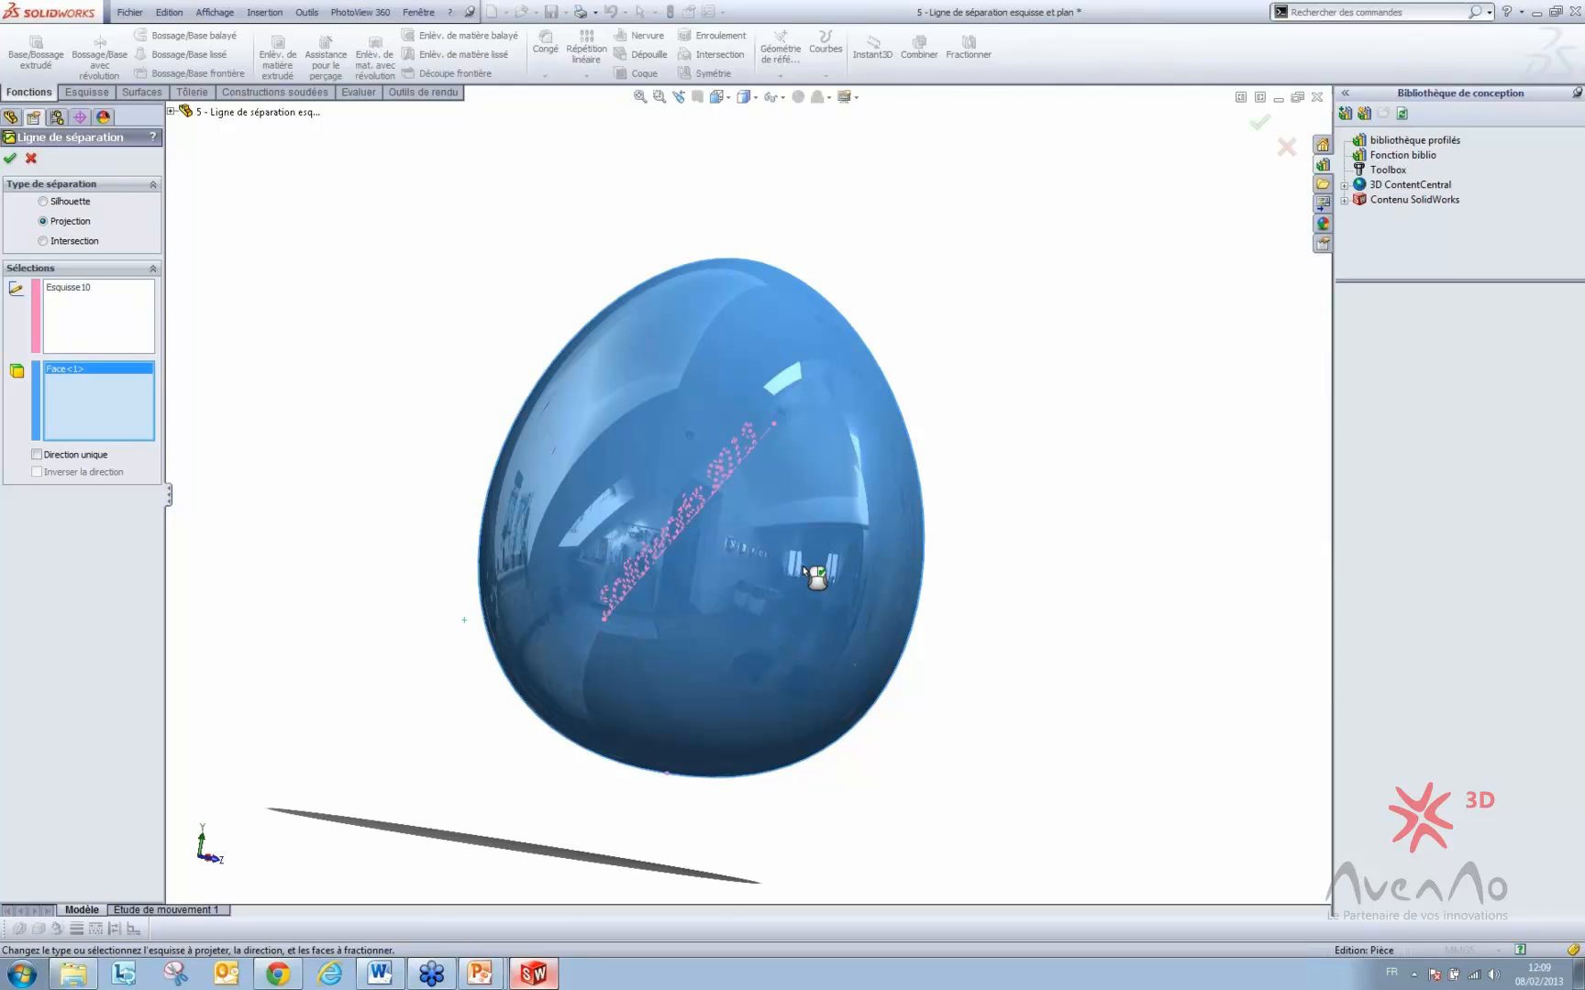
mouse_move(566, 540)
middle_mouse_down()
mouse_move(623, 548)
mouse_move(627, 565)
mouse_move(487, 561)
mouse_move(493, 580)
middle_mouse_up()
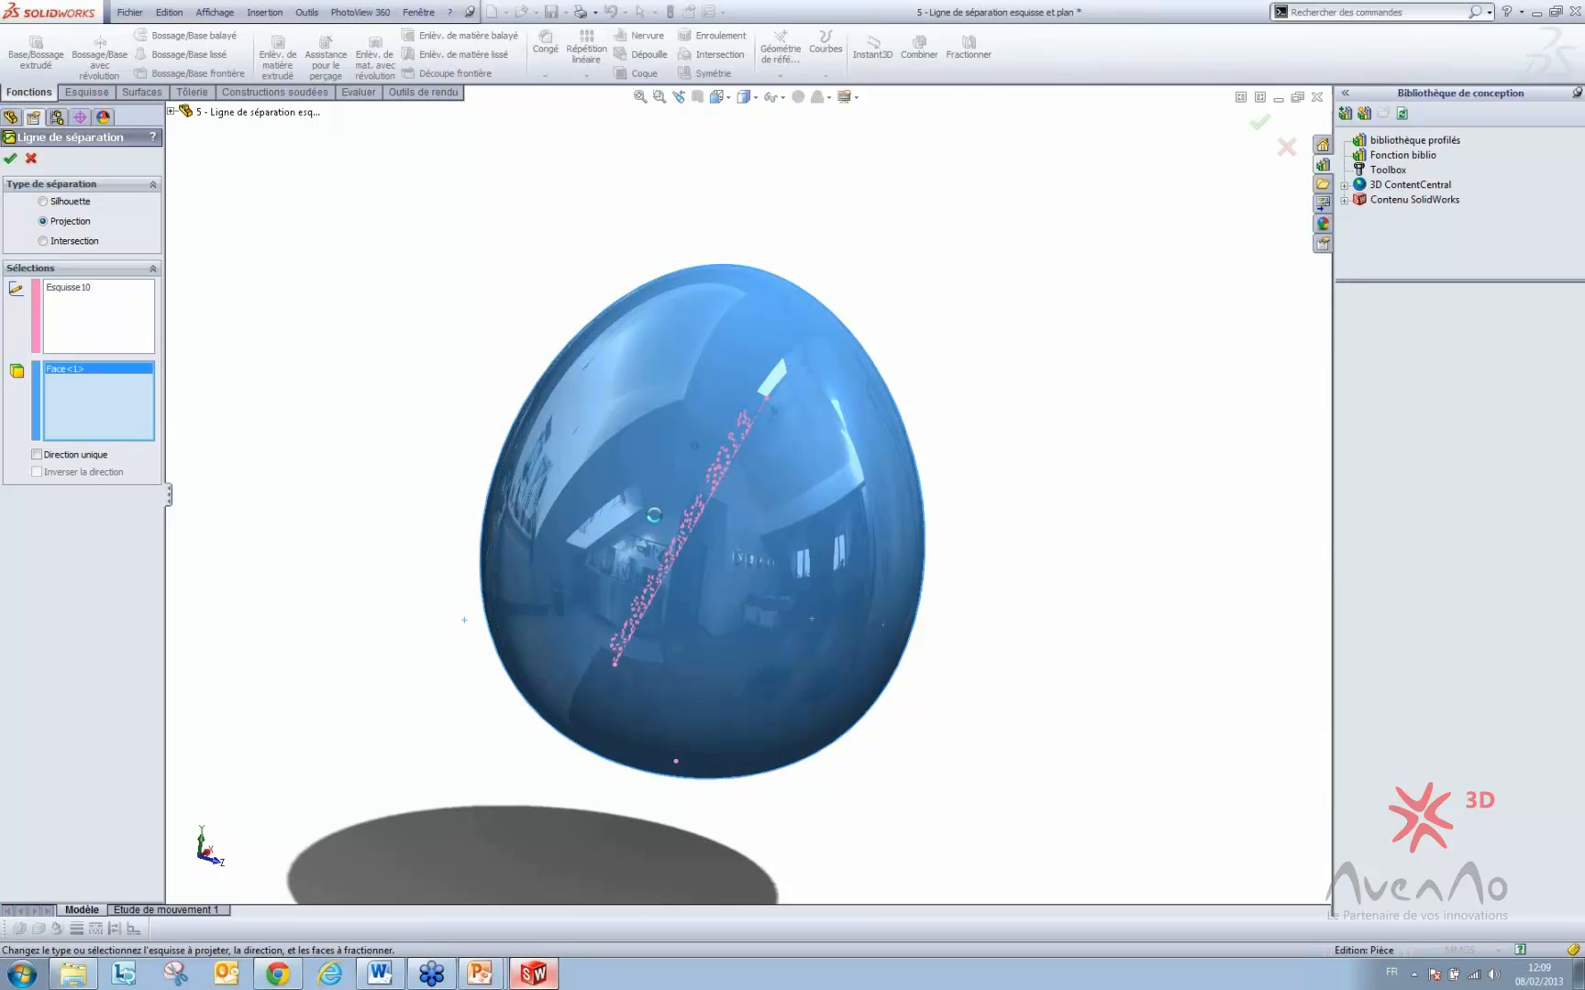
key("Return")
mouse_move(658, 541)
middle_mouse_down()
mouse_move(707, 595)
mouse_move(612, 513)
mouse_move(913, 523)
mouse_move(726, 520)
mouse_move(682, 542)
middle_mouse_up()
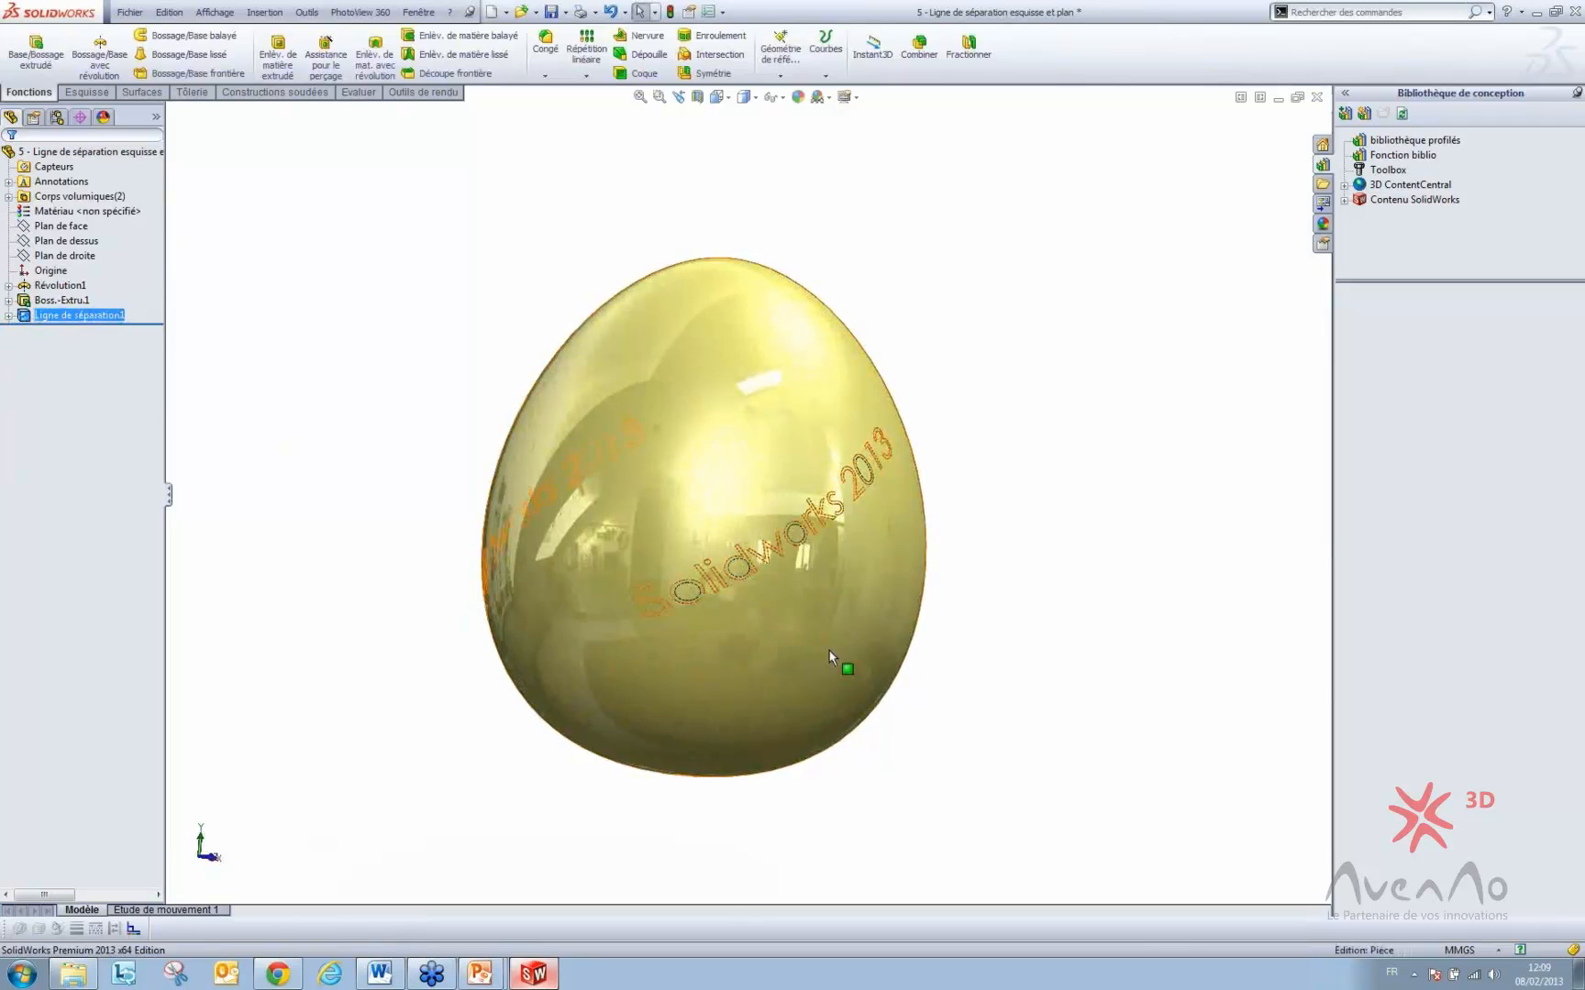
scroll(583, 554, "down", 4)
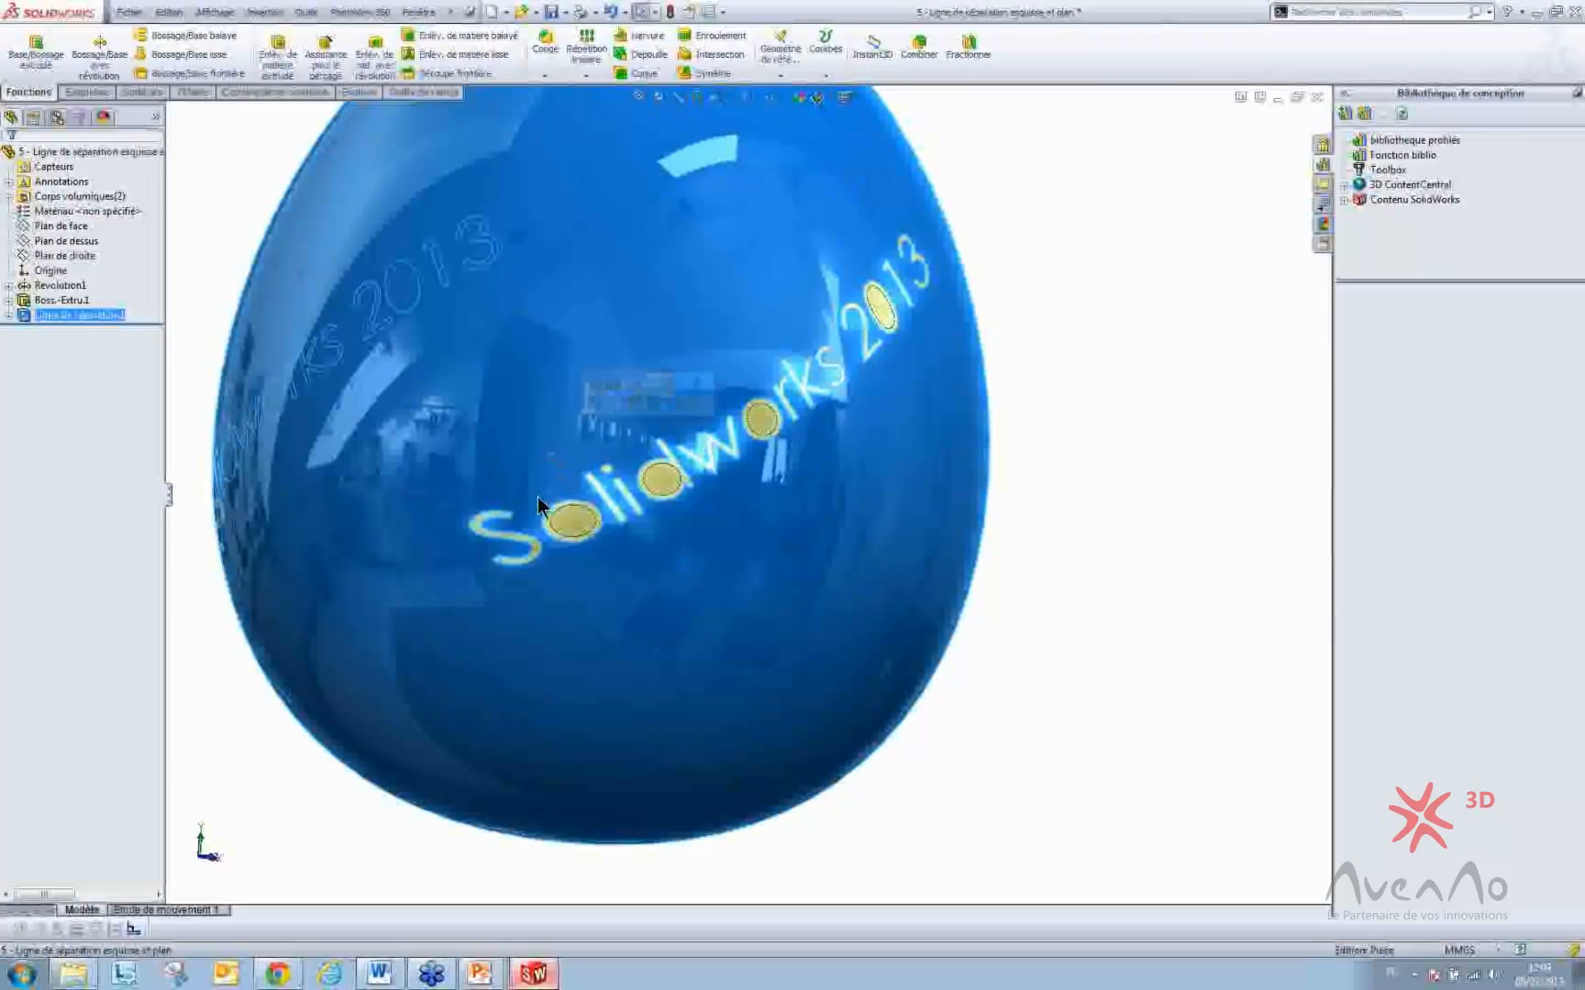
- Select the faces of the letters S and o in turn to check how the egg's surface is split
scroll(539, 506, "down", 3)
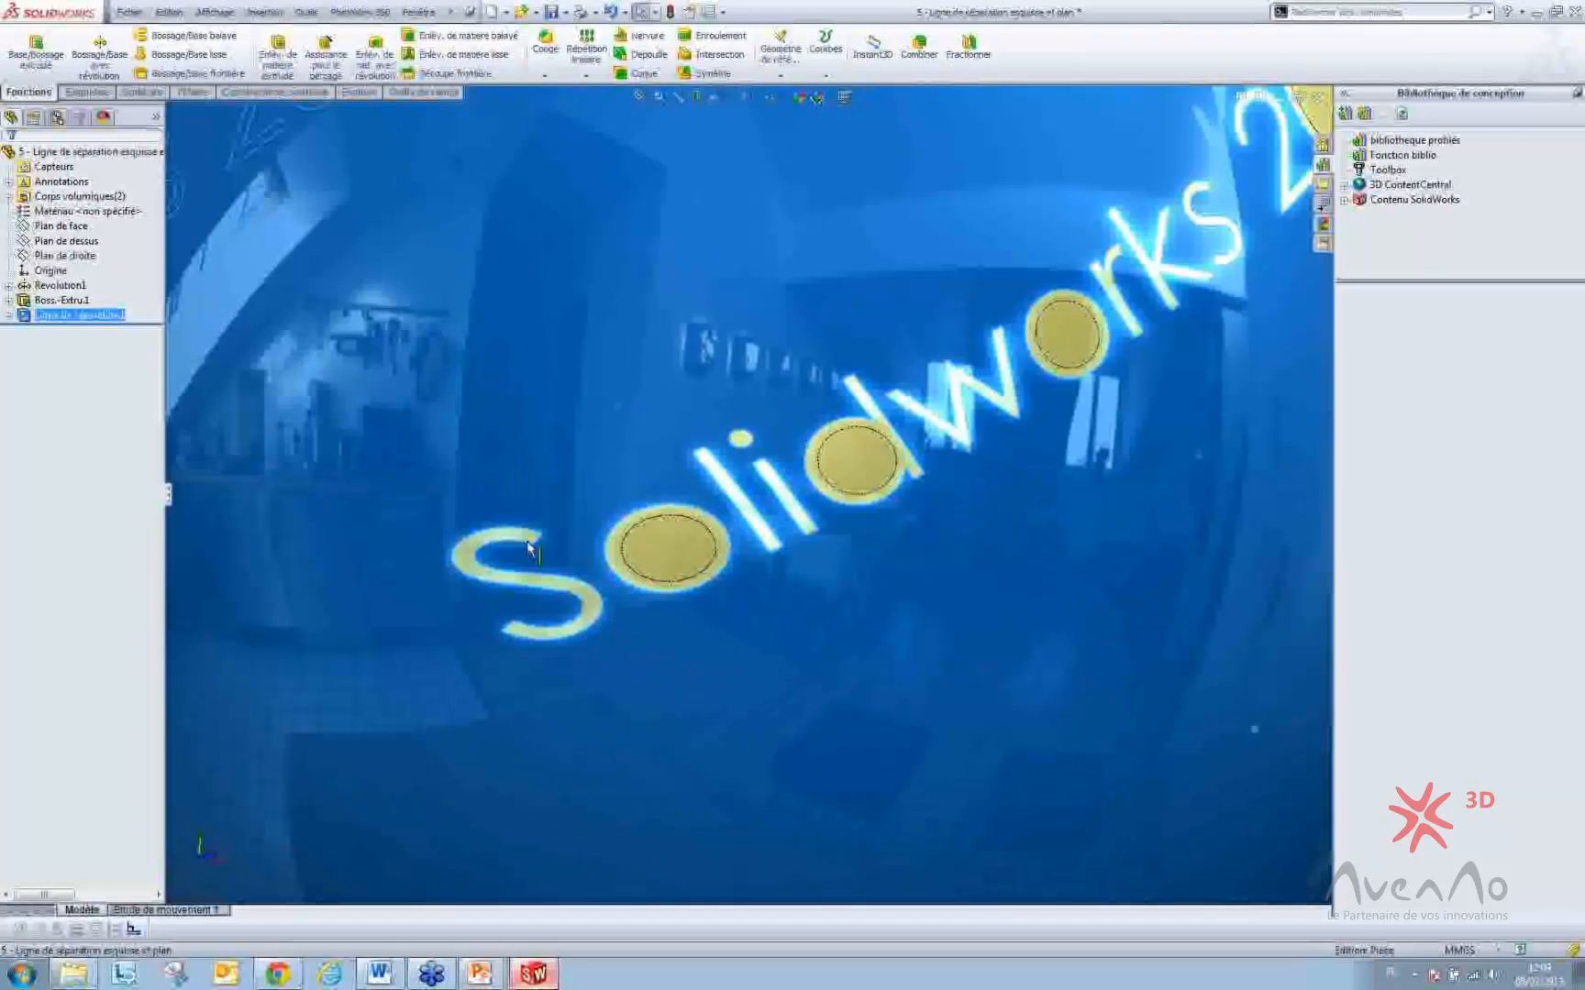
left_click(507, 536)
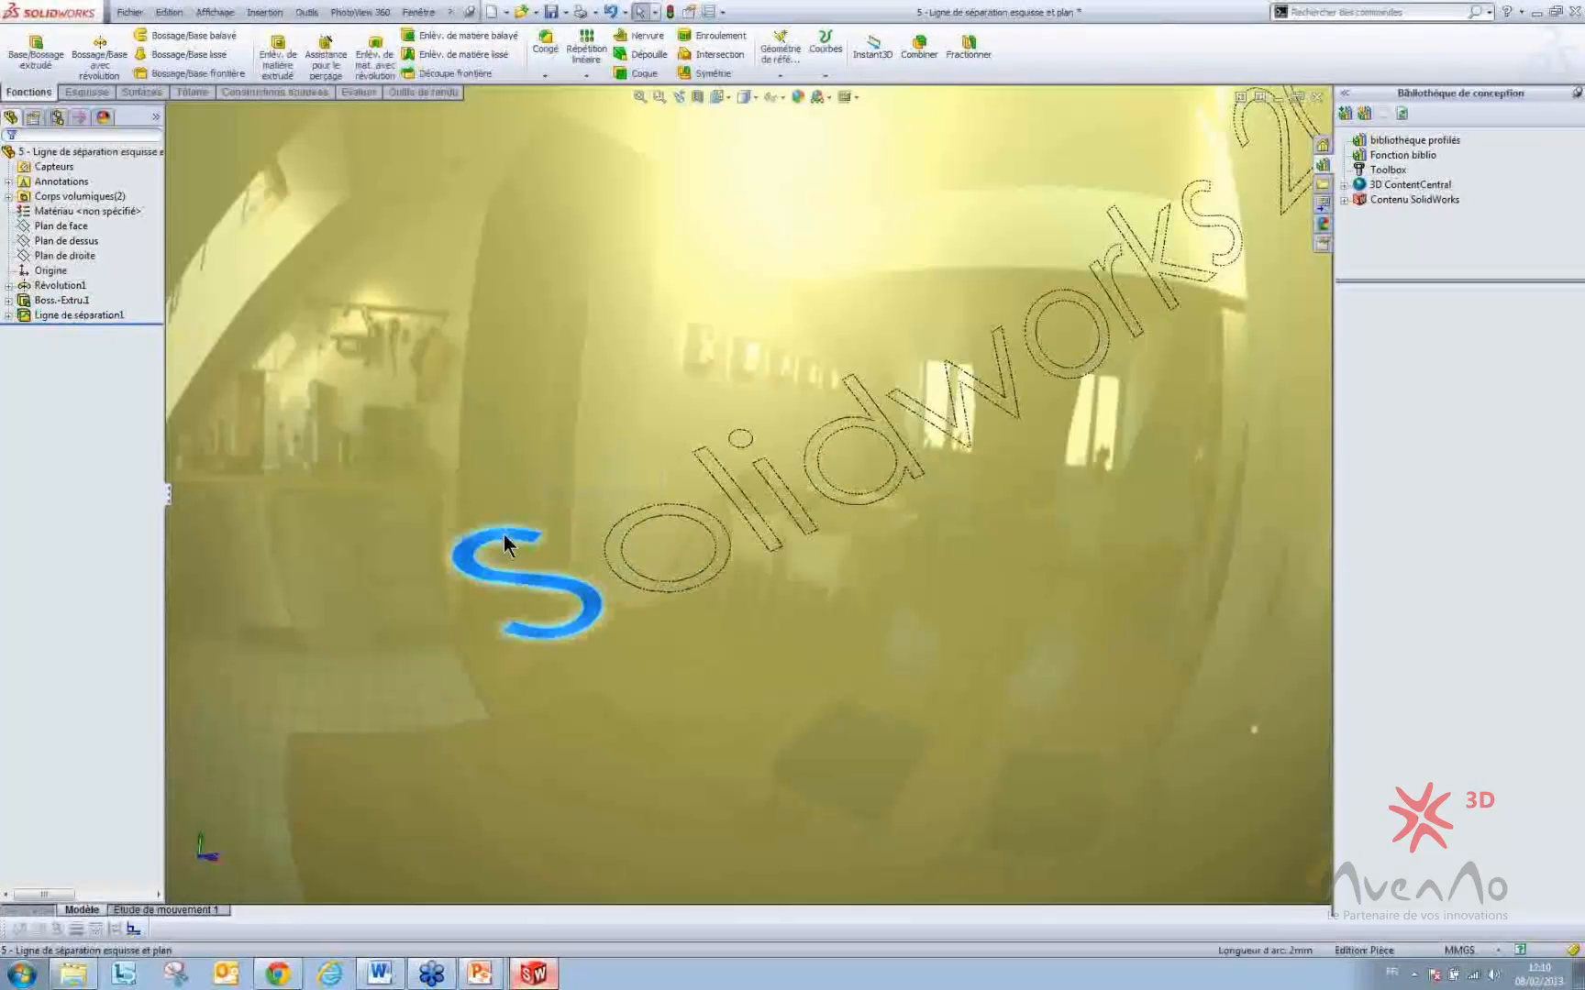
left_click(666, 518)
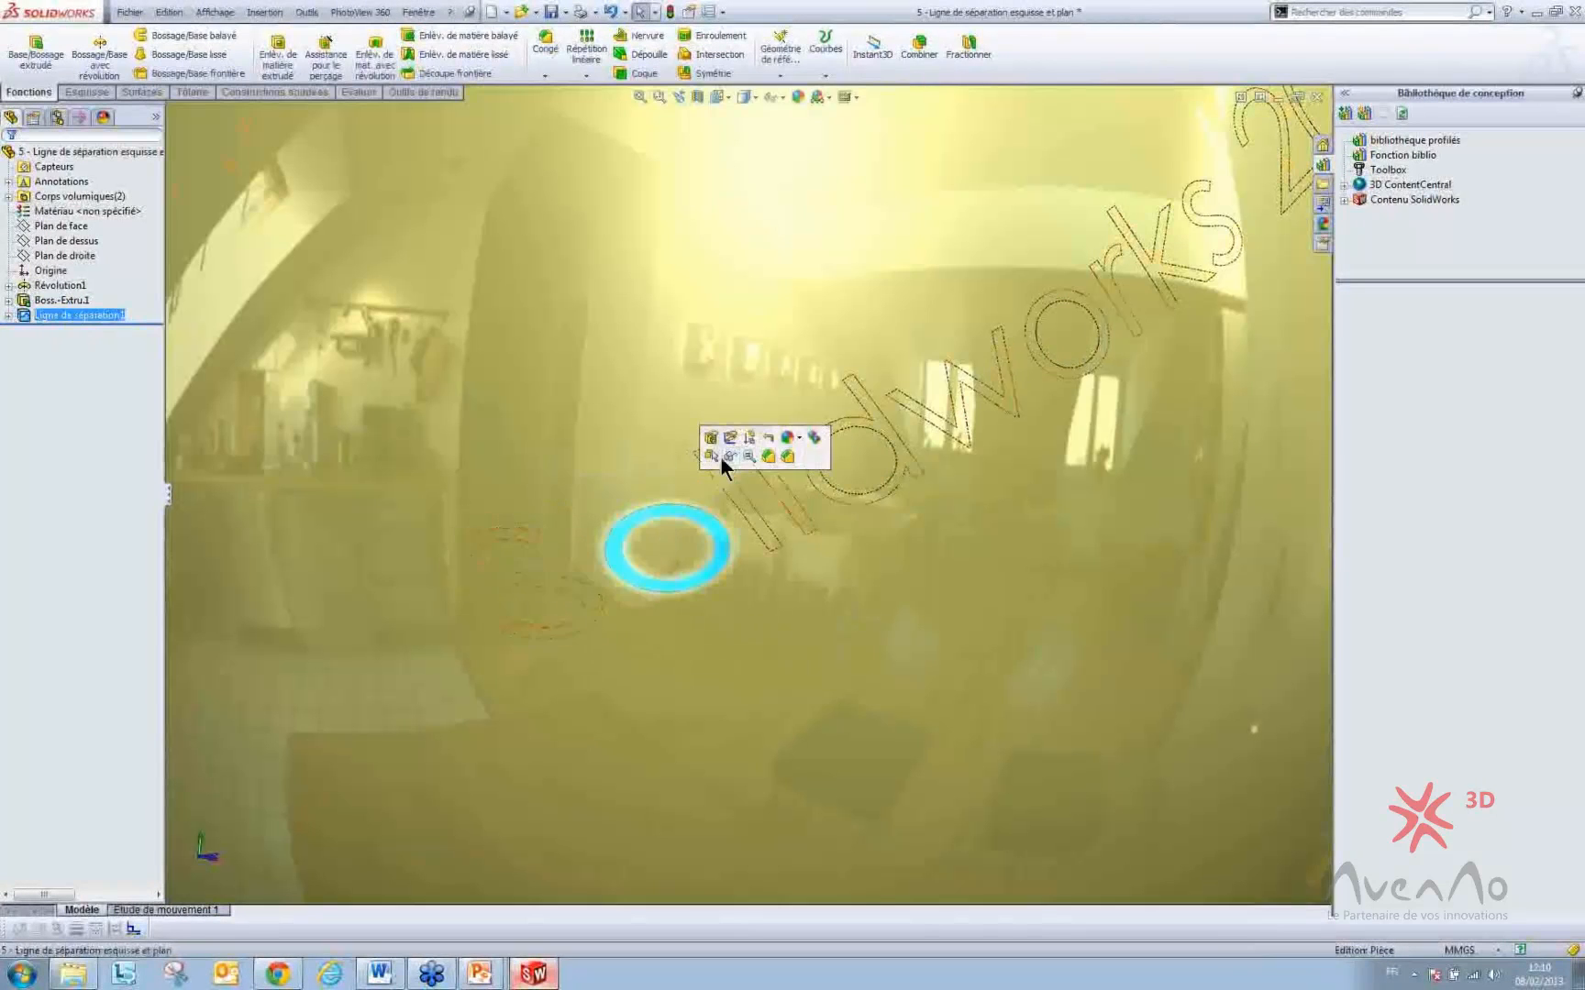
left_click(843, 496)
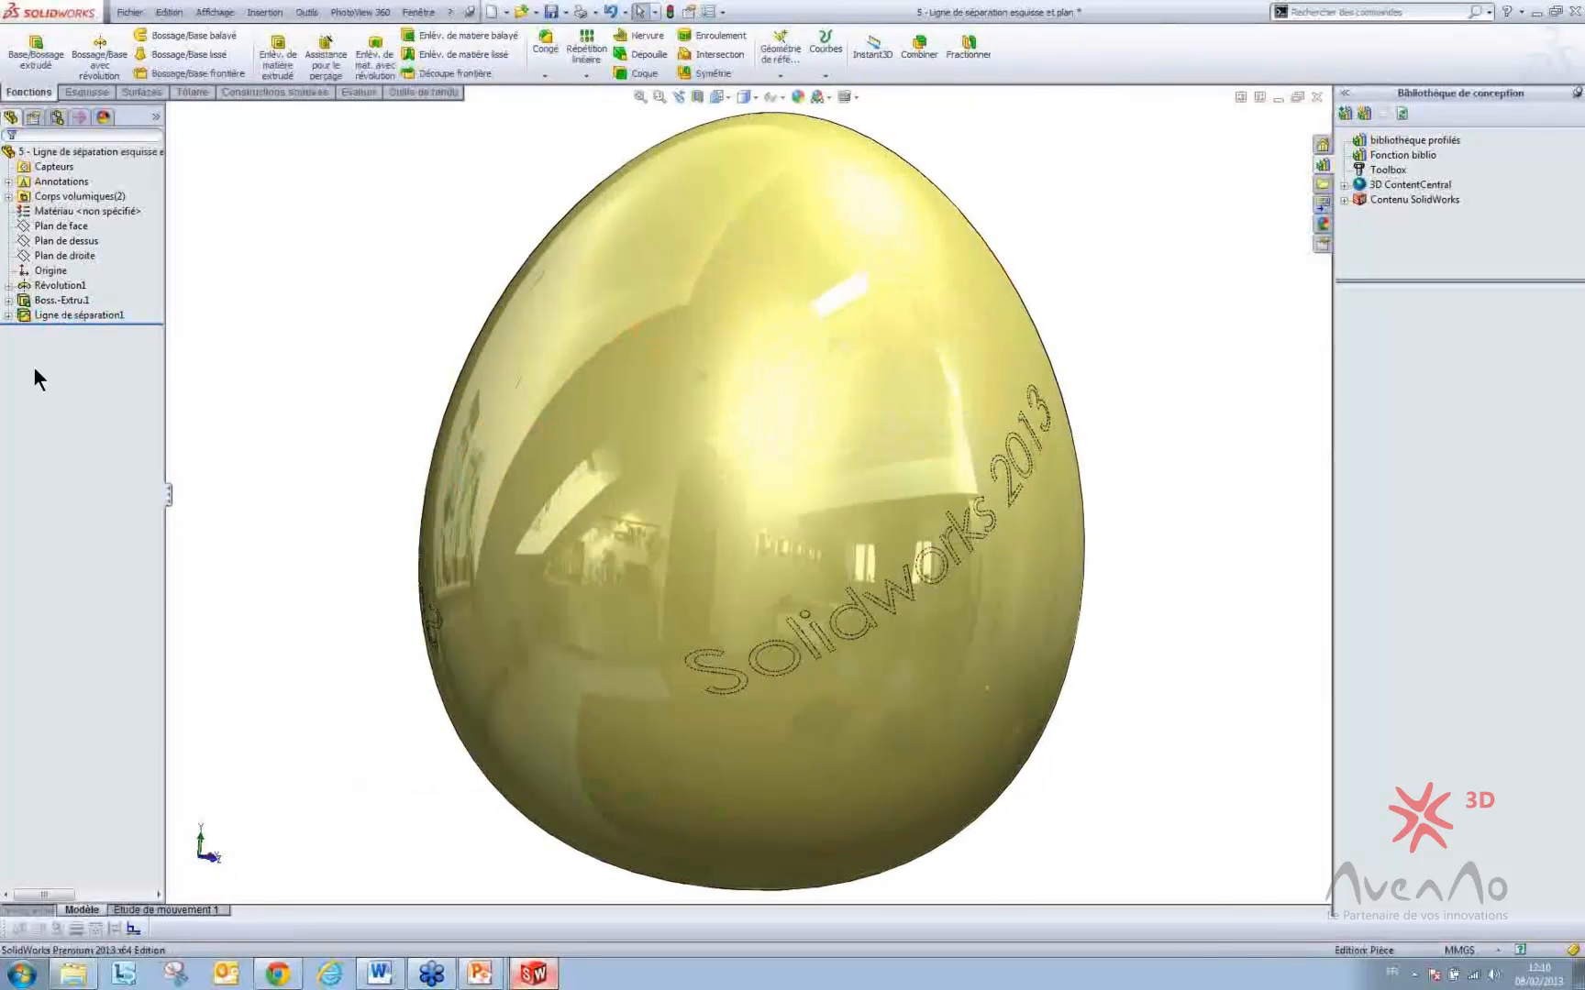
- Edit the text split line so it projects in a single direction only, with the direction reversed
left_click(53, 301)
left_click(45, 316)
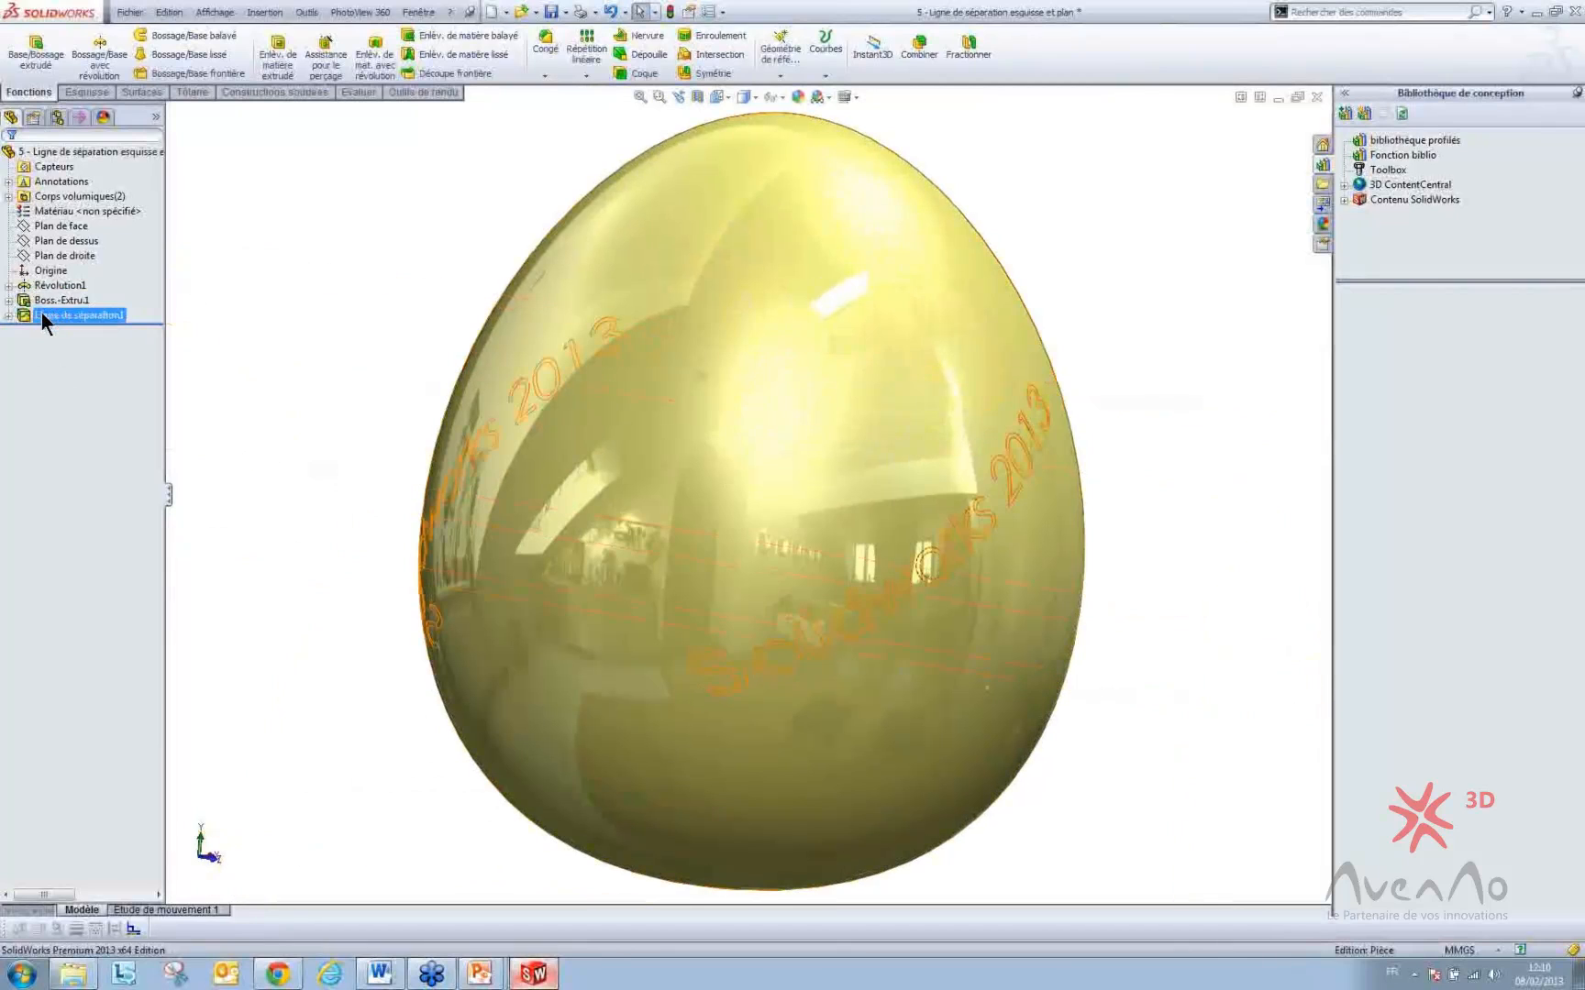
left_click(45, 313)
left_click(58, 274)
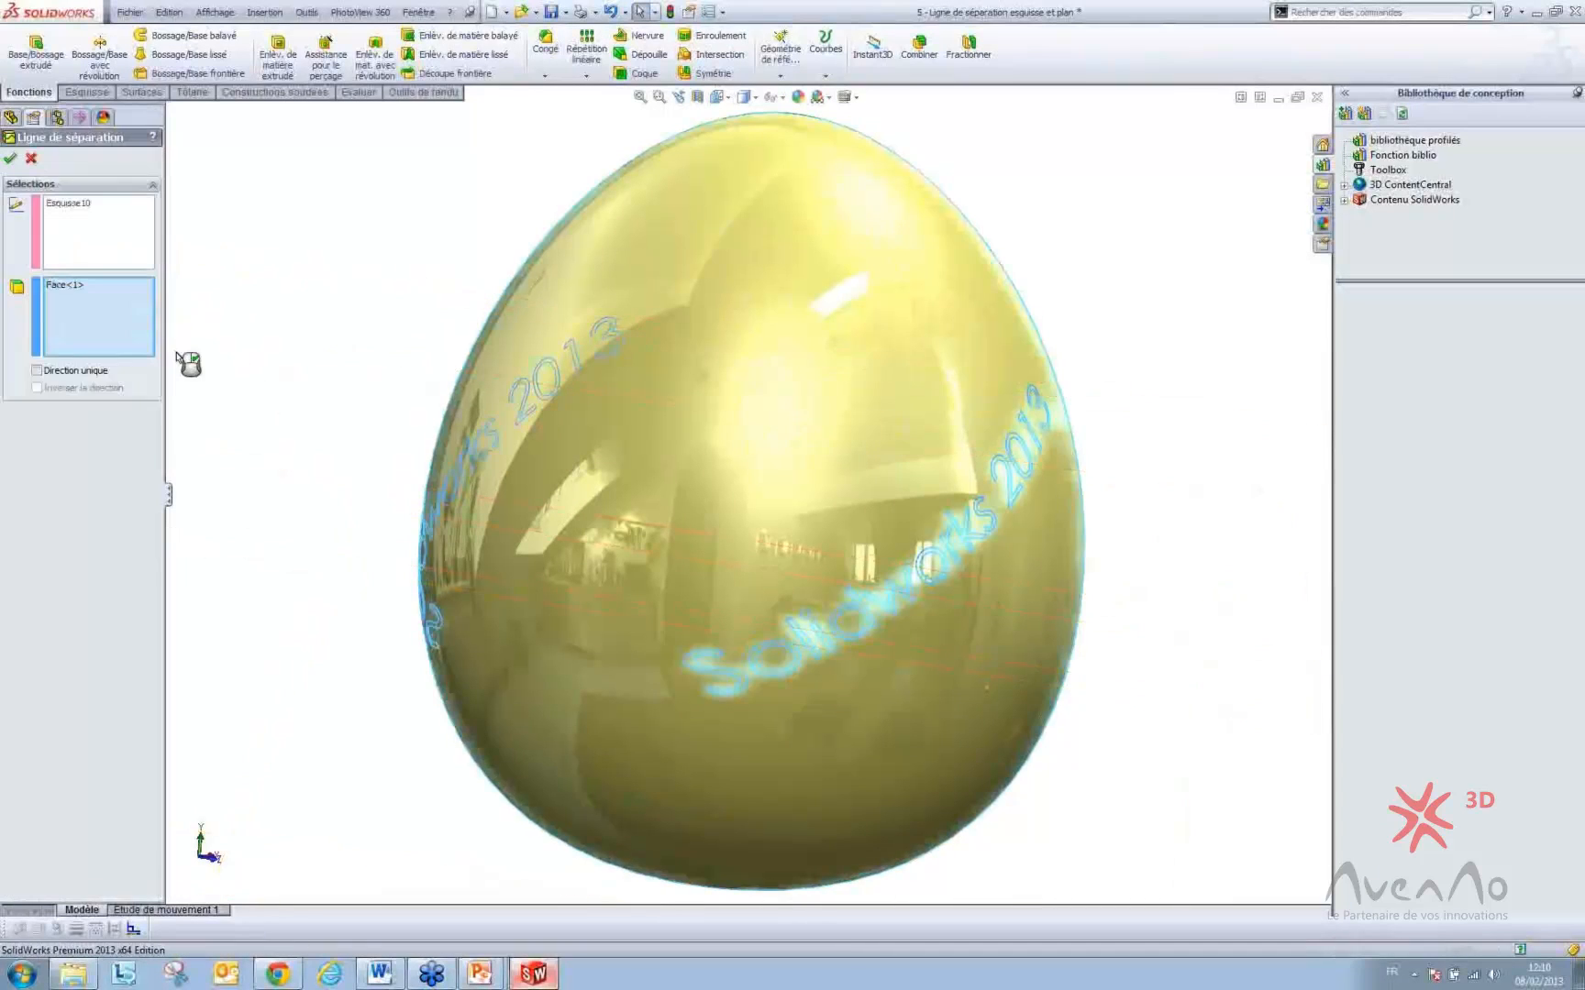
left_click(37, 371)
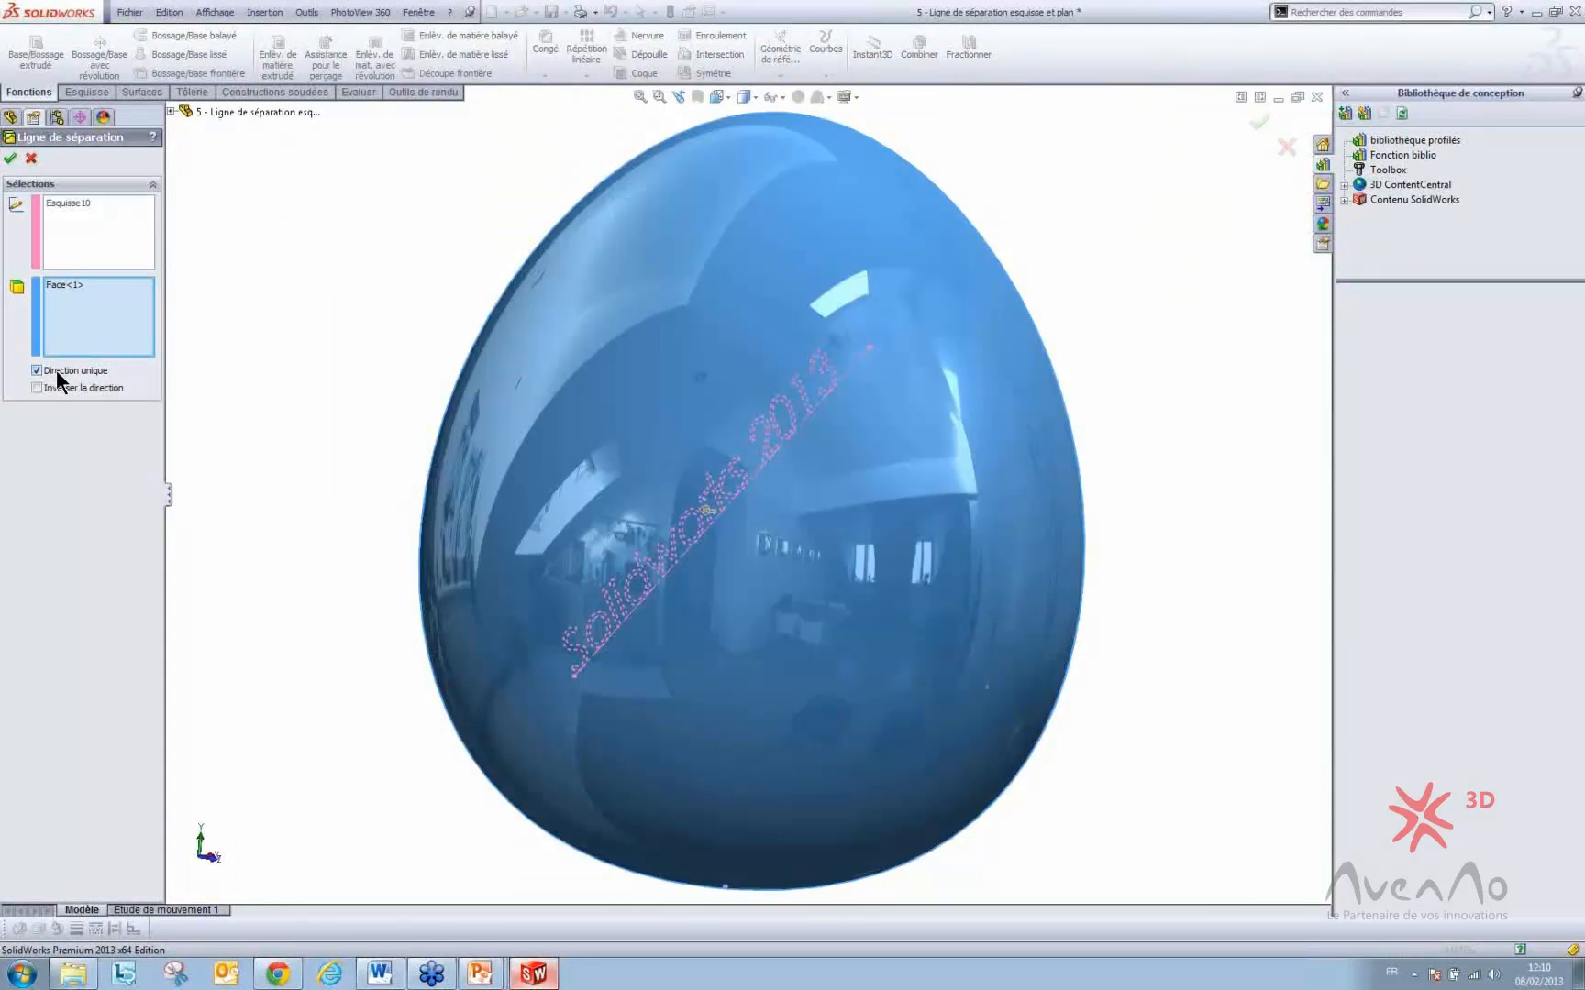
middle_click_drag(656, 452, 735, 520)
left_click(736, 521)
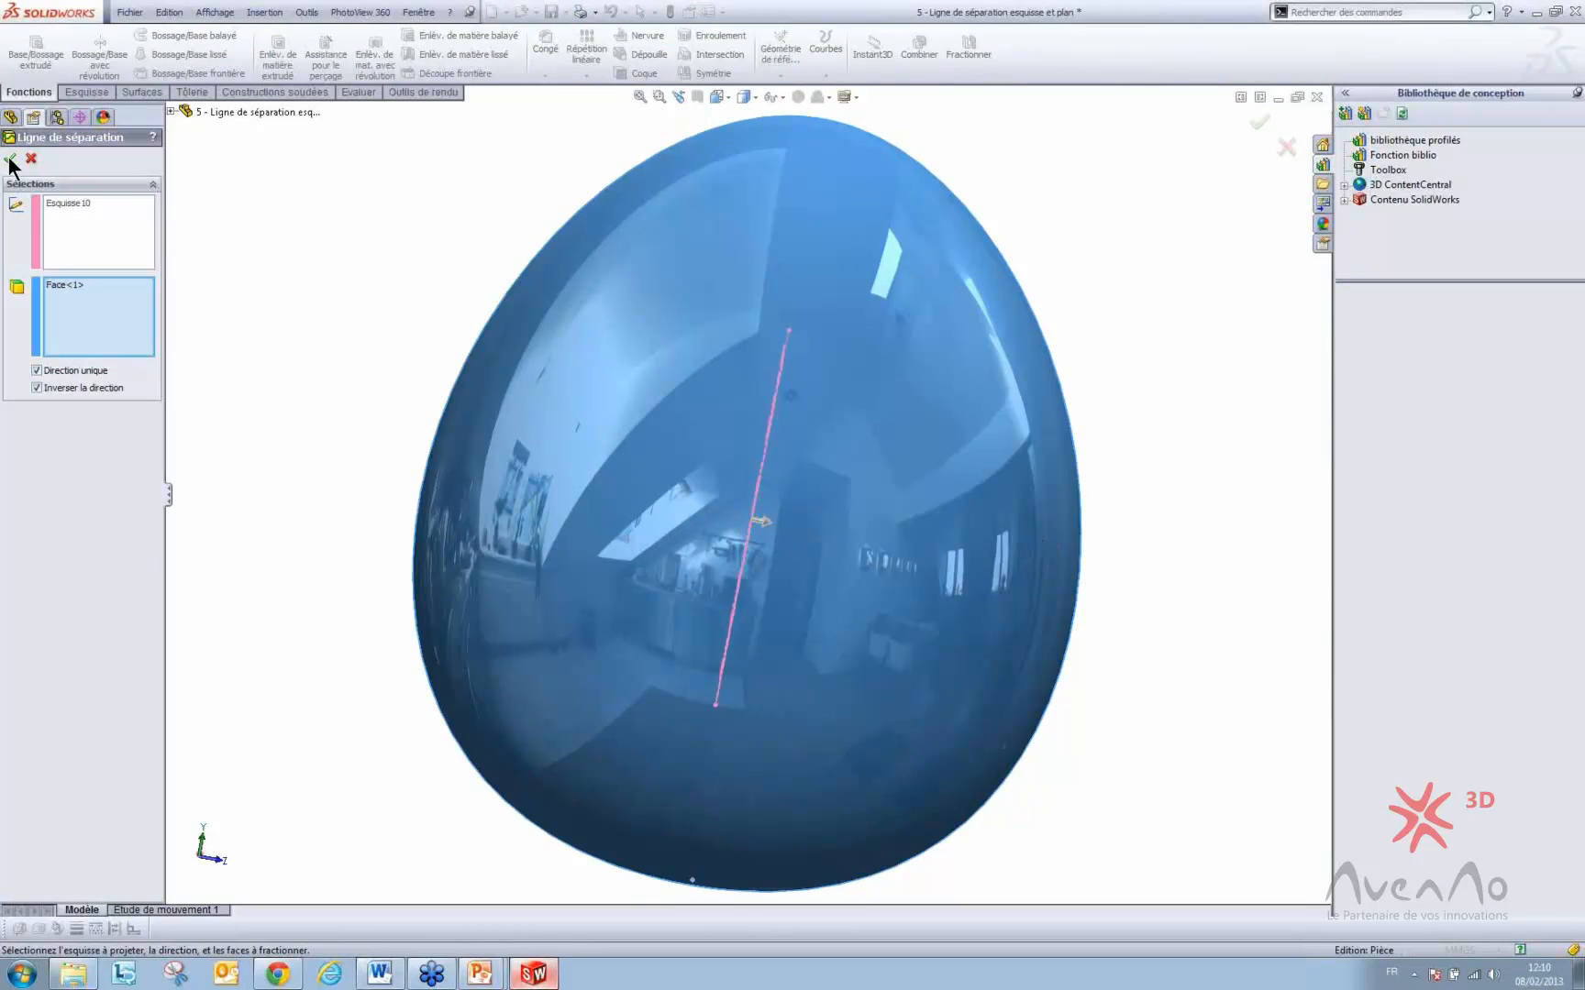
key("Return")
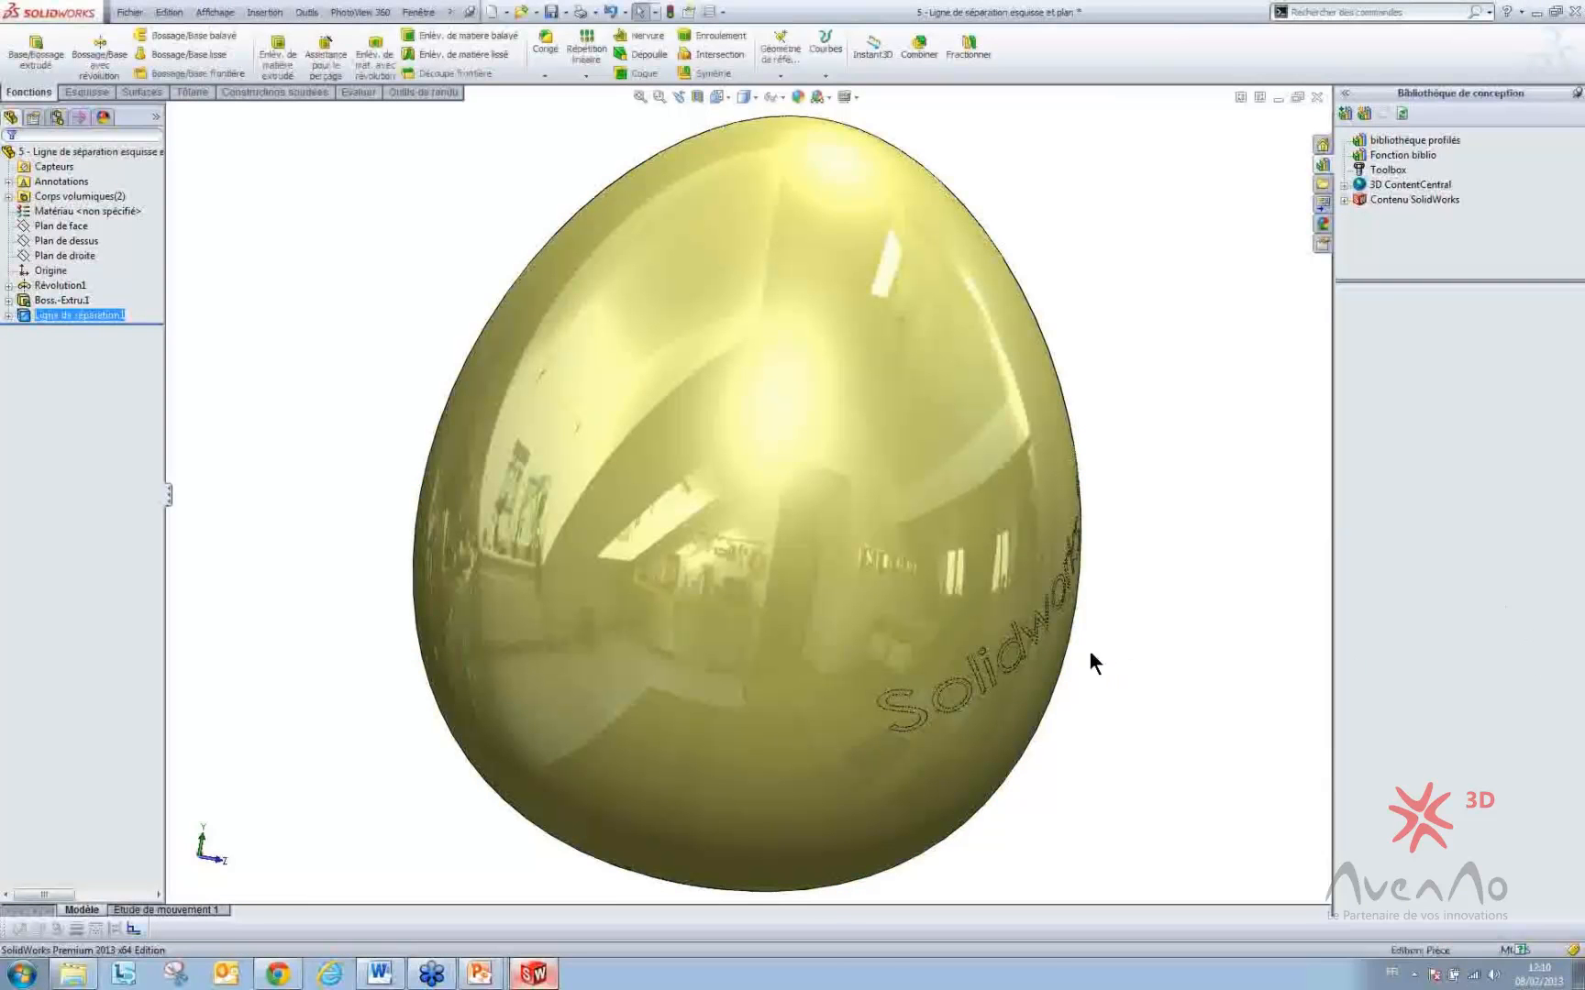
- Colour the split line feature red (255, 0, 0), starting from the letter o's face
middle_click_drag(1090, 651, 958, 547)
scroll(1025, 601, "up", 3)
scroll(1047, 604, "down", 3)
scroll(646, 588, "down", 3)
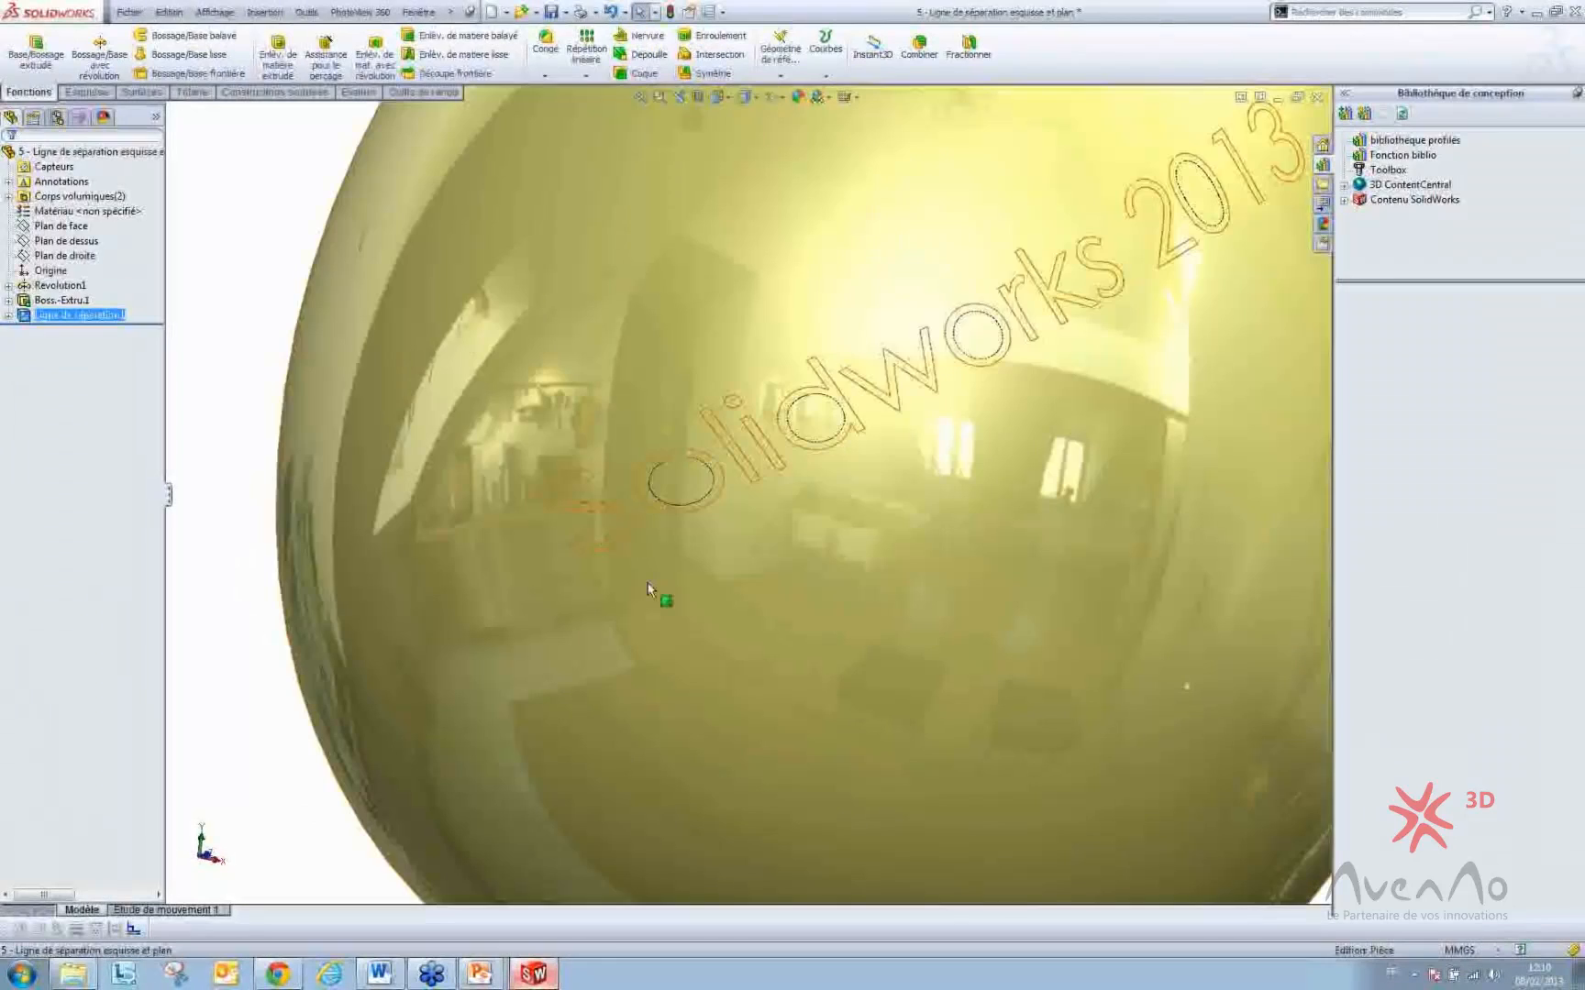
scroll(653, 447, "down", 5)
left_click(685, 563)
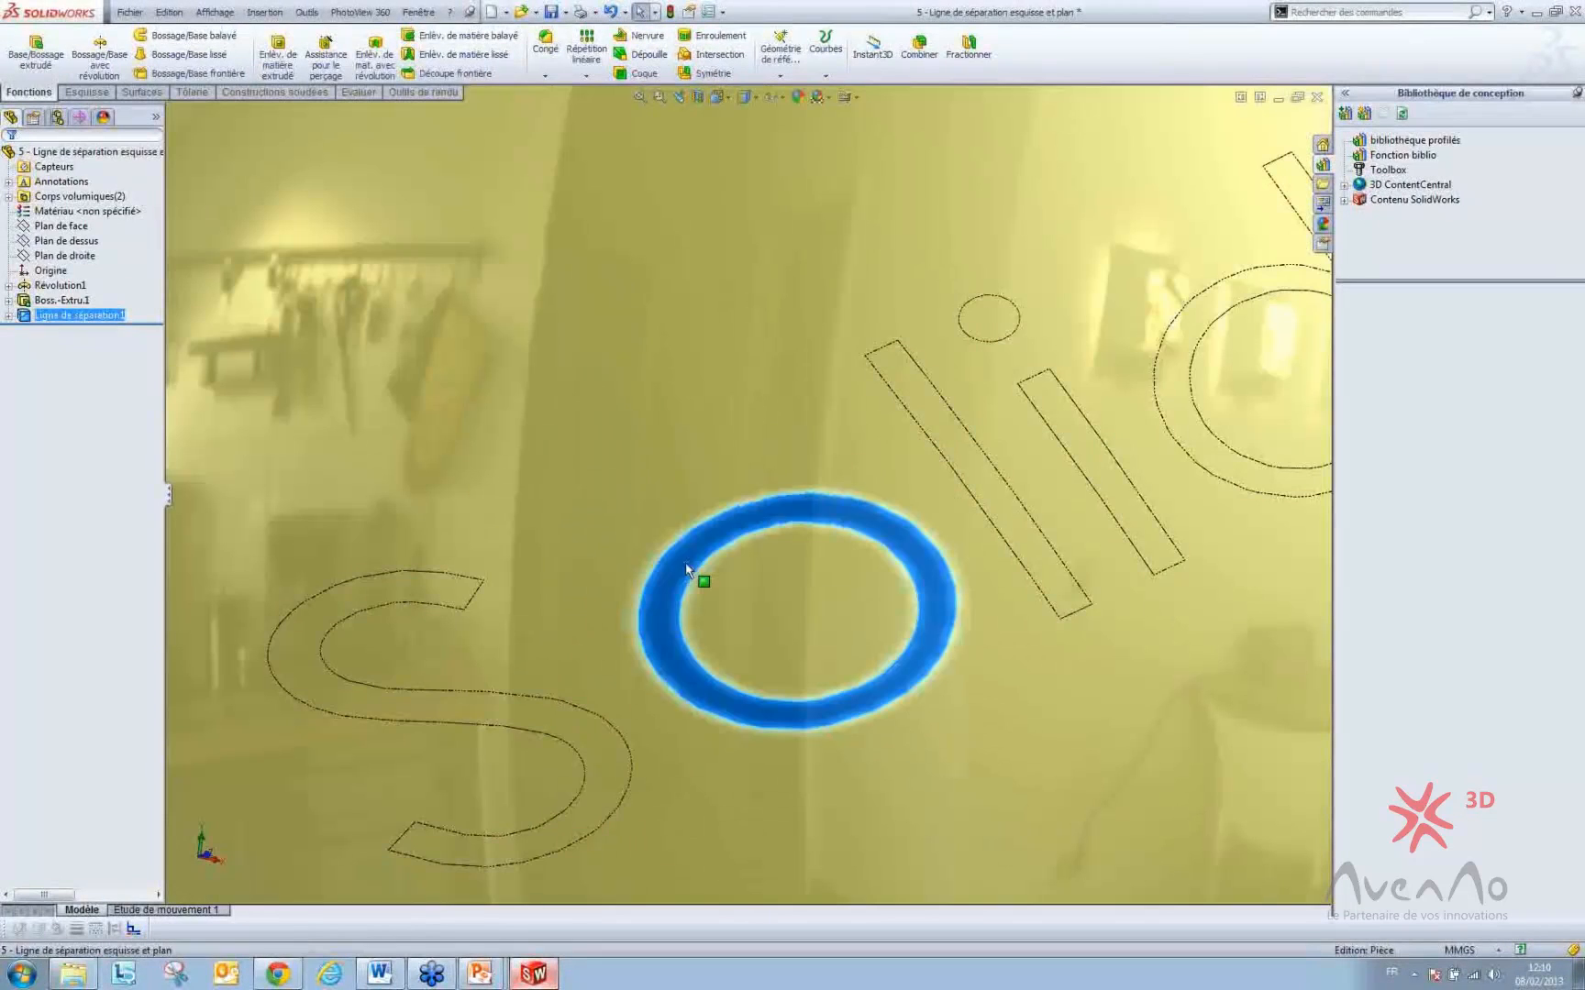
left_click(817, 493)
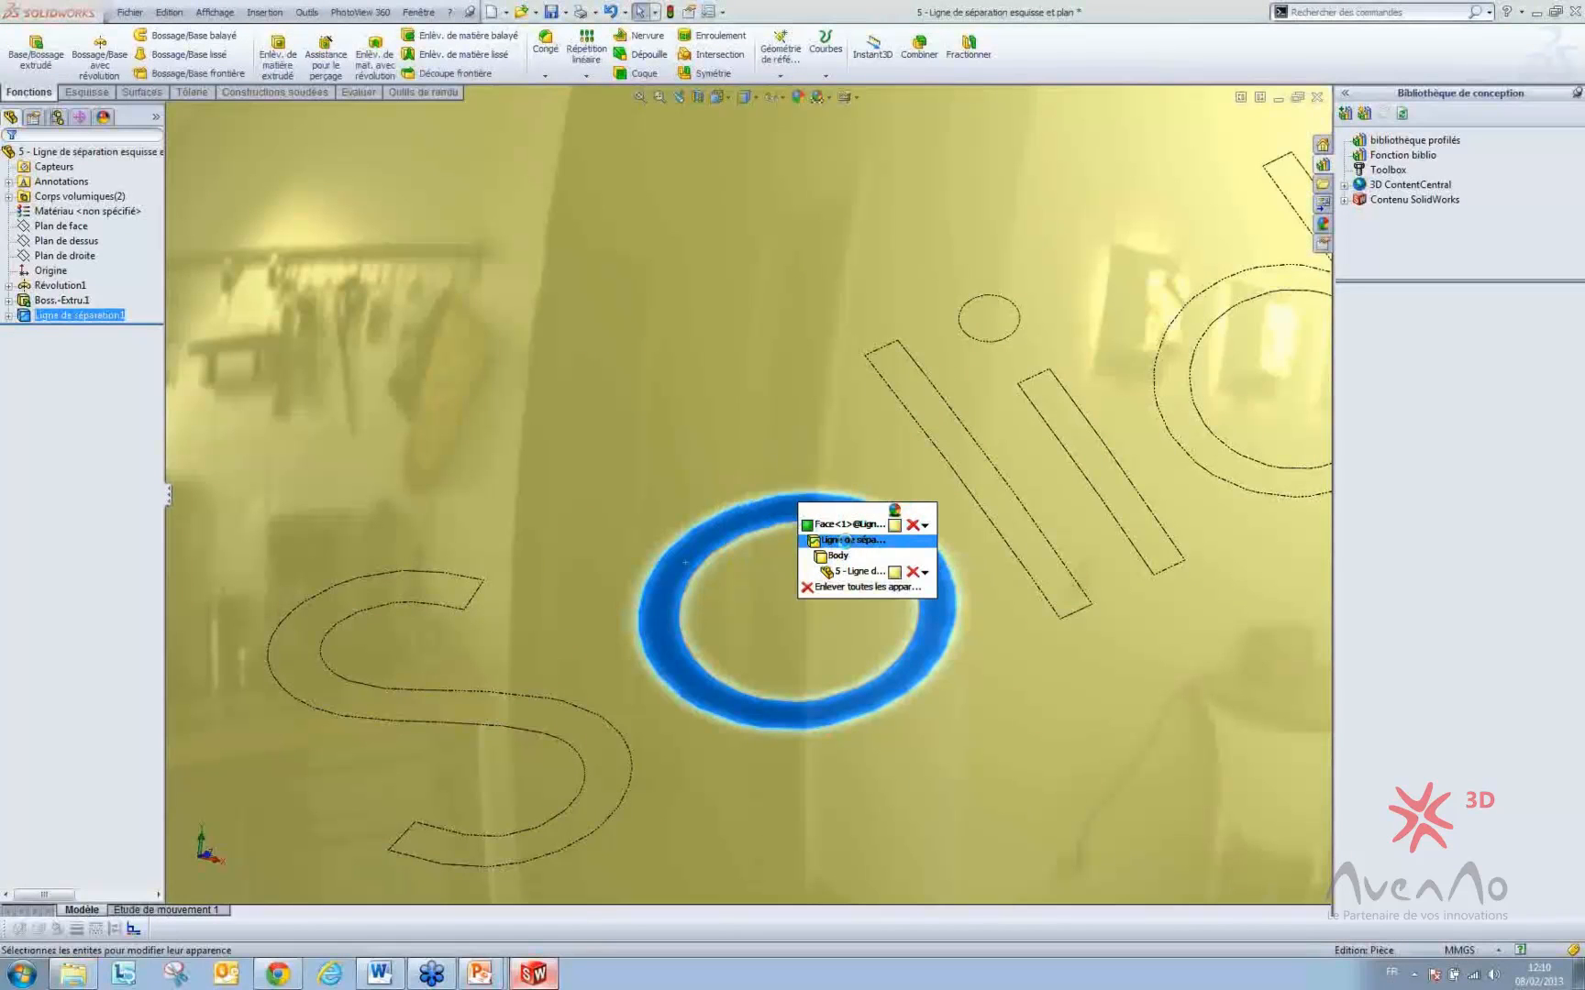
left_click(844, 541)
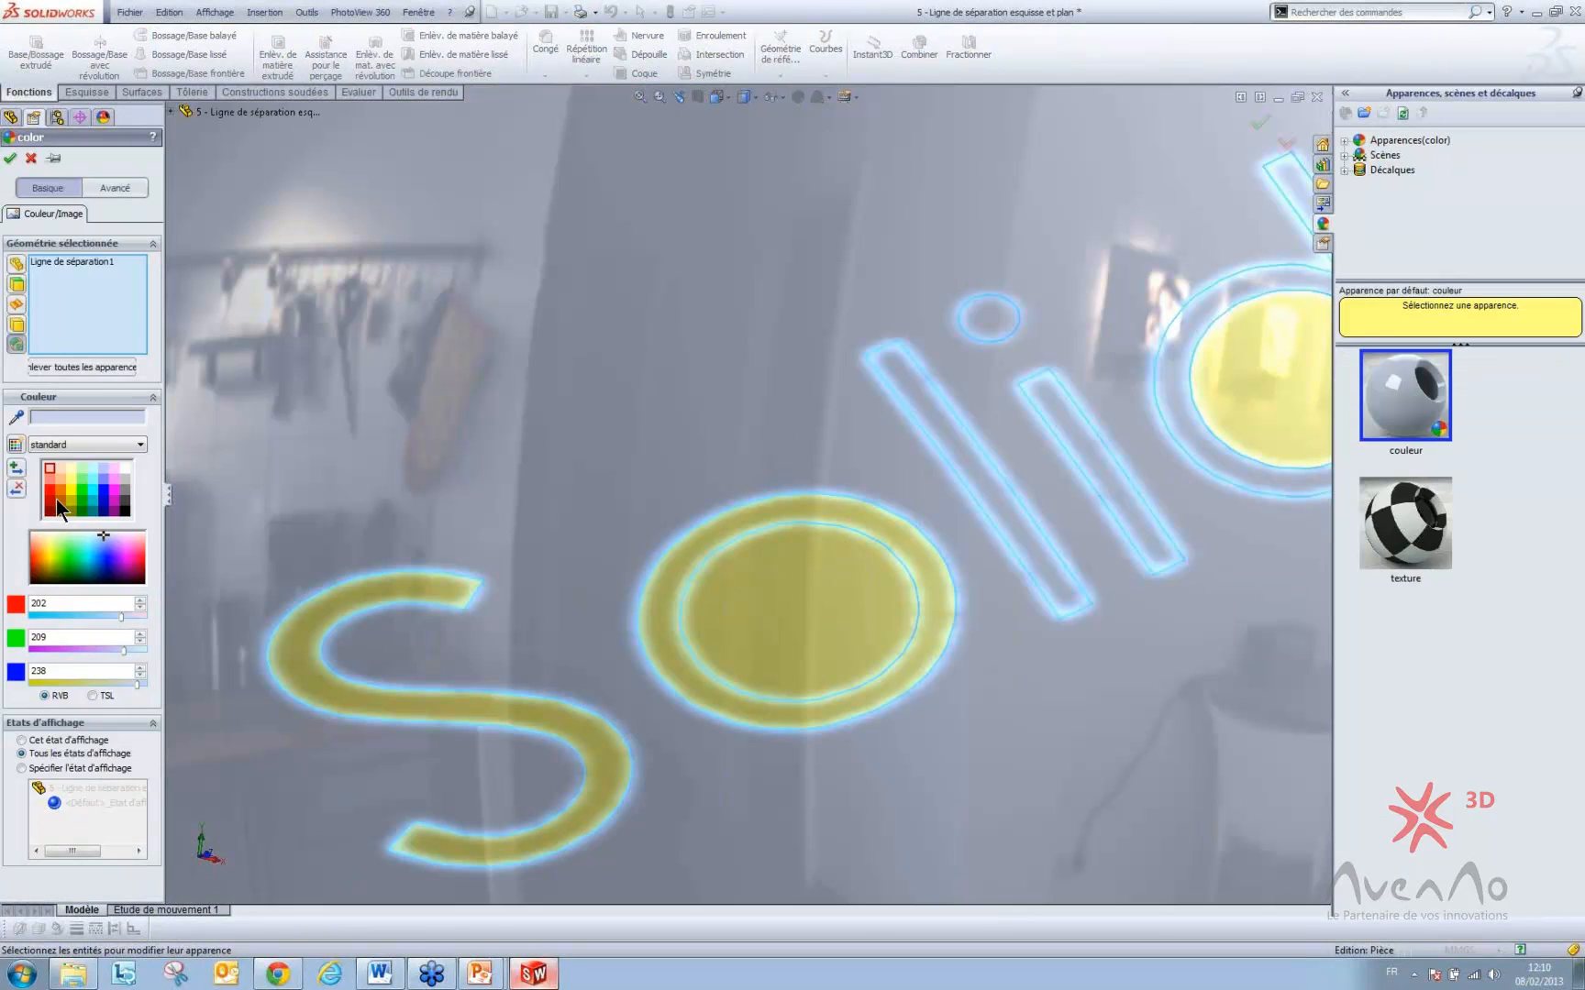
left_click(53, 493)
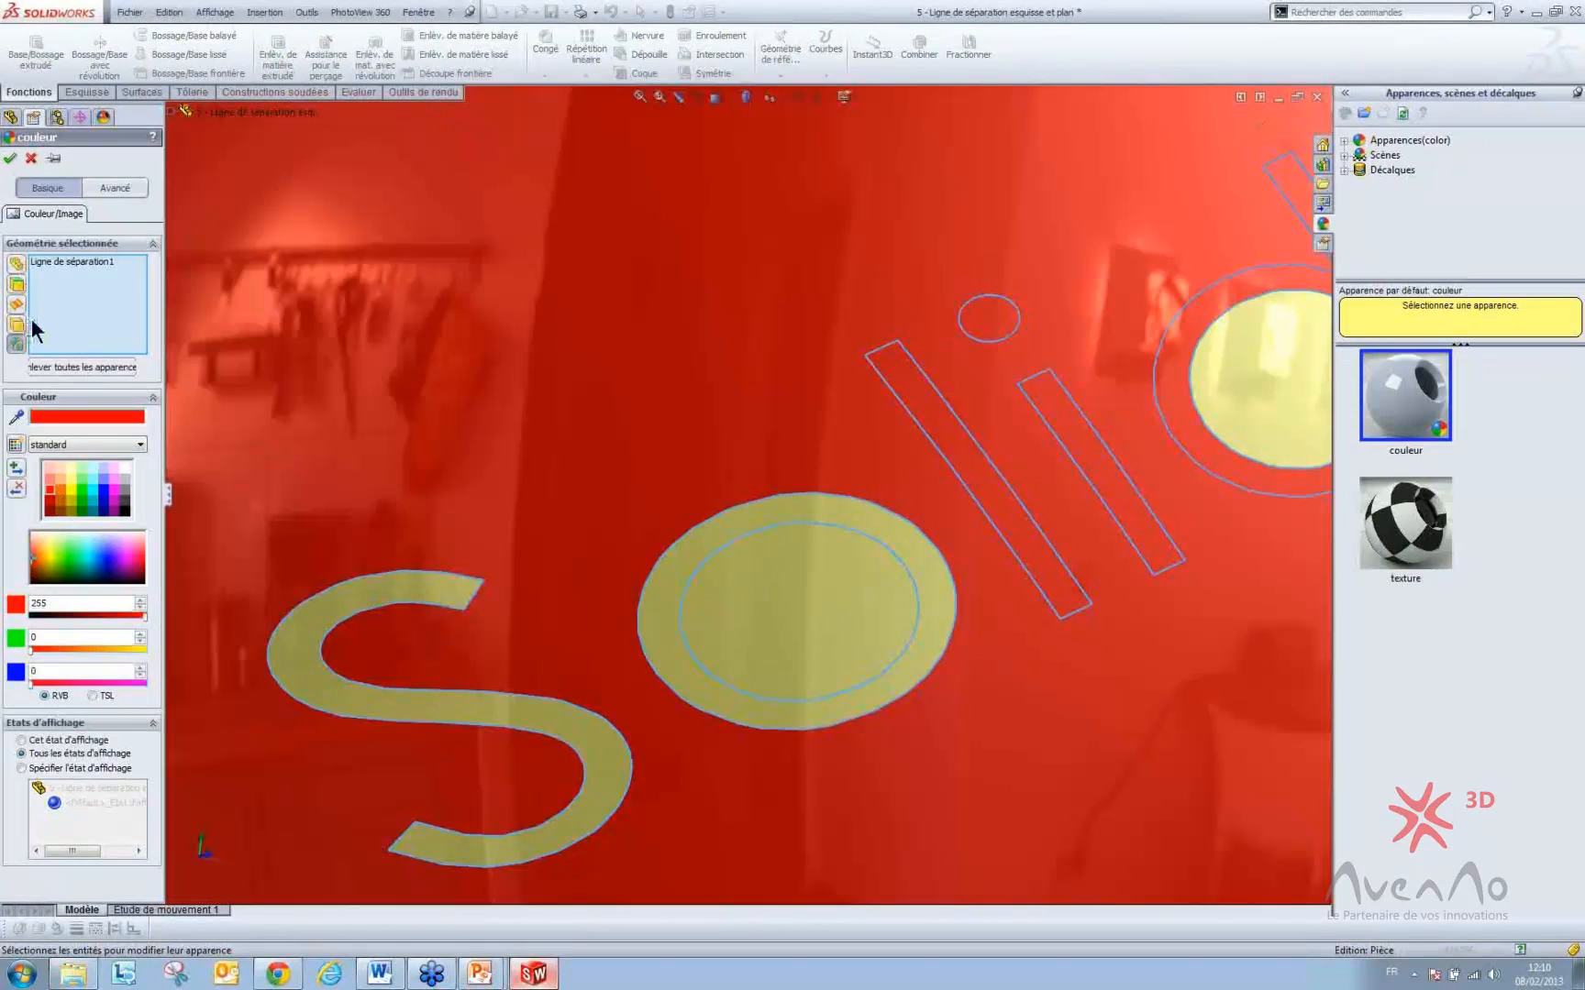
left_click(11, 160)
scroll(844, 561, "up", 5)
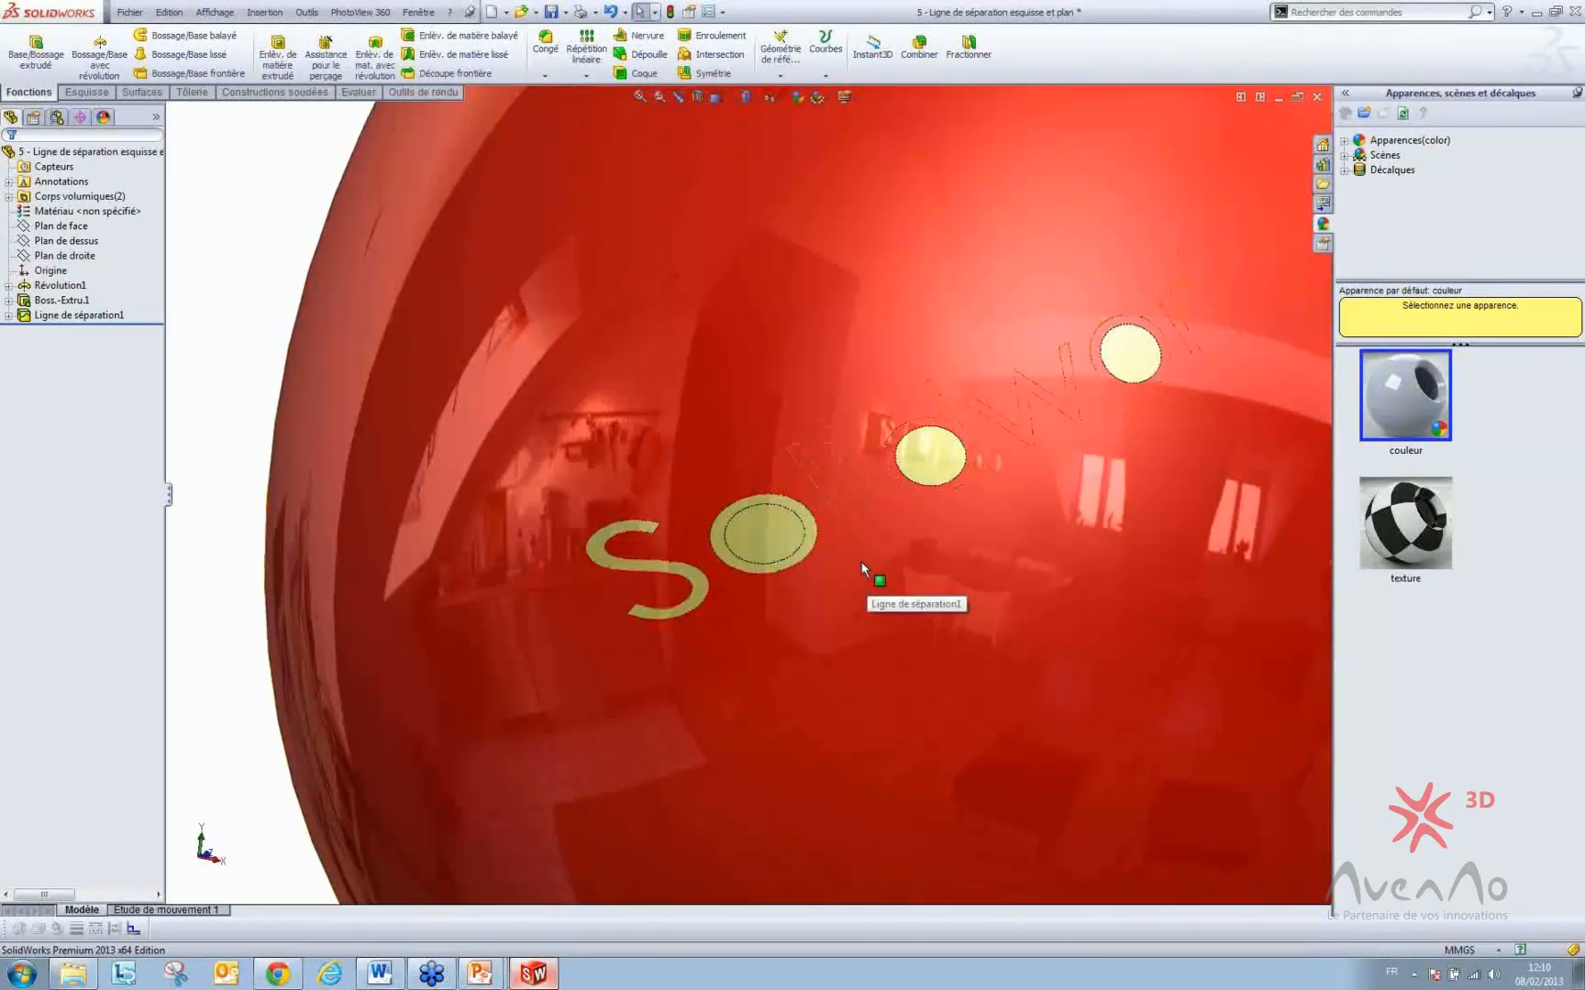
scroll(835, 573, "down", 8)
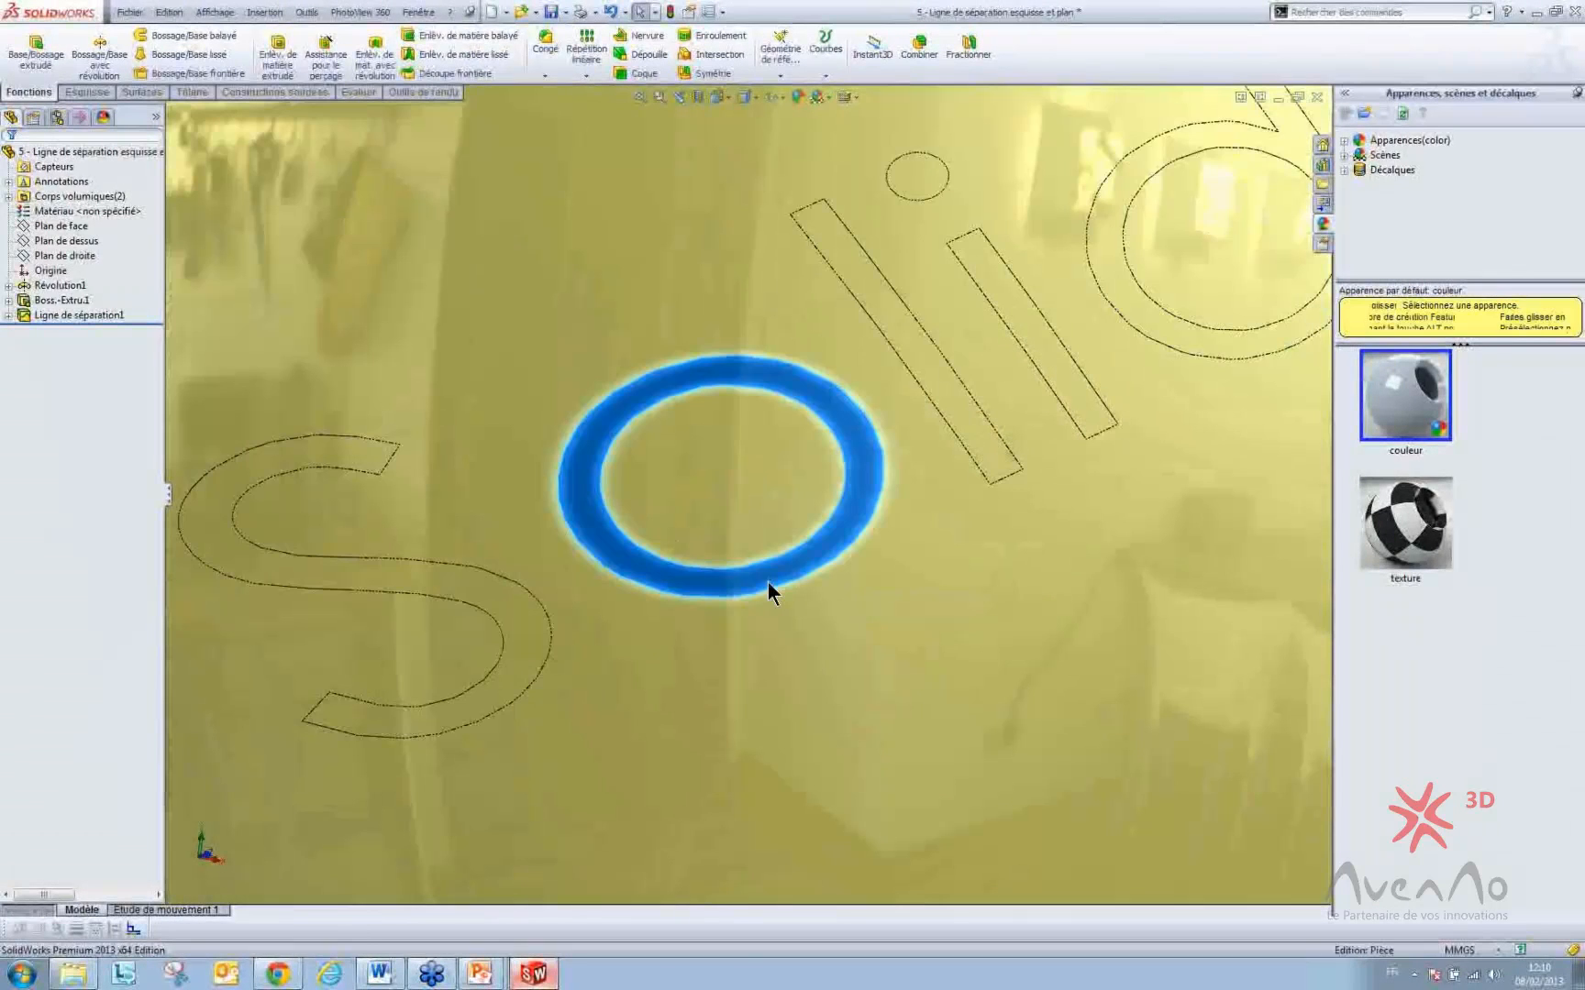
left_click(768, 582)
left_click(506, 608, "ctrl")
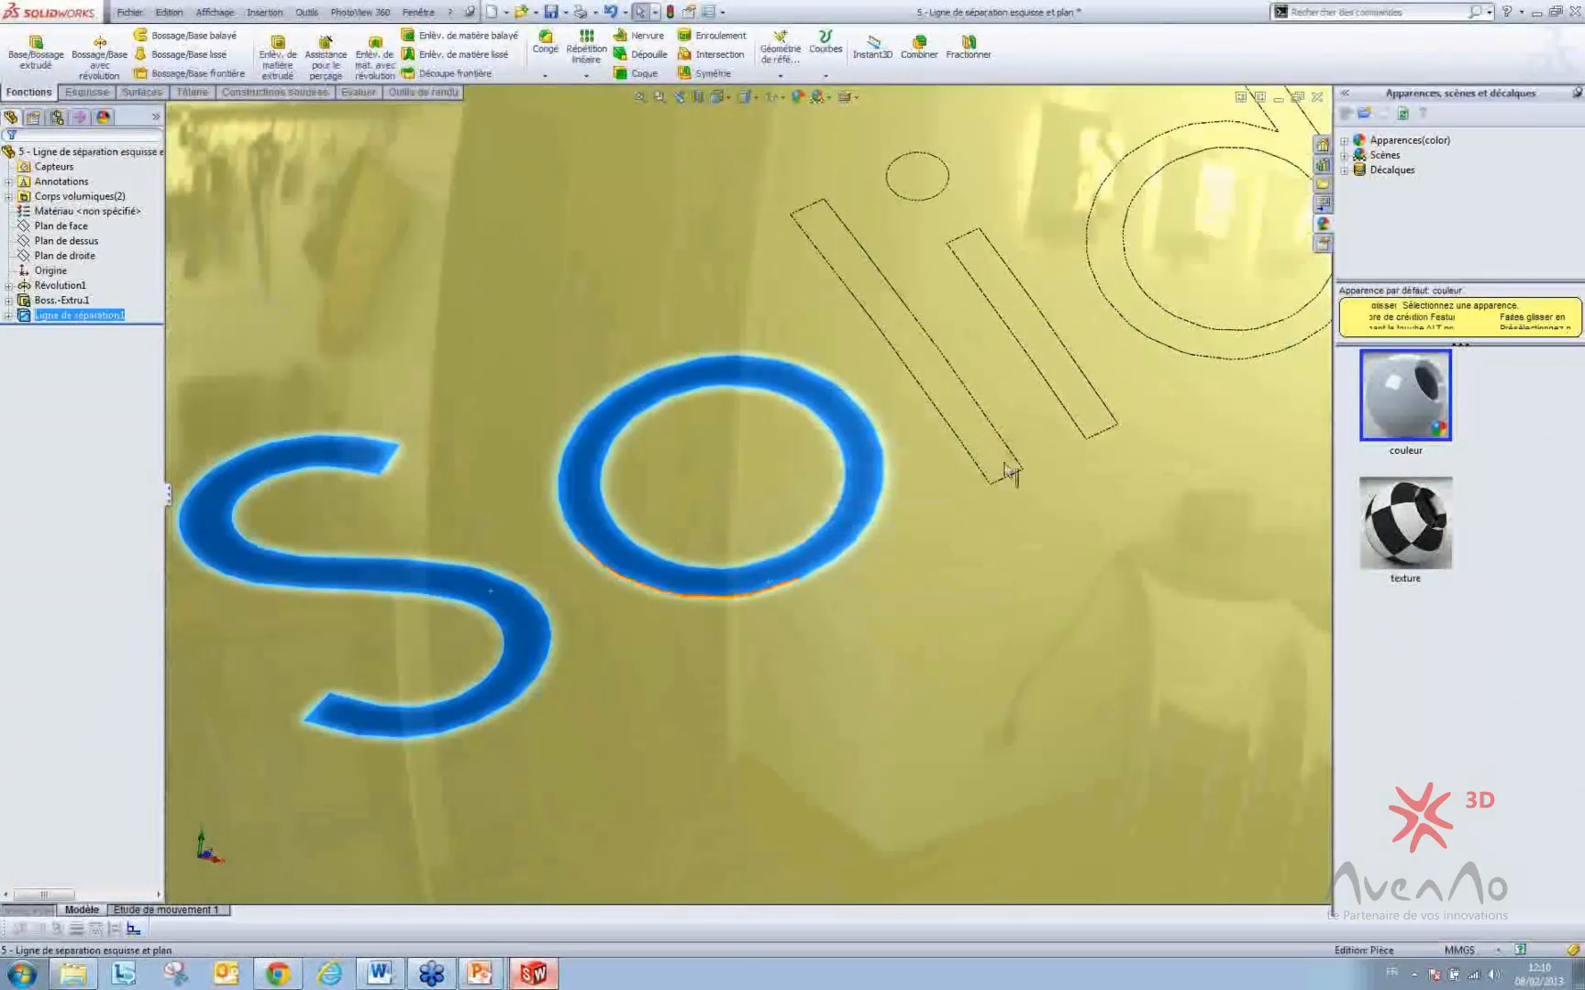
left_click(937, 381, "ctrl")
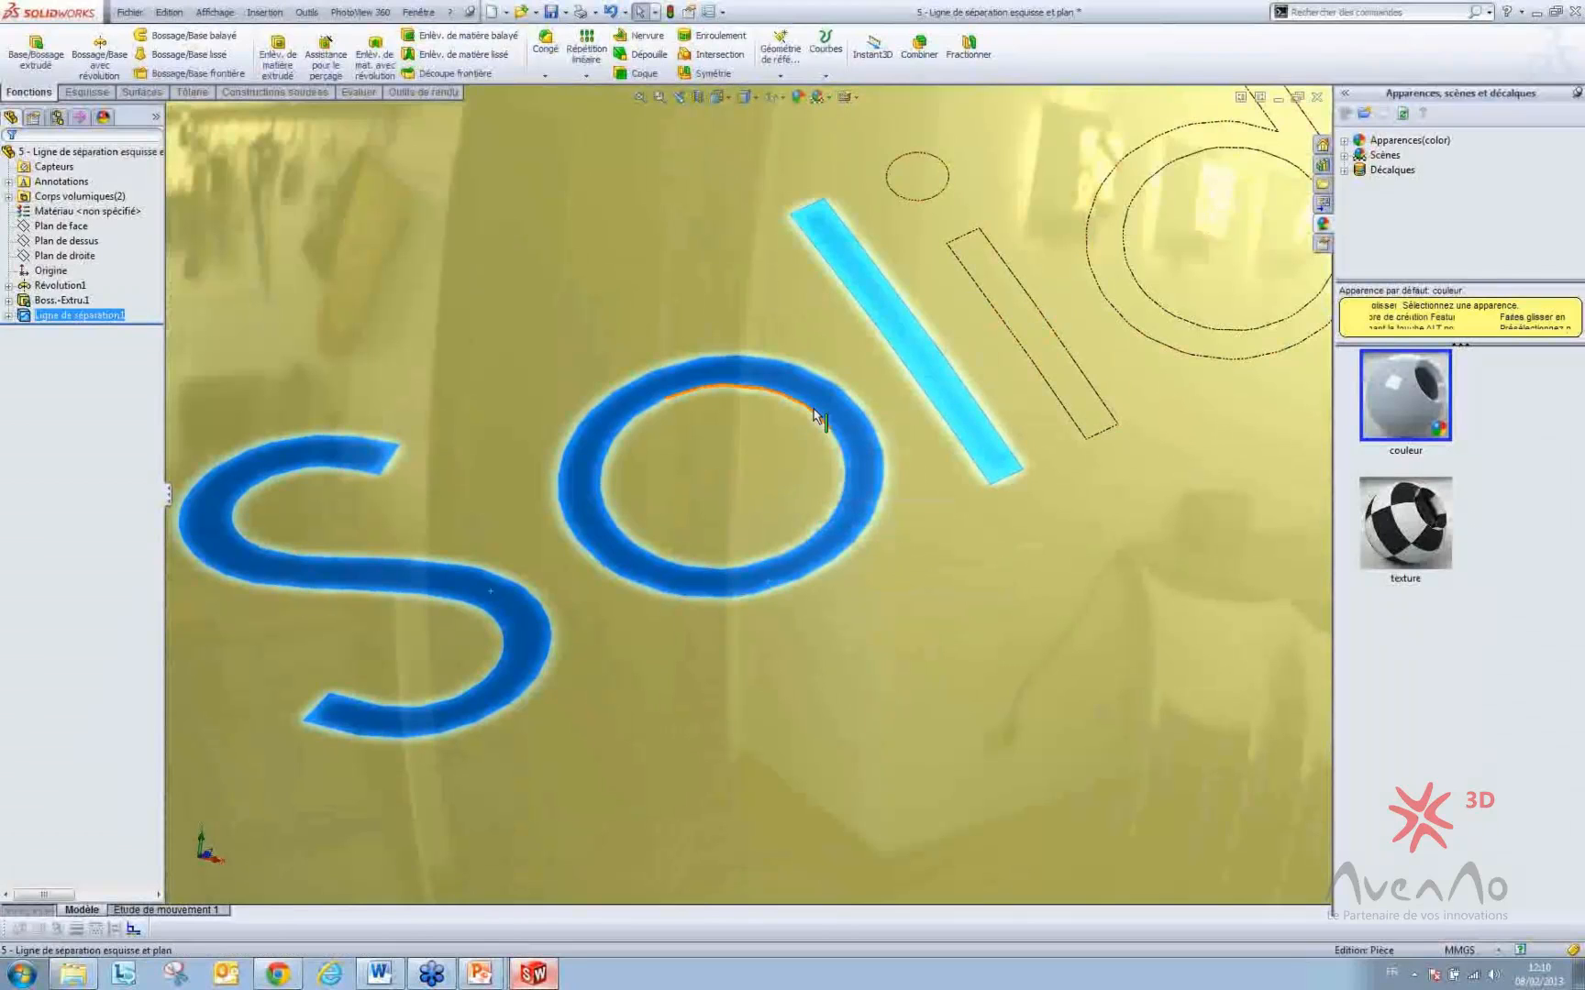
left_click(895, 400)
- Apply the standard red colour to the split line feature again
left_click(840, 385)
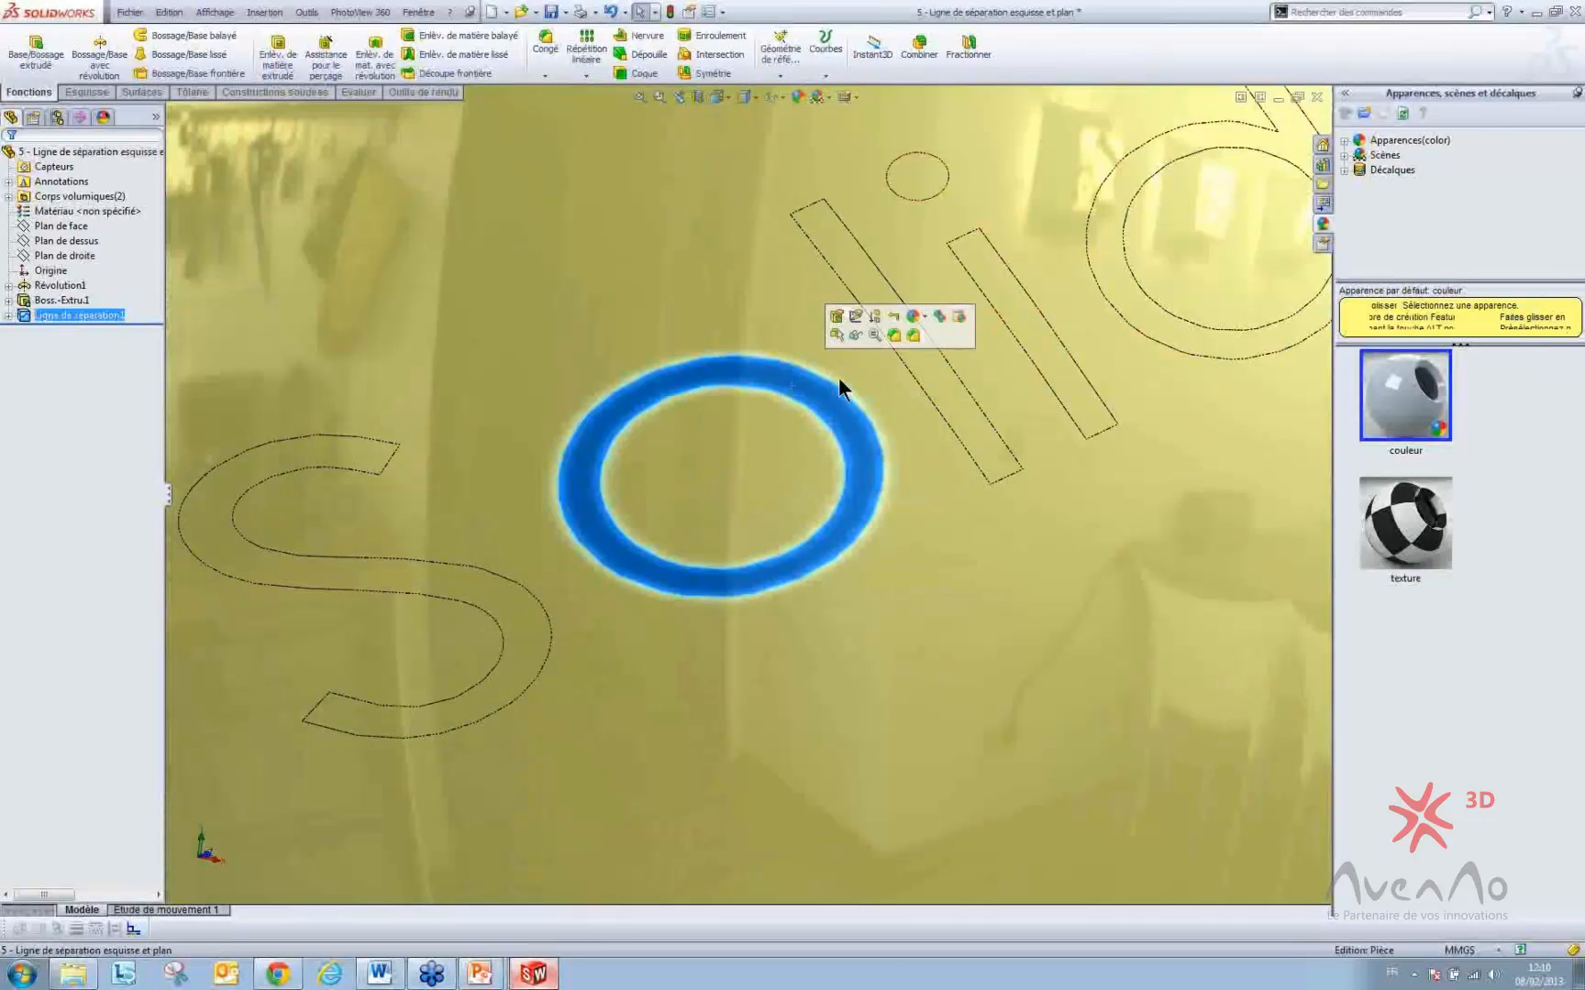
left_click(921, 314)
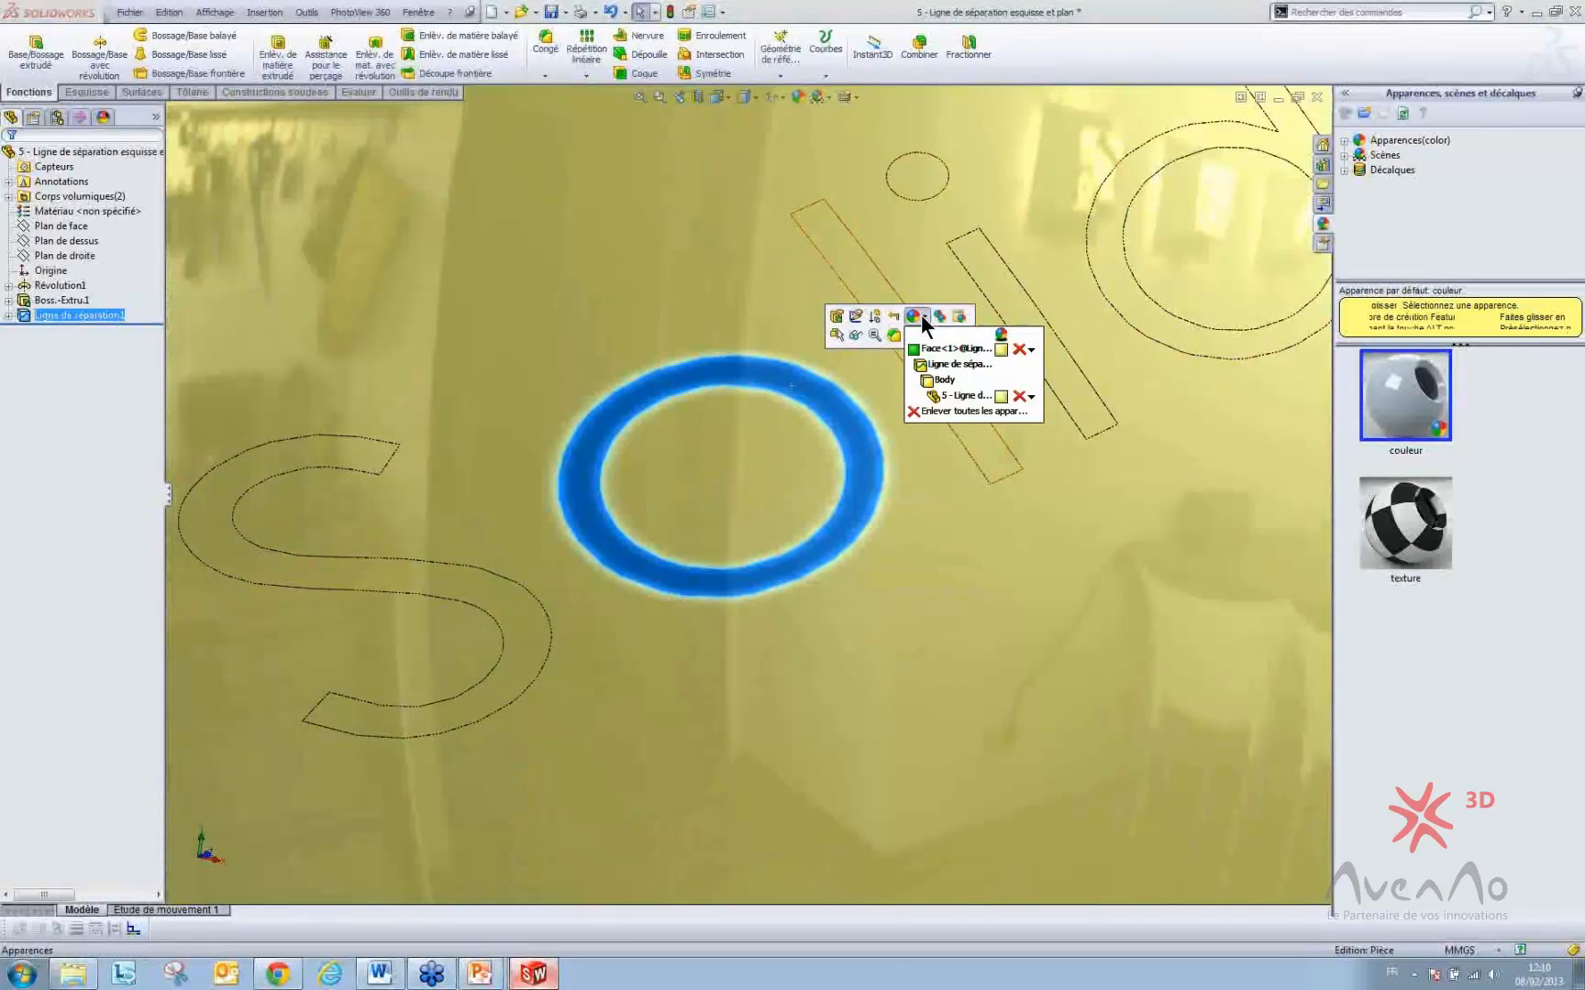
left_click(953, 366)
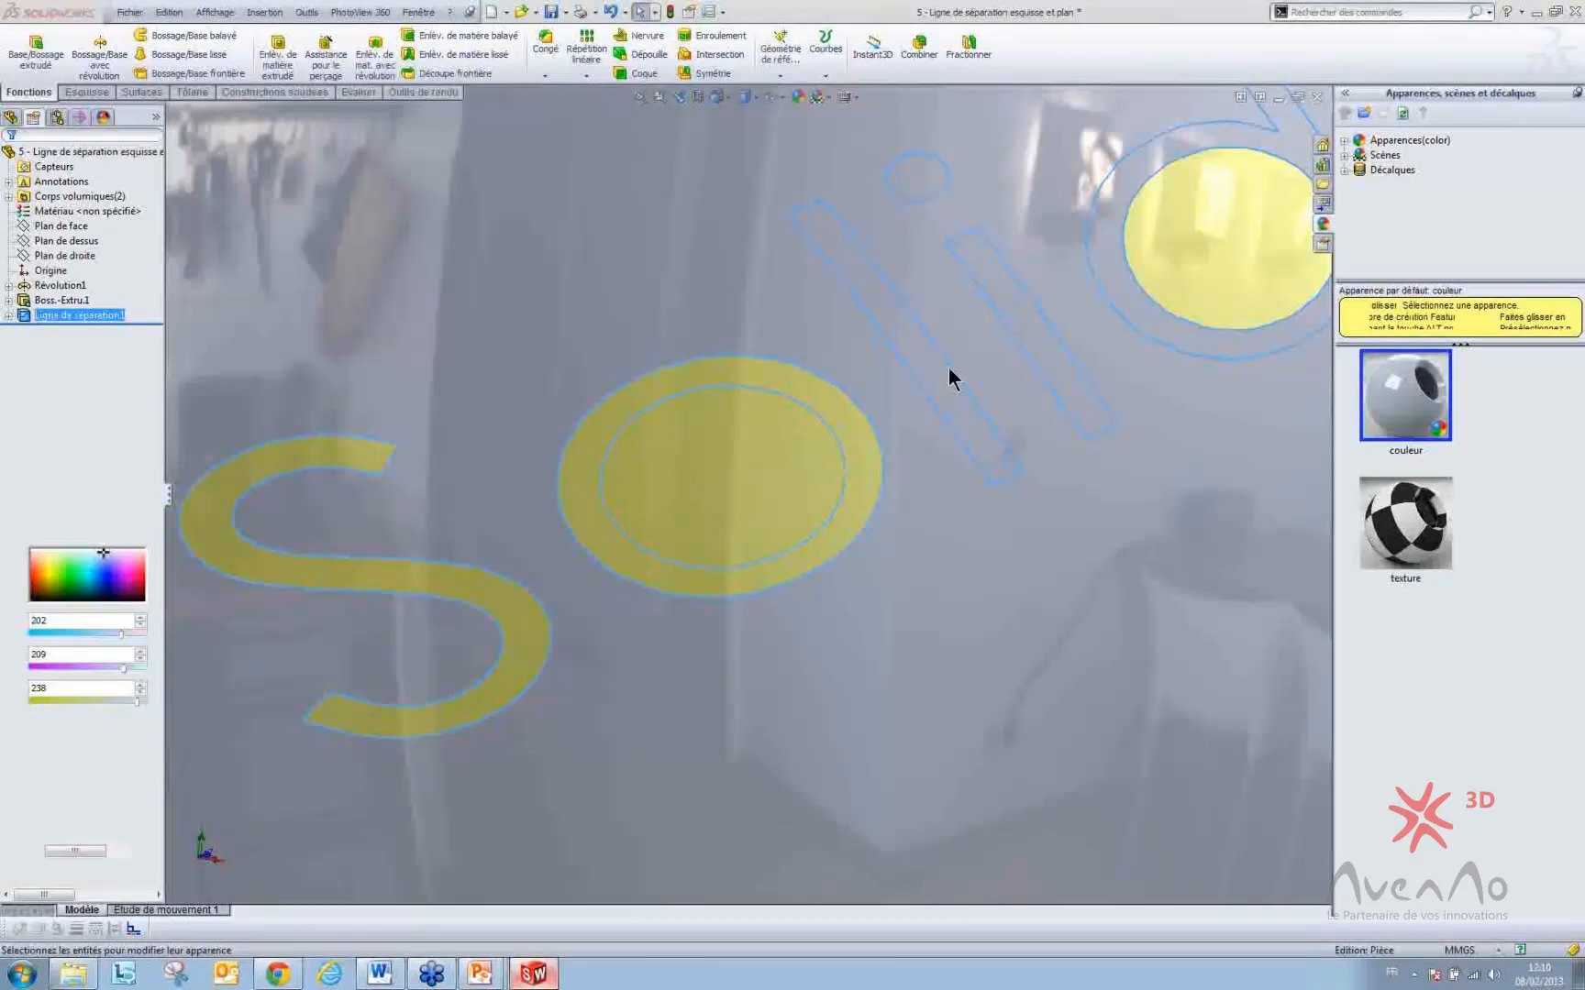
left_click(56, 501)
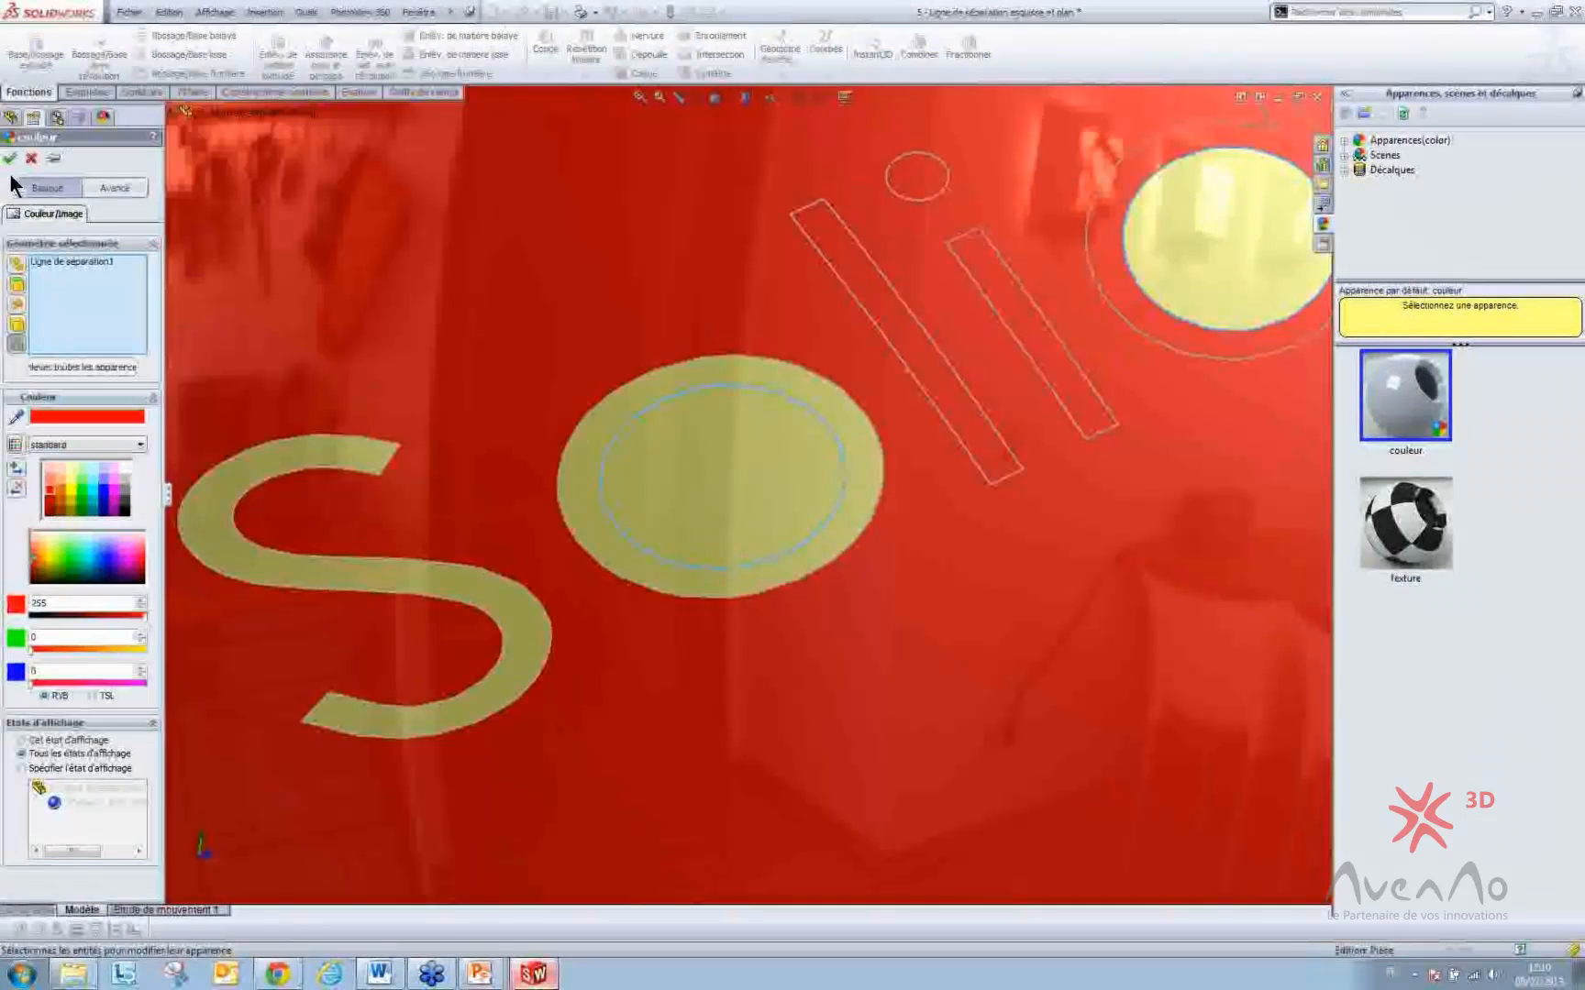
left_click(9, 157)
- Remove the red appearance from the split line feature
scroll(821, 274, "up", 10)
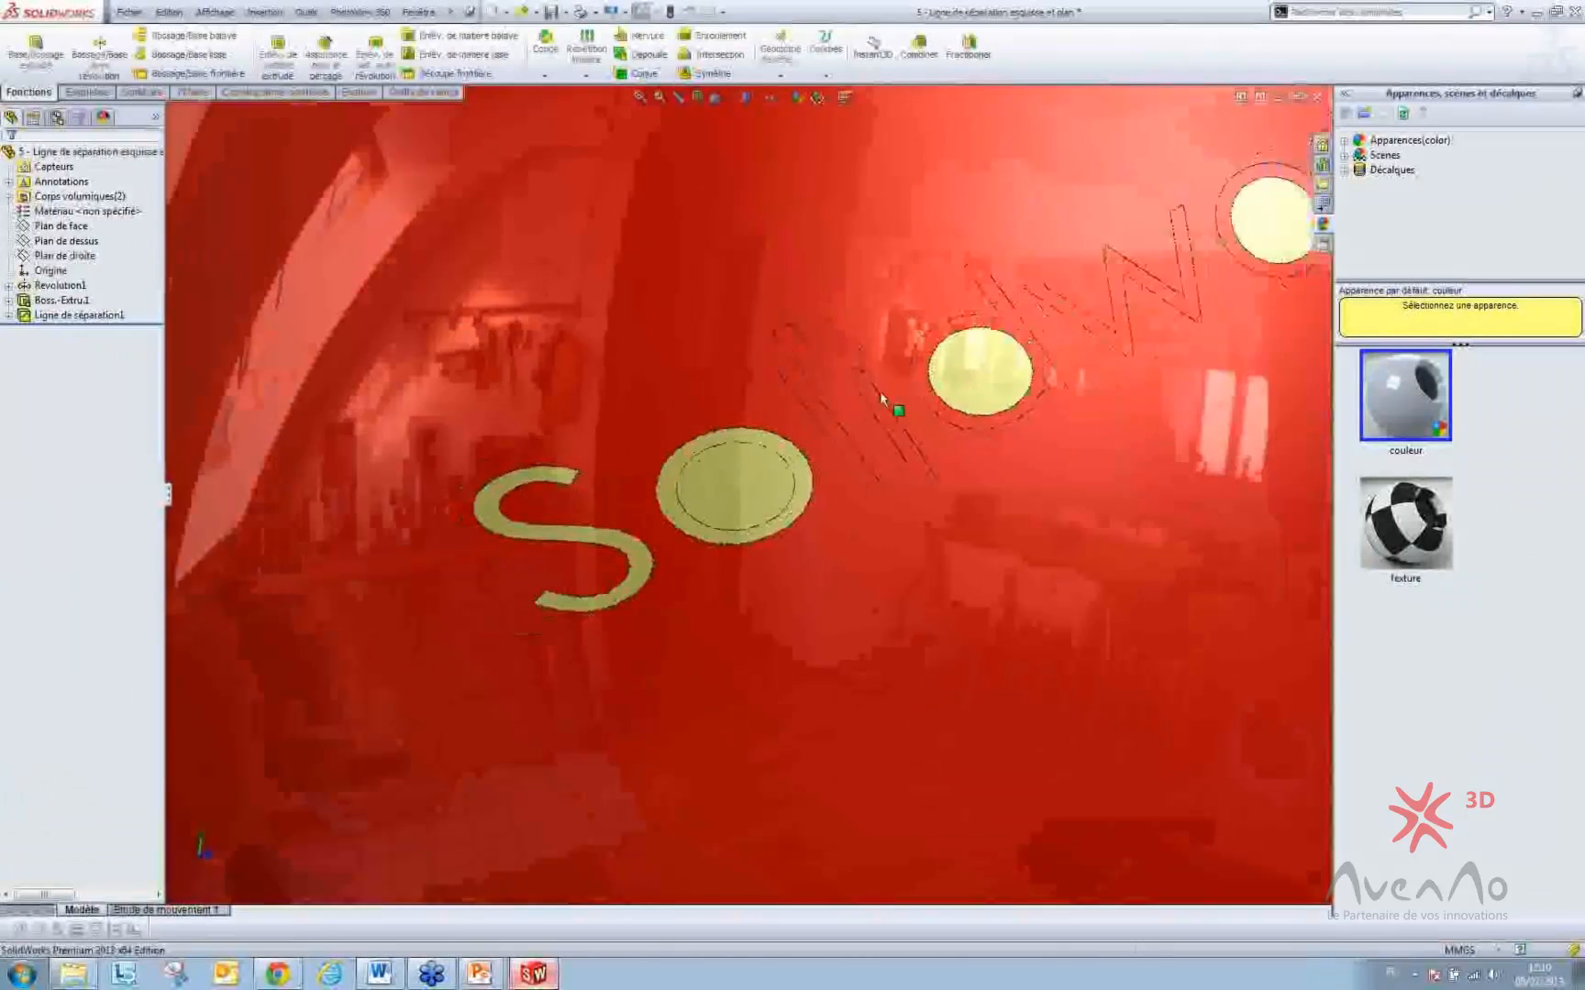
scroll(999, 468, "up", 2)
scroll(939, 472, "down", 2)
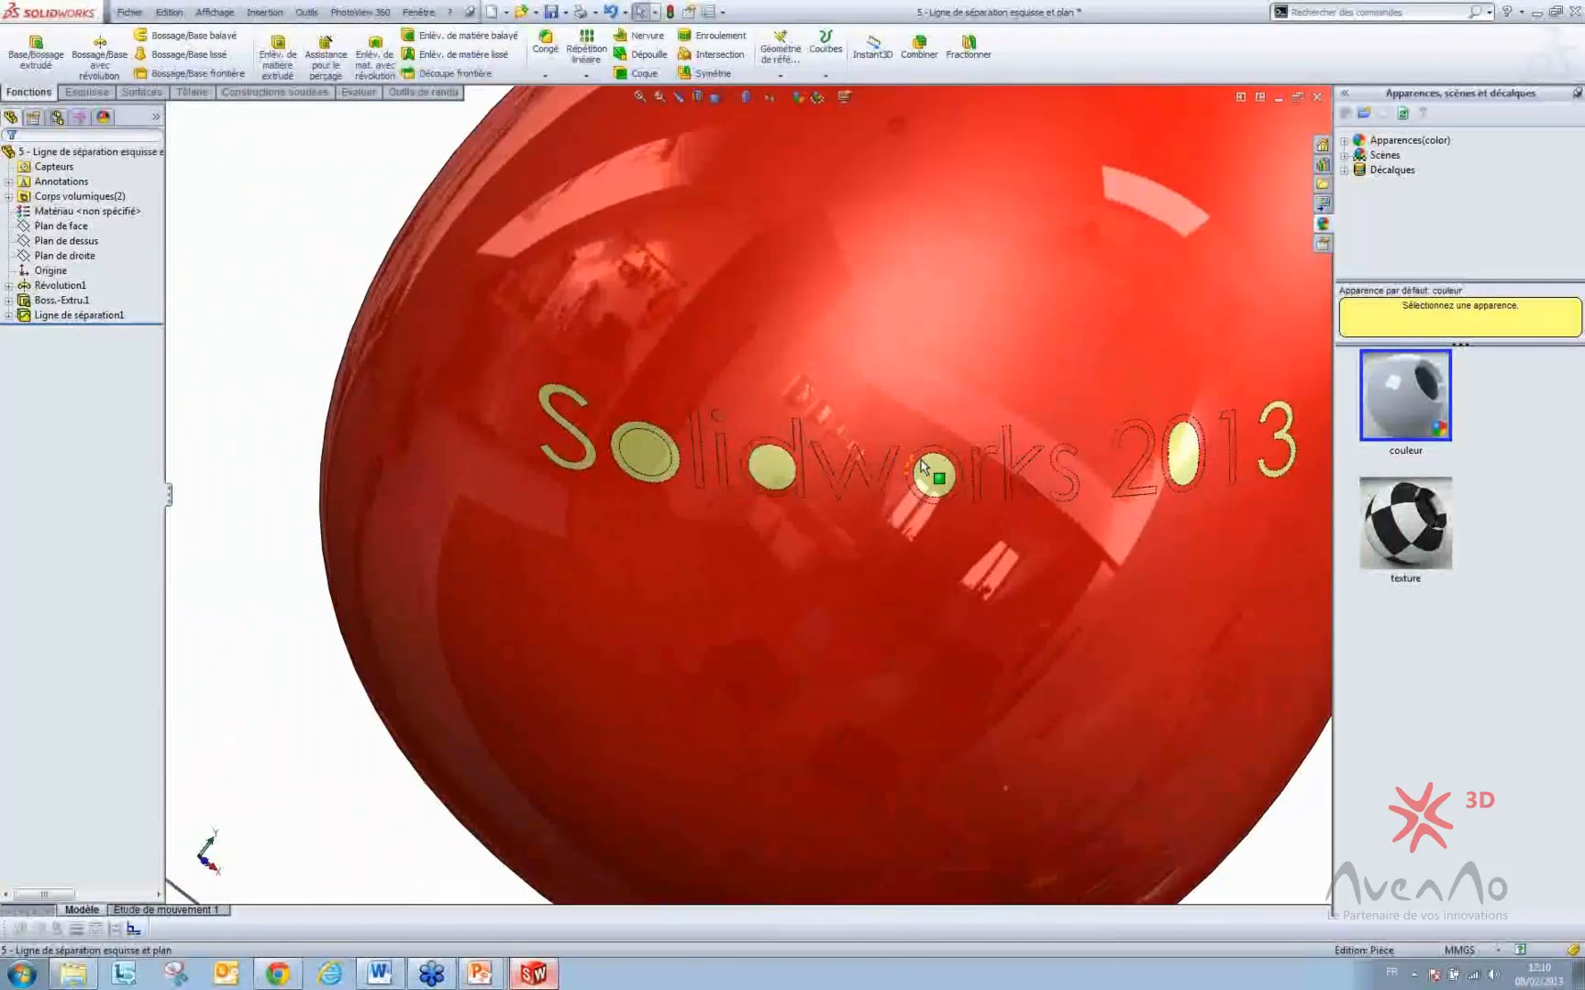
middle_click_drag(1077, 478, 879, 649)
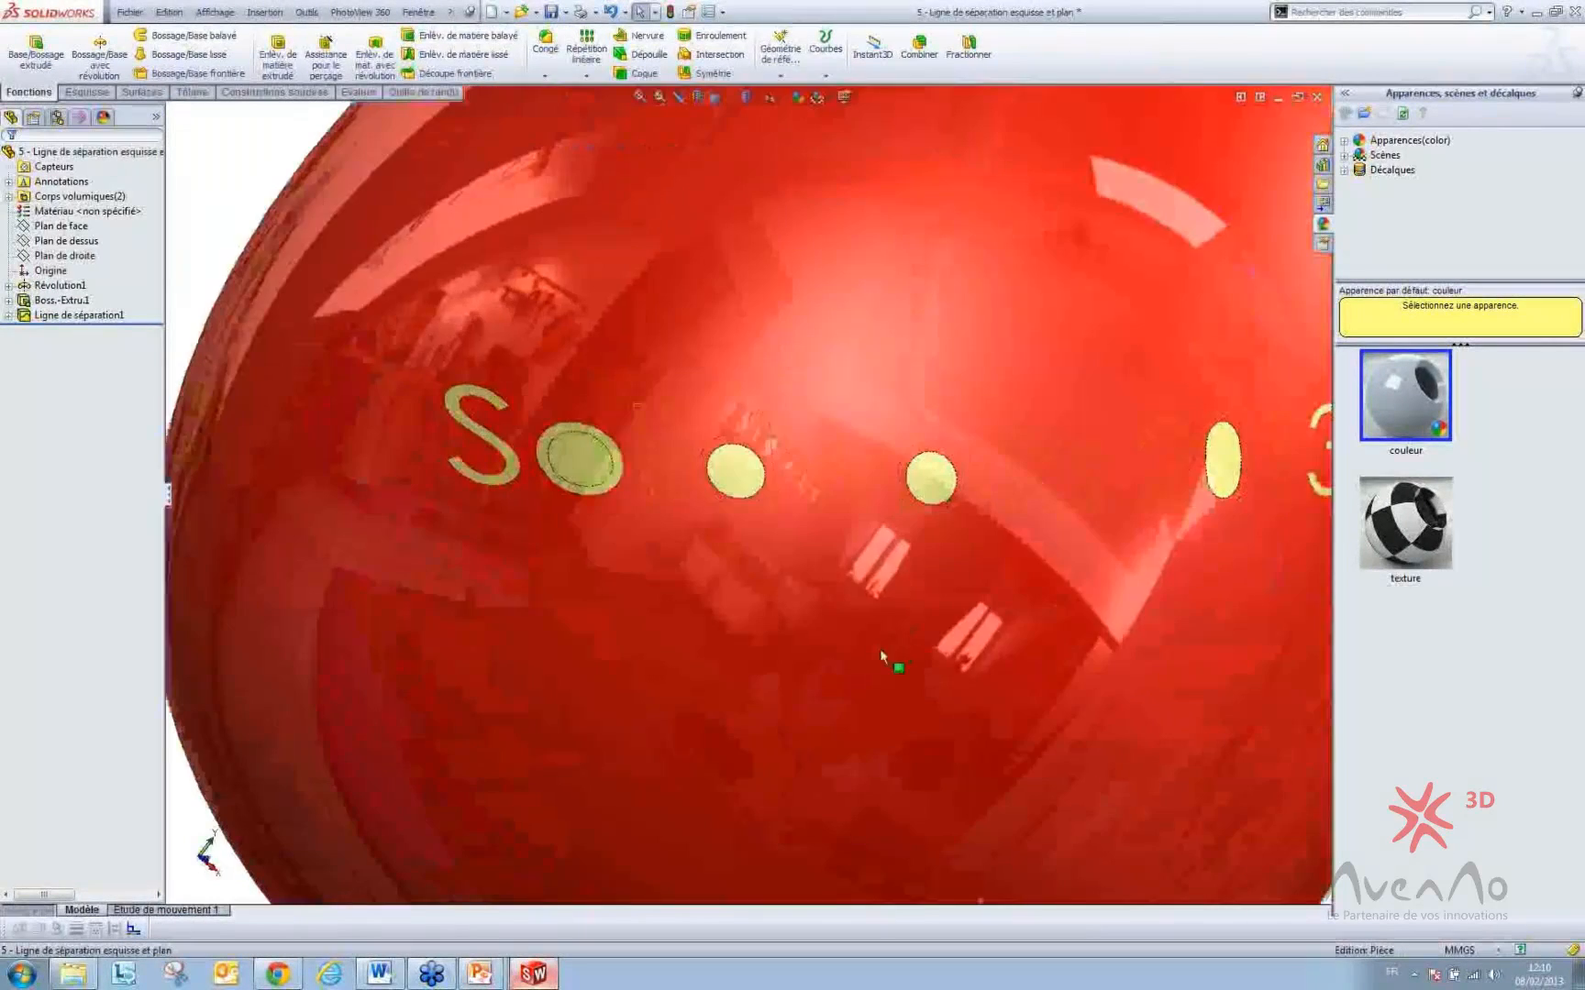
left_click(880, 648)
left_click(1005, 580)
left_click(1066, 602)
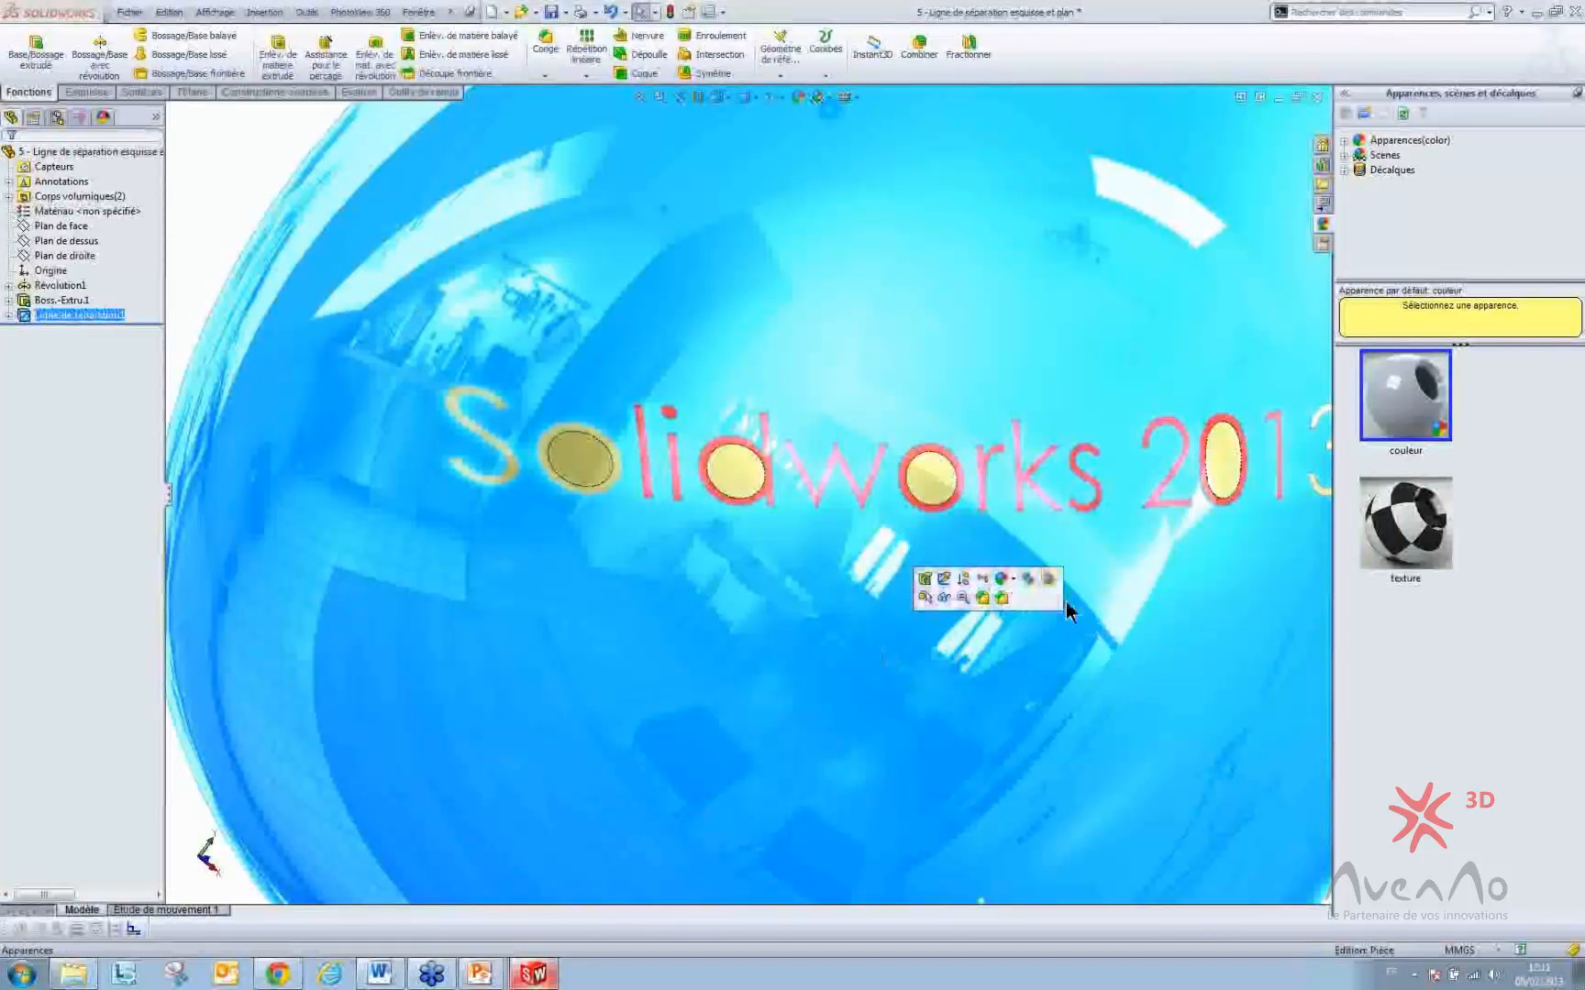
left_click(1013, 578)
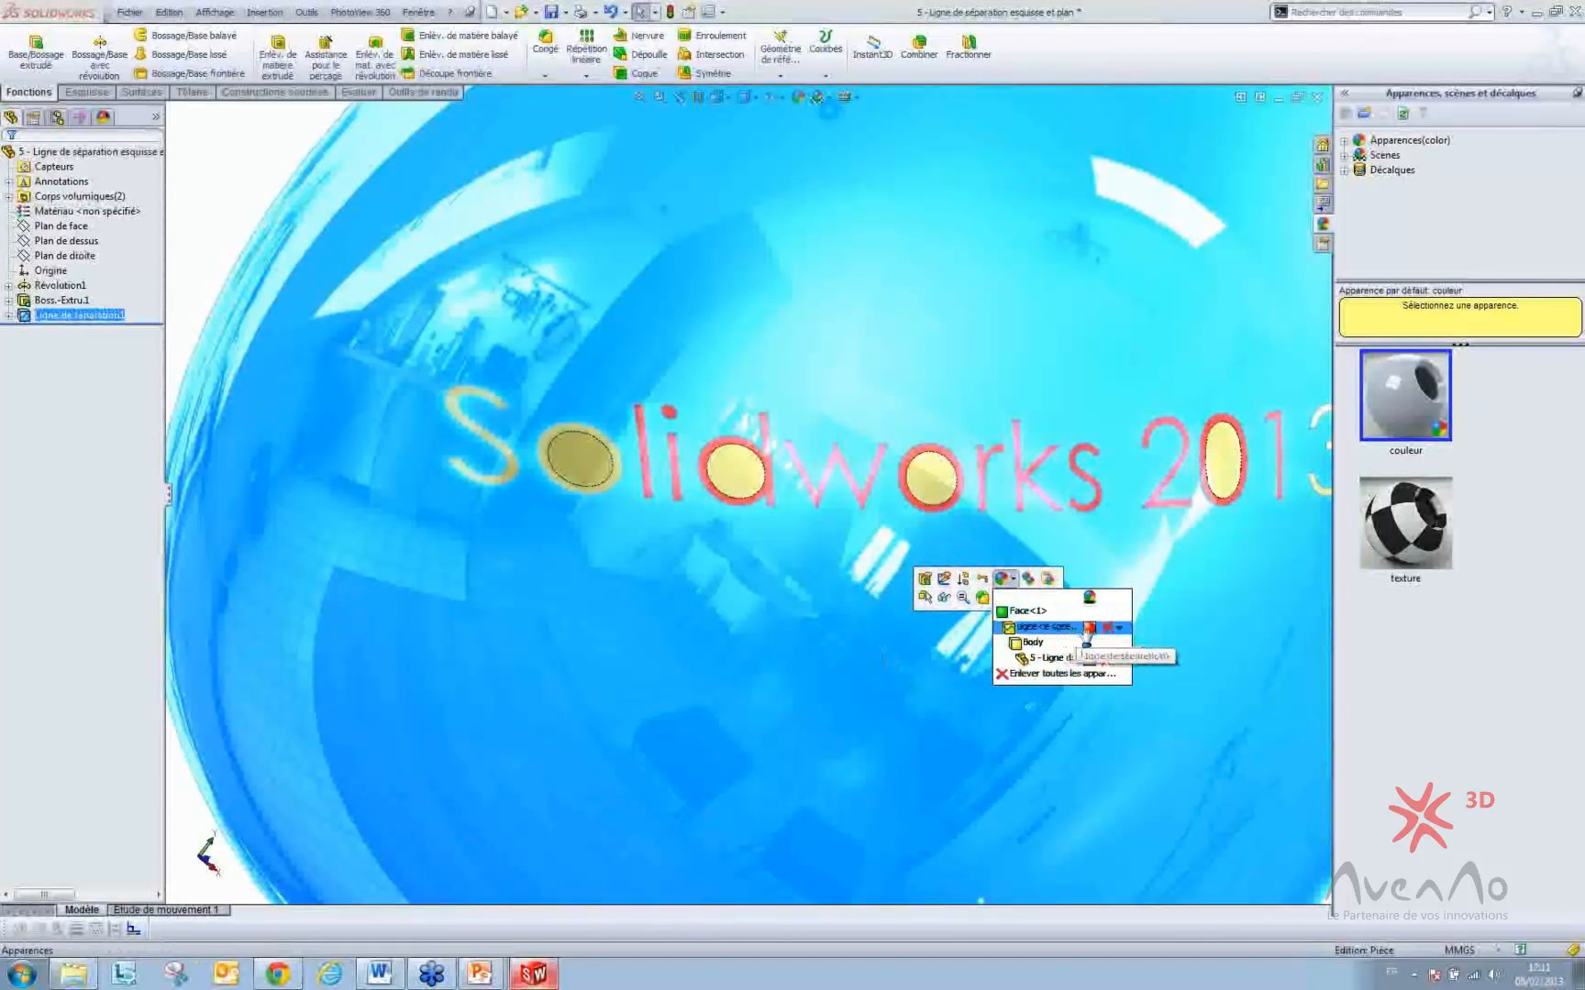
left_click(1107, 627)
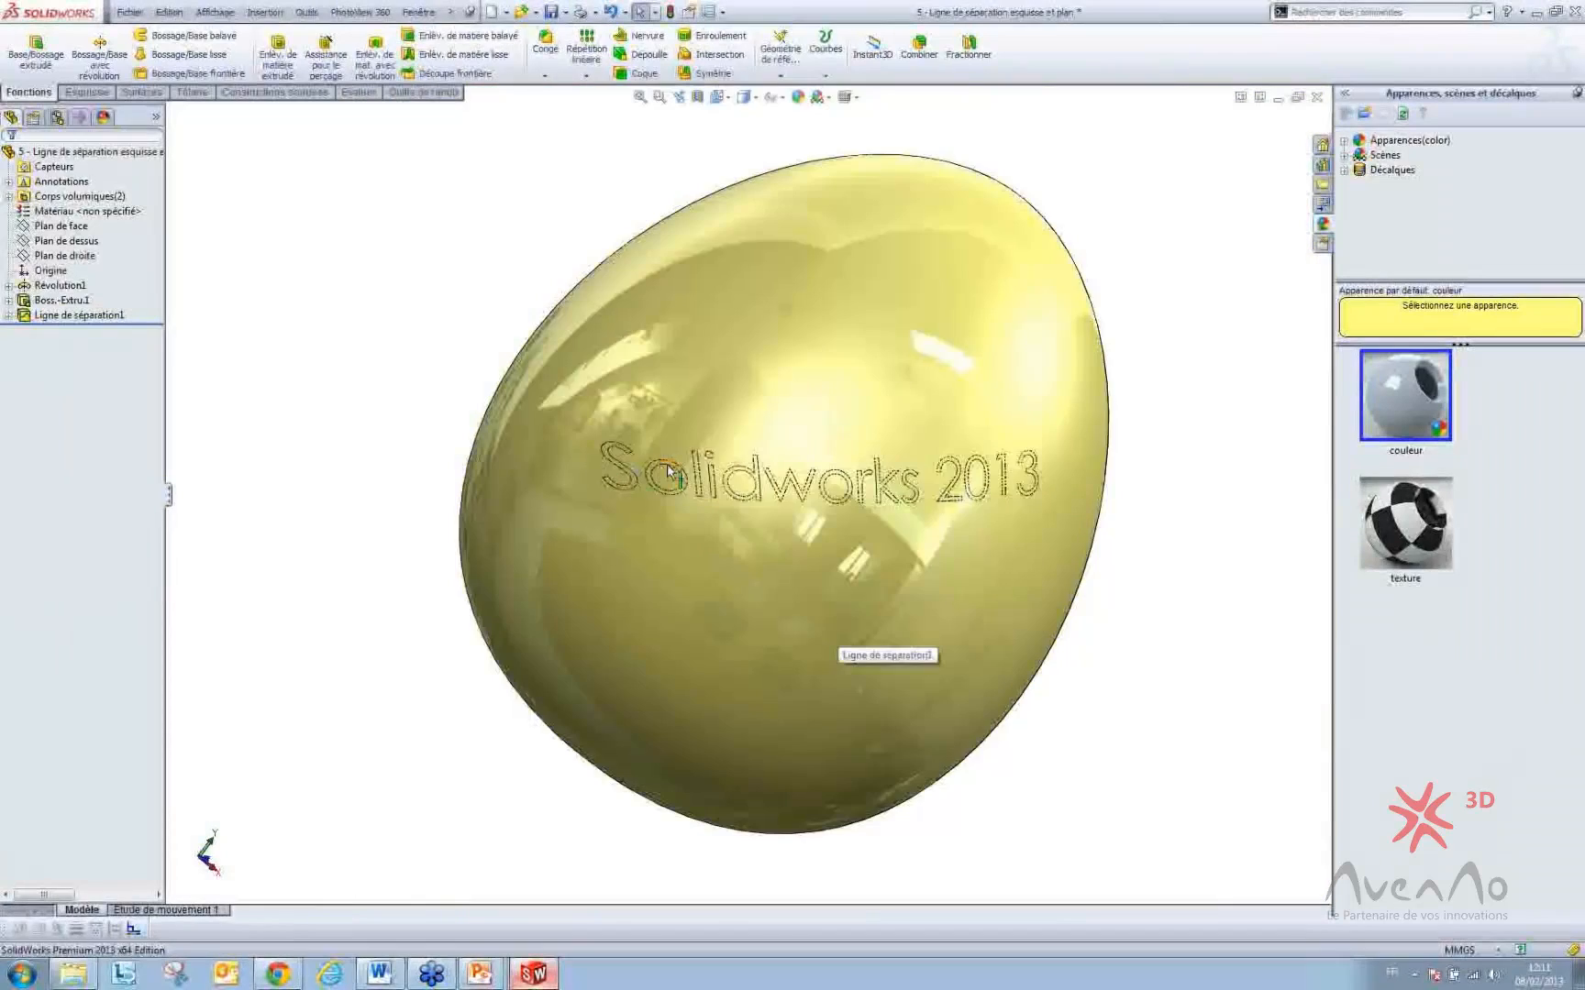
- Open the colour settings for the face of the first letter o only
scroll(834, 636, "up", 3)
scroll(621, 483, "down", 3)
left_click(748, 433)
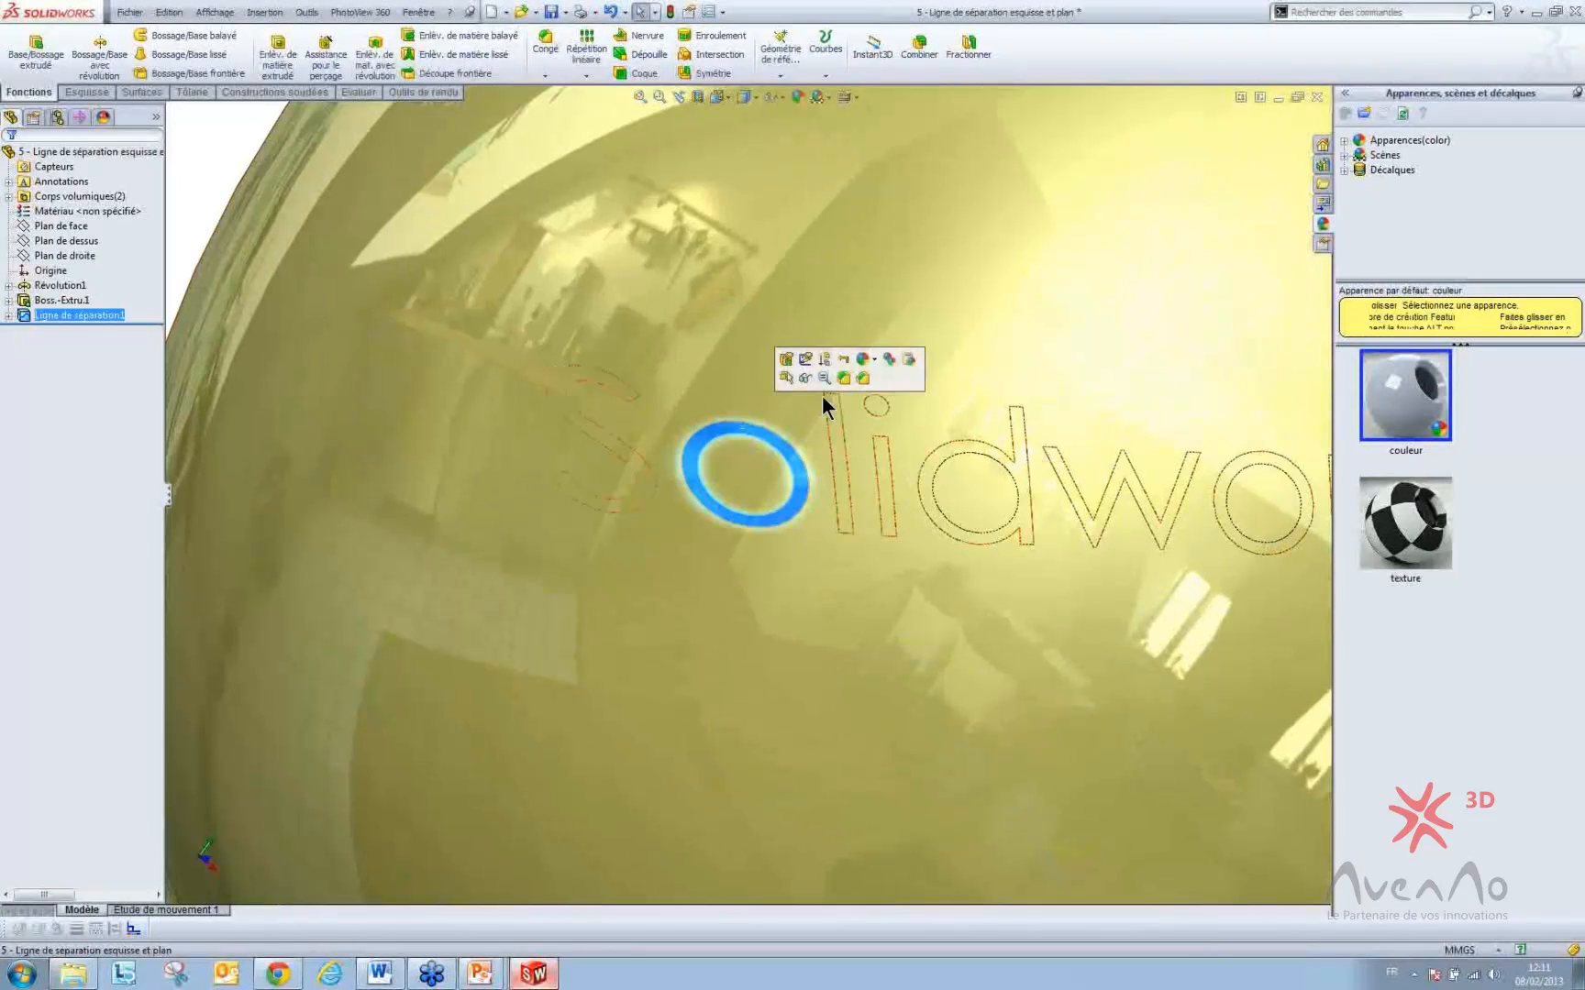
left_click(863, 368)
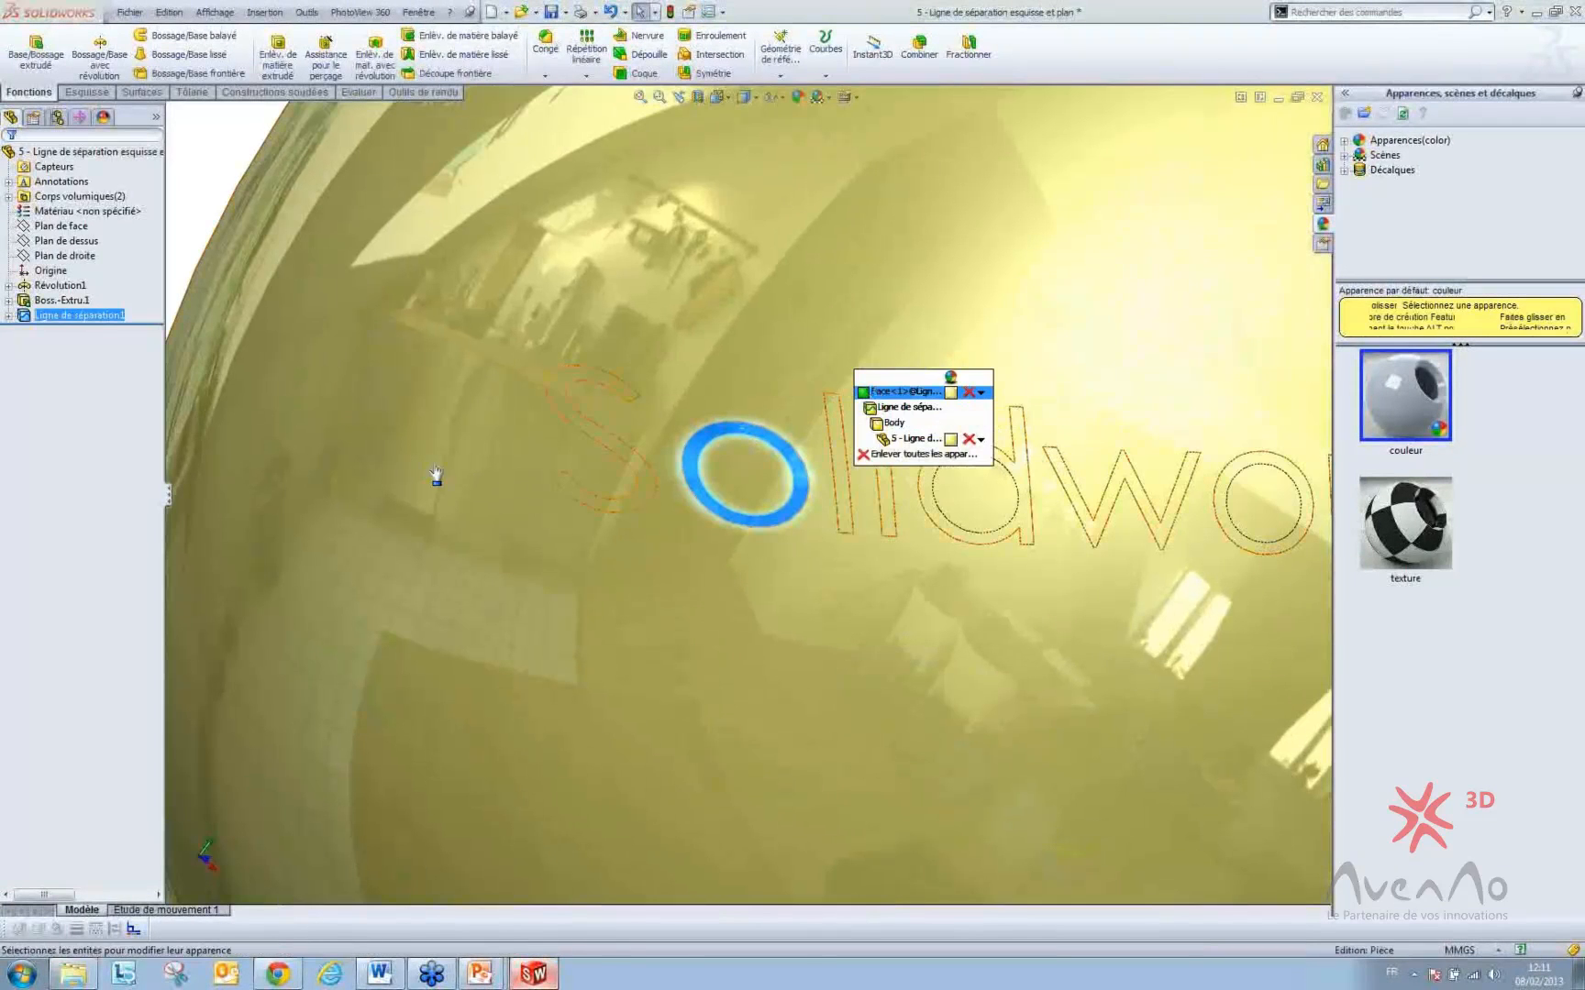
key("Escape")
- Add the faces of the letters S, l, i with its dot, d and w to the colour selection
left_click(598, 441)
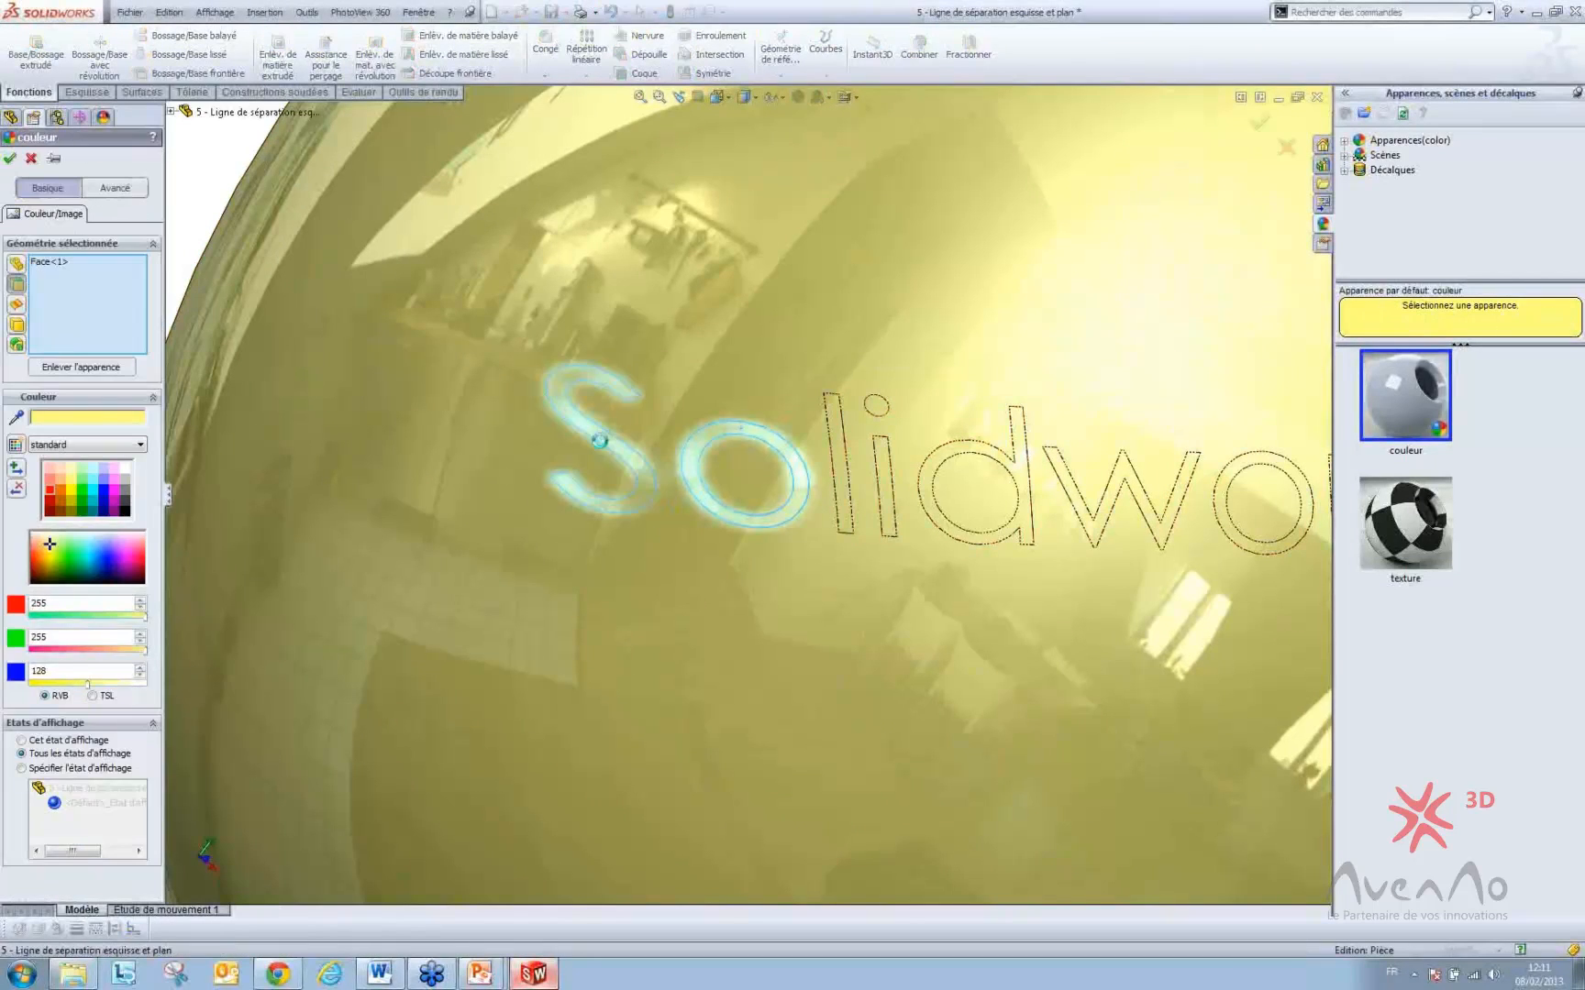
left_click(841, 472)
left_click(885, 472)
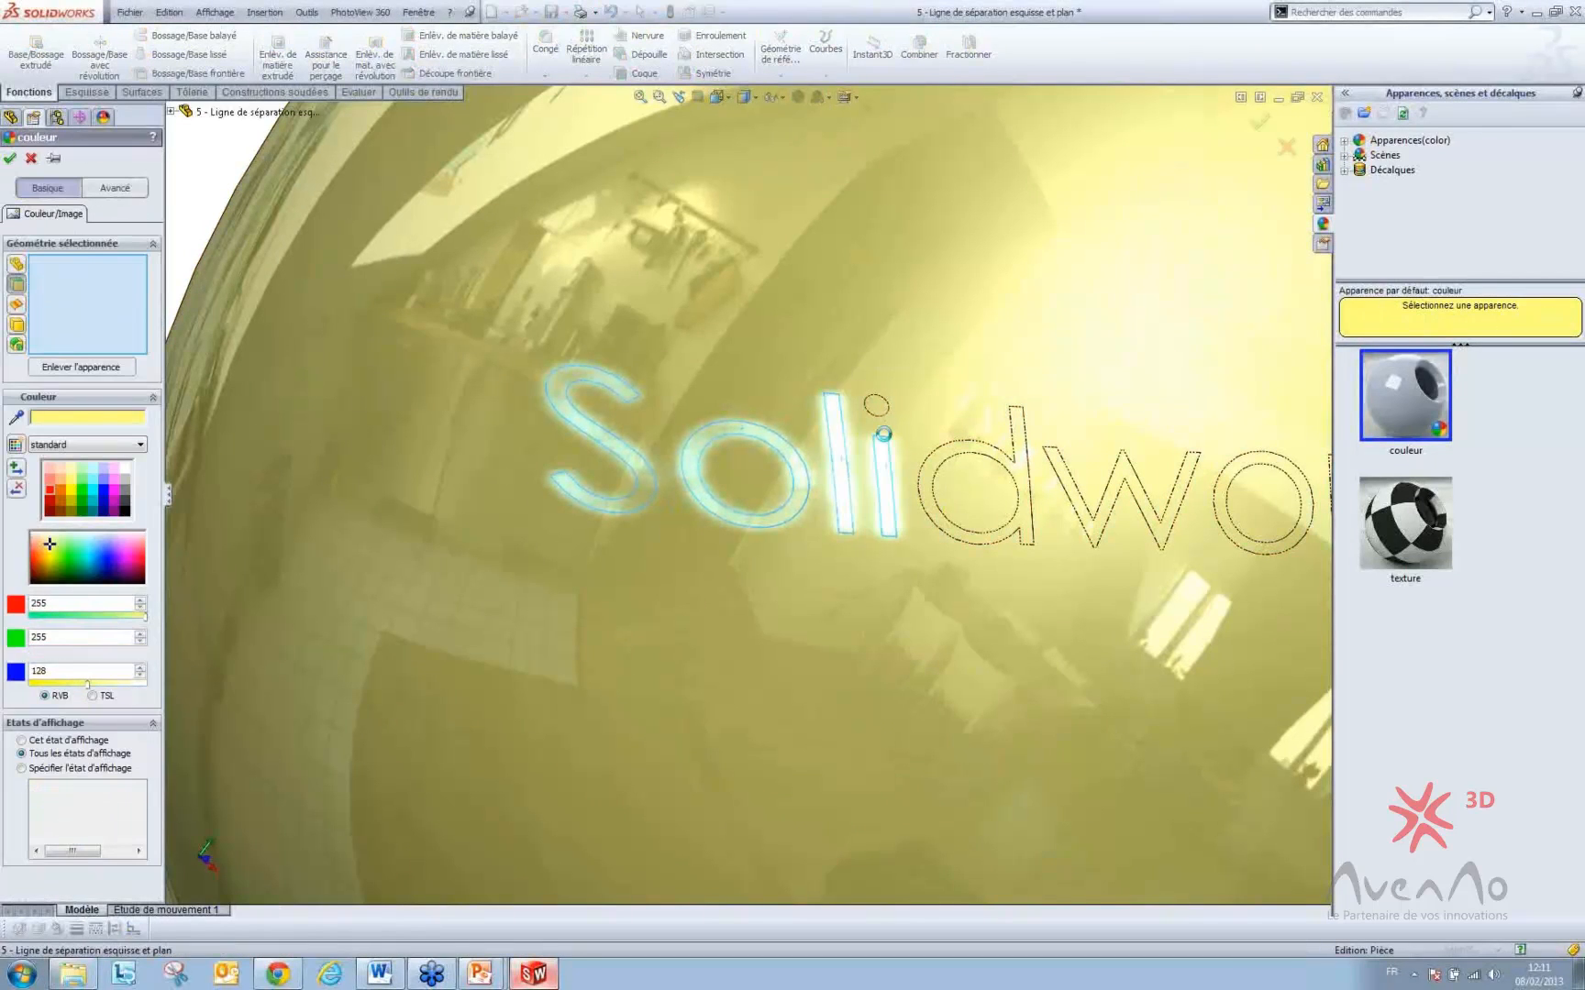
left_click(882, 412)
left_click(1018, 465)
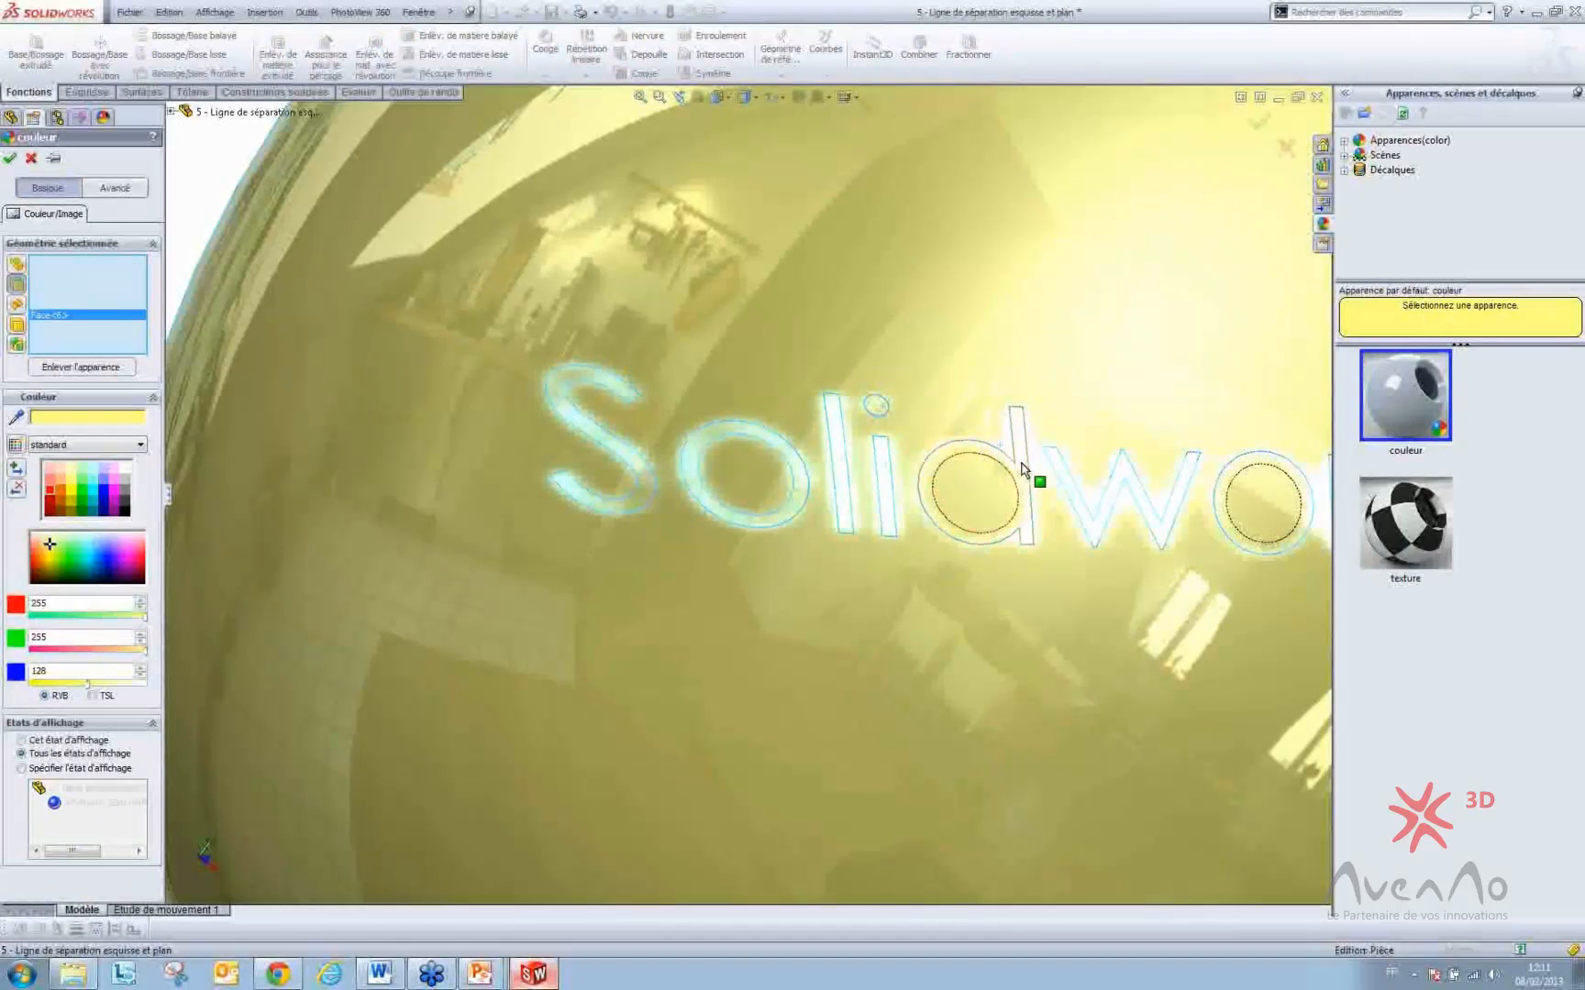
left_click(1022, 483)
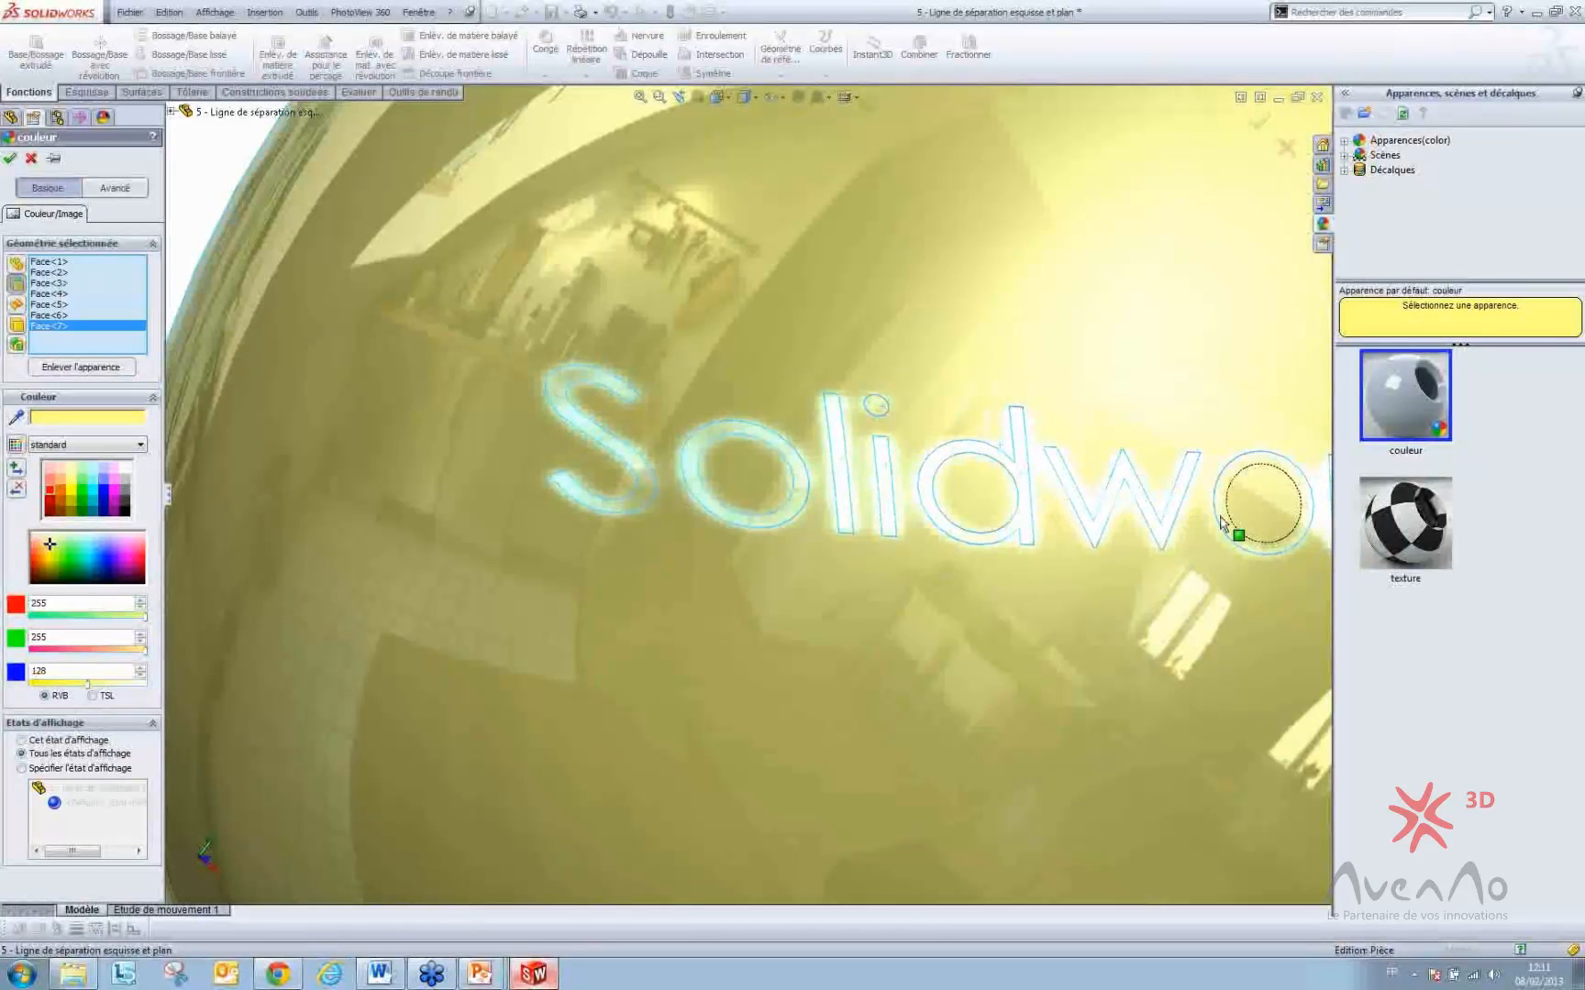
scroll(1222, 524, "up", 3)
scroll(739, 473, "down", 3)
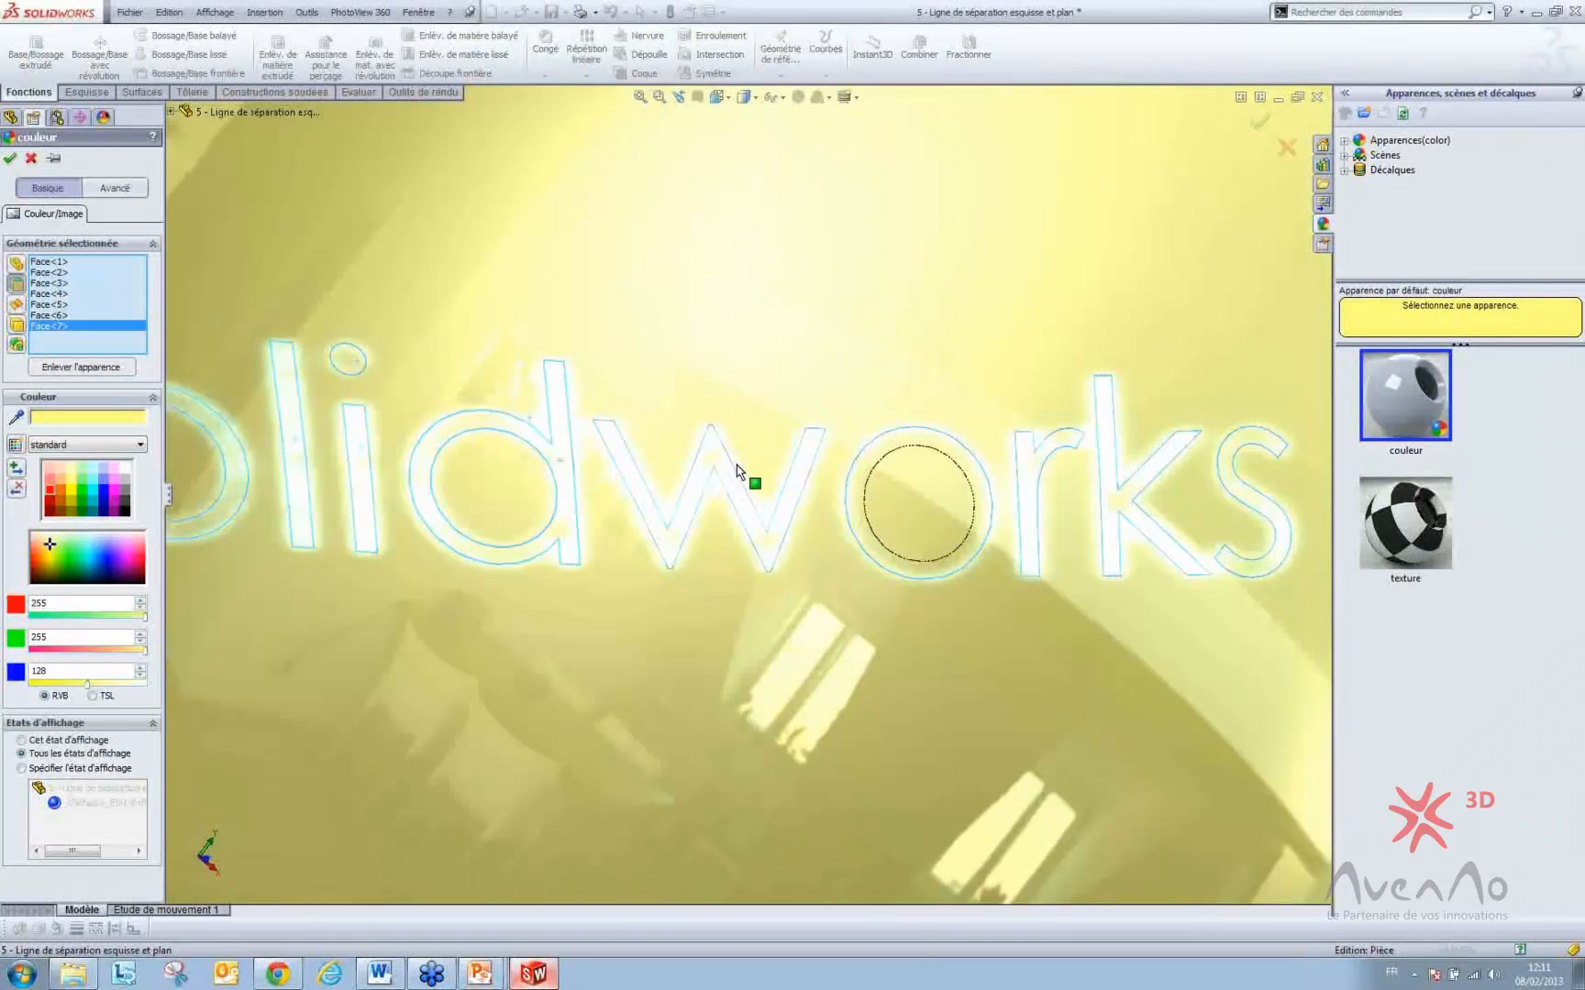
left_click(736, 466)
left_click(733, 473)
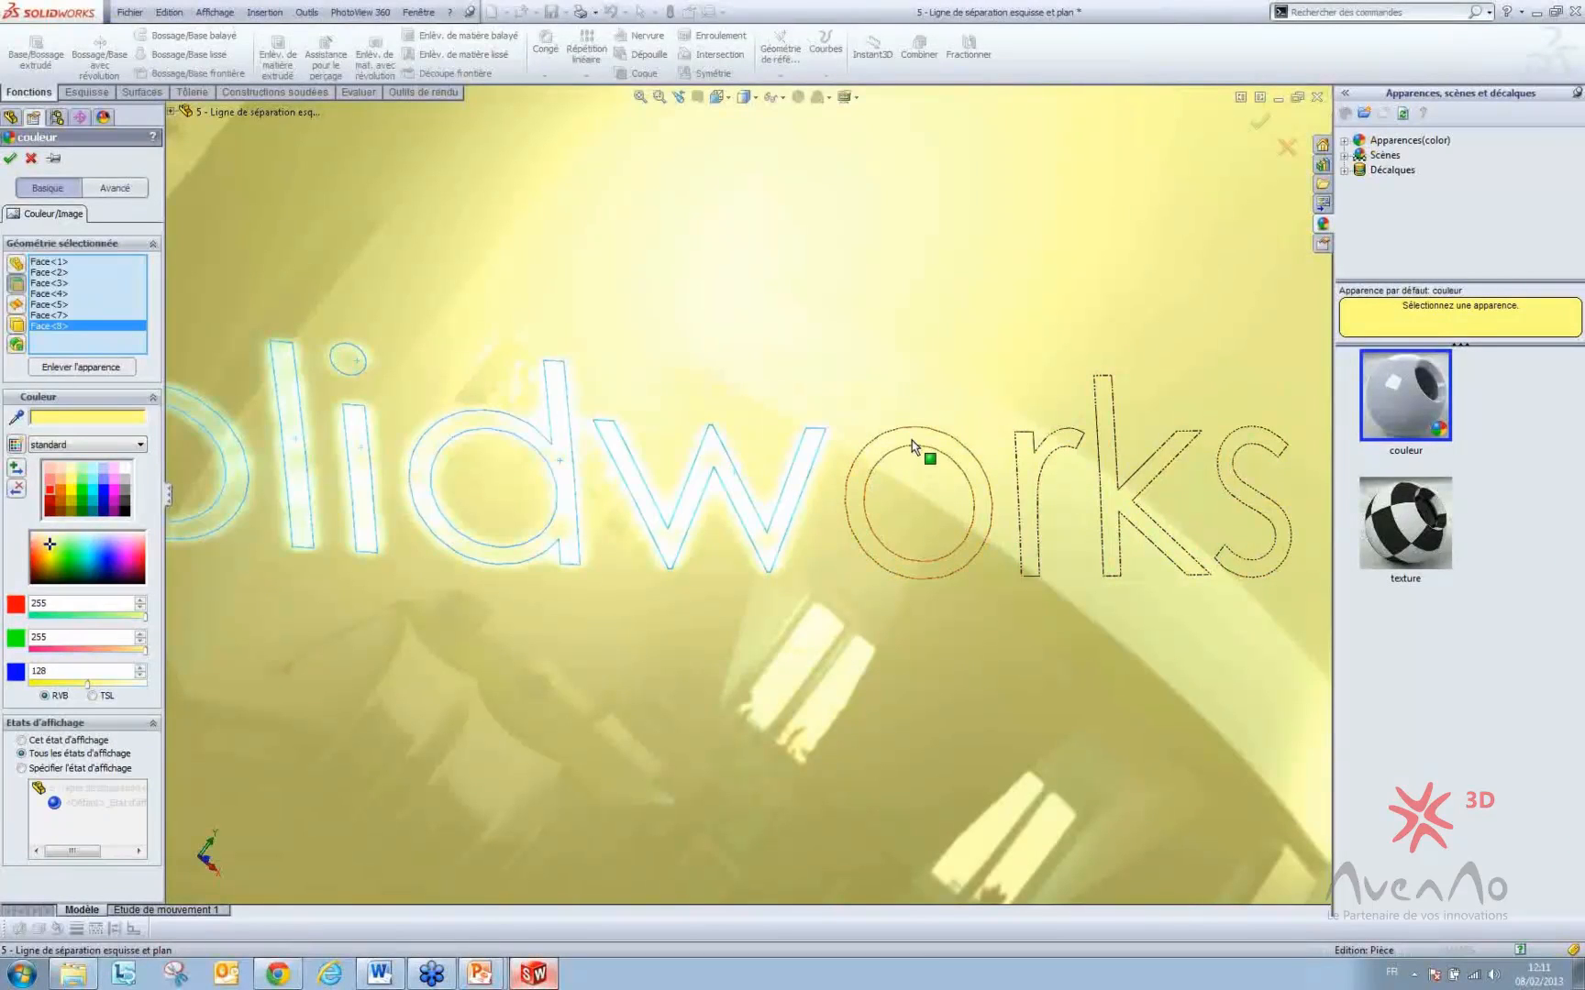
- Add the faces of the second o, r, k and s, and colour all selected letter faces standard red (255, 0, 0)
left_click(912, 436)
left_click(1053, 459)
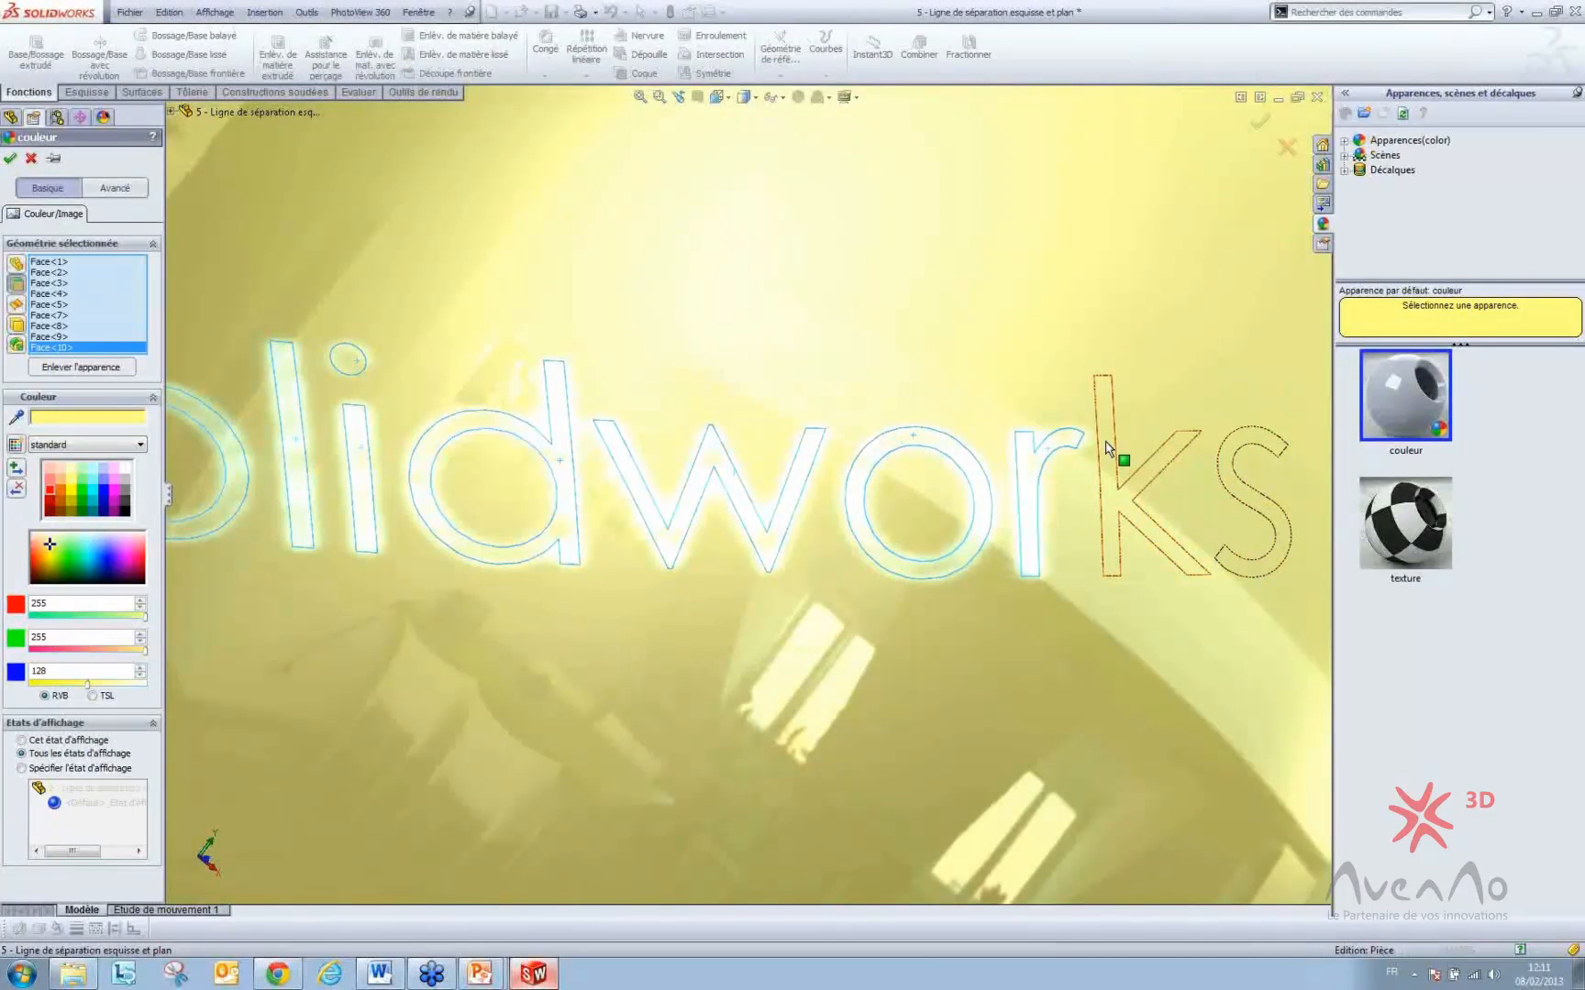
left_click(1122, 453)
left_click(1225, 481)
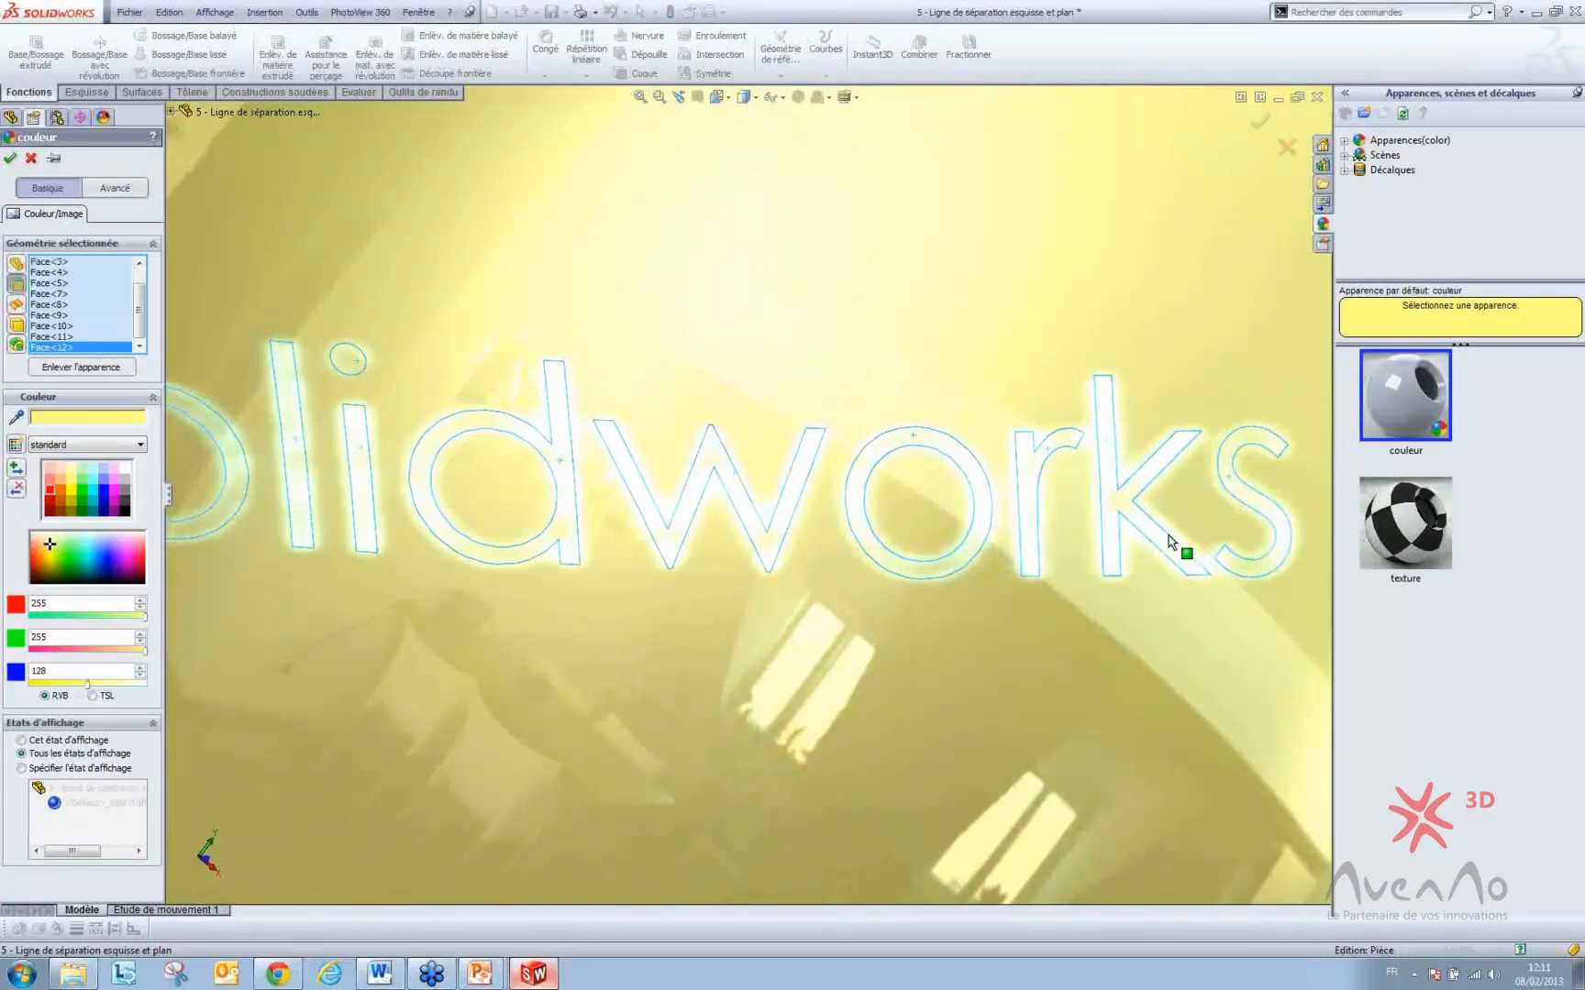
key("f")
left_click(53, 488)
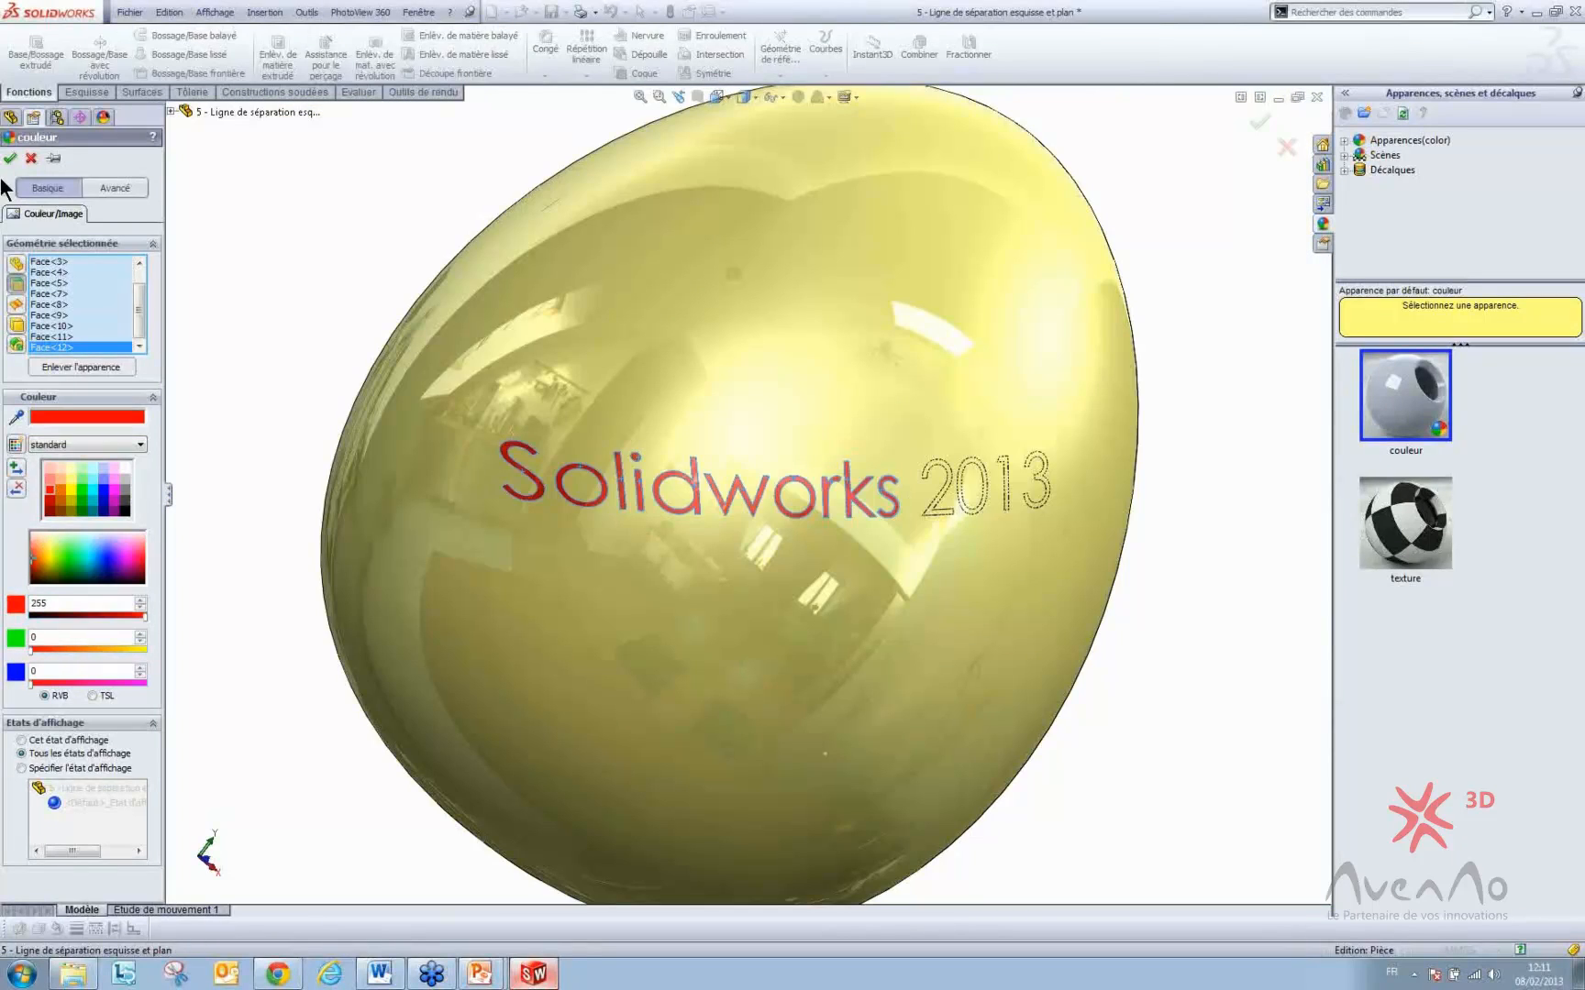
key("Return")
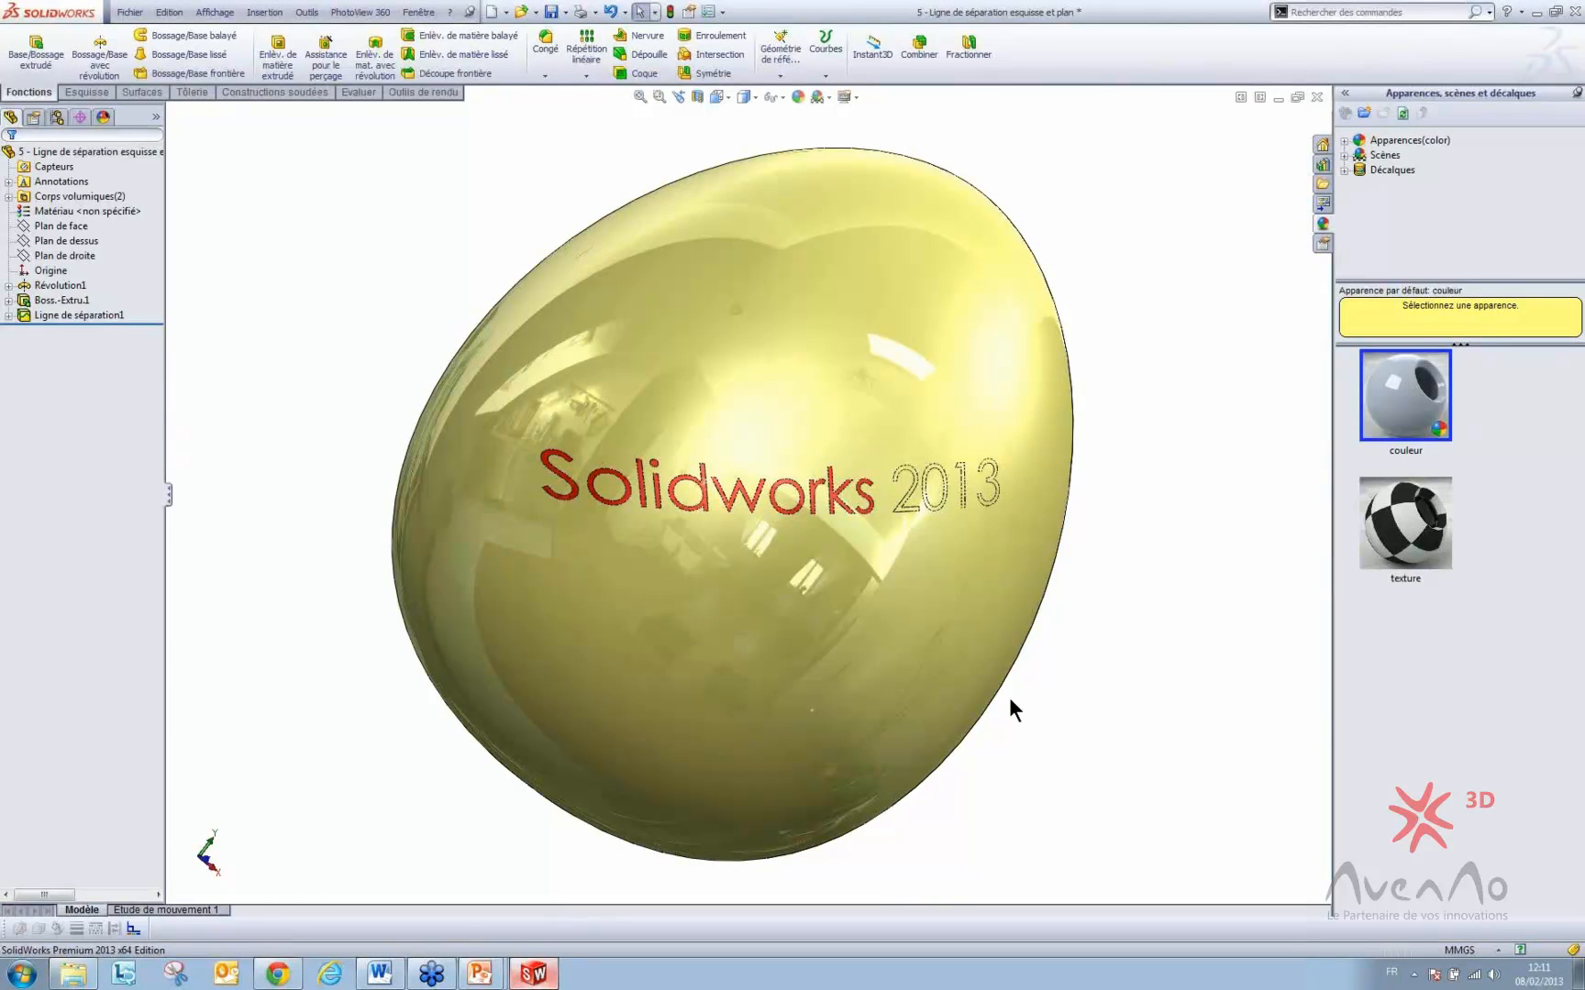
- Examine the coloured lettering on the egg up close, selecting the face of the first o
key("f")
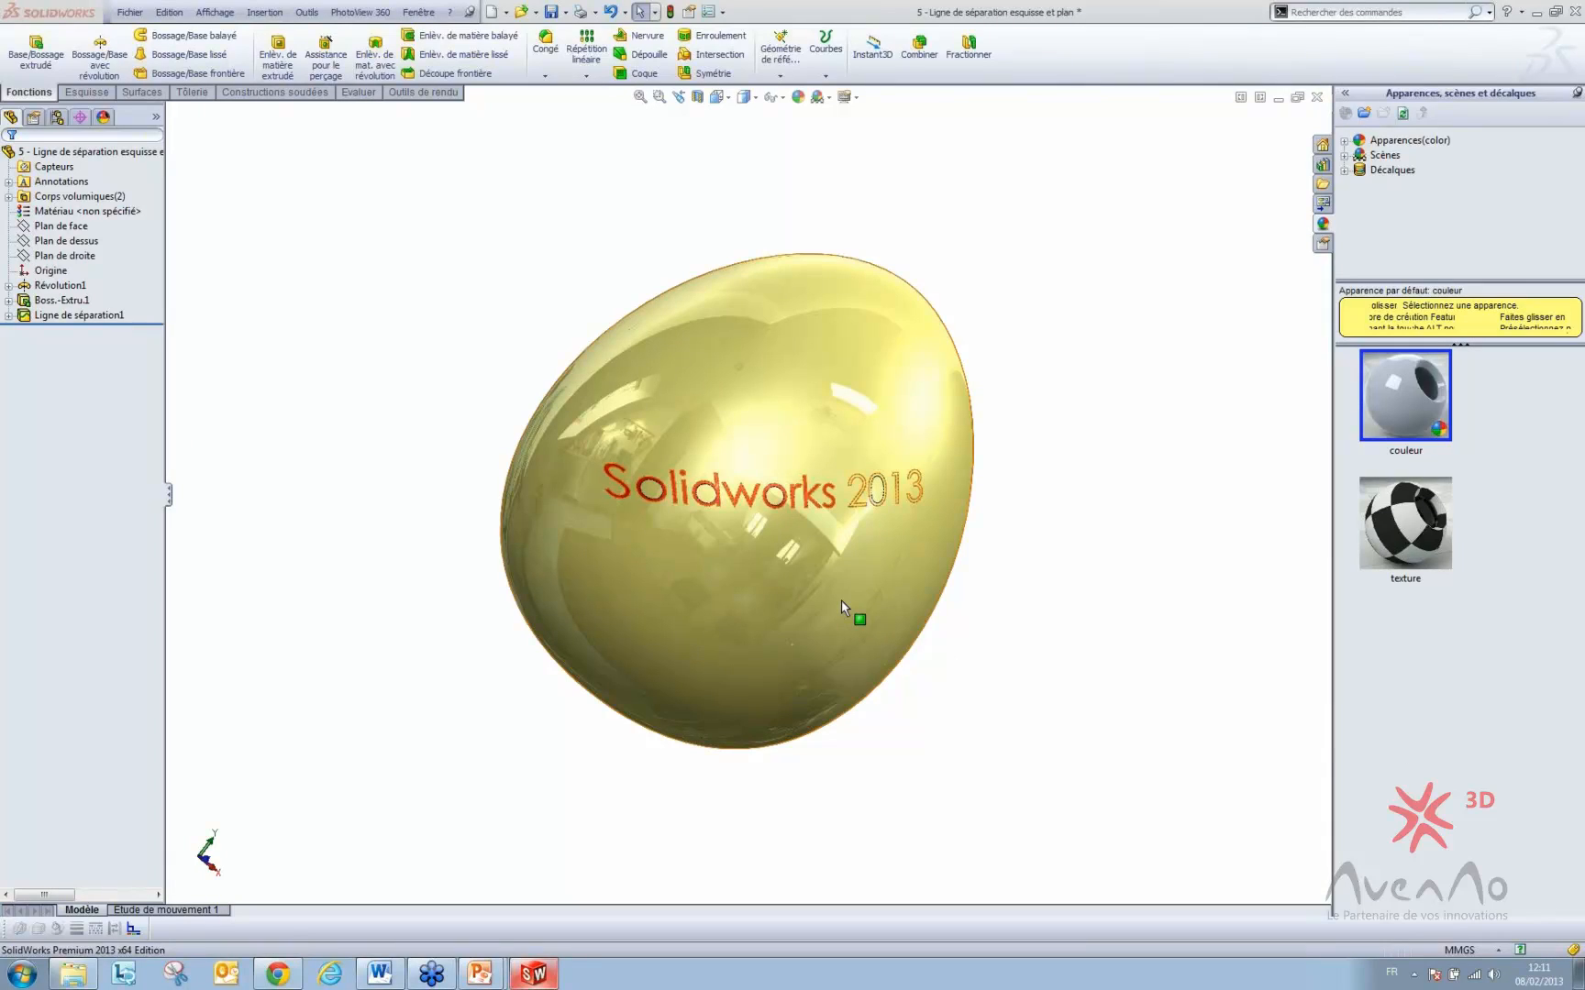
left_click(624, 391)
left_click(574, 340)
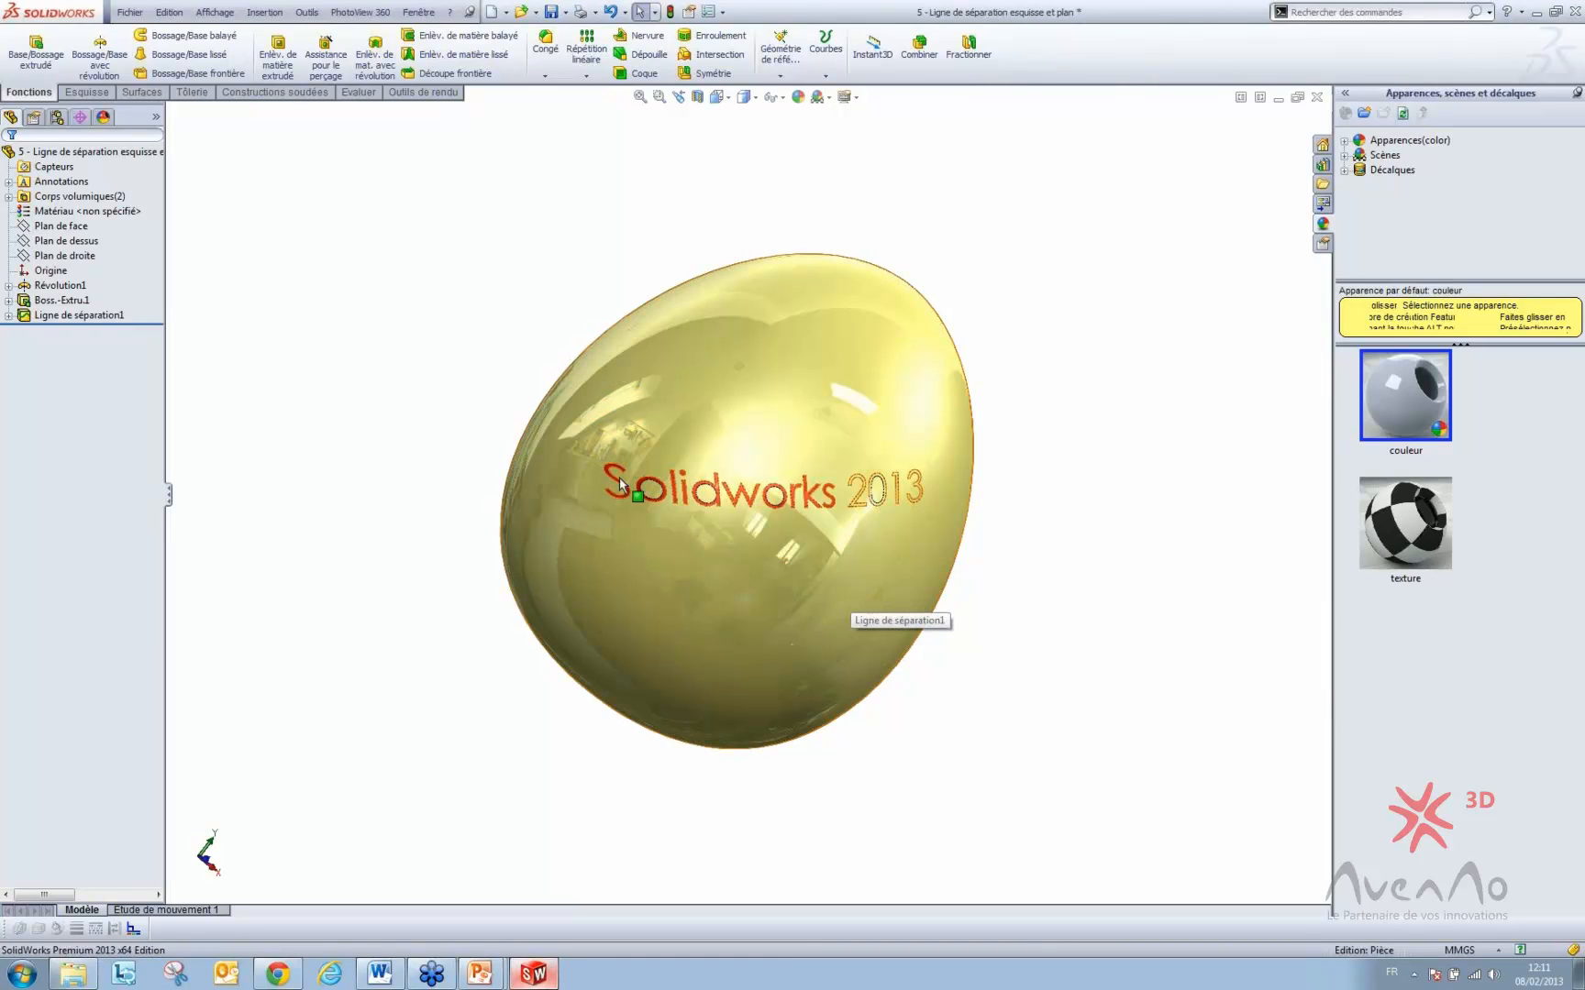
scroll(662, 495, "down", 3)
scroll(668, 495, "down", 3)
left_click(691, 458)
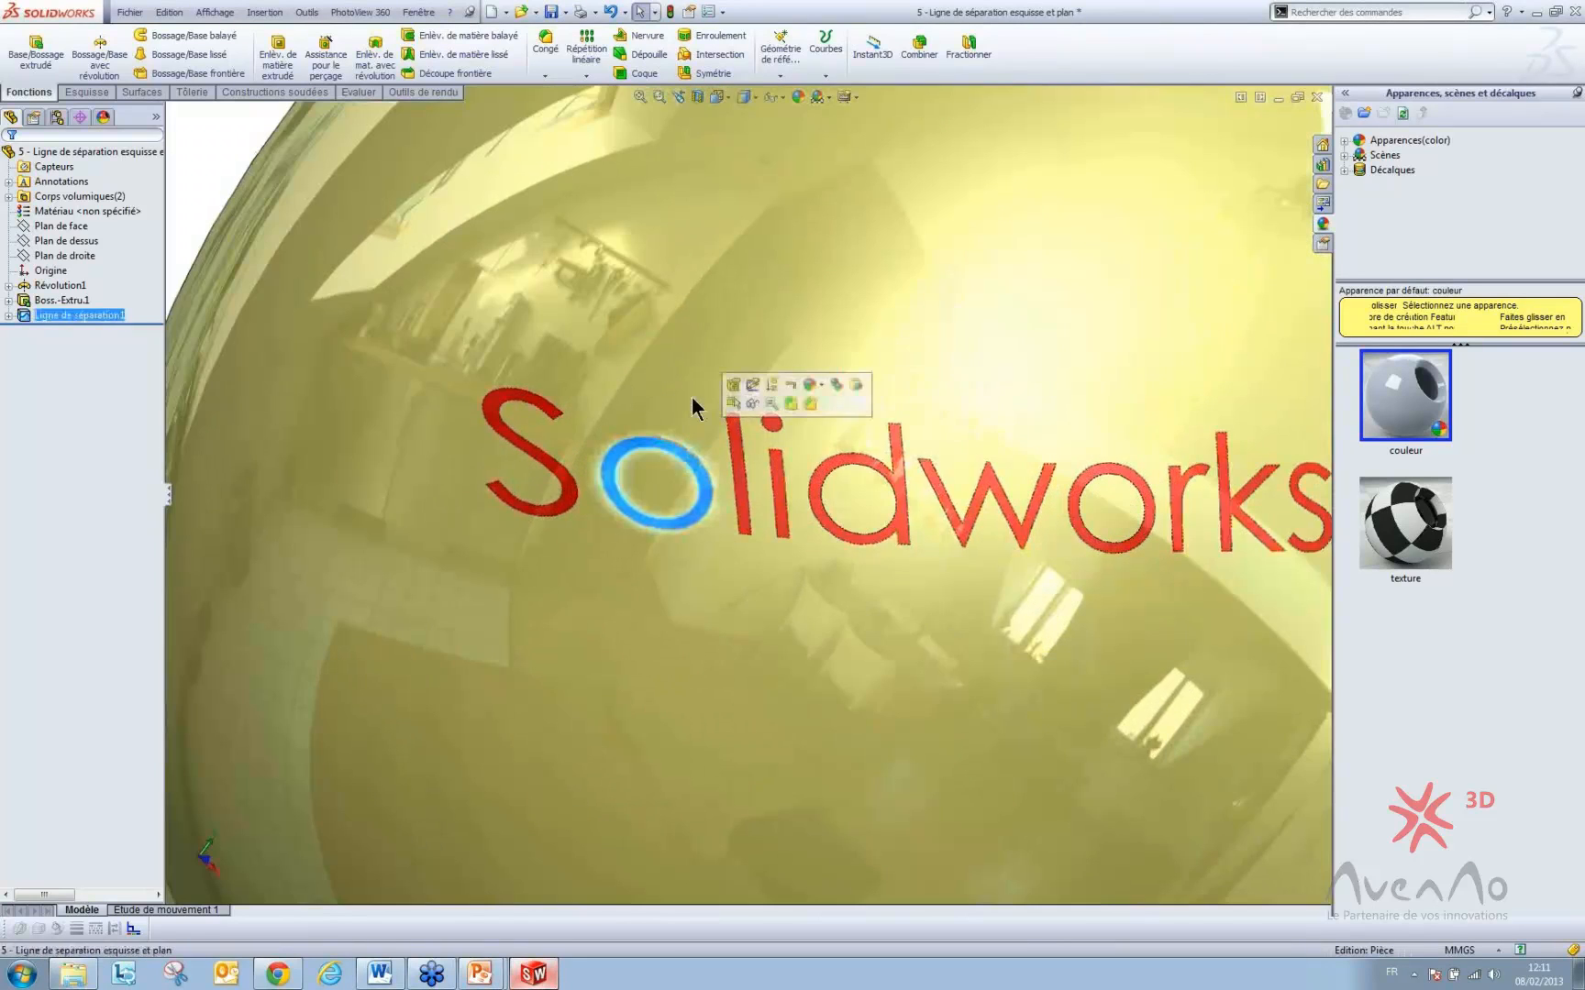
left_click(692, 399)
left_click(700, 468)
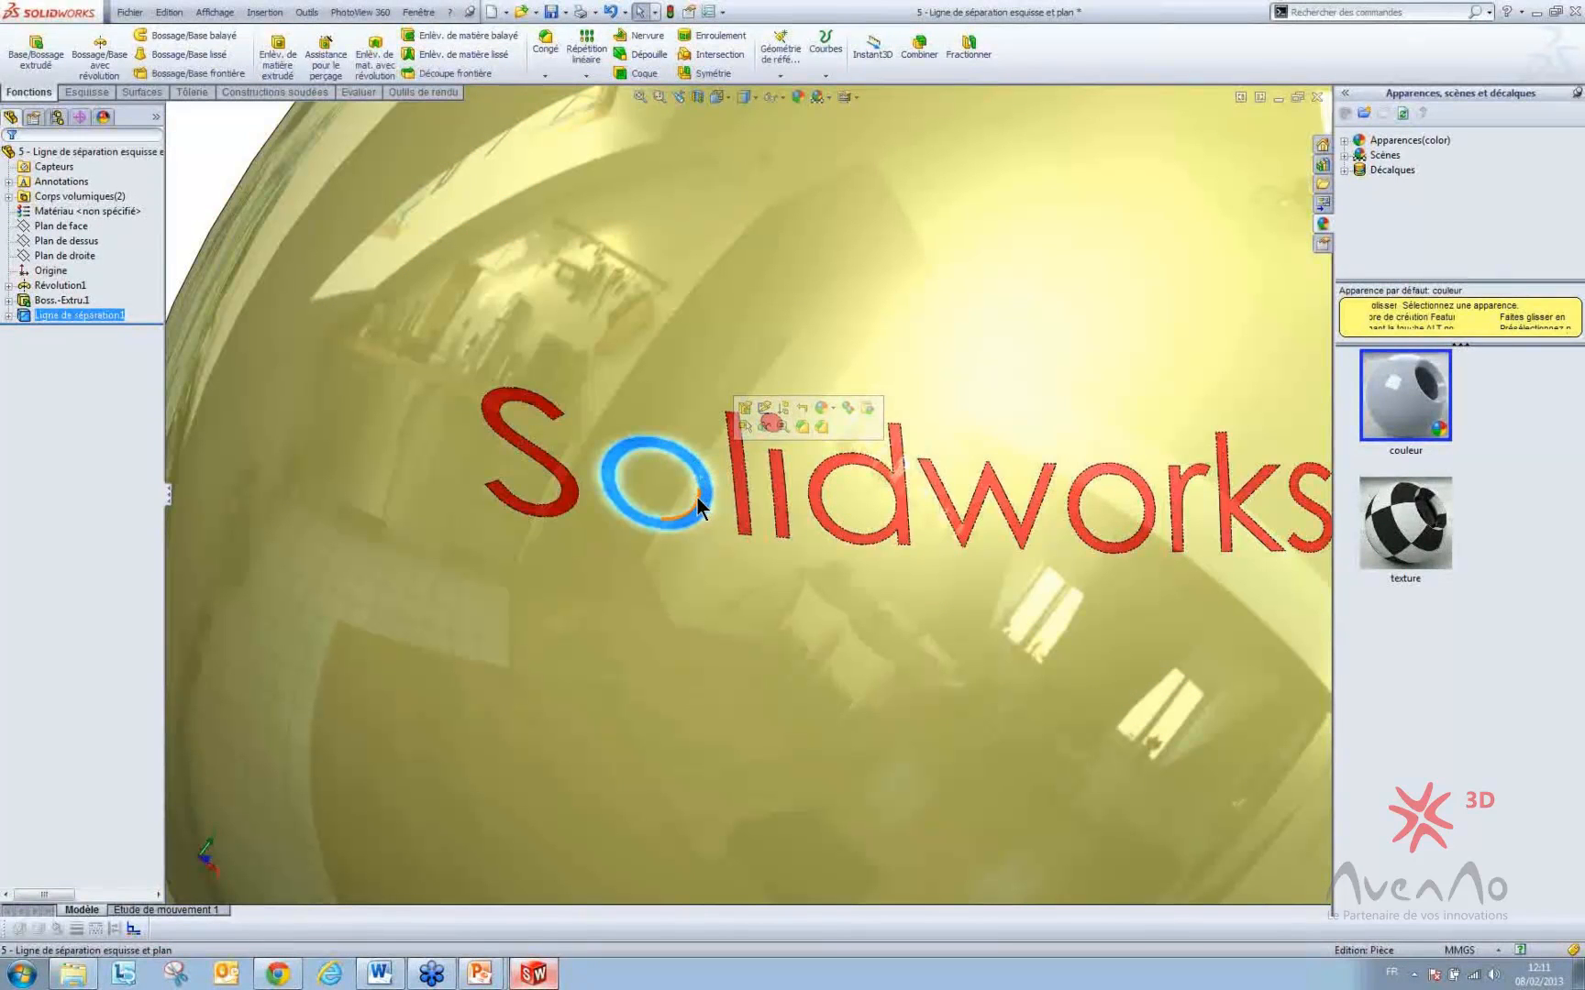
scroll(697, 712, "up", 5)
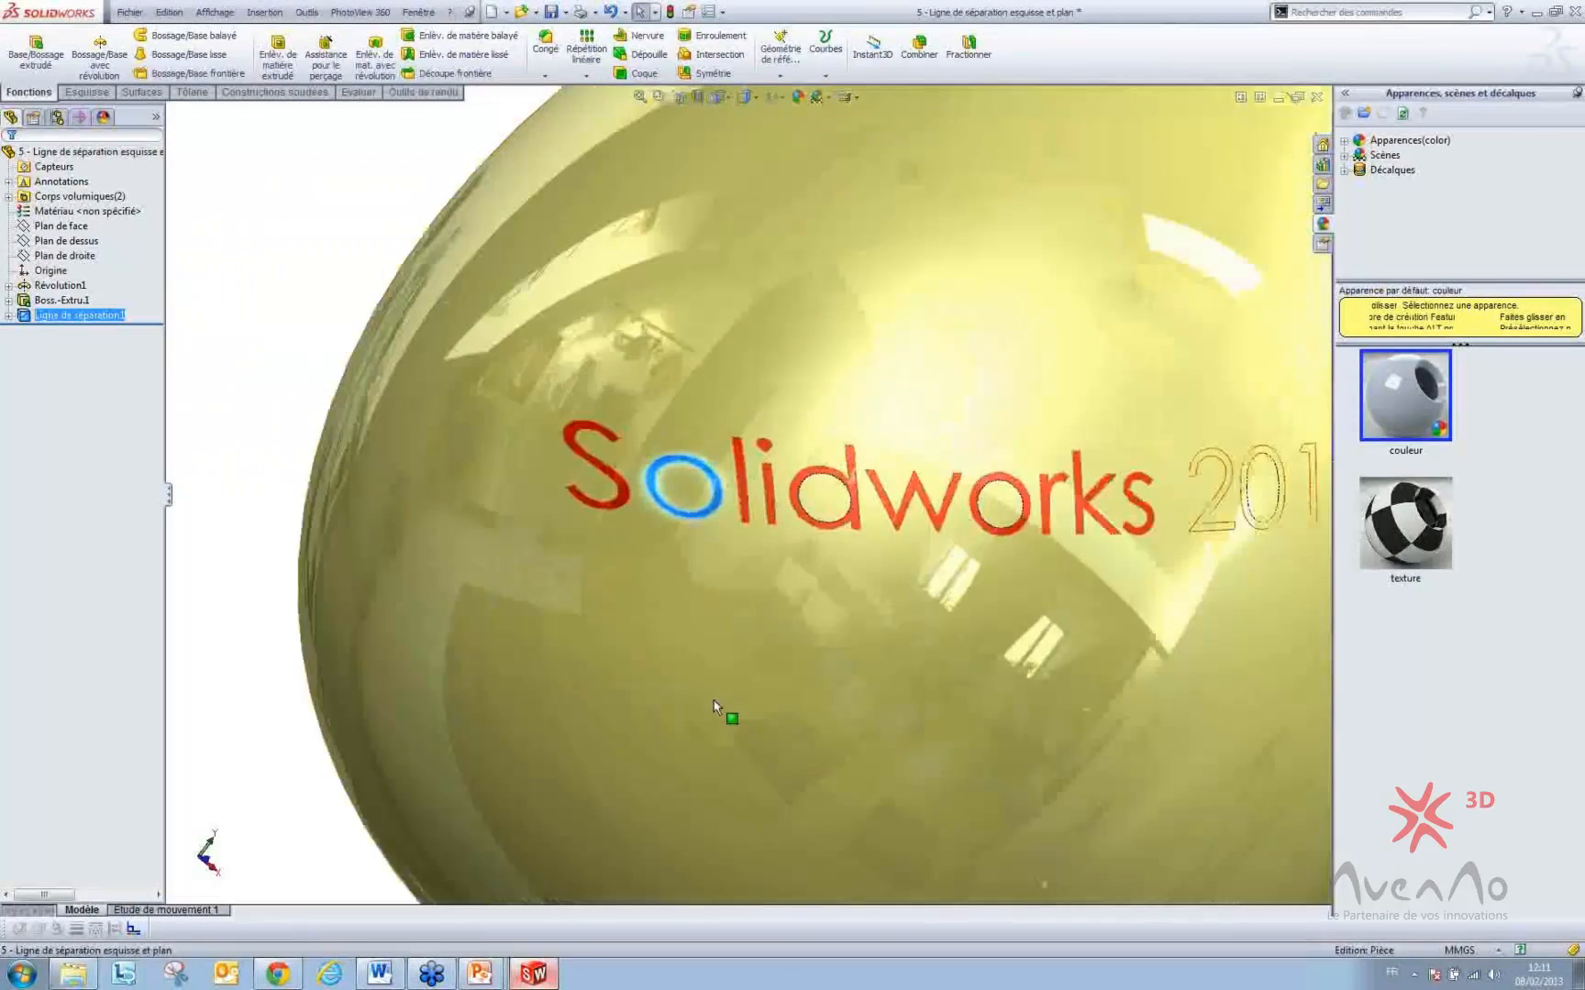
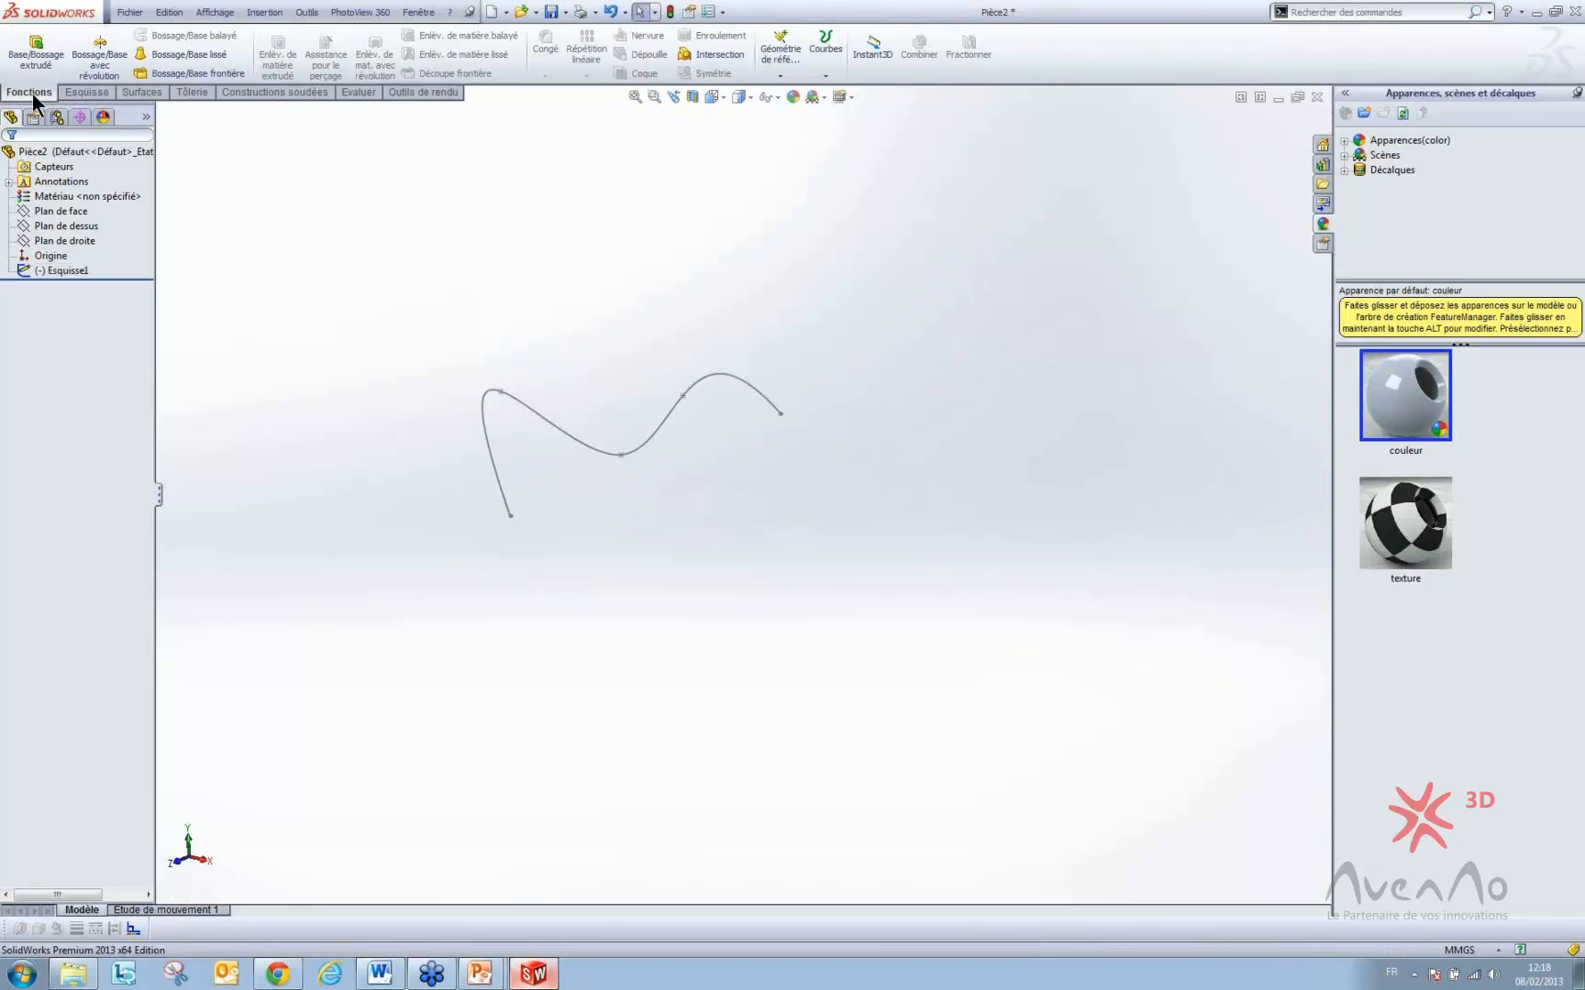
- Create a reference plane from the spline and its upper end point, perpendicular to the curve there
left_click(782, 74)
left_click(788, 104)
key("Escape")
left_click(782, 75)
left_click(790, 97)
left_click(764, 406)
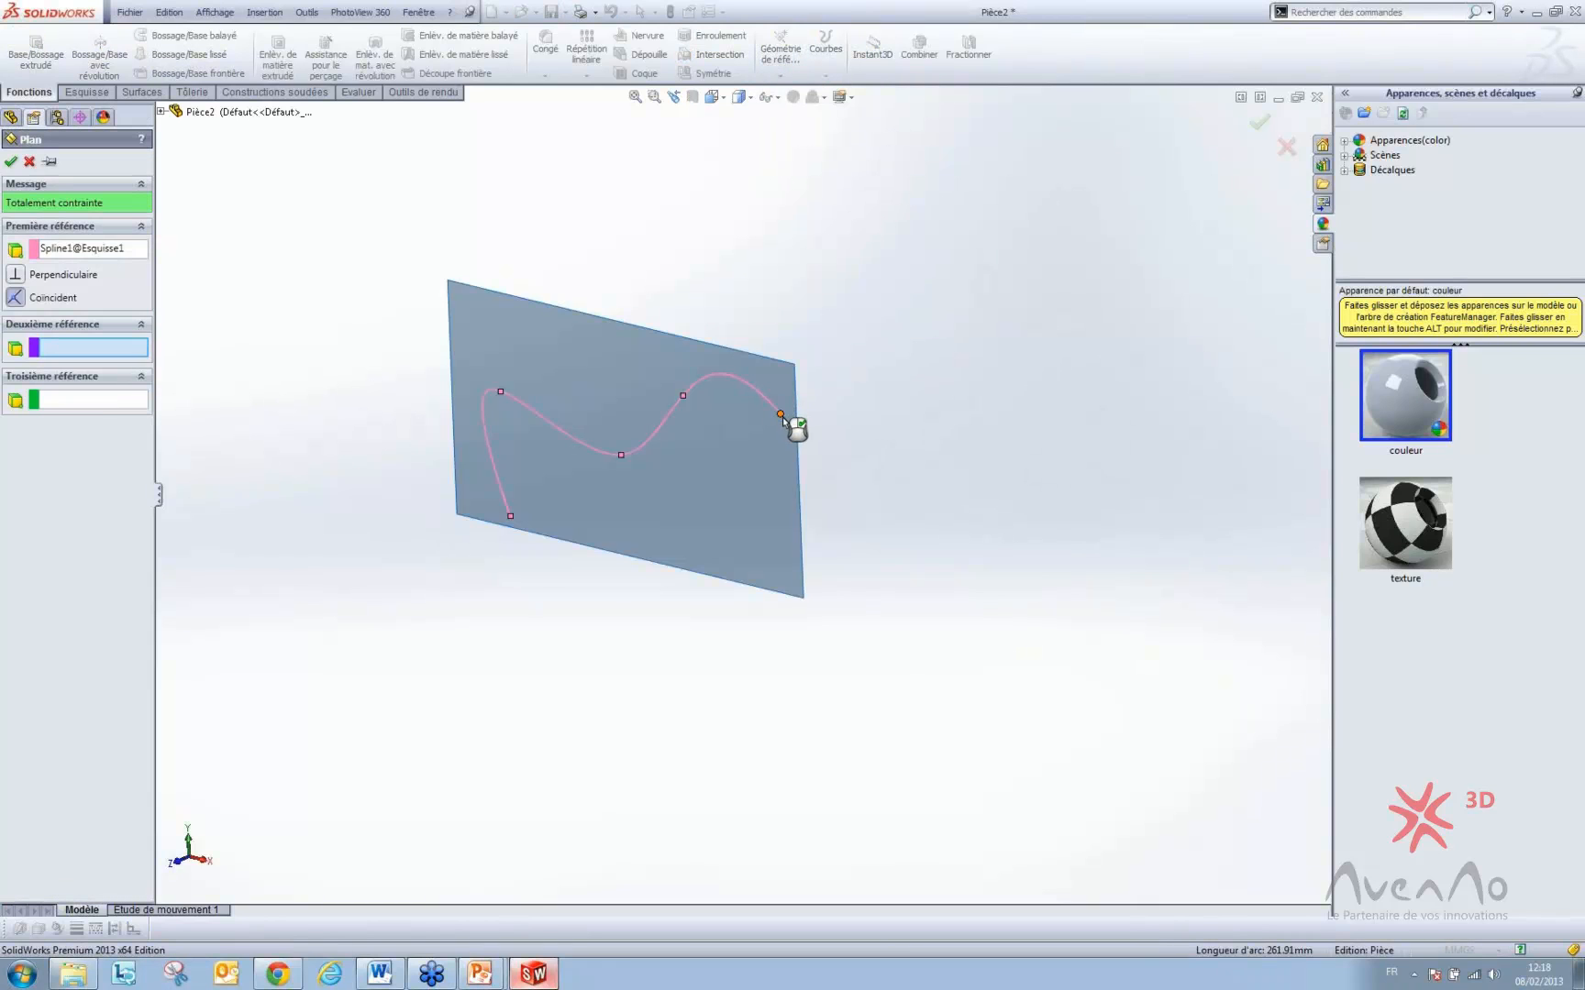
left_click(781, 414)
right_click(804, 428)
- Start a sketch on the new plane and draw a circle of about 34 mm radius passing through the spline's end point
middle_click_drag(849, 346, 800, 268)
left_click(866, 218)
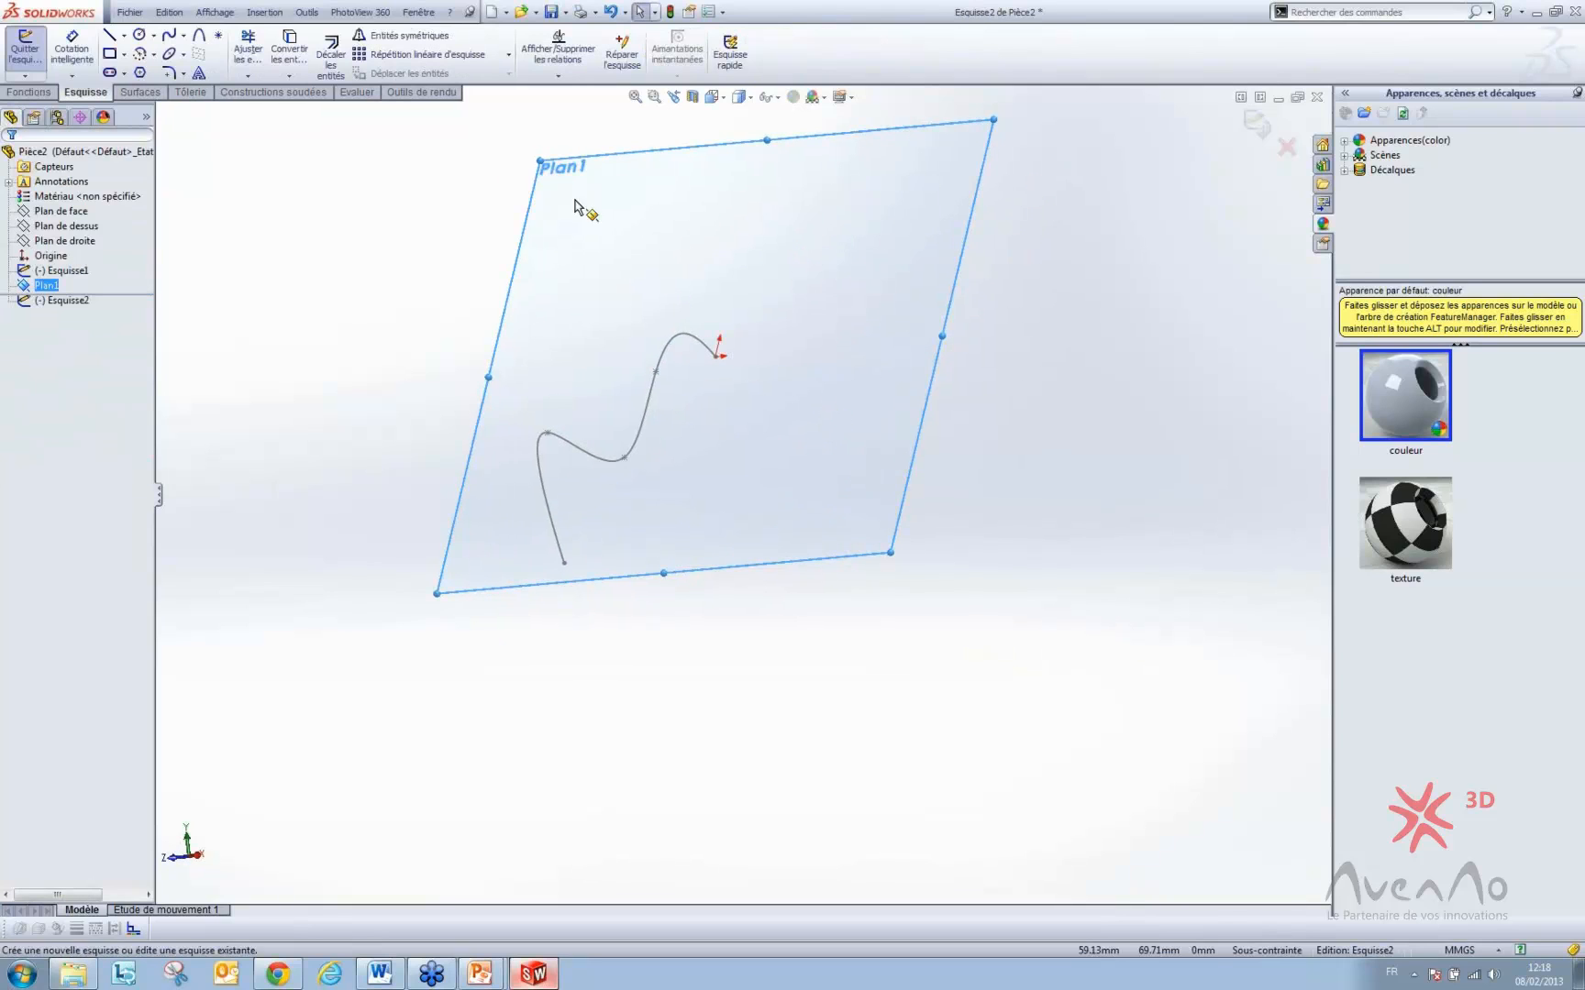
left_click(139, 35)
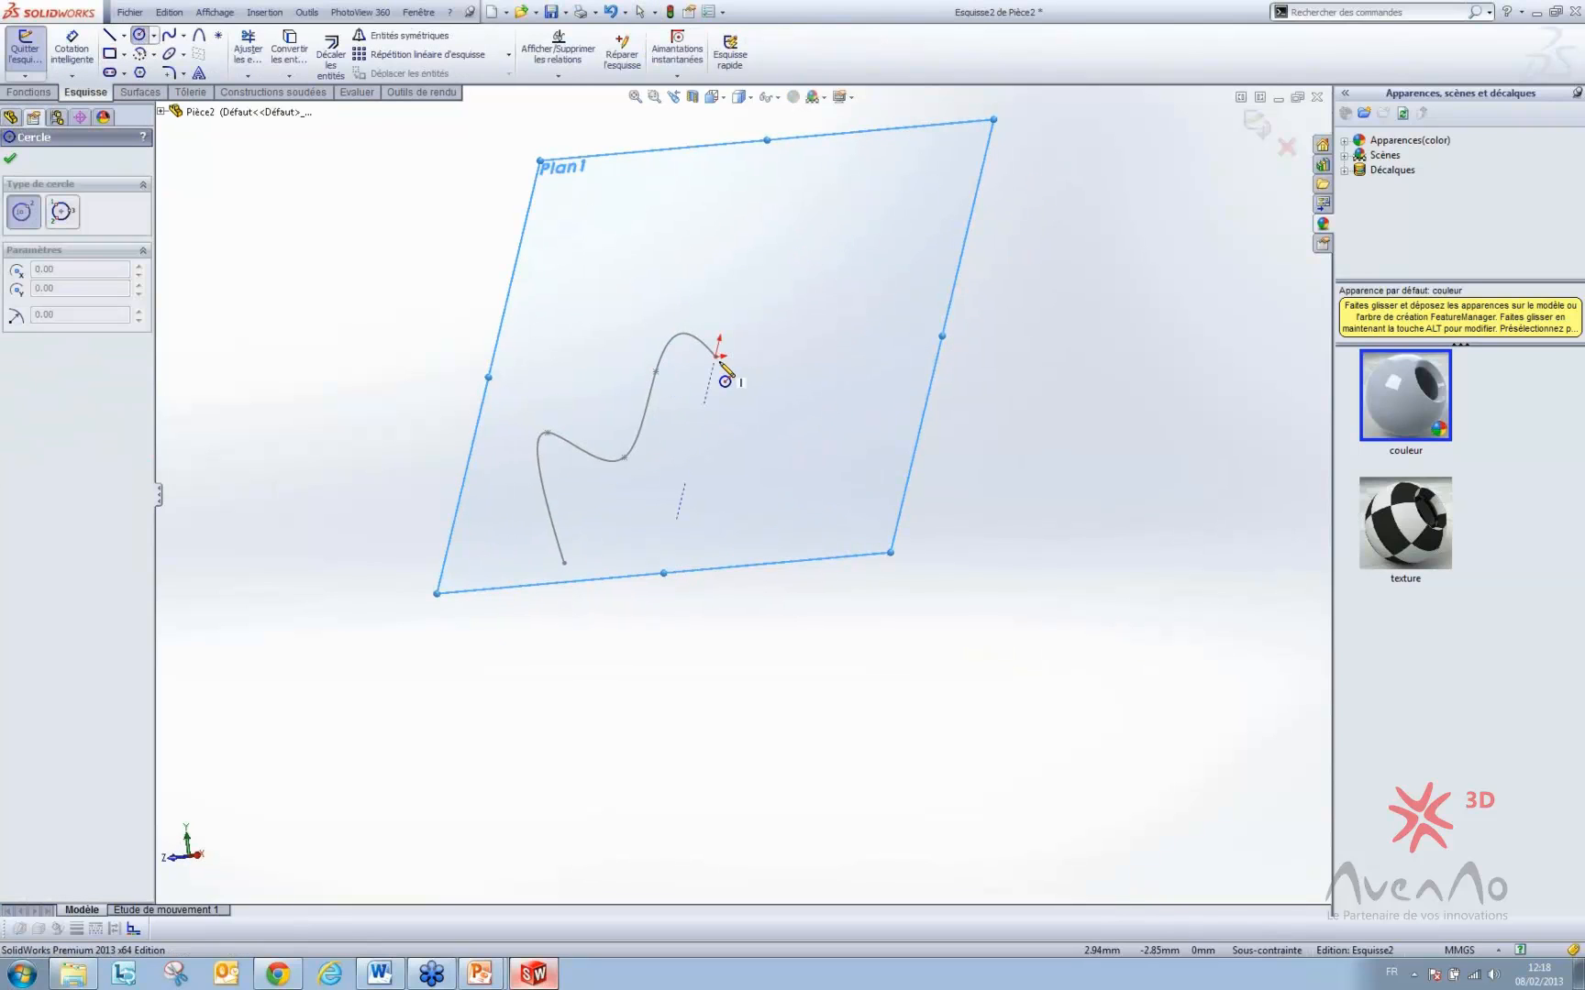
left_click(714, 417)
left_click(722, 368)
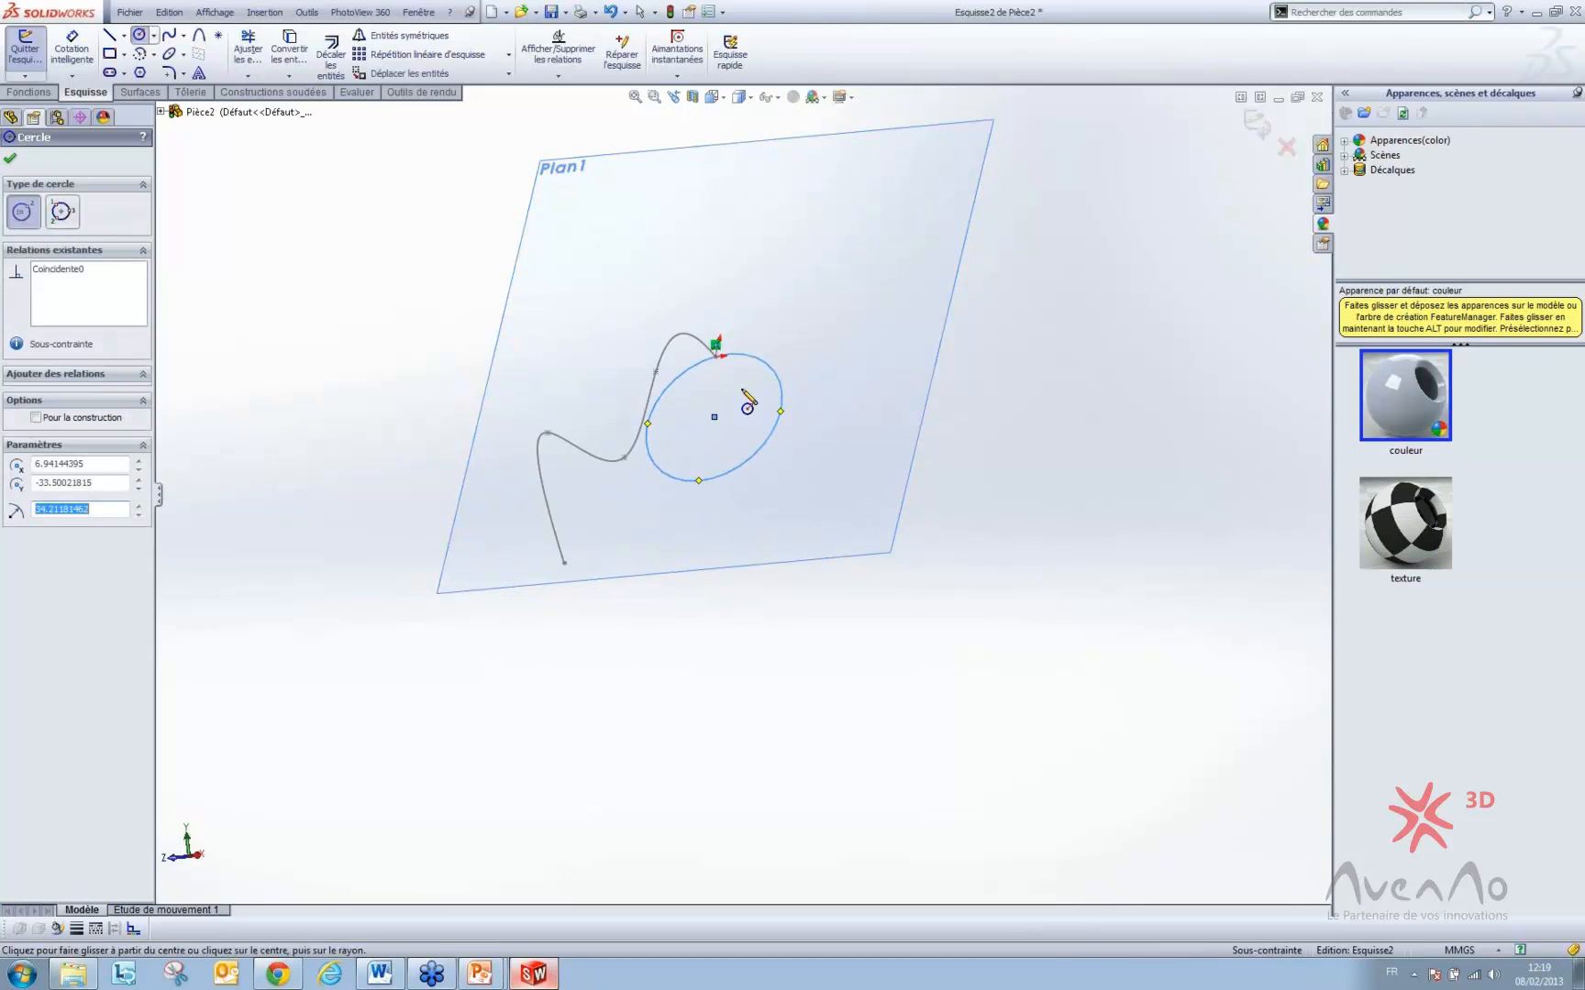
key("Escape")
scroll(725, 371, "down", 3)
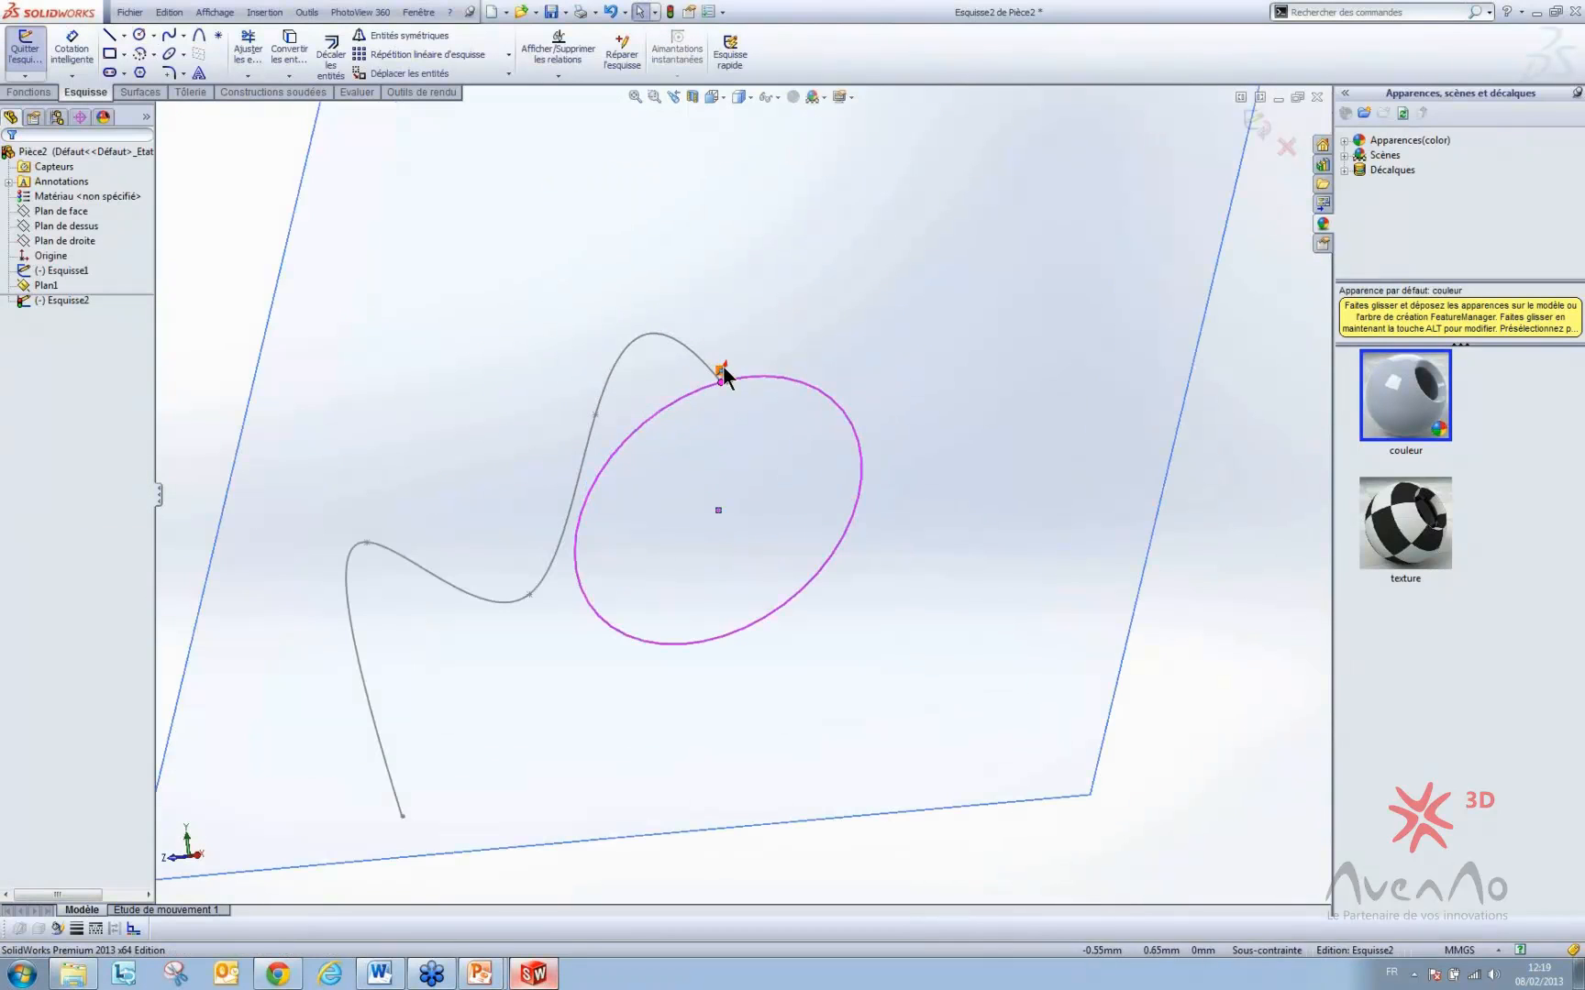
- Draw a horizontal construction line about 49 mm long from the spline's end point
left_click(124, 35)
left_click(174, 70)
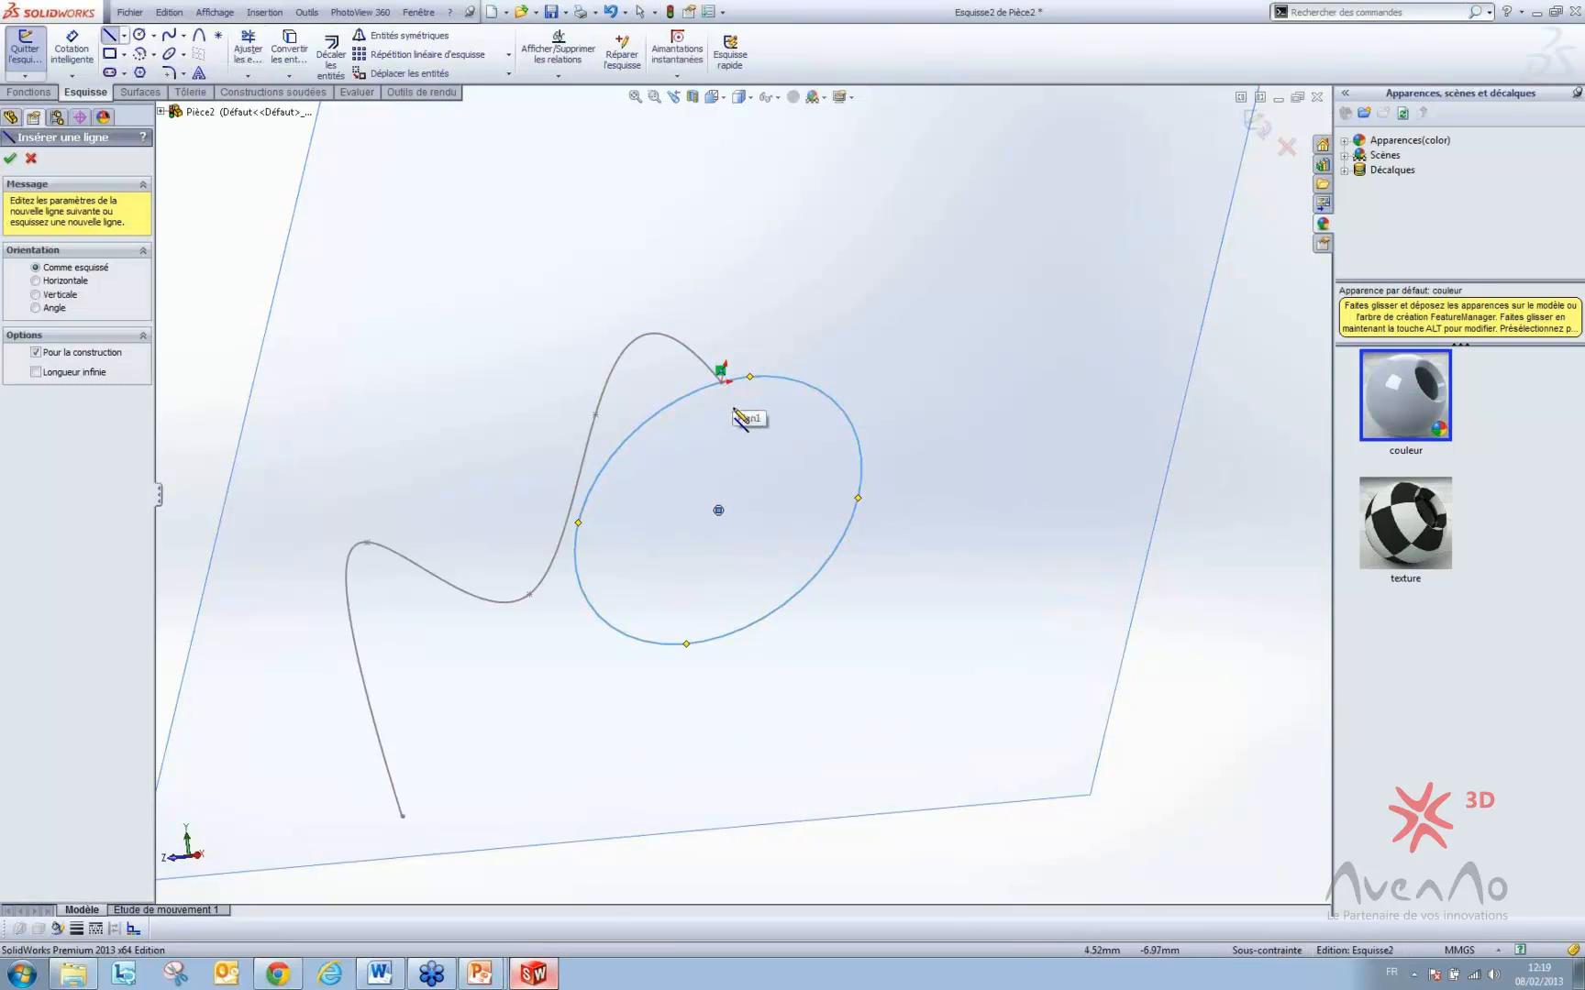
key("ctrl+8")
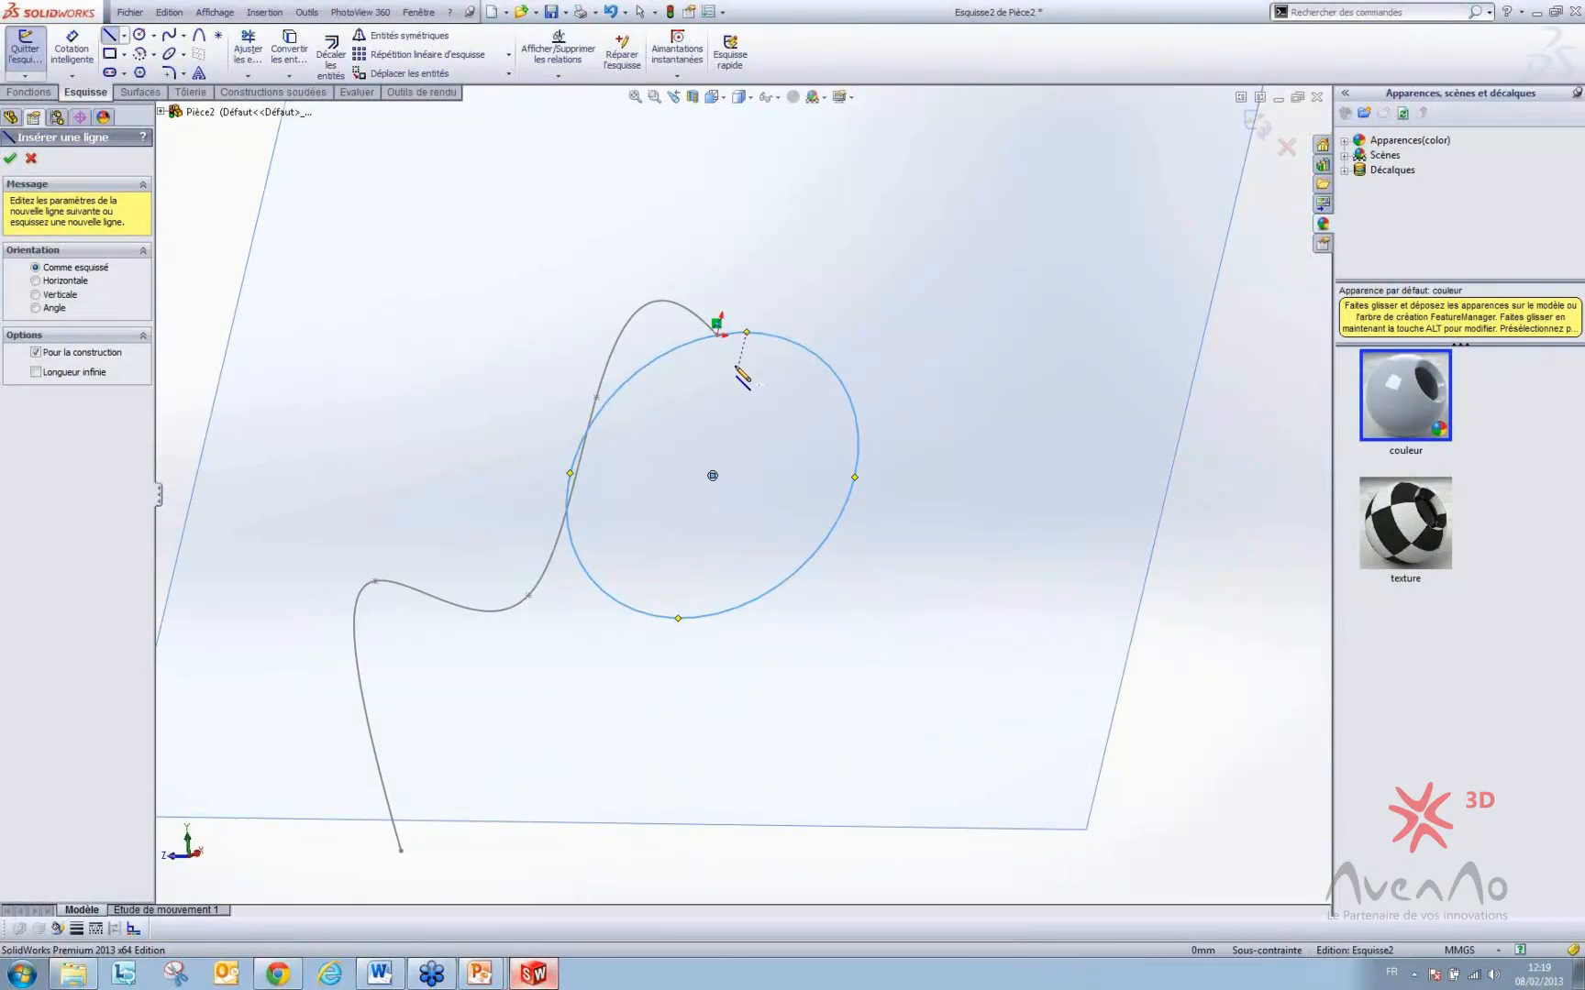
left_click(718, 335)
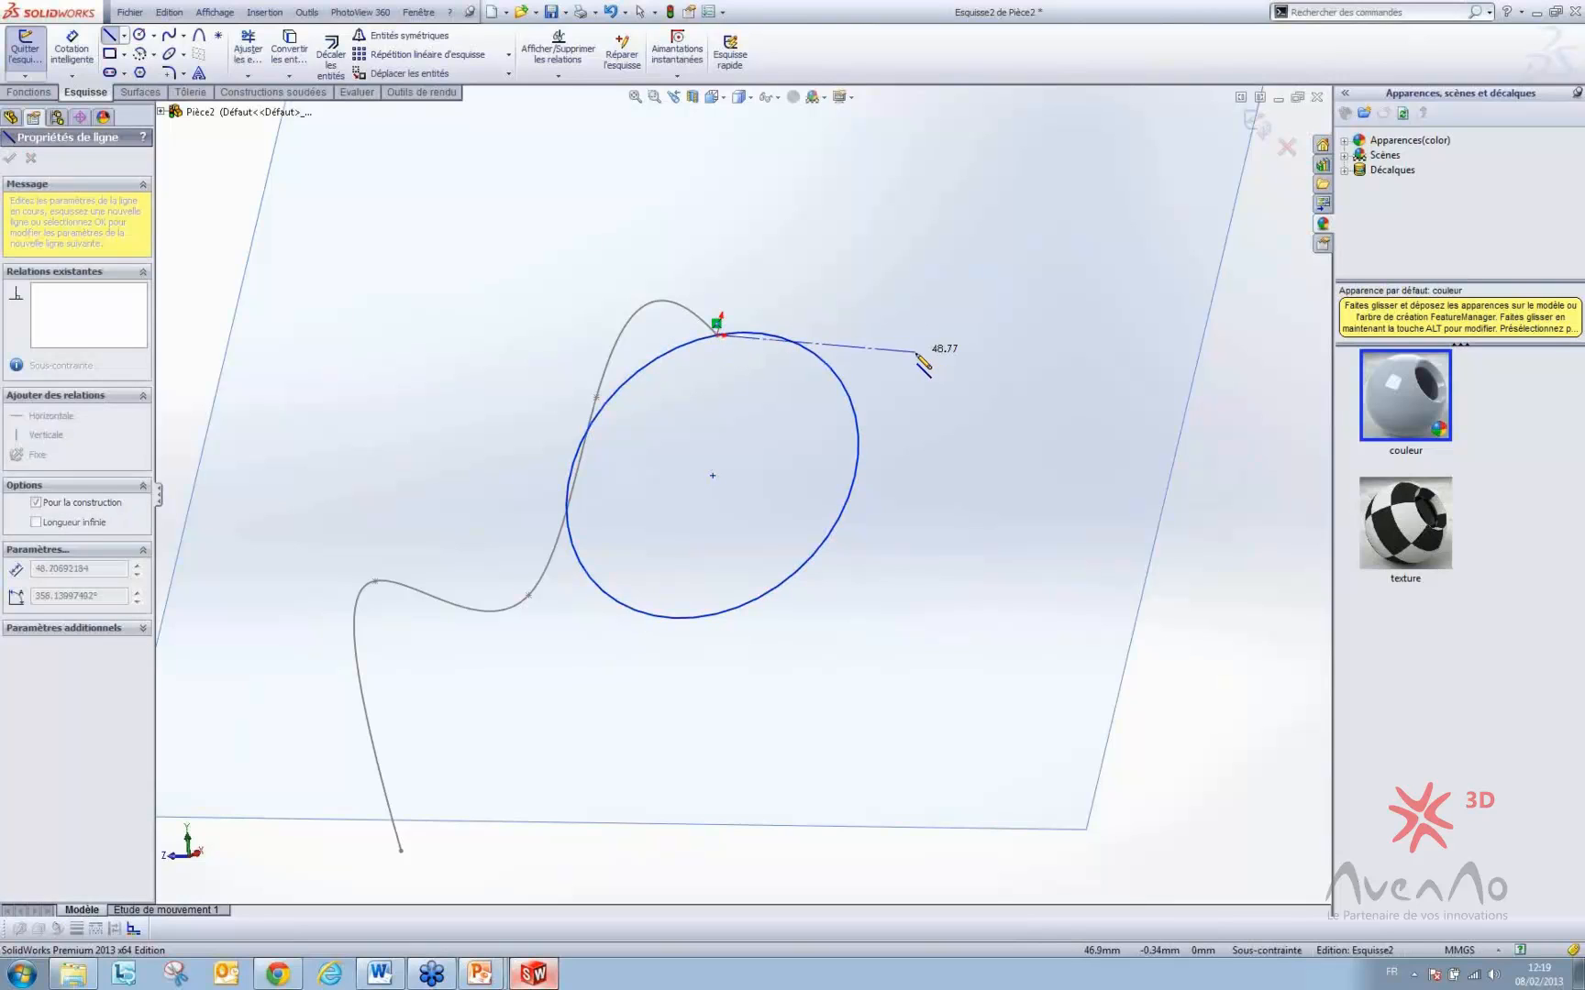
left_click(920, 338)
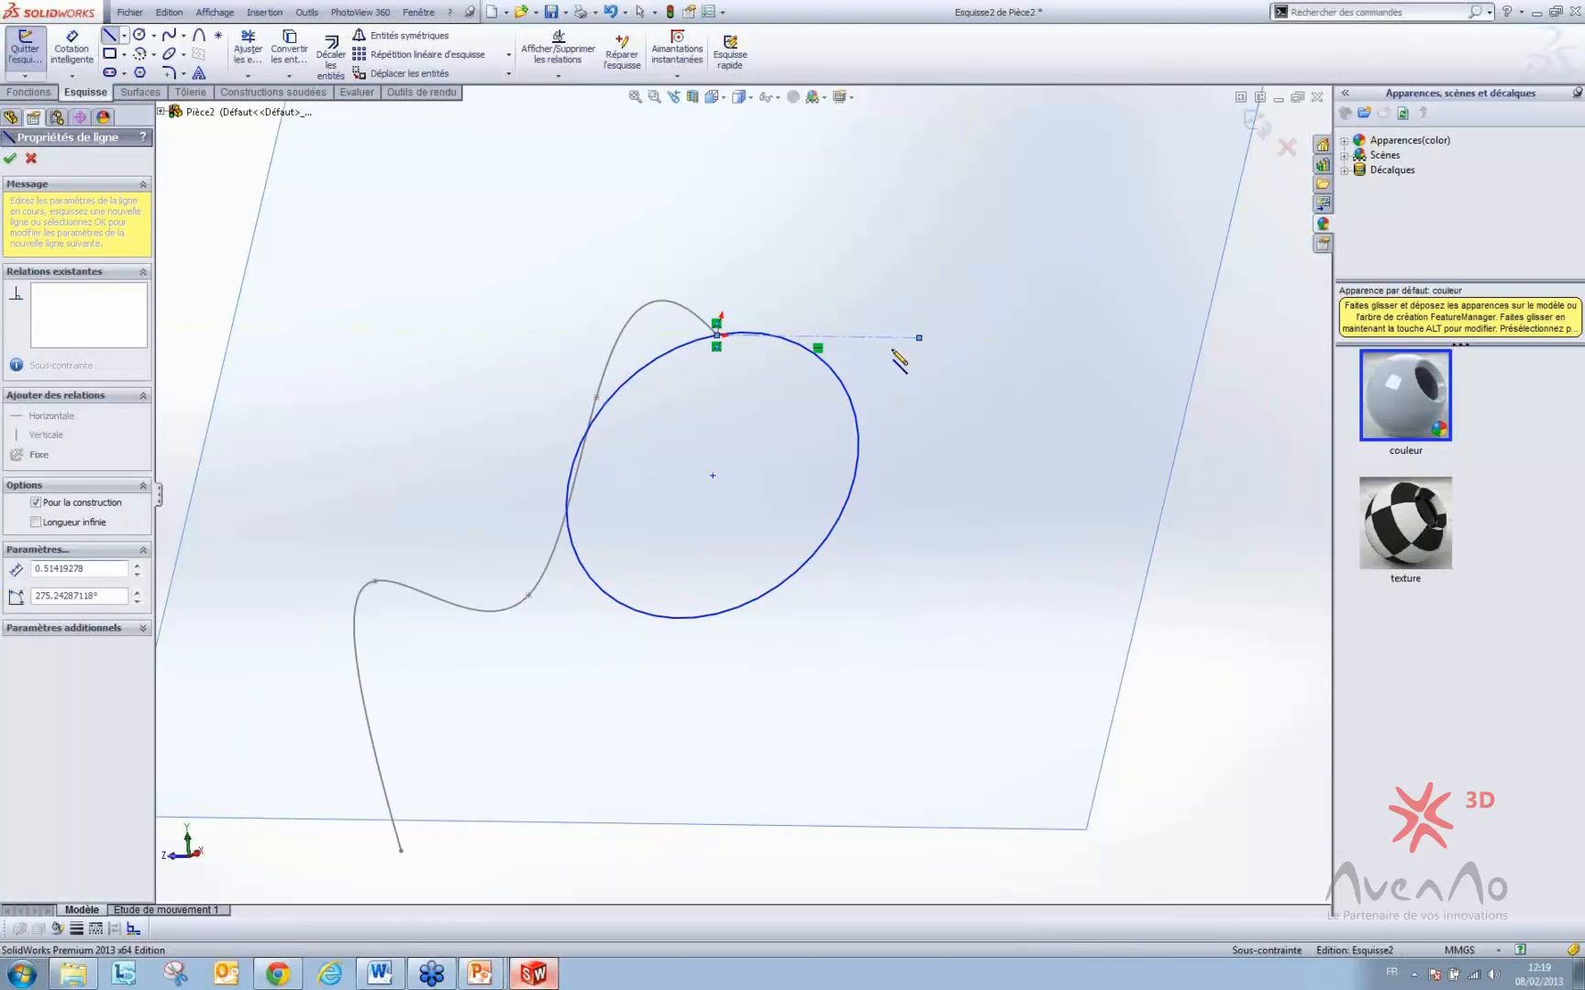
key("Escape")
- Make the circle tangent to the construction line
left_click(830, 367)
left_click(840, 339, "ctrl")
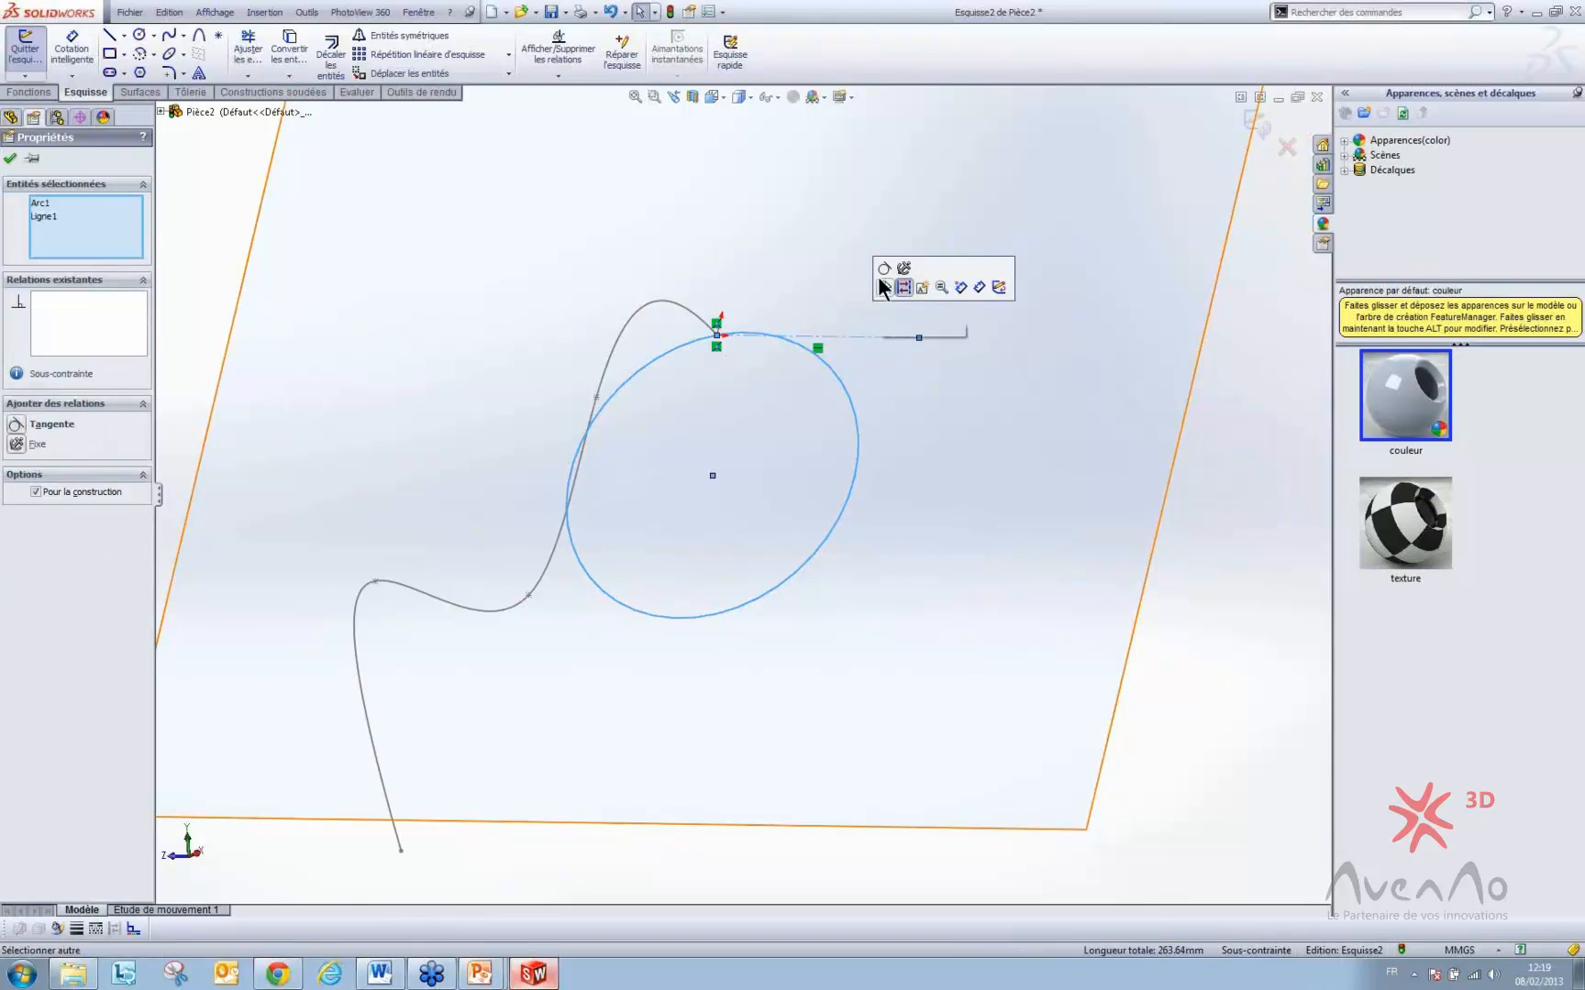
left_click(882, 266)
left_click(1149, 586)
- Start a helix on the circle, defined by pitch and revolutions with constant pitch, and turn off the reversed direction
scroll(1149, 586, "up", 3)
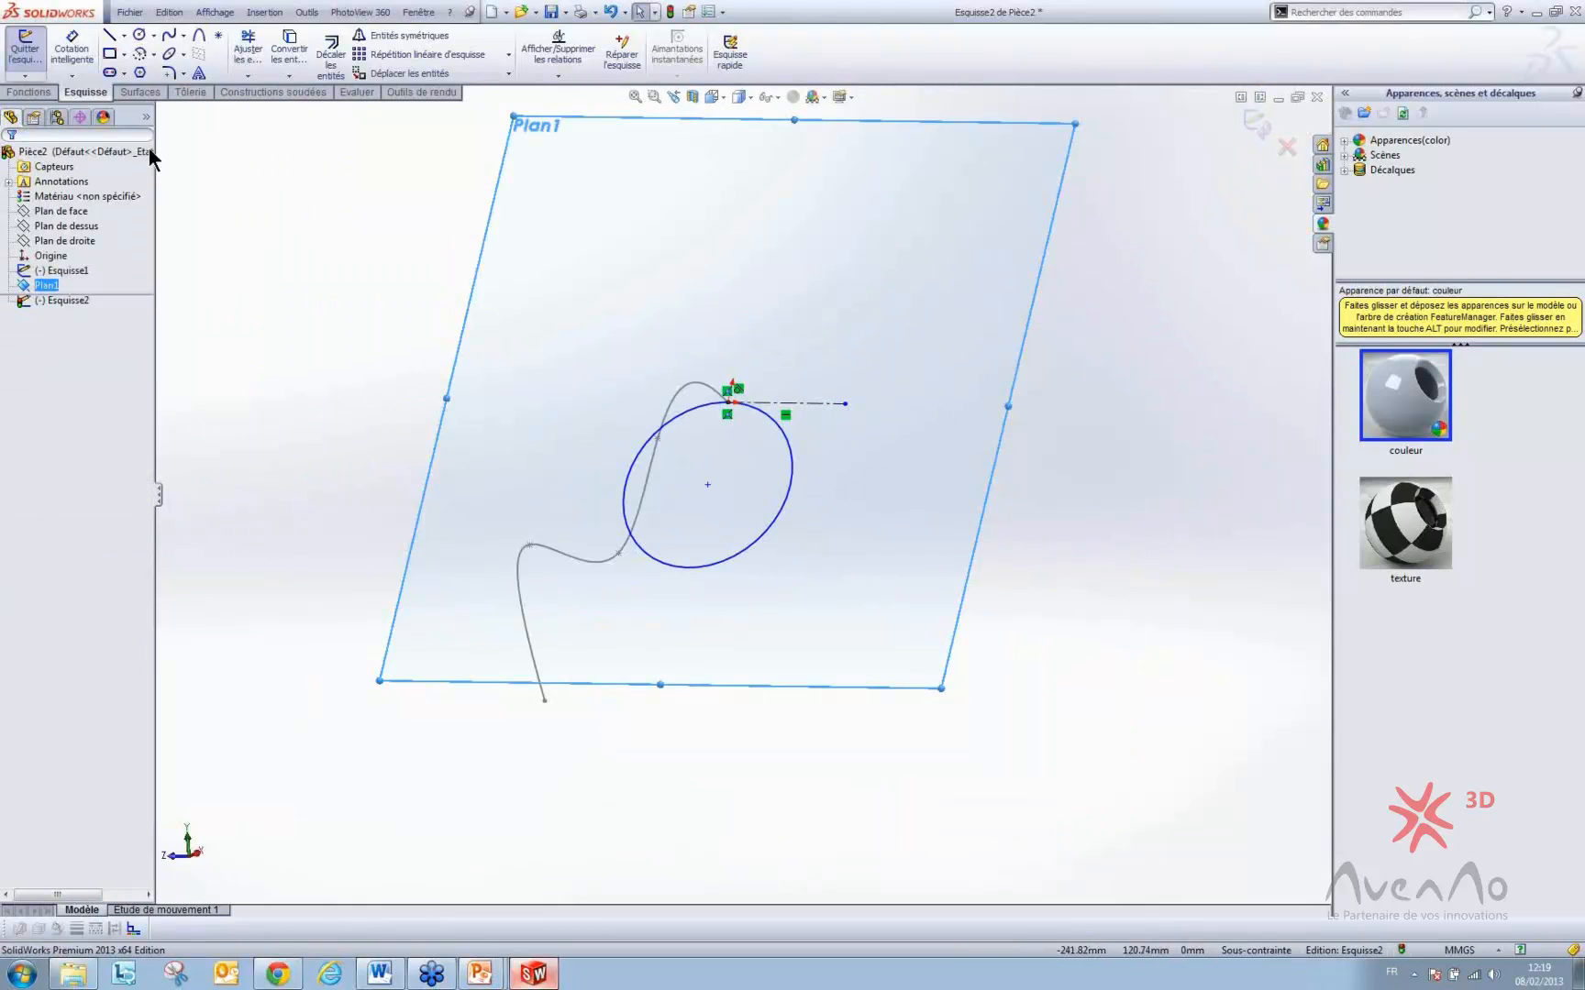
left_click(39, 94)
left_click(835, 73)
left_click(839, 95)
scroll(836, 523, "up", 3)
scroll(833, 520, "down", 7)
left_click(62, 204)
left_click(67, 220)
left_click(37, 265)
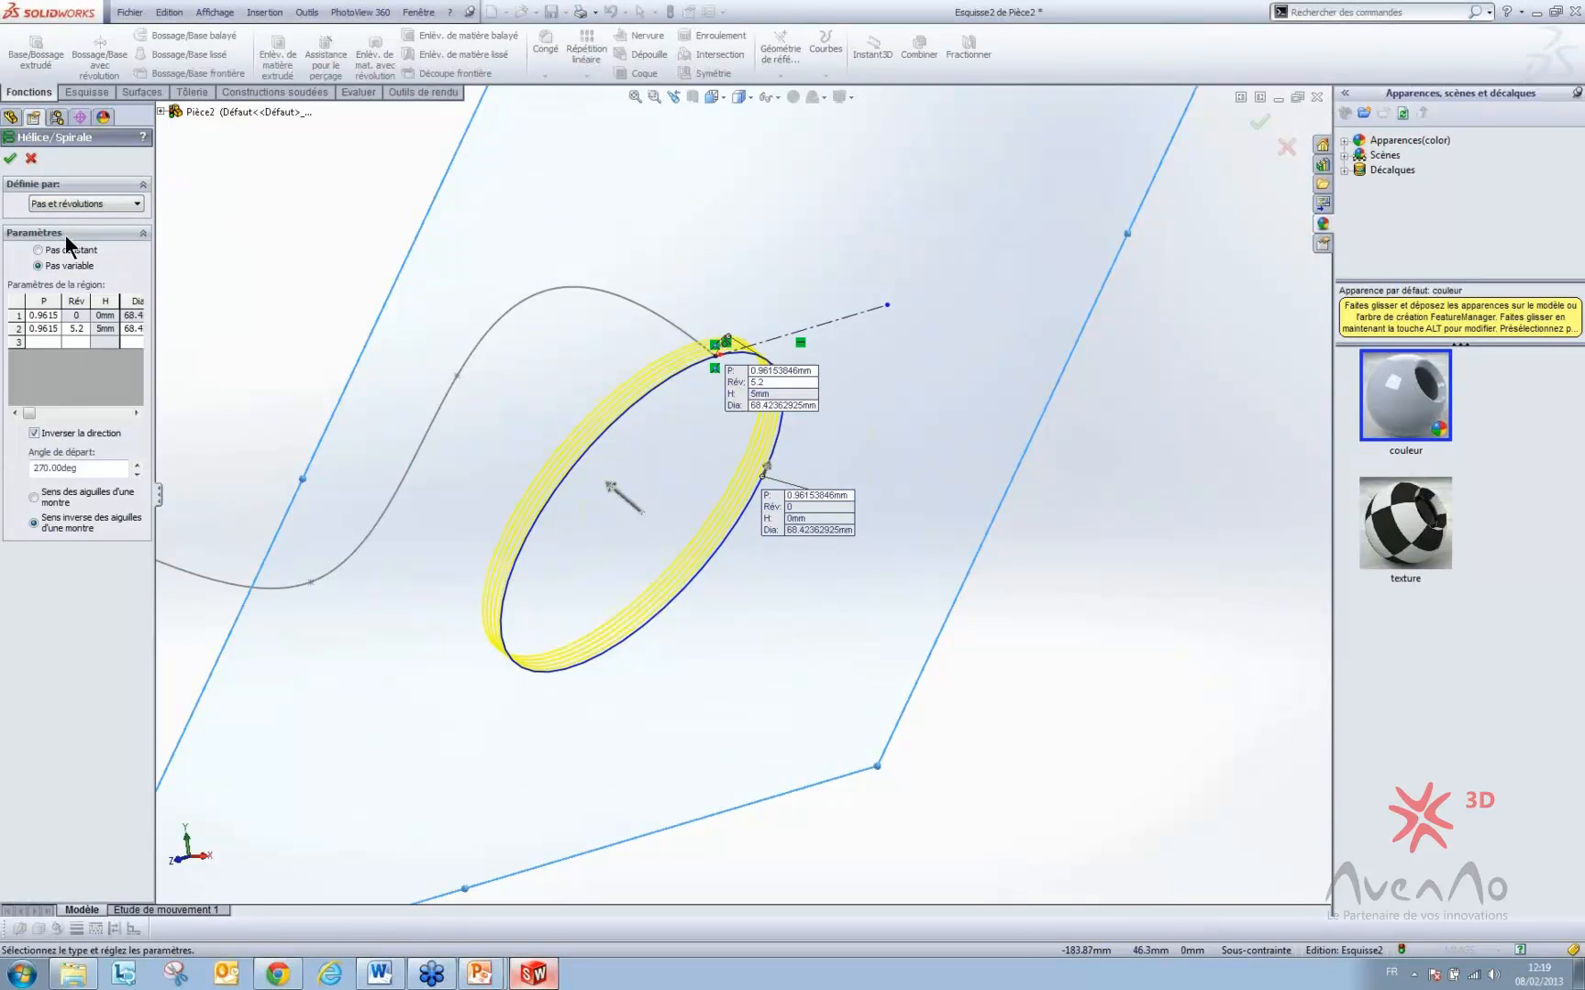
left_click(64, 247)
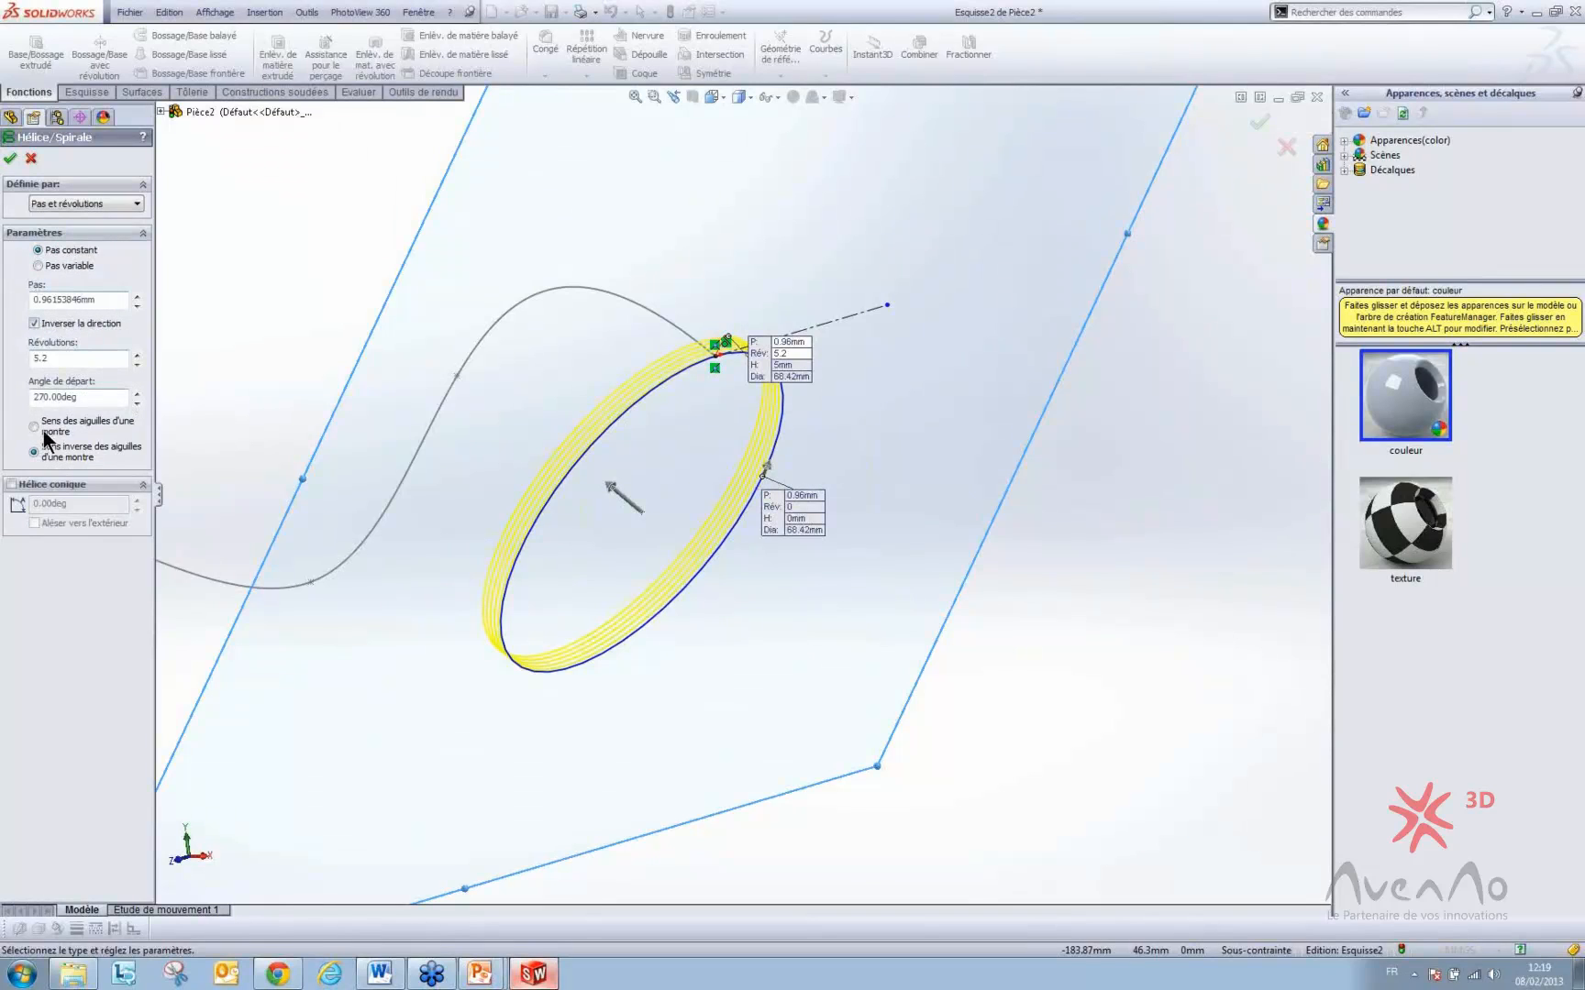
left_click(58, 325)
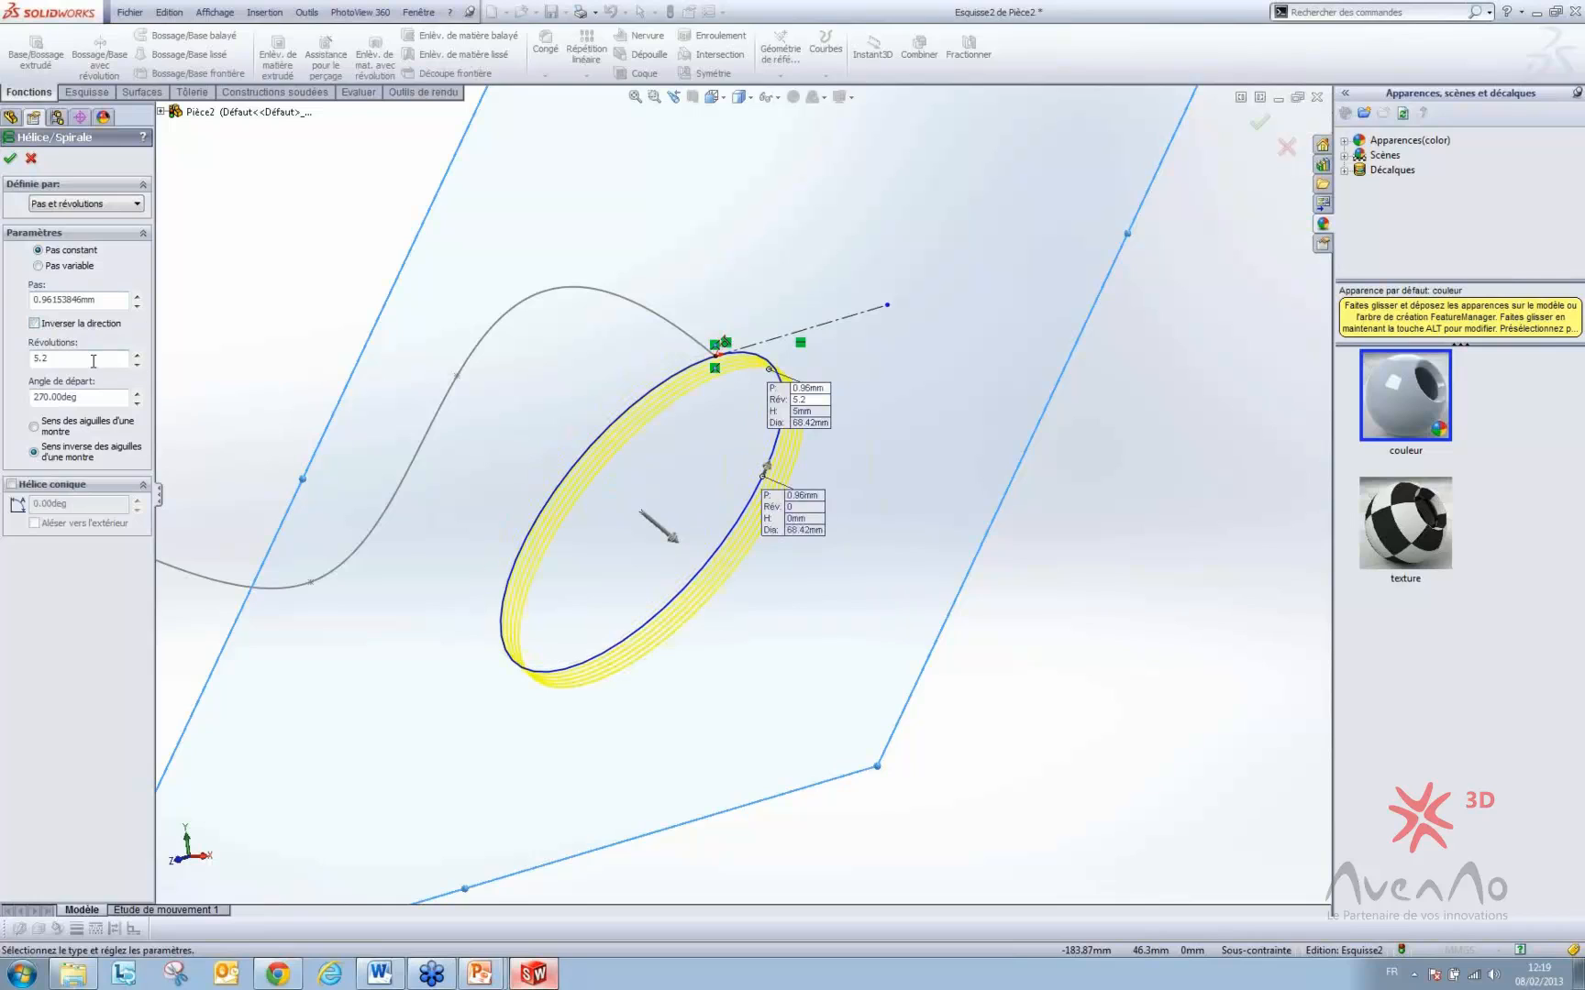
- Set the helix pitch to 5 mm and its revolutions to 6.7, and create the helix
left_click_drag(107, 300, 4, 299)
type("5")
key("Return")
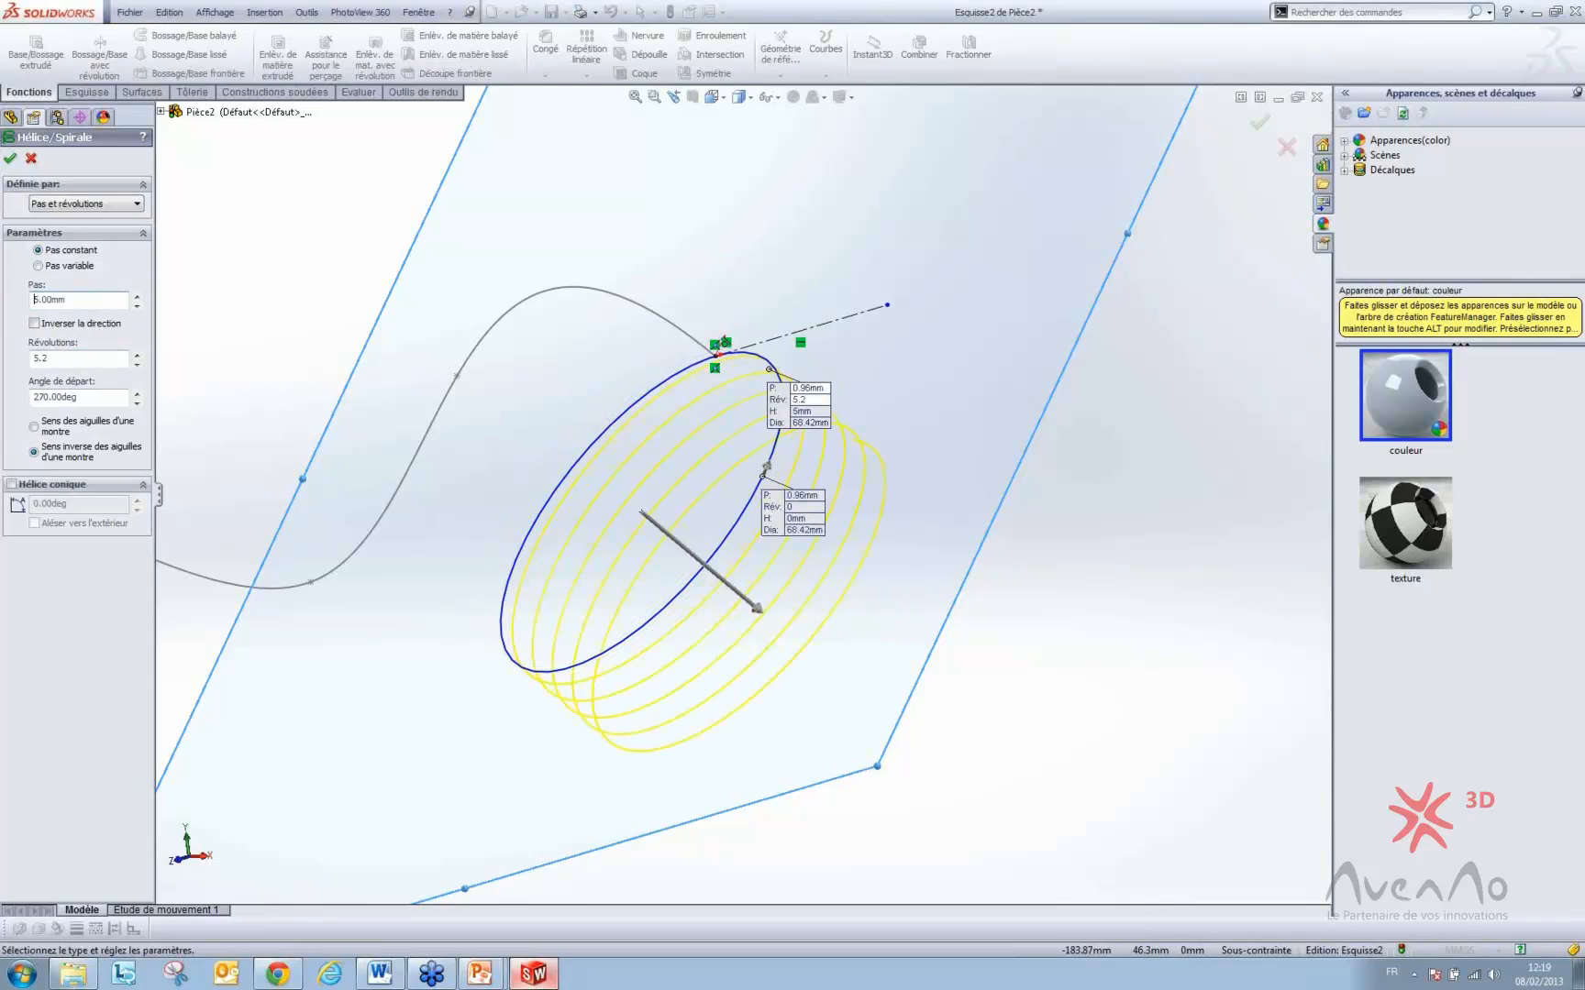
left_click(137, 356)
left_click(137, 356)
left_click(138, 356)
key("Return")
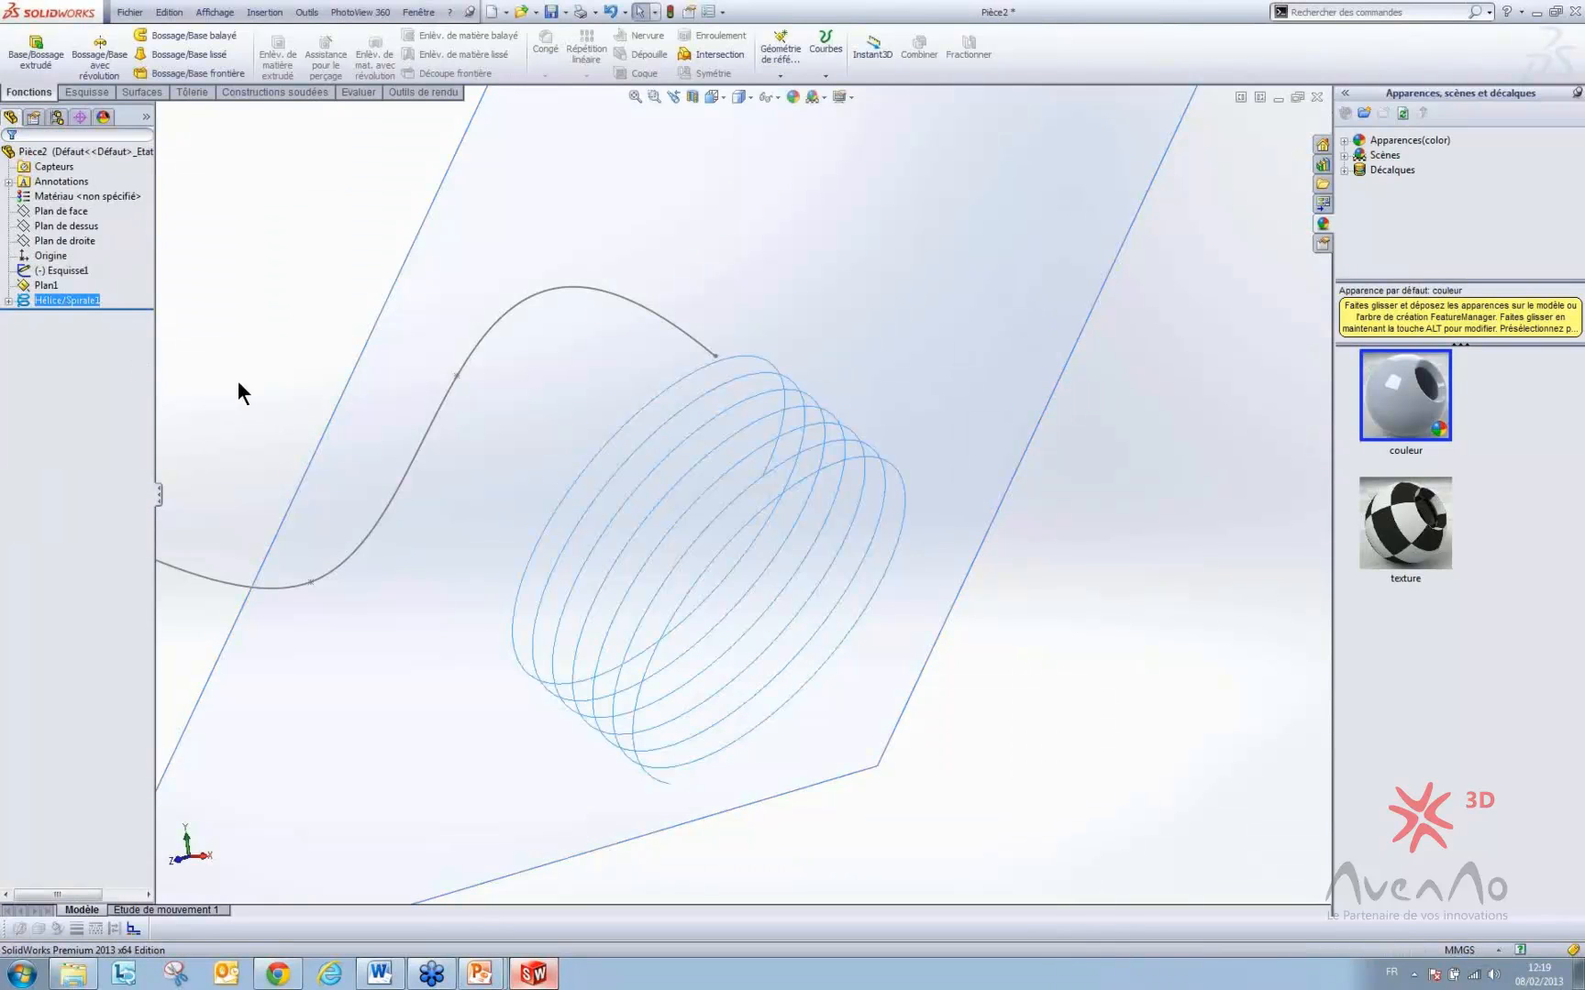
- Edit the helix and set its start angle to 0° so it begins at the spline's end point
left_click(22, 303)
left_click(31, 256)
middle_click_drag(697, 397, 659, 404)
left_click(95, 397)
double_click(95, 397)
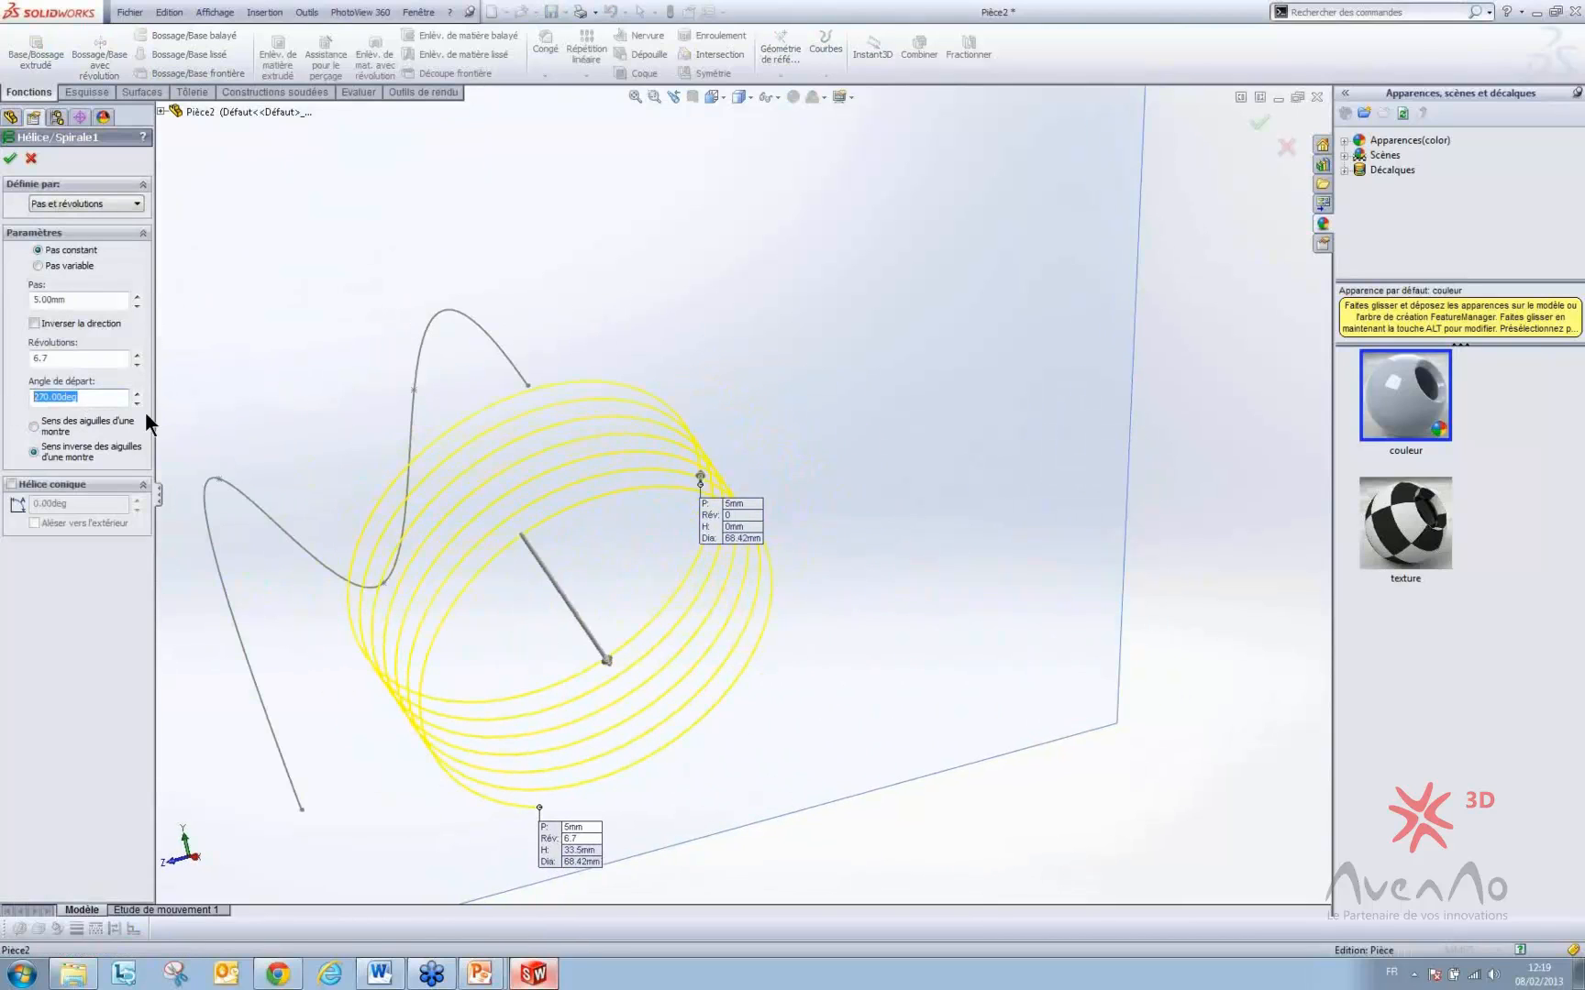
type("0")
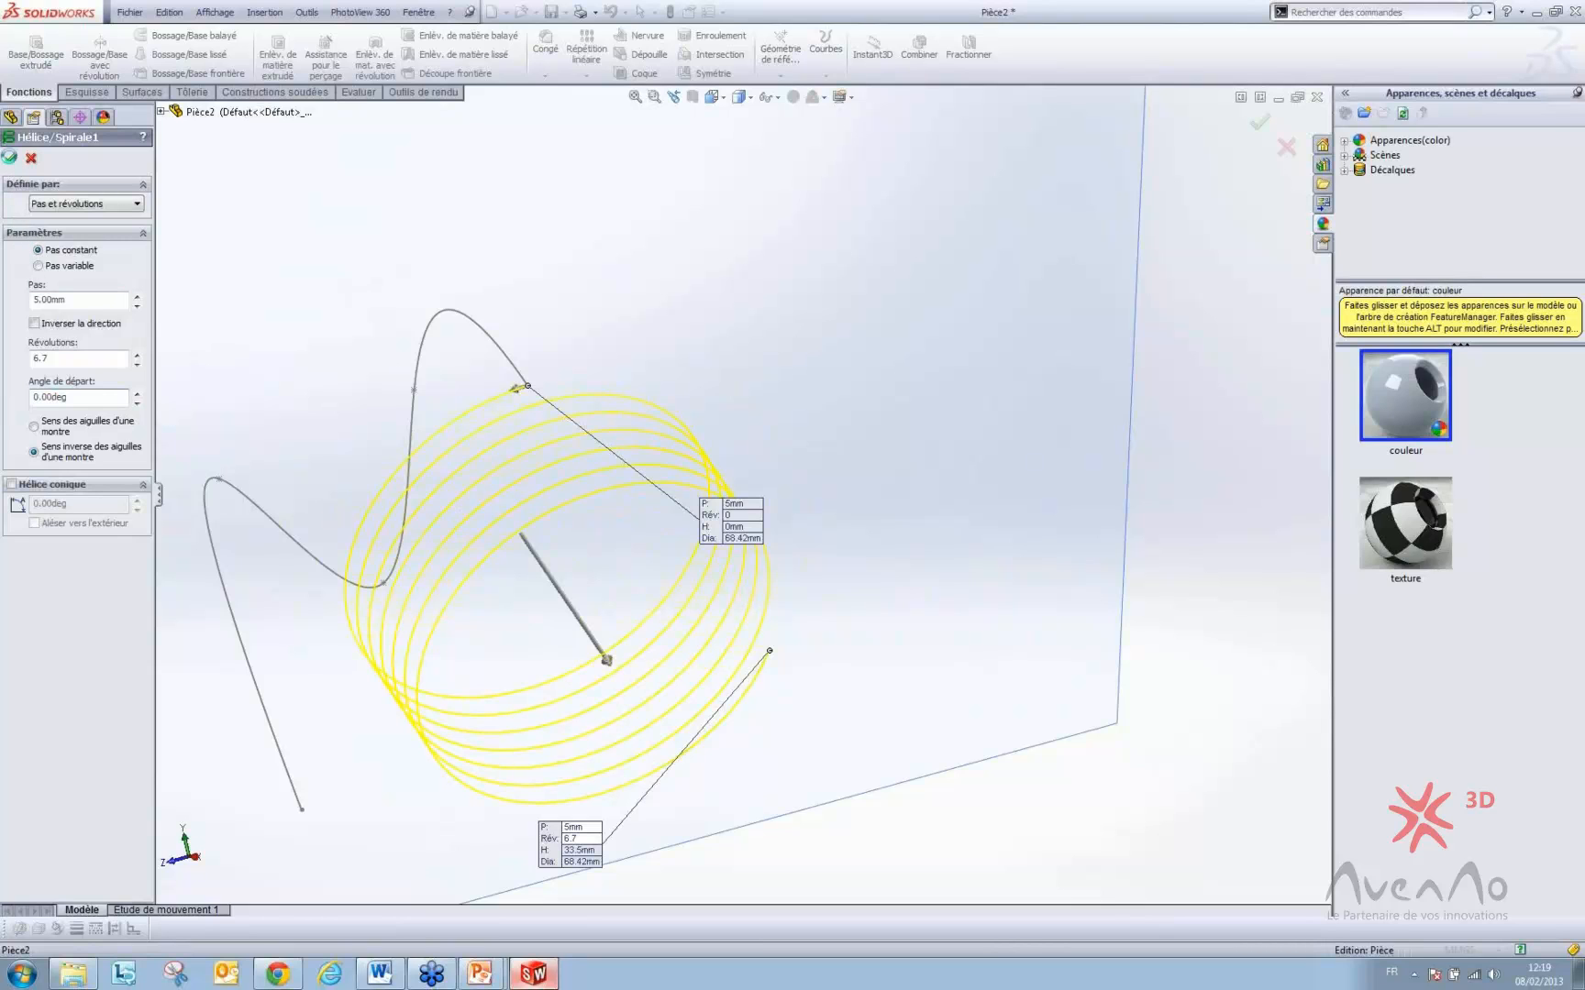
left_click(10, 158)
middle_click_drag(569, 549, 1068, 591)
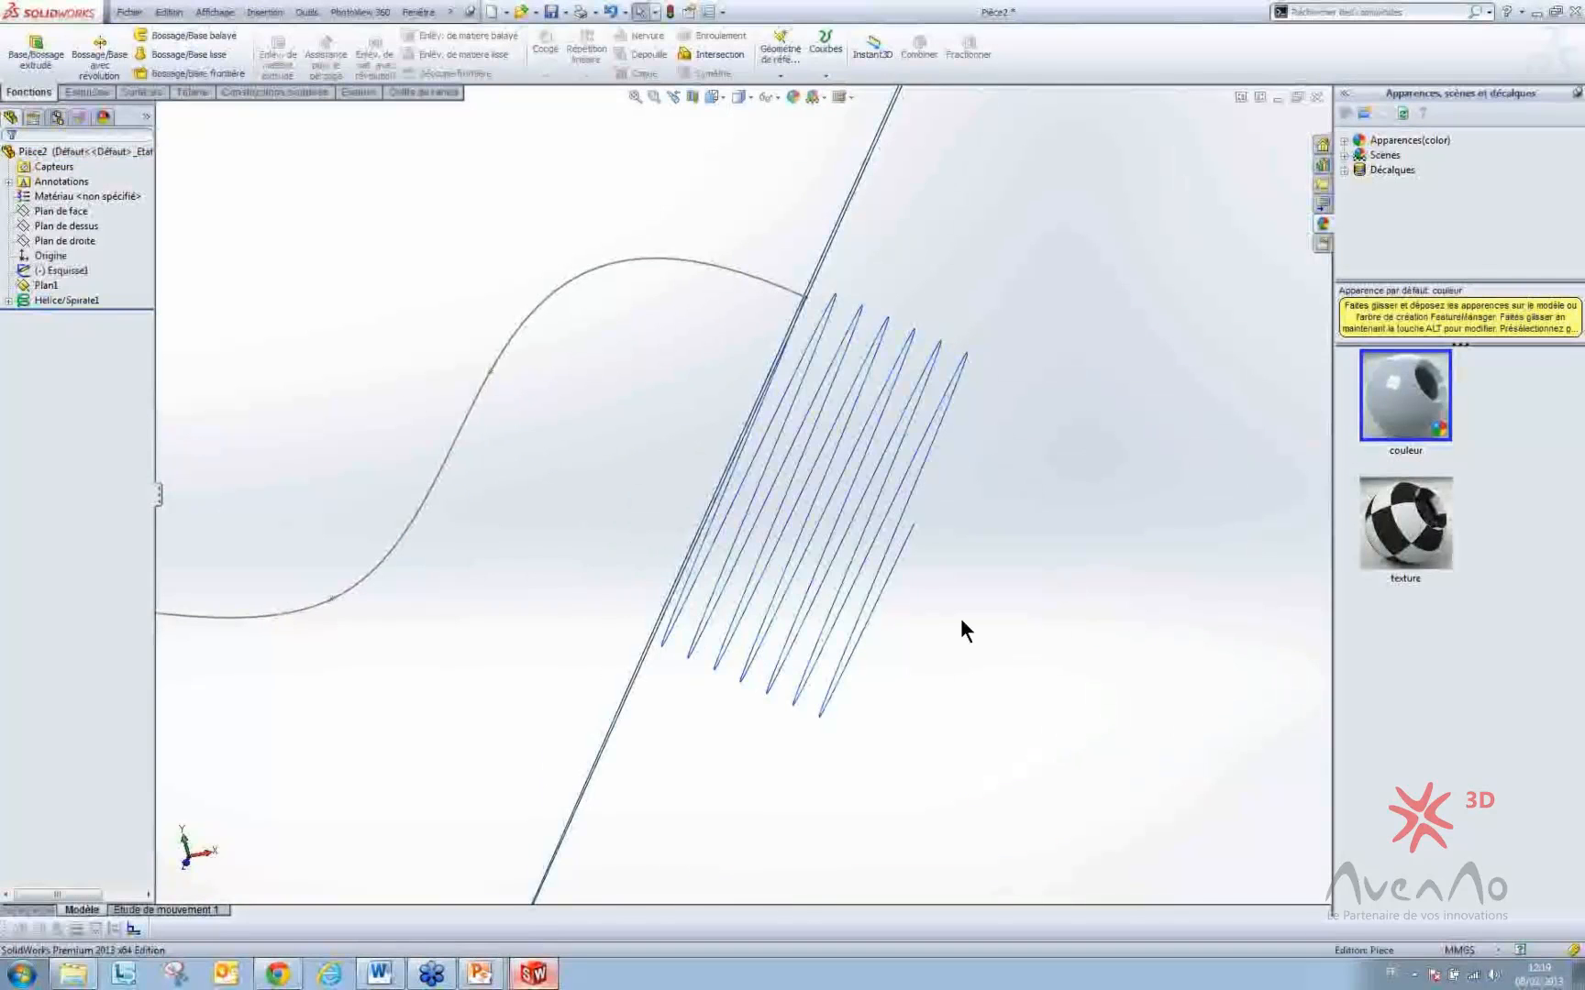
- Create a composite curve joining the spline sketch and the helix
mouse_move(905, 644)
middle_mouse_down()
mouse_move(994, 632)
mouse_move(984, 550)
middle_mouse_up()
scroll(984, 550, "down", 2)
left_click(984, 551)
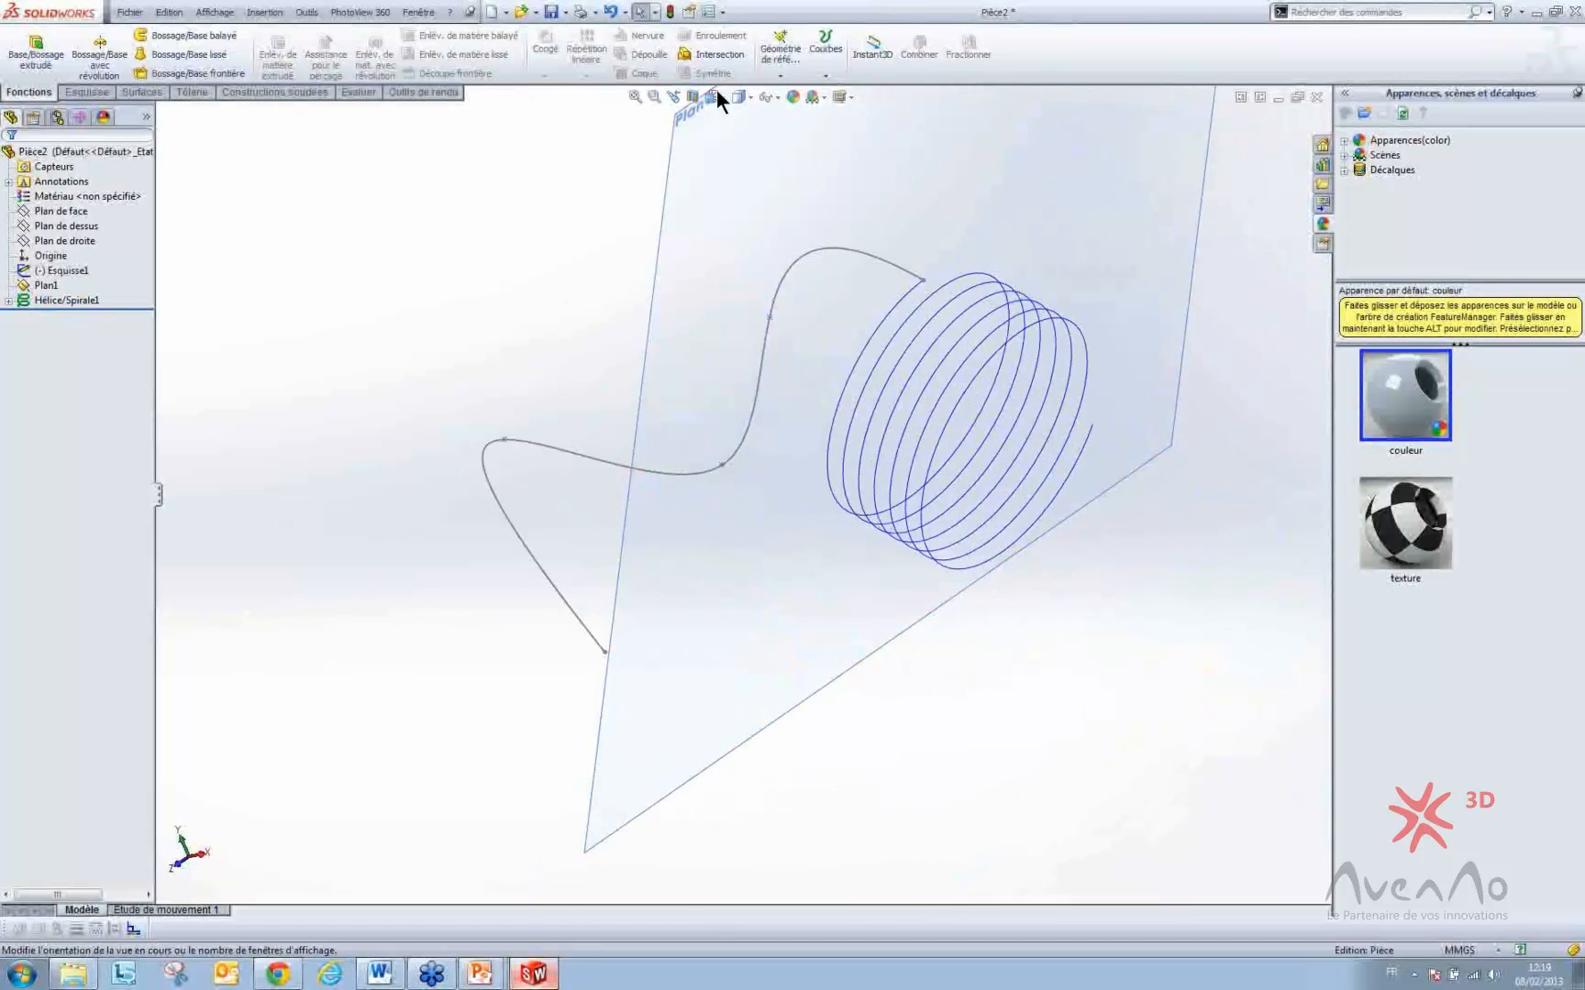
left_click(824, 55)
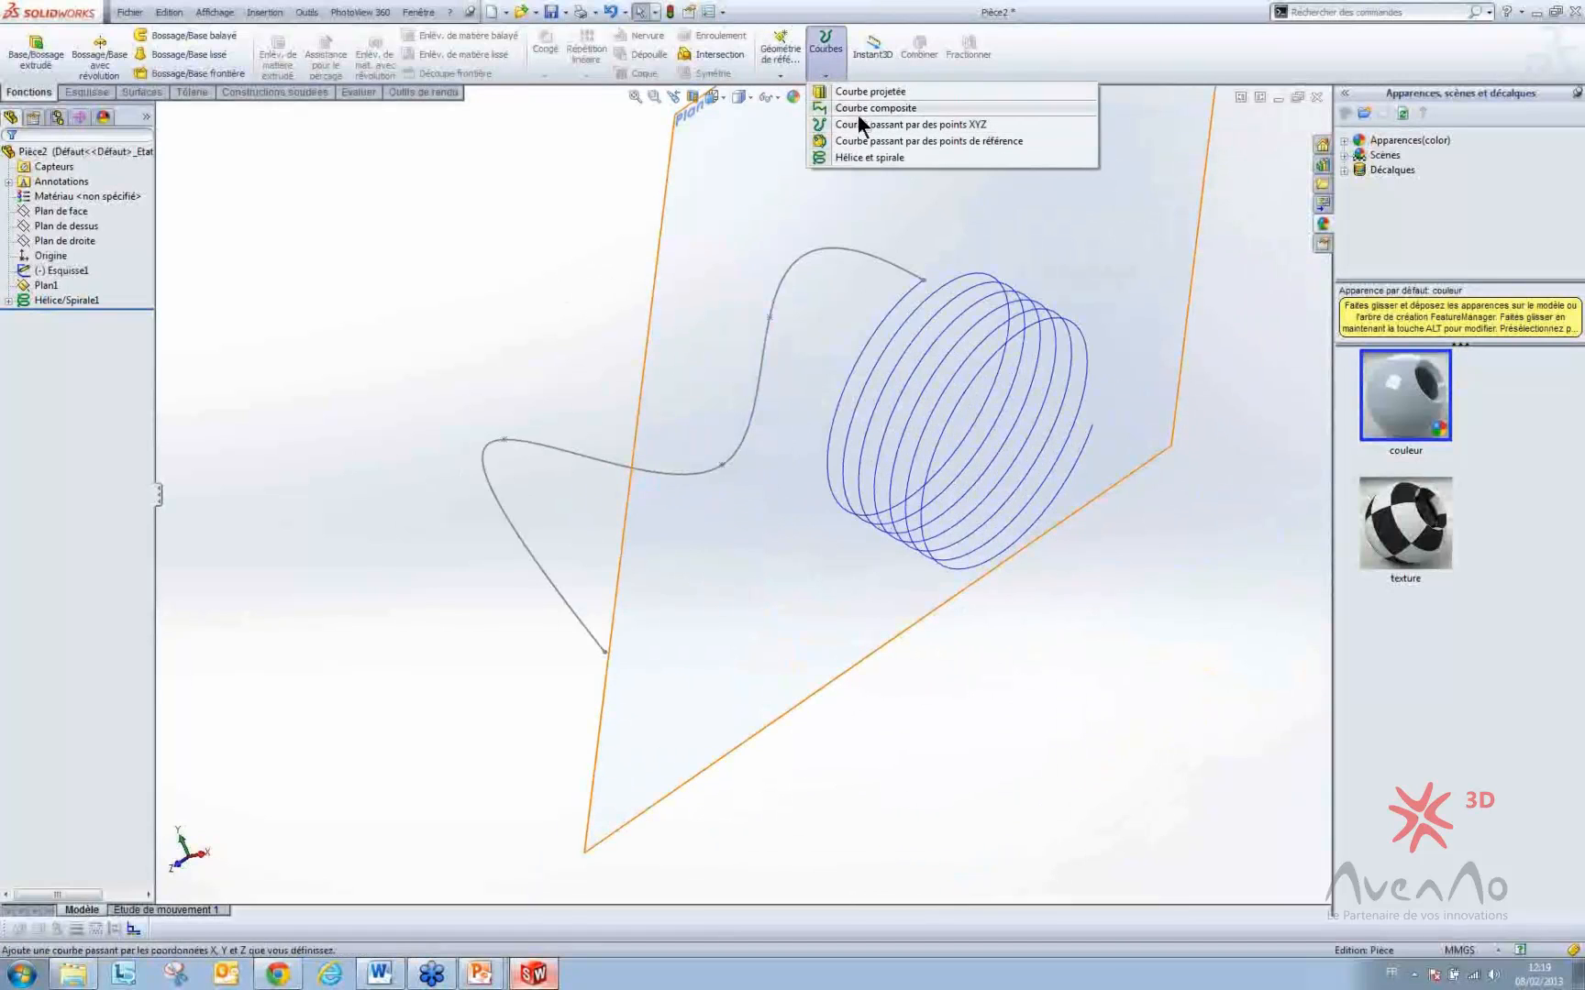
left_click(854, 108)
left_click(830, 255)
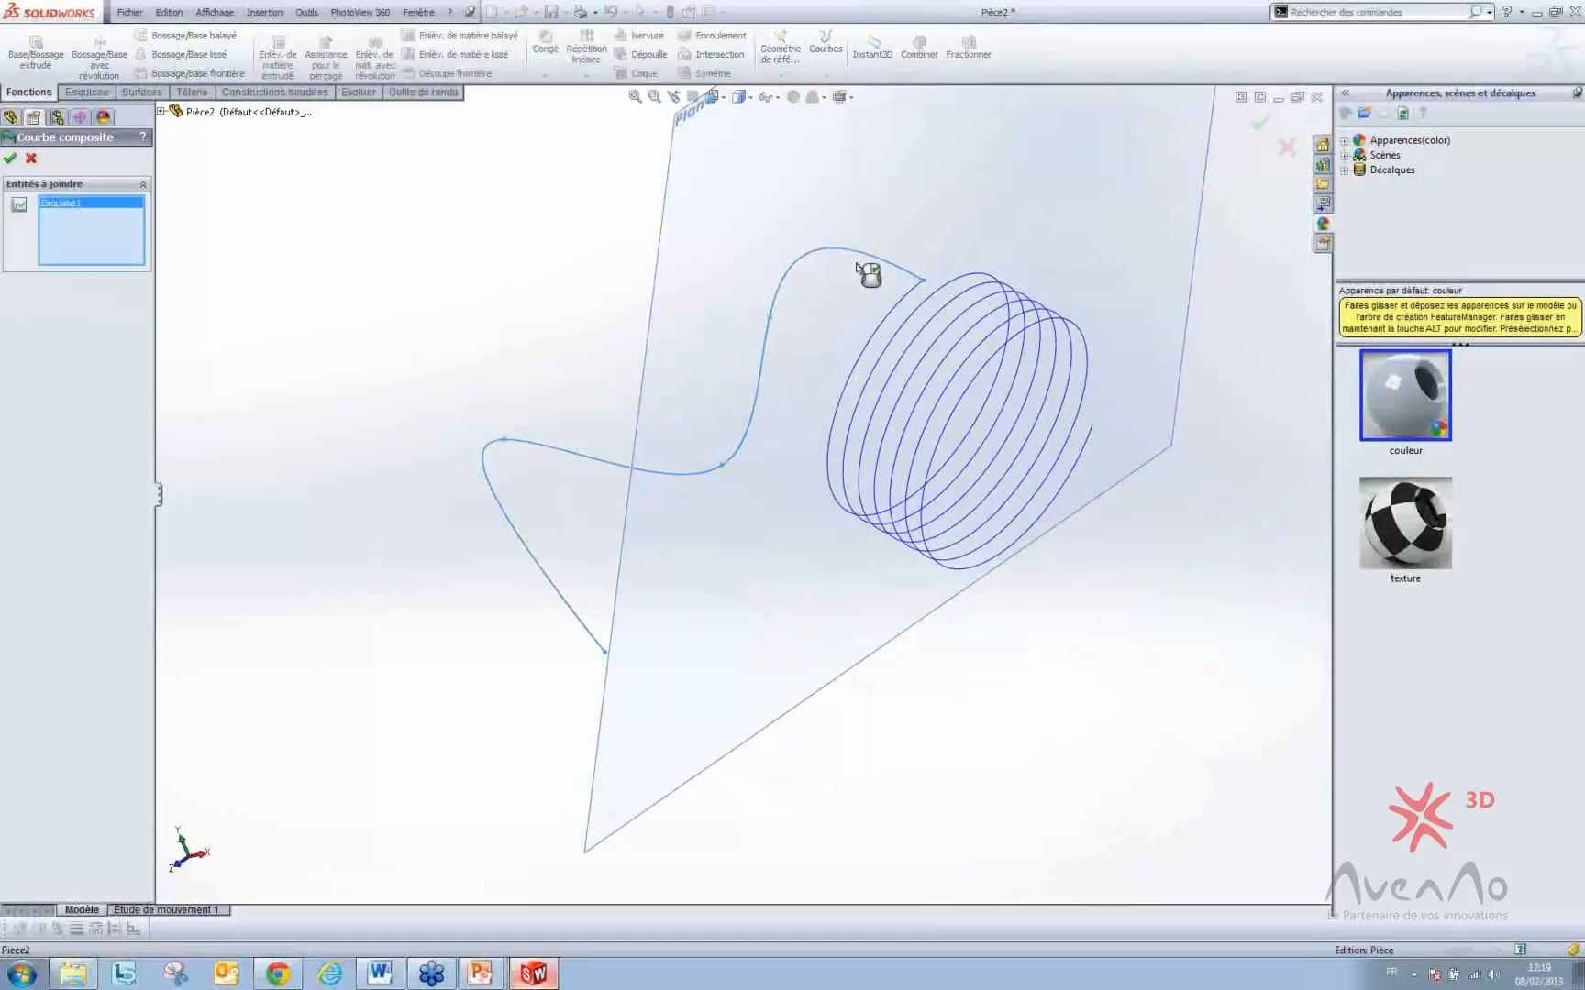
left_click(906, 302)
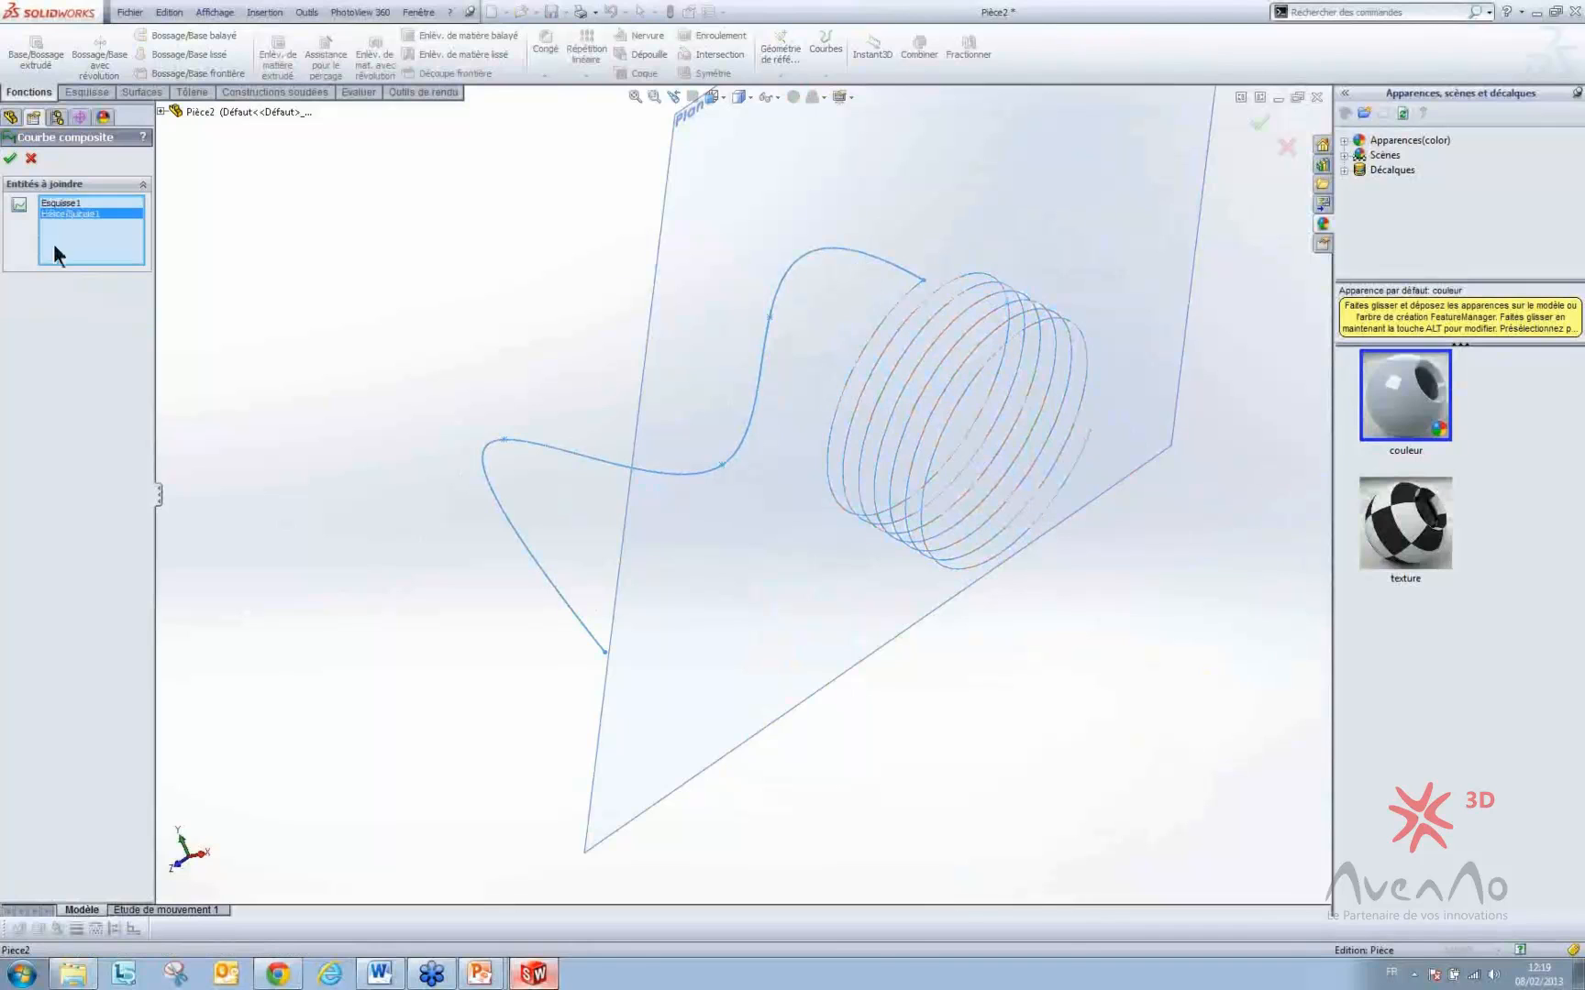
left_click(10, 158)
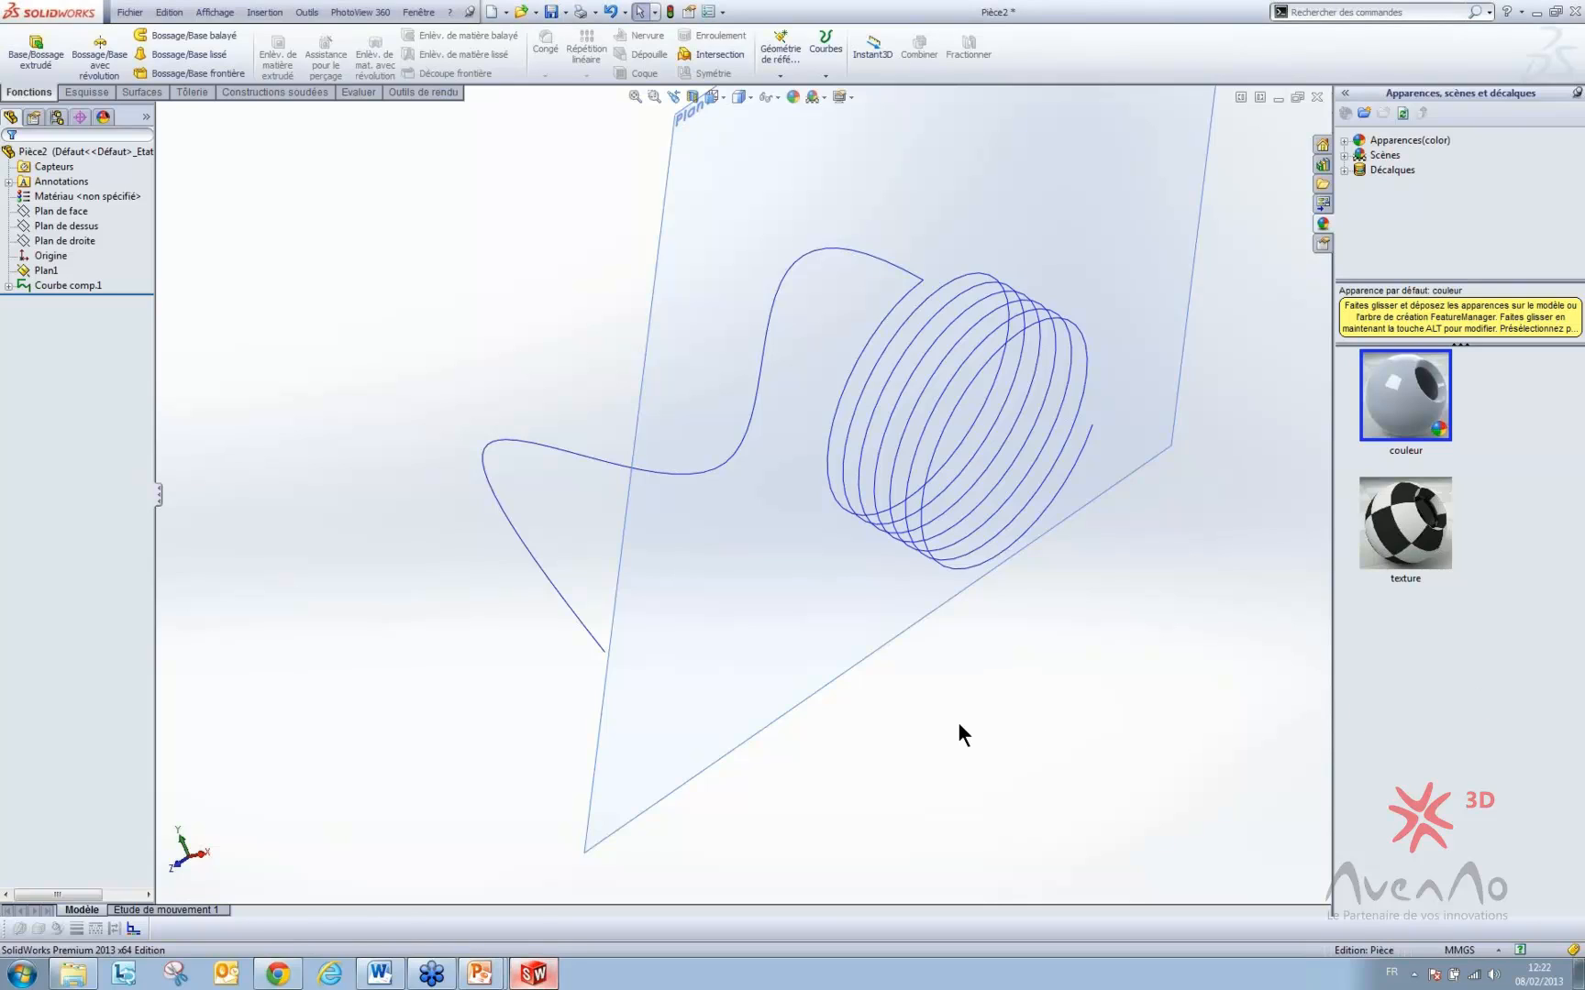
- Close the current part without saving and open the part "5 - Ligne de séparation esquisse et plan"
left_click(1314, 95)
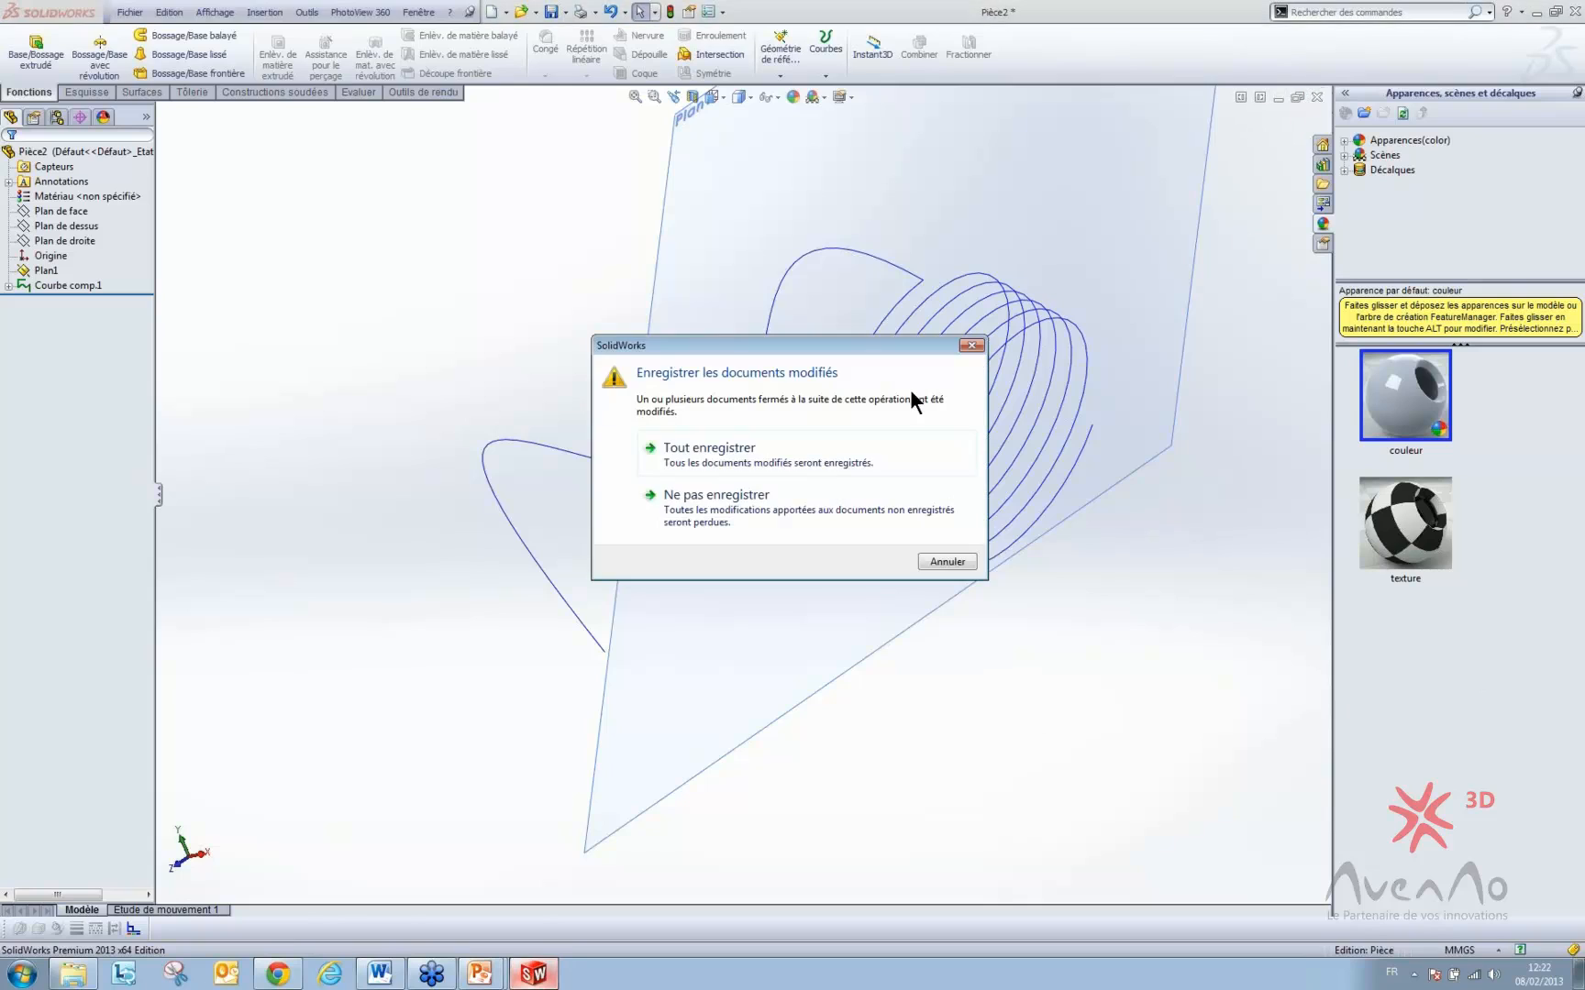
left_click(805, 508)
left_click(129, 12)
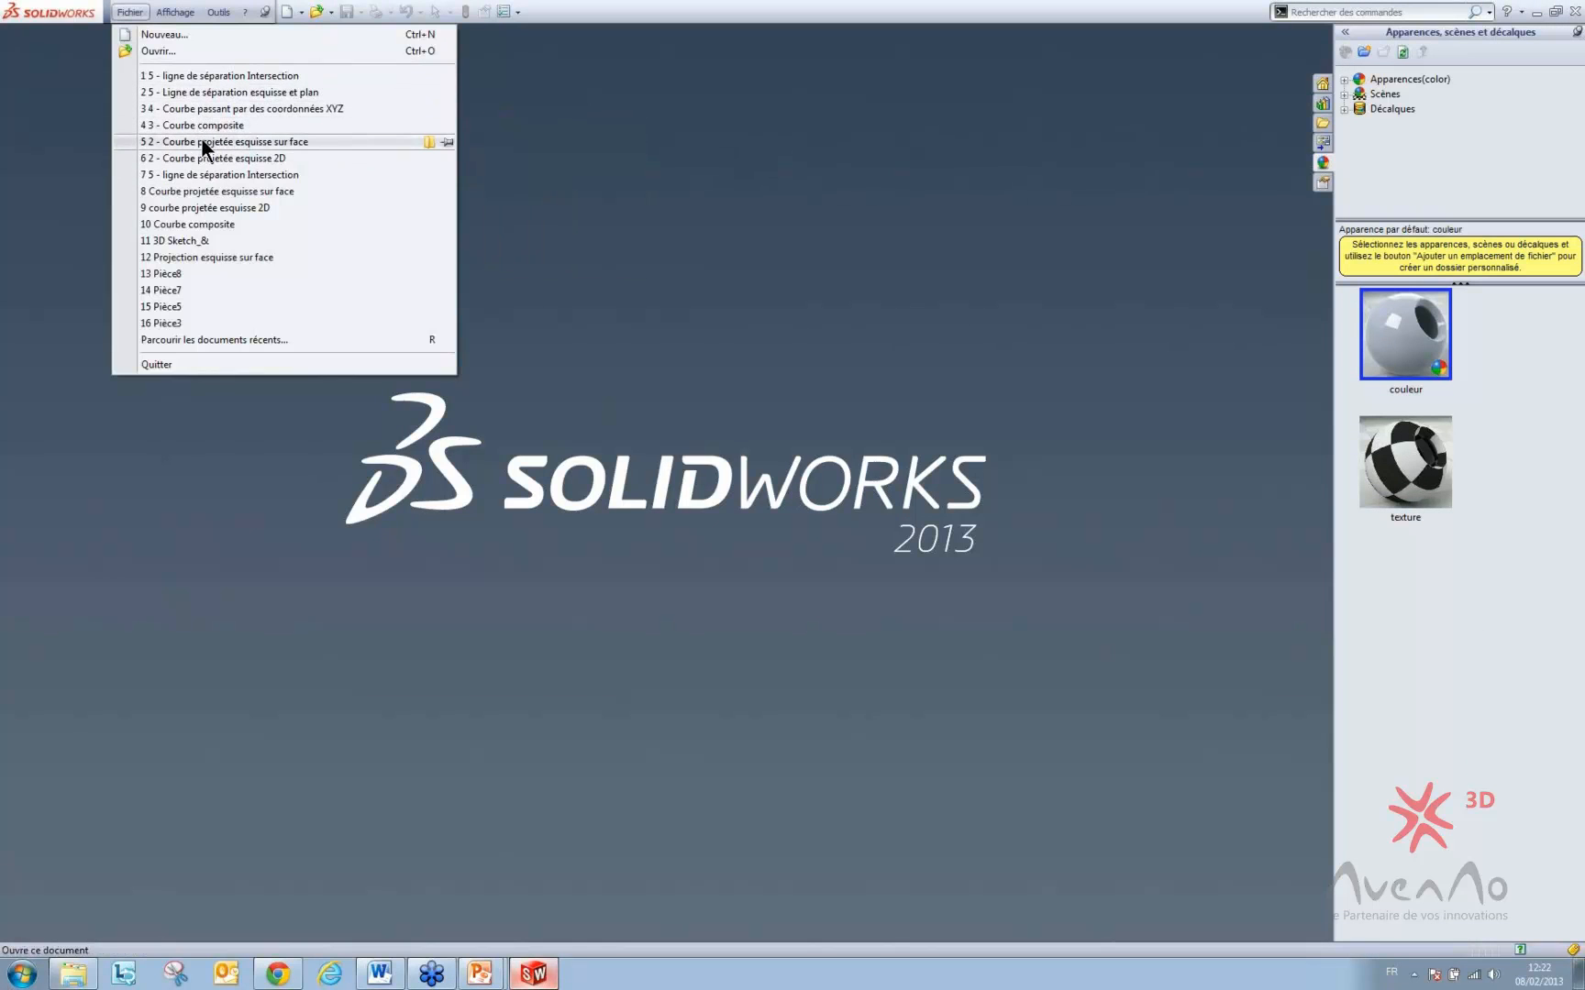
left_click(174, 50)
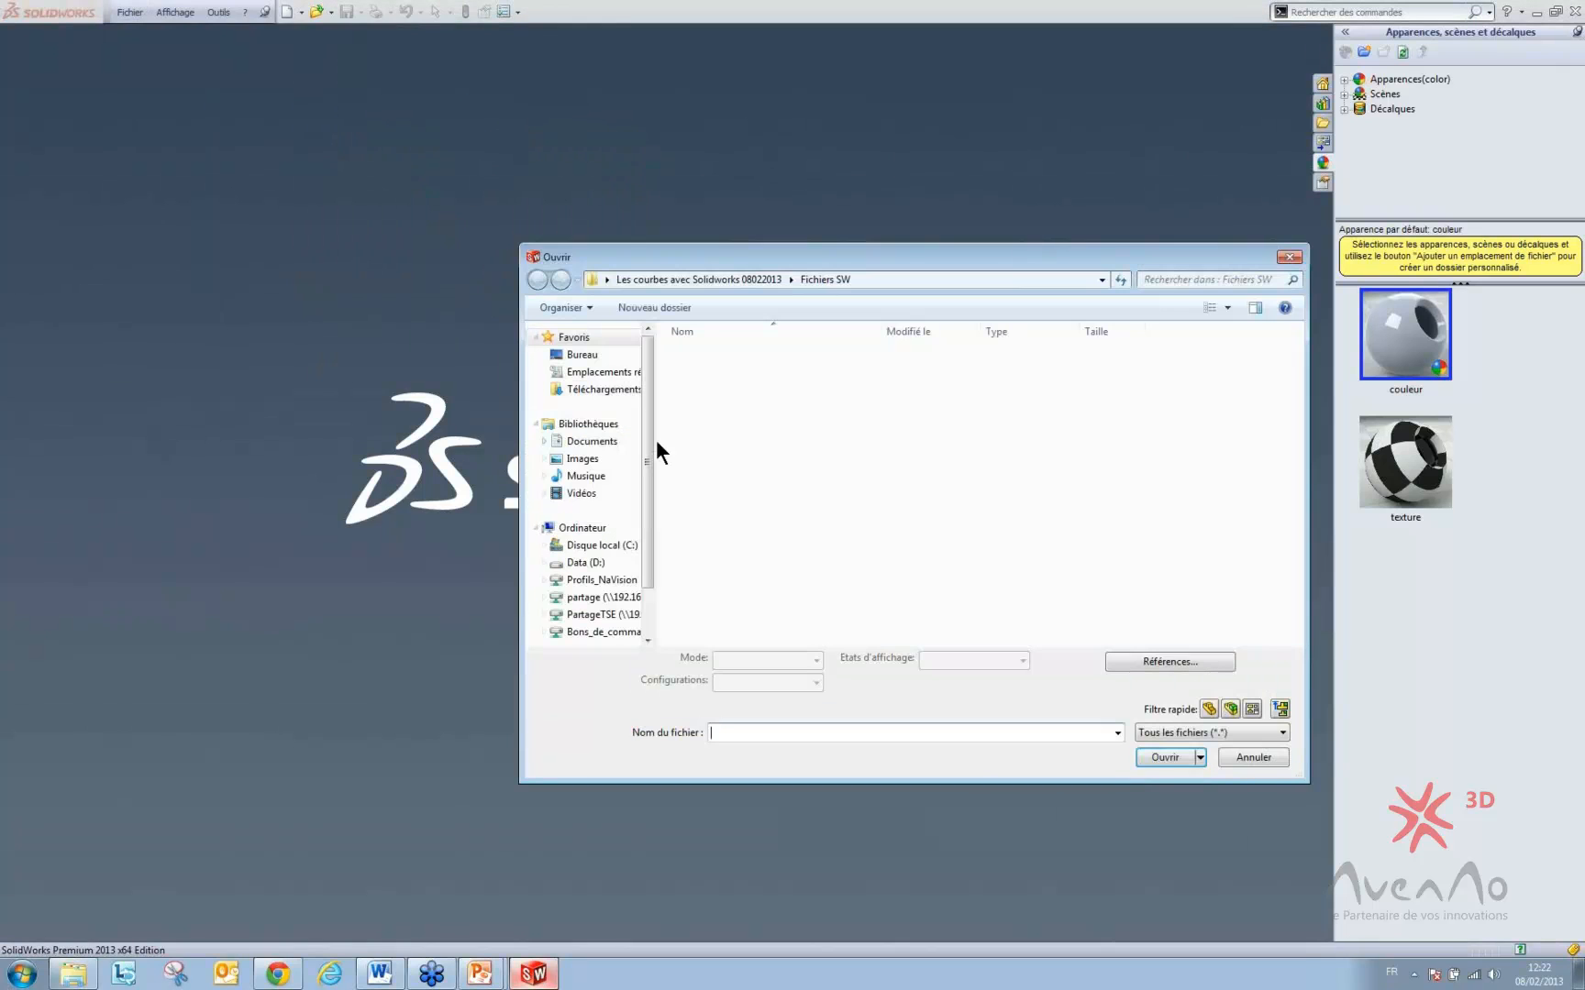
left_click(769, 410)
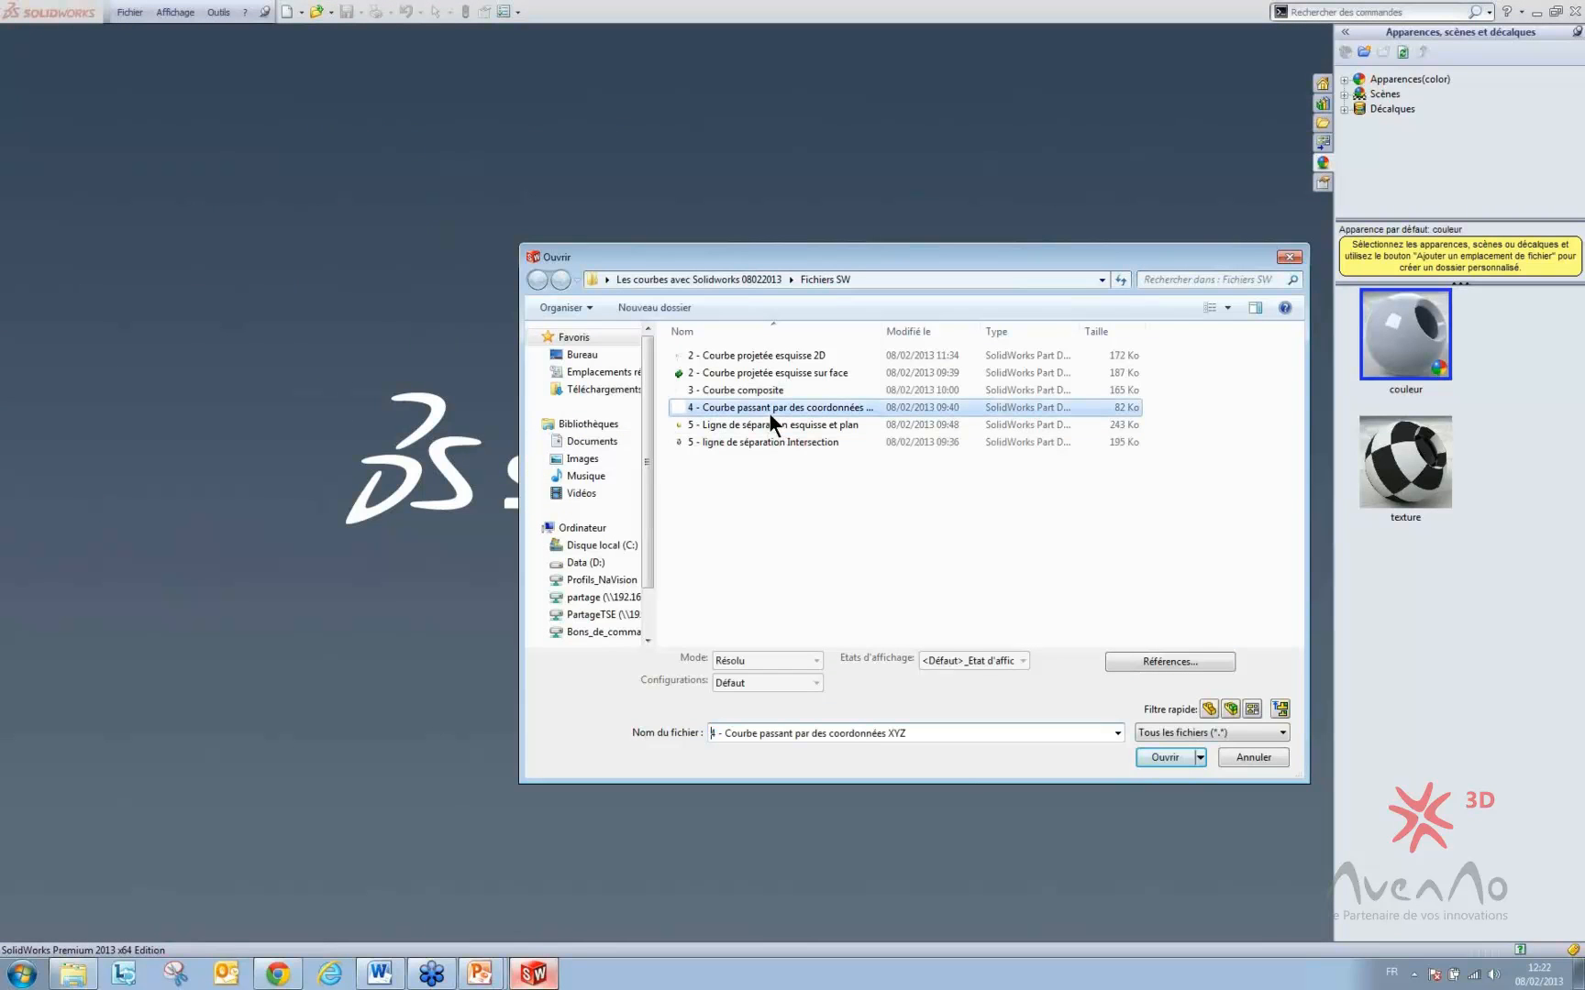
double_click(761, 425)
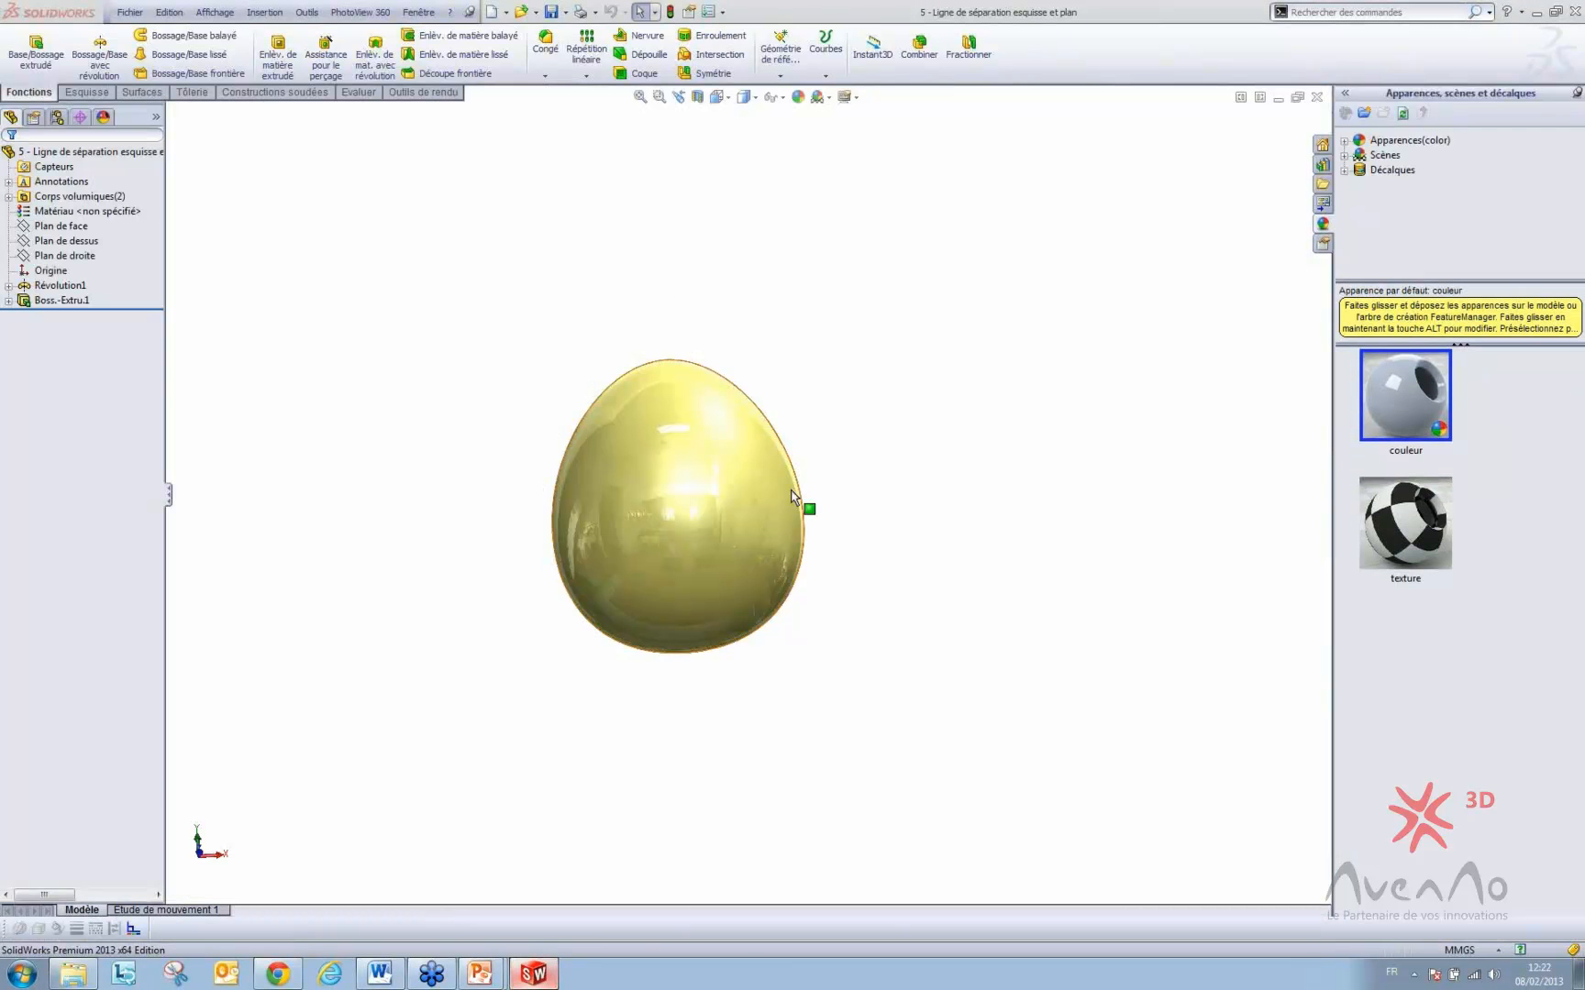
- Start a new sketch on the front plane (Plan de face) of the egg part
left_click(63, 241)
left_click(60, 225)
left_click(74, 206)
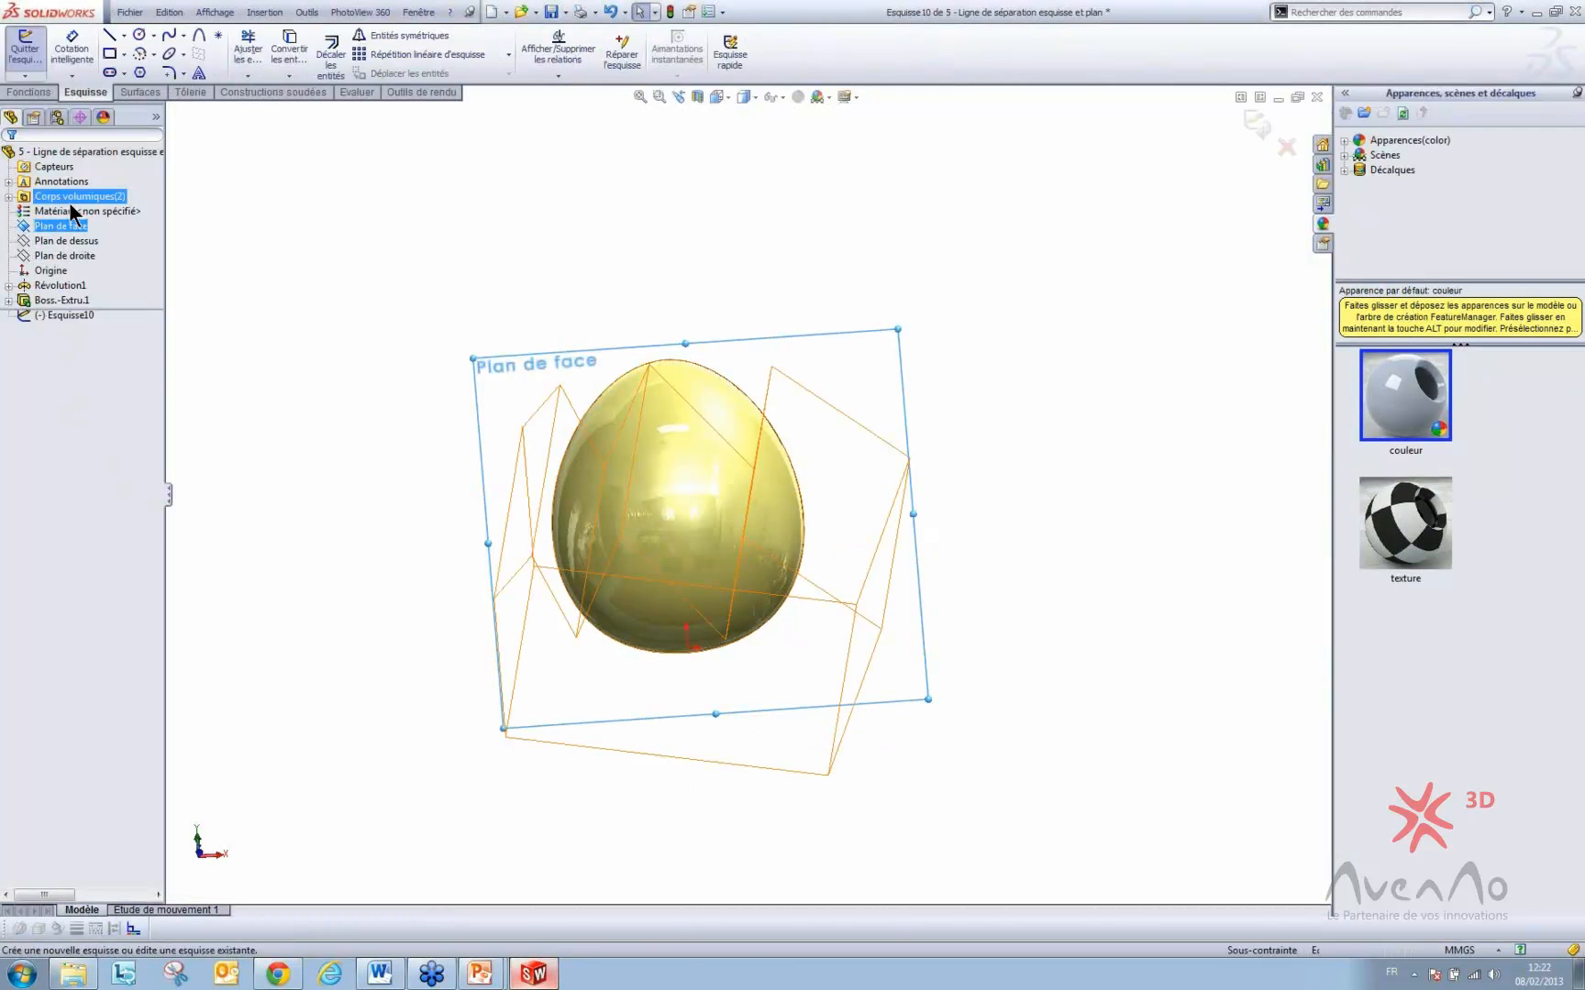
left_click(111, 37)
left_click(125, 39)
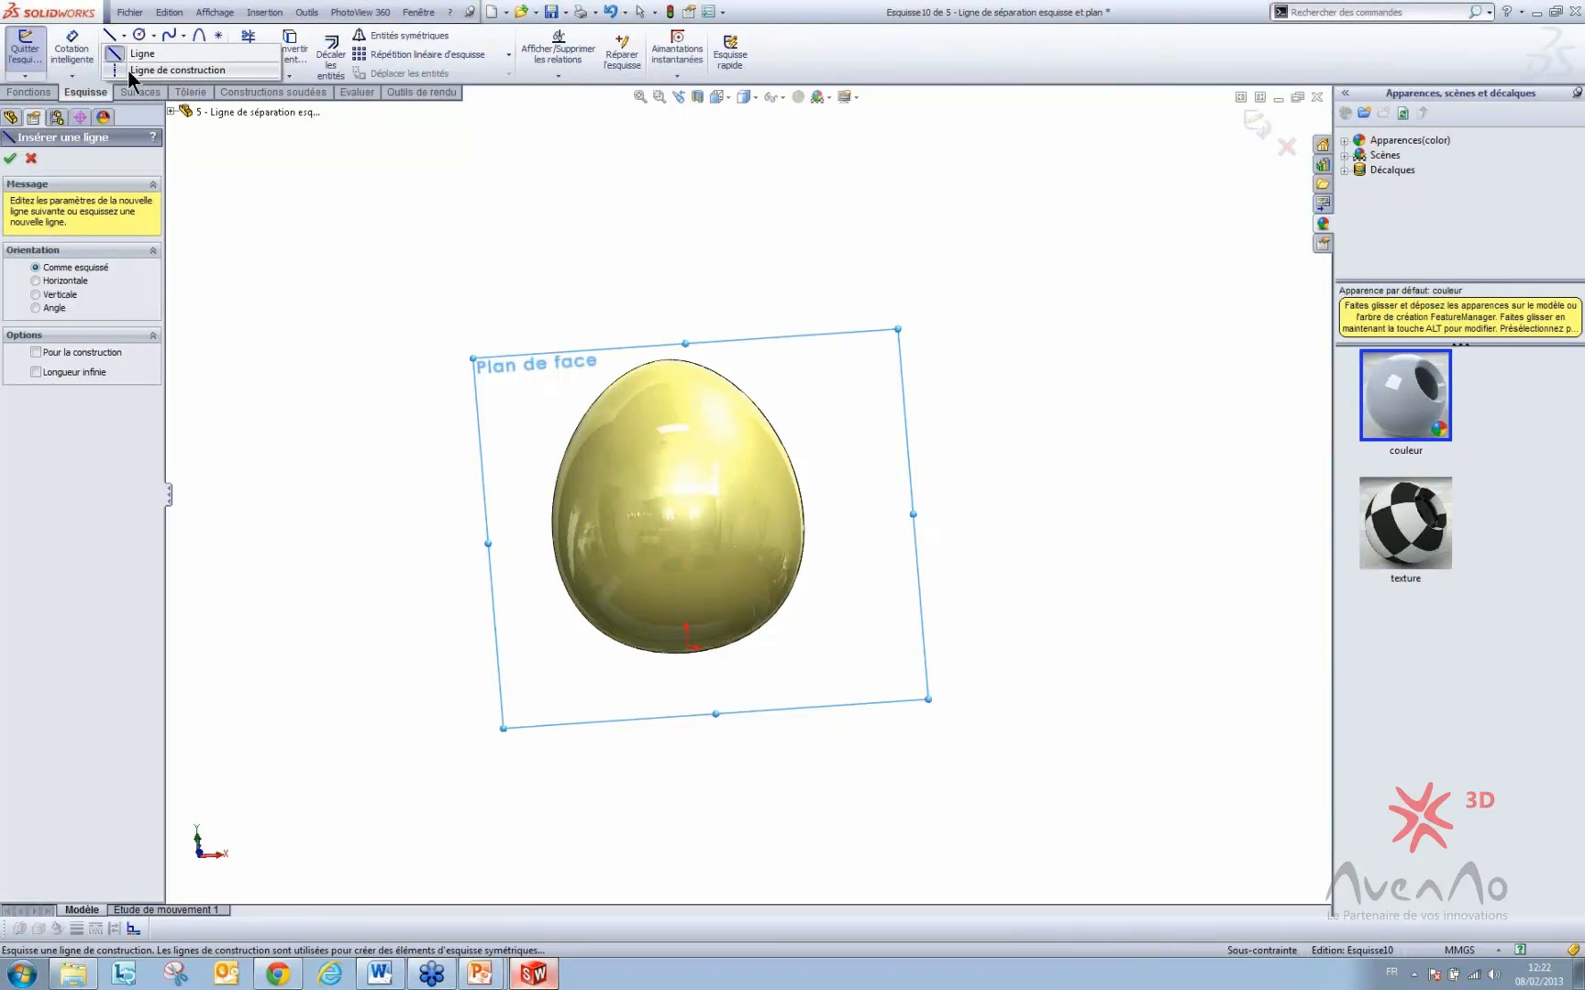
left_click(153, 37)
left_click(151, 54)
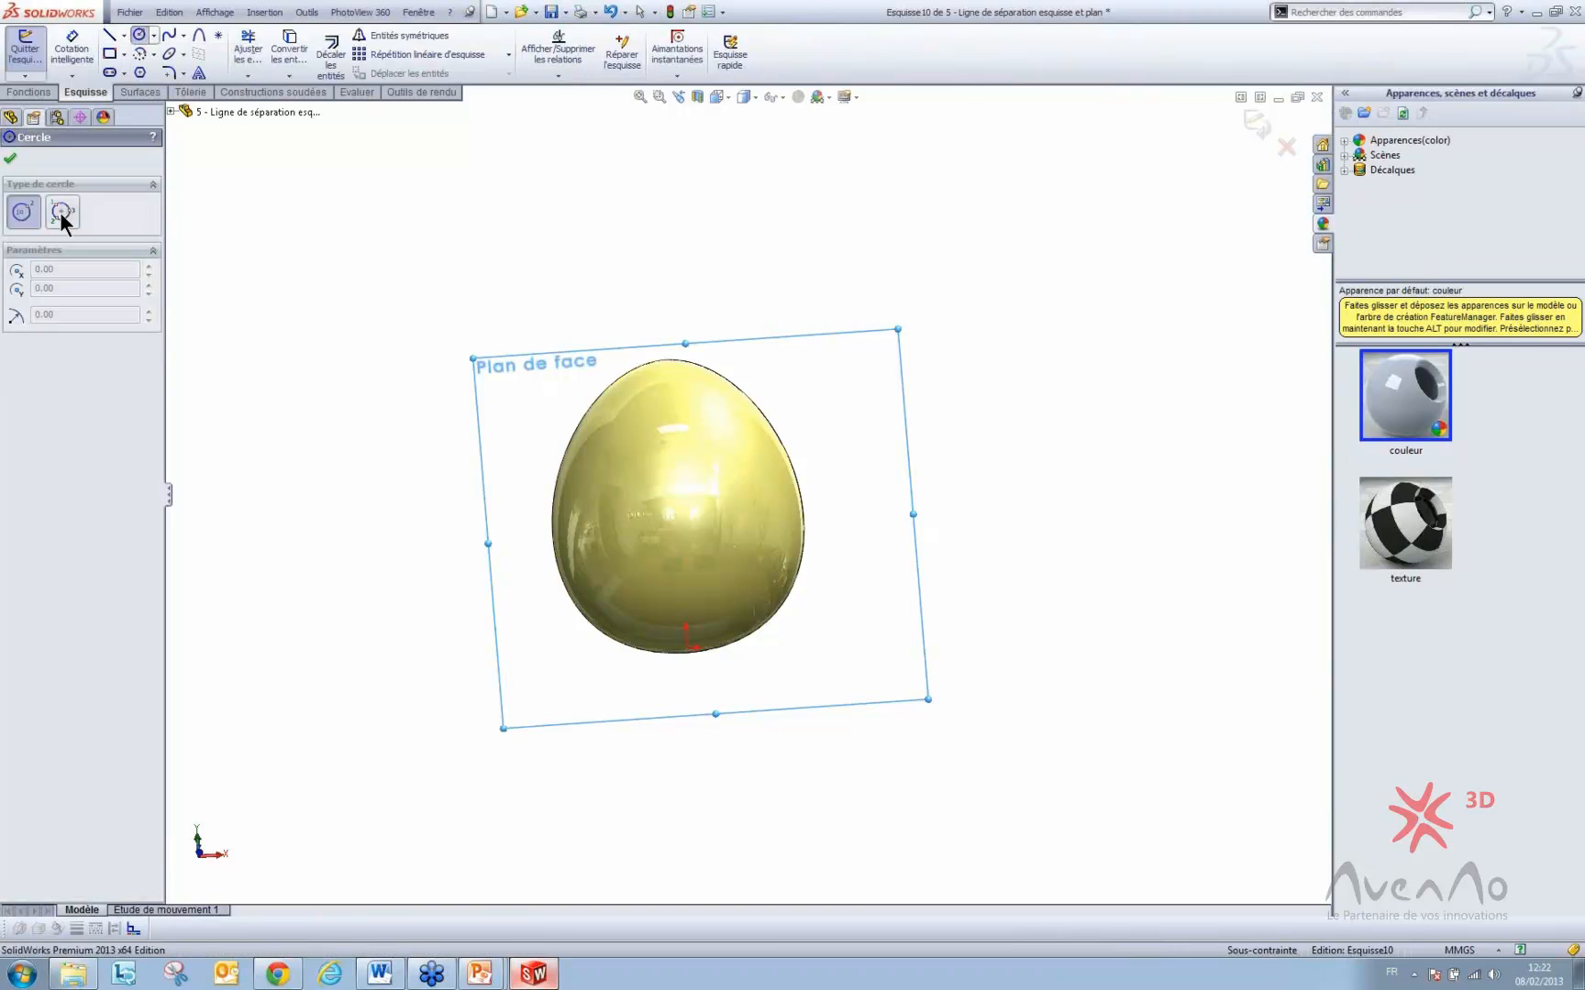
- Draw a three-point arc with a radius of about 16.4 mm over the upper-left area of the egg
left_click(139, 54)
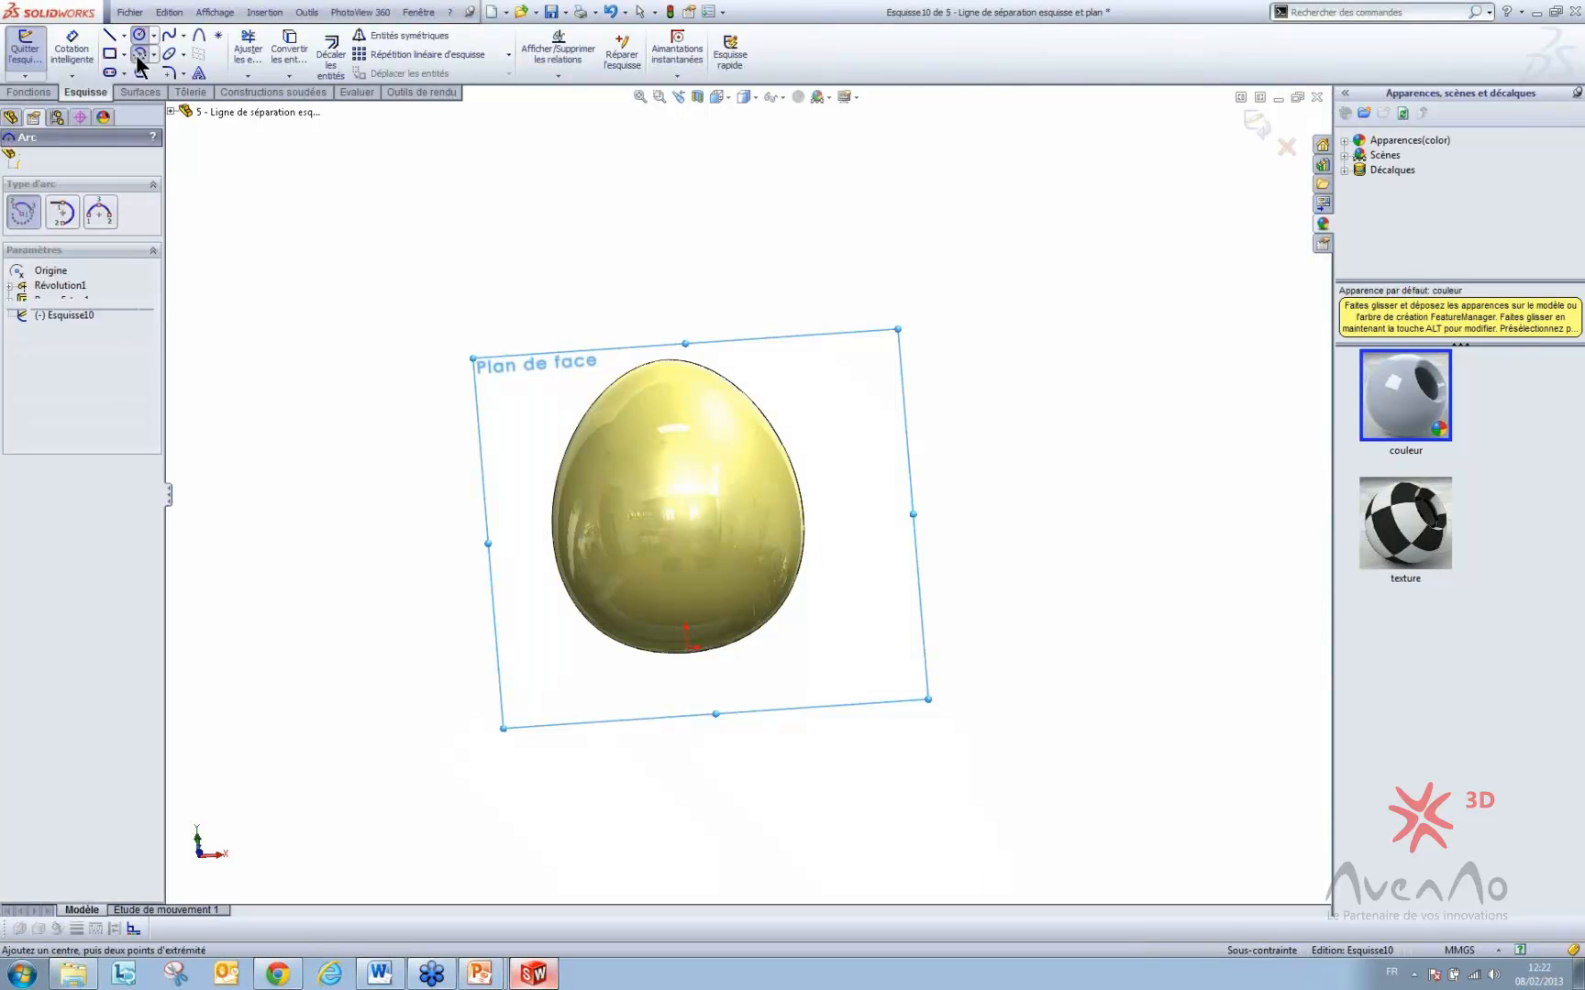
left_click(100, 212)
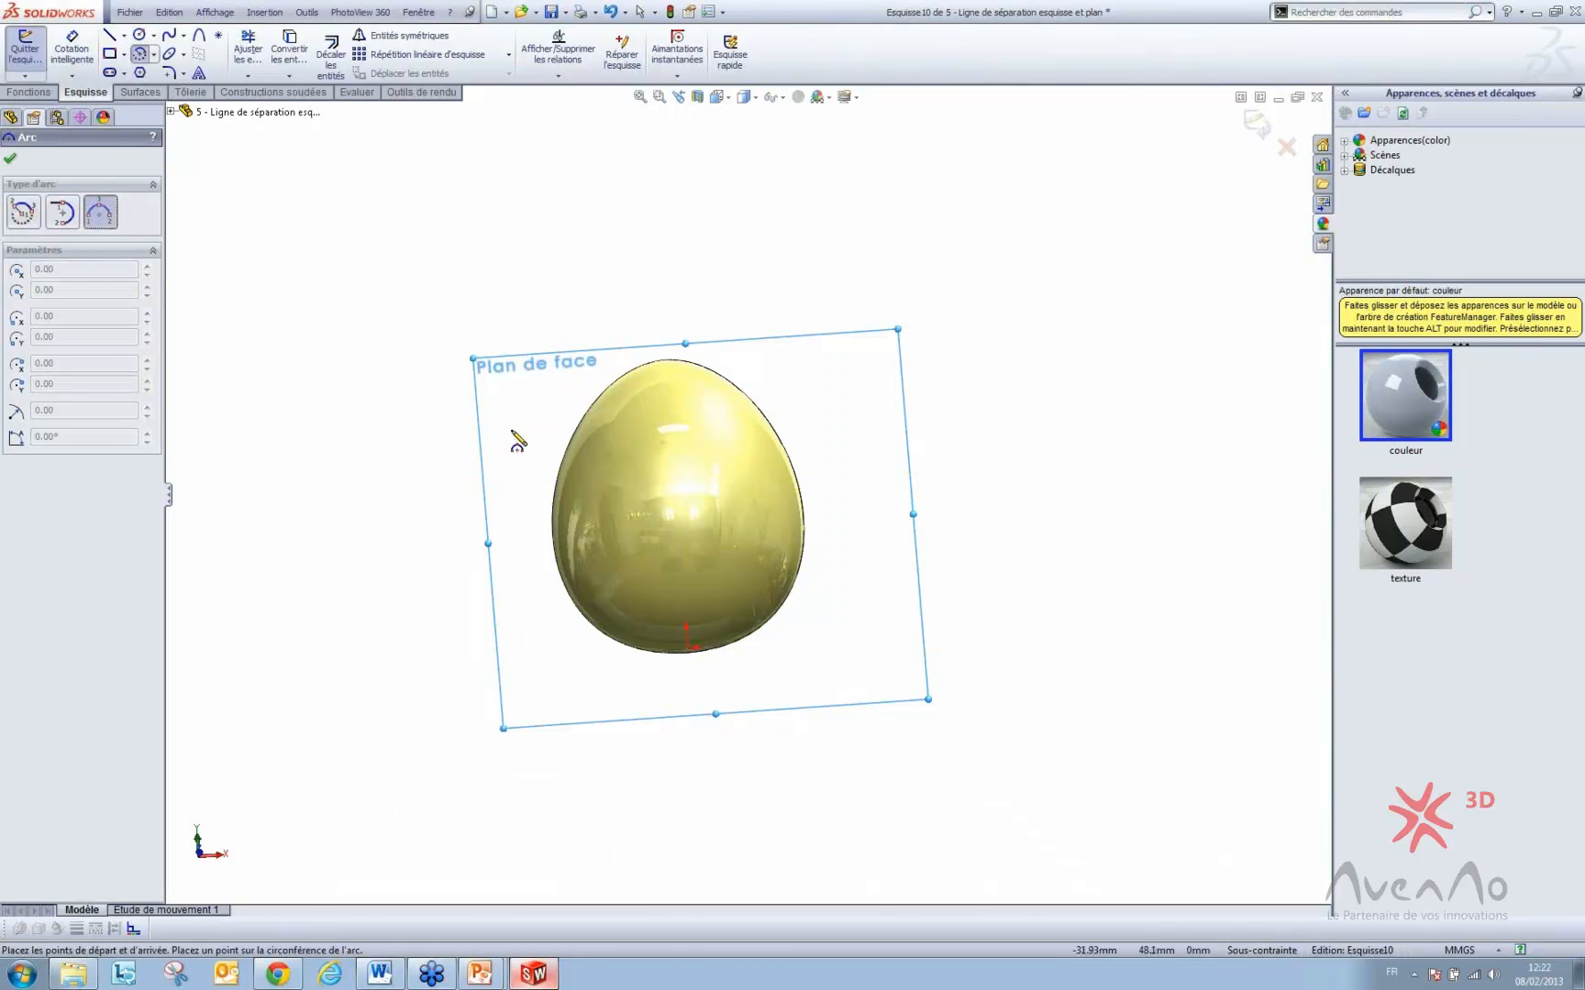
left_click(611, 562)
left_click(720, 456)
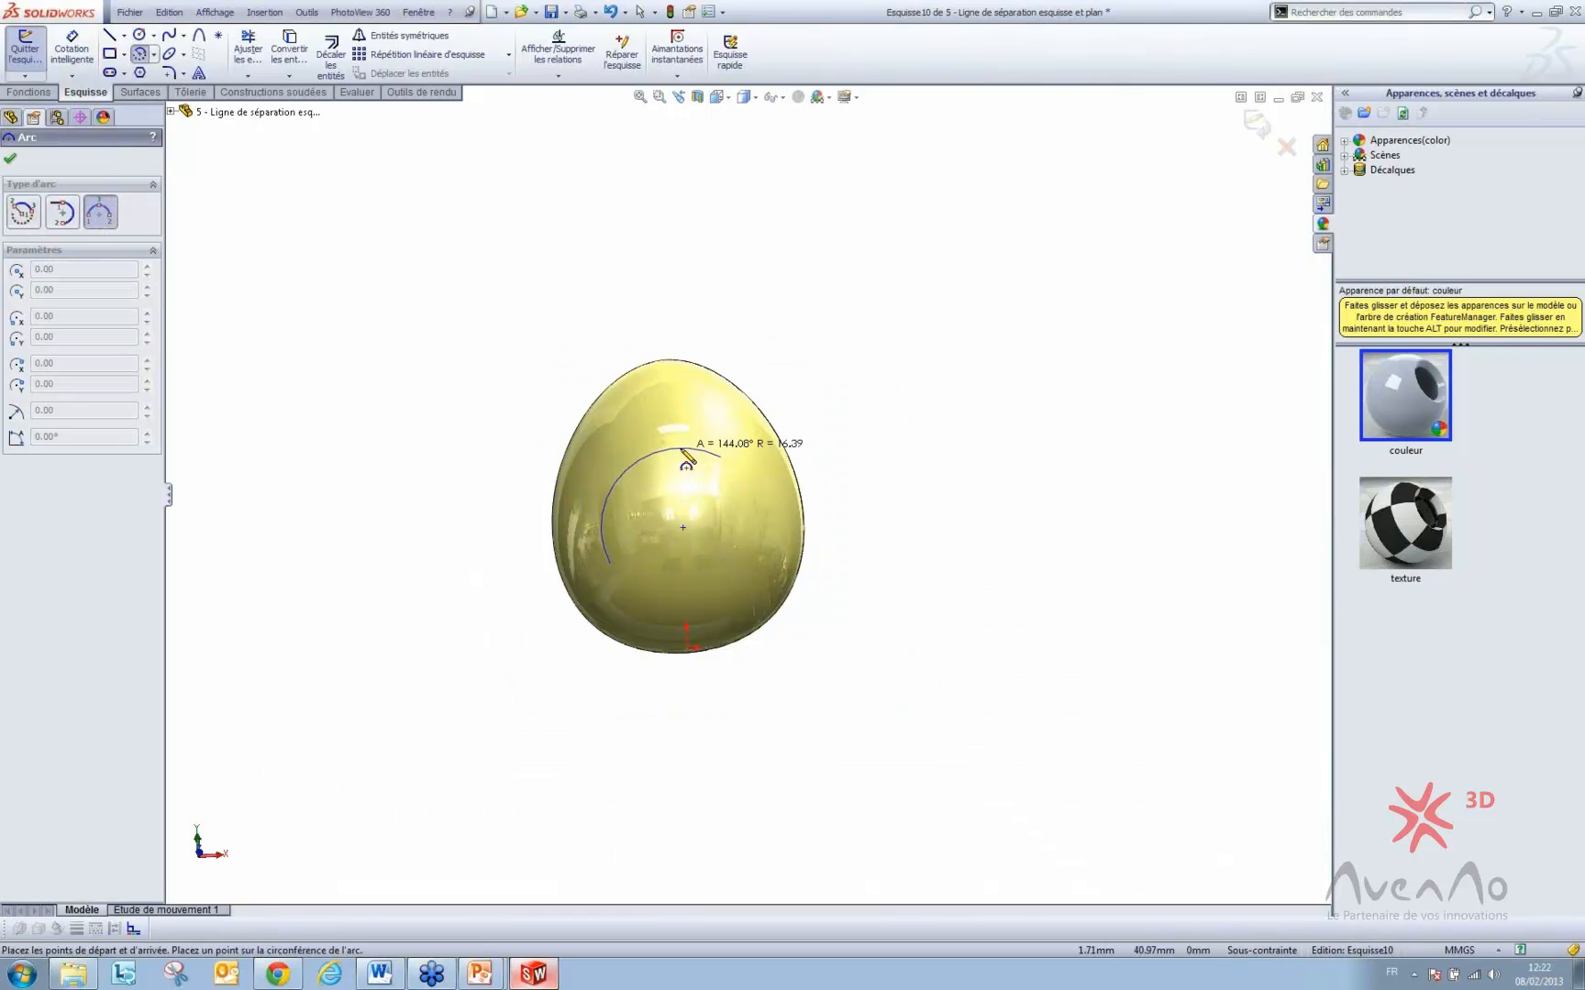
left_click(677, 449)
key("Escape")
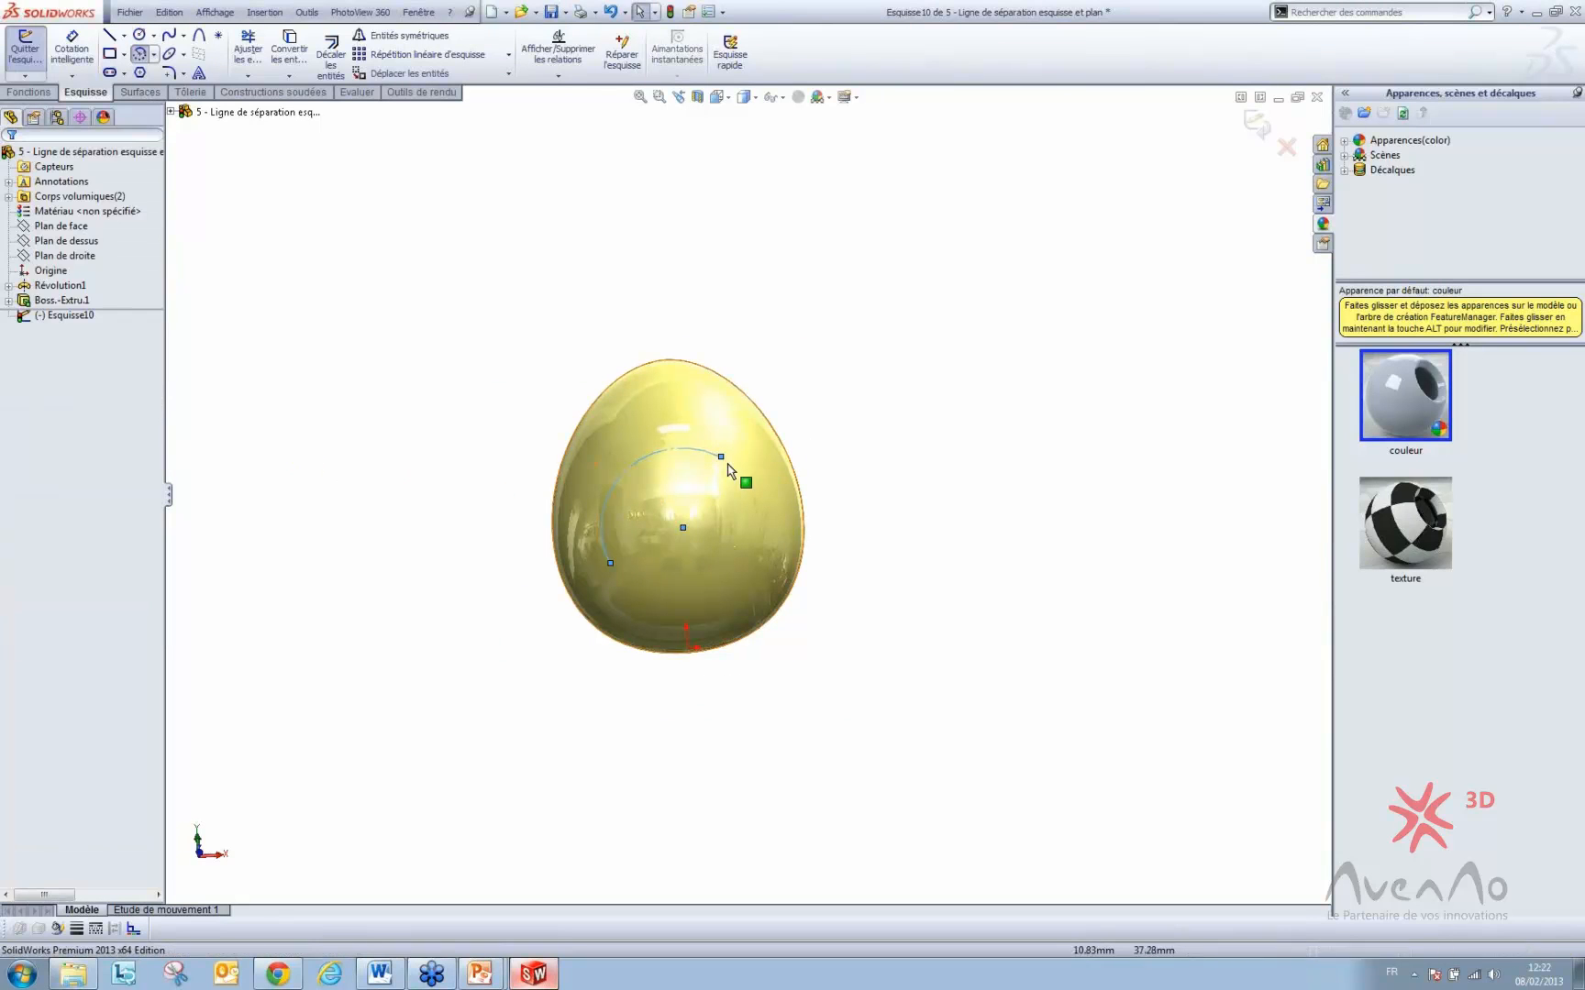
scroll(697, 468, "down", 4)
left_click(198, 72)
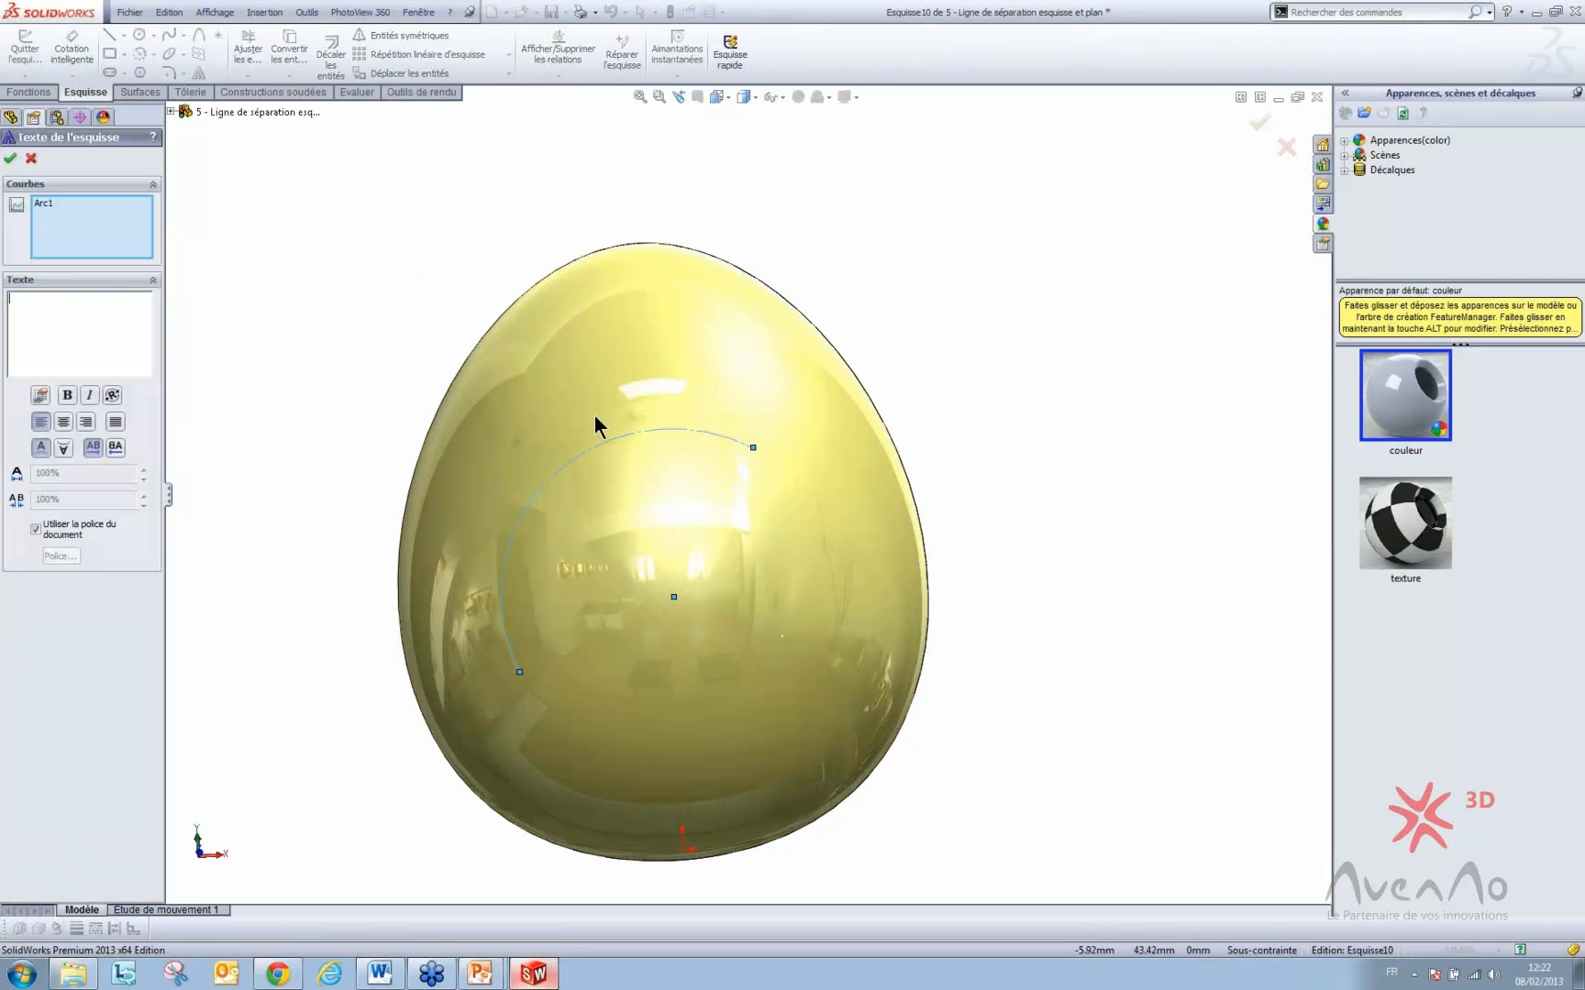
left_click(49, 333)
type("1234567899")
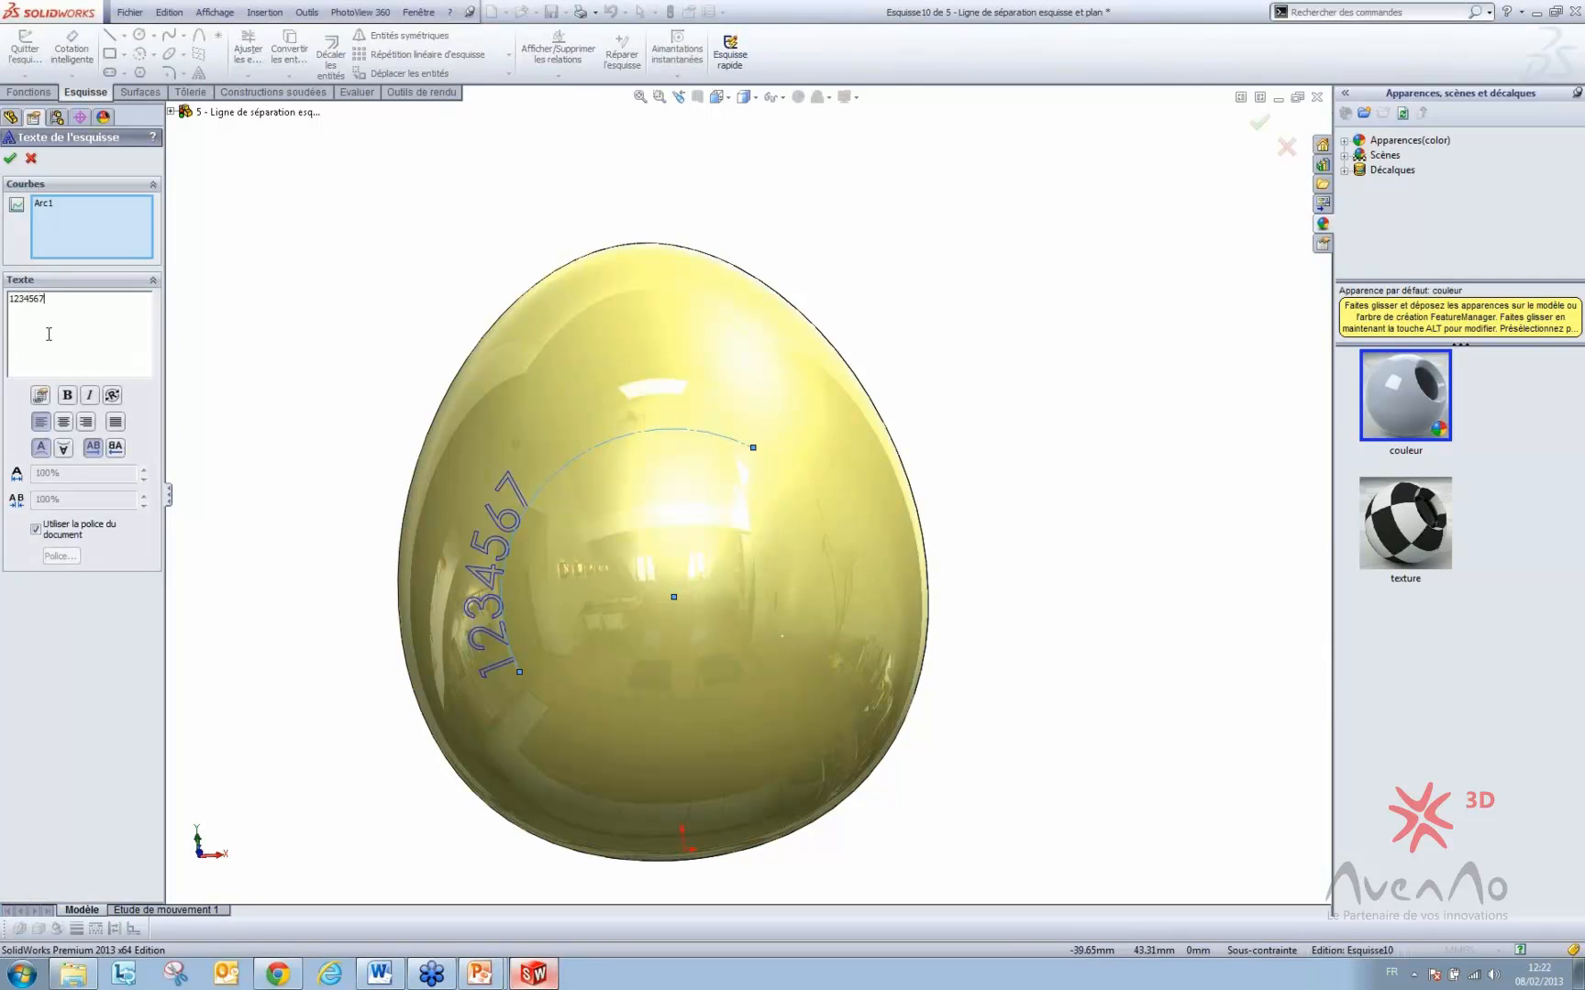
left_click(11, 158)
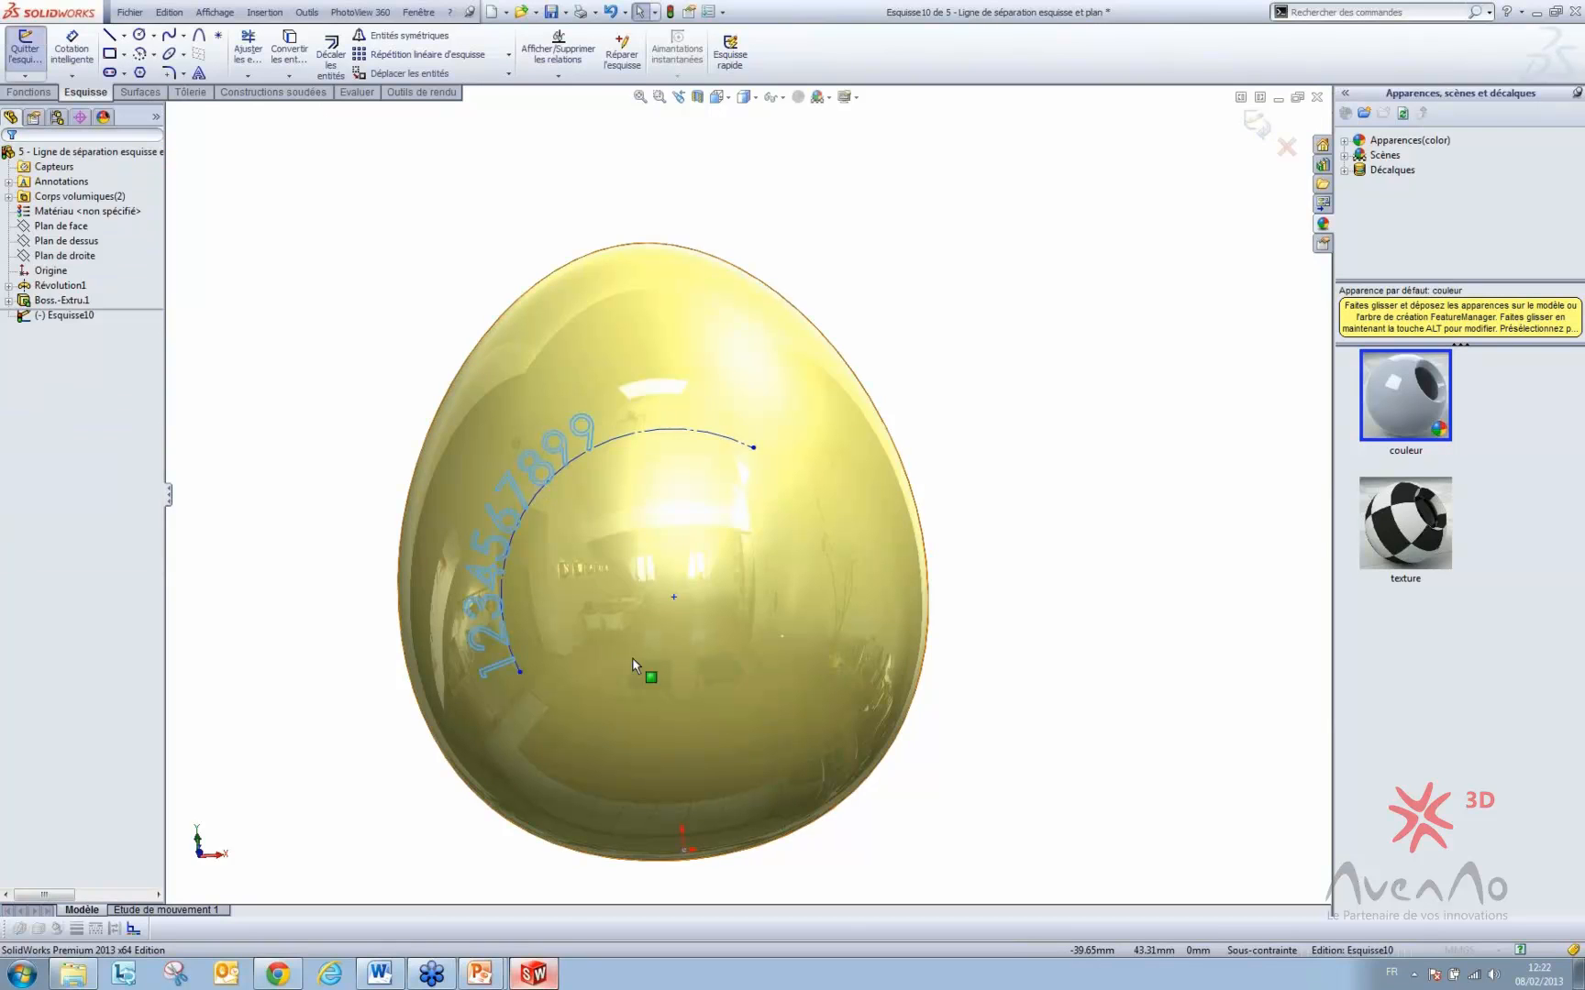
left_click(721, 438)
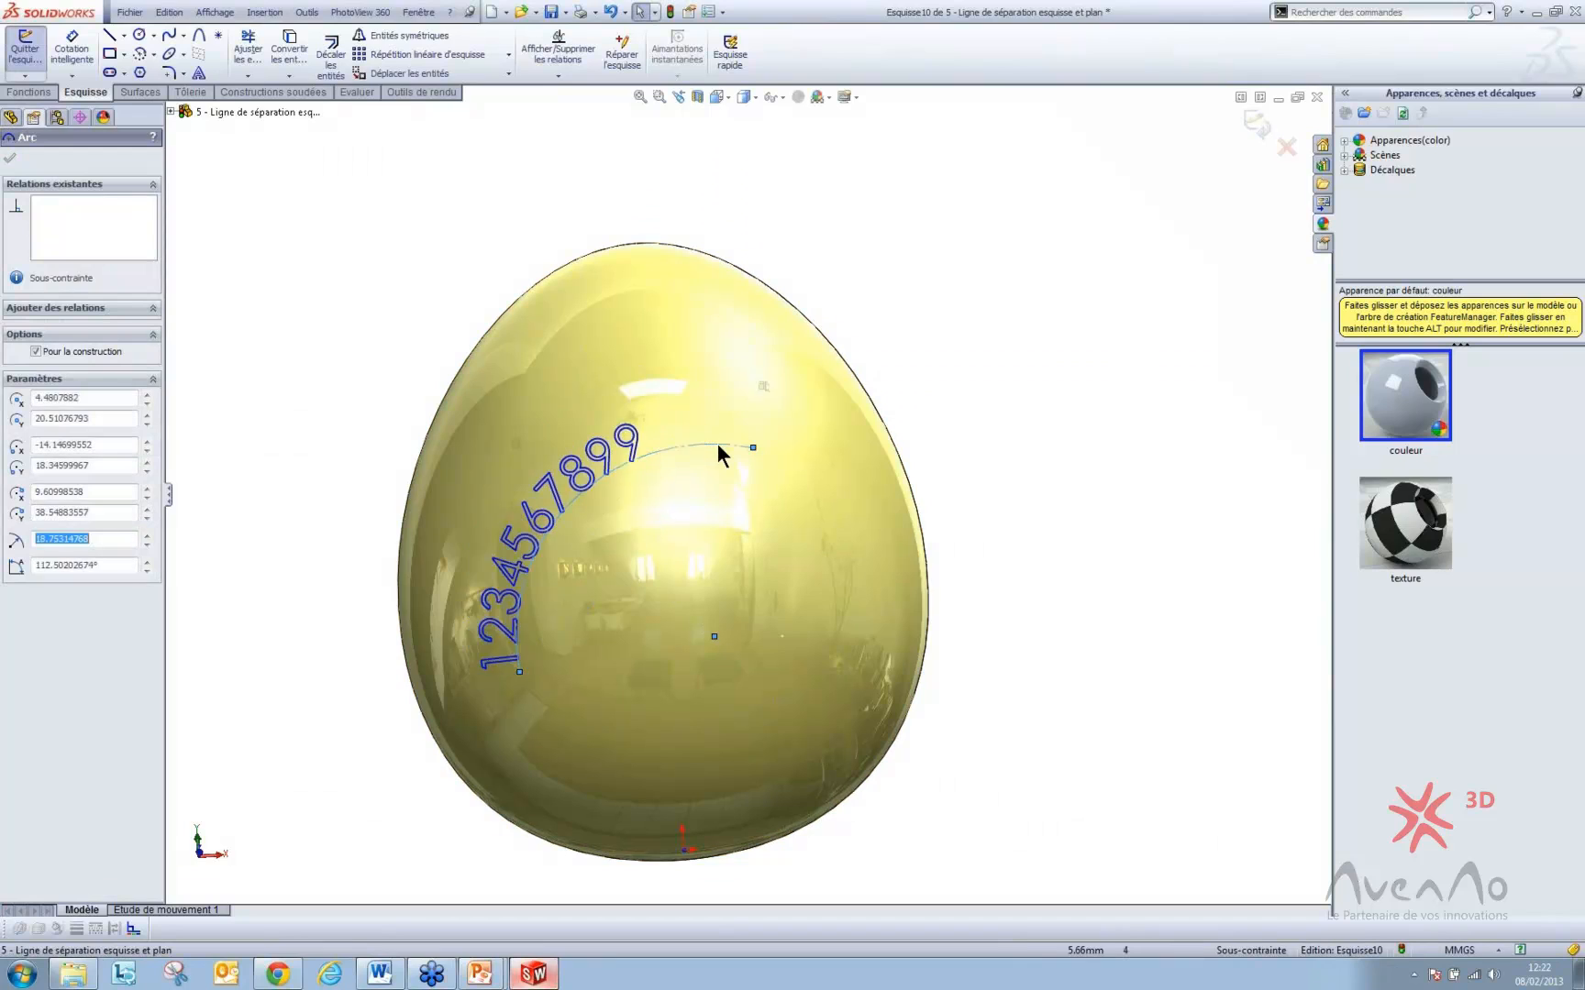
left_click_drag(653, 456, 662, 518)
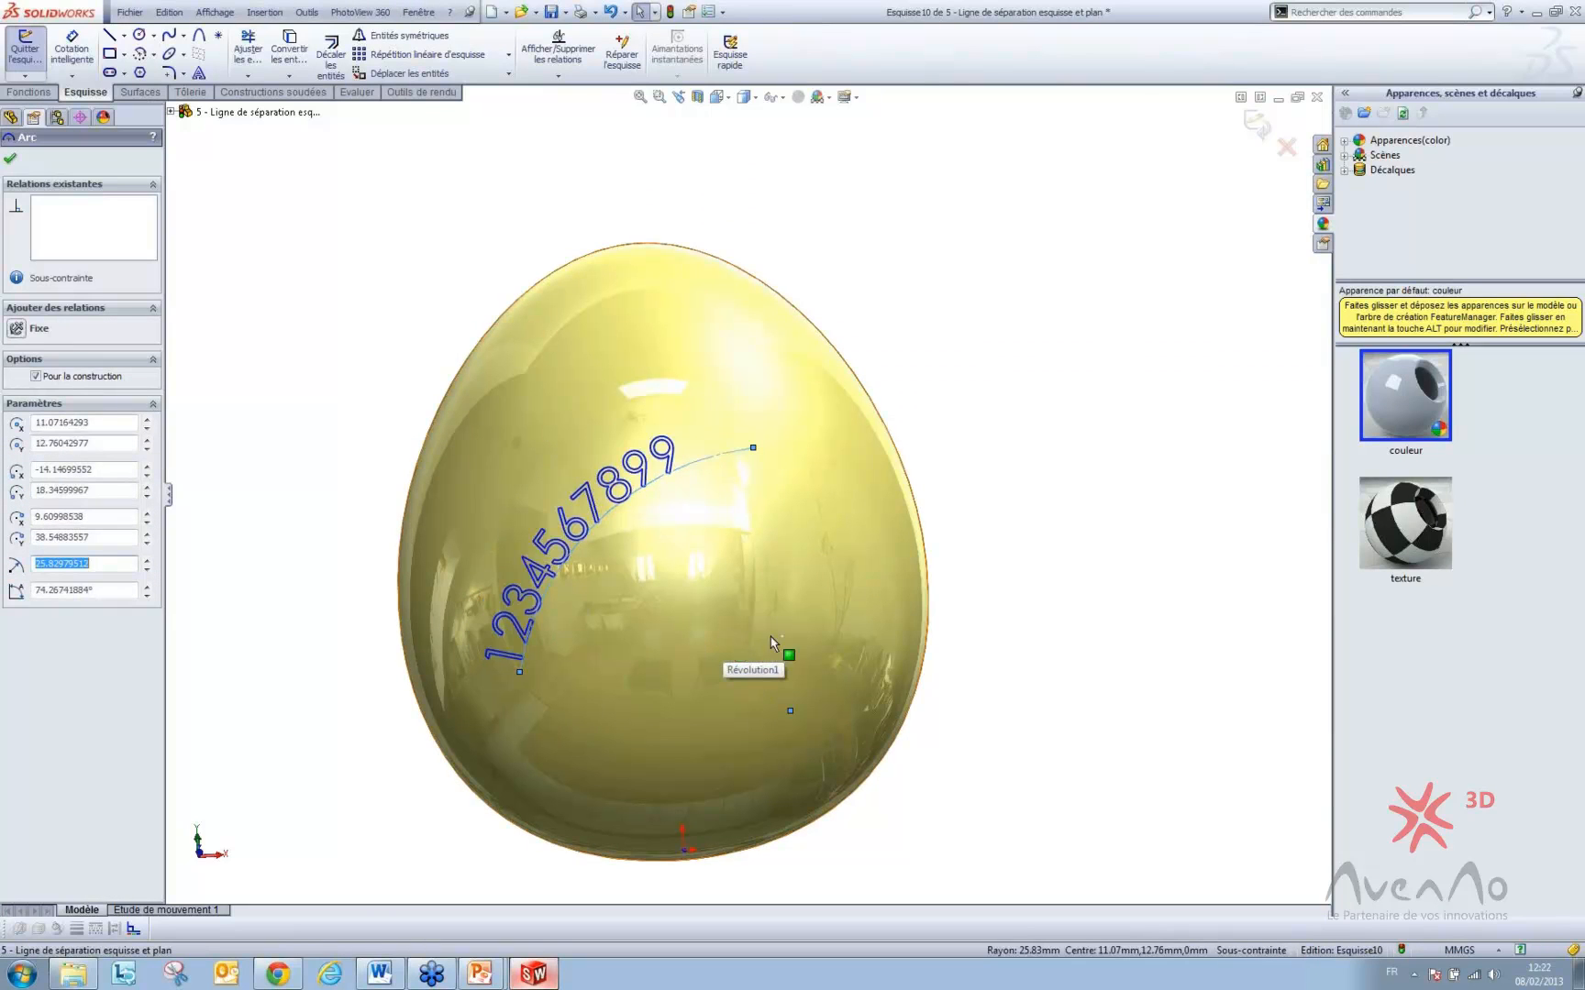
- Create a projection split line from the current text sketch onto the egg's face
middle_click_drag(679, 600, 740, 601)
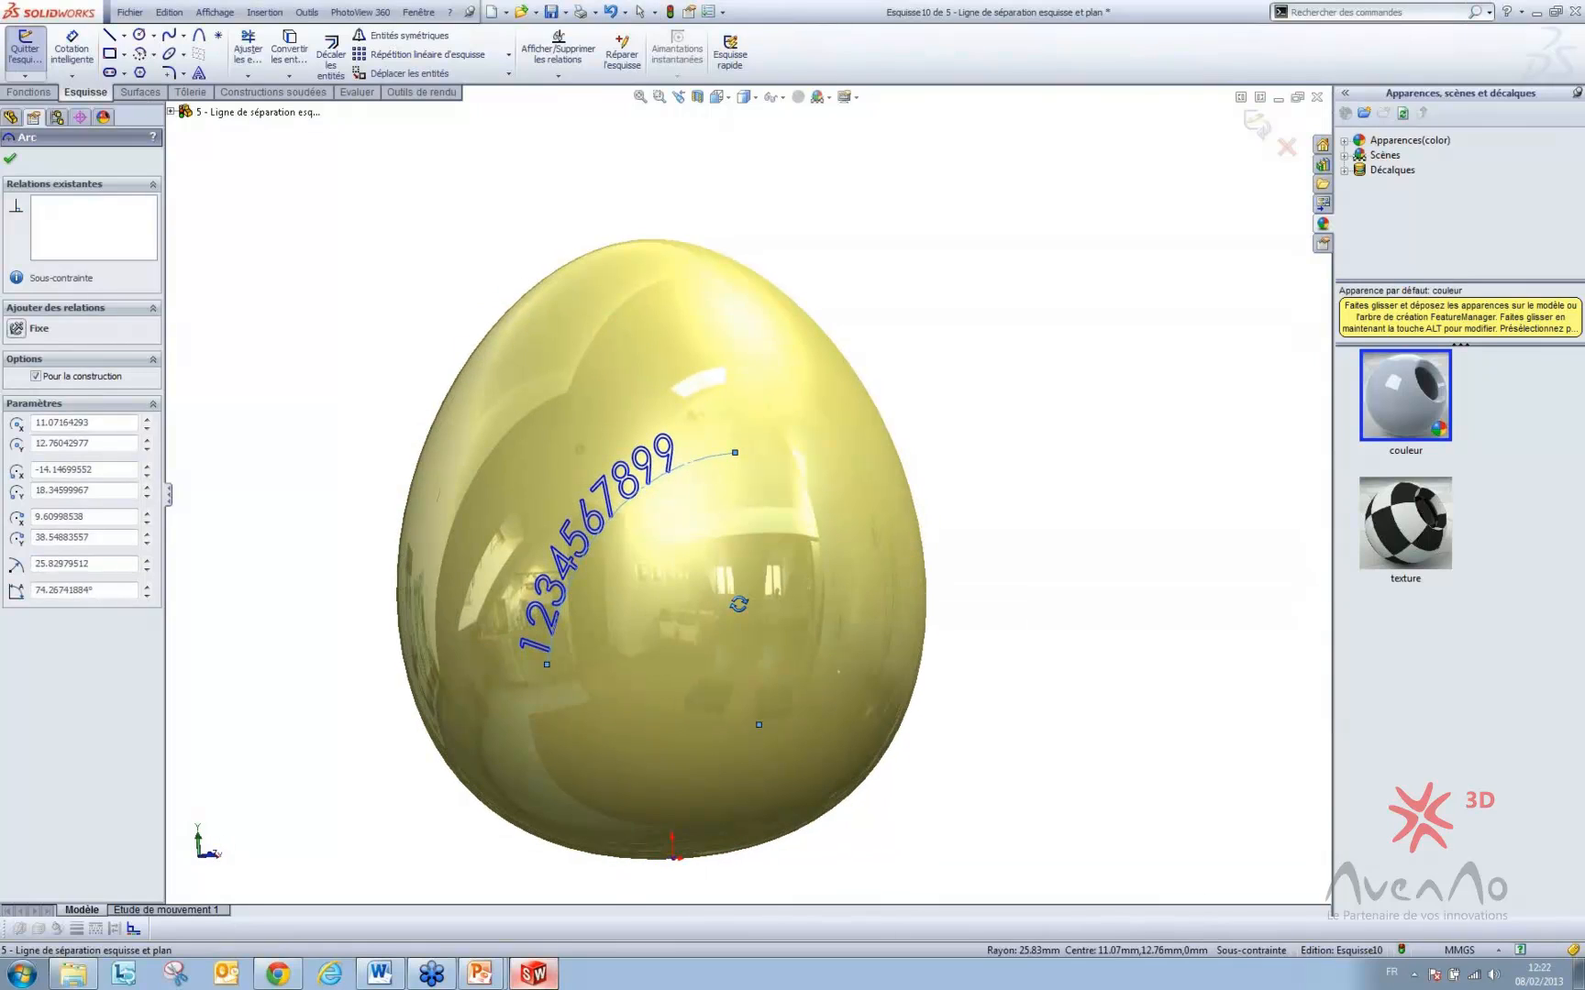
left_click(28, 92)
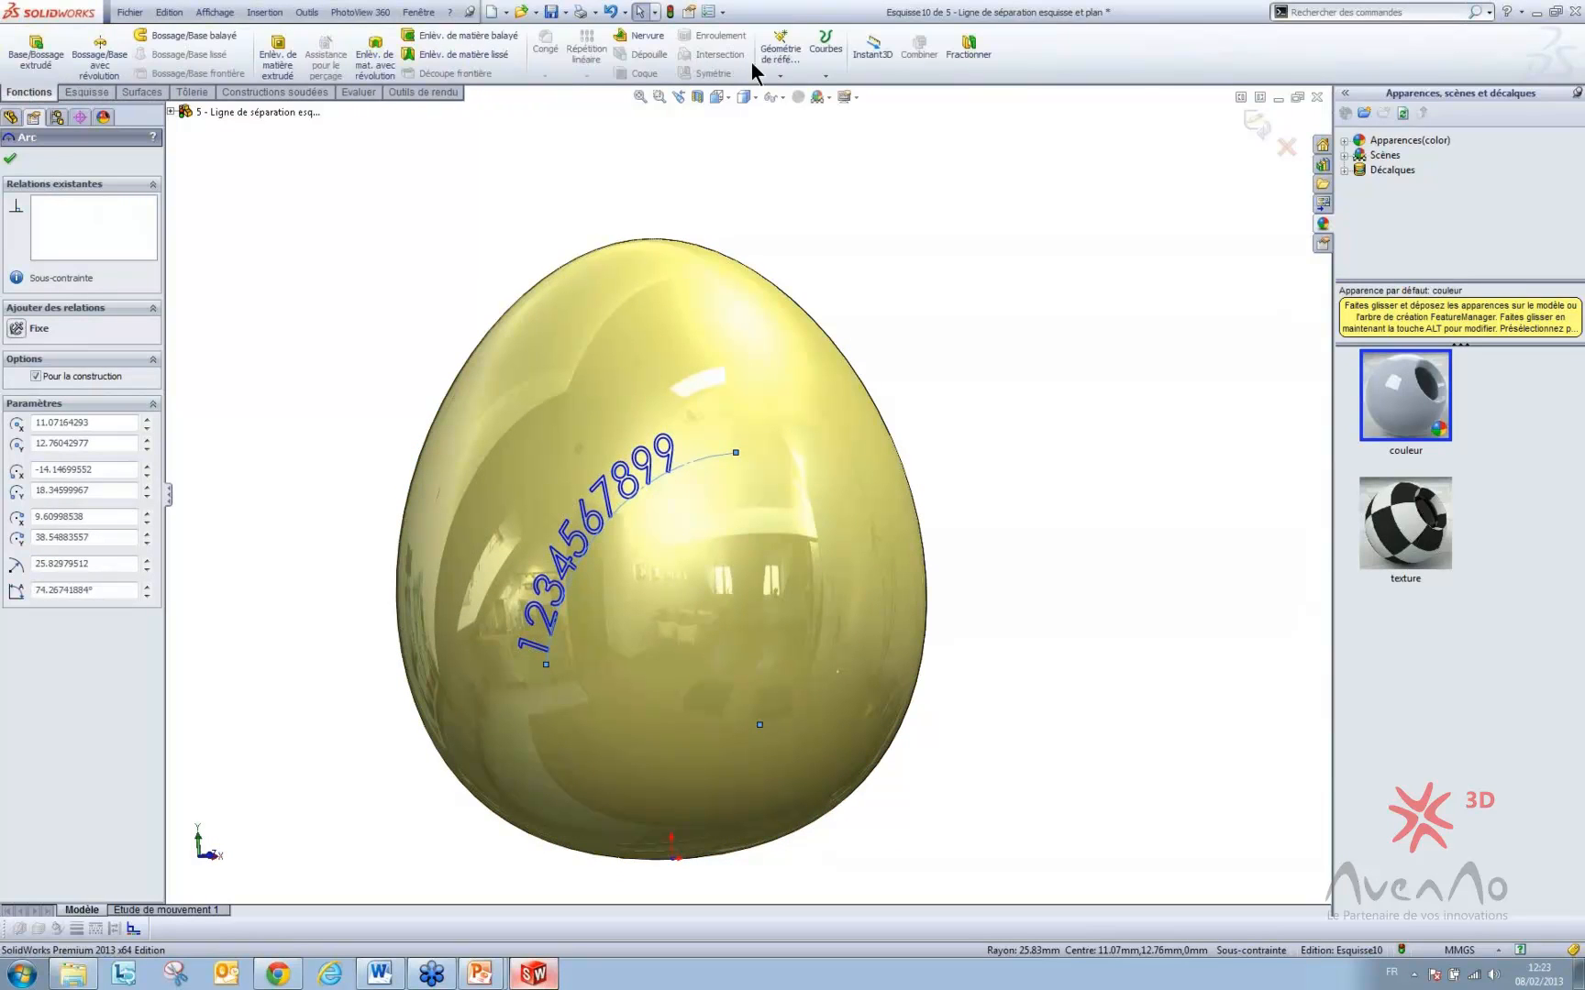
left_click(826, 69)
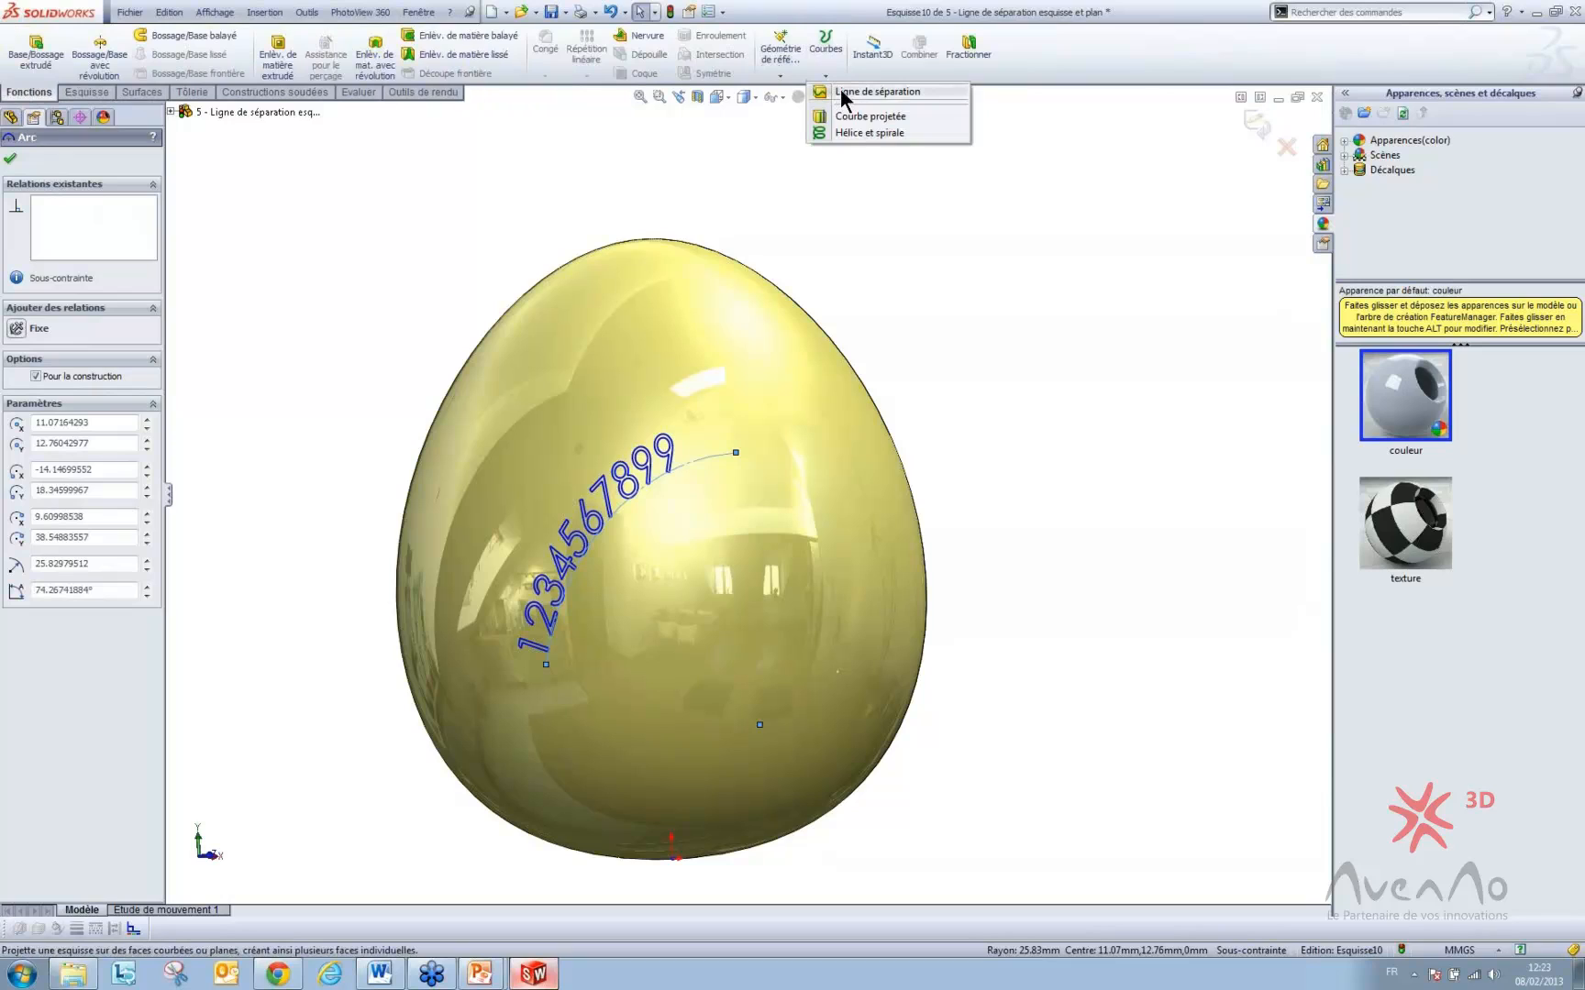
left_click(841, 93)
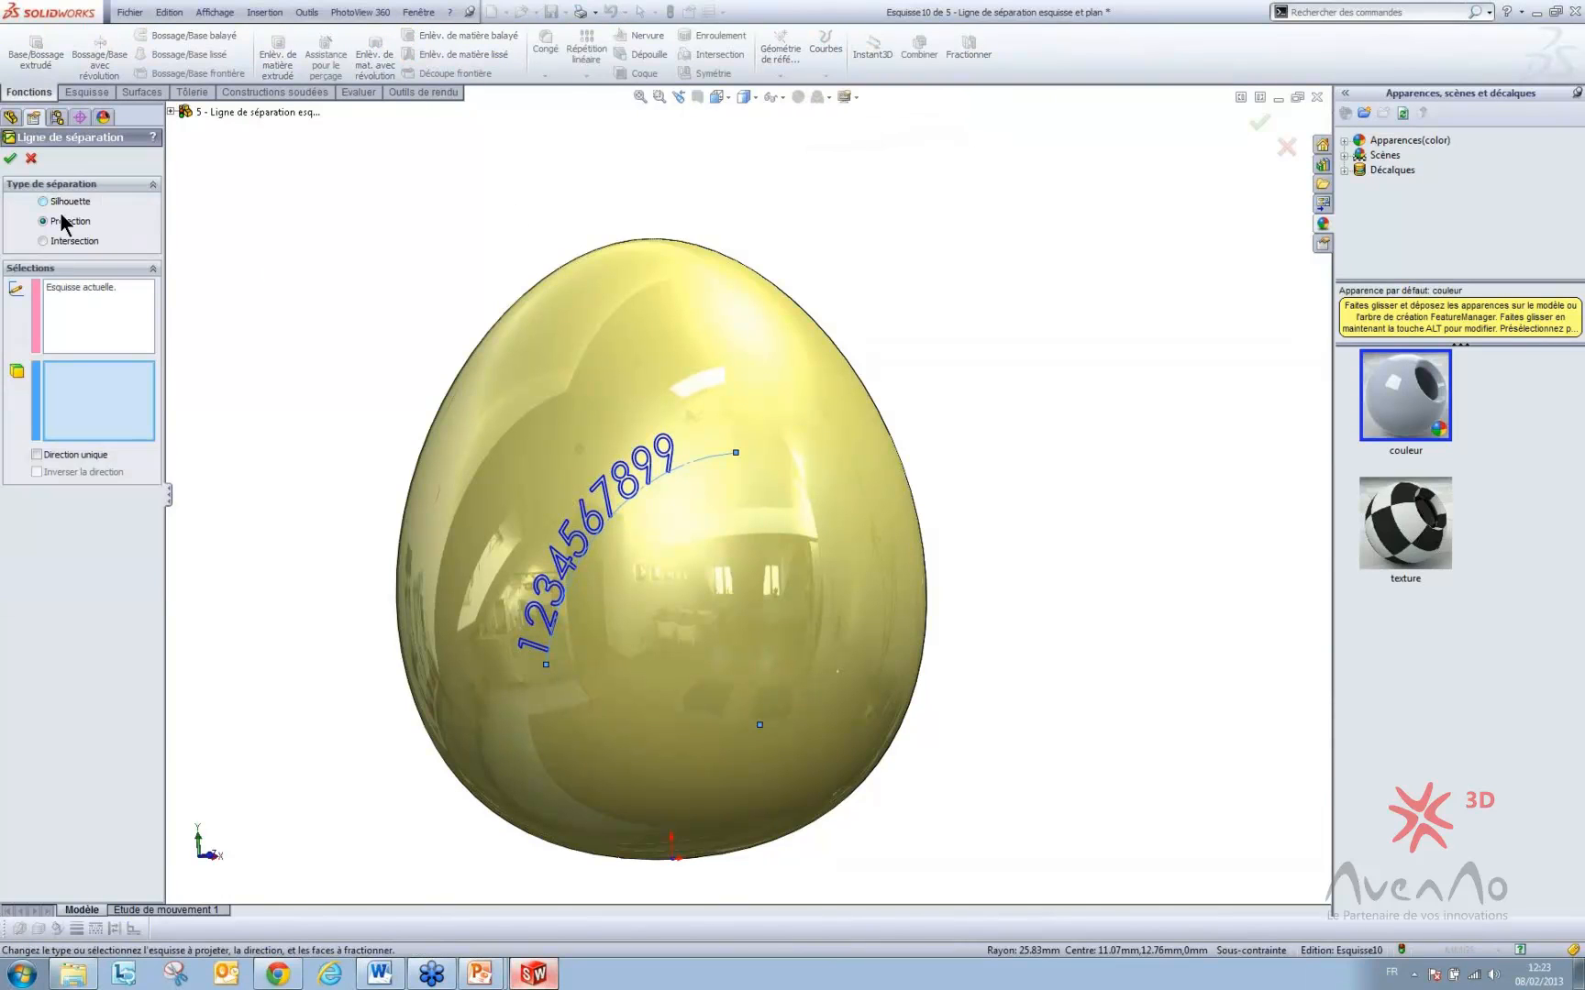
left_click(87, 323)
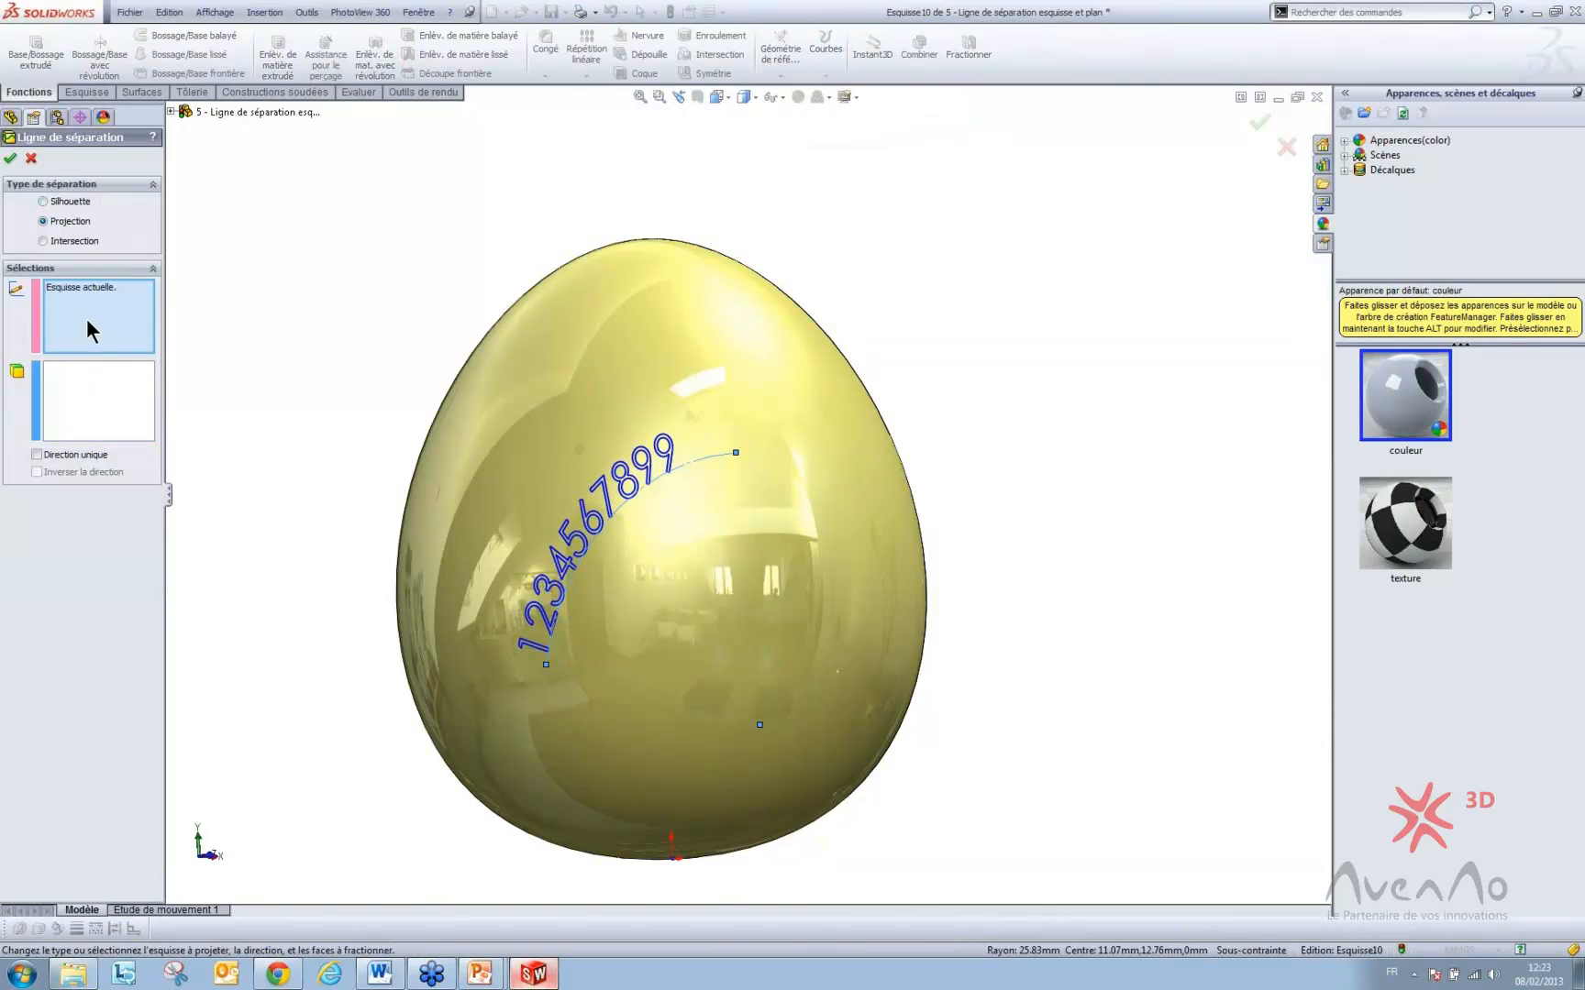
left_click(81, 393)
left_click(775, 405)
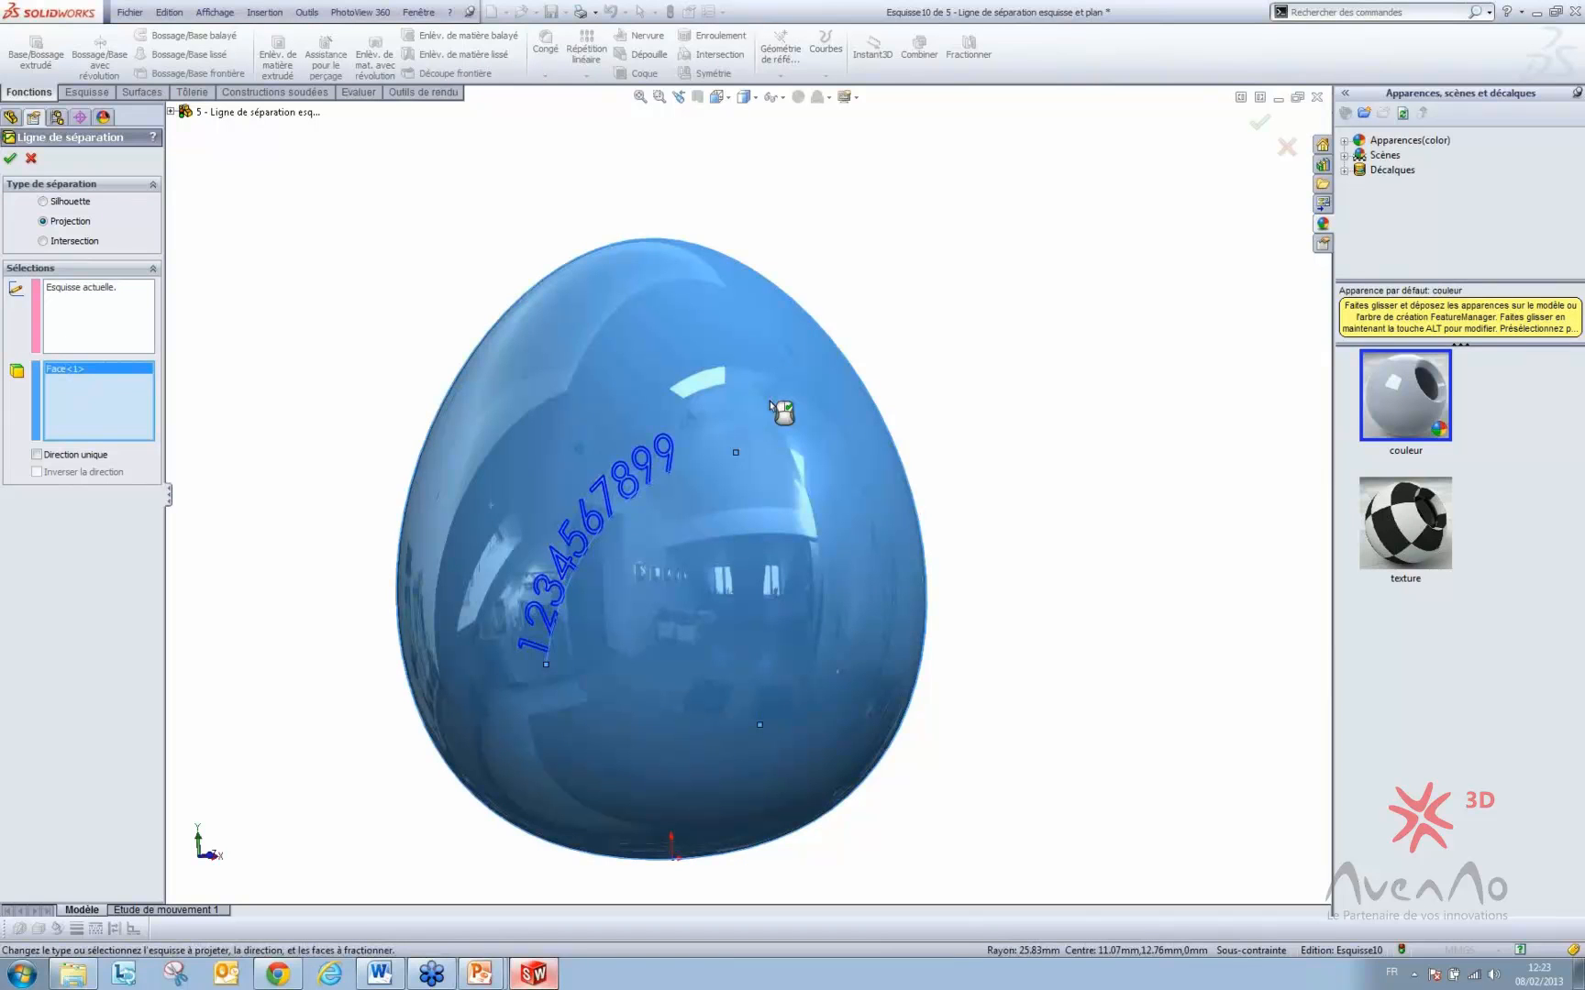
mouse_move(668, 511)
middle_mouse_down()
mouse_move(775, 512)
mouse_move(658, 518)
middle_mouse_up()
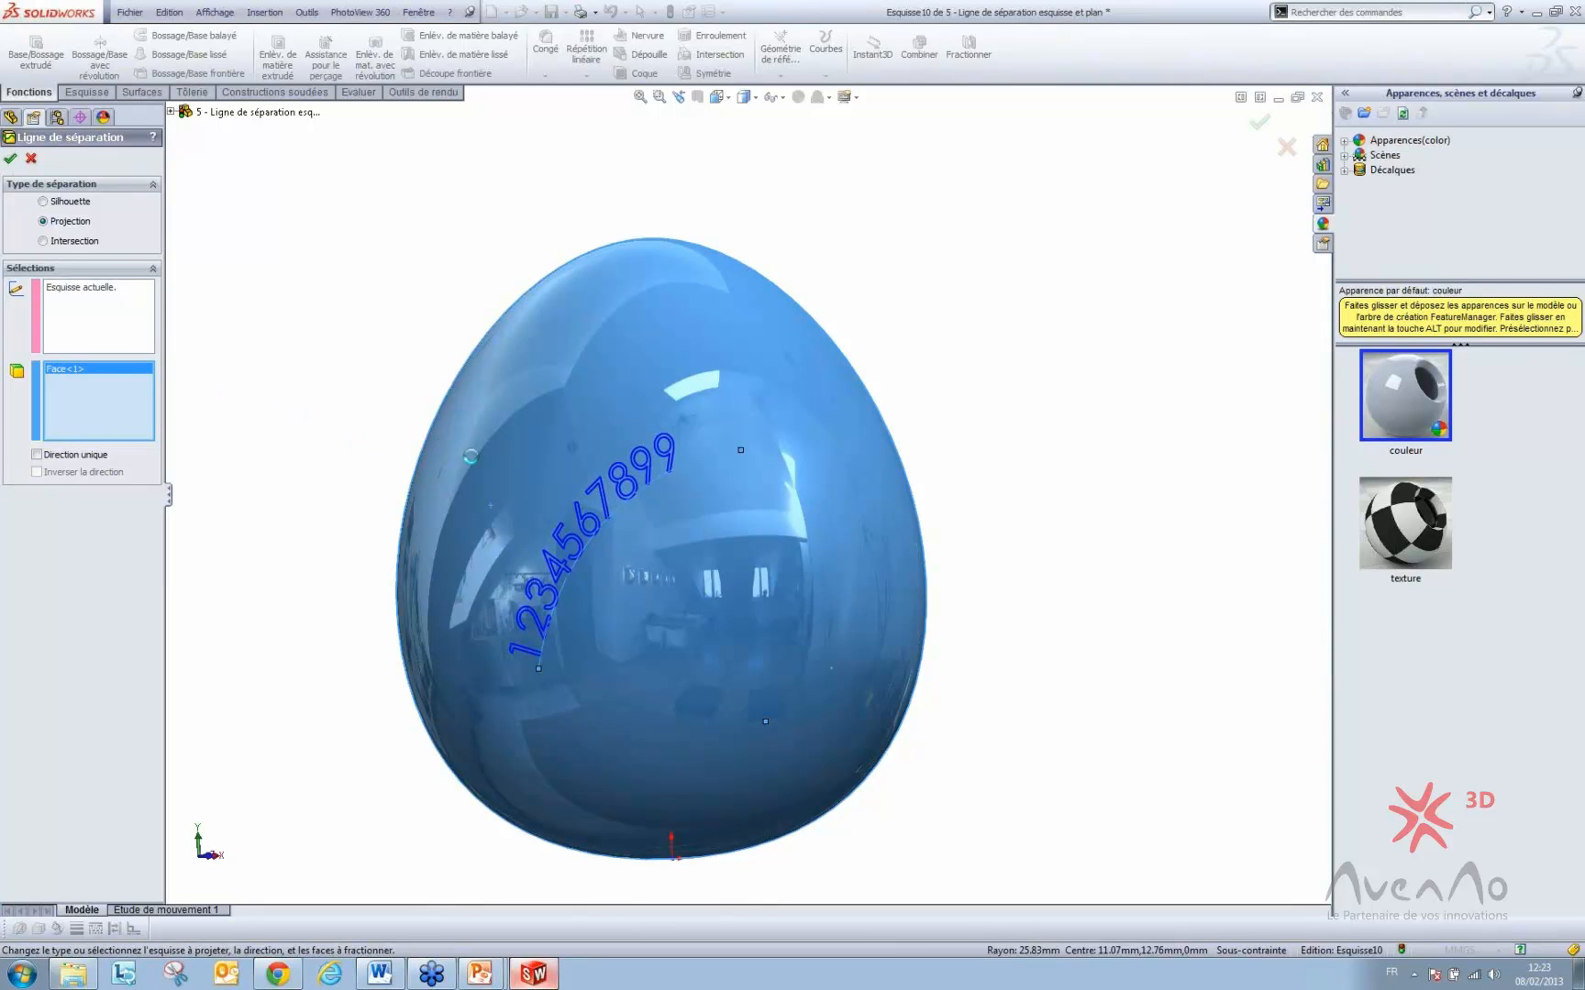
key("Return")
- Edit the text split line so it projects in a single direction only
middle_click_drag(471, 456, 414, 479)
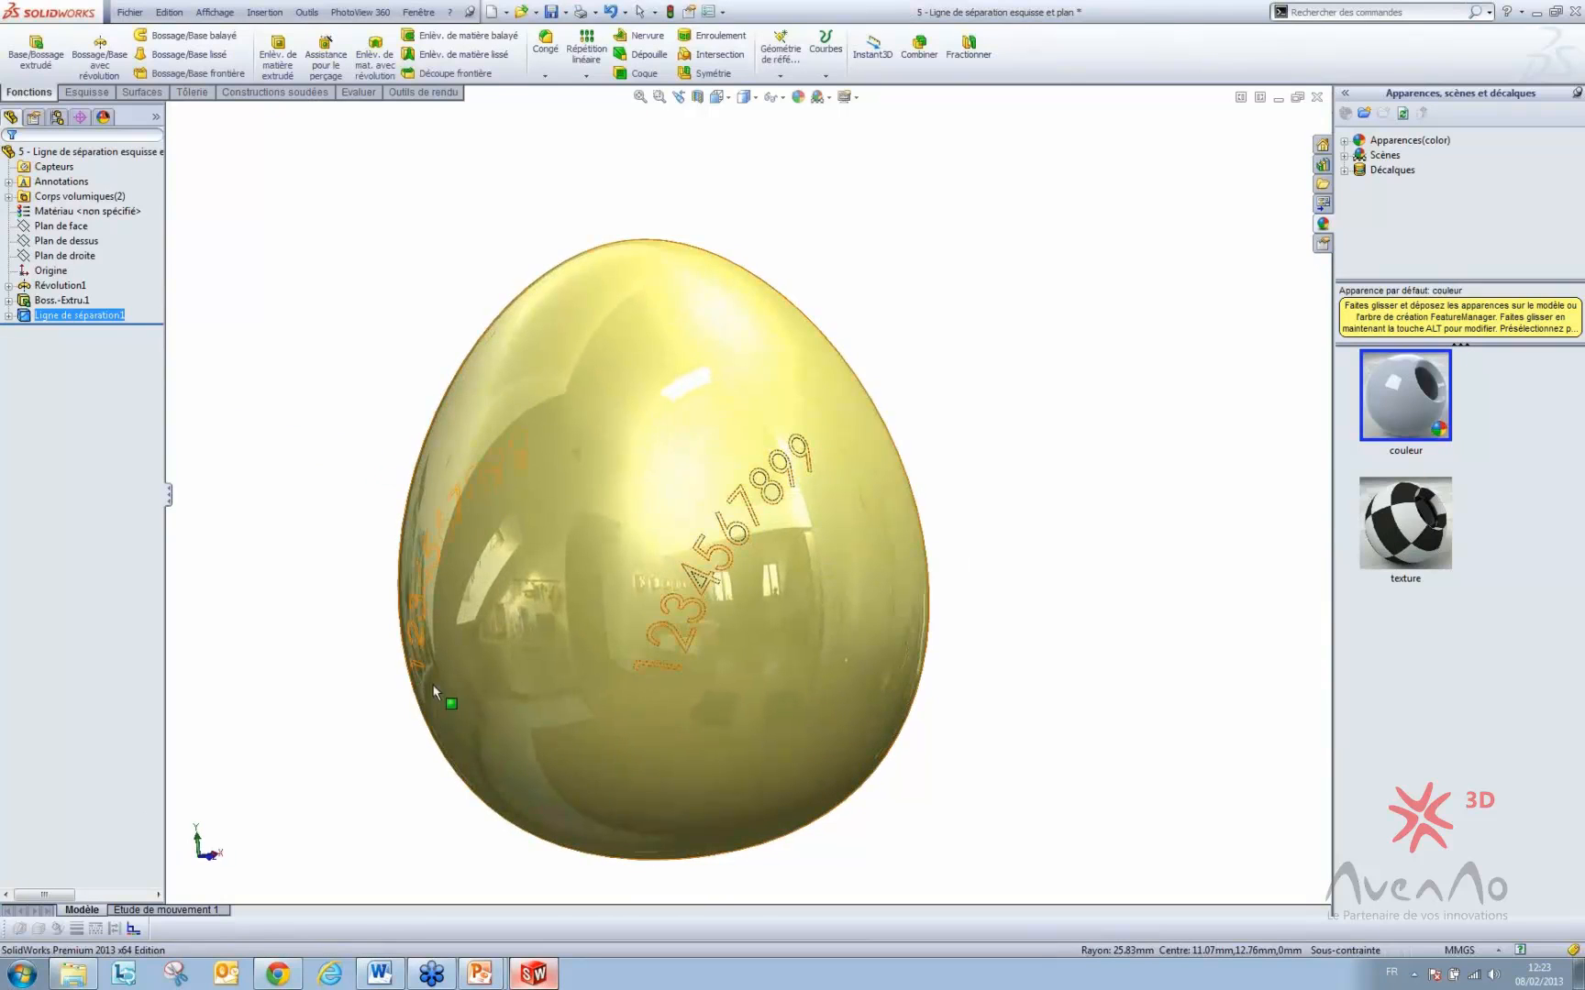
left_click(18, 314)
left_click(34, 272)
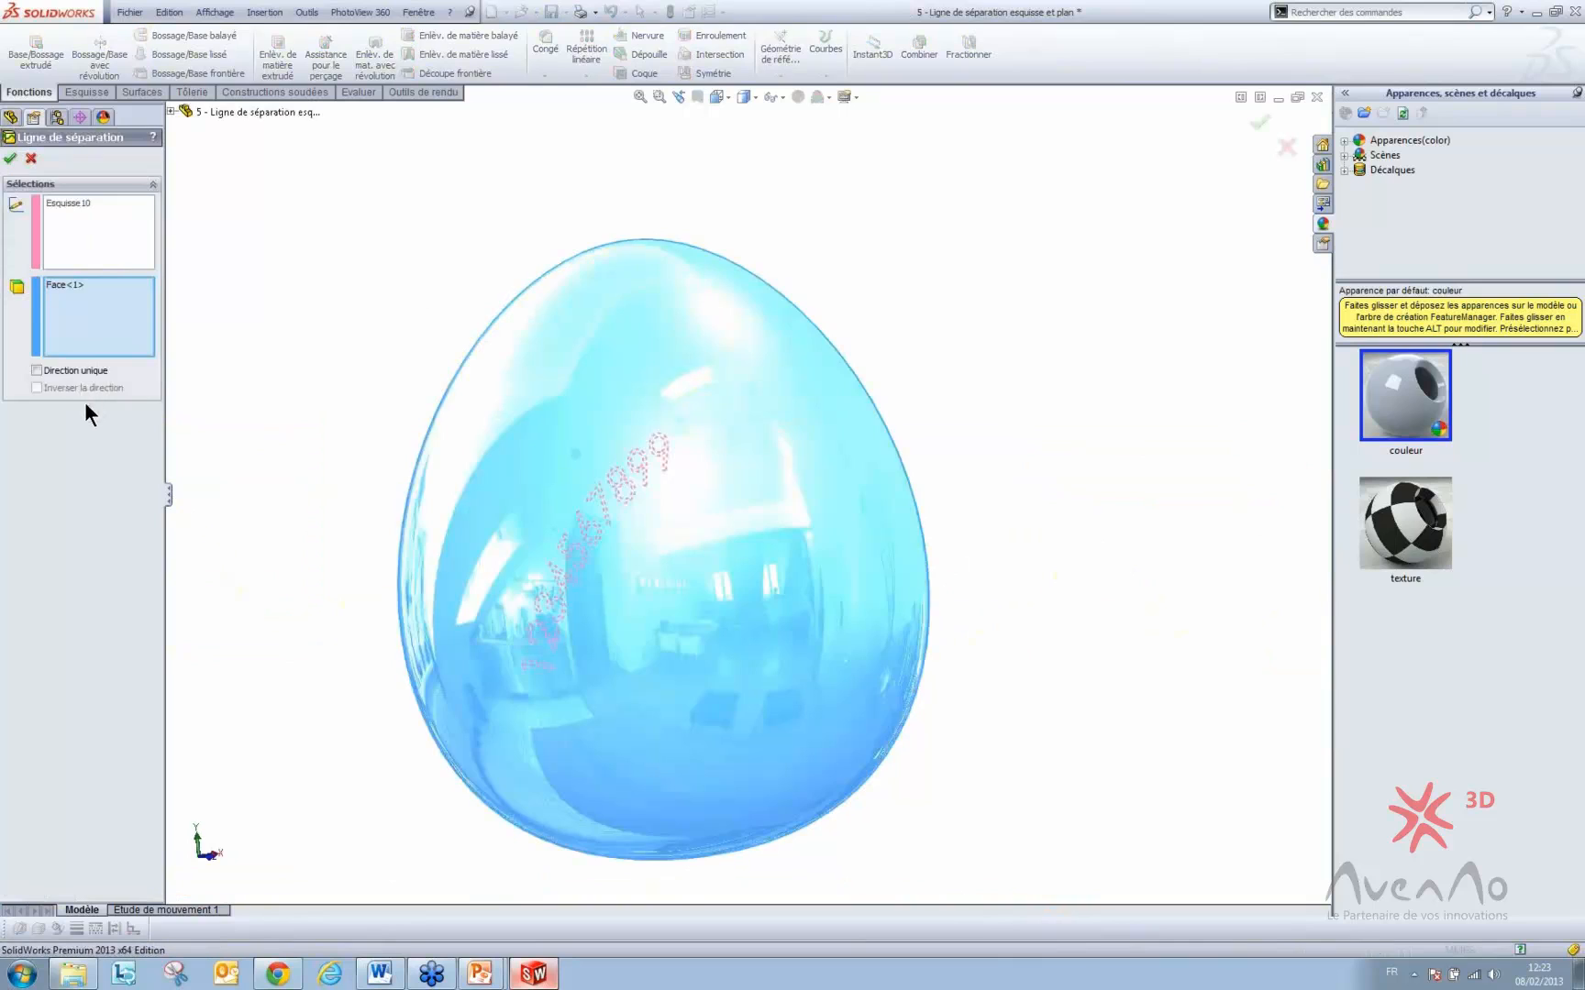
middle_click_drag(493, 424, 573, 428)
middle_click_drag(862, 689, 807, 681)
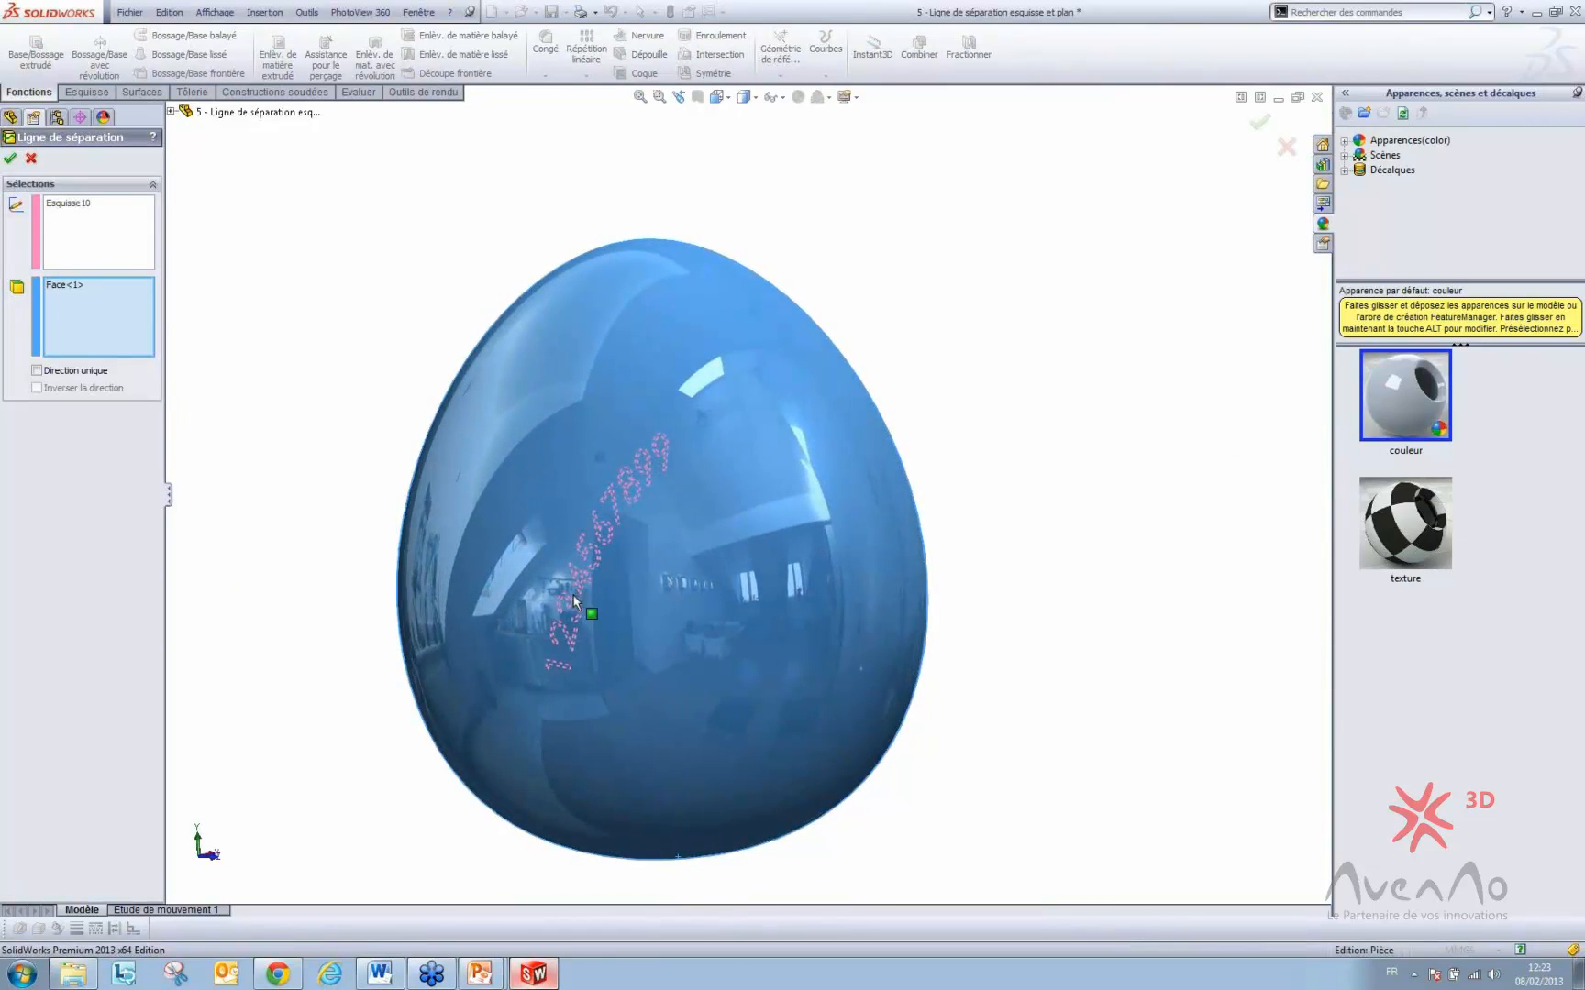
left_click(37, 369)
middle_click_drag(514, 477, 602, 553)
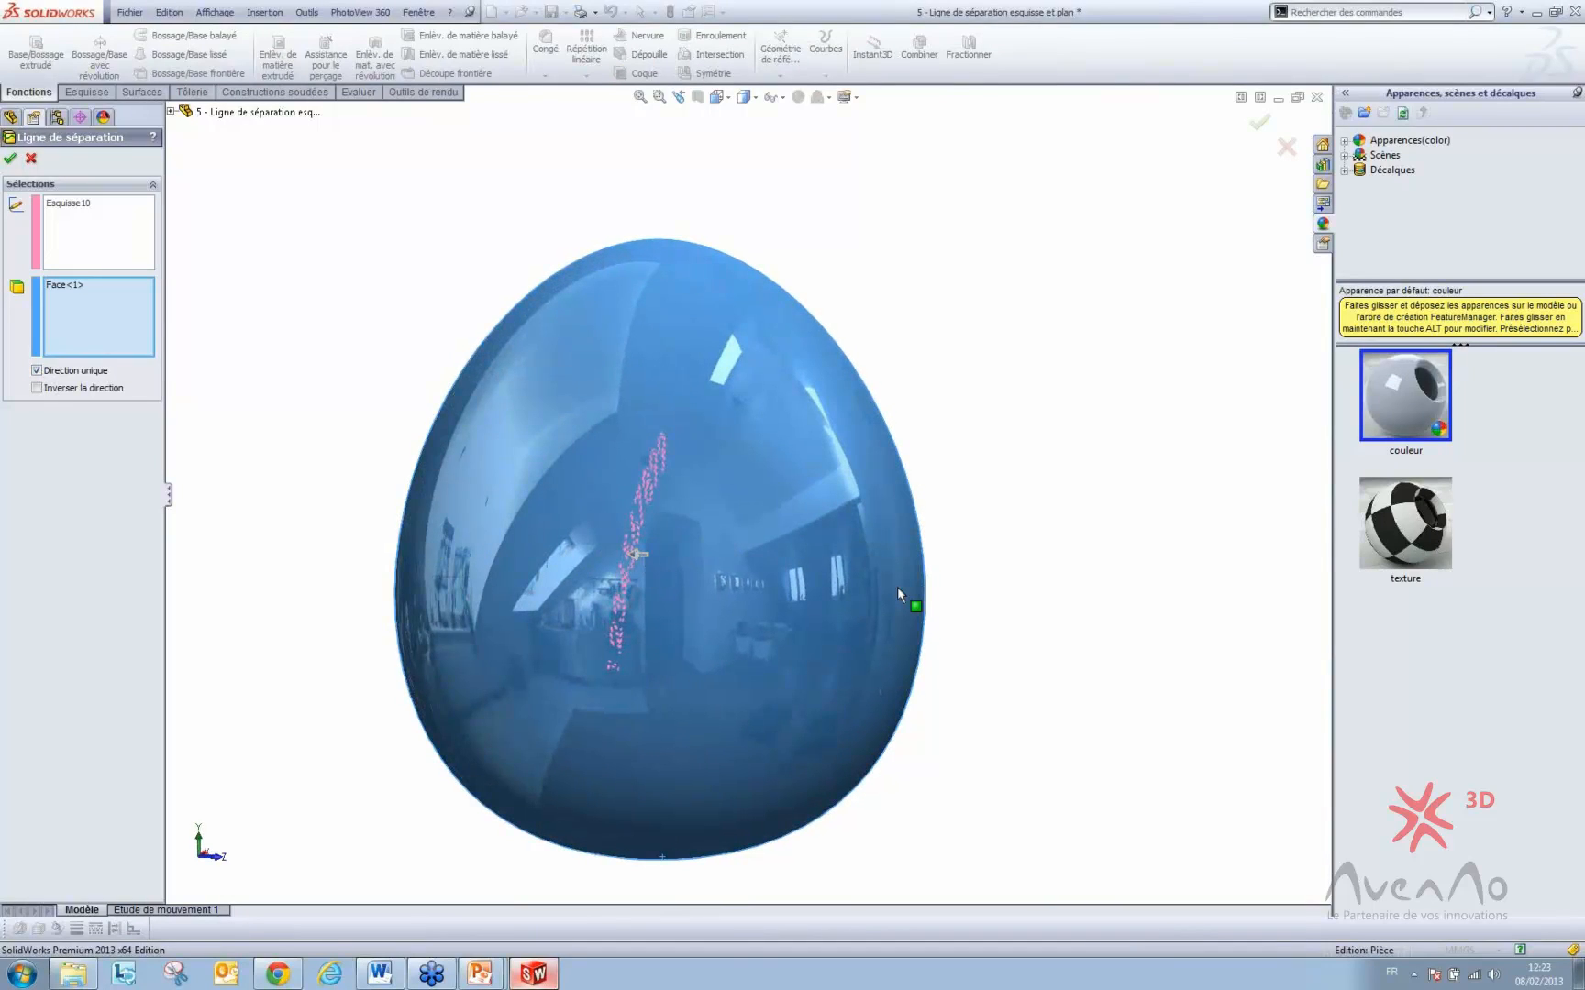
left_click(10, 158)
middle_click_drag(604, 615, 413, 580)
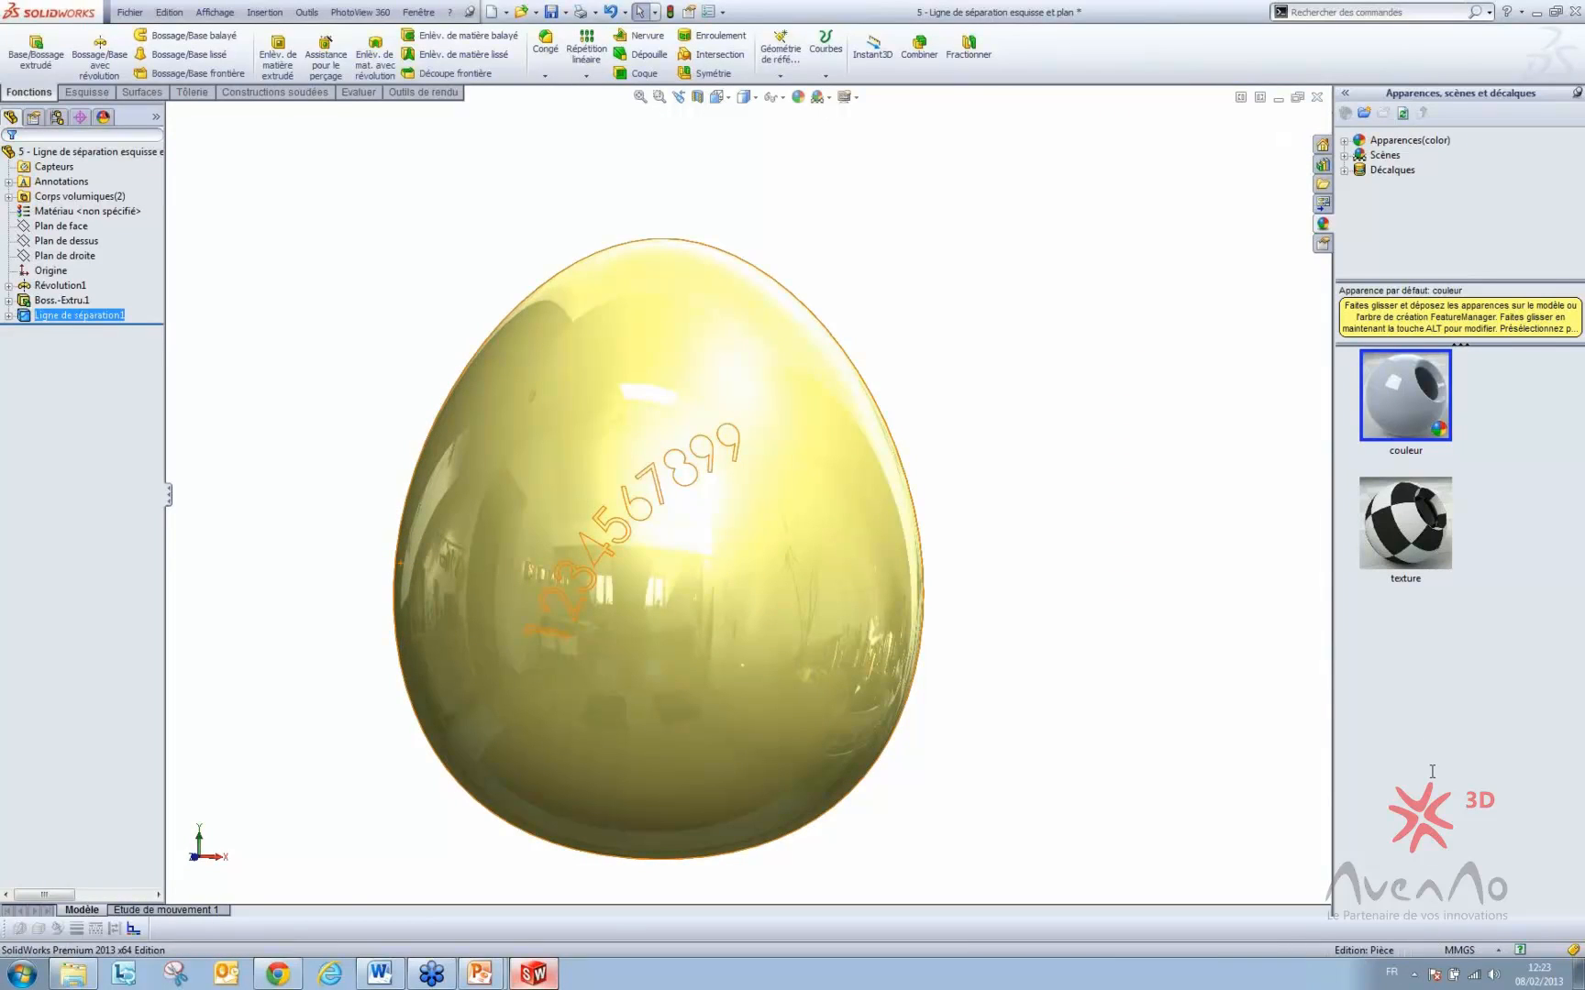